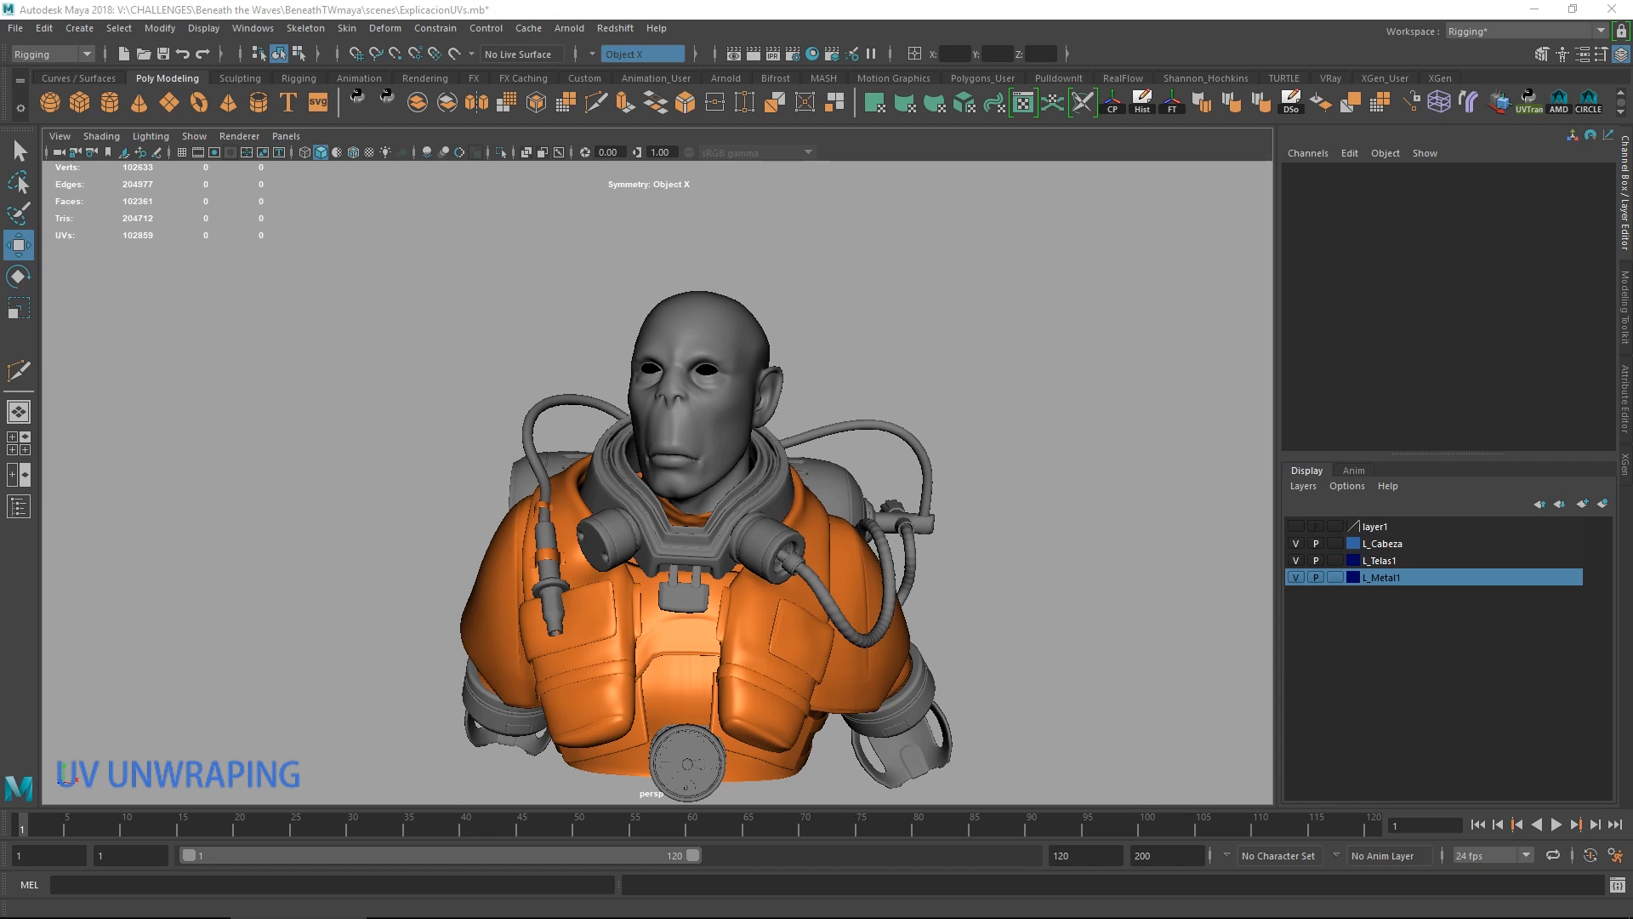
# Open the UV Editor and place it beside the character bust so that the model stays visible.
pyautogui.click(1024, 106)
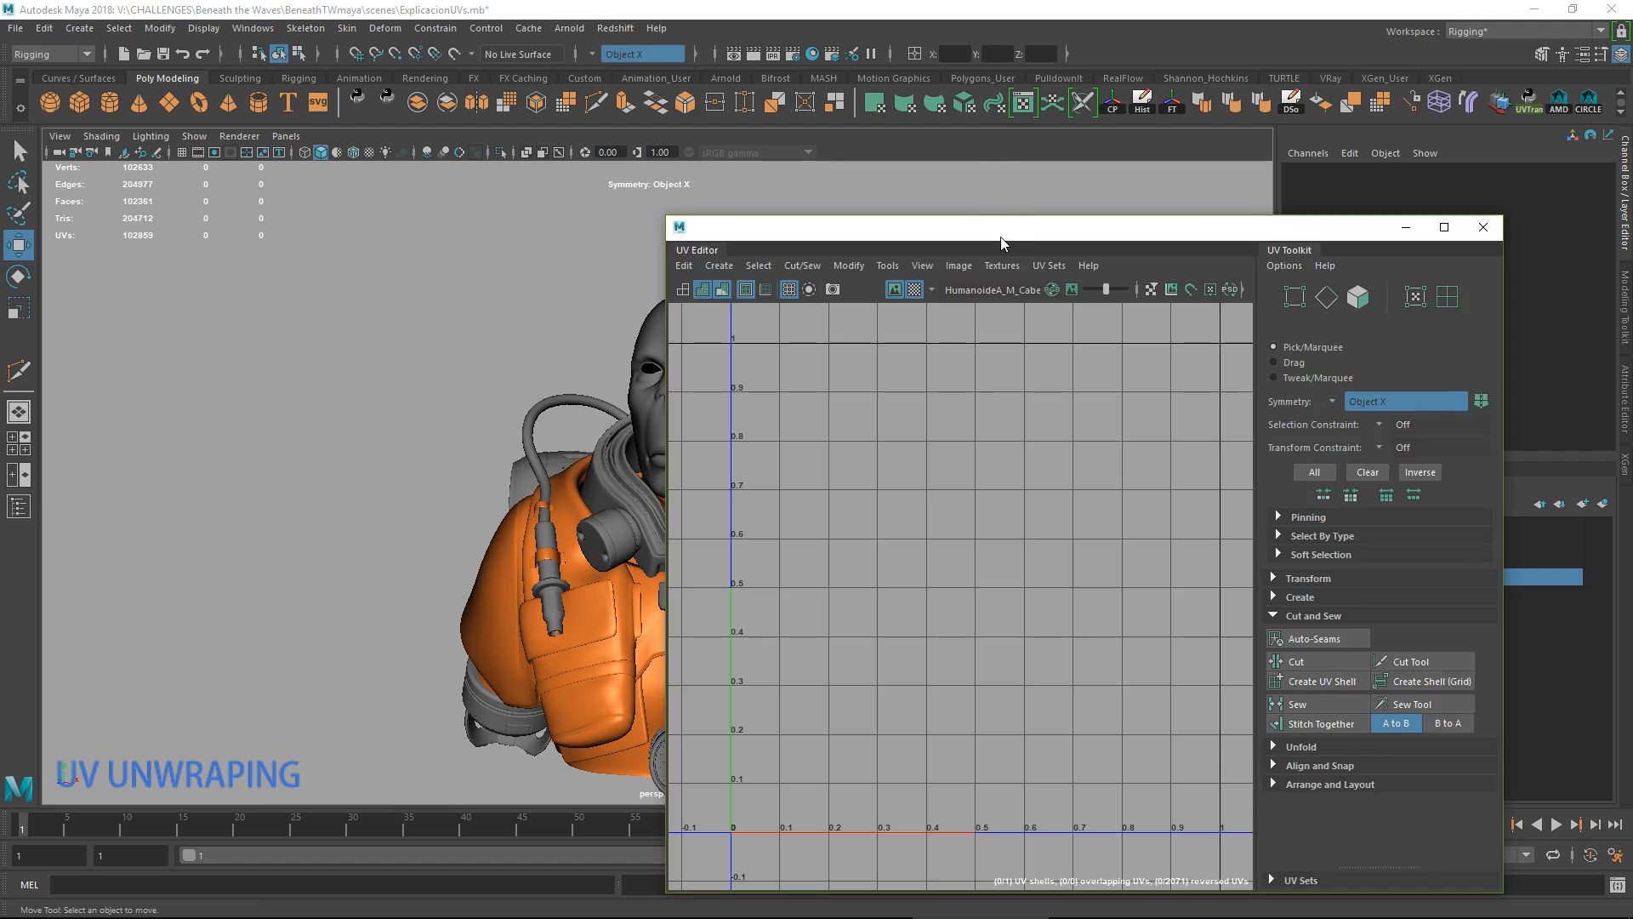
pyautogui.keyDown('alt'); pyautogui.moveTo(587, 380); pyautogui.dragTo(279, 355, button='middle'); pyautogui.keyUp('alt')
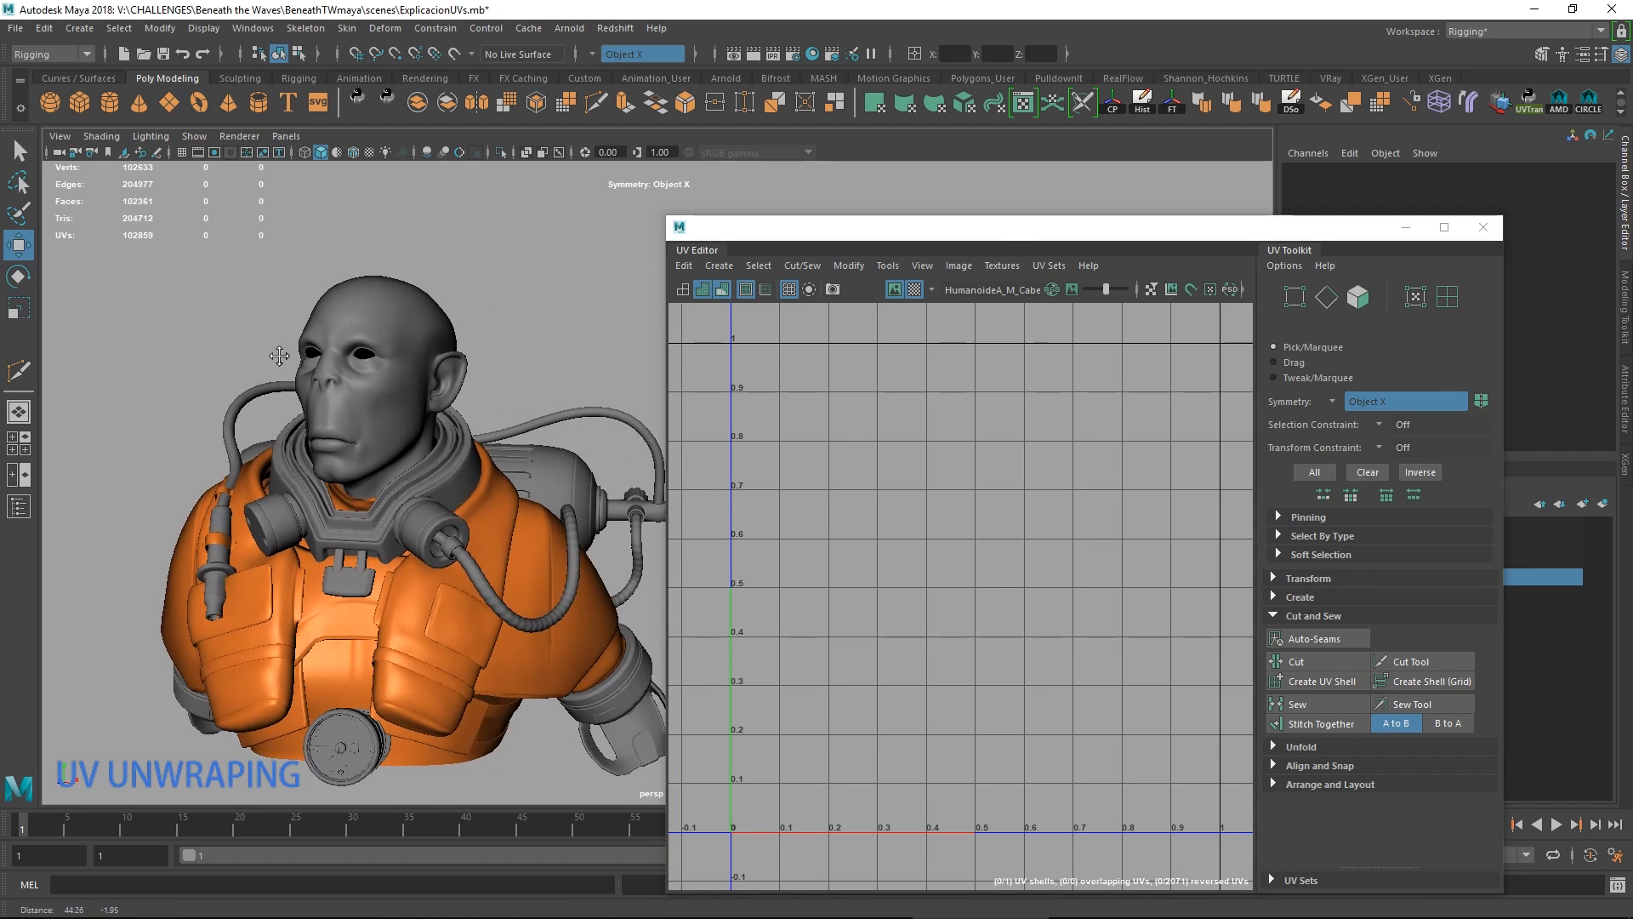
pyautogui.keyDown('alt'); pyautogui.moveTo(279, 355); pyautogui.dragTo(507, 351); pyautogui.keyUp('alt')
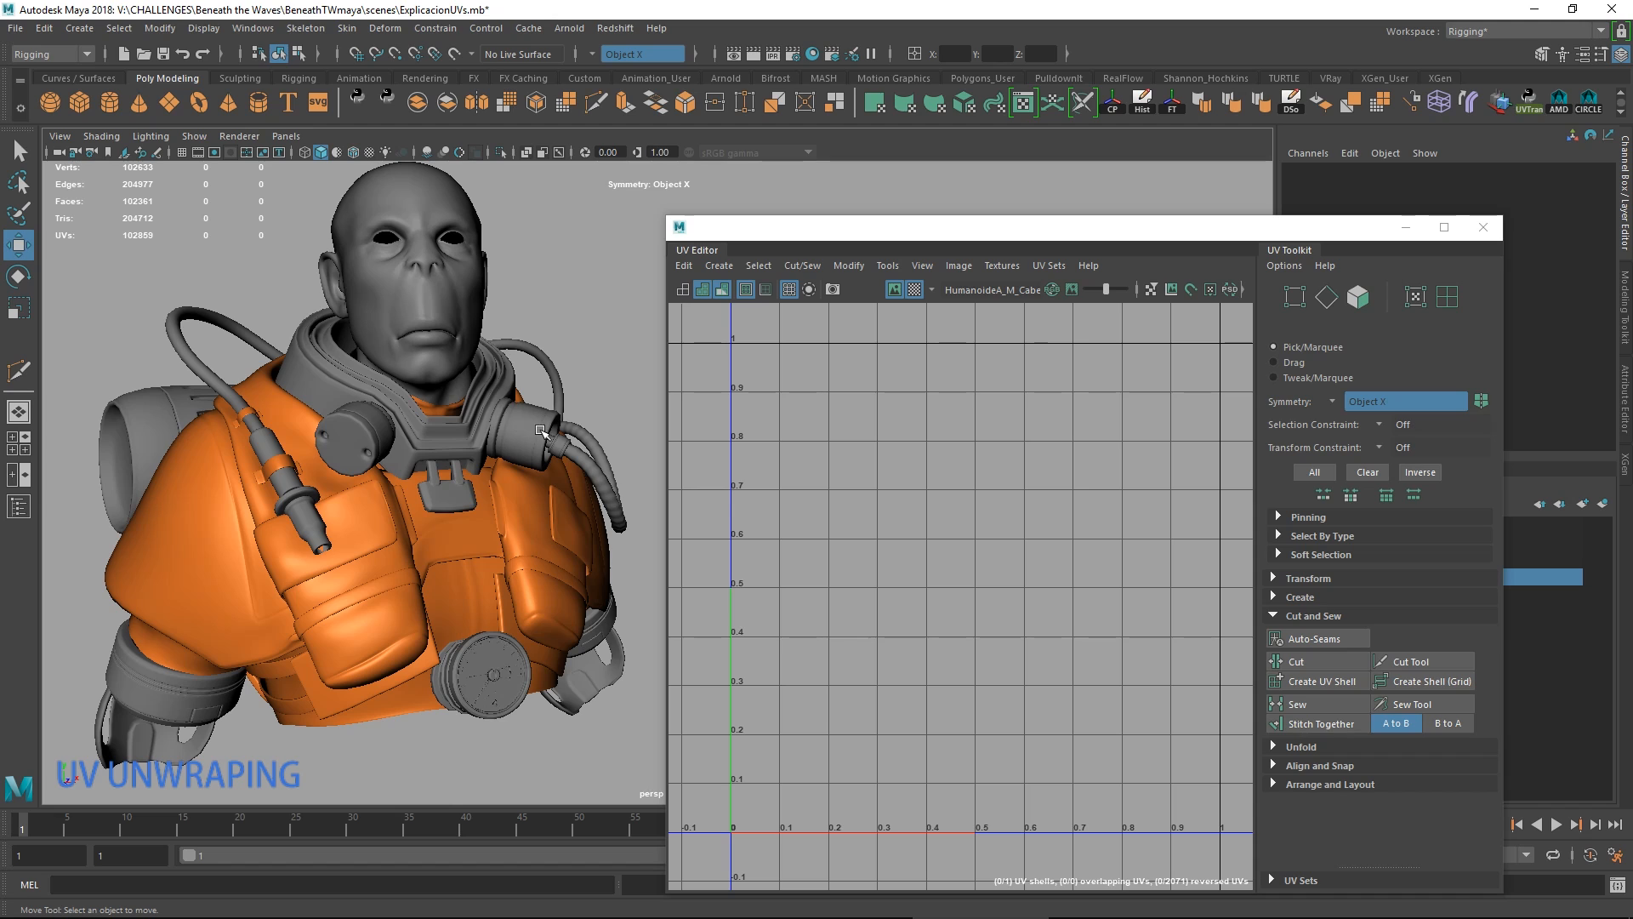
pyautogui.keyDown('alt'); pyautogui.moveTo(544, 434); pyautogui.dragTo(544, 442); pyautogui.keyUp('alt')
pyautogui.keyDown('alt'); pyautogui.moveTo(544, 442); pyautogui.dragTo(549, 456, button='middle'); pyautogui.keyUp('alt')
pyautogui.keyDown('alt'); pyautogui.moveTo(549, 455); pyautogui.dragTo(506, 464); pyautogui.keyUp('alt')
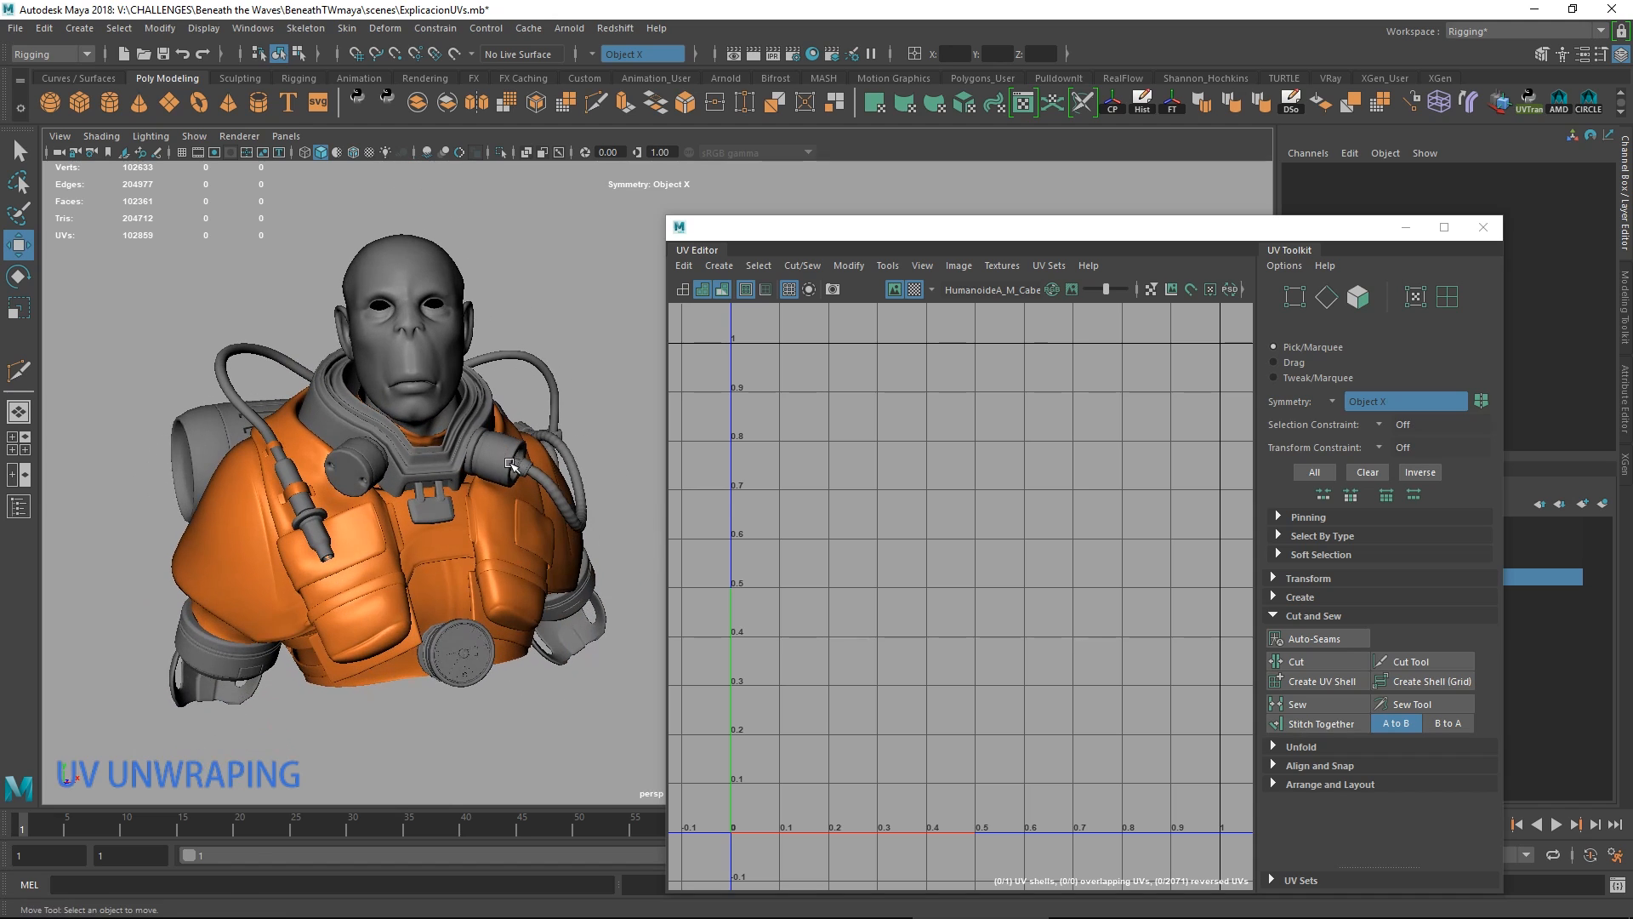
pyautogui.keyDown('alt'); pyautogui.moveTo(506, 465); pyautogui.dragTo(497, 504, button='middle'); pyautogui.keyUp('alt')
pyautogui.moveTo(907, 236); pyautogui.dragTo(876, 197)
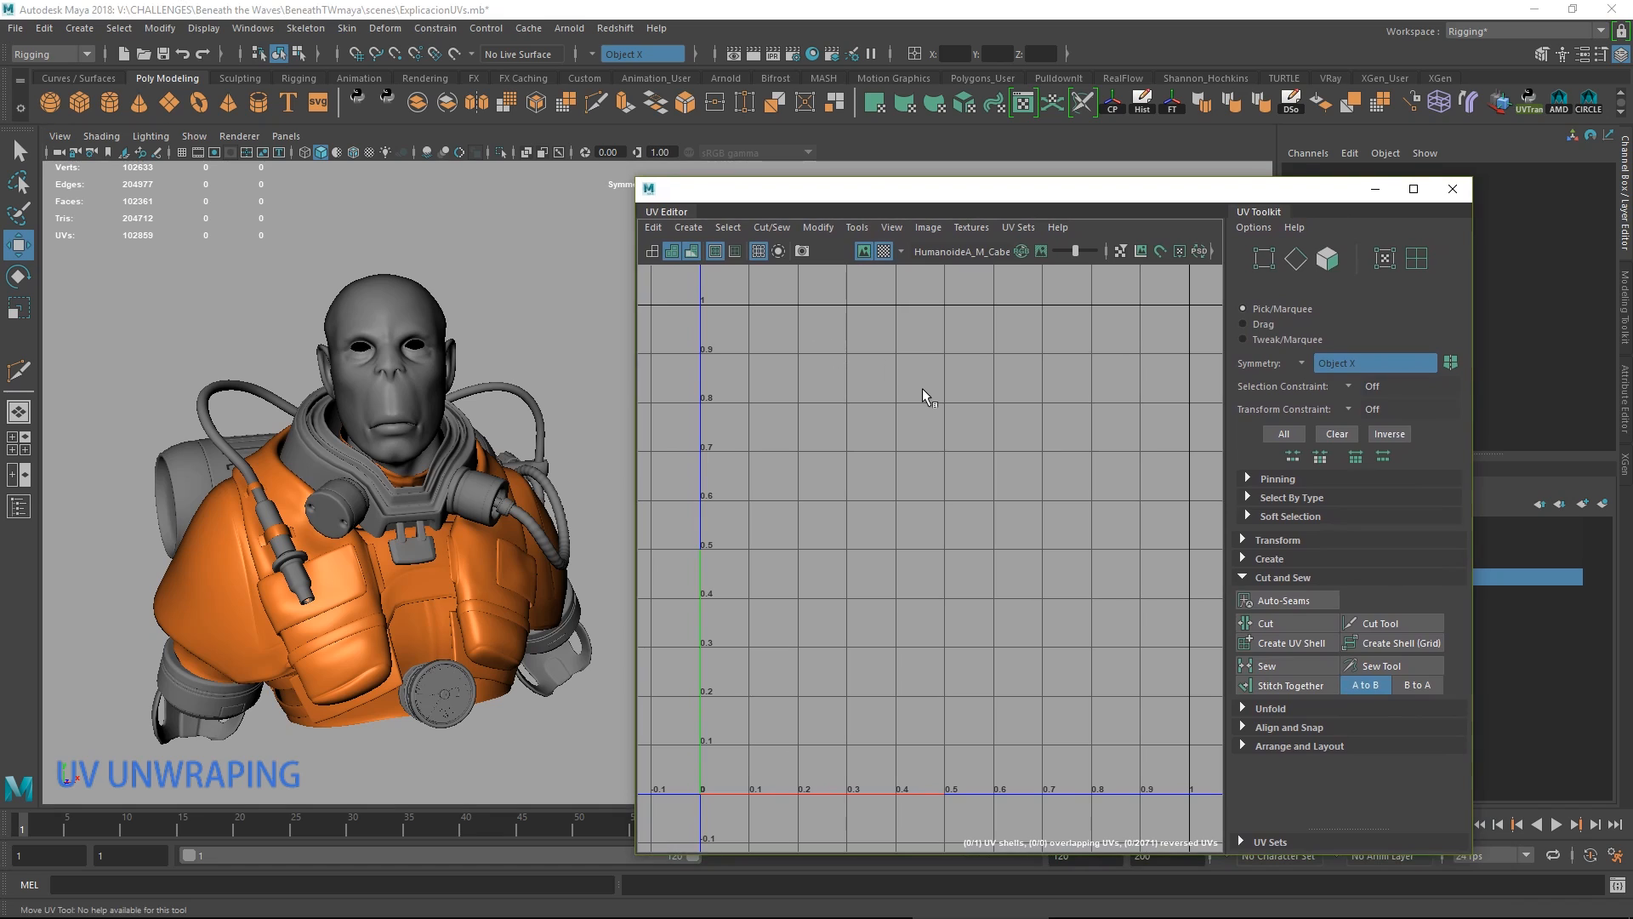
# Examine the empty UV grid and frame its 0 to 1 texture space.
pyautogui.keyDown('alt'); pyautogui.moveTo(900, 381); pyautogui.dragTo(829, 416, button='middle'); pyautogui.keyUp('alt')
pyautogui.keyDown('alt'); pyautogui.moveTo(829, 416); pyautogui.dragTo(849, 437, button='right'); pyautogui.keyUp('alt')
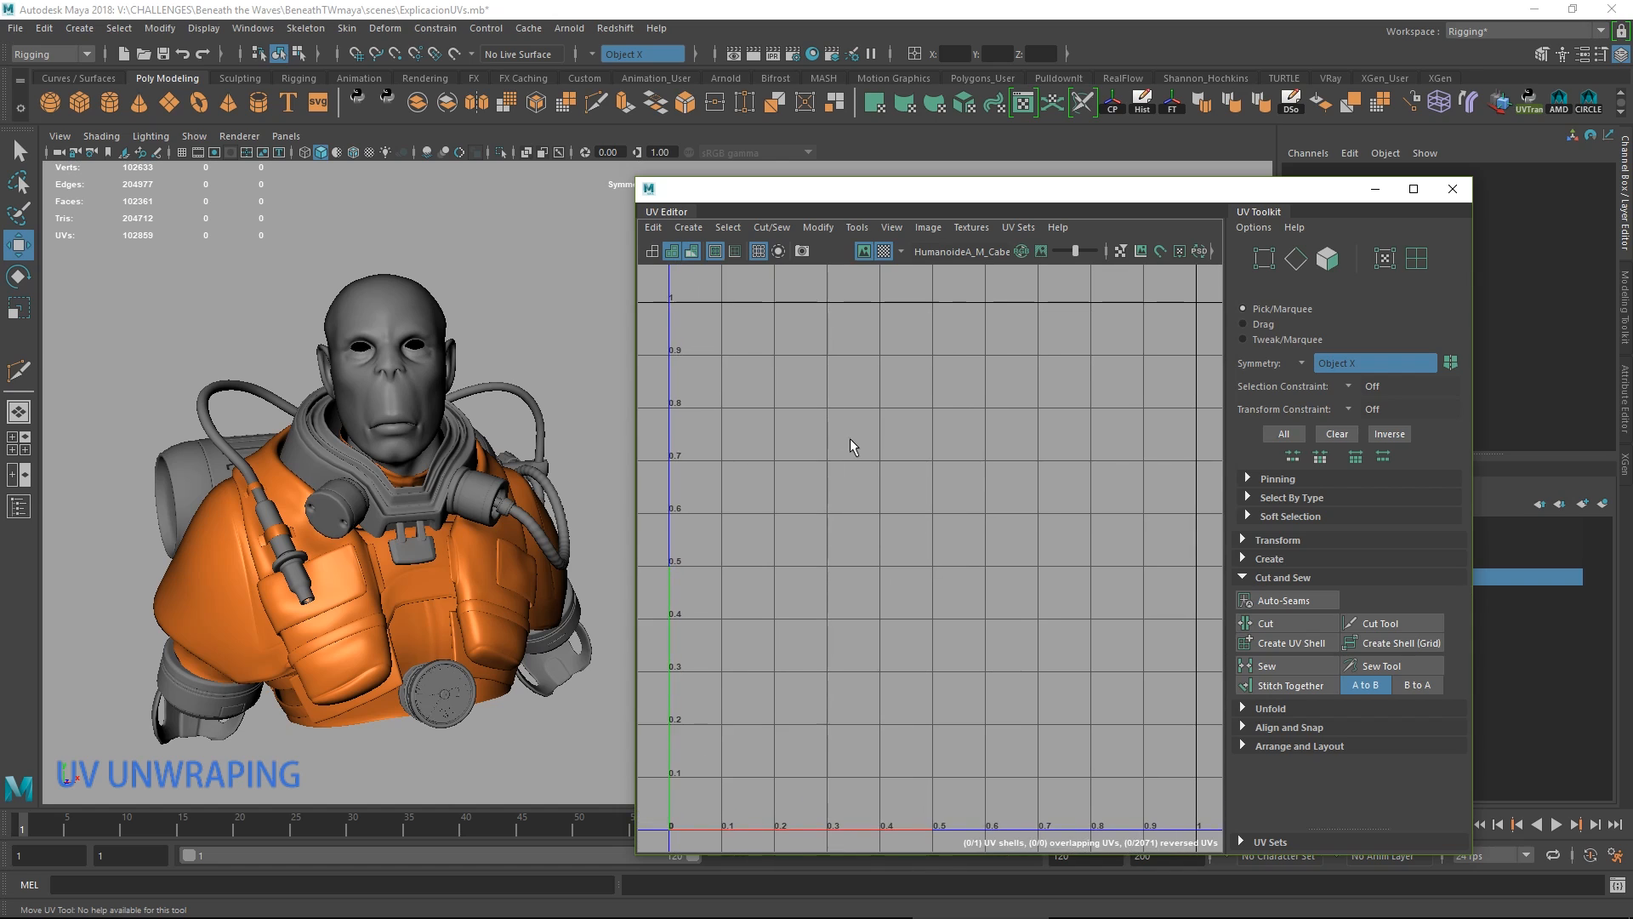
pyautogui.keyDown('alt'); pyautogui.moveTo(859, 432); pyautogui.dragTo(839, 441, button='middle'); pyautogui.keyUp('alt')
pyautogui.keyDown('alt'); pyautogui.moveTo(838, 442); pyautogui.dragTo(853, 450, button='right'); pyautogui.keyUp('alt')
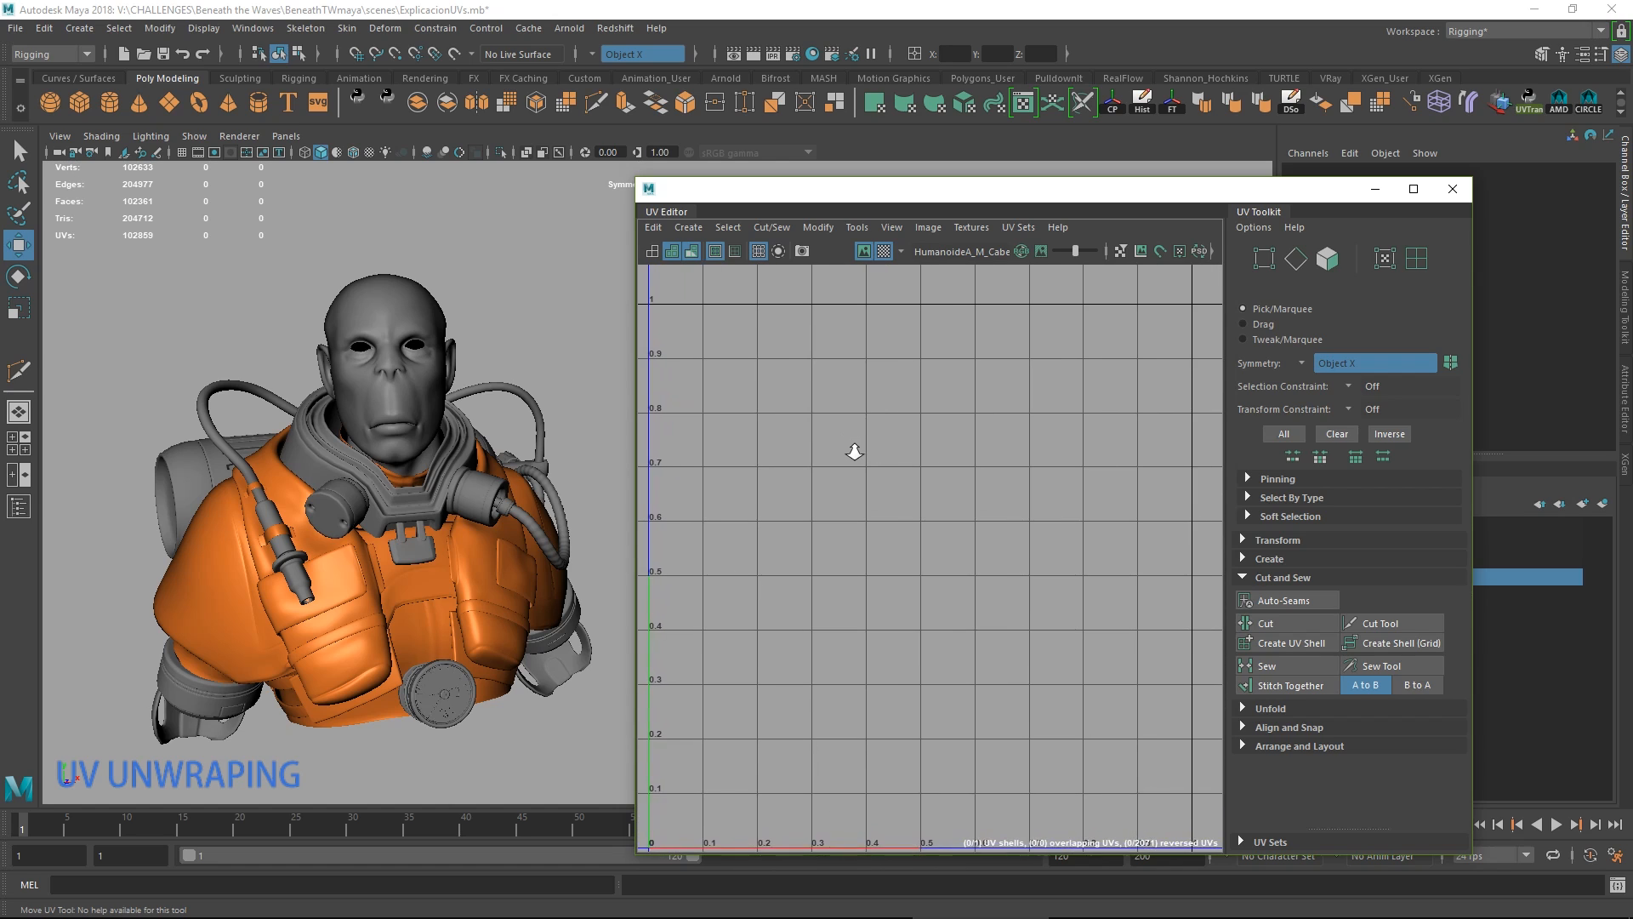
pyautogui.keyDown('alt'); pyautogui.moveTo(856, 452); pyautogui.dragTo(875, 444, button='middle'); pyautogui.keyUp('alt')
pyautogui.keyDown('alt'); pyautogui.moveTo(876, 444); pyautogui.dragTo(884, 450, button='right'); pyautogui.keyUp('alt')
pyautogui.keyDown('alt'); pyautogui.moveTo(884, 449); pyautogui.dragTo(885, 447, button='middle'); pyautogui.keyUp('alt')
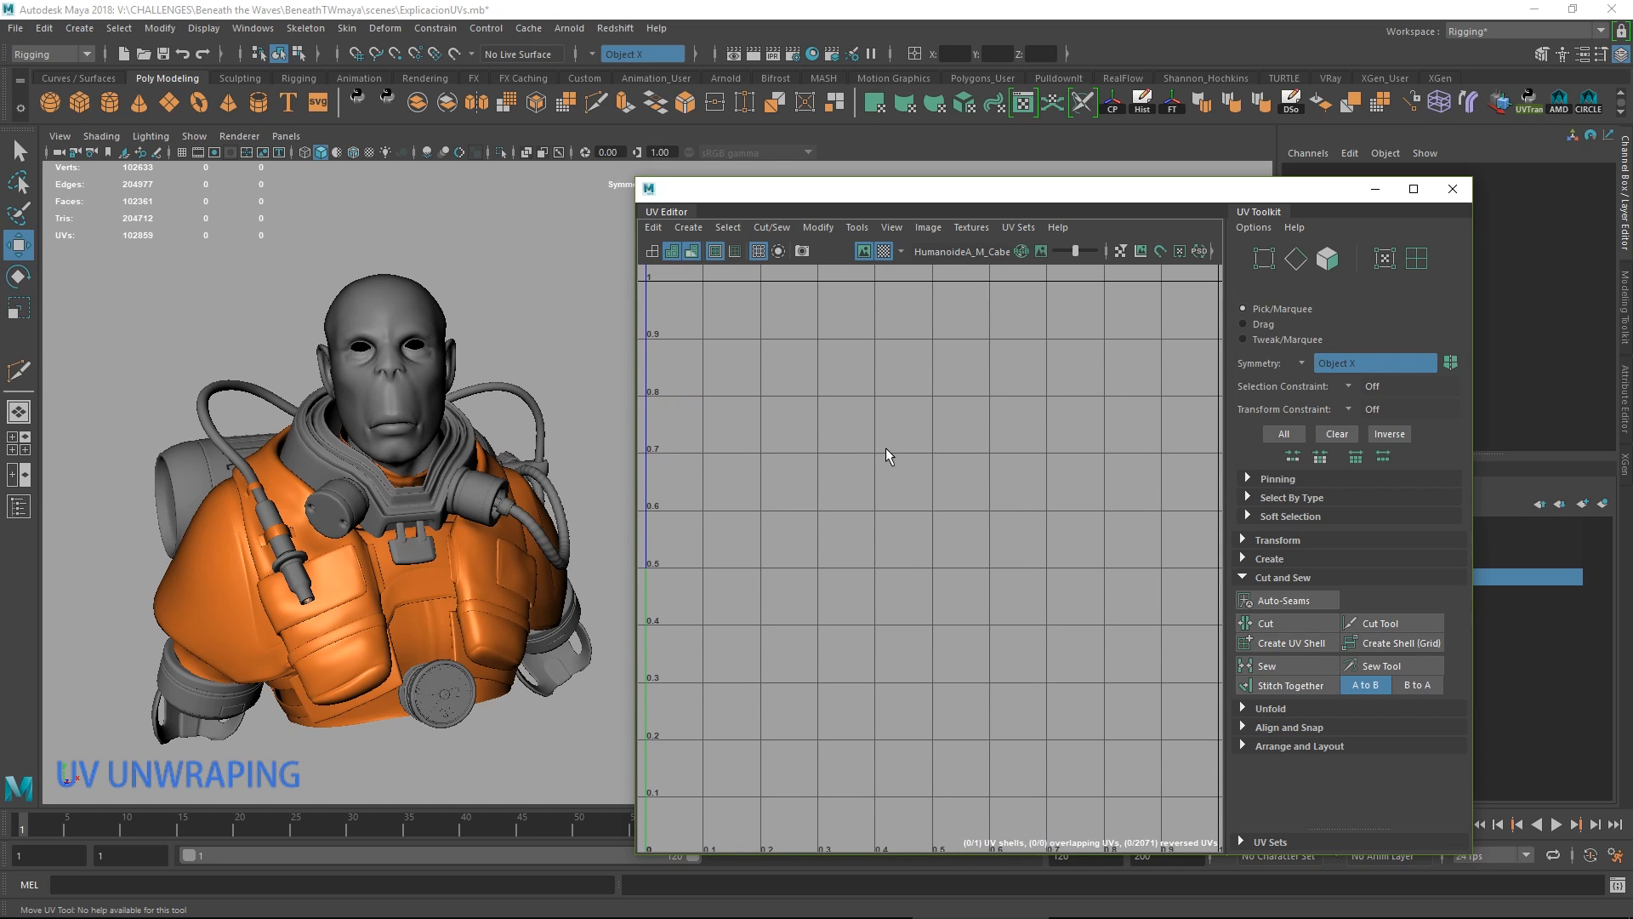
pyautogui.press('f')
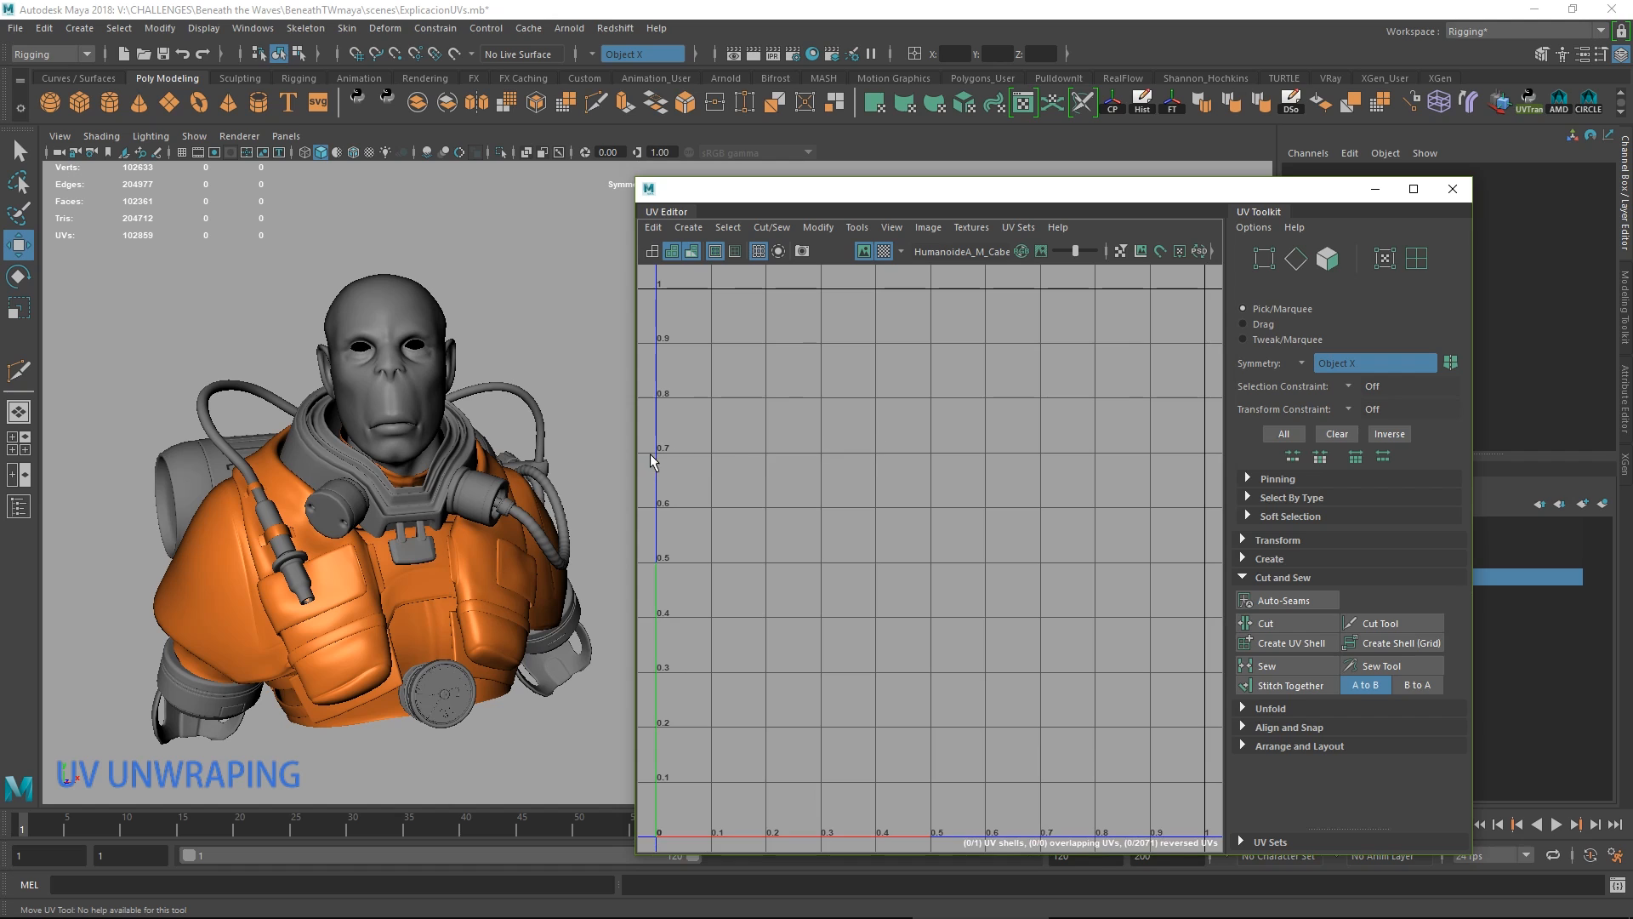
# Select the character's head mesh to display its existing UV layout and frame the head beside the editor.
pyautogui.keyDown('alt'); pyautogui.moveTo(605, 434); pyautogui.dragTo(559, 393); pyautogui.keyUp('alt')
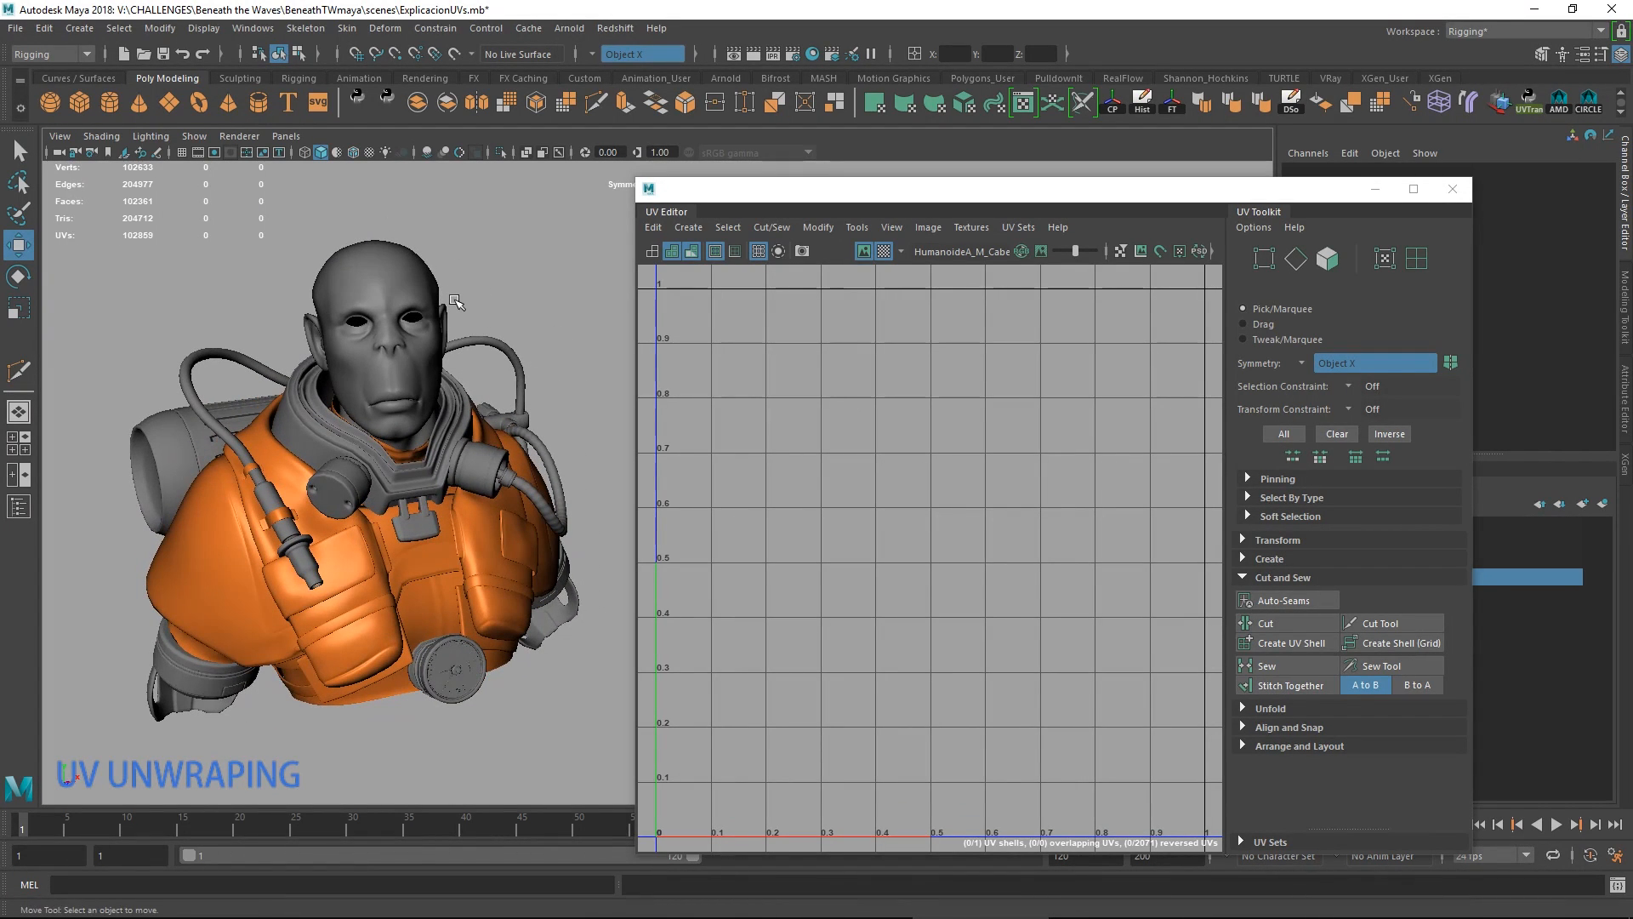
pyautogui.click(435, 282)
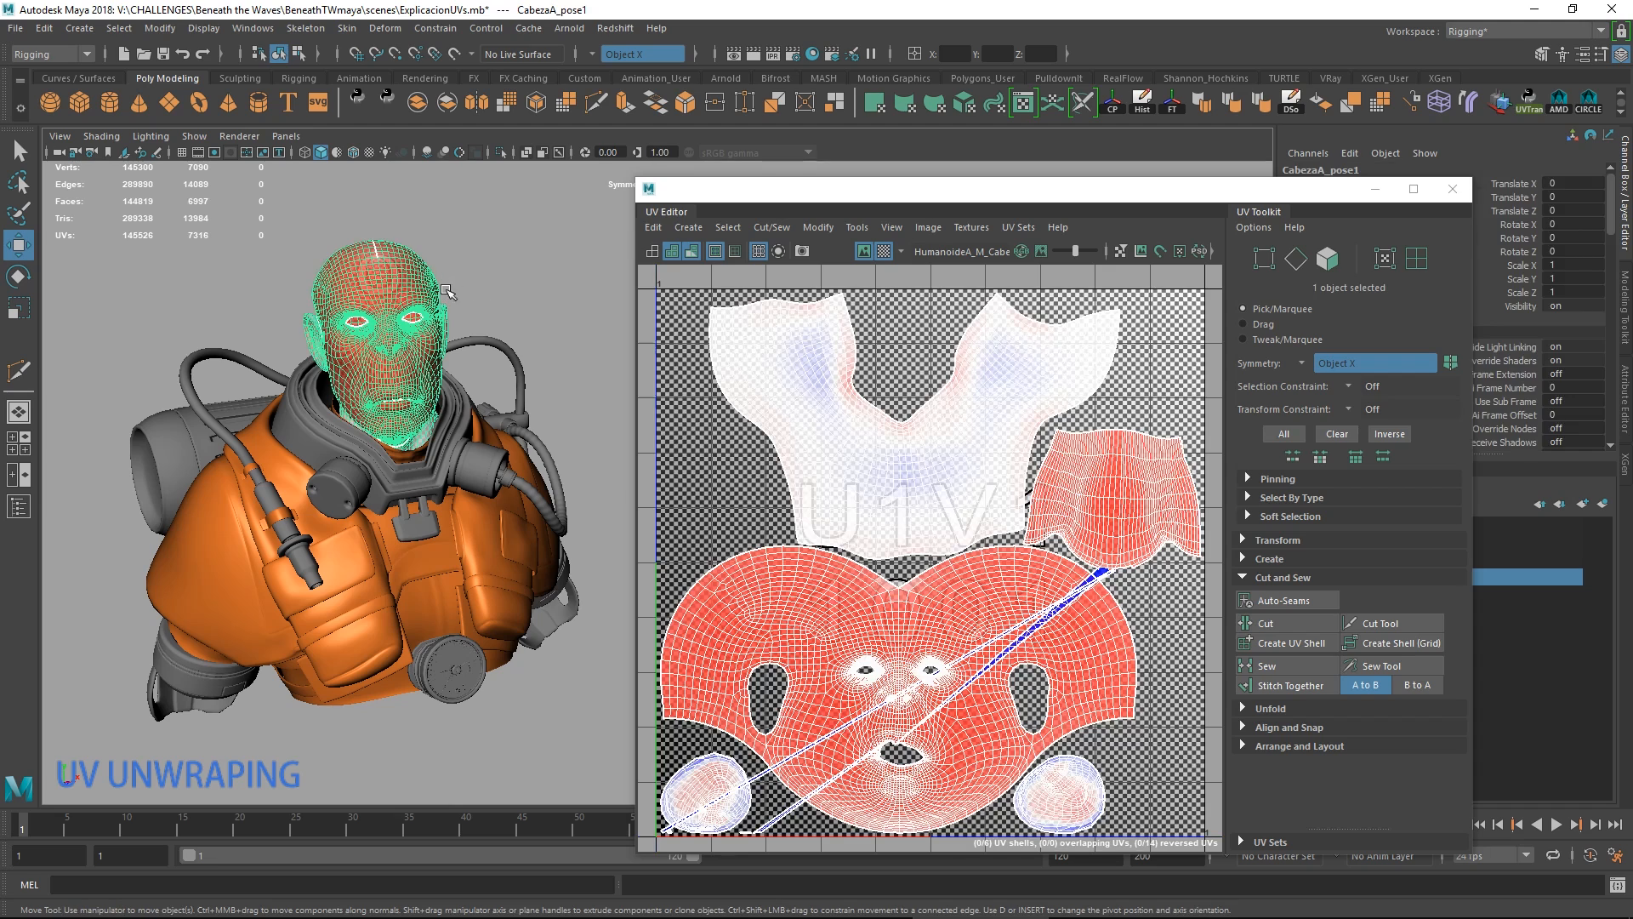
pyautogui.click(518, 315)
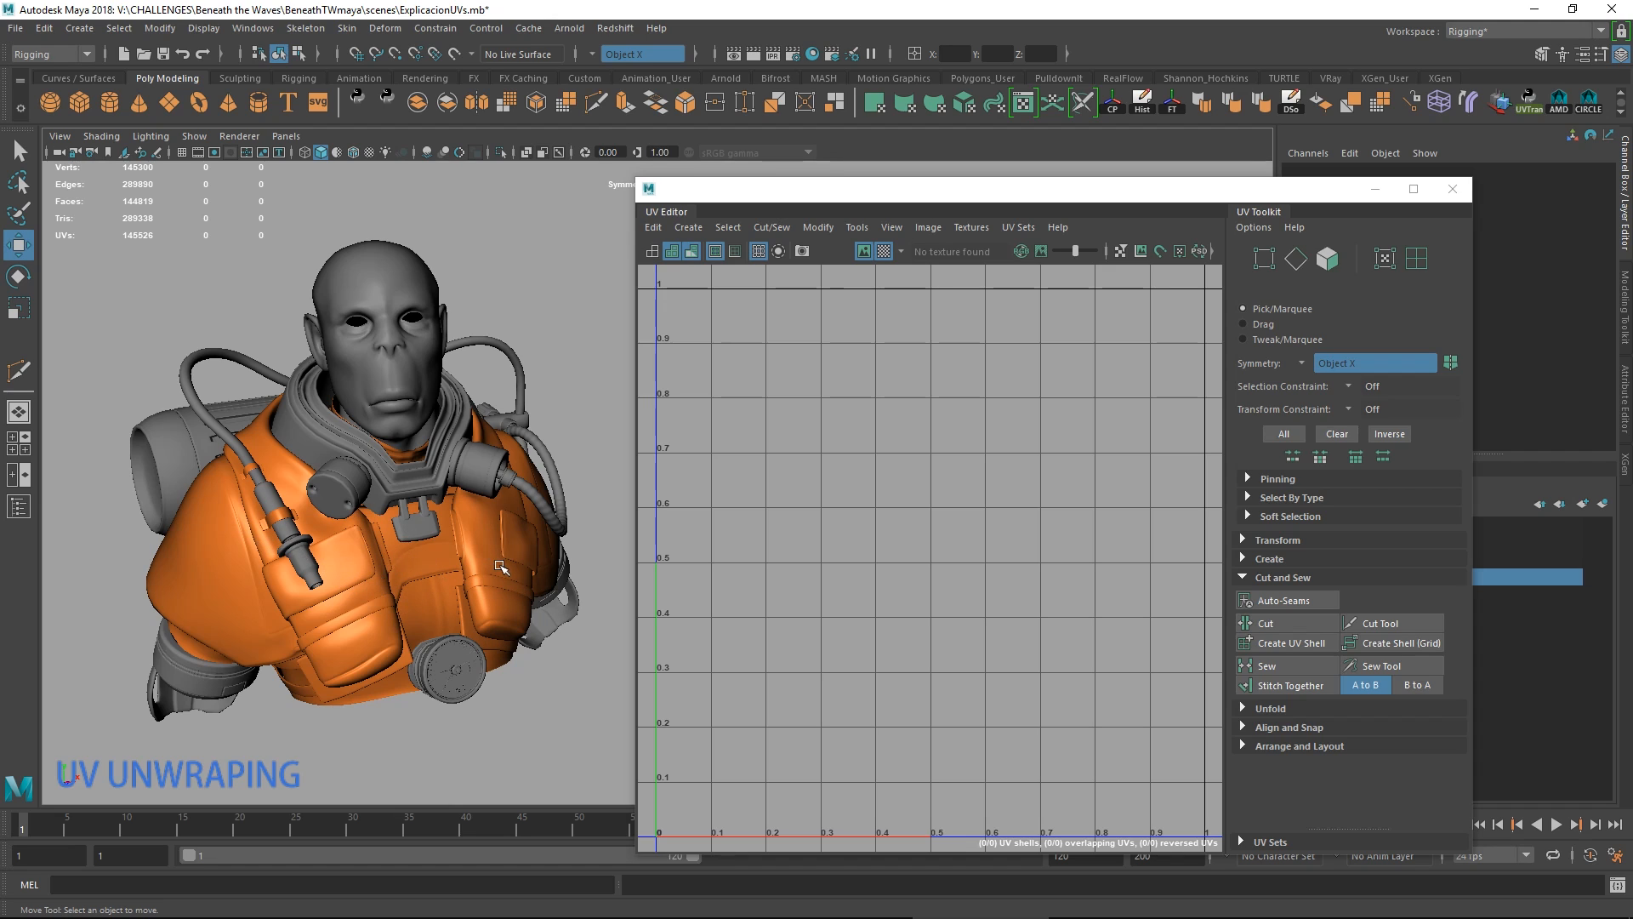
pyautogui.click(410, 286)
pyautogui.press('f')
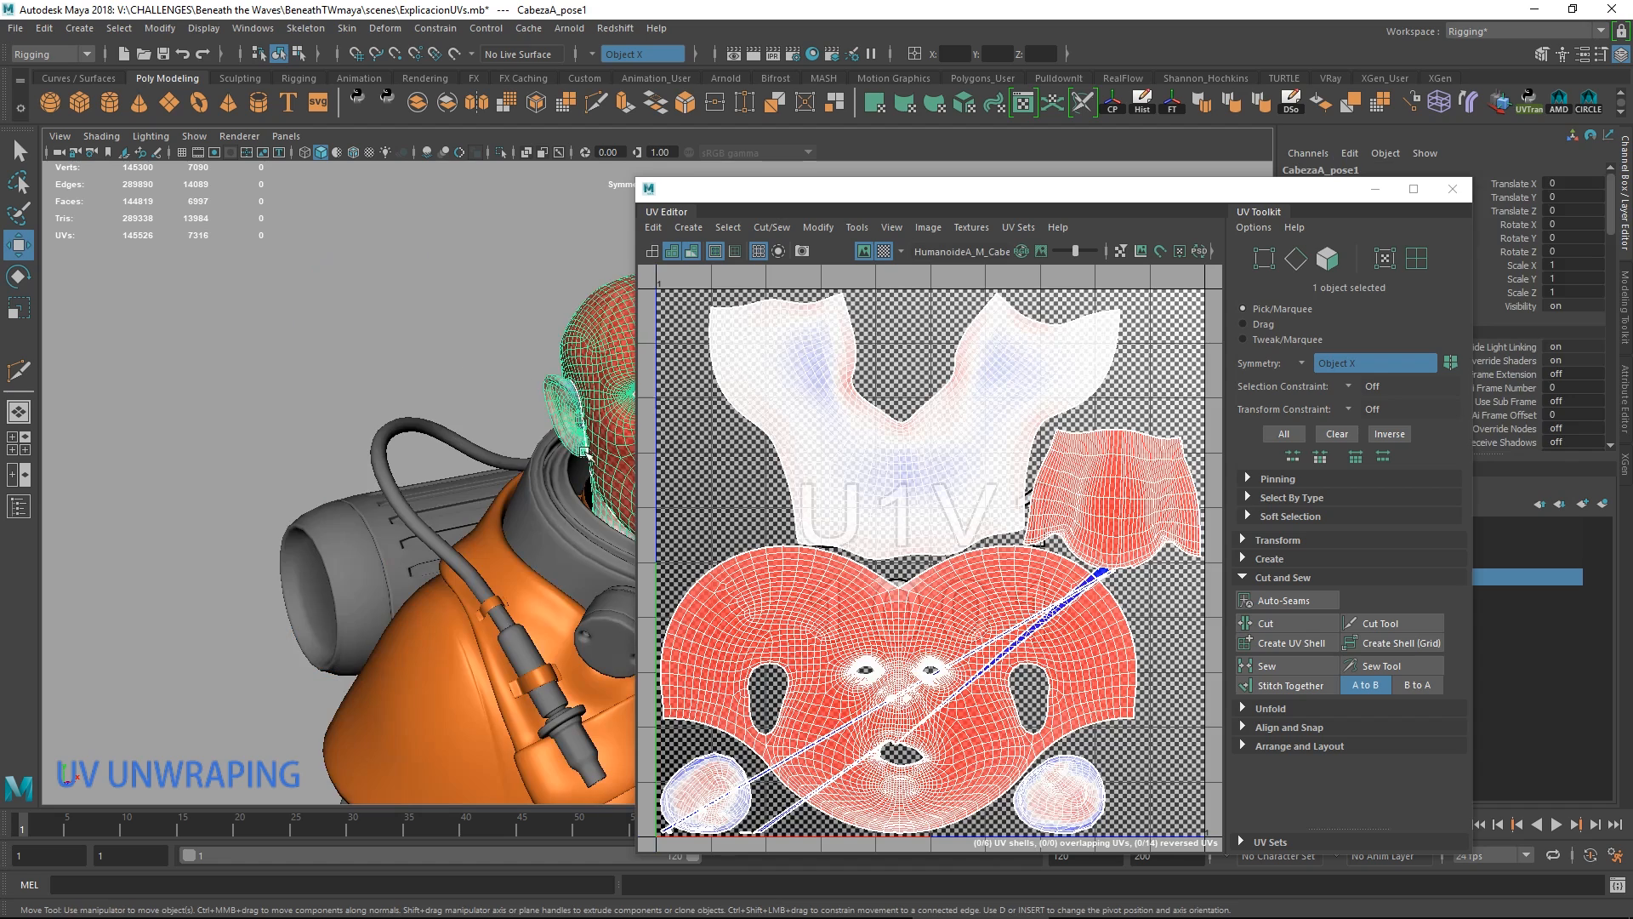
pyautogui.keyDown('alt'); pyautogui.moveTo(585, 452); pyautogui.dragTo(461, 426); pyautogui.keyUp('alt')
pyautogui.keyDown('alt'); pyautogui.moveTo(461, 426); pyautogui.dragTo(271, 415, button='middle'); pyautogui.keyUp('alt')
pyautogui.keyDown('alt'); pyautogui.moveTo(271, 415); pyautogui.dragTo(262, 451); pyautogui.keyUp('alt')
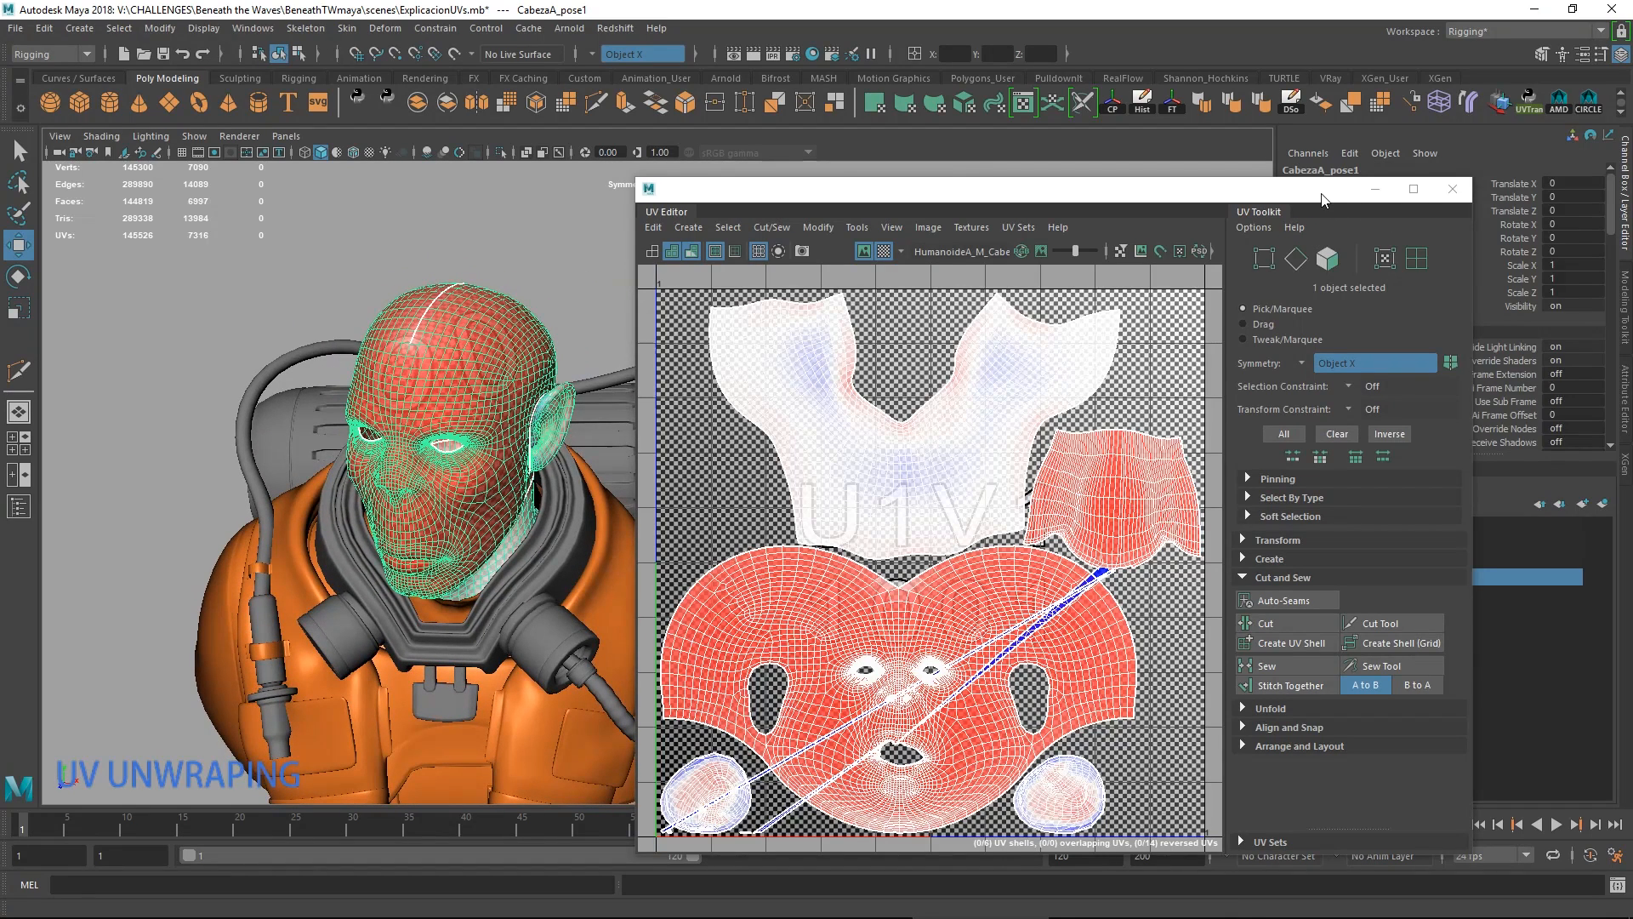
# Hide the L_Metal1 and L_Telas1 display layers to isolate the head, keeping the UV Editor clear of the model.
pyautogui.moveTo(1322, 195); pyautogui.dragTo(1250, 300)
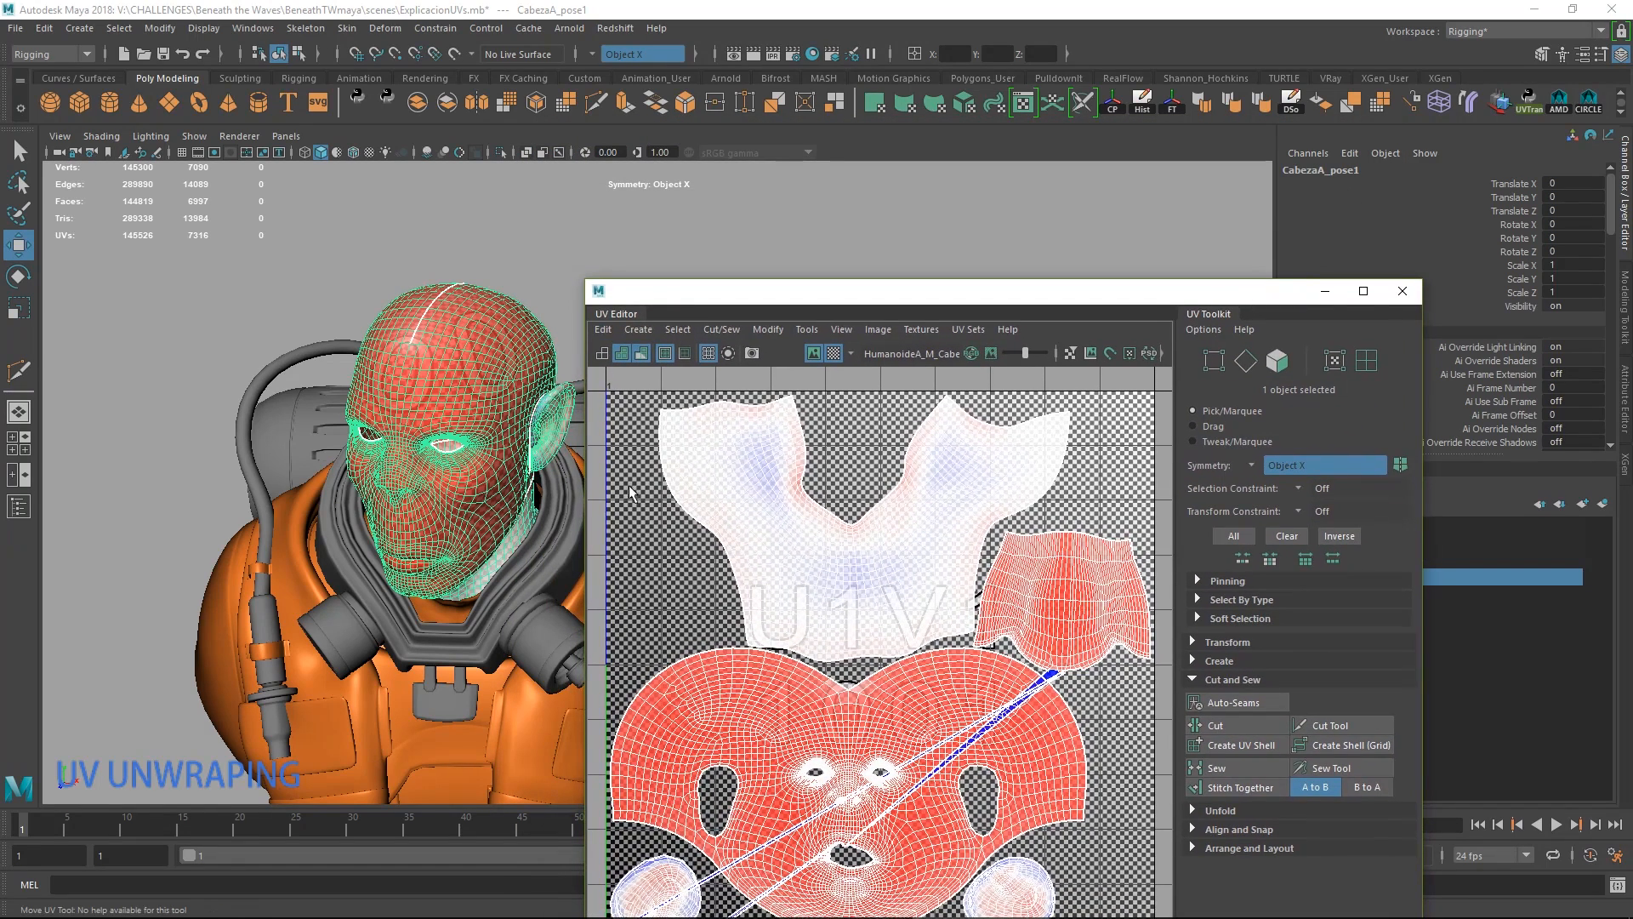
pyautogui.keyDown('alt'); pyautogui.moveTo(545, 476); pyautogui.dragTo(513, 440, button='middle'); pyautogui.keyUp('alt')
pyautogui.moveTo(1111, 295); pyautogui.dragTo(925, 586)
pyautogui.click(1294, 577)
pyautogui.click(1294, 560)
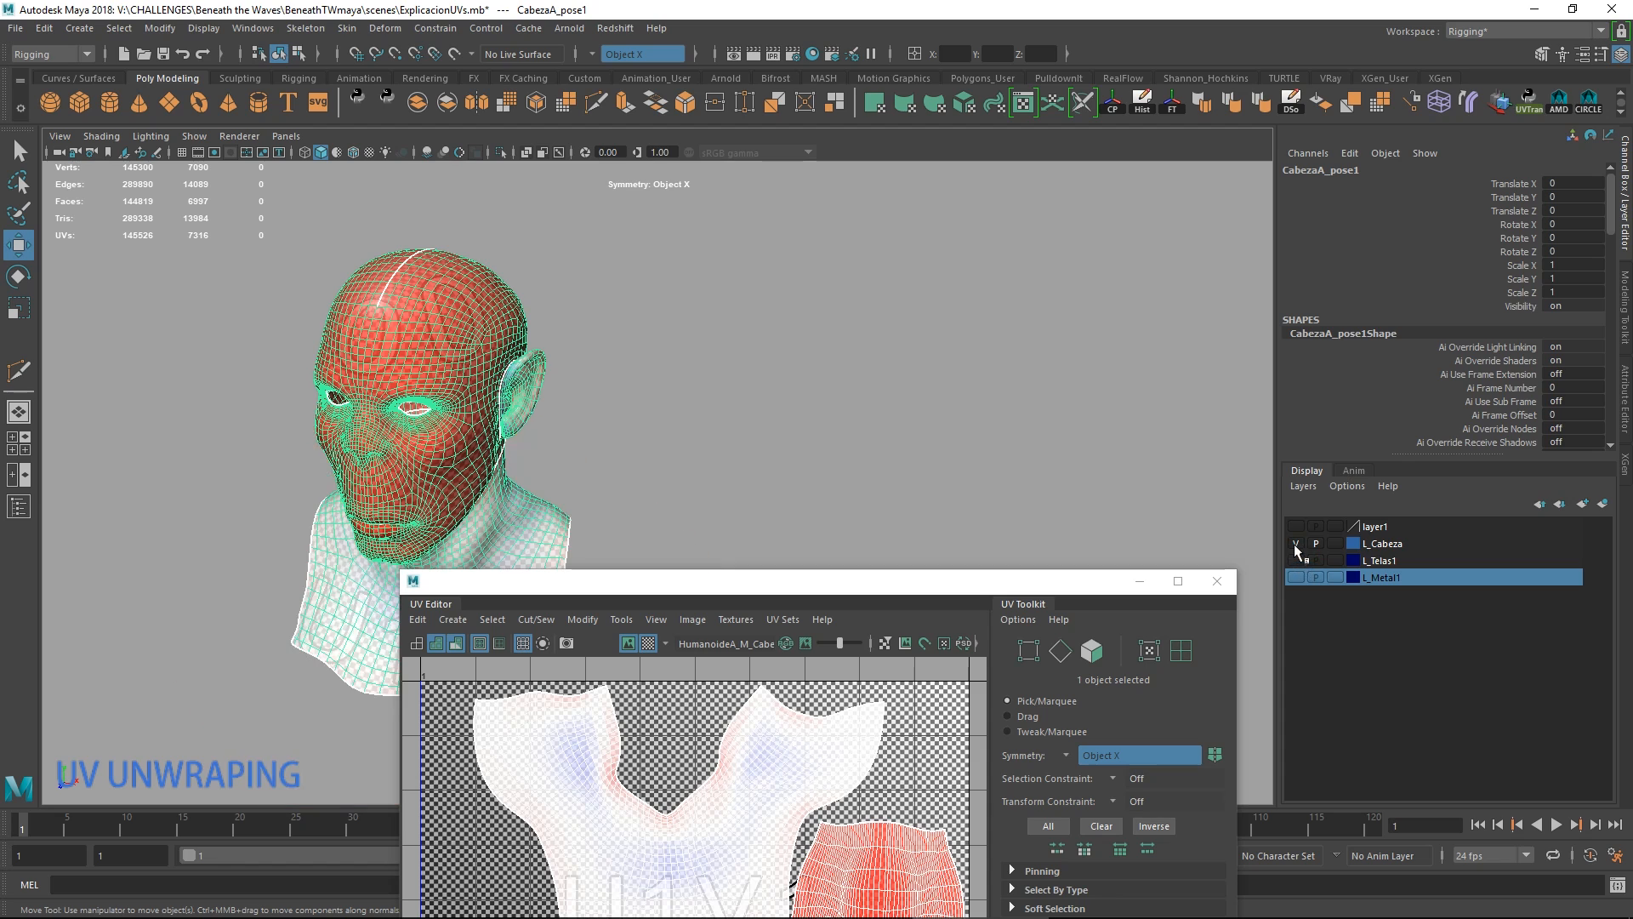
pyautogui.moveTo(746, 593); pyautogui.dragTo(897, 472)
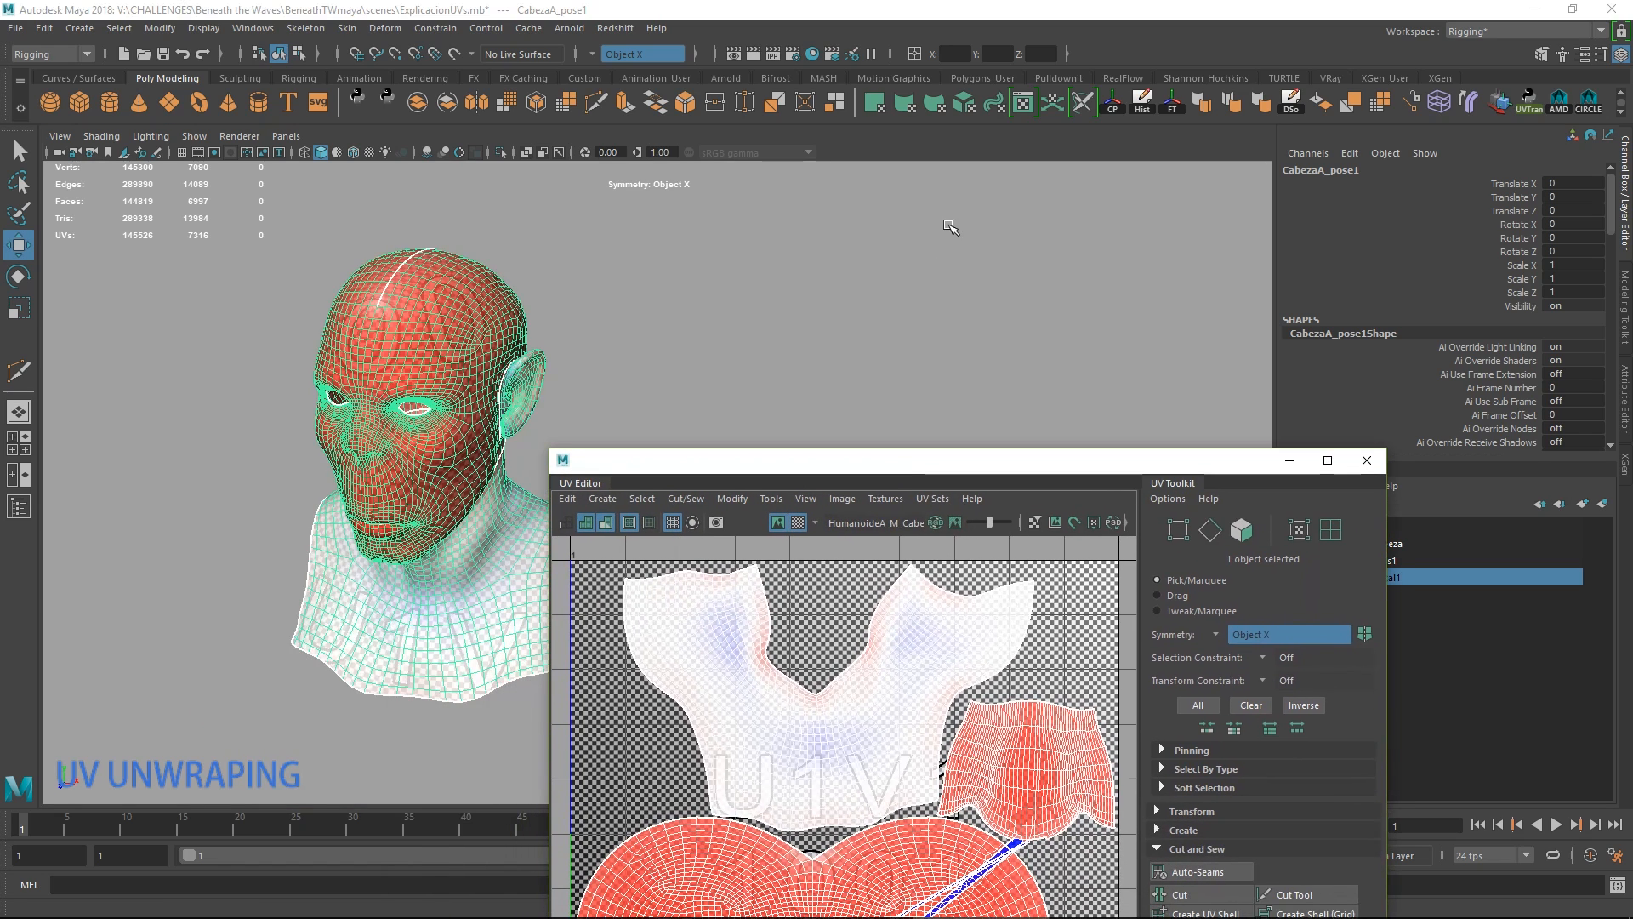
# Apply a planar UV projection to the whole head mesh and minimize the UV Editor.
pyautogui.click(874, 109)
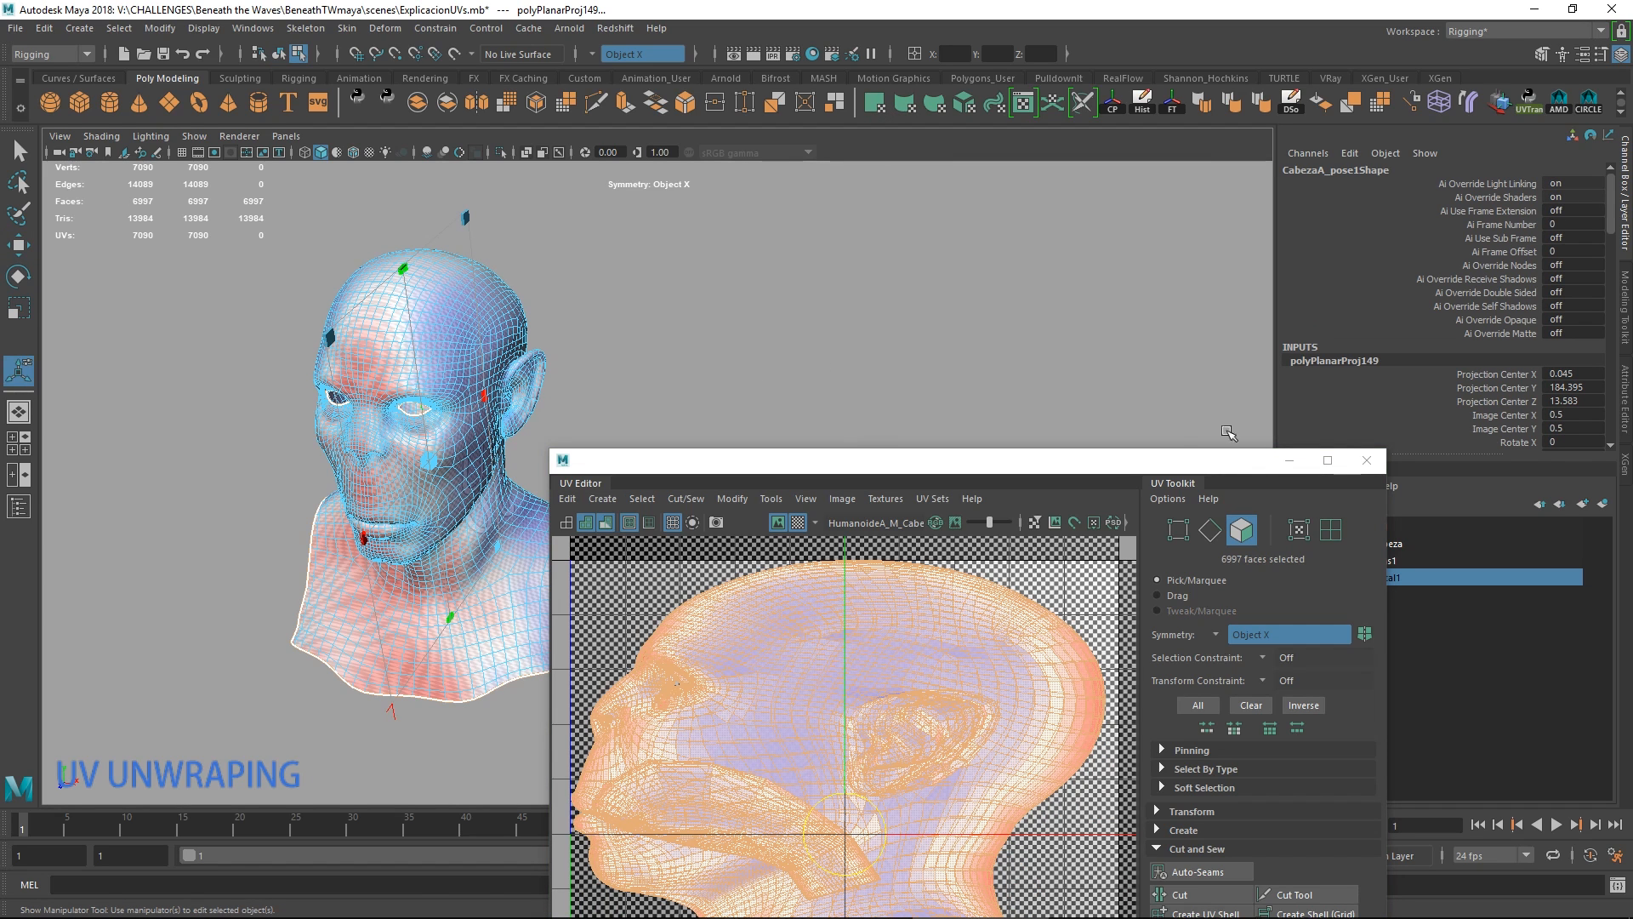
pyautogui.click(1290, 460)
pyautogui.keyDown('alt'); pyautogui.moveTo(527, 527); pyautogui.dragTo(772, 554); pyautogui.keyUp('alt')
# Rotate the planar projection about its vertical axis until it faces the front of the head.
pyautogui.click(504, 699)
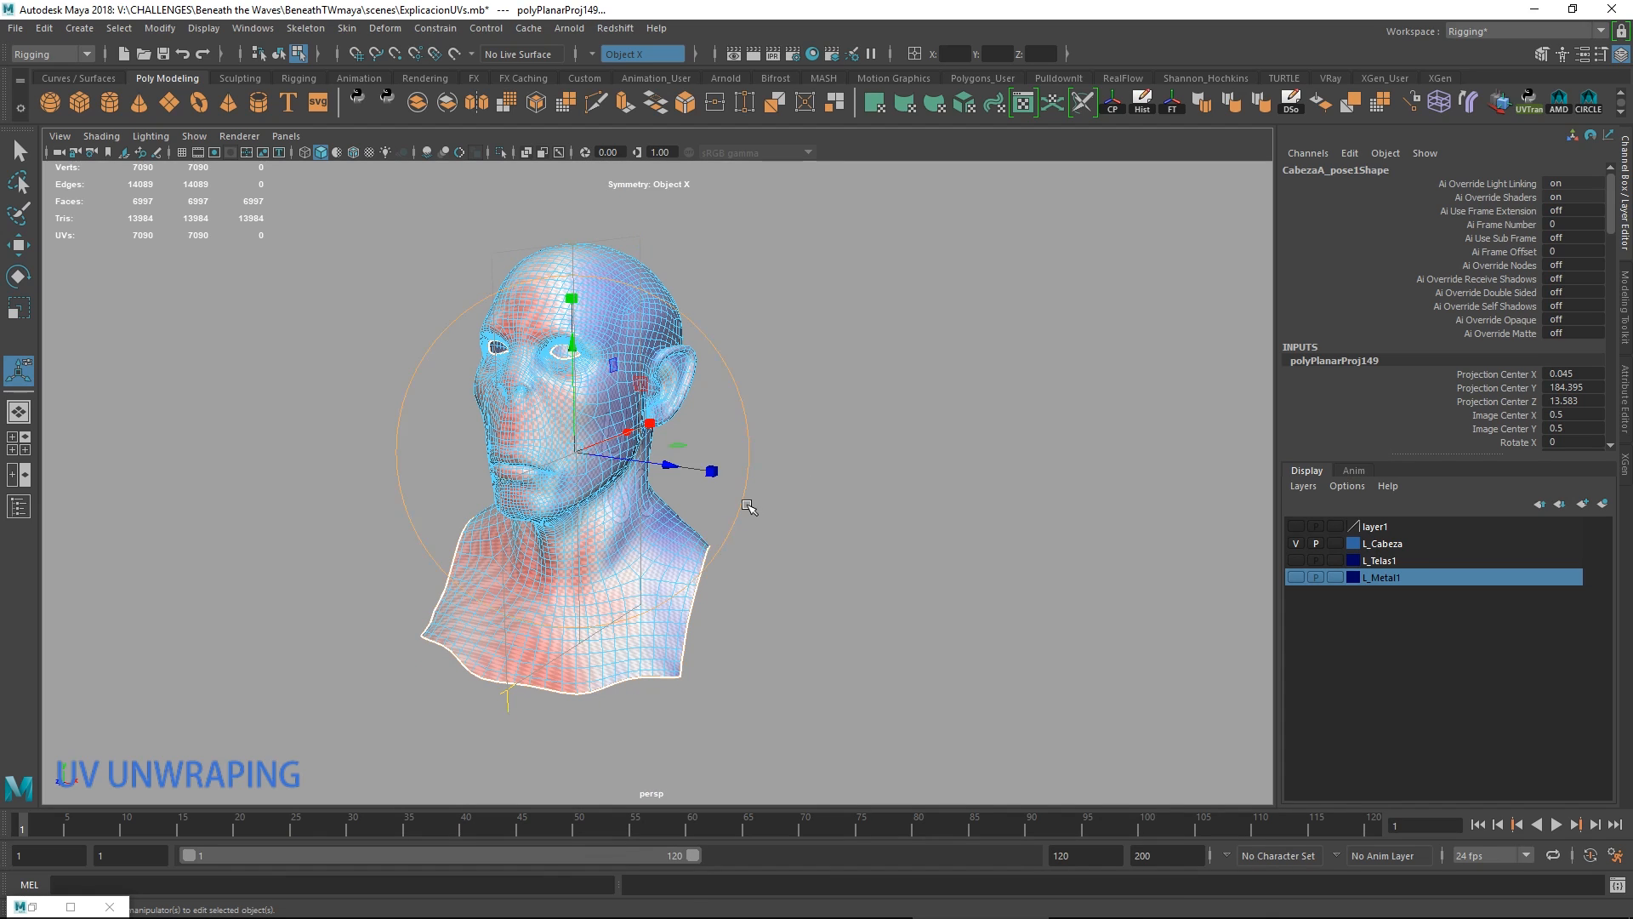
pyautogui.press('e')
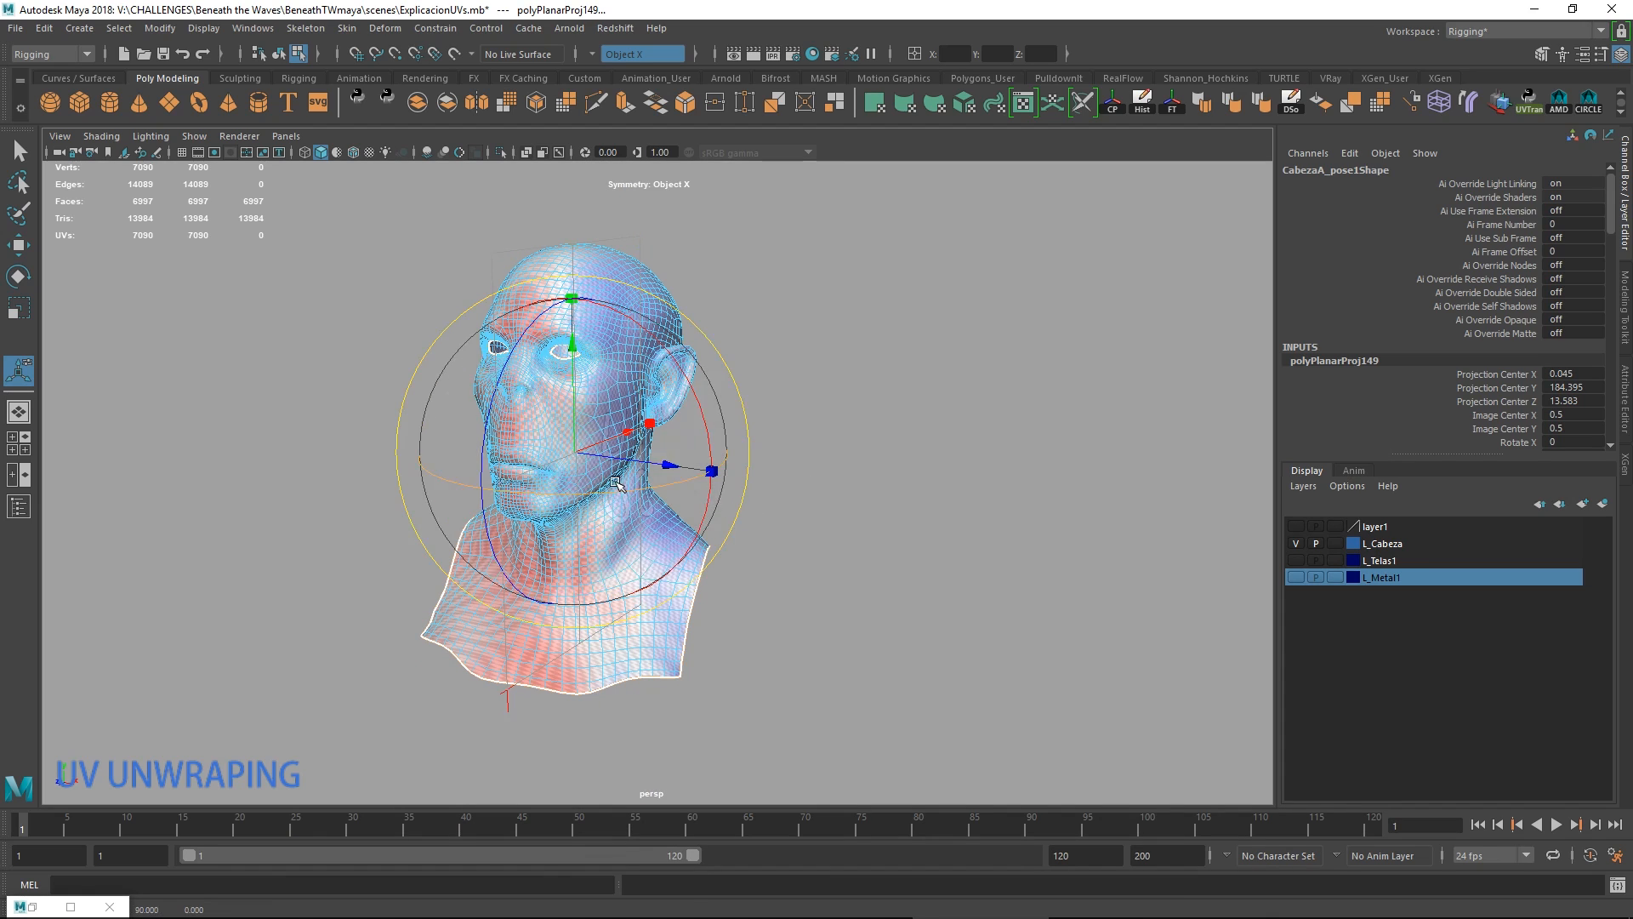
pyautogui.moveTo(678, 498); pyautogui.dragTo(795, 480)
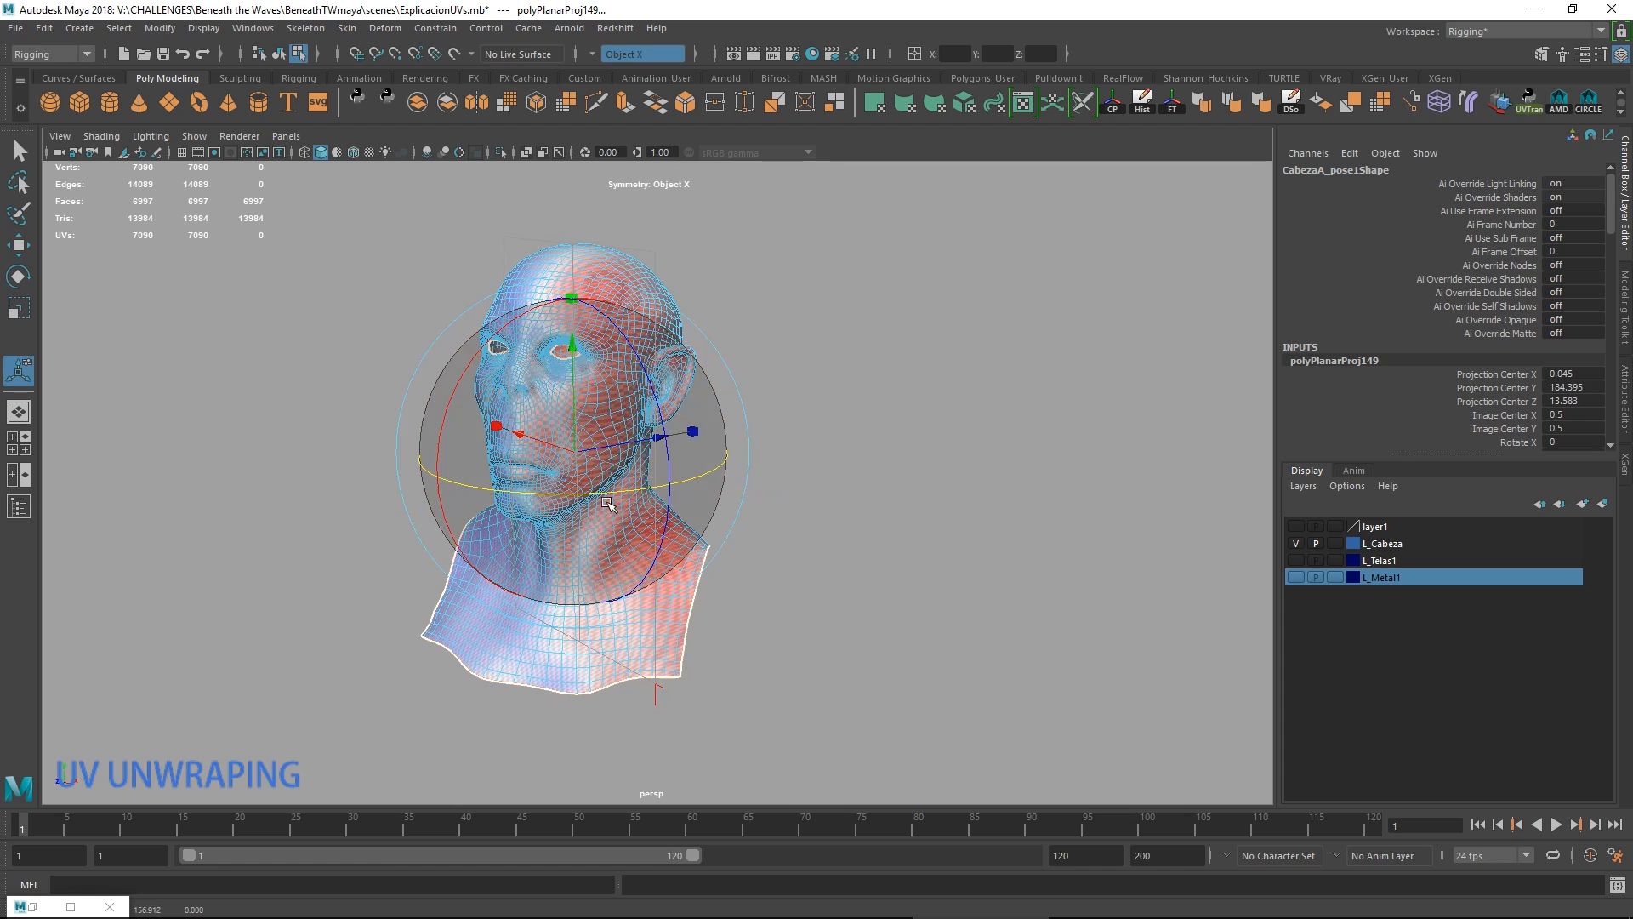
pyautogui.moveTo(607, 494); pyautogui.dragTo(685, 498)
pyautogui.keyDown('alt'); pyautogui.moveTo(706, 499); pyautogui.dragTo(755, 591); pyautogui.keyUp('alt')
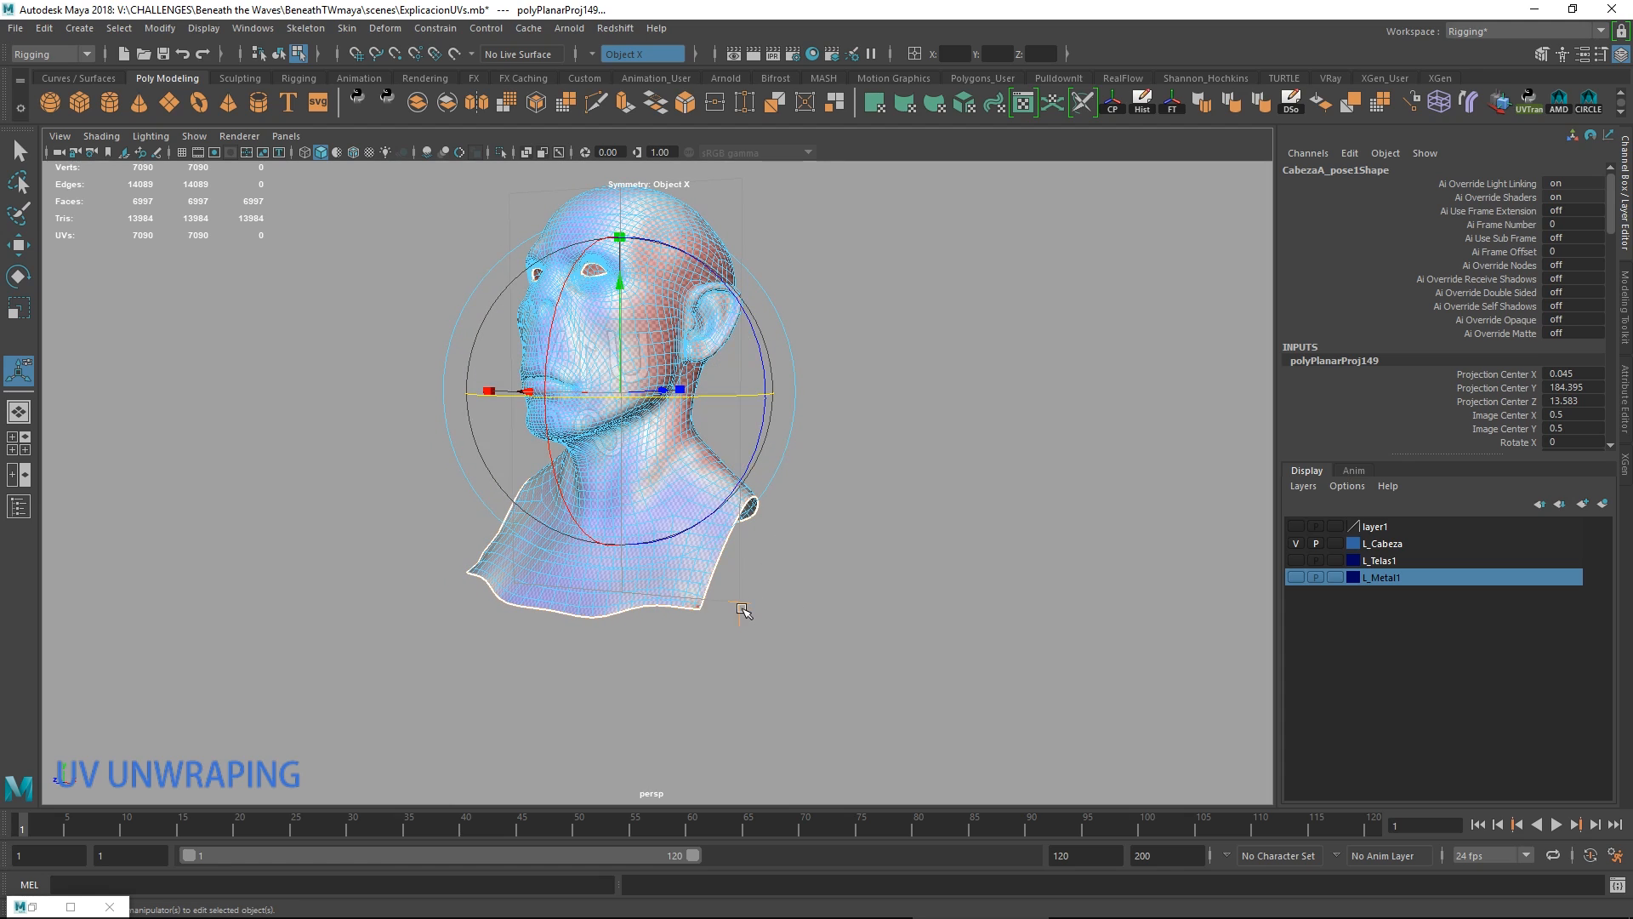
# Move the planar projection forward in front of the face, to a projection center Z of about 30.8.
pyautogui.click(742, 615)
pyautogui.click(740, 614)
pyautogui.keyDown('alt'); pyautogui.moveTo(788, 389); pyautogui.dragTo(772, 463); pyautogui.keyUp('alt')
pyautogui.moveTo(668, 363)
pyautogui.mouseDown()
pyautogui.moveTo(683, 343)
pyautogui.moveTo(620, 385)
pyautogui.moveTo(651, 372)
pyautogui.moveTo(584, 367)
pyautogui.moveTo(608, 379)
pyautogui.moveTo(587, 384)
pyautogui.mouseUp()
pyautogui.keyDown('alt'); pyautogui.moveTo(575, 384); pyautogui.dragTo(672, 425); pyautogui.keyUp('alt')
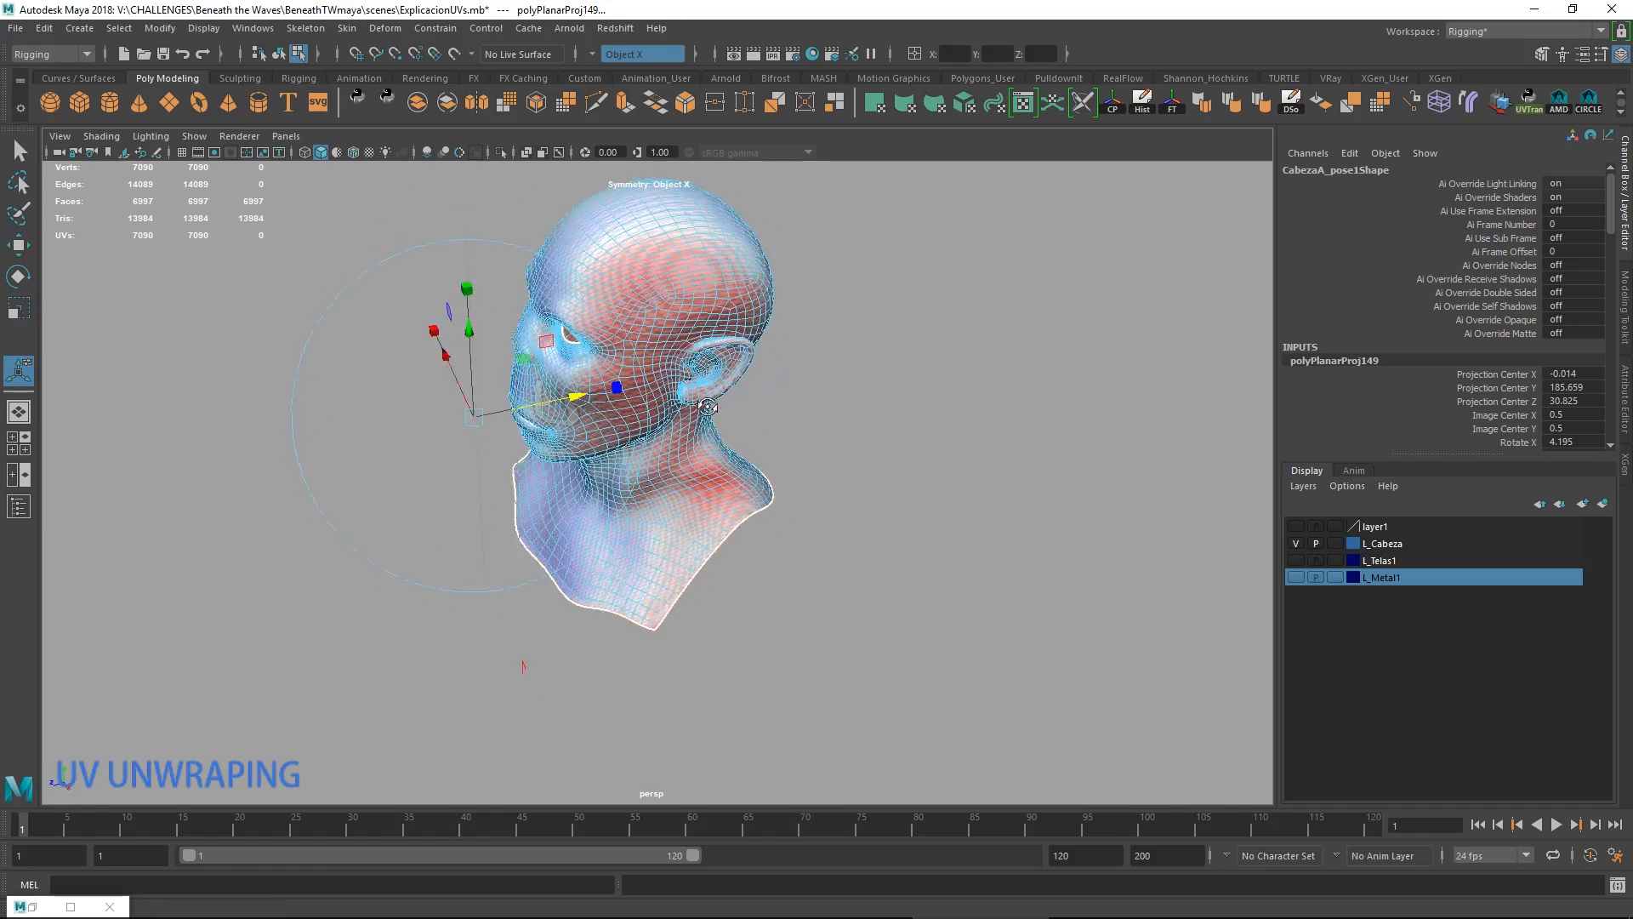
# Adjust the projection's position in front of the face to a center of about X 2.2, Y 185.8, Z 33.0.
pyautogui.keyDown('alt'); pyautogui.moveTo(633, 552); pyautogui.dragTo(696, 399); pyautogui.keyUp('alt')
pyautogui.moveTo(476, 424); pyautogui.dragTo(500, 425)
pyautogui.keyDown('alt'); pyautogui.moveTo(821, 508); pyautogui.dragTo(659, 459); pyautogui.keyUp('alt')
pyautogui.keyDown('alt'); pyautogui.moveTo(659, 459); pyautogui.dragTo(666, 462, button='middle'); pyautogui.keyUp('alt')
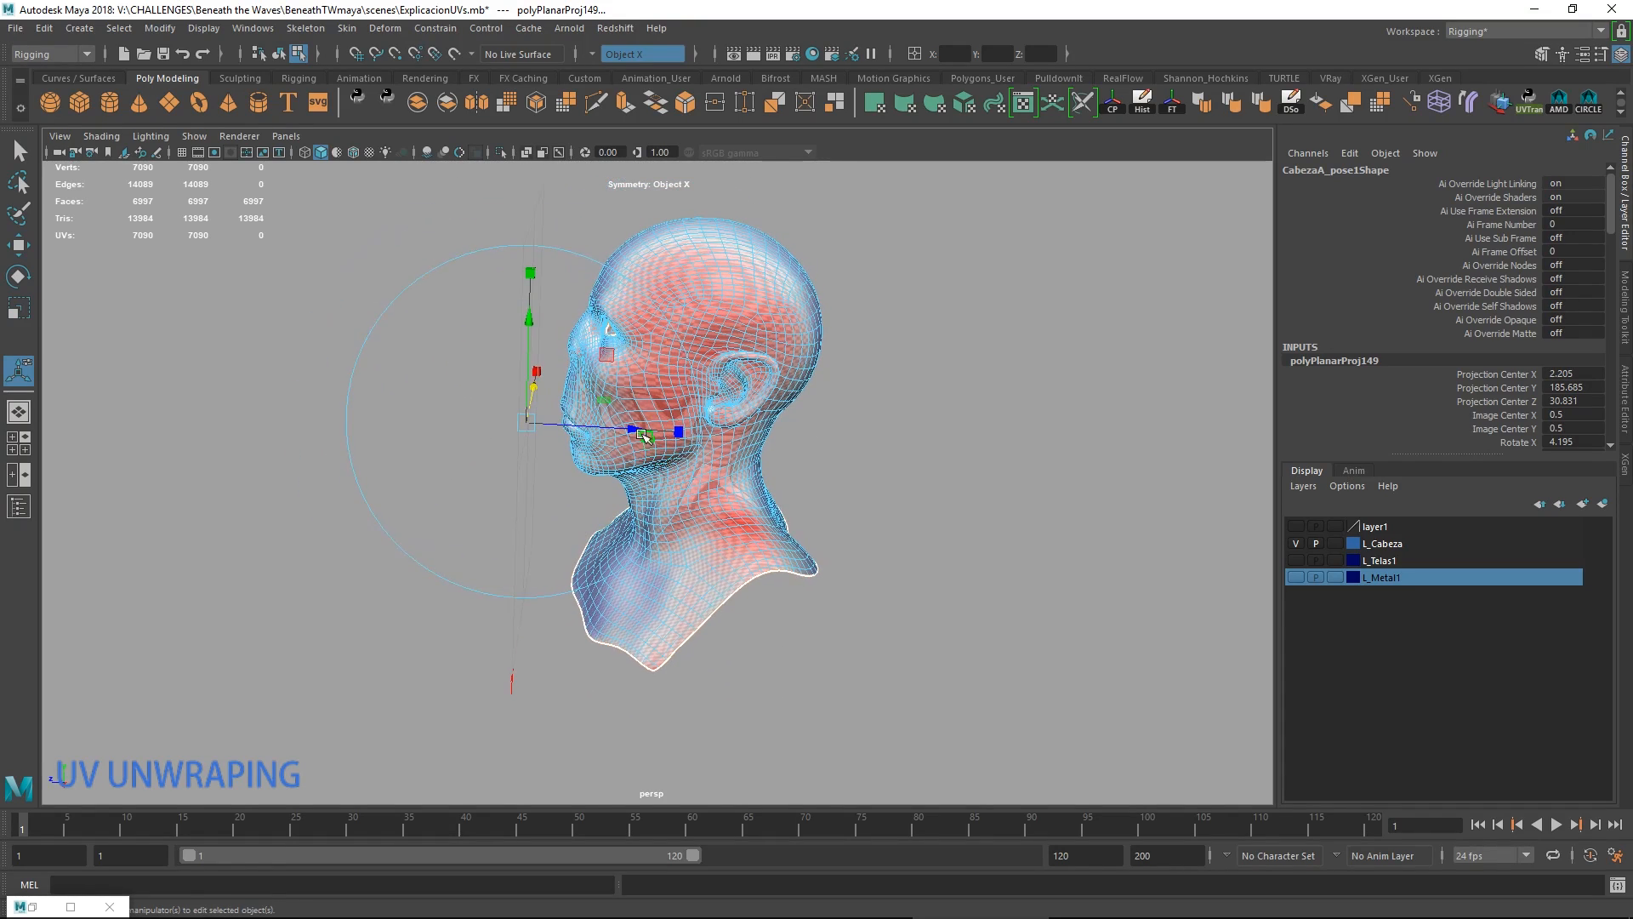
pyautogui.moveTo(640, 434); pyautogui.dragTo(735, 437)
pyautogui.keyDown('alt'); pyautogui.moveTo(735, 437); pyautogui.dragTo(764, 441, button='middle'); pyautogui.keyUp('alt')
pyautogui.keyDown('alt'); pyautogui.moveTo(676, 444); pyautogui.dragTo(718, 437); pyautogui.keyUp('alt')
pyautogui.keyDown('alt'); pyautogui.moveTo(719, 436); pyautogui.dragTo(695, 486, button='middle'); pyautogui.keyUp('alt')
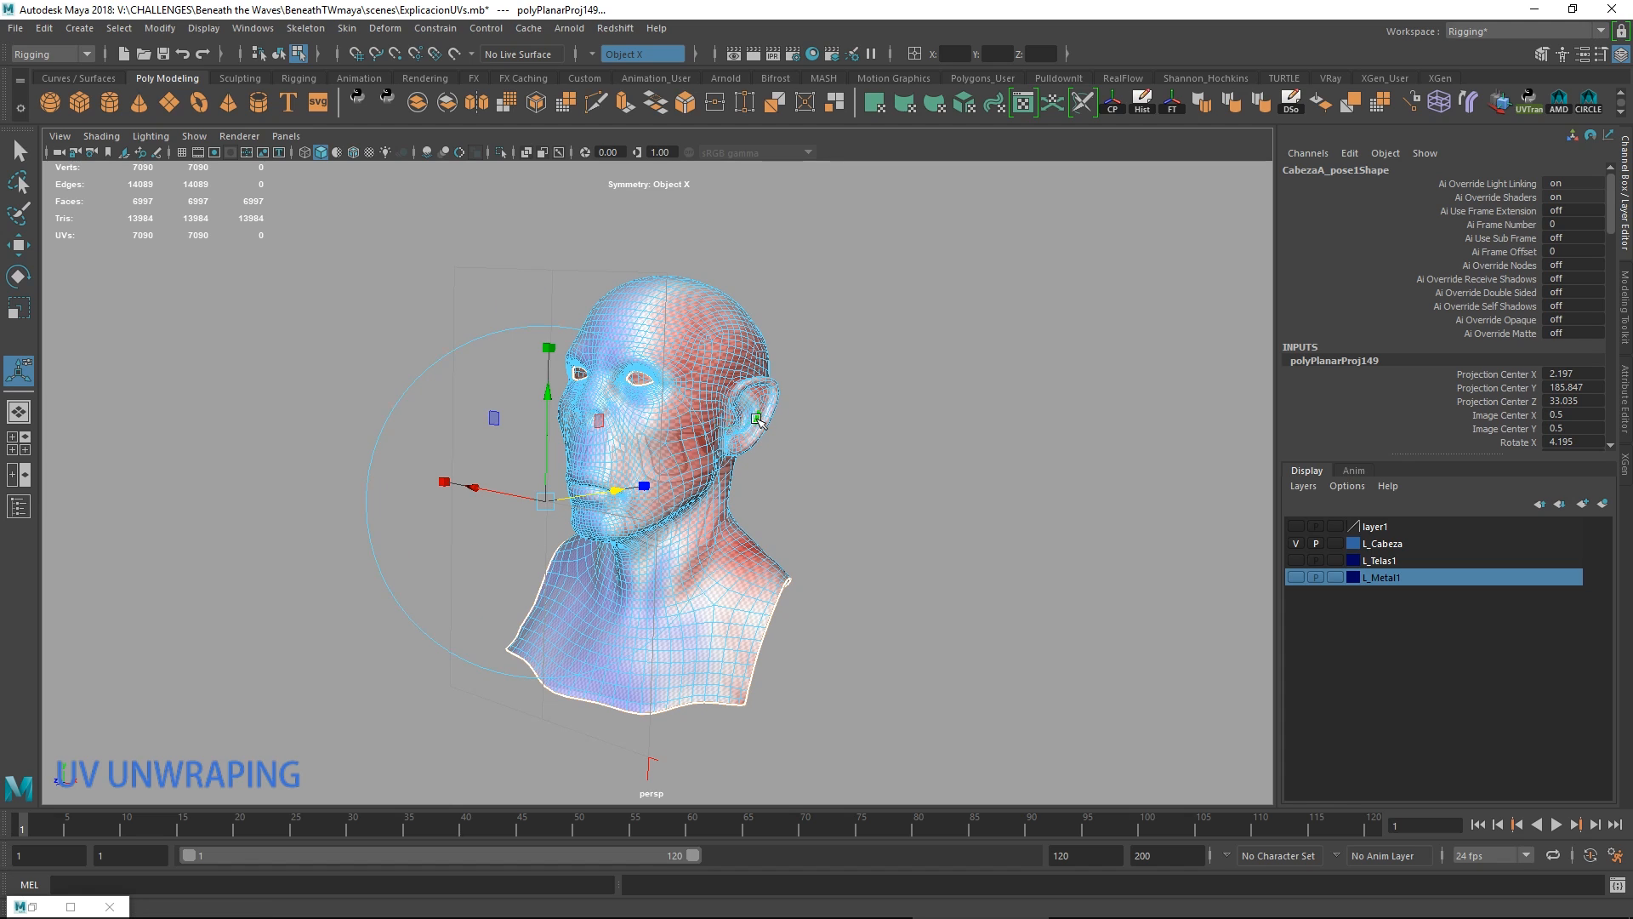
# Restore the UV Editor and turn off the UV distortion shading and the checker map.
pyautogui.click(31, 906)
pyautogui.scroll(-4, 935, 559)
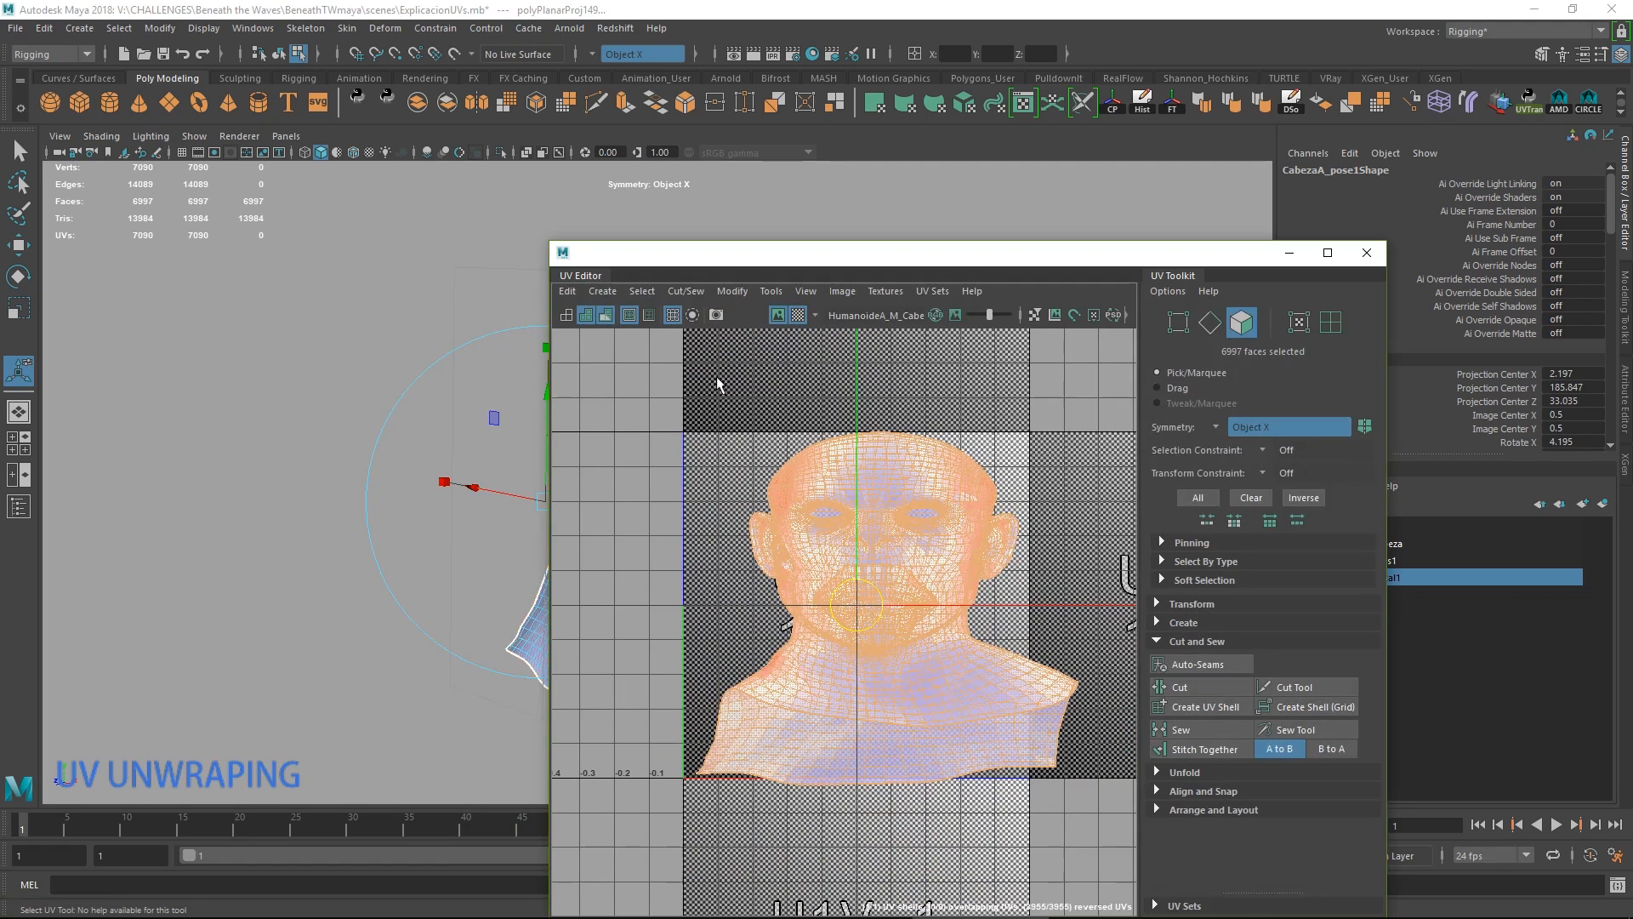
pyautogui.click(611, 314)
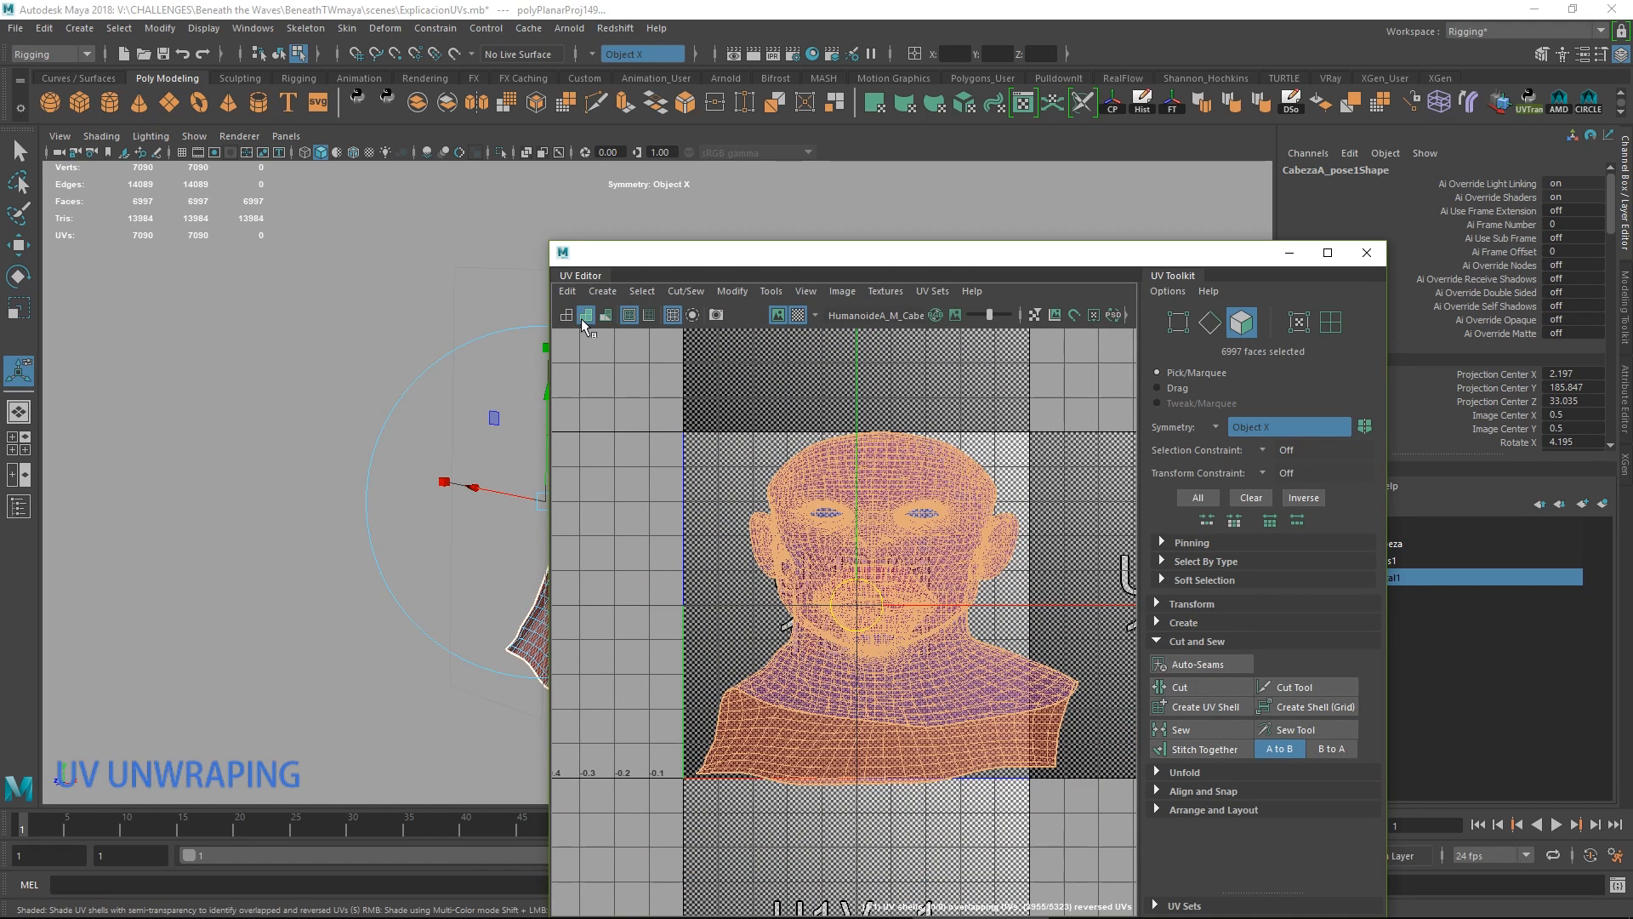
pyautogui.click(798, 315)
pyautogui.keyDown('alt'); pyautogui.moveTo(975, 534); pyautogui.dragTo(962, 528, button='middle'); pyautogui.keyUp('alt')
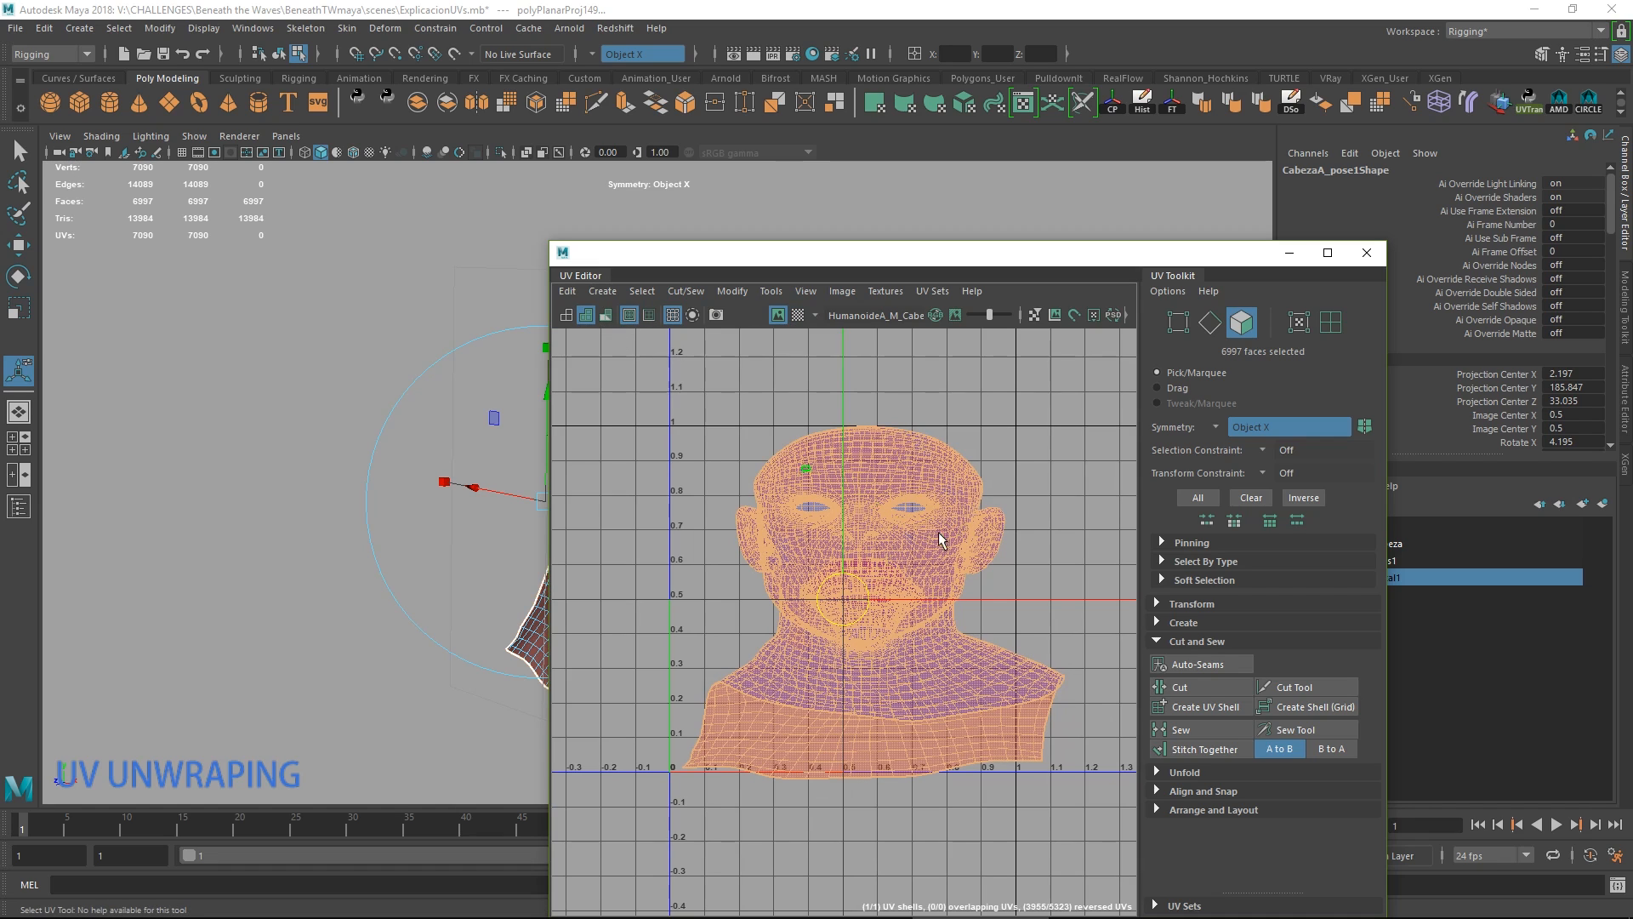
# Switch the head's UV display to wireframe and view the mesh next to its projected UVs.
pyautogui.keyDown('alt'); pyautogui.moveTo(415, 662); pyautogui.dragTo(264, 642, button='middle'); pyautogui.keyUp('alt')
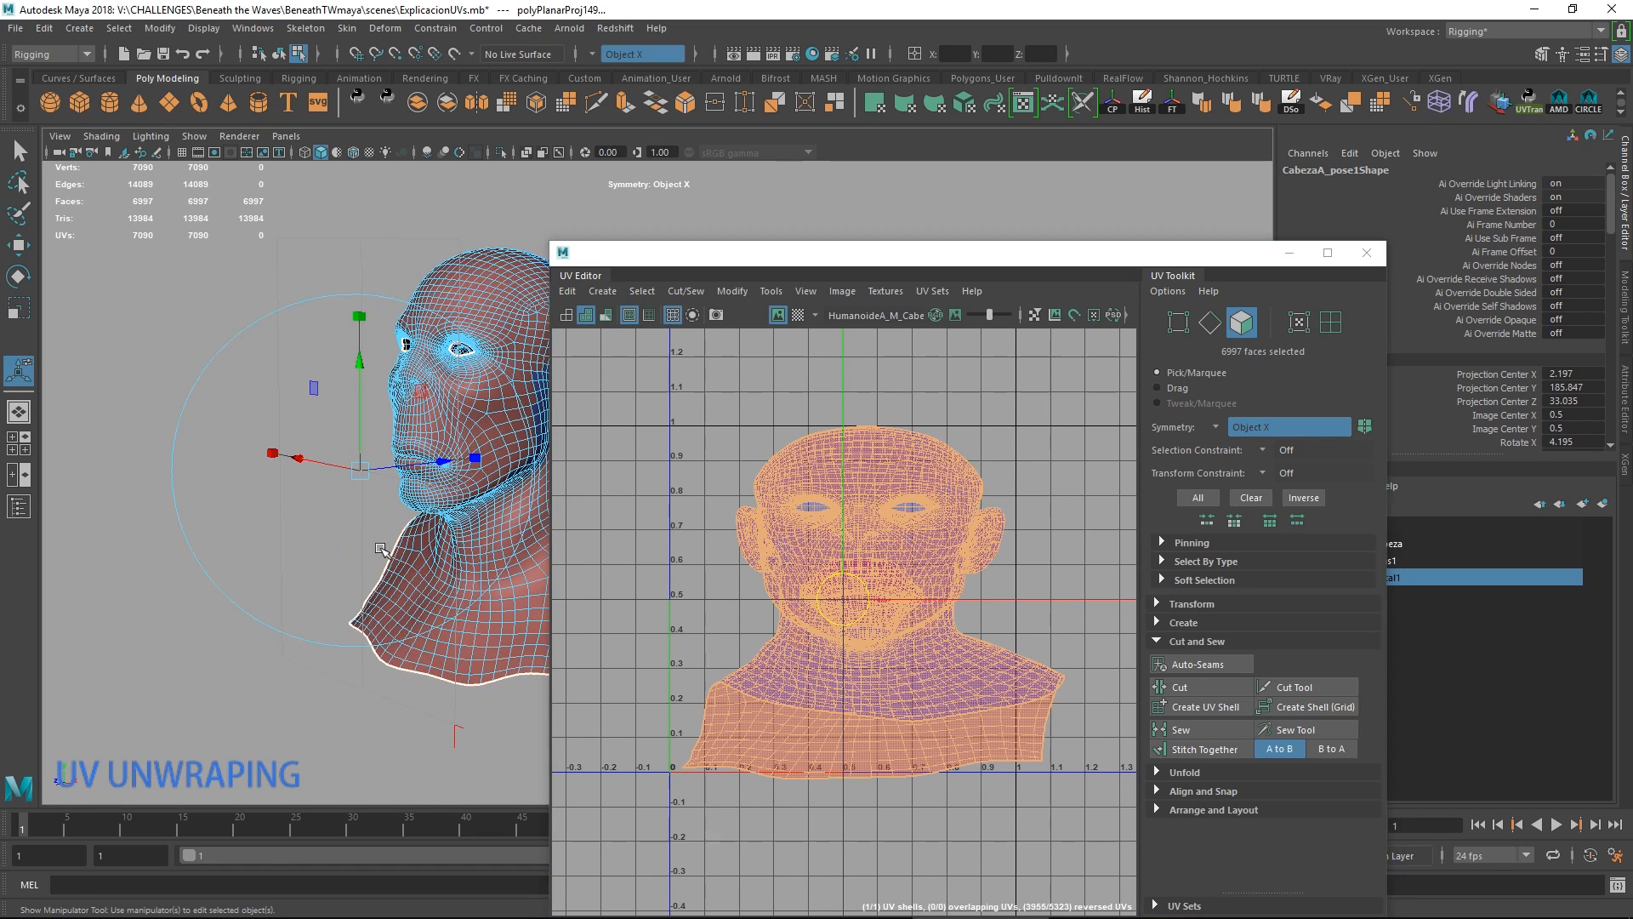
pyautogui.click(566, 316)
pyautogui.keyDown('alt'); pyautogui.moveTo(476, 625); pyautogui.dragTo(409, 687, button='middle'); pyautogui.keyUp('alt')
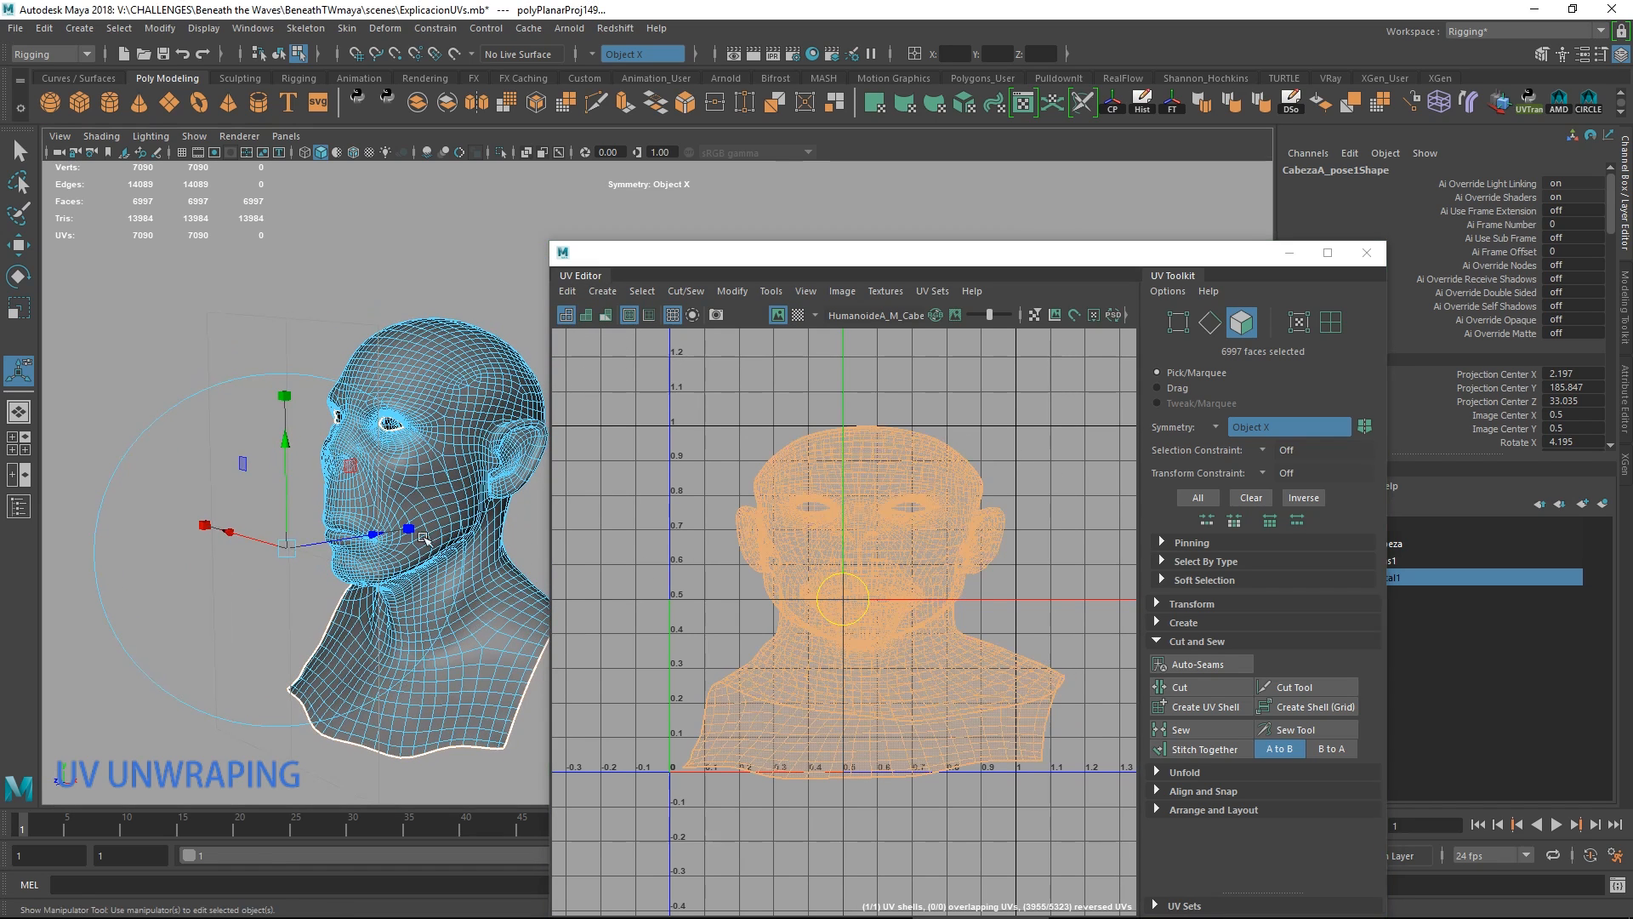
pyautogui.keyDown('alt'); pyautogui.moveTo(465, 520); pyautogui.dragTo(488, 479); pyautogui.keyUp('alt')
pyautogui.keyDown('alt'); pyautogui.moveTo(502, 515); pyautogui.dragTo(506, 529, button='middle'); pyautogui.keyUp('alt')
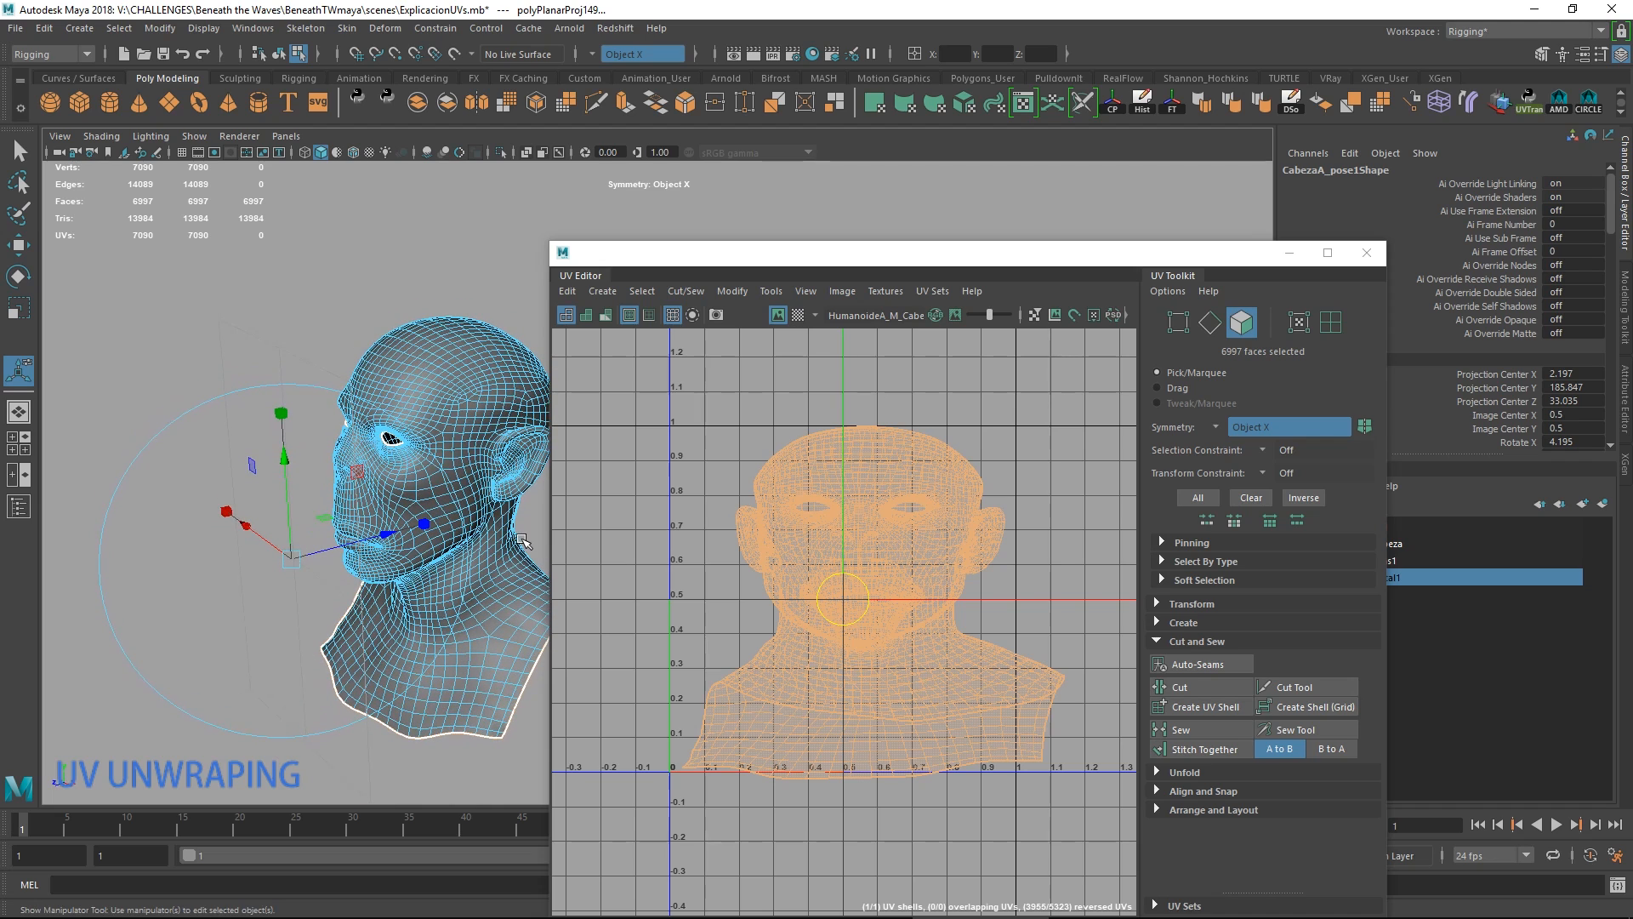
# Switch to UV components, clear the face selection and turn the checker map on to inspect stretching on the head.
pyautogui.moveTo(903, 493); pyautogui.dragTo(979, 478, button='right')
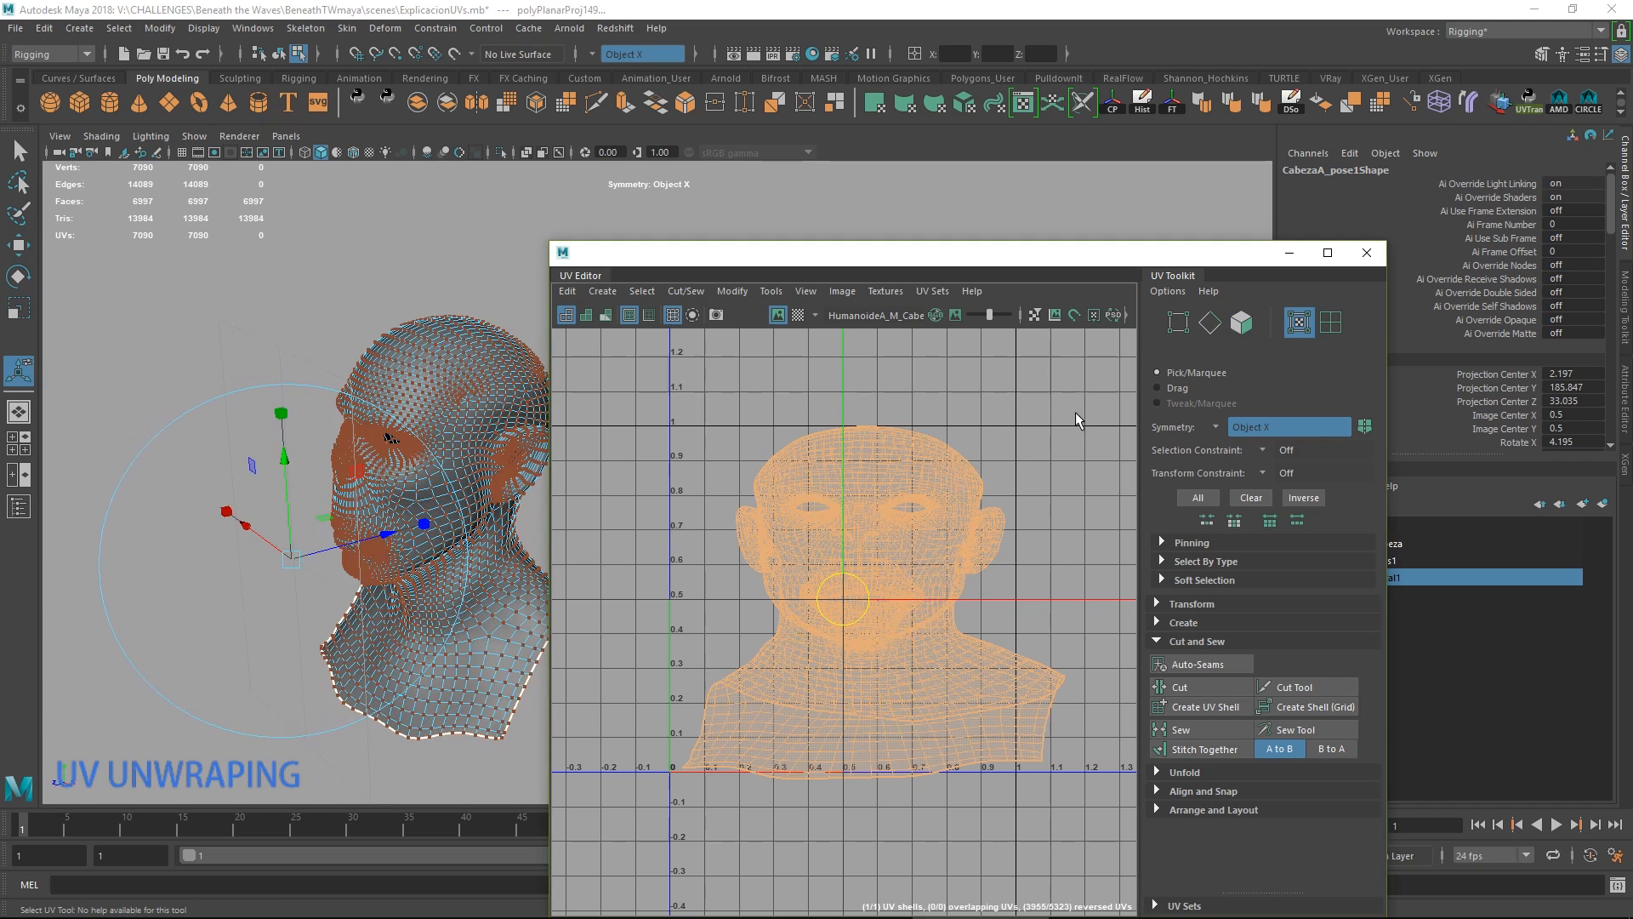
pyautogui.click(1075, 411)
pyautogui.click(798, 315)
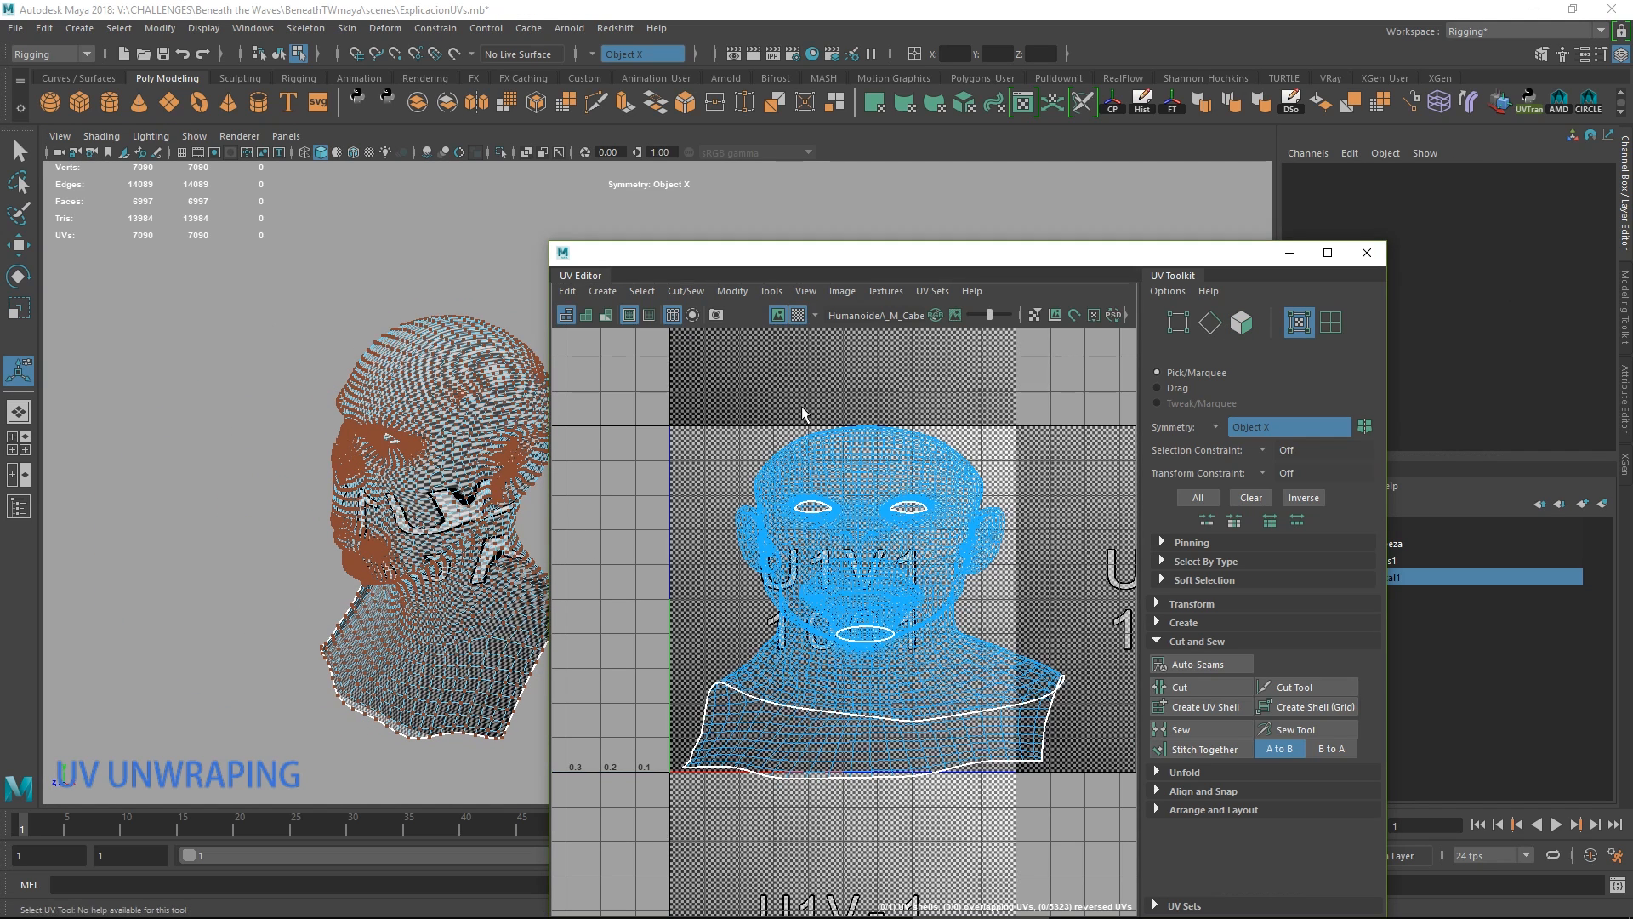
pyautogui.keyDown('alt'); pyautogui.moveTo(518, 502); pyautogui.dragTo(475, 466); pyautogui.keyUp('alt')
pyautogui.keyDown('alt'); pyautogui.moveTo(474, 466); pyautogui.dragTo(464, 528, button='middle'); pyautogui.keyUp('alt')
pyautogui.keyDown('alt'); pyautogui.moveTo(417, 532); pyautogui.dragTo(446, 557, button='right'); pyautogui.keyUp('alt')
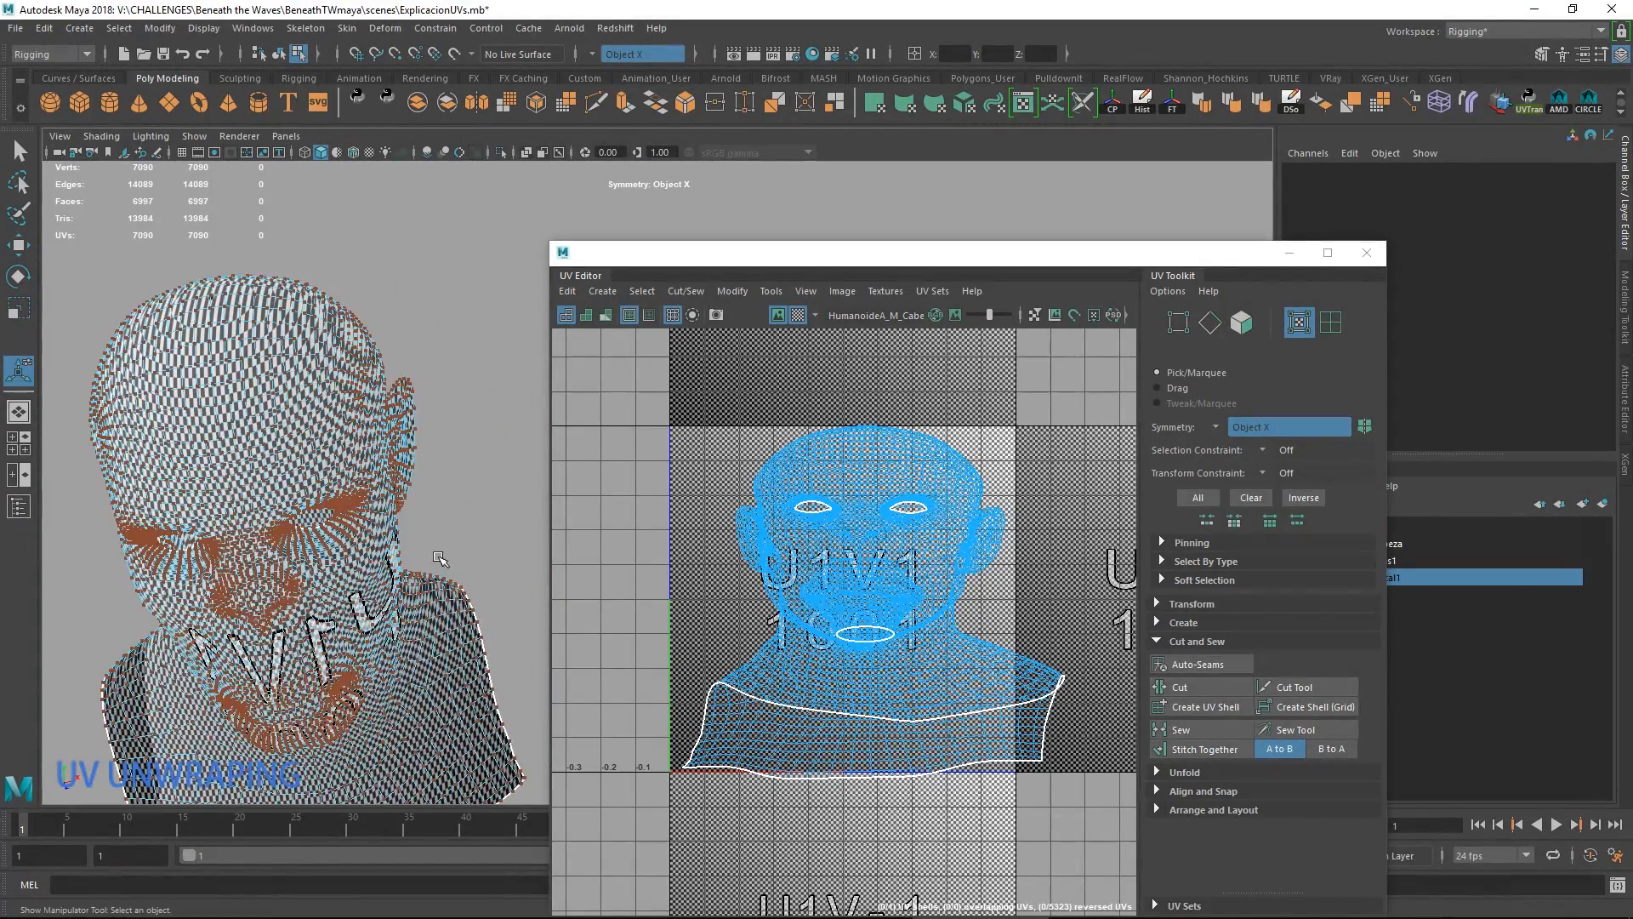
# Return the head to object mode and activate the Select tool.
pyautogui.keyDown('alt'); pyautogui.moveTo(447, 531); pyautogui.dragTo(436, 500); pyautogui.keyUp('alt')
pyautogui.moveTo(357, 373); pyautogui.dragTo(413, 350, button='right')
pyautogui.press('q')
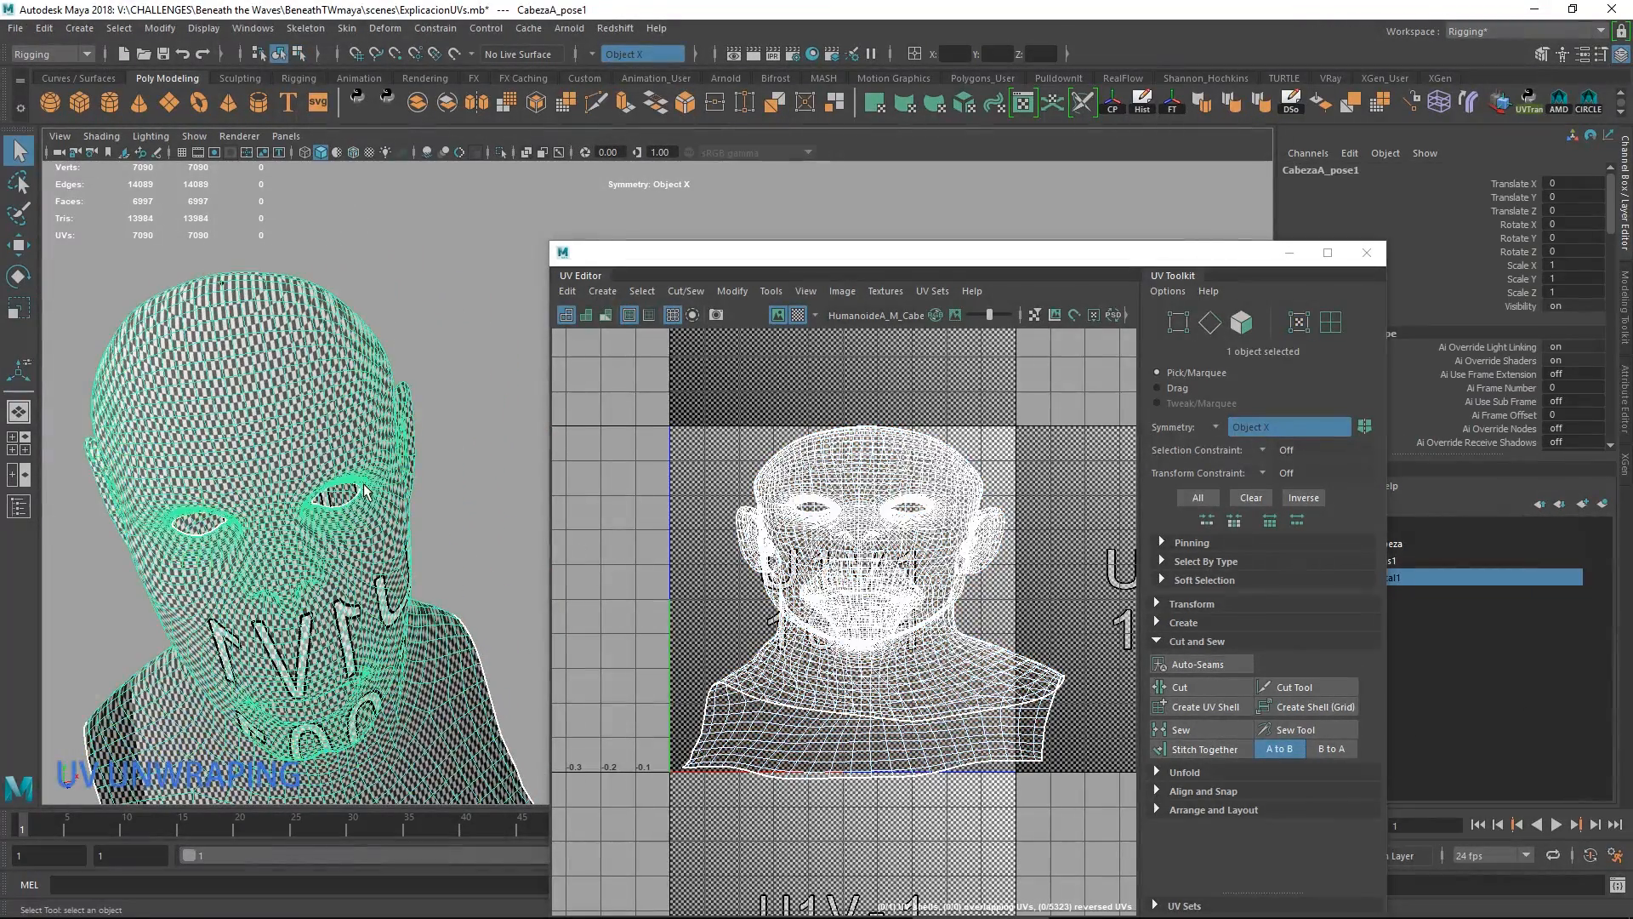
# Inspect the checker stretching on the front and side of the head and turn the checker map off.
pyautogui.keyDown('alt'); pyautogui.moveTo(396, 482); pyautogui.dragTo(359, 518); pyautogui.keyUp('alt')
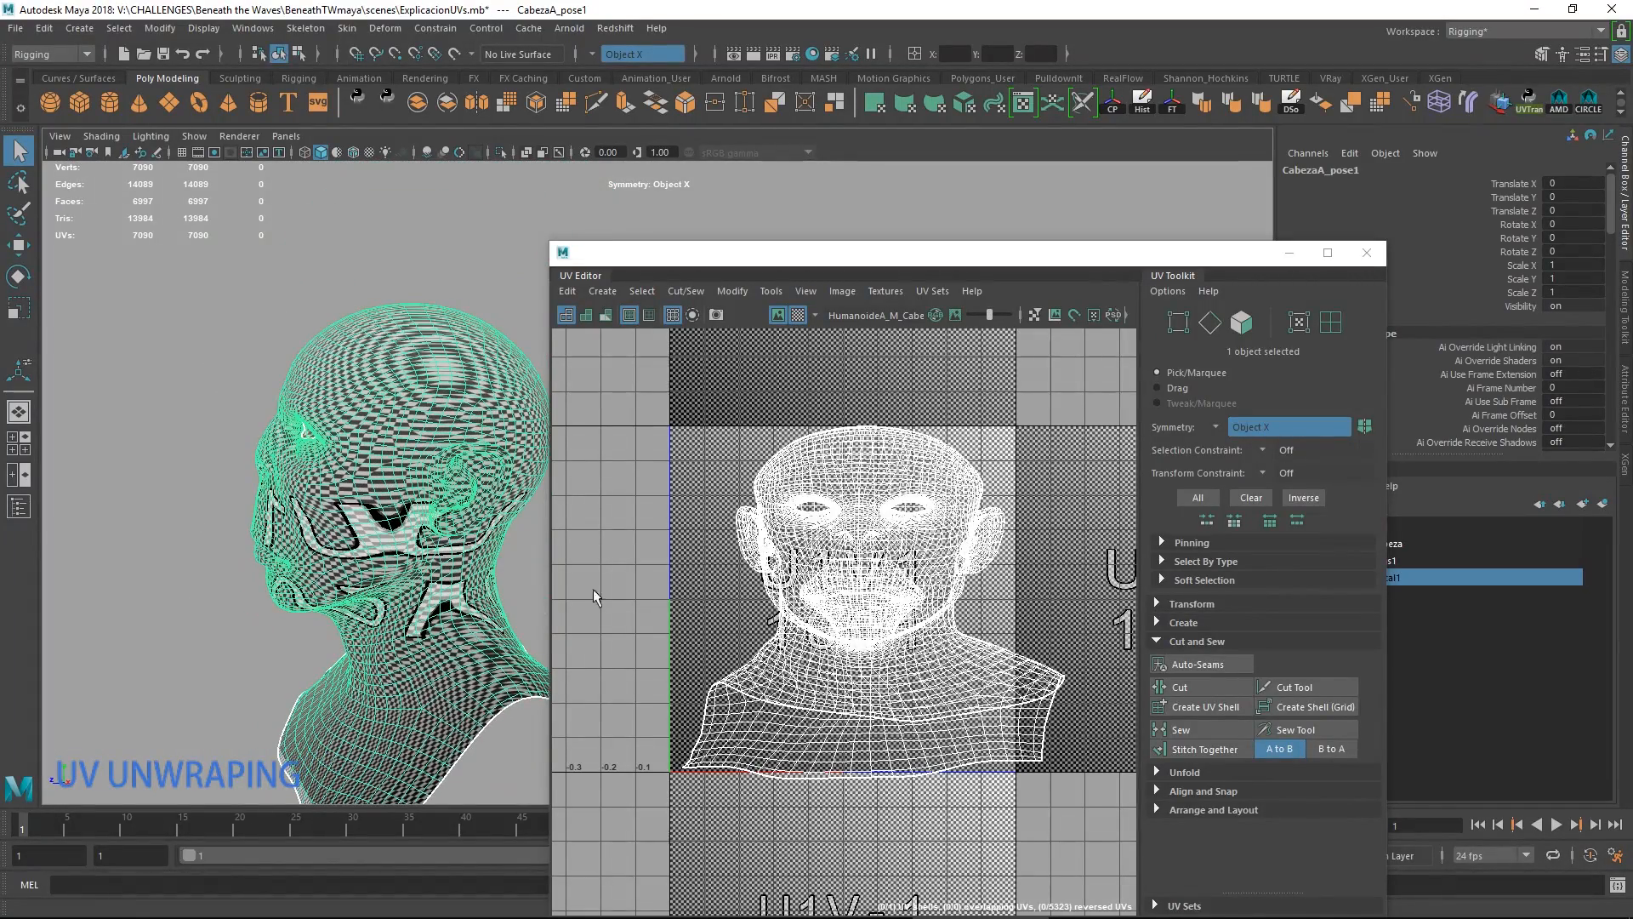
pyautogui.keyDown('alt'); pyautogui.moveTo(418, 628); pyautogui.dragTo(534, 630); pyautogui.keyUp('alt')
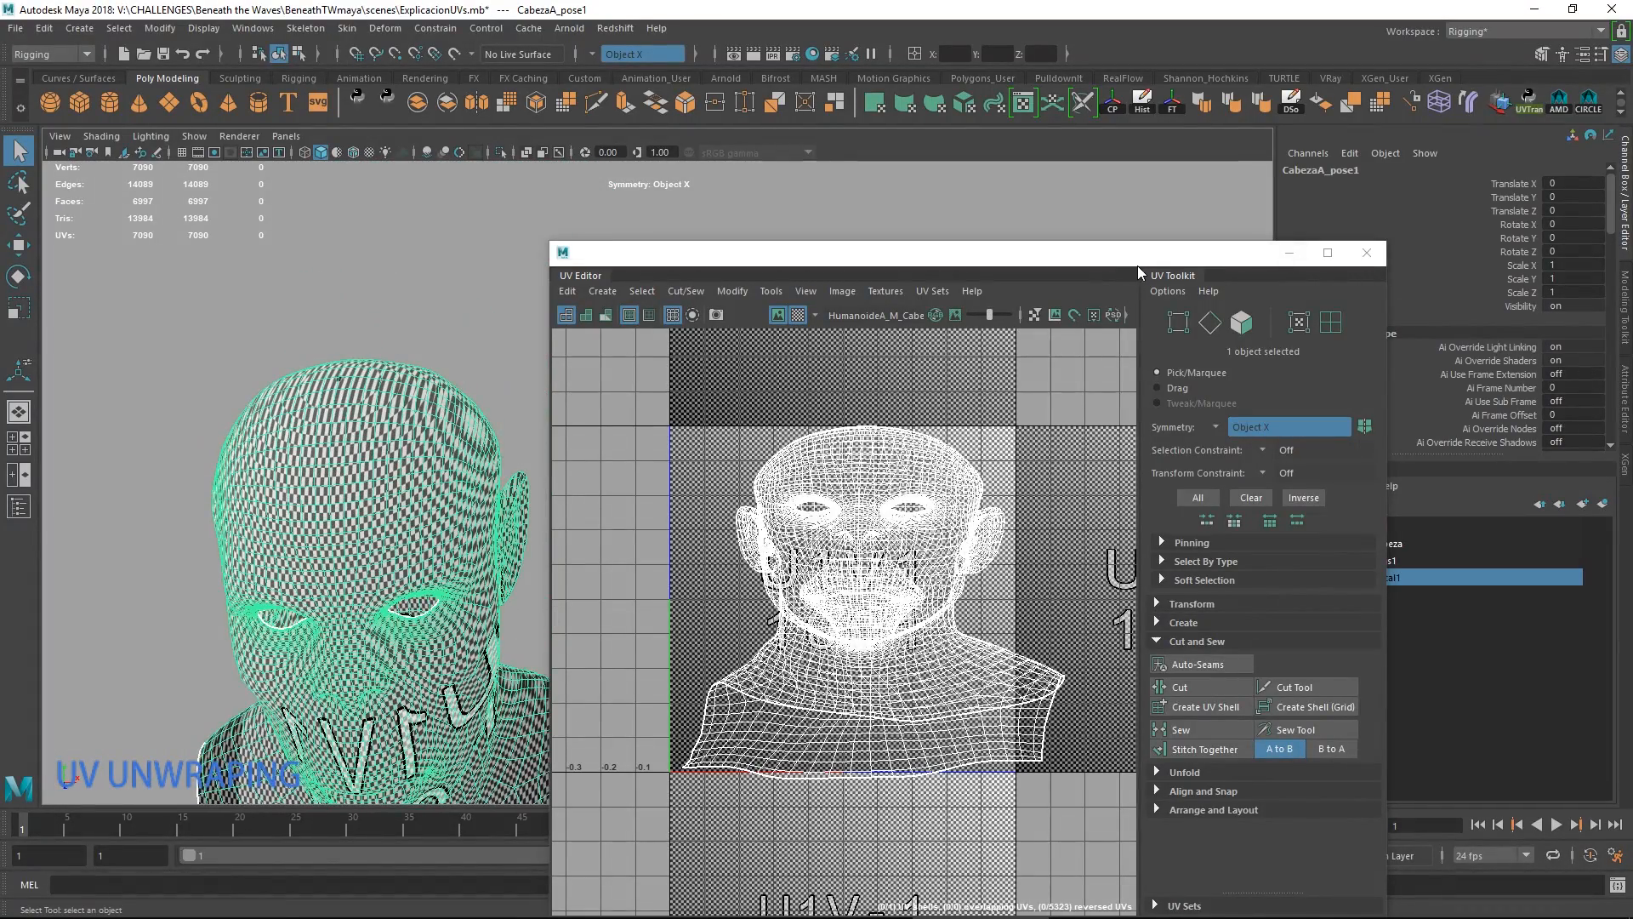
pyautogui.keyDown('alt'); pyautogui.moveTo(973, 563); pyautogui.dragTo(991, 492, button='middle'); pyautogui.keyUp('alt')
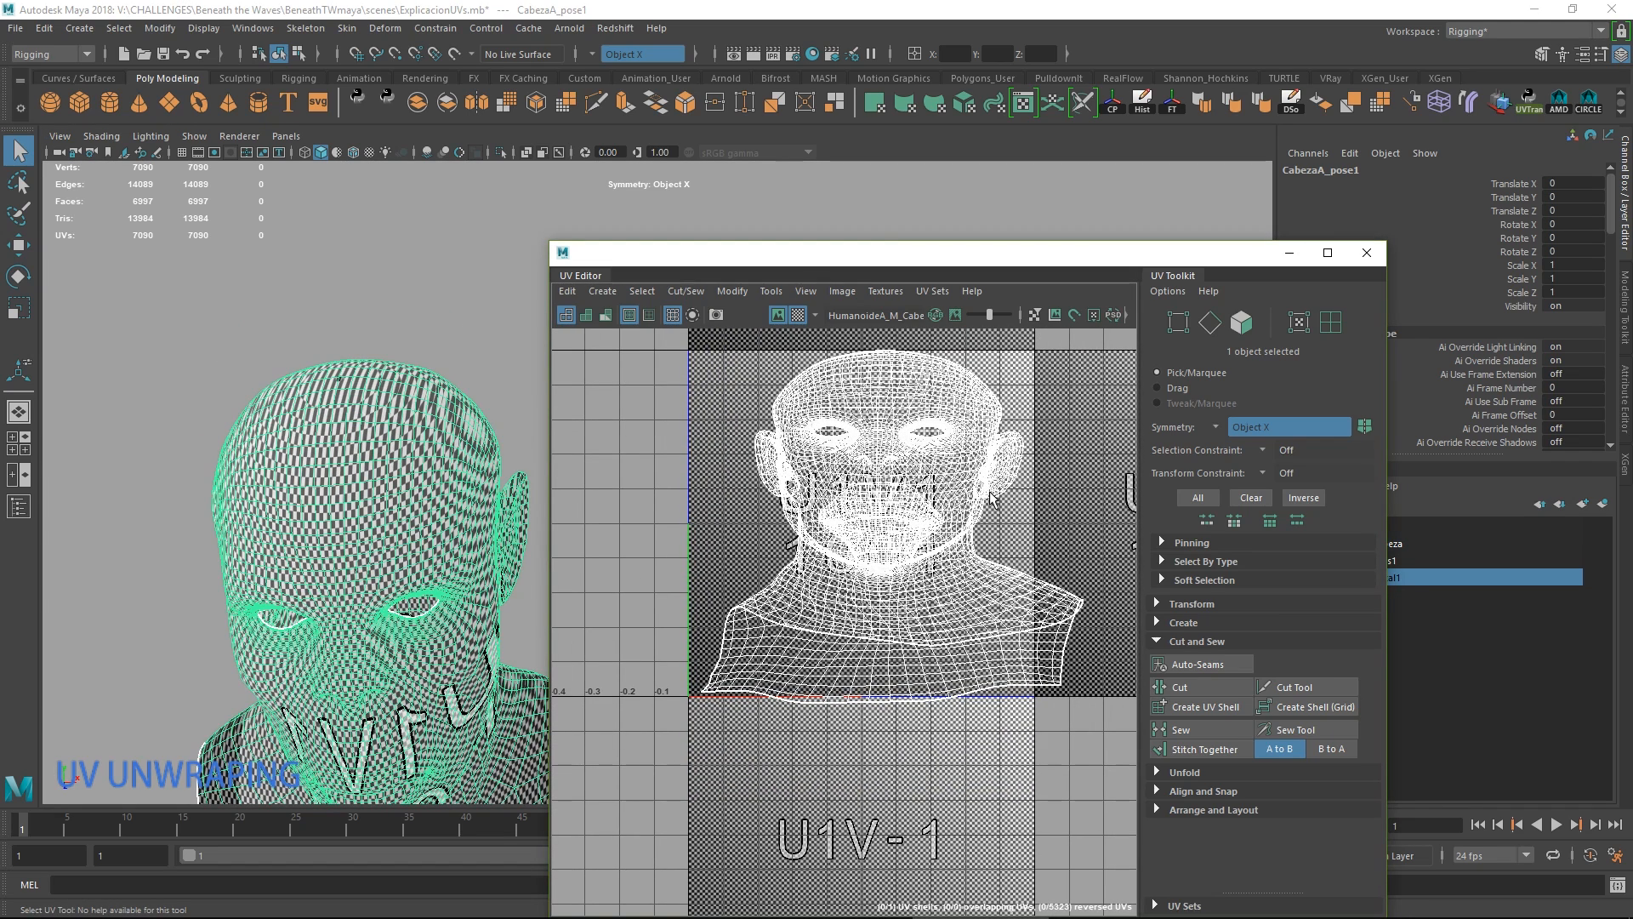
pyautogui.click(798, 315)
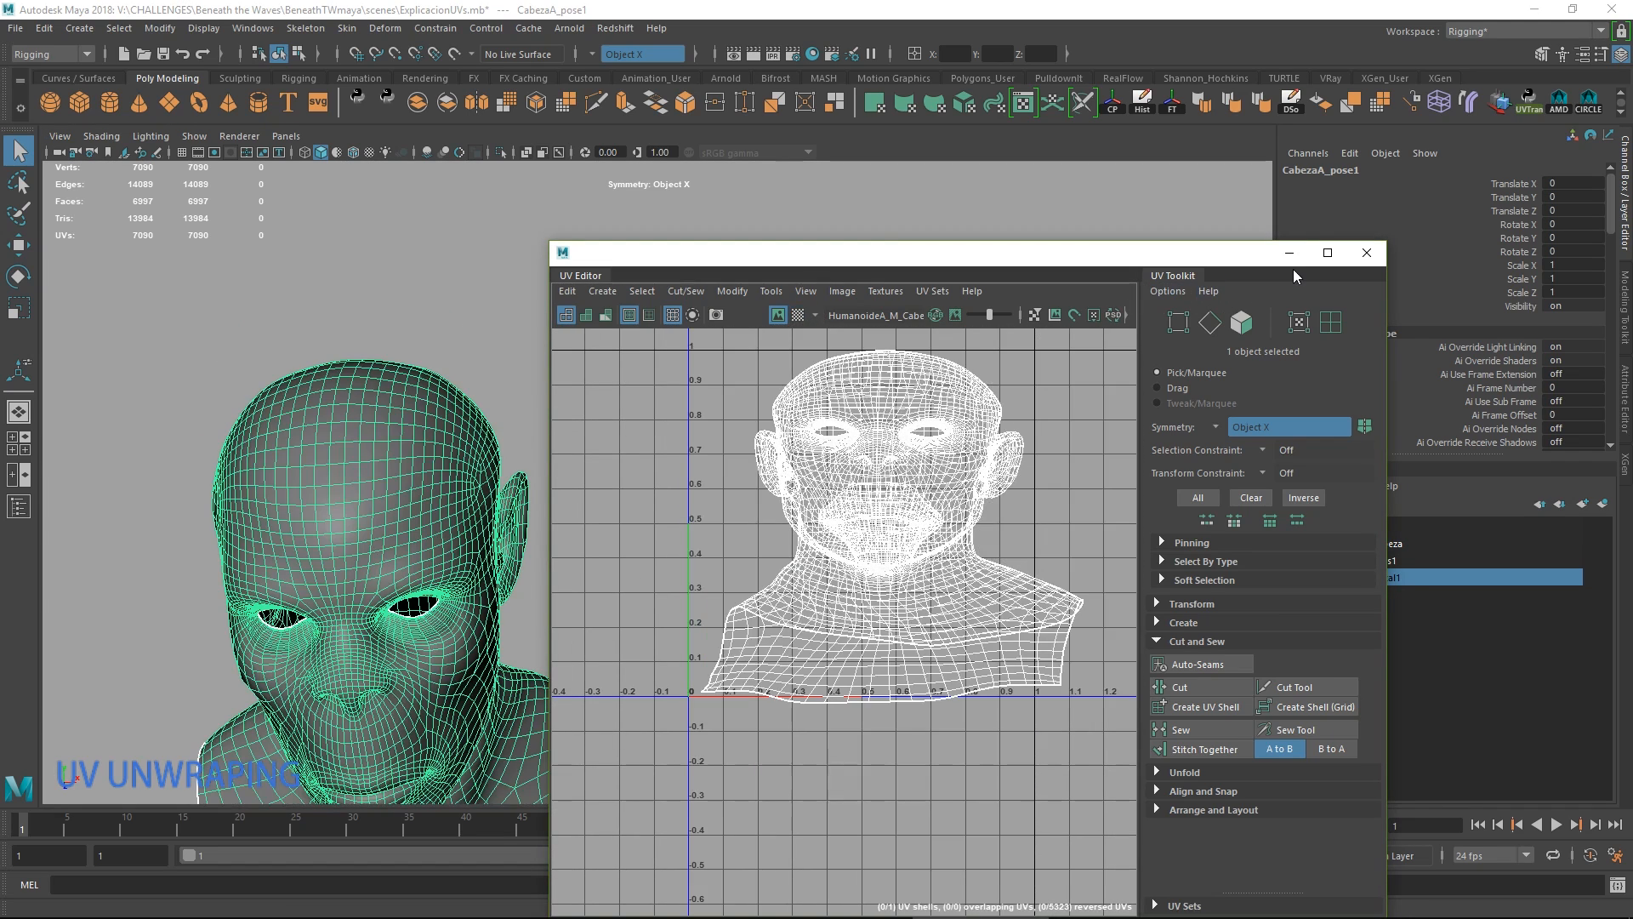
# Hide the UV Editor, switch the head to edge components and pick a centreline edge at the crown, seen from behind.
pyautogui.click(1367, 252)
pyautogui.keyDown('alt'); pyautogui.moveTo(973, 417); pyautogui.dragTo(614, 511); pyautogui.keyUp('alt')
pyautogui.keyDown('alt'); pyautogui.moveTo(763, 374); pyautogui.dragTo(788, 565, button='middle'); pyautogui.keyUp('alt')
pyautogui.keyDown('alt'); pyautogui.moveTo(789, 565); pyautogui.dragTo(953, 587, button='right'); pyautogui.keyUp('alt')
pyautogui.keyDown('alt'); pyautogui.moveTo(978, 587); pyautogui.dragTo(791, 587); pyautogui.keyUp('alt')
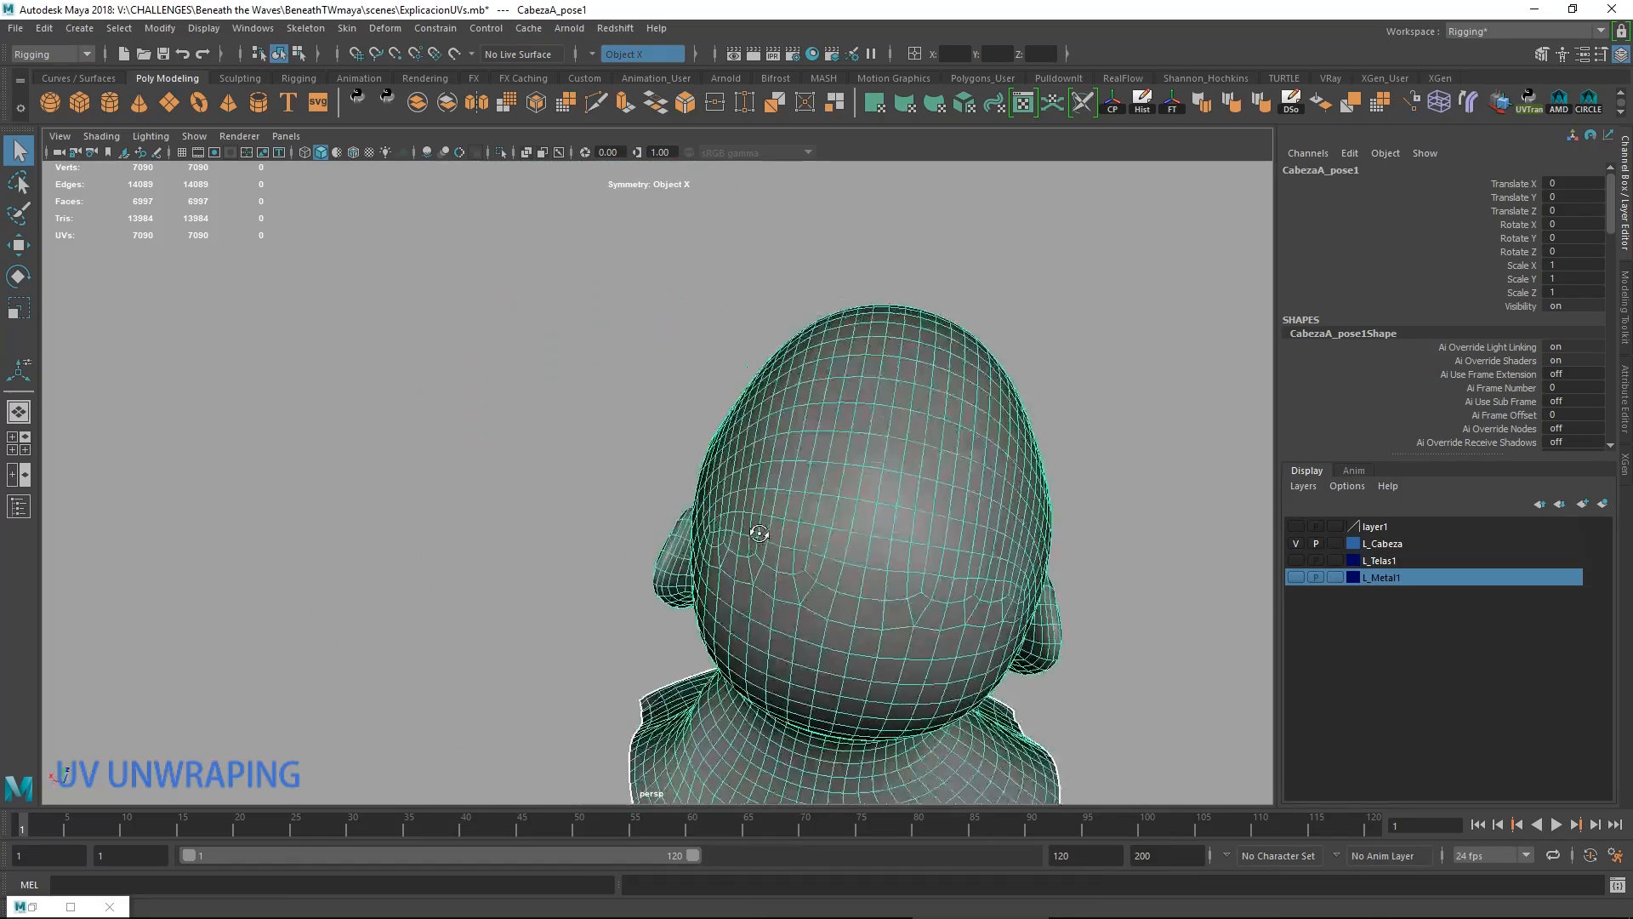
pyautogui.keyDown('alt'); pyautogui.moveTo(994, 545); pyautogui.dragTo(957, 498, button='middle'); pyautogui.keyUp('alt')
pyautogui.keyDown('alt'); pyautogui.moveTo(958, 498); pyautogui.dragTo(1033, 519, button='right'); pyautogui.keyUp('alt')
pyautogui.keyDown('alt'); pyautogui.moveTo(927, 519); pyautogui.dragTo(993, 523); pyautogui.keyUp('alt')
pyautogui.keyDown('alt'); pyautogui.moveTo(974, 496); pyautogui.dragTo(874, 453, button='right'); pyautogui.keyUp('alt')
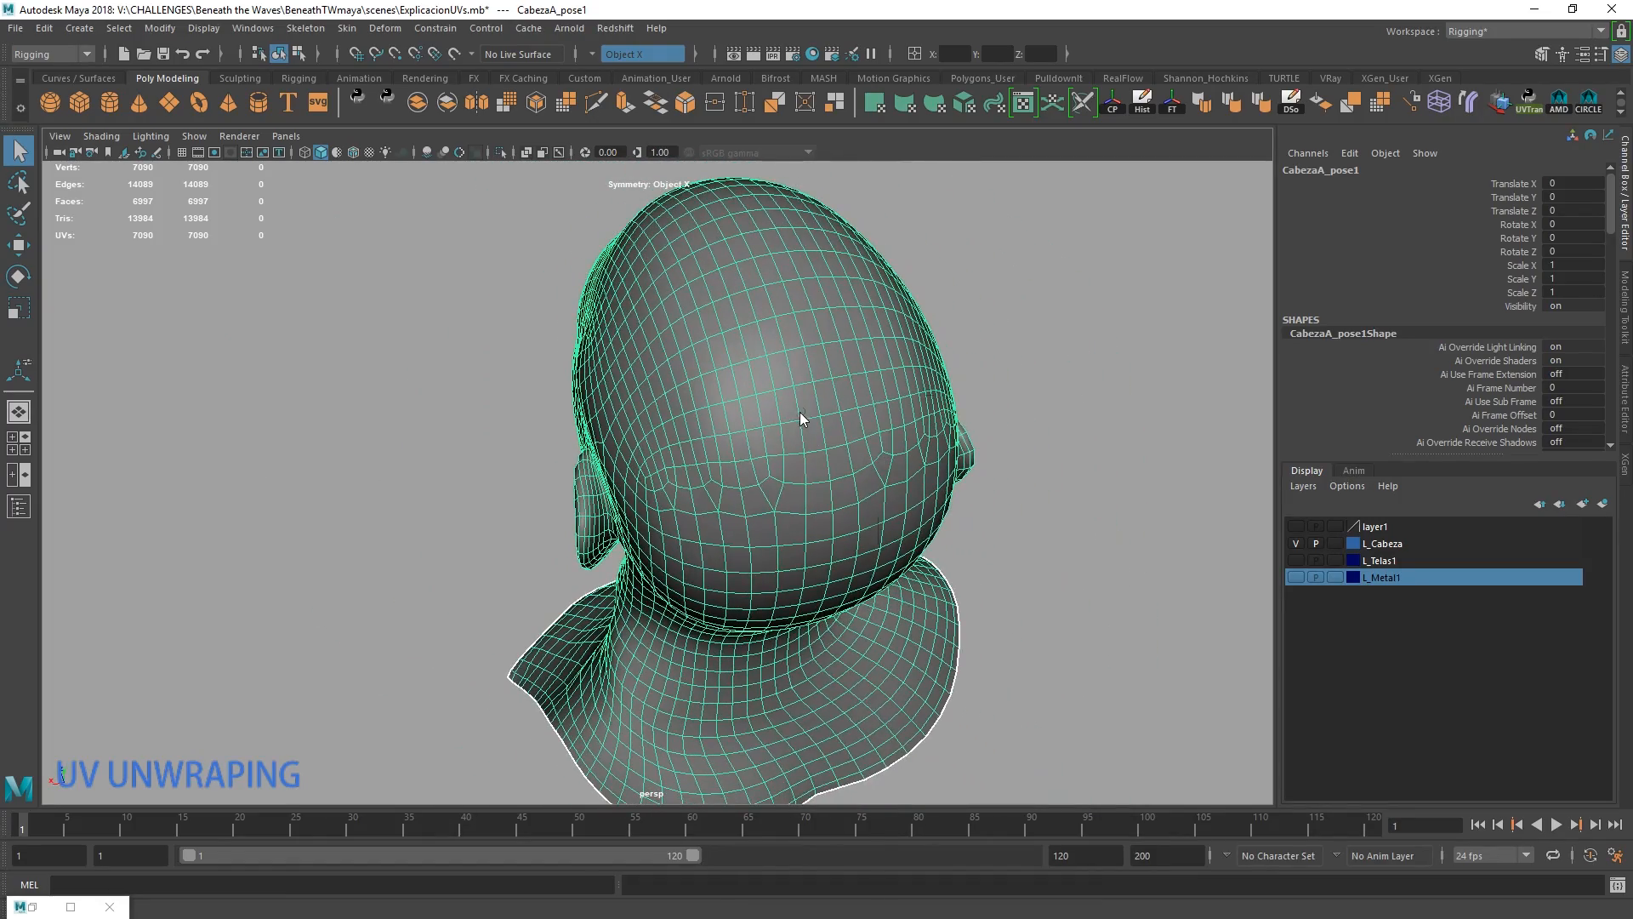
pyautogui.moveTo(800, 411); pyautogui.dragTo(799, 359, button='right')
pyautogui.click(752, 222)
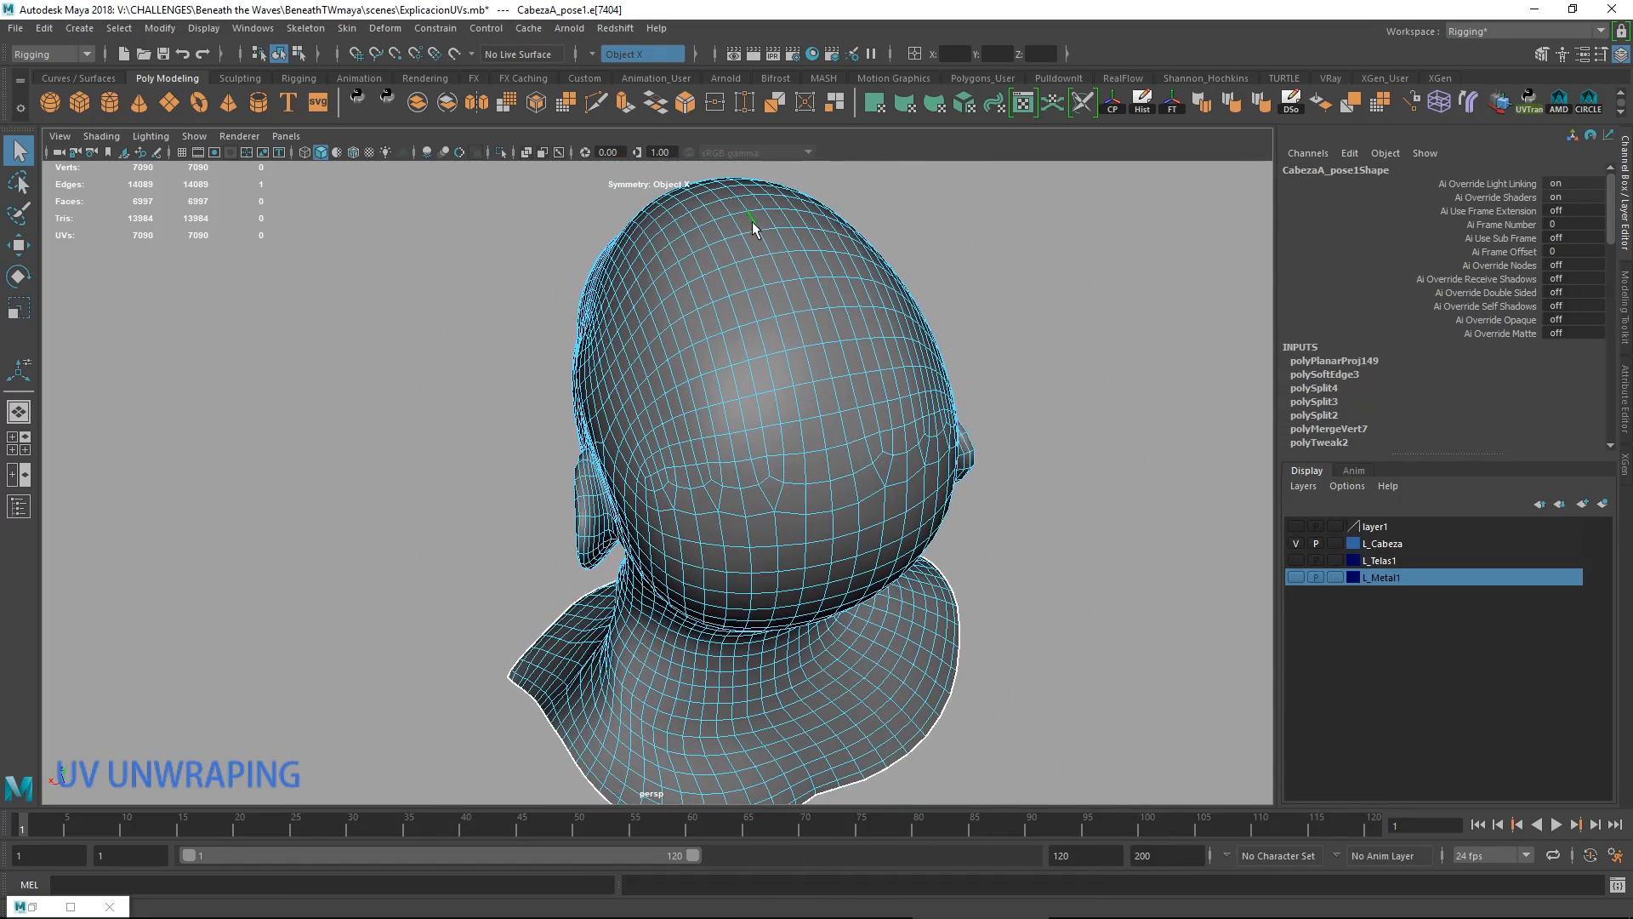
# Extend the edge selection down the middle of the back of the head and neck to the mesh's lower border.
pyautogui.keyDown('alt'); pyautogui.moveTo(974, 749); pyautogui.dragTo(905, 621); pyautogui.keyUp('alt')
pyautogui.keyDown('alt'); pyautogui.moveTo(926, 353); pyautogui.dragTo(626, 339); pyautogui.keyUp('alt')
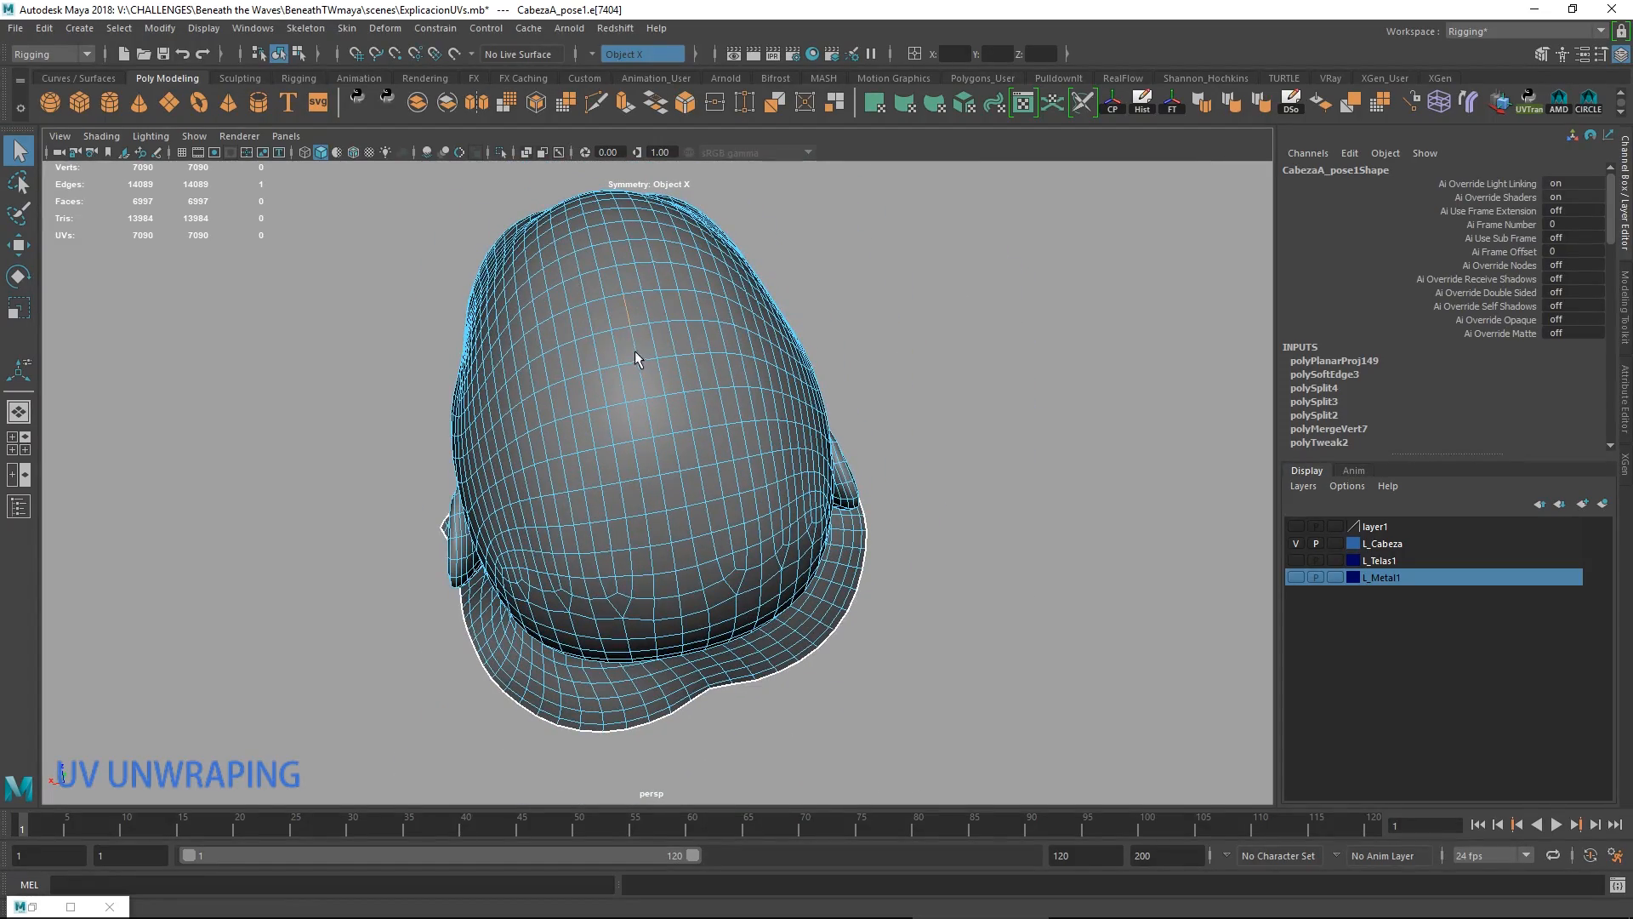
pyautogui.keyDown('alt'); pyautogui.moveTo(691, 423); pyautogui.dragTo(686, 627); pyautogui.keyUp('alt')
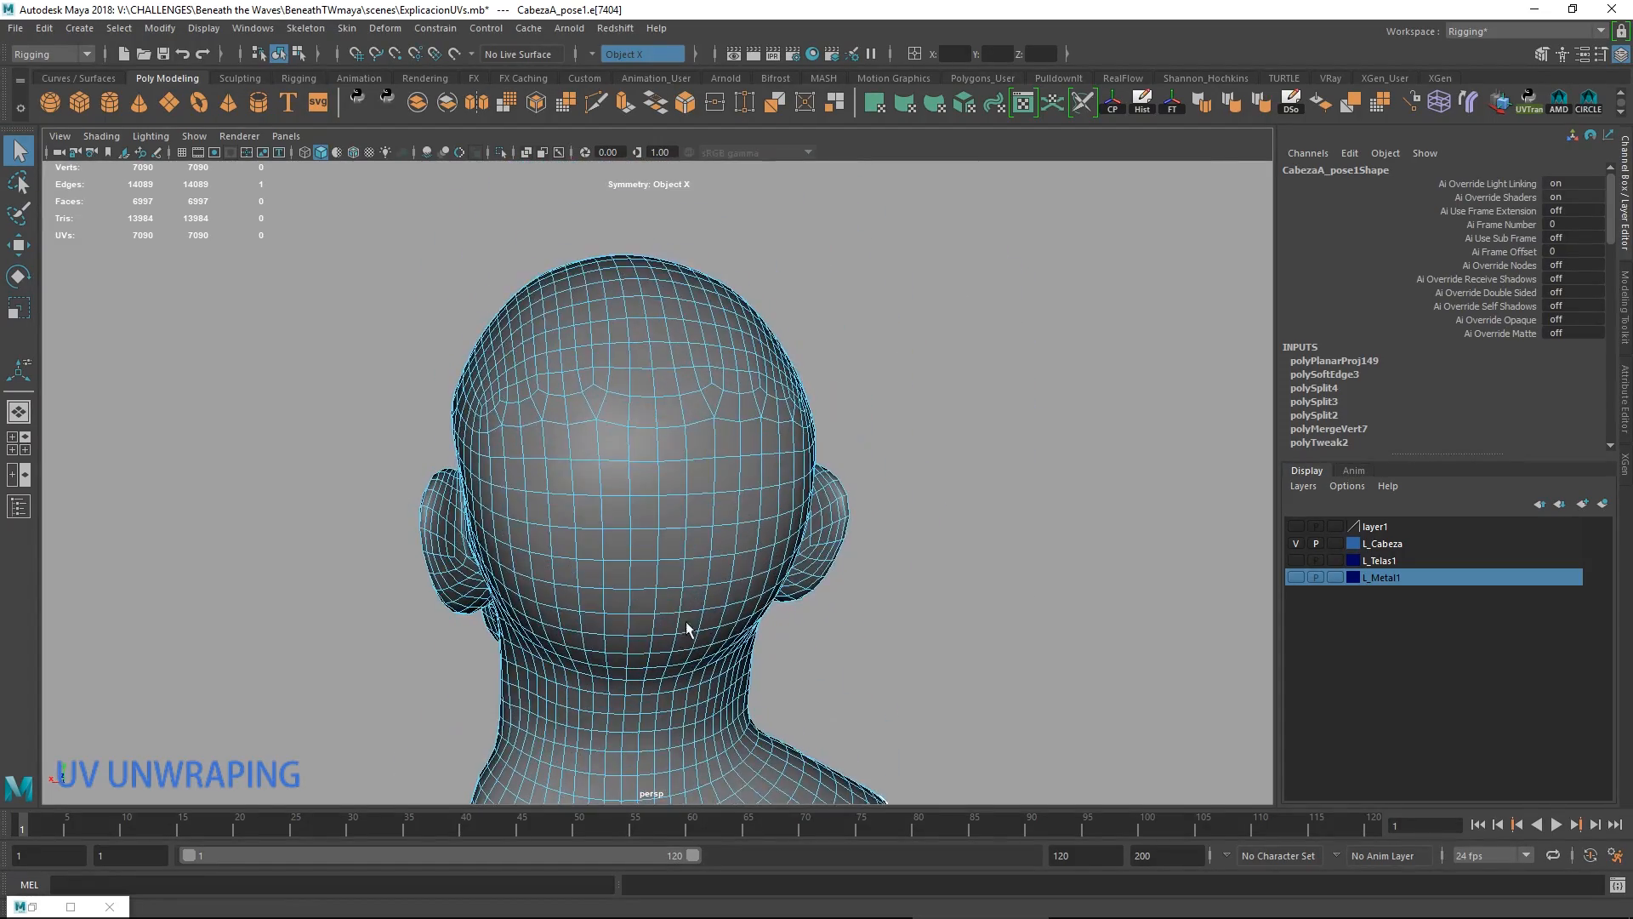
pyautogui.keyDown('alt'); pyautogui.moveTo(686, 626); pyautogui.dragTo(687, 368, button='middle'); pyautogui.keyUp('alt')
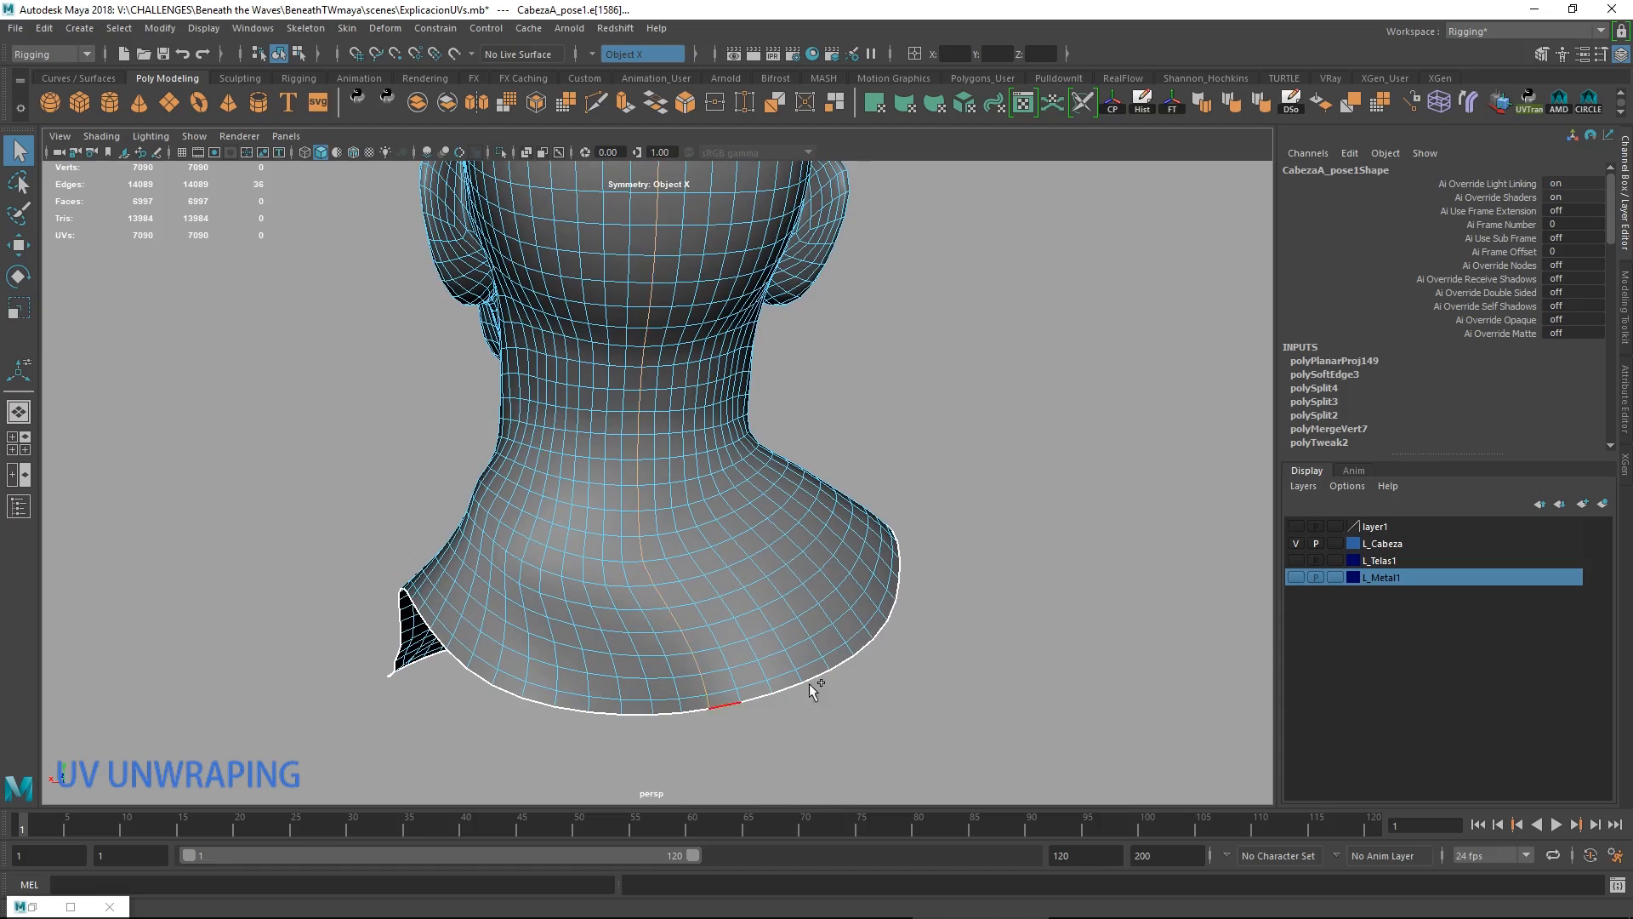
pyautogui.keyDown('alt'); pyautogui.moveTo(762, 463); pyautogui.dragTo(736, 559, button='middle'); pyautogui.keyUp('alt')
pyautogui.keyDown('alt'); pyautogui.moveTo(736, 559); pyautogui.dragTo(565, 476, button='right'); pyautogui.keyUp('alt')
pyautogui.keyDown('alt'); pyautogui.moveTo(565, 476); pyautogui.dragTo(767, 473); pyautogui.keyUp('alt')
pyautogui.scroll(3, 767, 473)
pyautogui.keyDown('alt'); pyautogui.moveTo(590, 495); pyautogui.dragTo(831, 400); pyautogui.keyUp('alt')
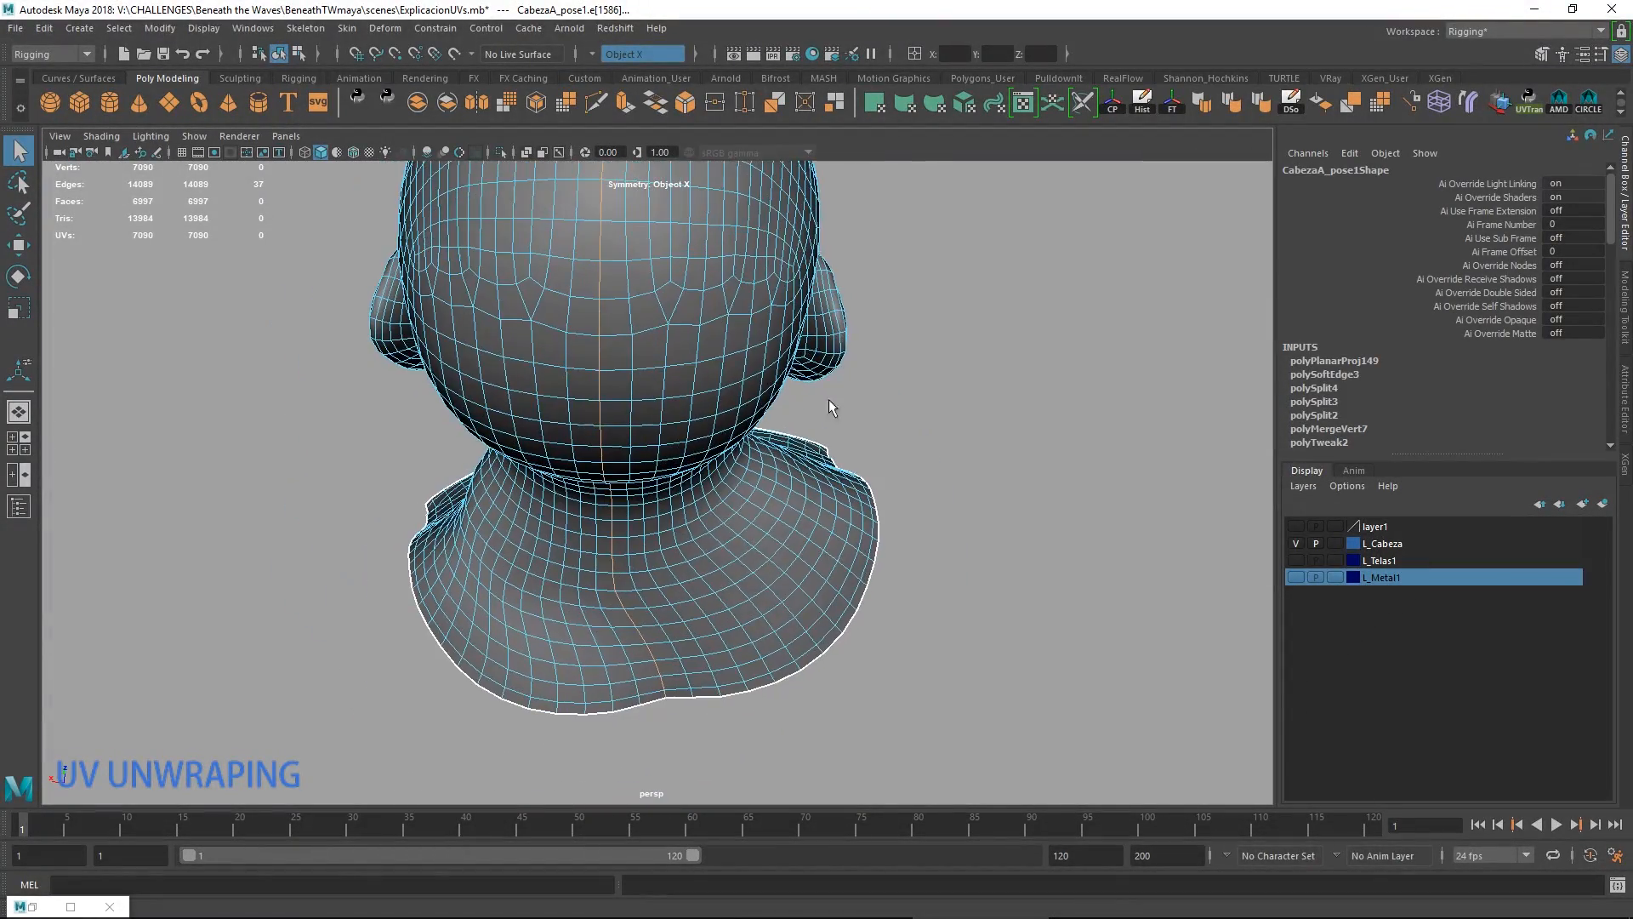
# Restore the UV Editor beside the model and check the selected seam edges from the crown to the neck border.
pyautogui.click(45, 904)
pyautogui.moveTo(1057, 269); pyautogui.dragTo(1327, 192)
pyautogui.scroll(5, 594, 614)
pyautogui.keyDown('alt'); pyautogui.moveTo(594, 614); pyautogui.dragTo(763, 514); pyautogui.keyUp('alt')
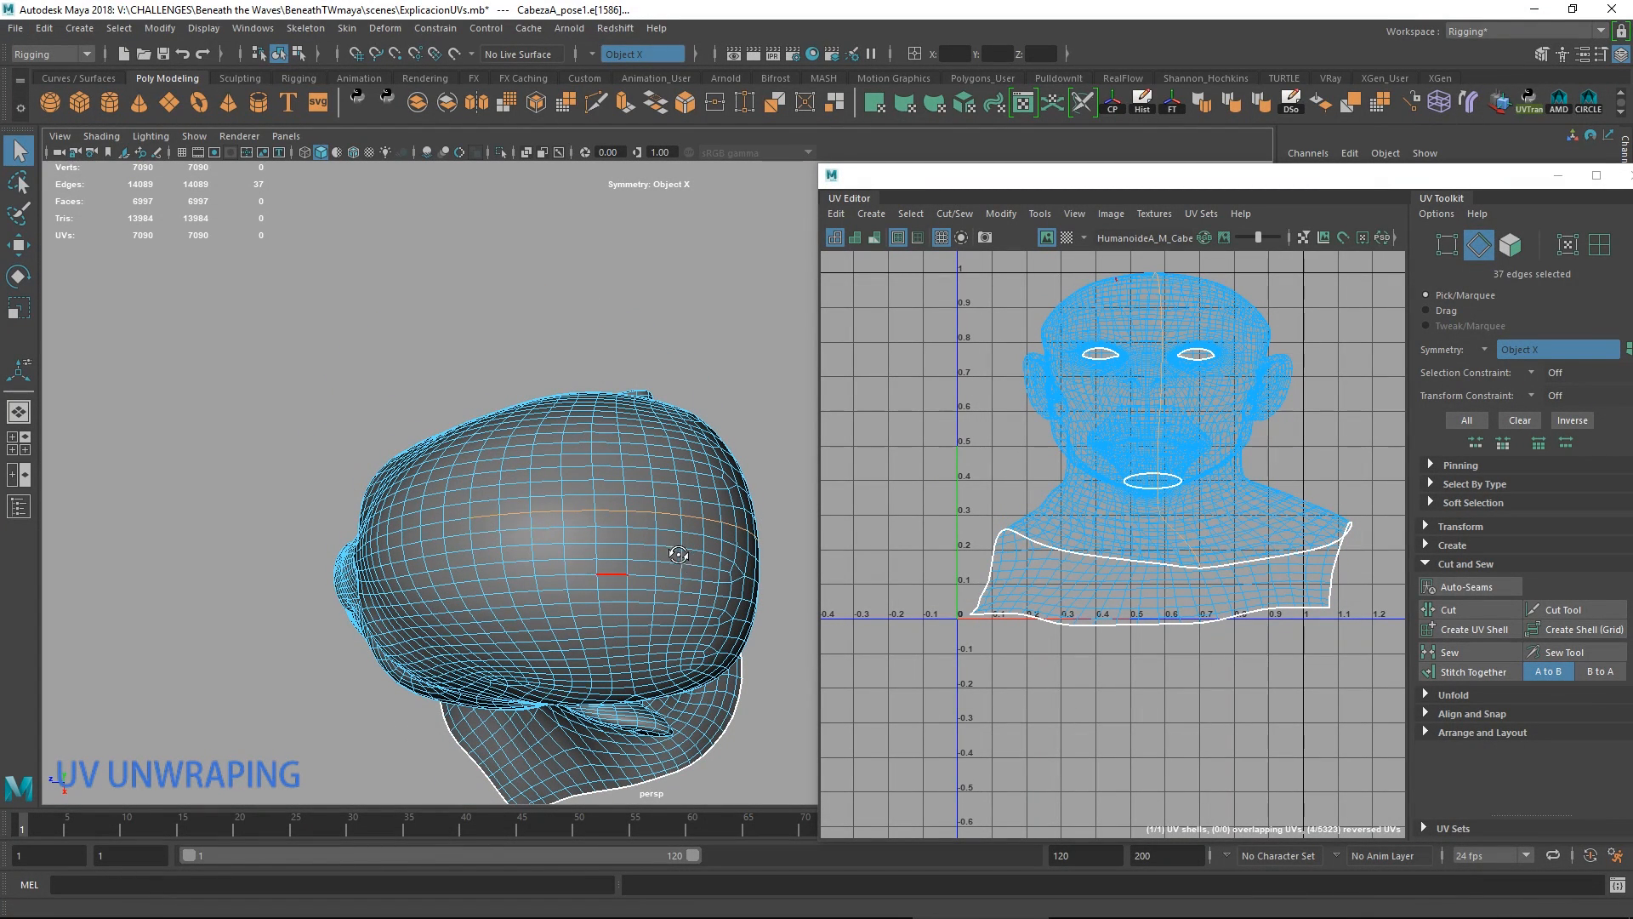
pyautogui.keyDown('alt'); pyautogui.moveTo(678, 554); pyautogui.dragTo(561, 318); pyautogui.keyUp('alt')
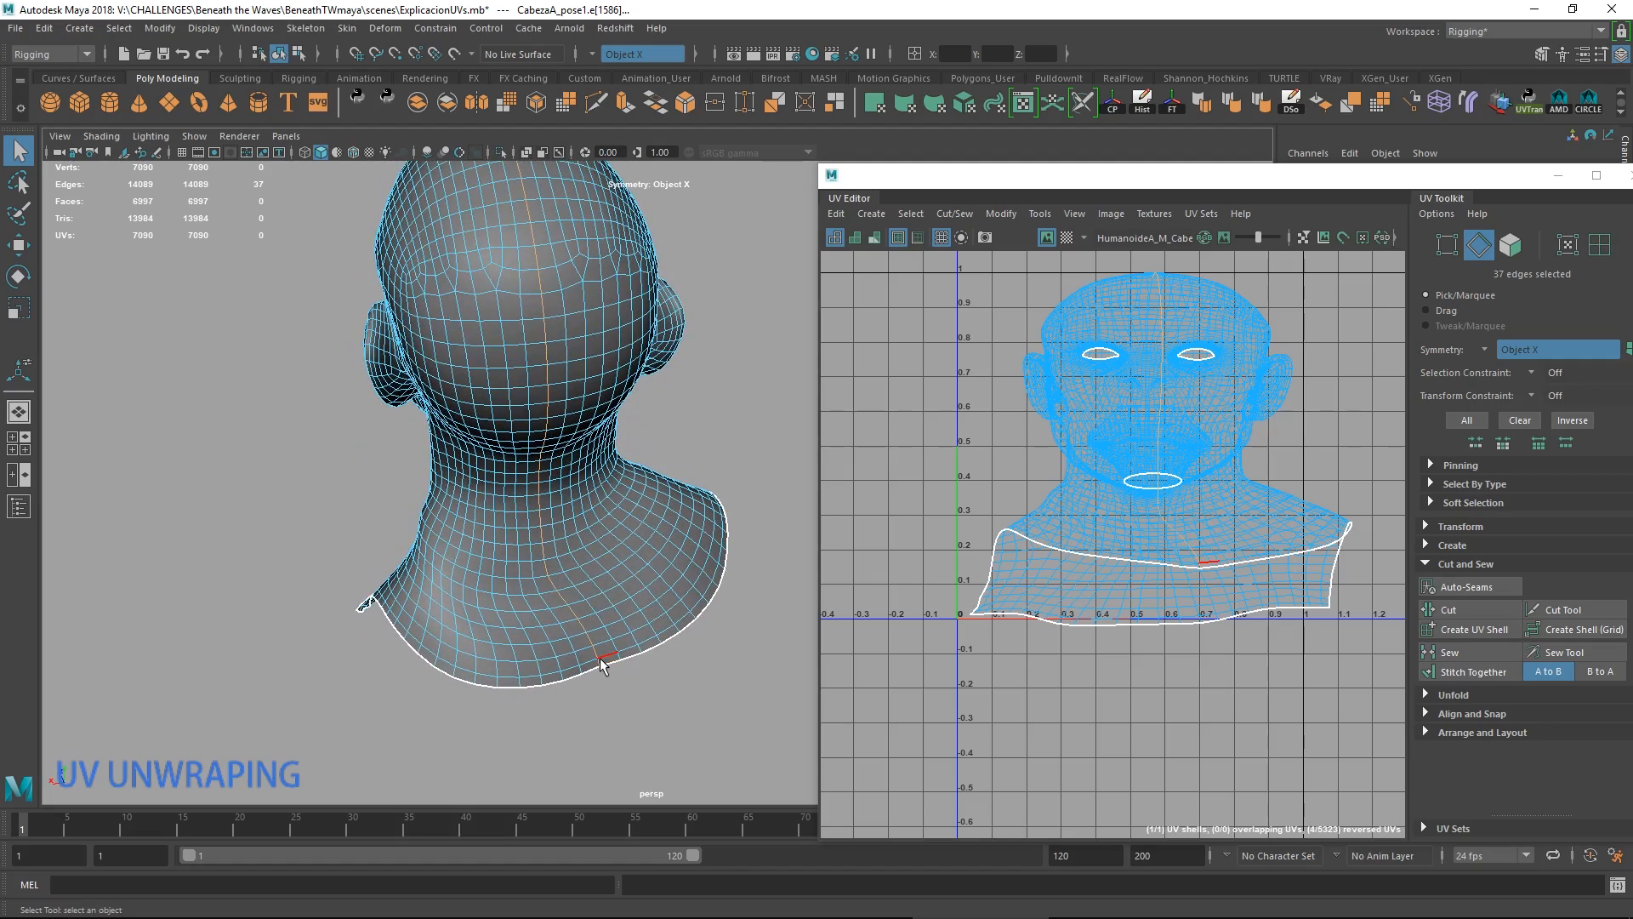
pyautogui.keyDown('alt'); pyautogui.moveTo(598, 640); pyautogui.dragTo(997, 504); pyautogui.keyUp('alt')
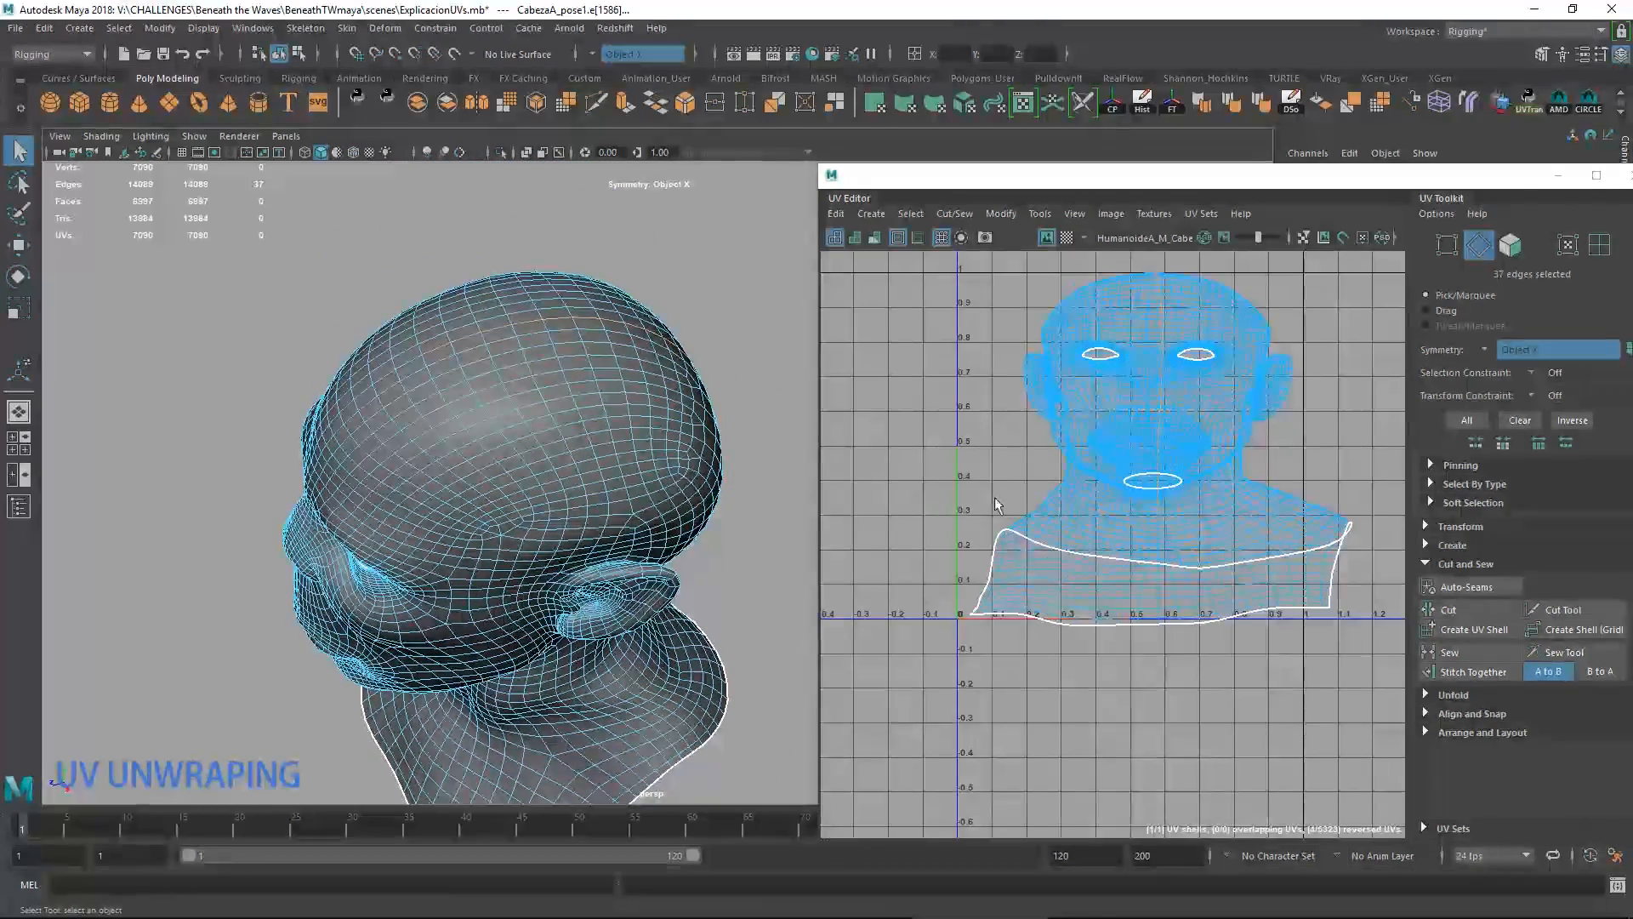
# Cut the UVs along the selected edges down the back of the head.
pyautogui.moveTo(1250, 185); pyautogui.dragTo(1095, 171)
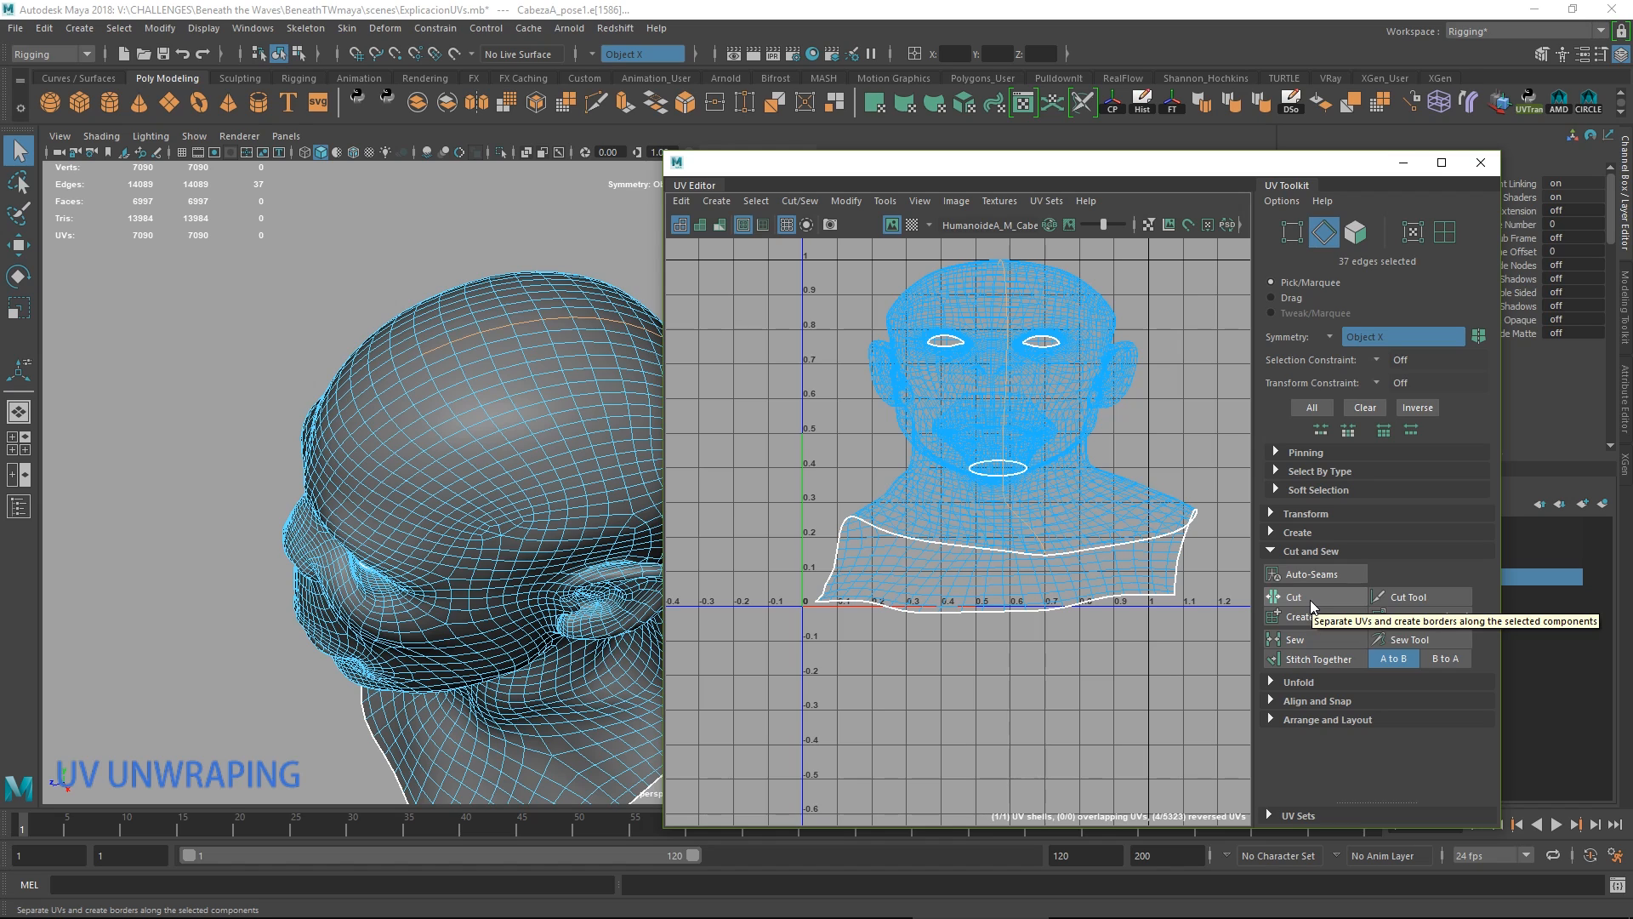
pyautogui.keyDown('alt'); pyautogui.moveTo(1069, 595); pyautogui.dragTo(1020, 672, button='middle'); pyautogui.keyUp('alt')
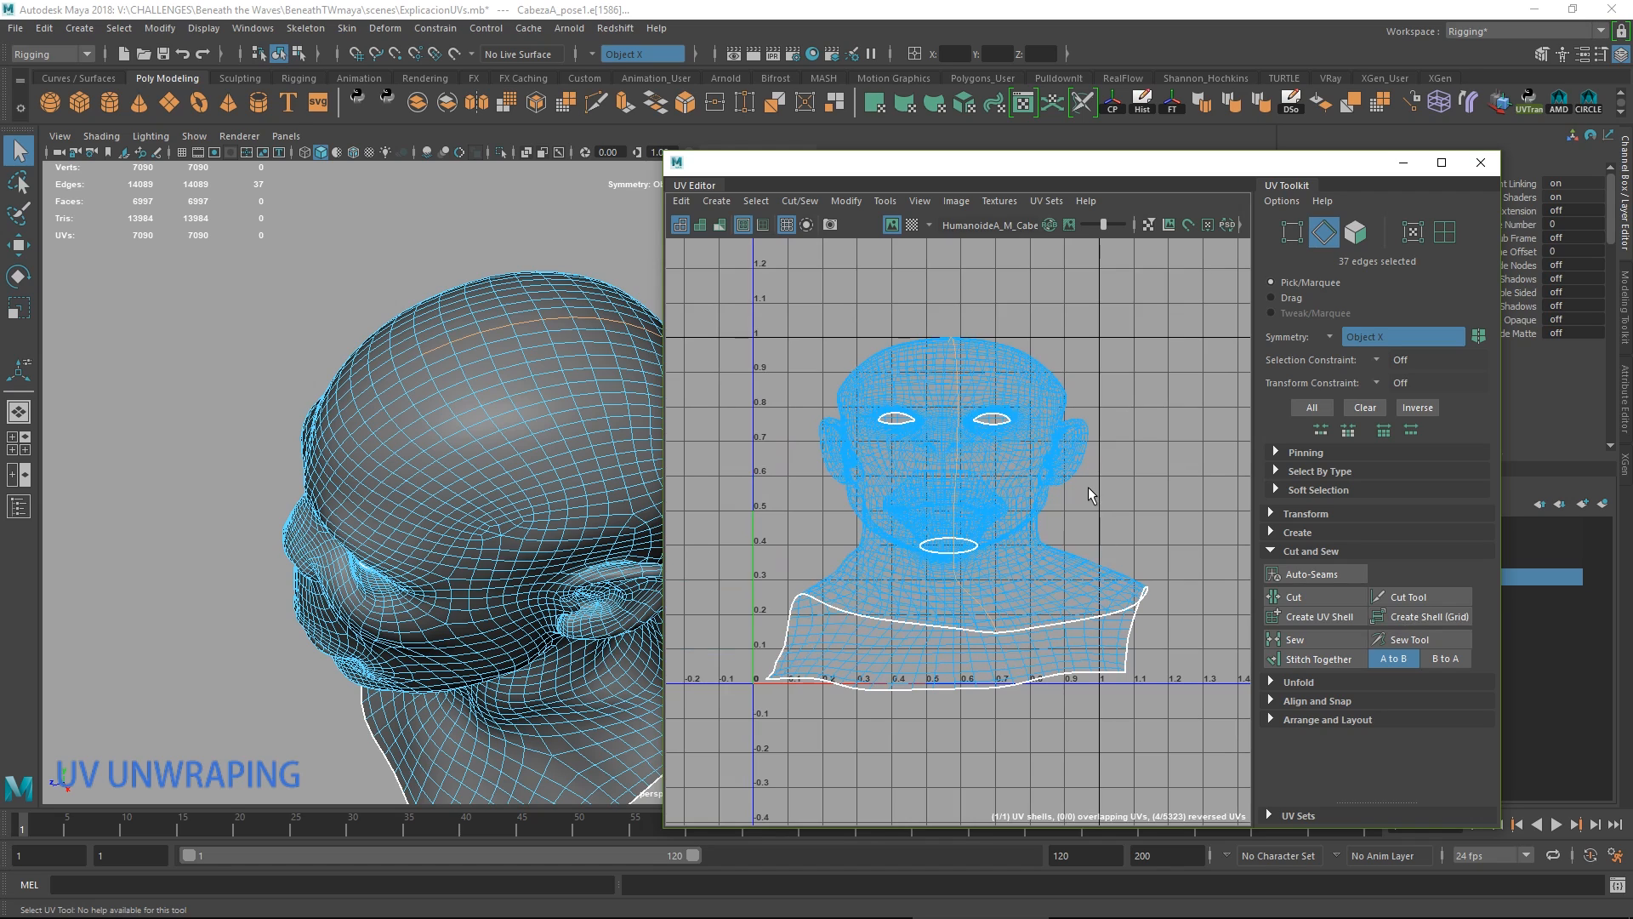
pyautogui.keyDown('shift'); pyautogui.rightClick(1105, 464); pyautogui.keyUp('shift')
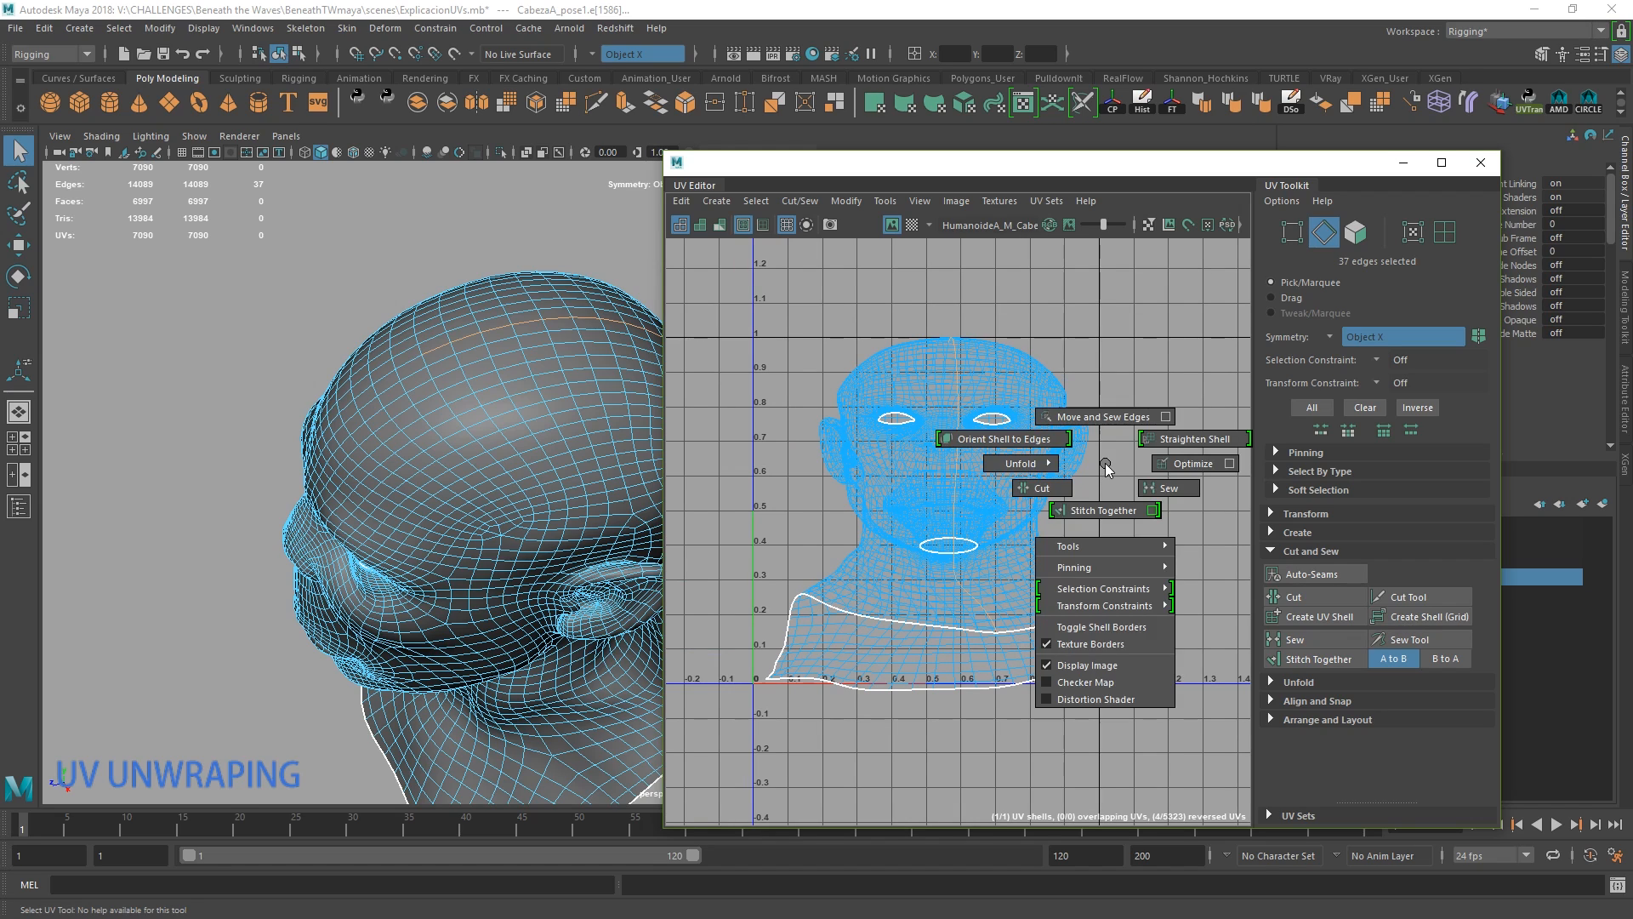
pyautogui.keyDown('shift'); pyautogui.moveTo(1097, 470); pyautogui.dragTo(1041, 490, button='right'); pyautogui.keyUp('shift')
pyautogui.keyDown('alt'); pyautogui.moveTo(1024, 478); pyautogui.dragTo(1041, 510, button='middle'); pyautogui.keyUp('alt')
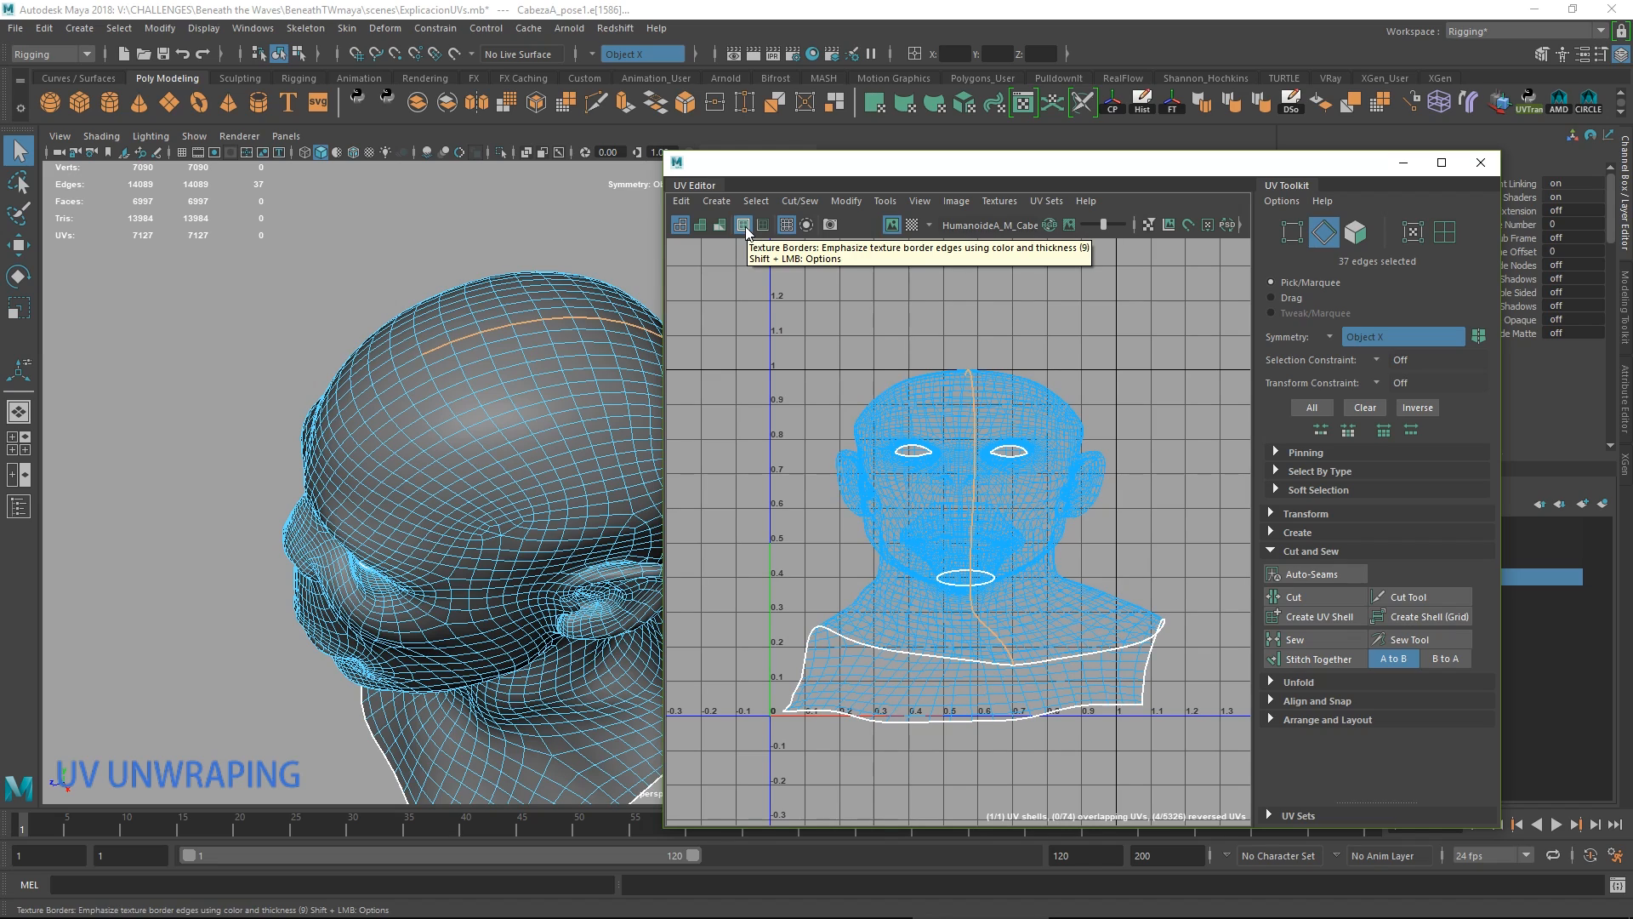
# Return the head to object mode to check the new seam over the crown.
pyautogui.keyDown('alt'); pyautogui.moveTo(467, 584); pyautogui.dragTo(503, 349); pyautogui.keyUp('alt')
pyautogui.moveTo(505, 350); pyautogui.dragTo(552, 320, button='right')
pyautogui.click(561, 341)
pyautogui.click(484, 431)
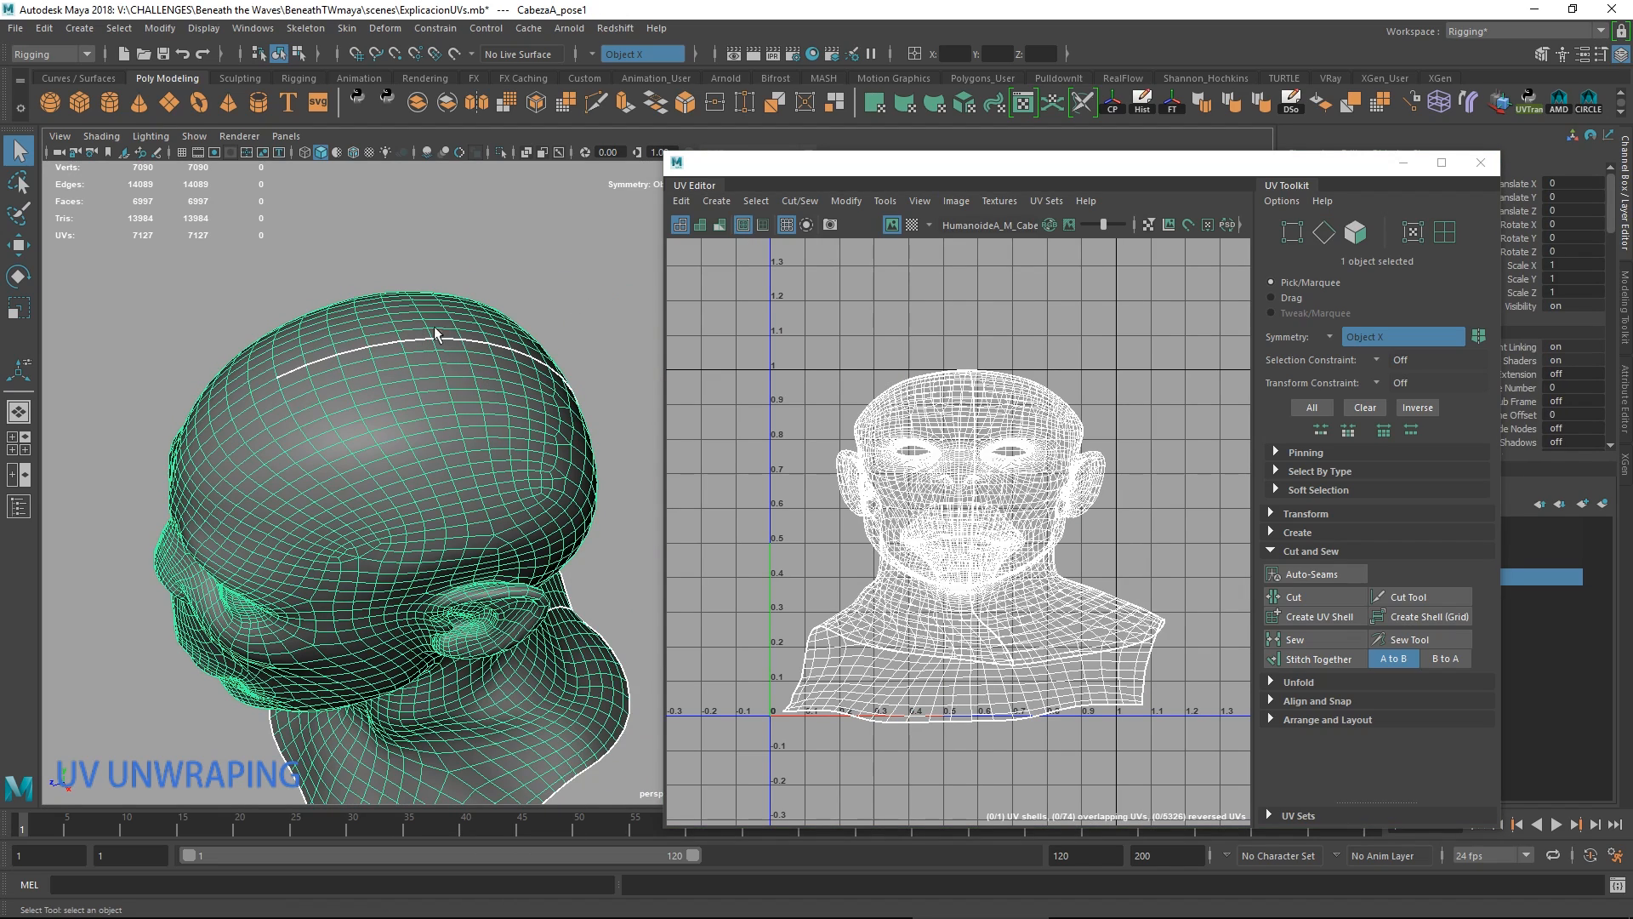
# Switch the head to edge components and start selecting the edges in front of the character's left ear.
pyautogui.keyDown('alt'); pyautogui.moveTo(435, 328); pyautogui.dragTo(417, 246); pyautogui.keyUp('alt')
pyautogui.keyDown('alt'); pyautogui.moveTo(383, 340); pyautogui.dragTo(436, 365, button='right'); pyautogui.keyUp('alt')
pyautogui.keyDown('alt'); pyautogui.moveTo(436, 366); pyautogui.dragTo(502, 412, button='middle'); pyautogui.keyUp('alt')
pyautogui.moveTo(502, 411); pyautogui.dragTo(502, 504, button='right')
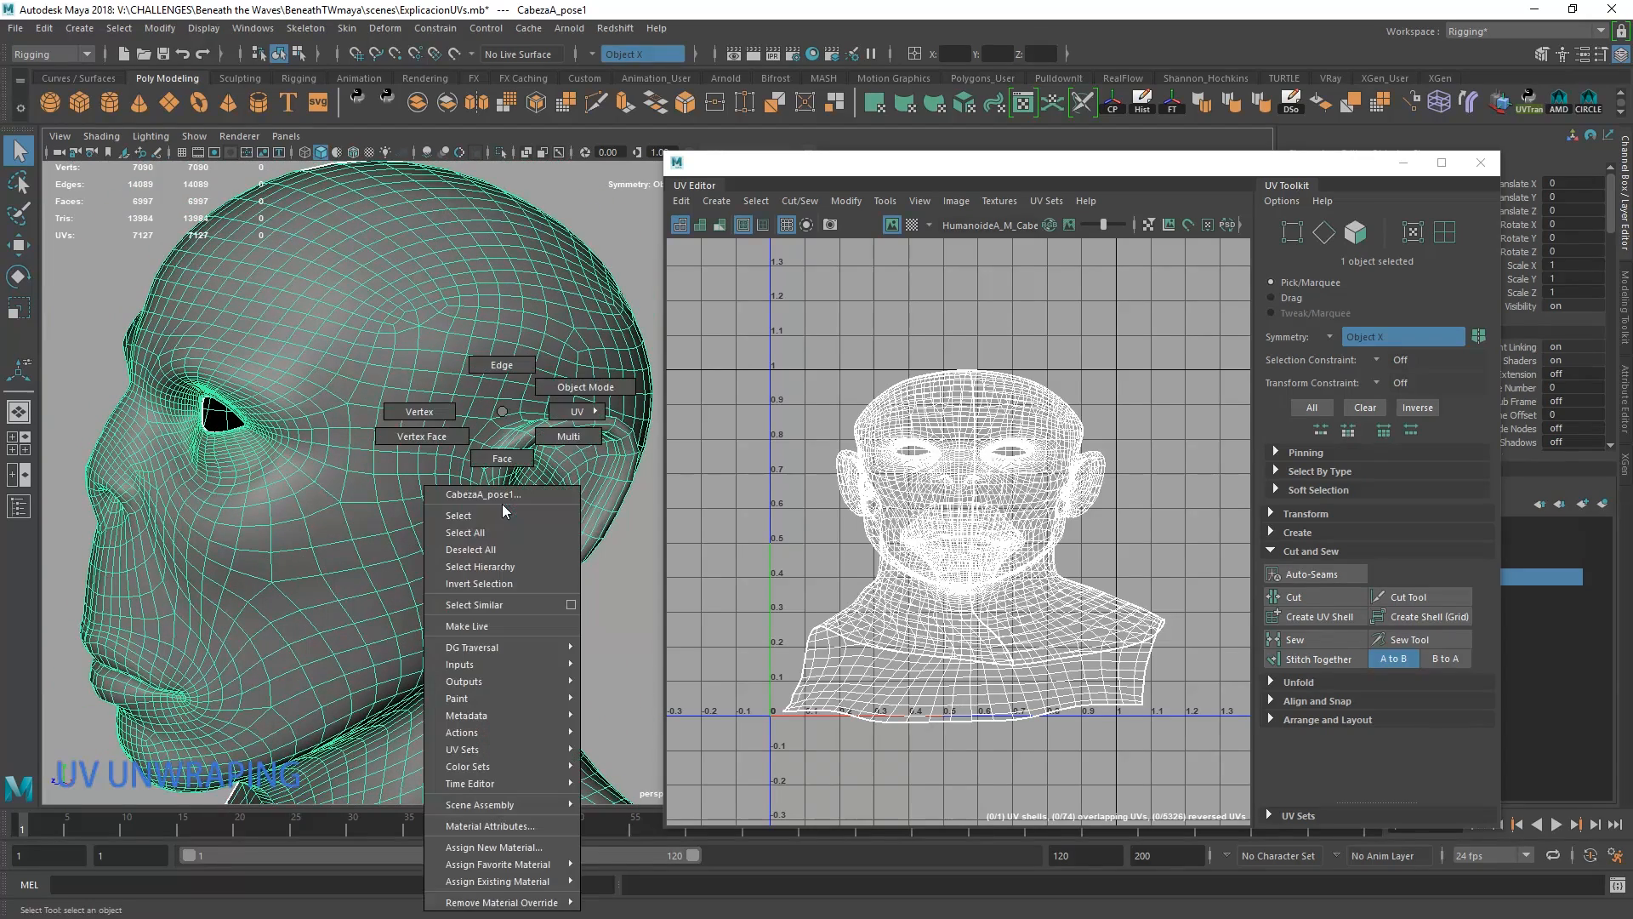
pyautogui.moveTo(504, 360); pyautogui.dragTo(504, 357, button='right')
pyautogui.click(478, 482)
pyautogui.keyDown('shift'); pyautogui.click(481, 484); pyautogui.keyUp('shift')
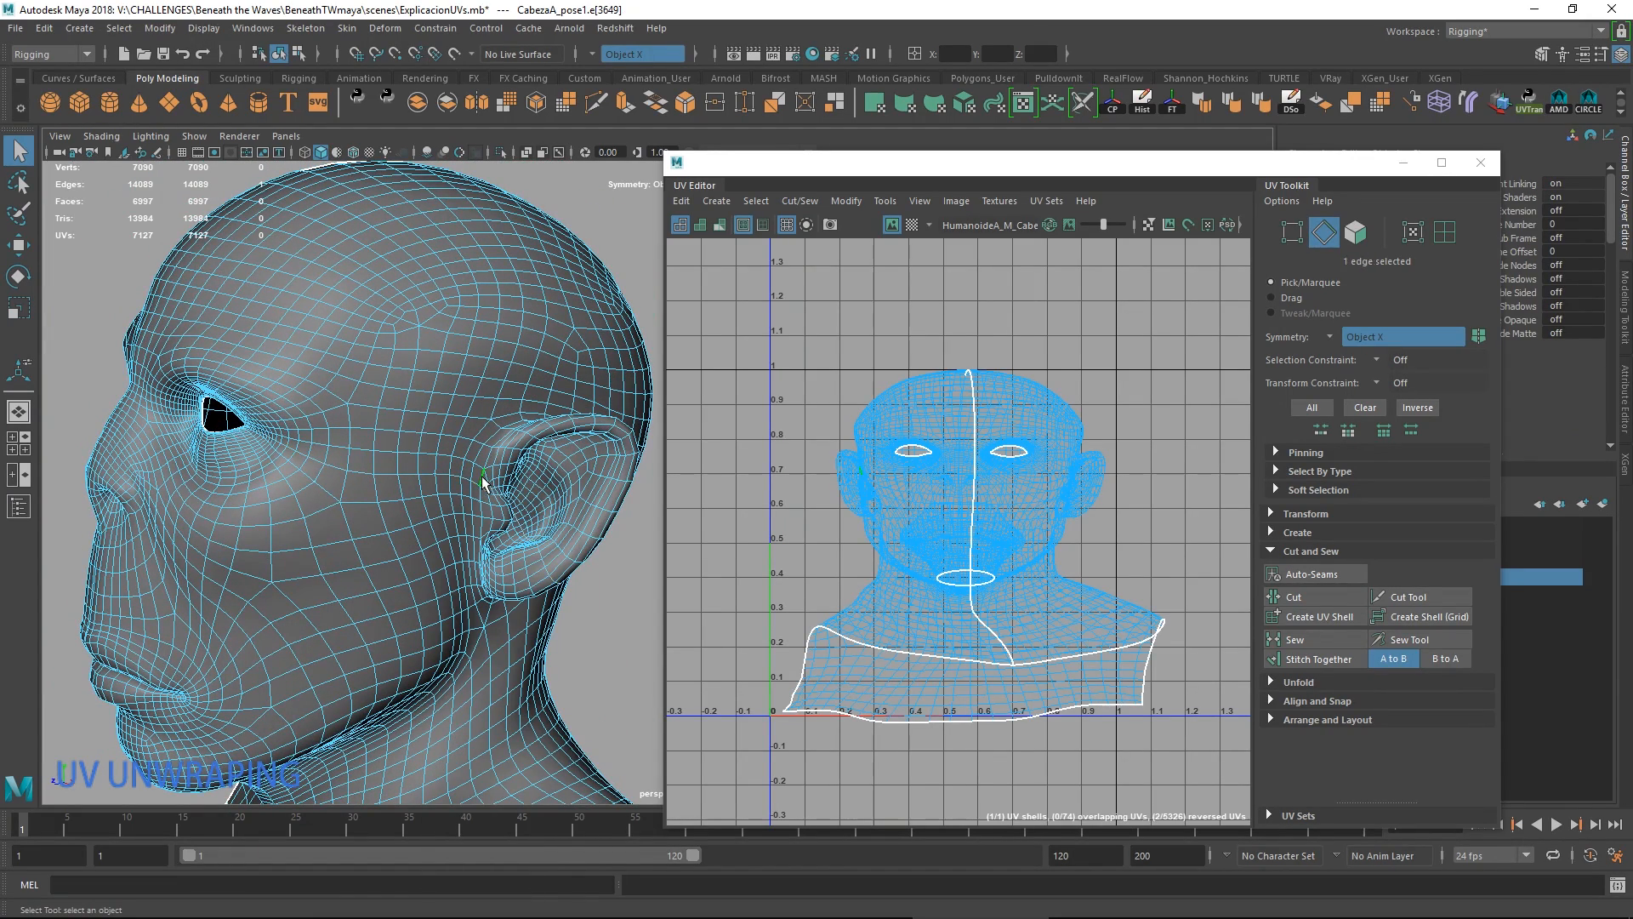
pyautogui.press('f')
pyautogui.keyDown('alt'); pyautogui.moveTo(533, 575); pyautogui.dragTo(467, 527, button='right'); pyautogui.keyUp('alt')
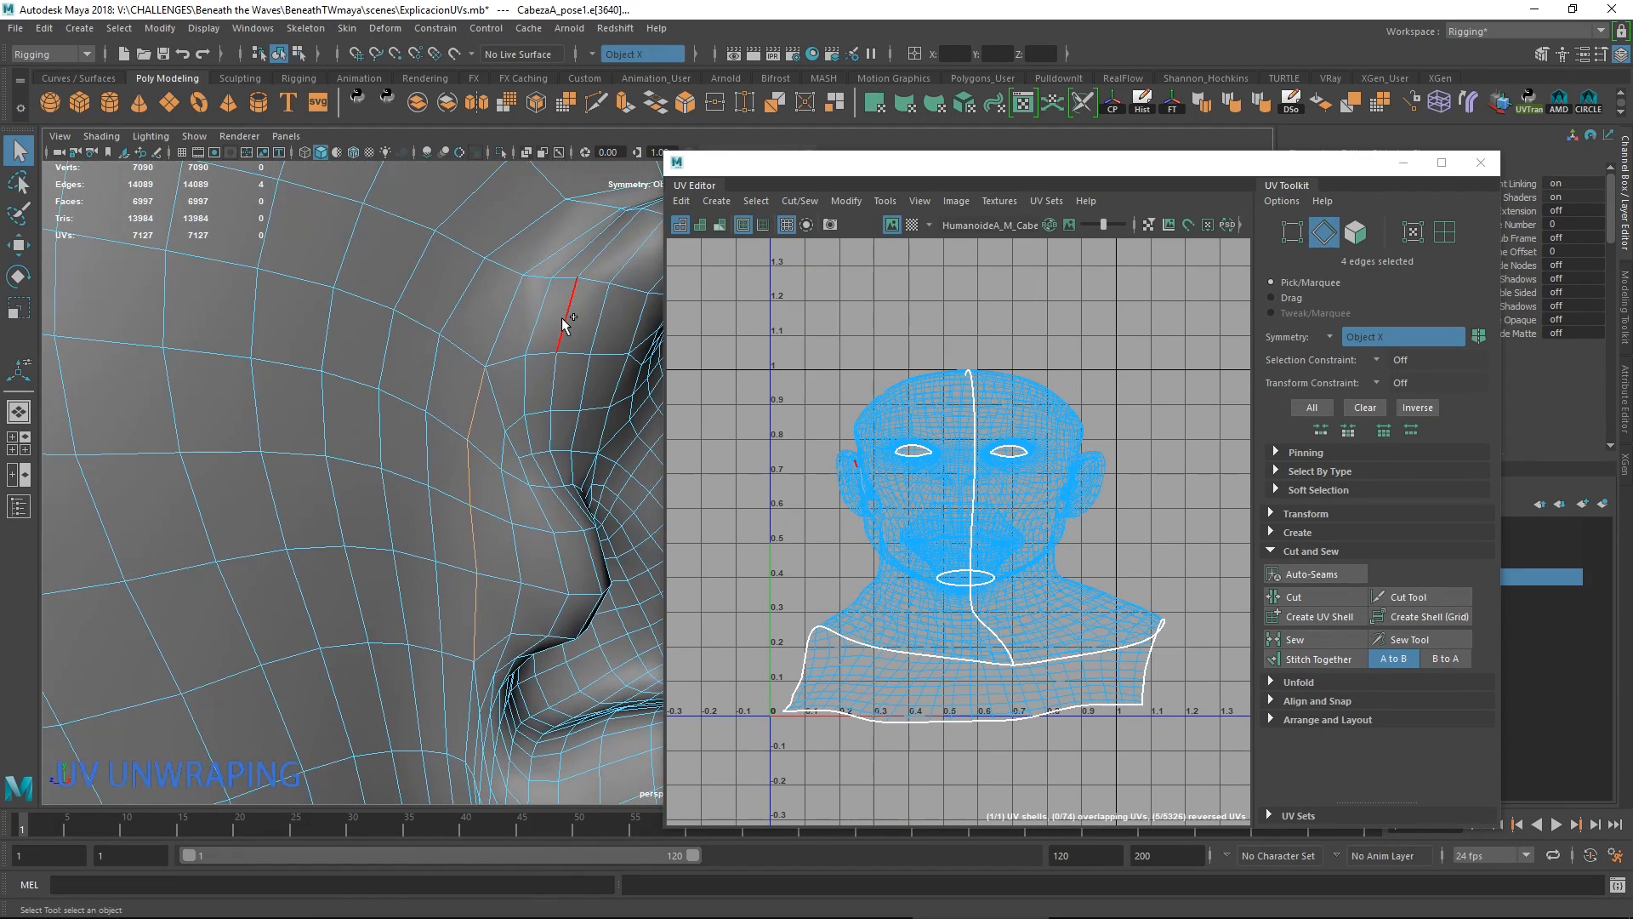
# Continue the edge selection above, below and behind the left ear so it closes around the ear's base.
pyautogui.keyDown('shift'); pyautogui.click(506, 309); pyautogui.keyUp('shift')
pyautogui.keyDown('shift'); pyautogui.click(561, 250); pyautogui.keyUp('shift')
pyautogui.keyDown('alt'); pyautogui.moveTo(587, 400); pyautogui.dragTo(556, 466, button='right'); pyautogui.keyUp('alt')
pyautogui.keyDown('alt'); pyautogui.moveTo(557, 466); pyautogui.dragTo(475, 506); pyautogui.keyUp('alt')
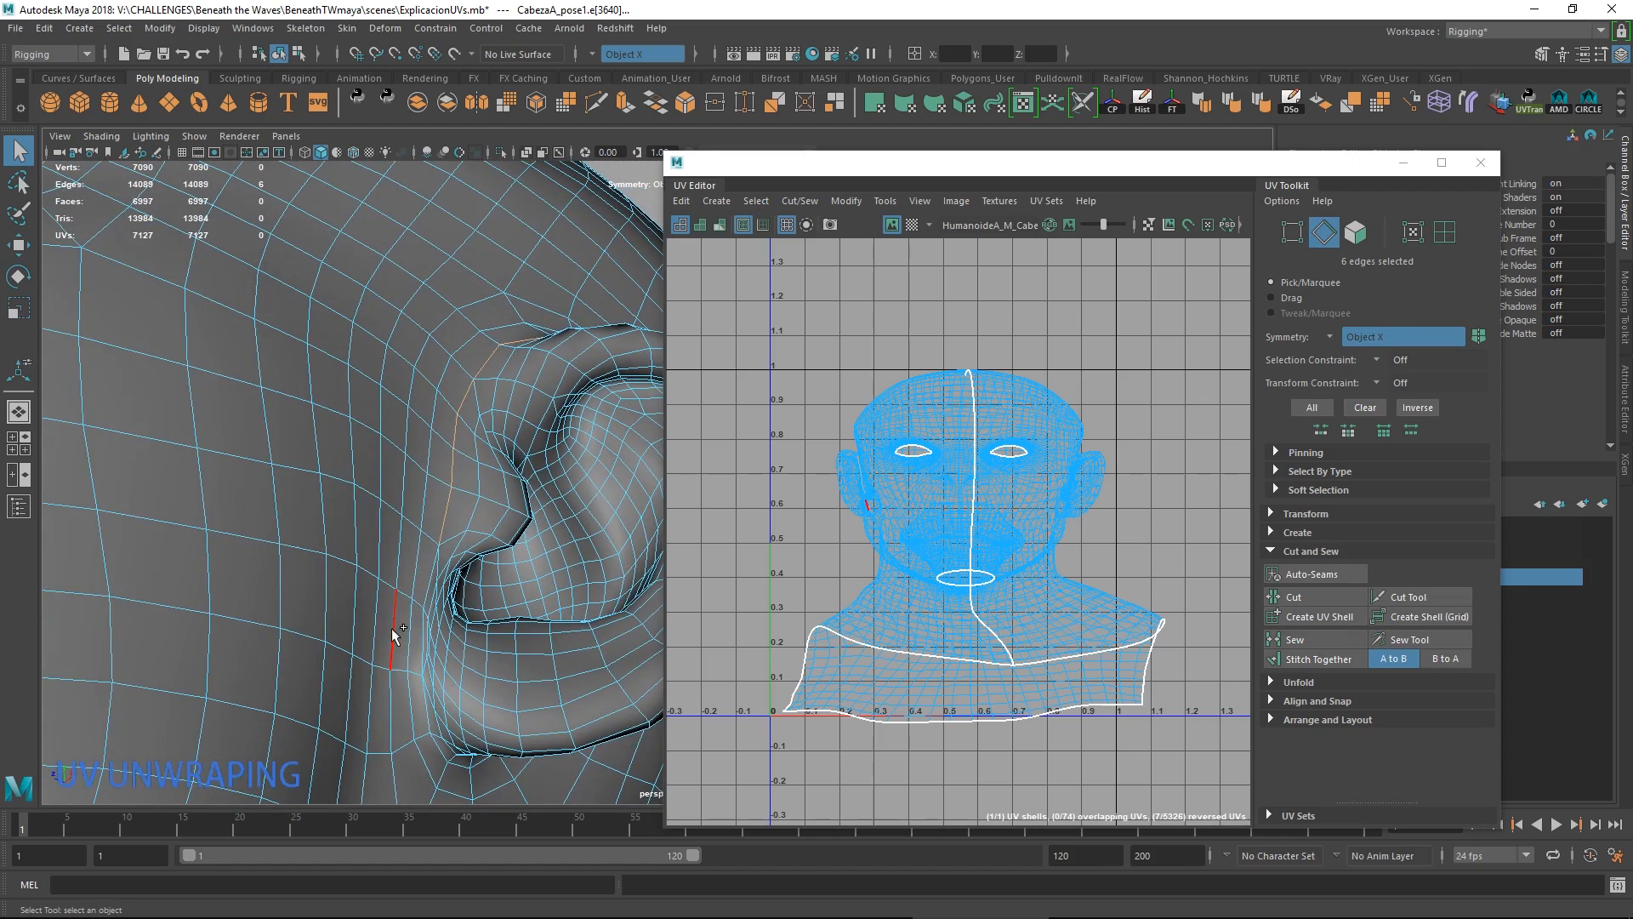
pyautogui.keyDown('alt'); pyautogui.moveTo(490, 659); pyautogui.dragTo(450, 713); pyautogui.keyUp('alt')
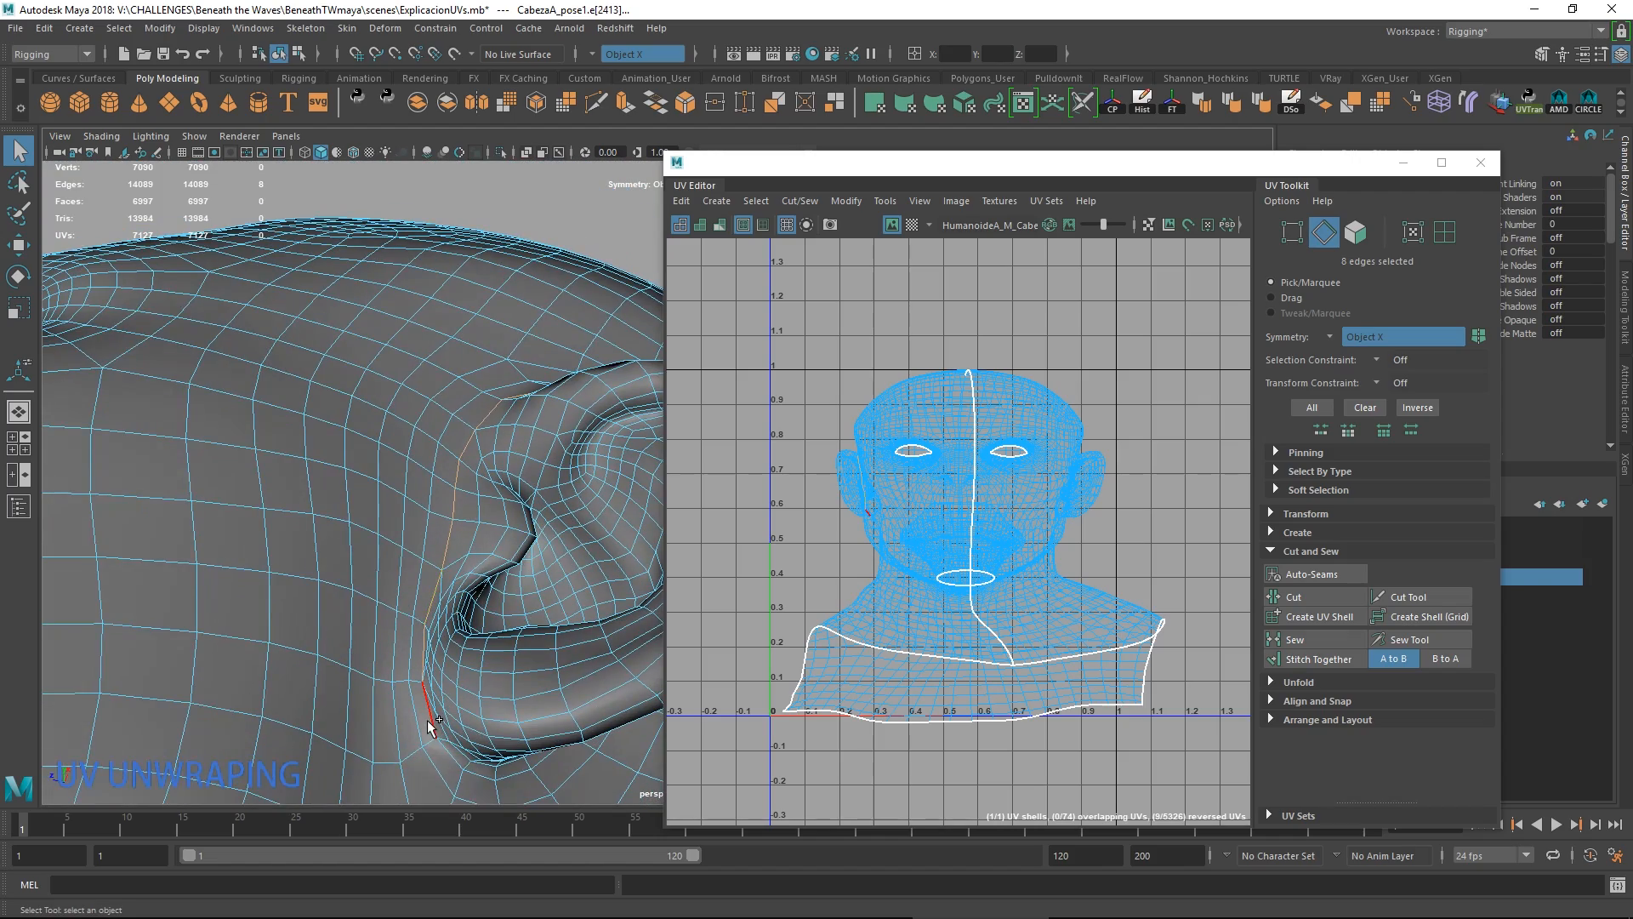
pyautogui.keyDown('alt'); pyautogui.moveTo(570, 691); pyautogui.dragTo(342, 563); pyautogui.keyUp('alt')
pyautogui.keyDown('shift'); pyautogui.doubleClick(474, 542); pyautogui.keyUp('shift')
pyautogui.scroll(-3, 507, 513)
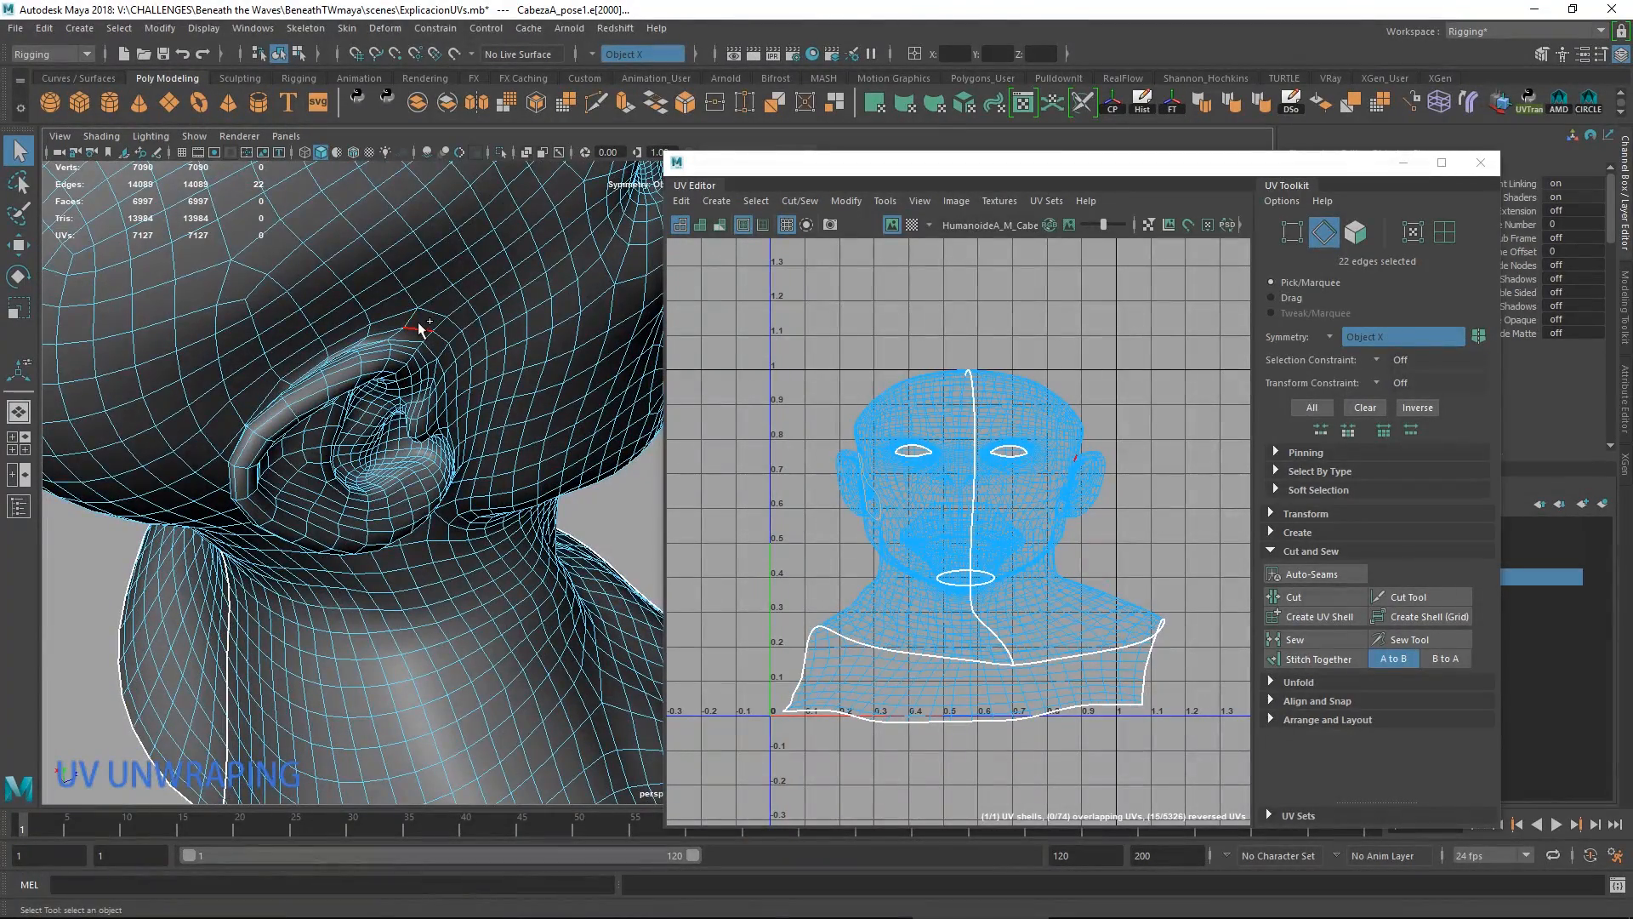
# Add the matching edge loop around the right ear's base and cut the UVs along both ear loops.
pyautogui.keyDown('alt'); pyautogui.moveTo(419, 330); pyautogui.dragTo(336, 373); pyautogui.keyUp('alt')
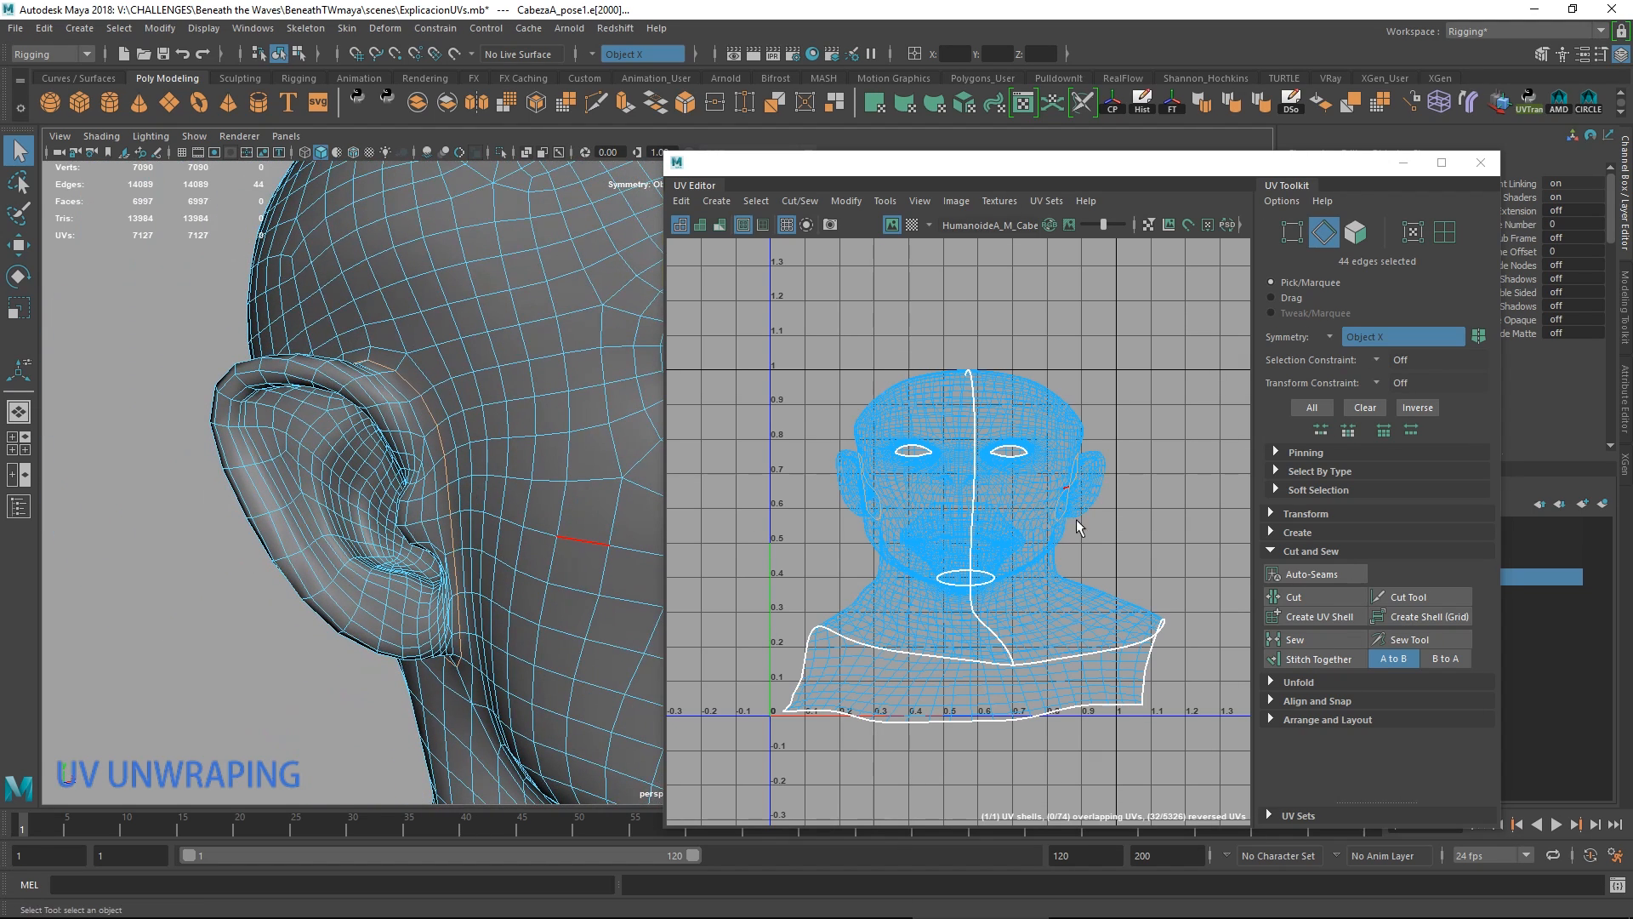
pyautogui.keyDown('alt'); pyautogui.moveTo(1077, 526); pyautogui.dragTo(1072, 507, button='middle'); pyautogui.keyUp('alt')
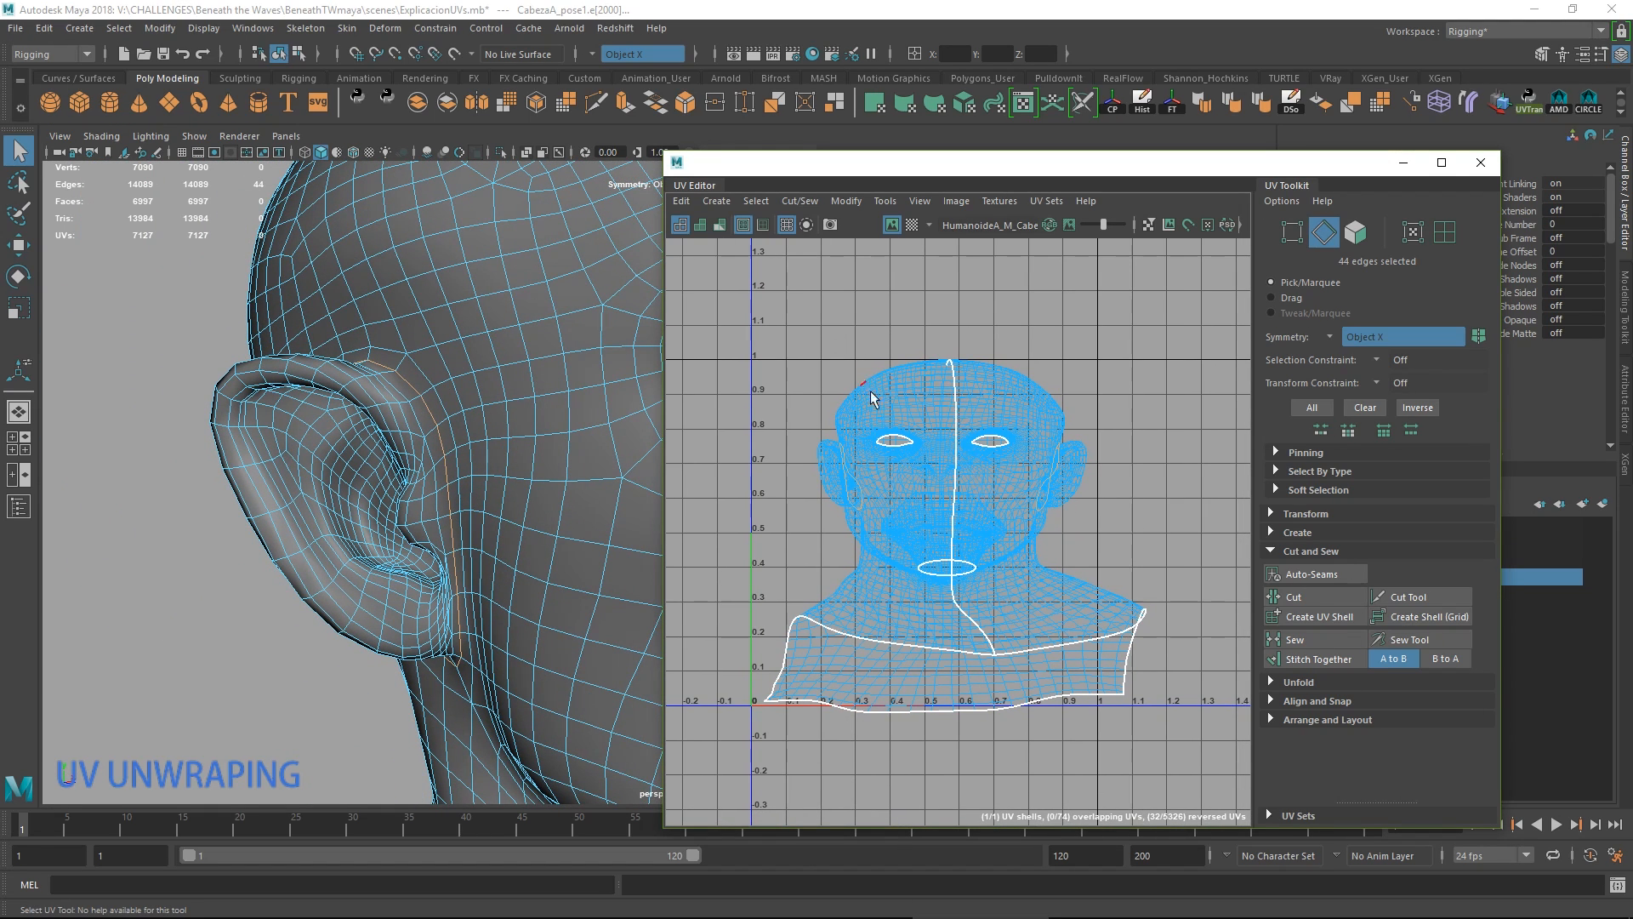
pyautogui.keyDown('shift'); pyautogui.moveTo(871, 399); pyautogui.dragTo(805, 445, button='right'); pyautogui.keyUp('shift')
# Switch to face components, pick a face above the upper lip and frame the view on it.
pyautogui.keyDown('alt'); pyautogui.moveTo(595, 536); pyautogui.dragTo(489, 565, button='right'); pyautogui.keyUp('alt')
pyautogui.keyDown('alt'); pyautogui.moveTo(489, 566); pyautogui.dragTo(409, 505); pyautogui.keyUp('alt')
pyautogui.moveTo(505, 503); pyautogui.dragTo(529, 530, button='right')
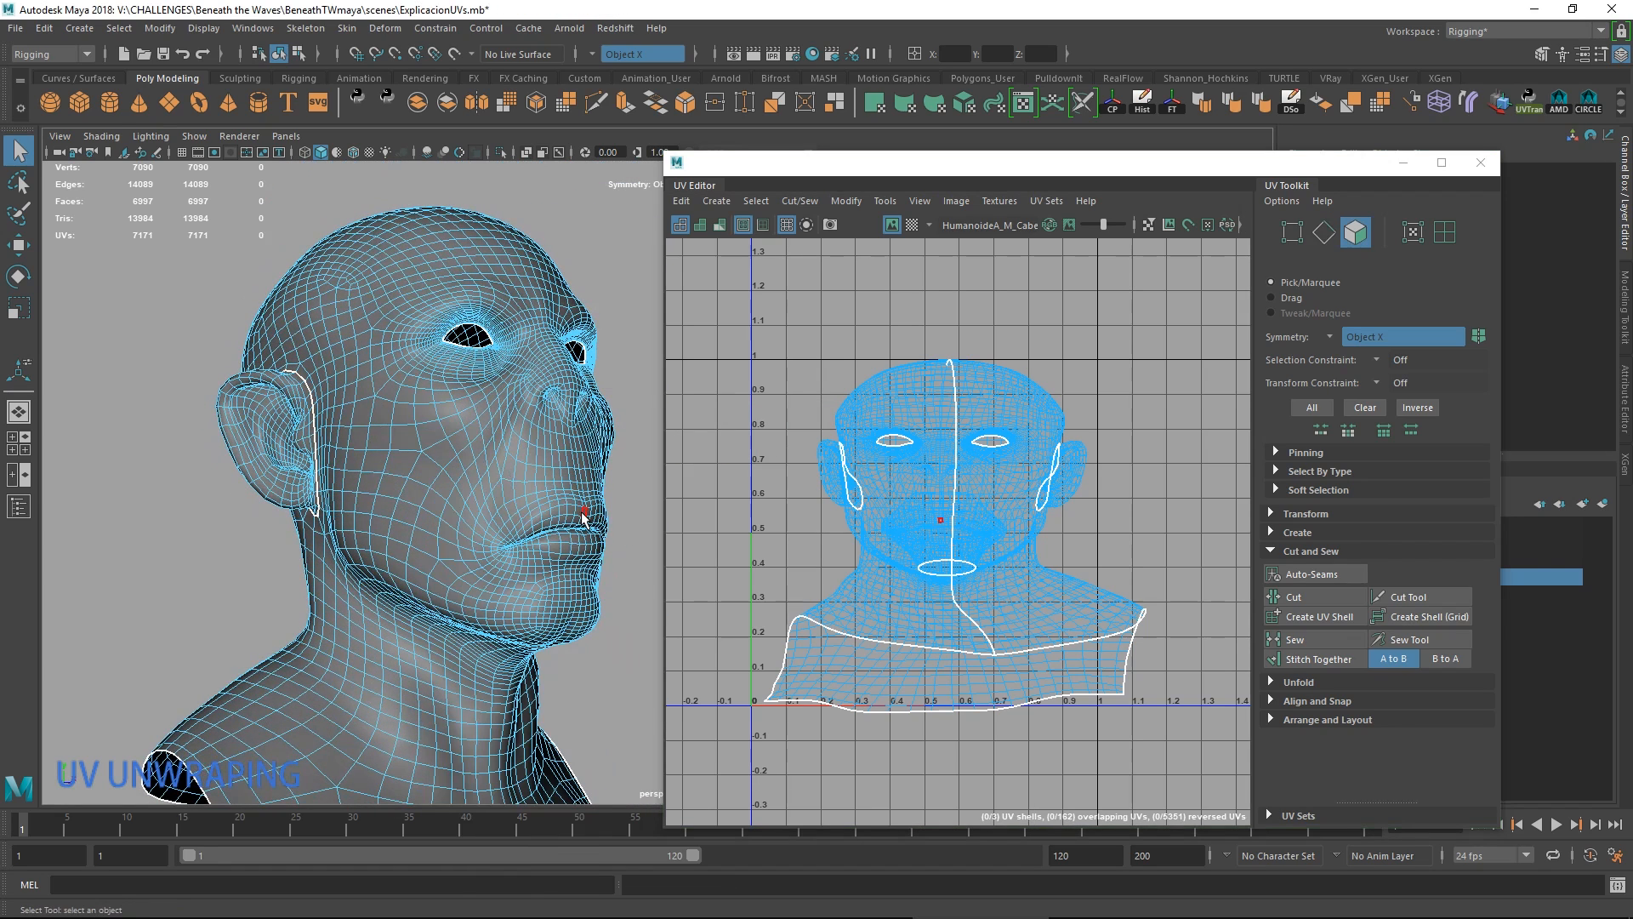
pyautogui.click(582, 512)
pyautogui.press('f')
pyautogui.keyDown('alt'); pyautogui.moveTo(531, 548); pyautogui.dragTo(691, 609); pyautogui.keyUp('alt')
pyautogui.keyDown('alt'); pyautogui.moveTo(692, 609); pyautogui.dragTo(365, 507, button='right'); pyautogui.keyUp('alt')
pyautogui.keyDown('alt'); pyautogui.moveTo(471, 551); pyautogui.dragTo(549, 561); pyautogui.keyUp('alt')
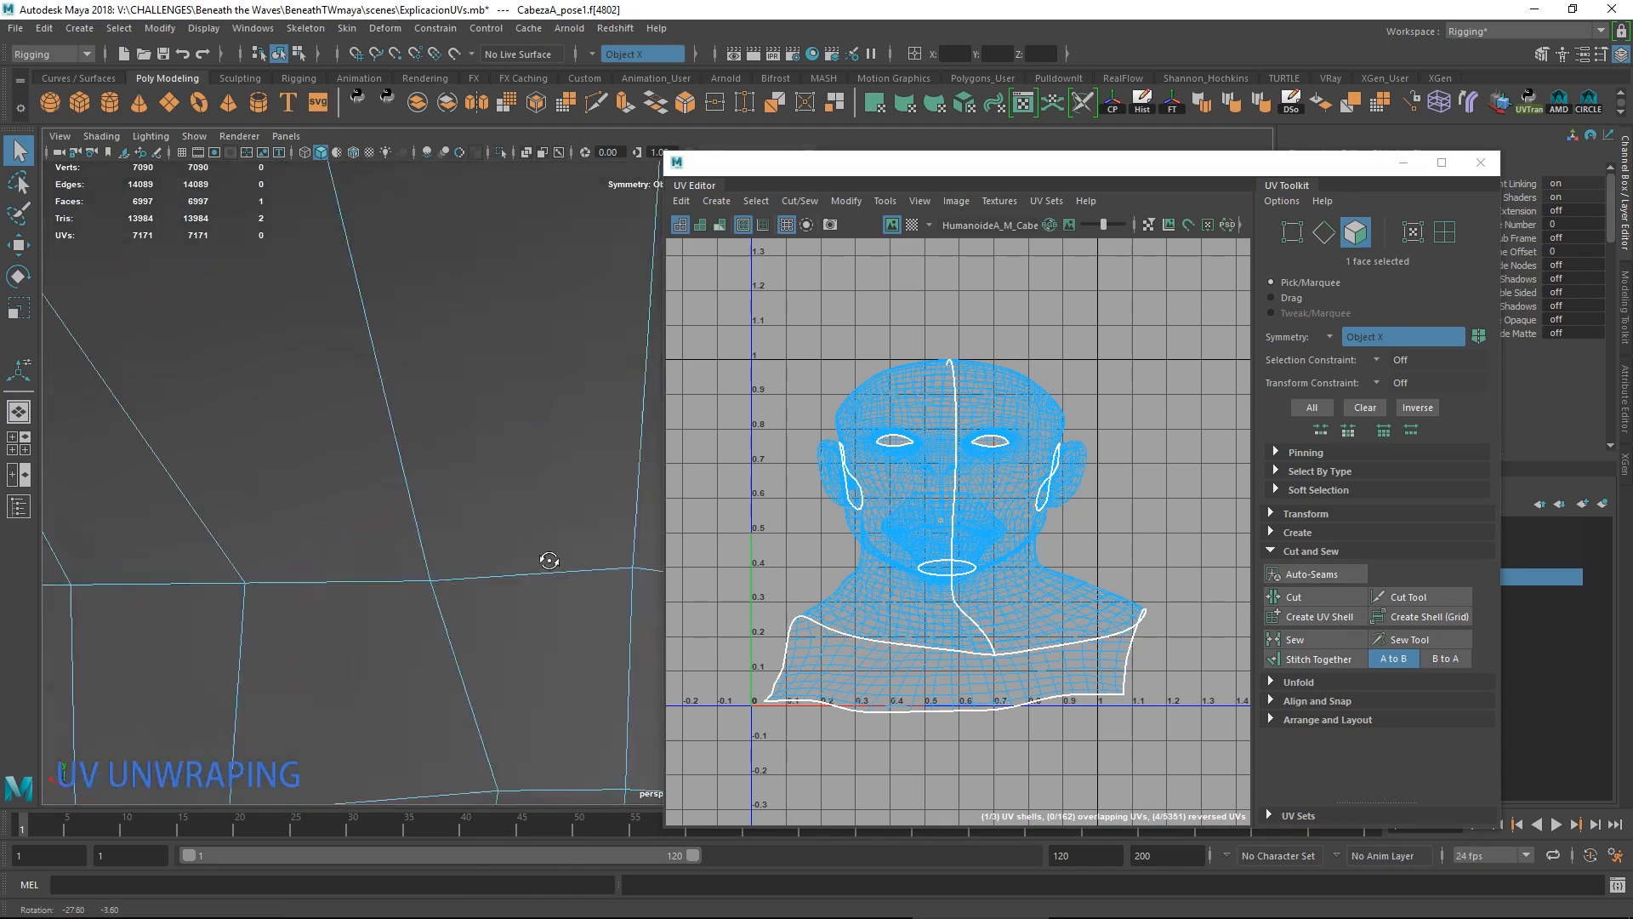
# Examine the inside of the mouth up close, toggling between shaded and wireframe display.
pyautogui.keyDown('alt'); pyautogui.moveTo(548, 560); pyautogui.dragTo(380, 463, button='right'); pyautogui.keyUp('alt')
pyautogui.keyDown('alt'); pyautogui.moveTo(379, 463); pyautogui.dragTo(465, 474); pyautogui.keyUp('alt')
pyautogui.keyDown('alt'); pyautogui.moveTo(464, 474); pyautogui.dragTo(412, 513, button='right'); pyautogui.keyUp('alt')
pyautogui.keyDown('alt'); pyautogui.moveTo(412, 514); pyautogui.dragTo(498, 450); pyautogui.keyUp('alt')
pyautogui.press('f')
pyautogui.moveTo(499, 450)
pyautogui.keyDown('alt'); pyautogui.mouseDown(button='right')
pyautogui.moveTo(356, 459)
pyautogui.moveTo(445, 498)
pyautogui.moveTo(304, 472)
pyautogui.mouseUp(button='right'); pyautogui.keyUp('alt')
pyautogui.press('5')
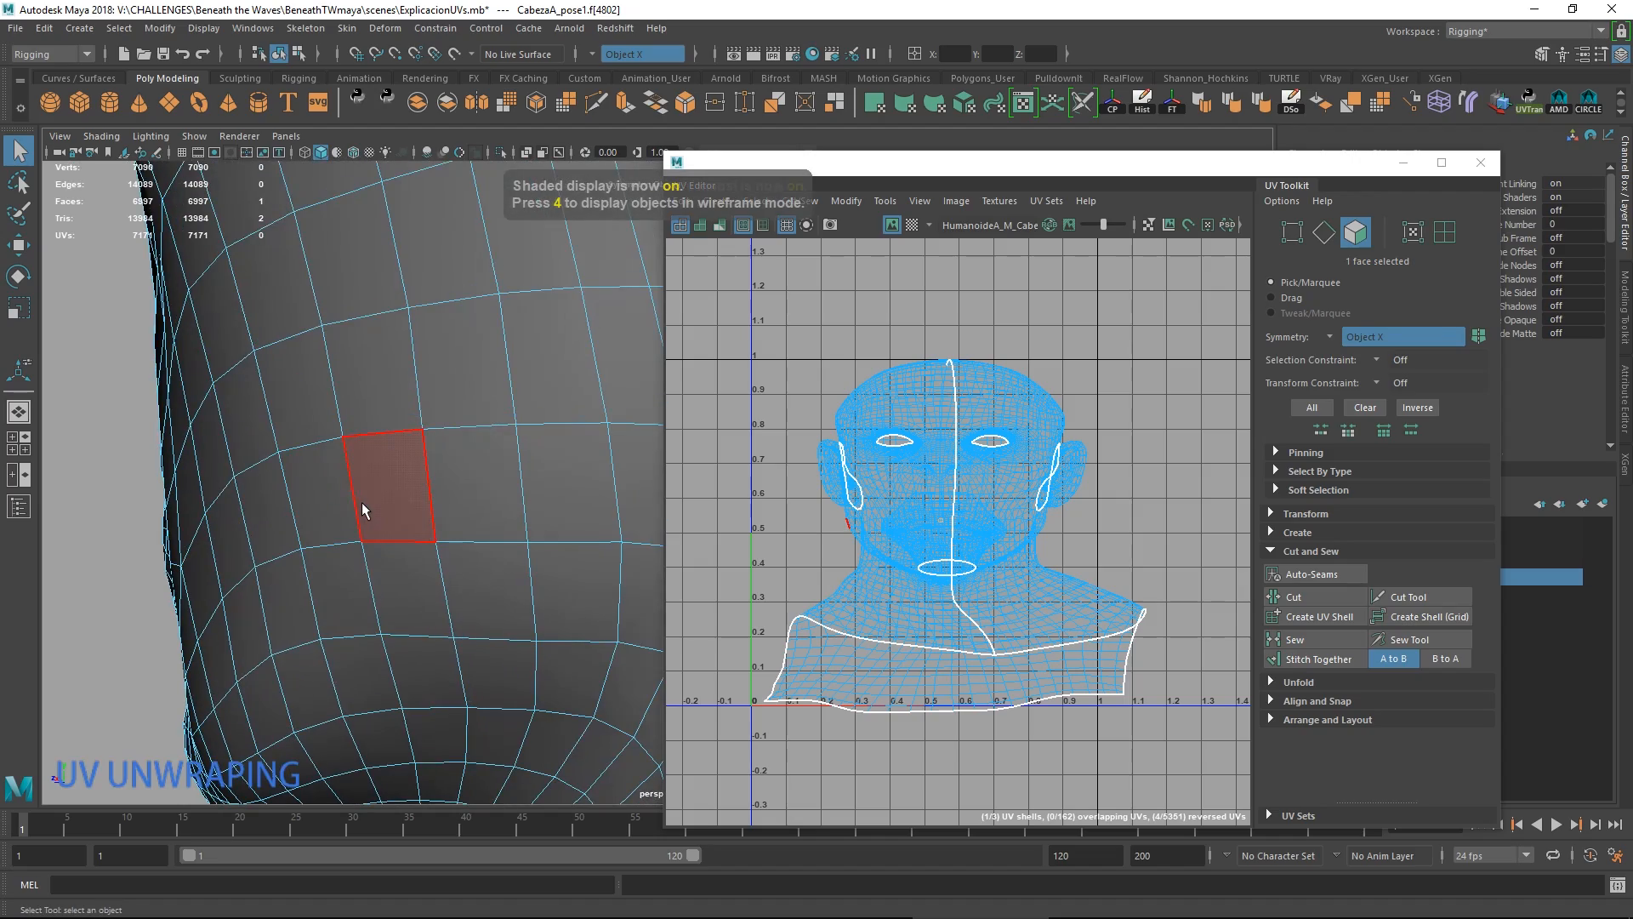
pyautogui.press('4')
pyautogui.keyDown('alt'); pyautogui.moveTo(472, 503); pyautogui.dragTo(361, 459); pyautogui.keyUp('alt')
pyautogui.keyDown('alt'); pyautogui.moveTo(361, 459); pyautogui.dragTo(417, 541, button='right'); pyautogui.keyUp('alt')
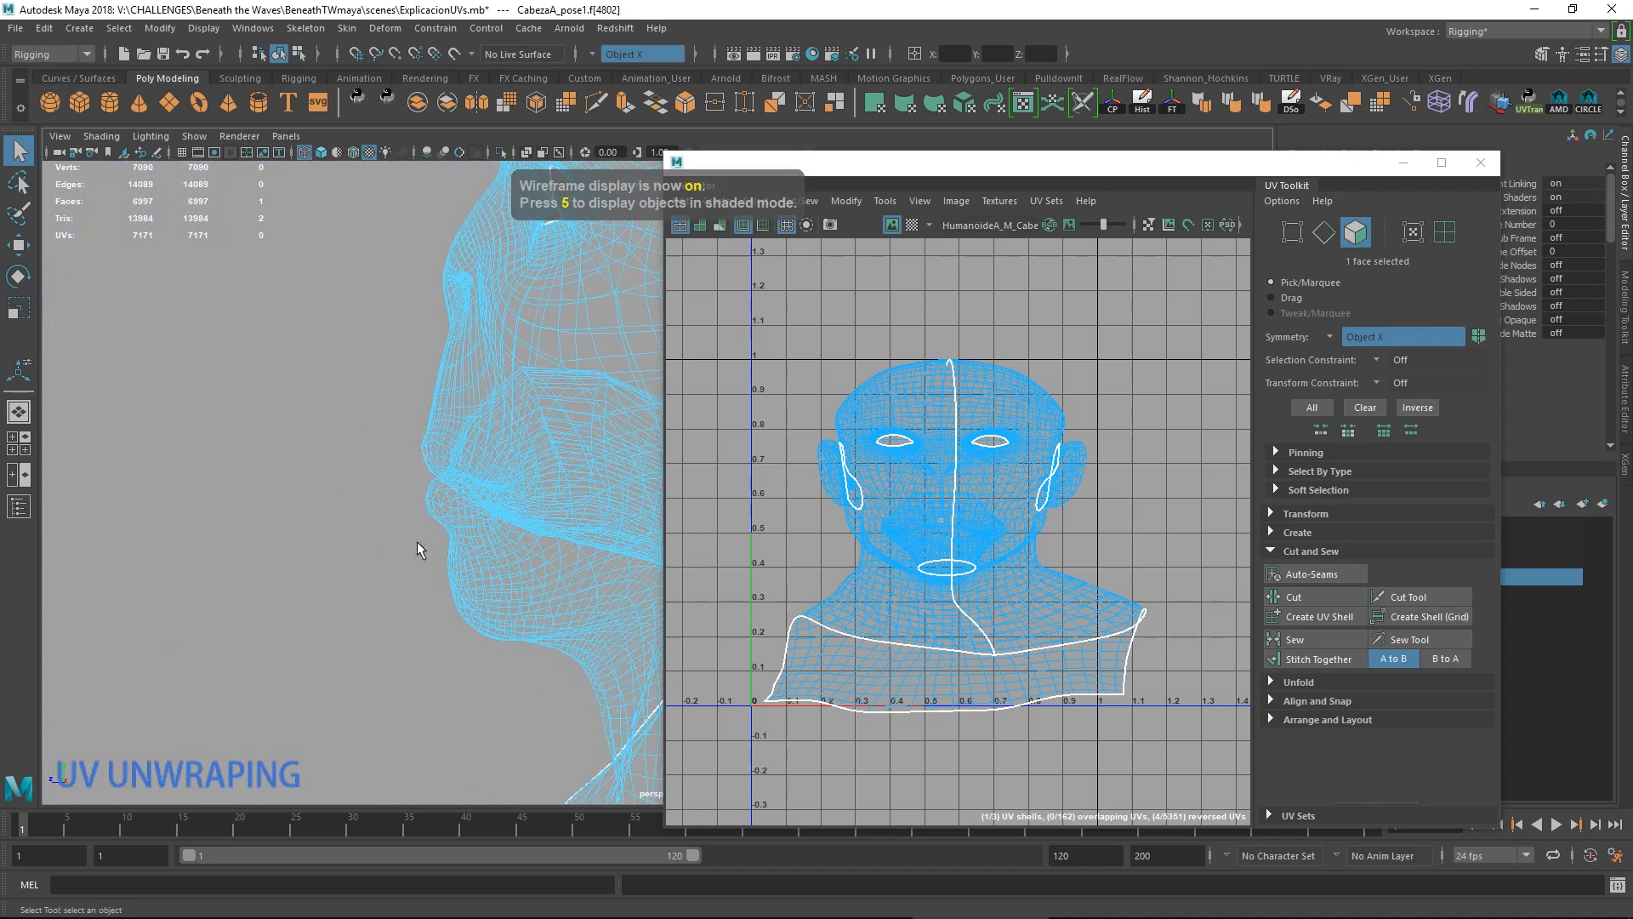
pyautogui.keyDown('alt'); pyautogui.moveTo(417, 541); pyautogui.dragTo(445, 512); pyautogui.keyUp('alt')
pyautogui.moveTo(445, 512)
pyautogui.keyDown('alt'); pyautogui.mouseDown(button='right')
pyautogui.moveTo(391, 481)
pyautogui.moveTo(552, 579)
pyautogui.moveTo(514, 593)
pyautogui.moveTo(608, 496)
pyautogui.moveTo(527, 510)
pyautogui.mouseUp(button='right'); pyautogui.keyUp('alt')
# Return to shaded display, switch to edge components and select the full edge loop just inside the lips.
pyautogui.press('5')
pyautogui.keyDown('alt'); pyautogui.moveTo(526, 510); pyautogui.dragTo(488, 480); pyautogui.keyUp('alt')
pyautogui.moveTo(489, 480)
pyautogui.keyDown('alt'); pyautogui.mouseDown(button='right')
pyautogui.moveTo(521, 490)
pyautogui.moveTo(470, 528)
pyautogui.mouseUp(button='right'); pyautogui.keyUp('alt')
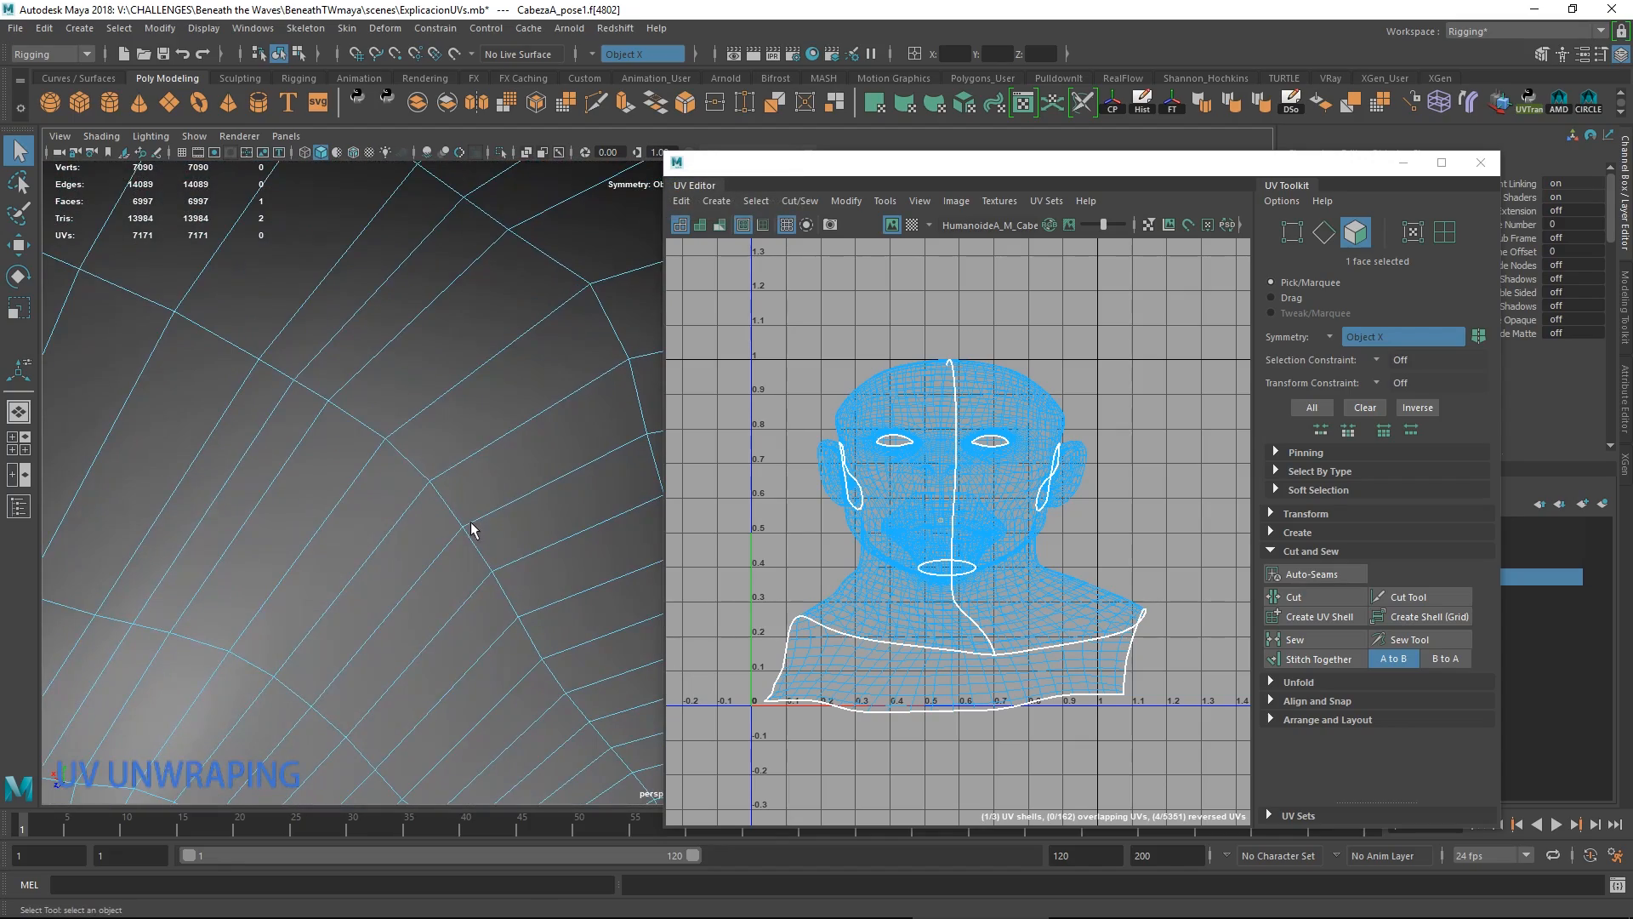
pyautogui.keyDown('alt'); pyautogui.moveTo(454, 533); pyautogui.dragTo(529, 464); pyautogui.keyUp('alt')
pyautogui.keyDown('alt'); pyautogui.moveTo(529, 464); pyautogui.dragTo(447, 519, button='right'); pyautogui.keyUp('alt')
pyautogui.keyDown('alt'); pyautogui.moveTo(460, 491); pyautogui.dragTo(452, 528); pyautogui.keyUp('alt')
pyautogui.keyDown('alt'); pyautogui.moveTo(406, 395); pyautogui.dragTo(451, 471, button='right'); pyautogui.keyUp('alt')
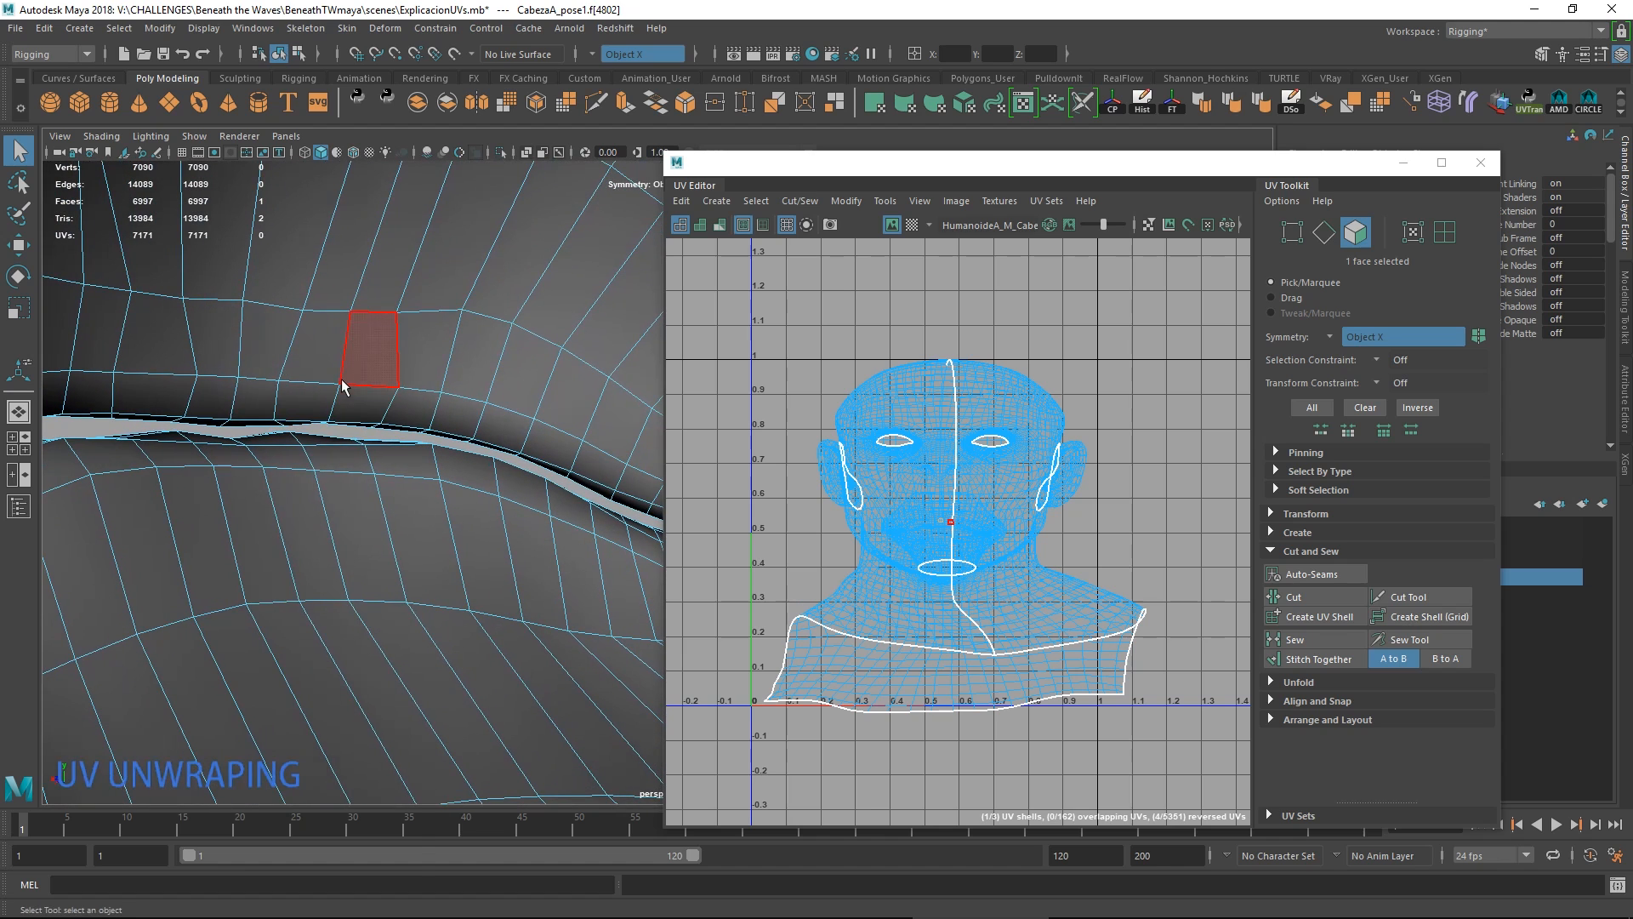
pyautogui.moveTo(342, 381); pyautogui.dragTo(352, 287, button='right')
pyautogui.keyDown('alt'); pyautogui.moveTo(395, 436); pyautogui.dragTo(401, 444); pyautogui.keyUp('alt')
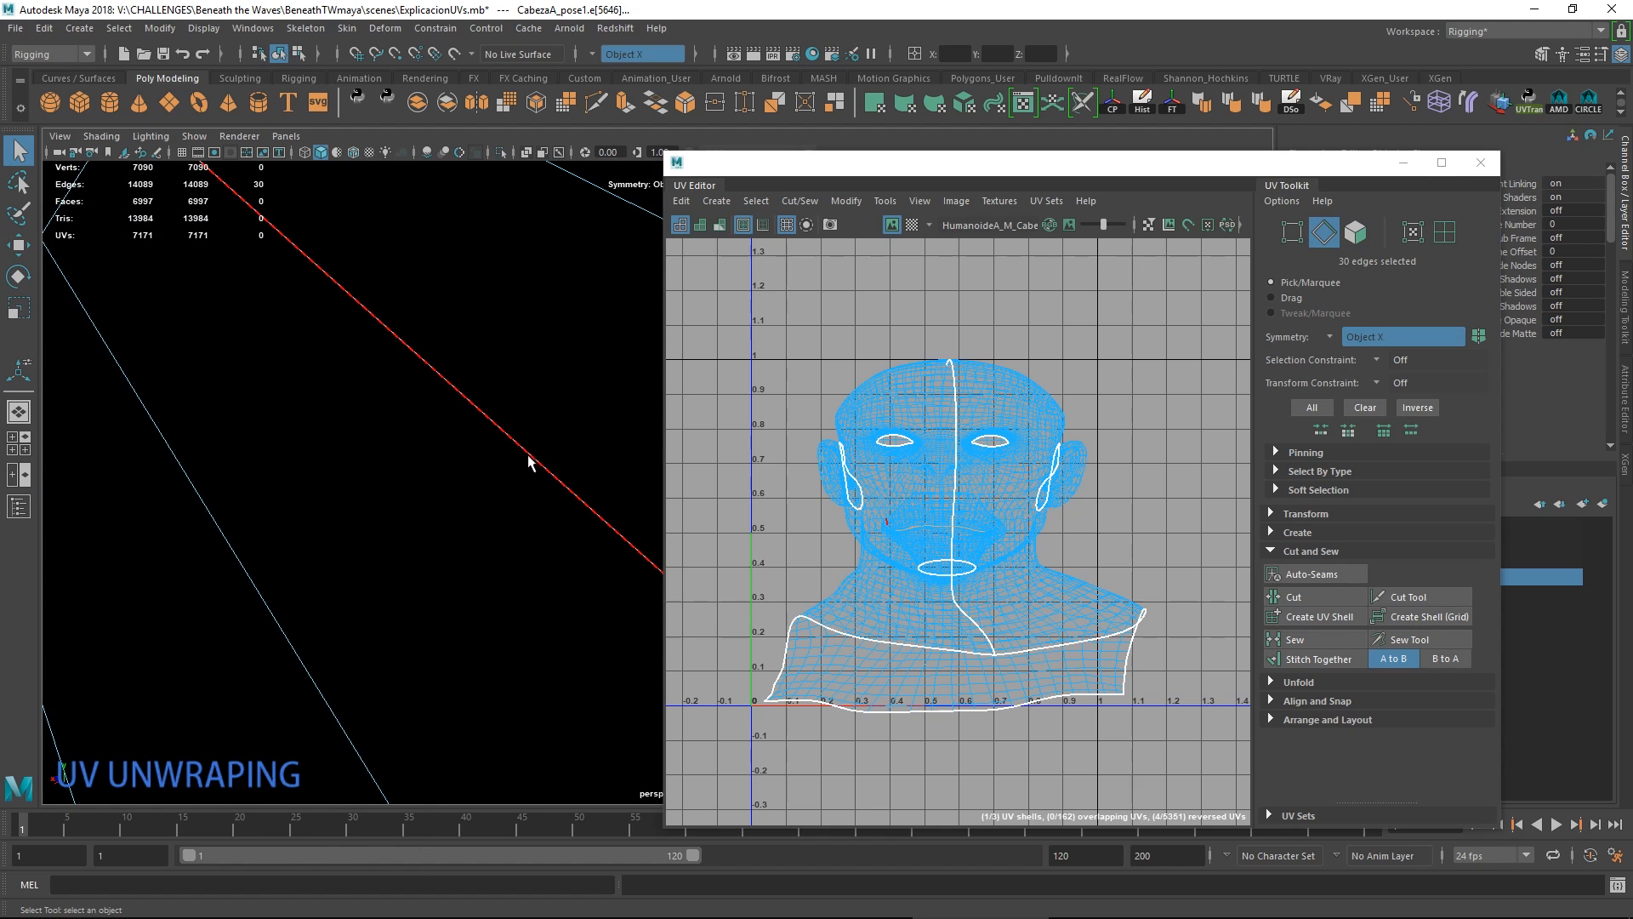
pyautogui.keyDown('alt'); pyautogui.moveTo(528, 456); pyautogui.dragTo(342, 481, button='right'); pyautogui.keyUp('alt')
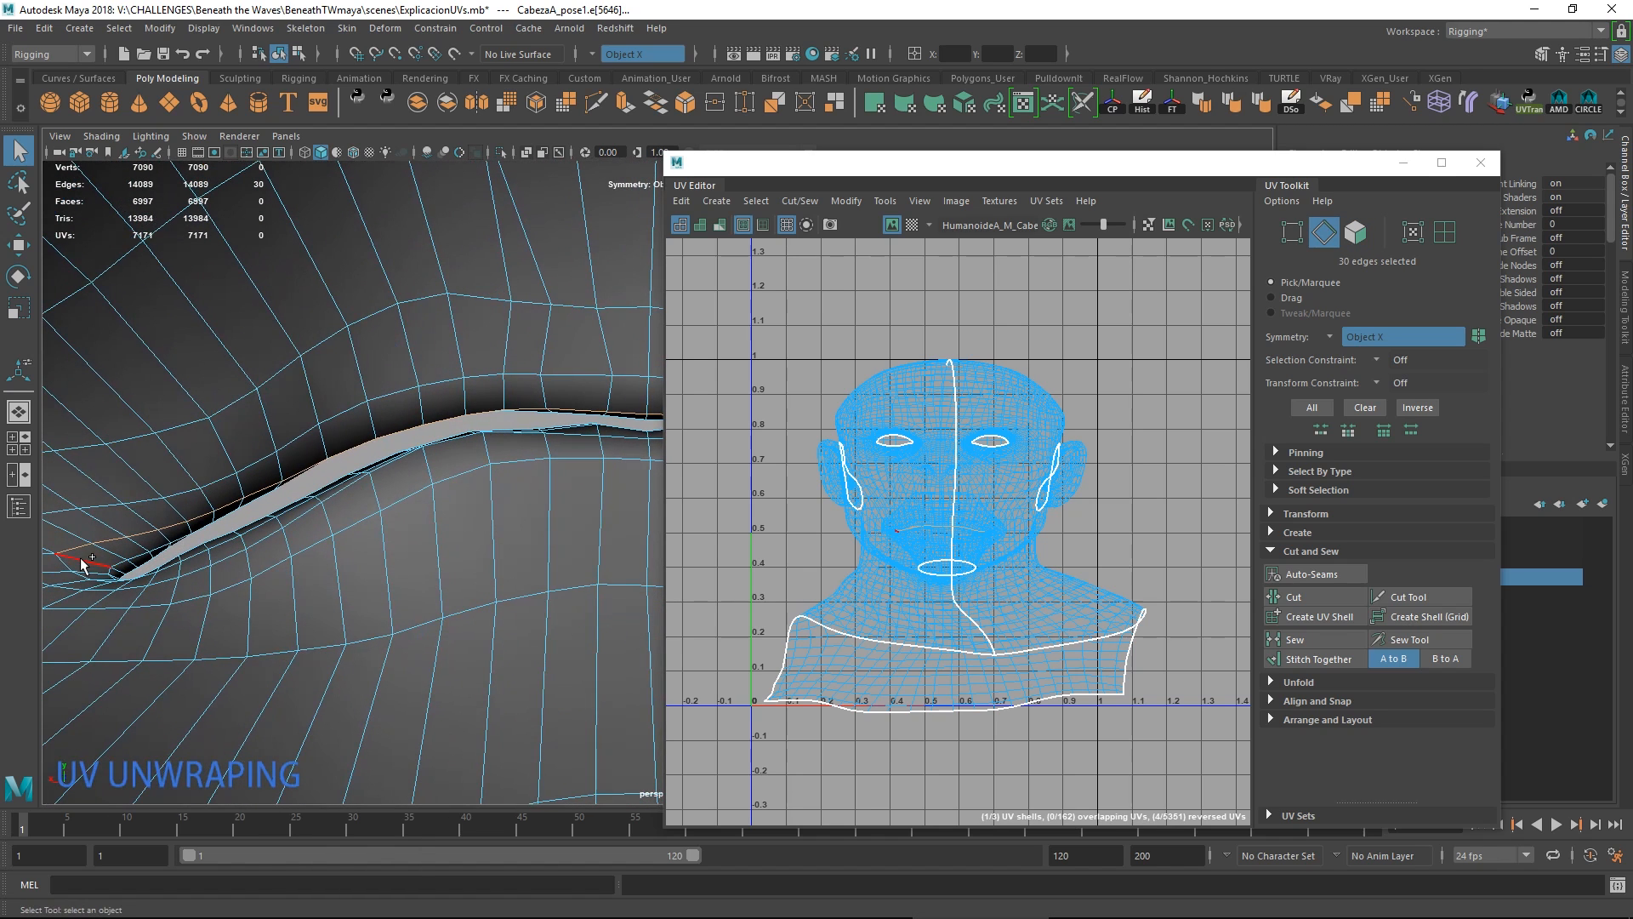
pyautogui.keyDown('alt'); pyautogui.moveTo(456, 507); pyautogui.dragTo(467, 524); pyautogui.keyUp('alt')
pyautogui.keyDown('alt'); pyautogui.moveTo(467, 524); pyautogui.dragTo(255, 507, button='middle'); pyautogui.keyUp('alt')
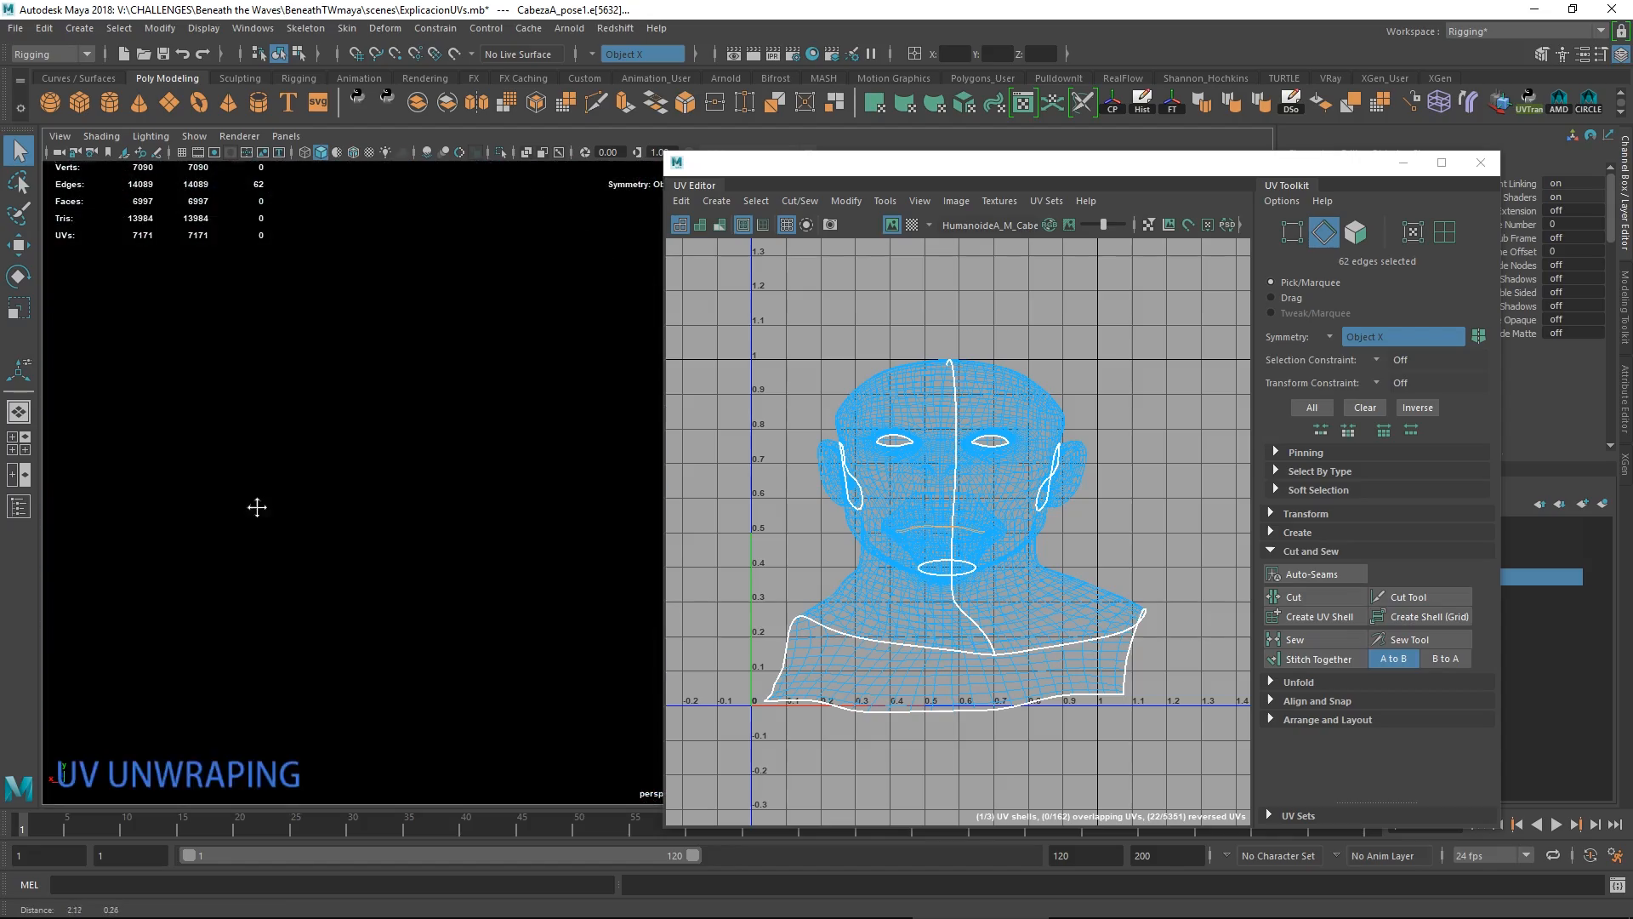
# Check the selected loop inside the mouth and cut the UVs along it.
pyautogui.keyDown('alt'); pyautogui.moveTo(256, 507); pyautogui.dragTo(544, 504); pyautogui.keyUp('alt')
pyautogui.keyDown('alt'); pyautogui.moveTo(544, 504); pyautogui.dragTo(488, 451, button='right'); pyautogui.keyUp('alt')
pyautogui.keyDown('alt'); pyautogui.moveTo(489, 452); pyautogui.dragTo(247, 432); pyautogui.keyUp('alt')
pyautogui.keyDown('alt'); pyautogui.moveTo(247, 432); pyautogui.dragTo(408, 412, button='right'); pyautogui.keyUp('alt')
pyautogui.keyDown('alt'); pyautogui.moveTo(408, 412); pyautogui.dragTo(386, 502); pyautogui.keyUp('alt')
pyautogui.keyDown('alt'); pyautogui.moveTo(386, 502); pyautogui.dragTo(421, 456, button='right'); pyautogui.keyUp('alt')
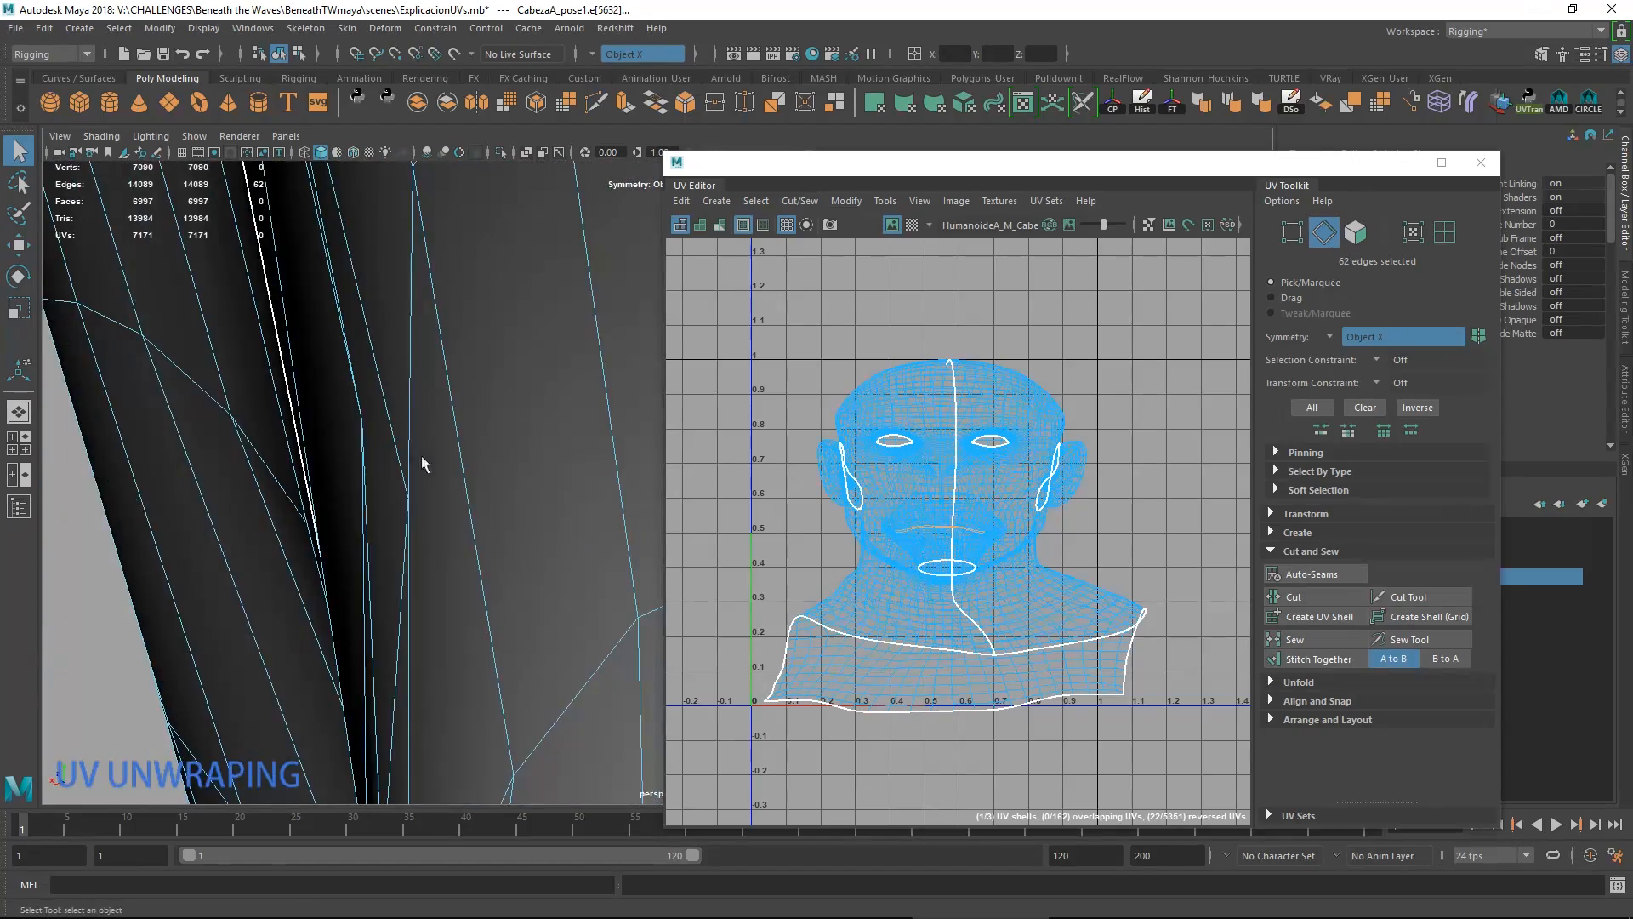
pyautogui.keyDown('alt'); pyautogui.moveTo(421, 455); pyautogui.dragTo(327, 442); pyautogui.keyUp('alt')
pyautogui.keyDown('alt'); pyautogui.moveTo(327, 442); pyautogui.dragTo(655, 513, button='right'); pyautogui.keyUp('alt')
pyautogui.keyDown('alt'); pyautogui.moveTo(360, 461); pyautogui.dragTo(572, 442); pyautogui.keyUp('alt')
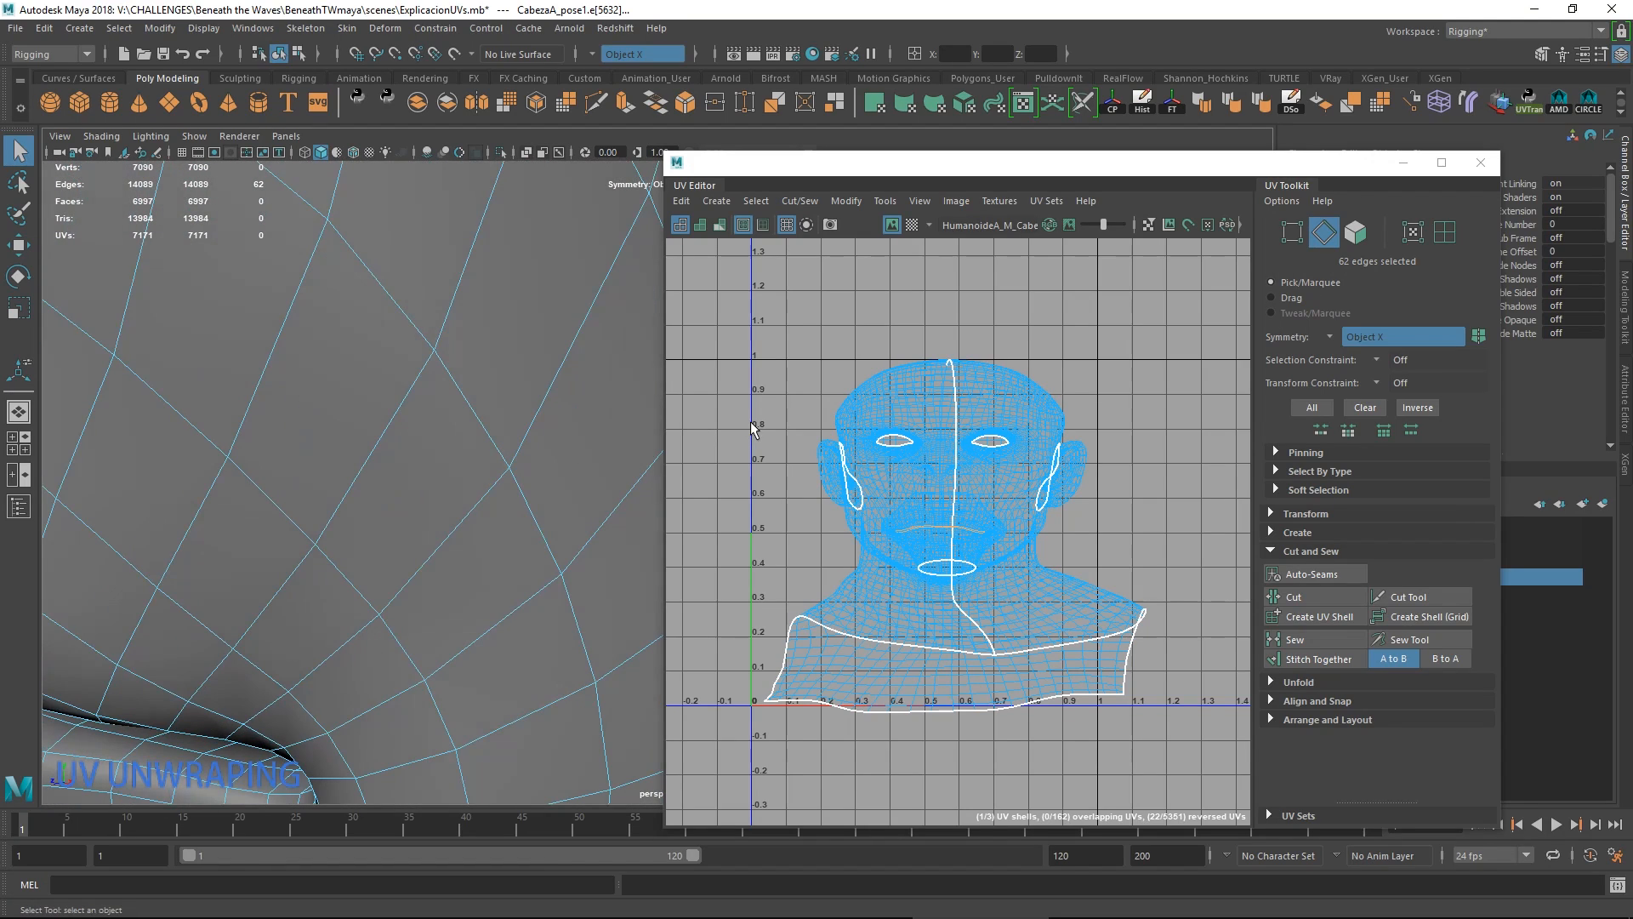
pyautogui.keyDown('shift'); pyautogui.rightClick(847, 485); pyautogui.keyUp('shift')
pyautogui.click(768, 514)
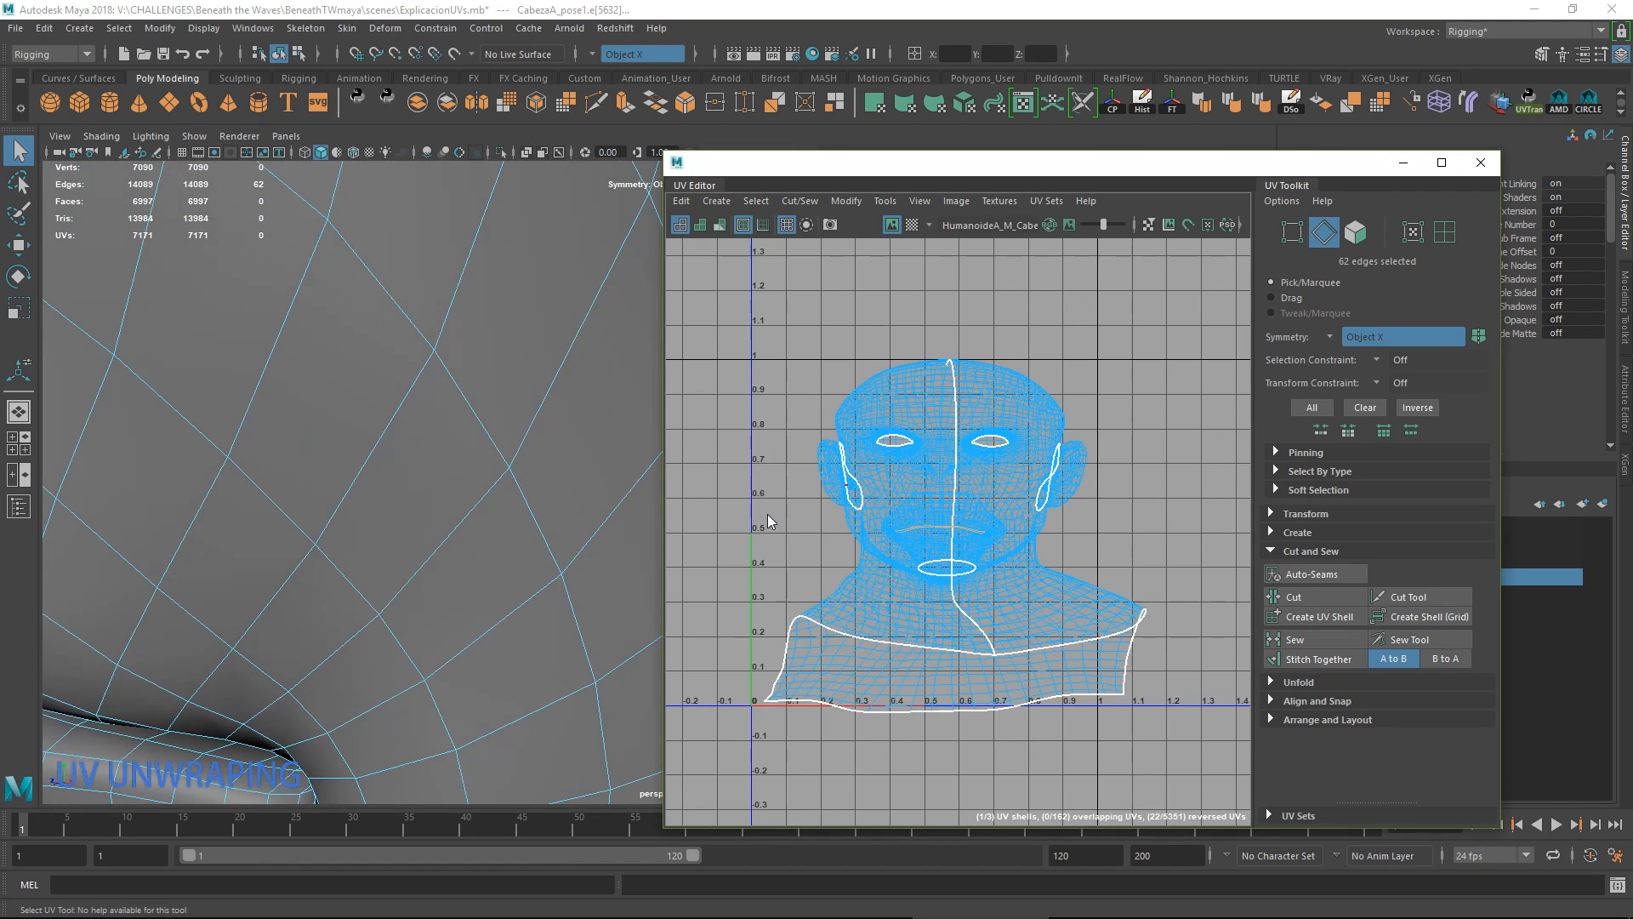
# Select the edge loop running under the jaw and around the upper neck, and cut the UVs along it.
pyautogui.moveTo(512, 505)
pyautogui.keyDown('alt'); pyautogui.mouseDown(button='right')
pyautogui.moveTo(430, 393)
pyautogui.moveTo(492, 510)
pyautogui.moveTo(536, 493)
pyautogui.mouseUp(button='right'); pyautogui.keyUp('alt')
pyautogui.keyDown('alt'); pyautogui.moveTo(535, 493); pyautogui.dragTo(302, 473, button='middle'); pyautogui.keyUp('alt')
pyautogui.keyDown('alt'); pyautogui.moveTo(553, 500); pyautogui.dragTo(448, 473, button='right'); pyautogui.keyUp('alt')
pyautogui.keyDown('alt'); pyautogui.moveTo(447, 472); pyautogui.dragTo(547, 425); pyautogui.keyUp('alt')
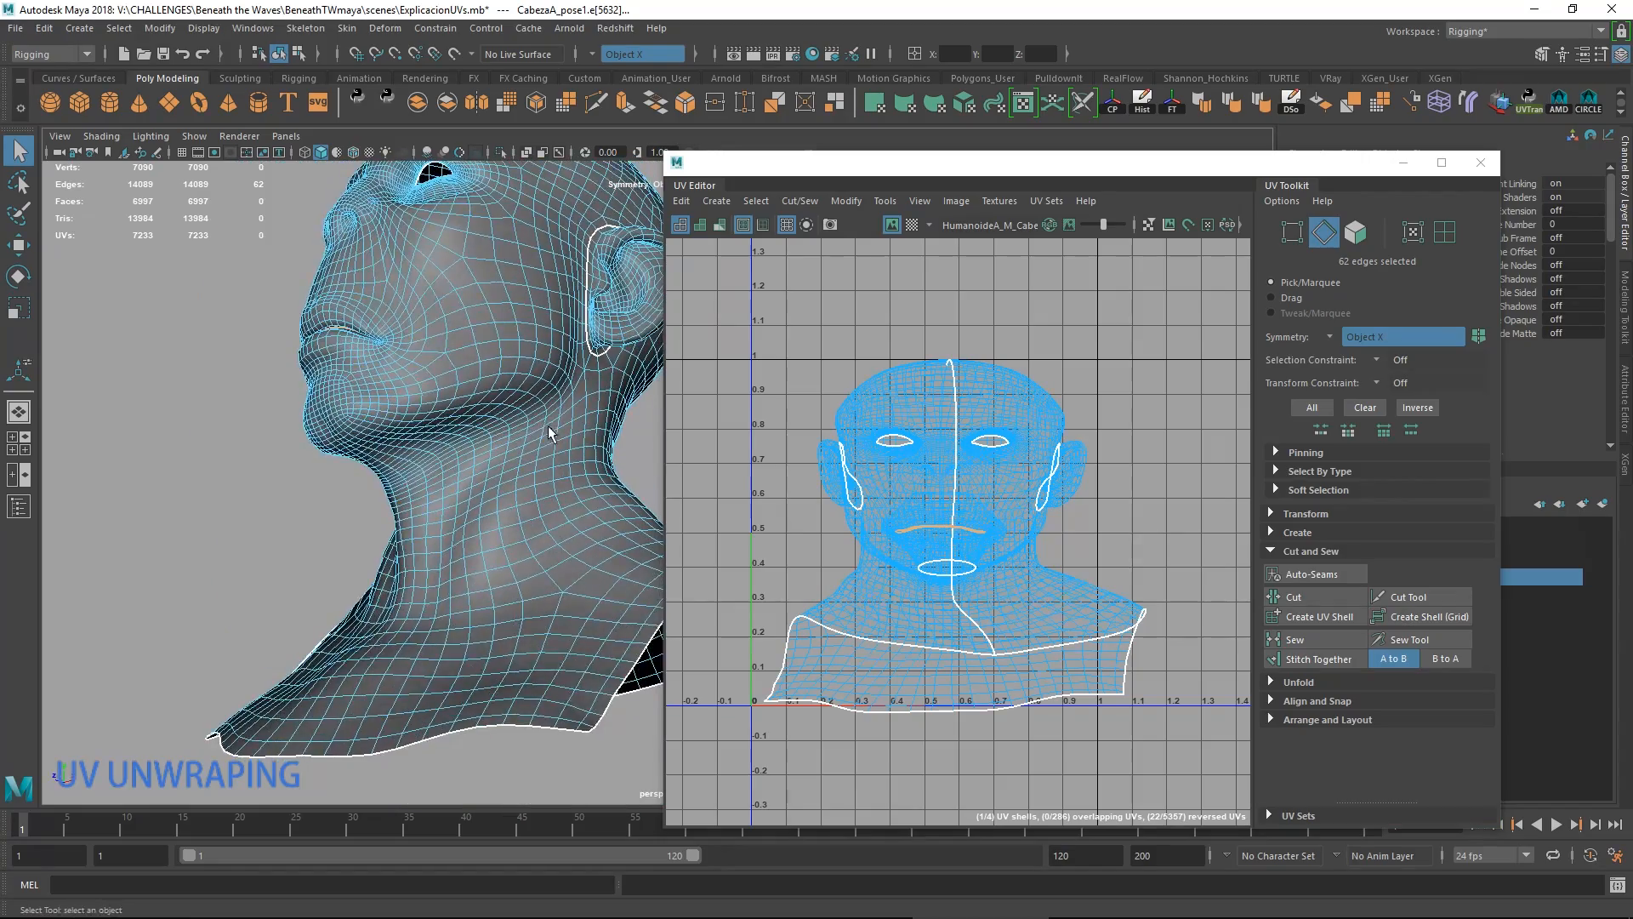
pyautogui.keyDown('alt'); pyautogui.moveTo(548, 425); pyautogui.dragTo(587, 464, button='right'); pyautogui.keyUp('alt')
pyautogui.keyDown('alt'); pyautogui.moveTo(545, 477); pyautogui.dragTo(409, 462, button='middle'); pyautogui.keyUp('alt')
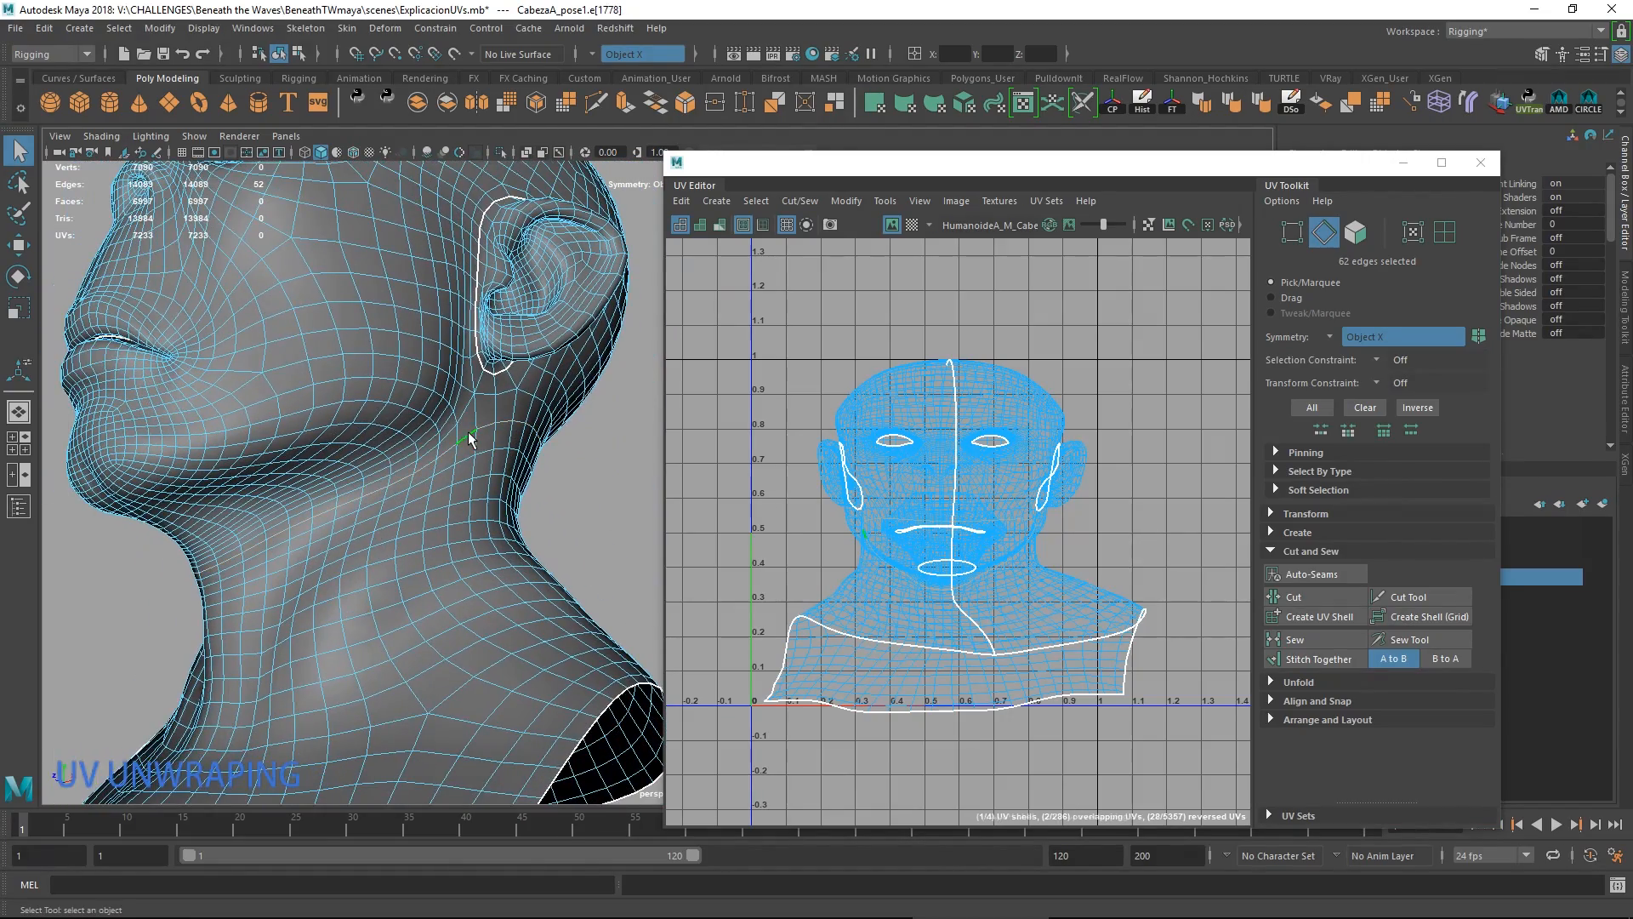
pyautogui.keyDown('alt'); pyautogui.moveTo(328, 499); pyautogui.dragTo(331, 452); pyautogui.keyUp('alt')
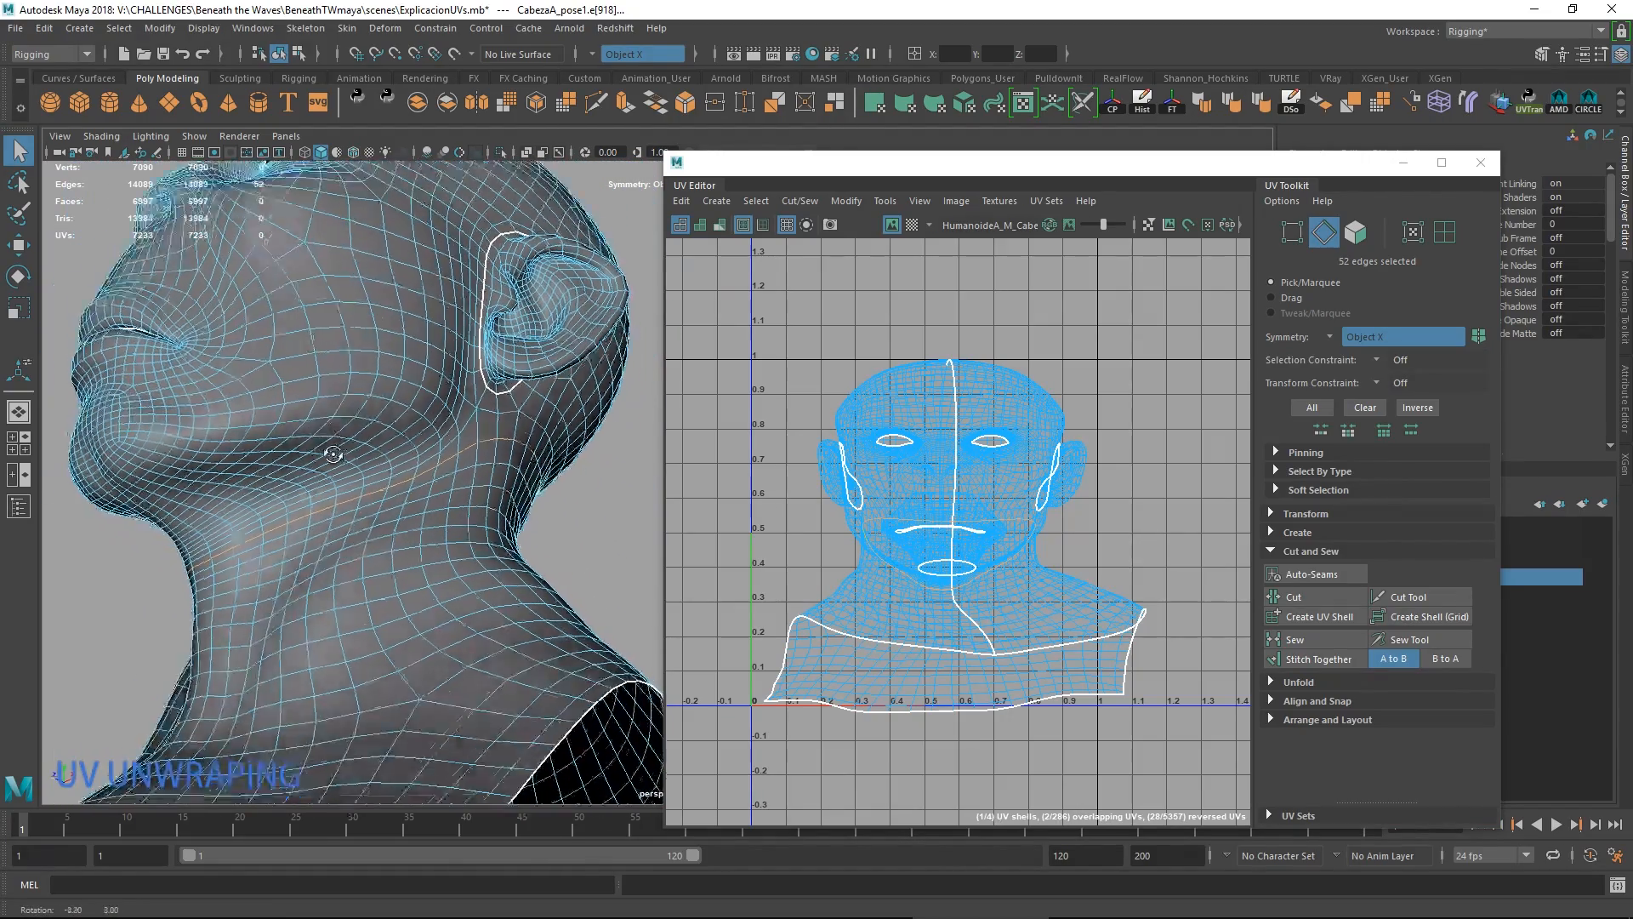
pyautogui.keyDown('alt'); pyautogui.moveTo(331, 452); pyautogui.dragTo(422, 480, button='right'); pyautogui.keyUp('alt')
pyautogui.keyDown('alt'); pyautogui.moveTo(422, 480); pyautogui.dragTo(414, 510); pyautogui.keyUp('alt')
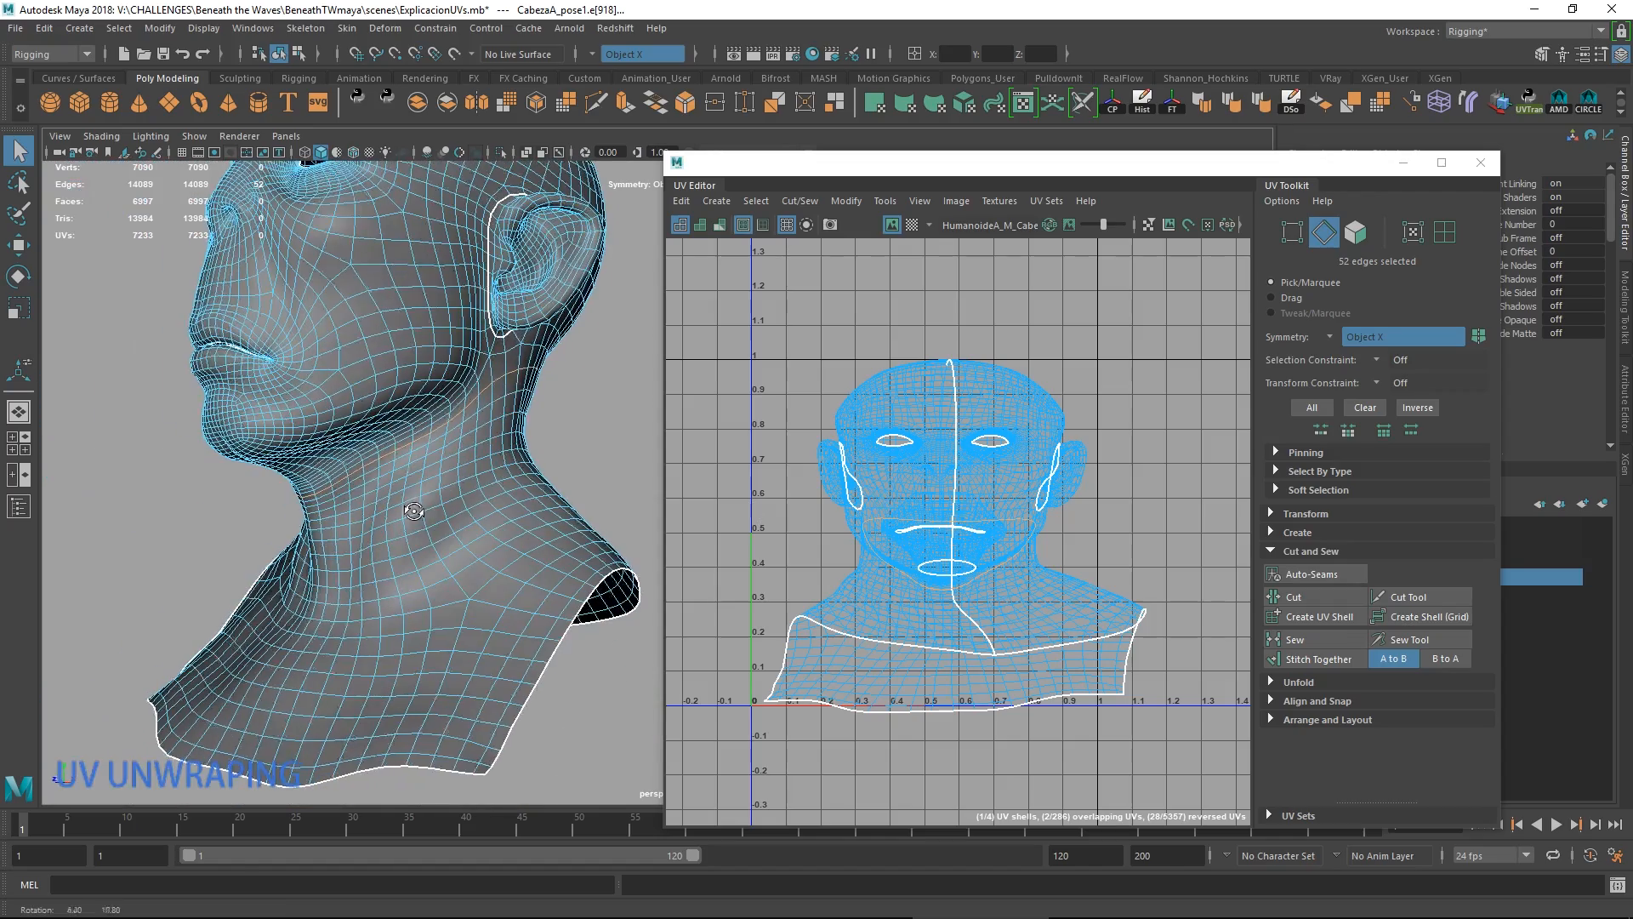
pyautogui.keyDown('shift'); pyautogui.rightClick(967, 536); pyautogui.keyUp('shift')
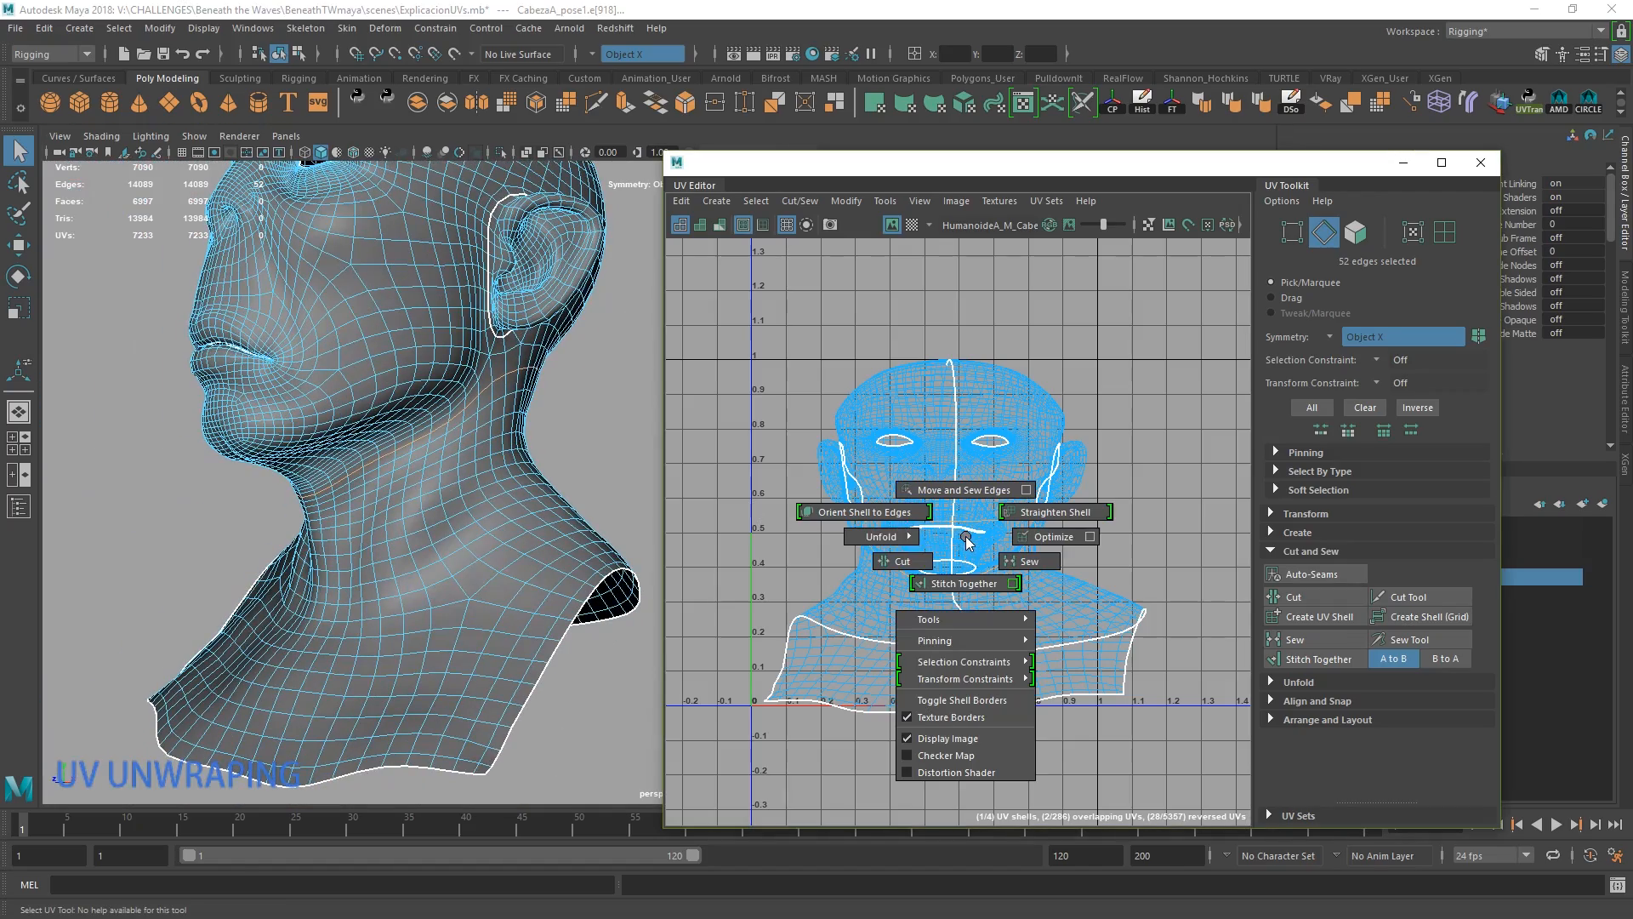
pyautogui.keyDown('shift'); pyautogui.moveTo(904, 564); pyautogui.dragTo(904, 564, button='right'); pyautogui.keyUp('shift')
# Examine the jawline edge loop and the rest of the face from below, the front and the side.
pyautogui.keyDown('alt'); pyautogui.moveTo(774, 470); pyautogui.dragTo(784, 544, button='middle'); pyautogui.keyUp('alt')
pyautogui.keyDown('alt'); pyautogui.moveTo(489, 461); pyautogui.dragTo(543, 431); pyautogui.keyUp('alt')
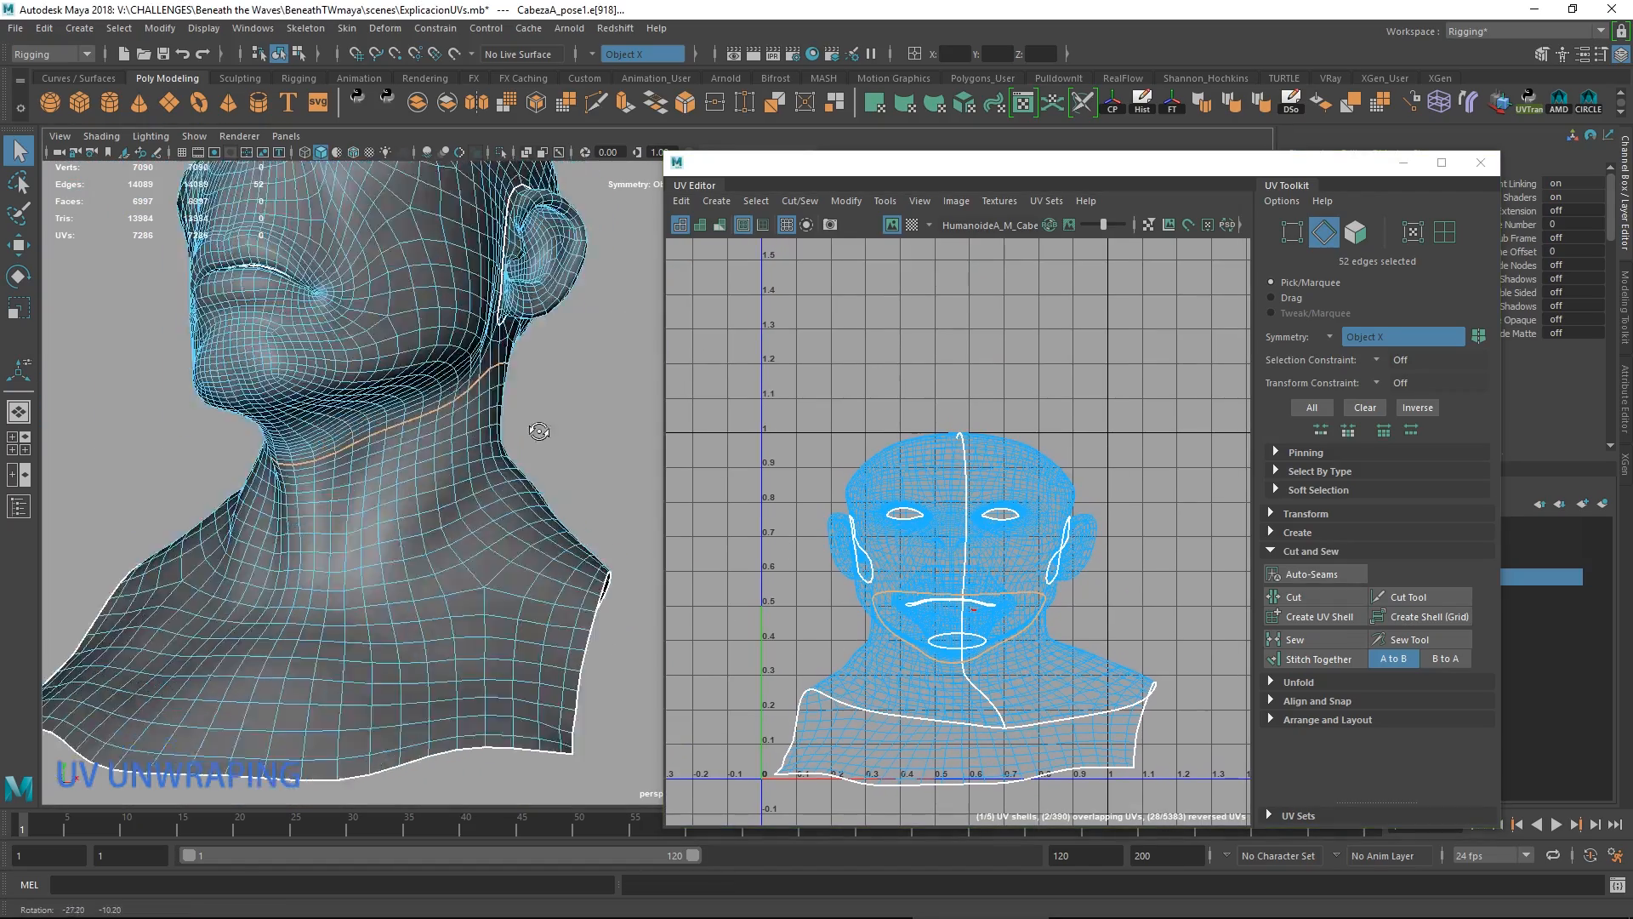
pyautogui.keyDown('alt'); pyautogui.moveTo(543, 431); pyautogui.dragTo(565, 464, button='right'); pyautogui.keyUp('alt')
pyautogui.keyDown('alt'); pyautogui.moveTo(564, 464); pyautogui.dragTo(452, 500); pyautogui.keyUp('alt')
pyautogui.keyDown('alt'); pyautogui.moveTo(452, 500); pyautogui.dragTo(496, 421, button='right'); pyautogui.keyUp('alt')
pyautogui.keyDown('alt'); pyautogui.moveTo(496, 421); pyautogui.dragTo(204, 489, button='middle'); pyautogui.keyUp('alt')
pyautogui.keyDown('alt'); pyautogui.moveTo(587, 464); pyautogui.dragTo(382, 412); pyautogui.keyUp('alt')
pyautogui.keyDown('alt'); pyautogui.moveTo(383, 412); pyautogui.dragTo(224, 452, button='middle'); pyautogui.keyUp('alt')
pyautogui.keyDown('alt'); pyautogui.moveTo(572, 525); pyautogui.dragTo(502, 465); pyautogui.keyUp('alt')
pyautogui.keyDown('alt'); pyautogui.moveTo(502, 464); pyautogui.dragTo(635, 626, button='right'); pyautogui.keyUp('alt')
pyautogui.keyDown('alt'); pyautogui.moveTo(584, 549); pyautogui.dragTo(579, 518, button='middle'); pyautogui.keyUp('alt')
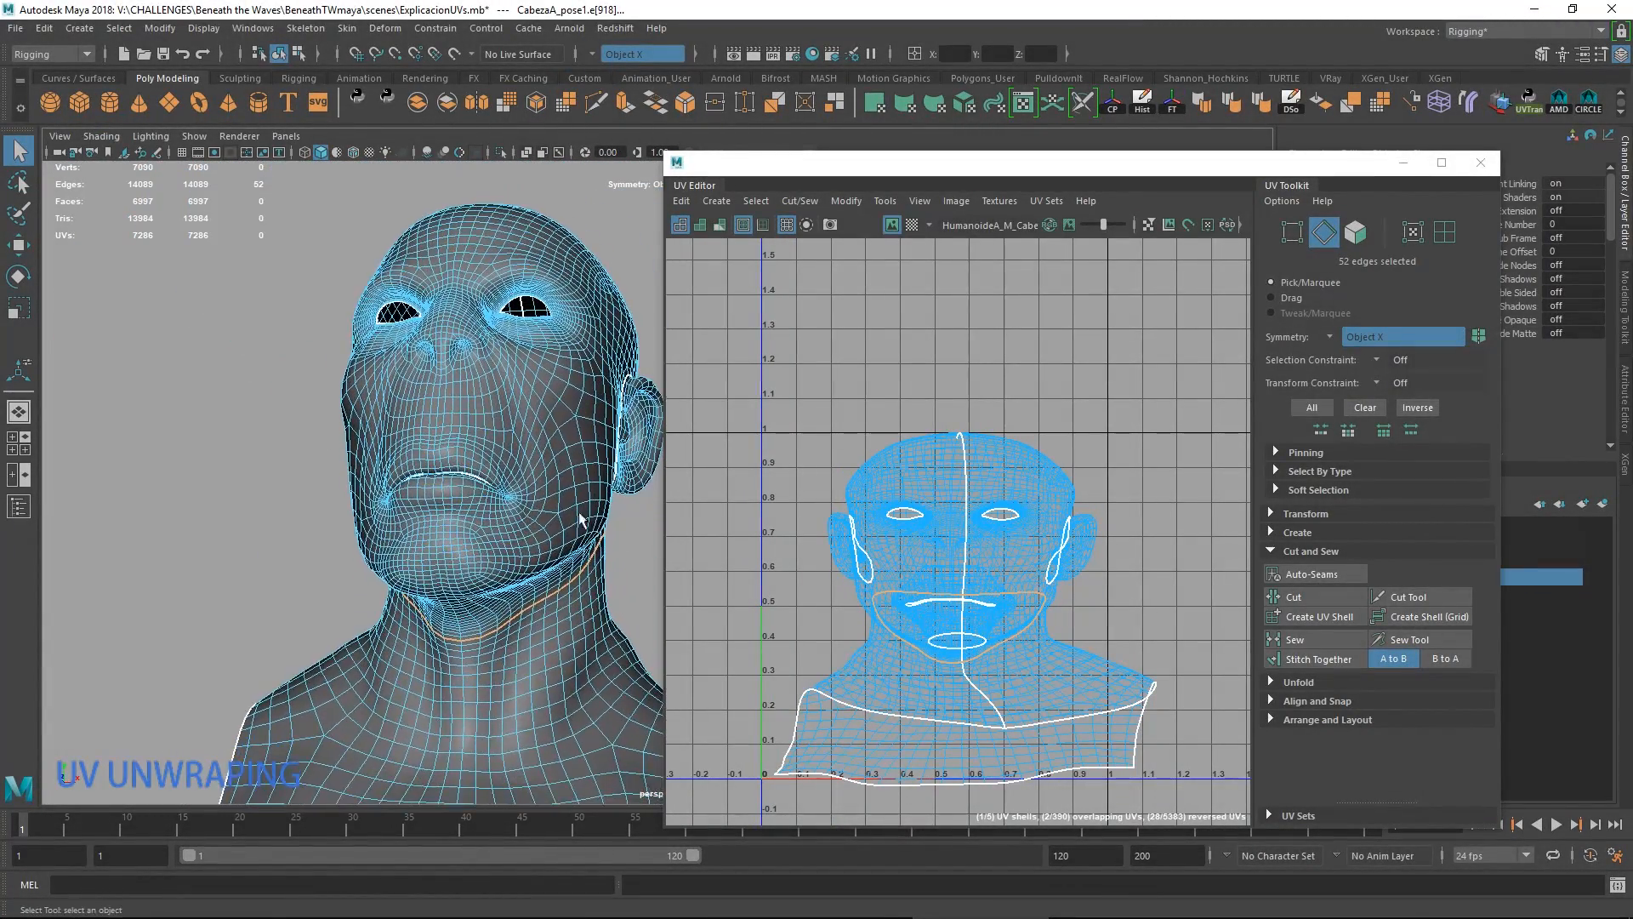
pyautogui.keyDown('alt'); pyautogui.moveTo(579, 518); pyautogui.dragTo(485, 491); pyautogui.keyUp('alt')
pyautogui.keyDown('alt'); pyautogui.moveTo(485, 491); pyautogui.dragTo(176, 476, button='middle'); pyautogui.keyUp('alt')
pyautogui.keyDown('alt'); pyautogui.moveTo(390, 547); pyautogui.dragTo(447, 502); pyautogui.keyUp('alt')
pyautogui.keyDown('alt'); pyautogui.moveTo(374, 366); pyautogui.dragTo(405, 488, button='middle'); pyautogui.keyUp('alt')
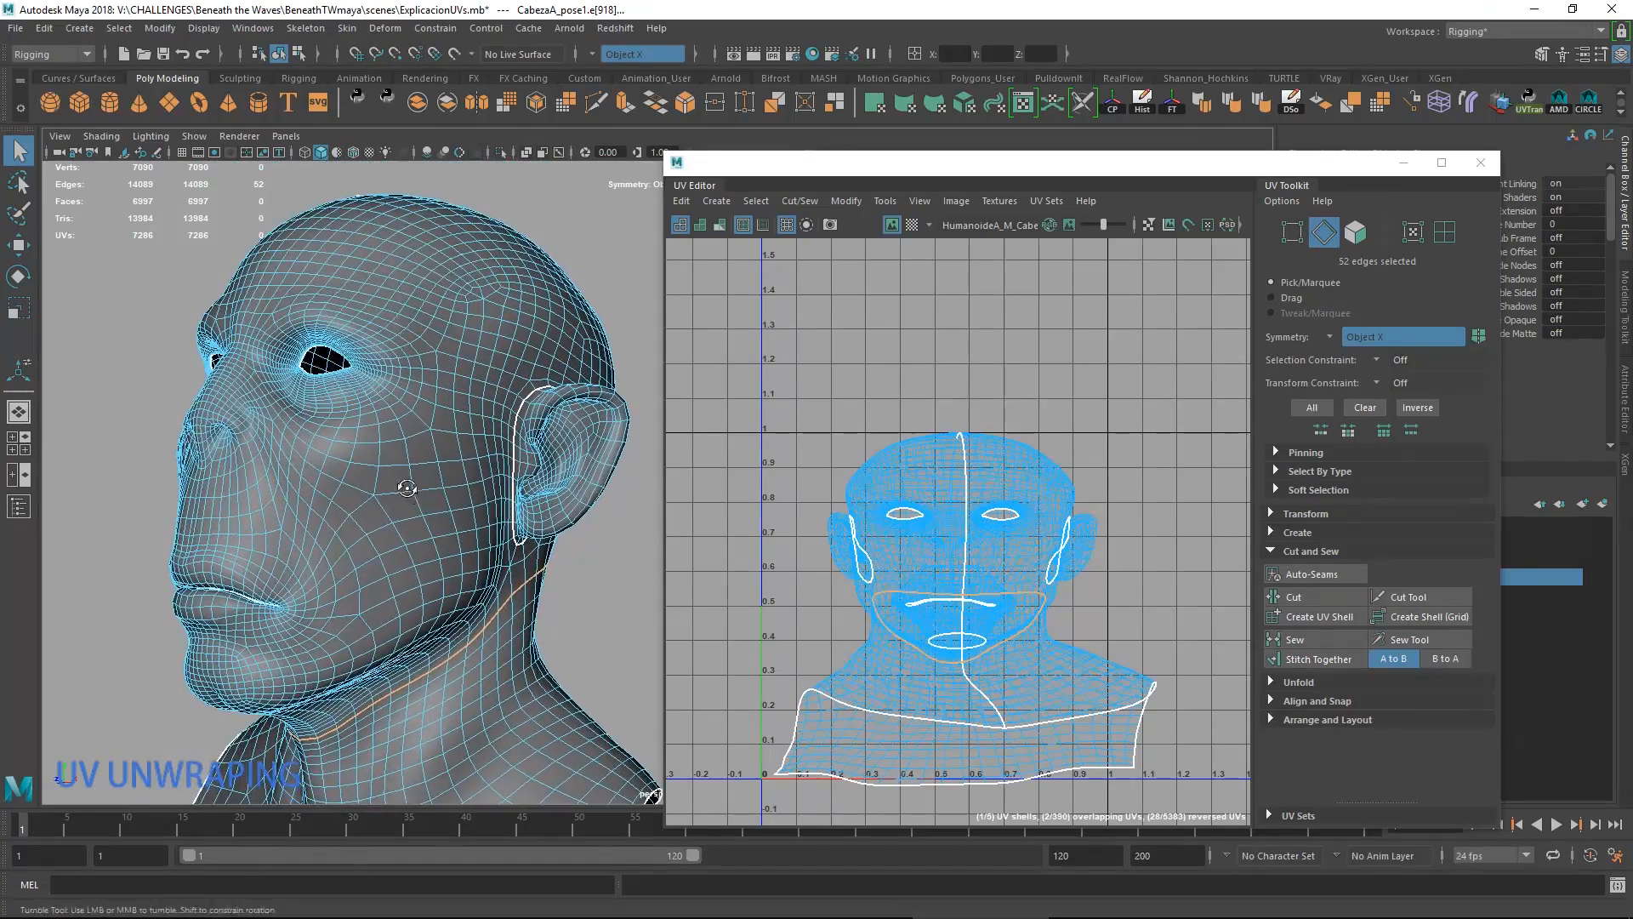
pyautogui.keyDown('alt'); pyautogui.moveTo(405, 488); pyautogui.dragTo(332, 464, button='right'); pyautogui.keyUp('alt')
pyautogui.keyDown('alt'); pyautogui.moveTo(255, 472); pyautogui.dragTo(312, 502); pyautogui.keyUp('alt')
pyautogui.keyDown('alt'); pyautogui.moveTo(312, 502); pyautogui.dragTo(386, 539, button='right'); pyautogui.keyUp('alt')
pyautogui.keyDown('alt'); pyautogui.moveTo(386, 540); pyautogui.dragTo(357, 451); pyautogui.keyUp('alt')
pyautogui.keyDown('alt'); pyautogui.moveTo(357, 451); pyautogui.dragTo(205, 481, button='middle'); pyautogui.keyUp('alt')
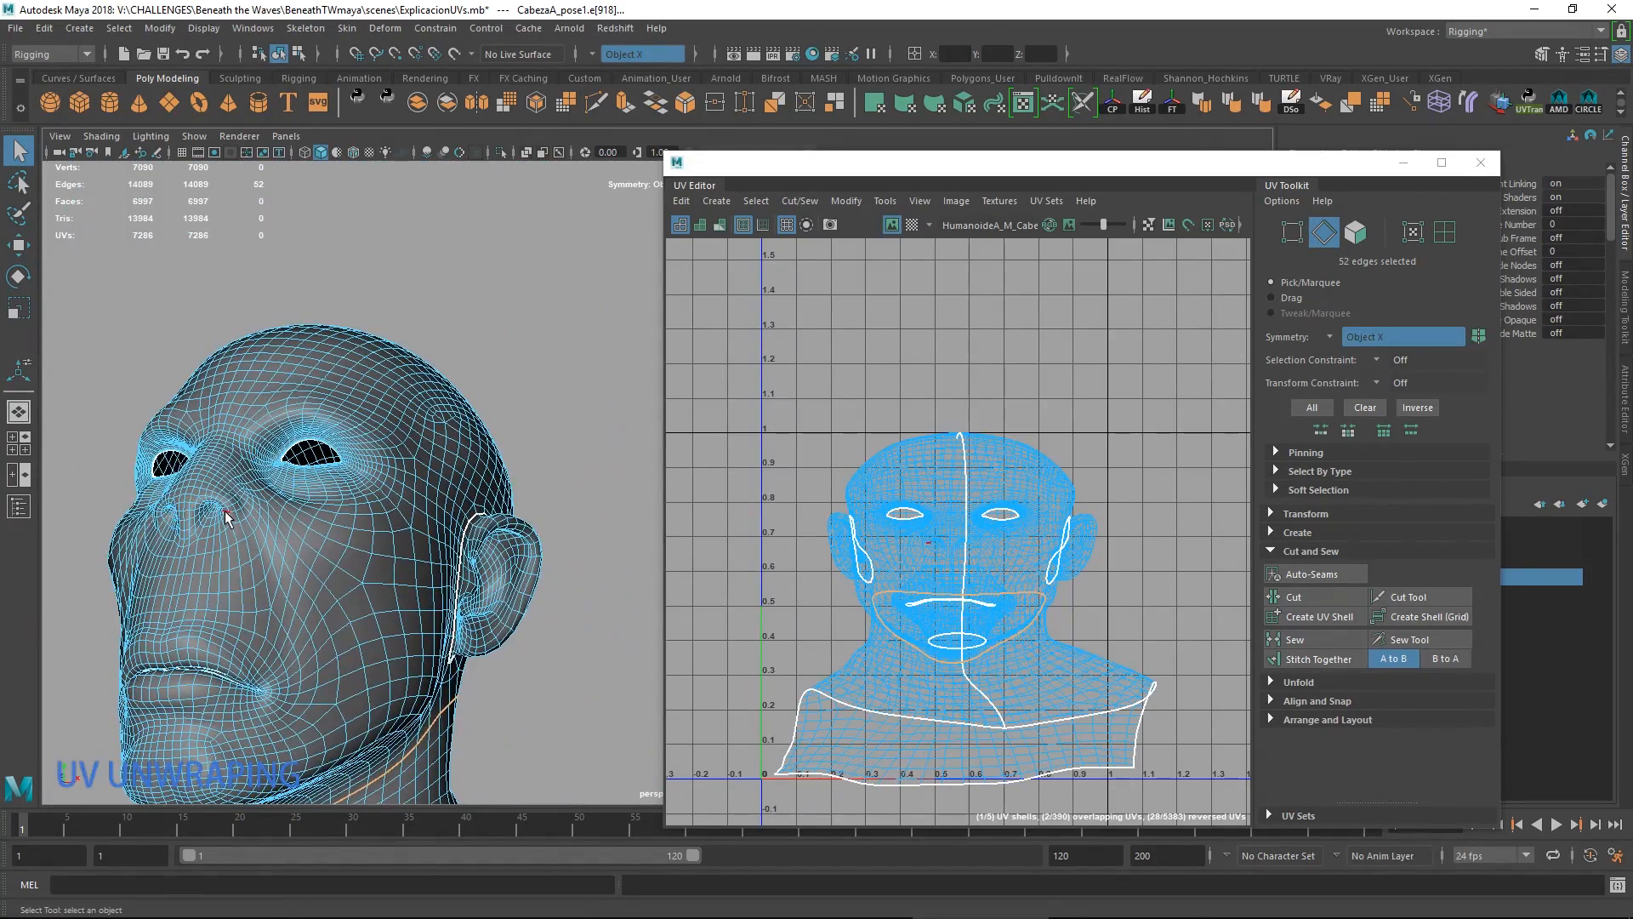
# Frame the nose, select the edge loops around both nostrils and cut the UVs along them.
pyautogui.click(228, 517)
pyautogui.press('f')
pyautogui.moveTo(536, 486)
pyautogui.keyDown('alt'); pyautogui.mouseDown(button='right')
pyautogui.moveTo(452, 495)
pyautogui.moveTo(533, 481)
pyautogui.moveTo(585, 447)
pyautogui.moveTo(452, 432)
pyautogui.moveTo(546, 473)
pyautogui.mouseUp(button='right'); pyautogui.keyUp('alt')
pyautogui.keyDown('alt'); pyautogui.moveTo(546, 473); pyautogui.dragTo(195, 490); pyautogui.keyUp('alt')
pyautogui.doubleClick(444, 458)
pyautogui.keyDown('shift'); pyautogui.doubleClick(202, 501); pyautogui.keyUp('shift')
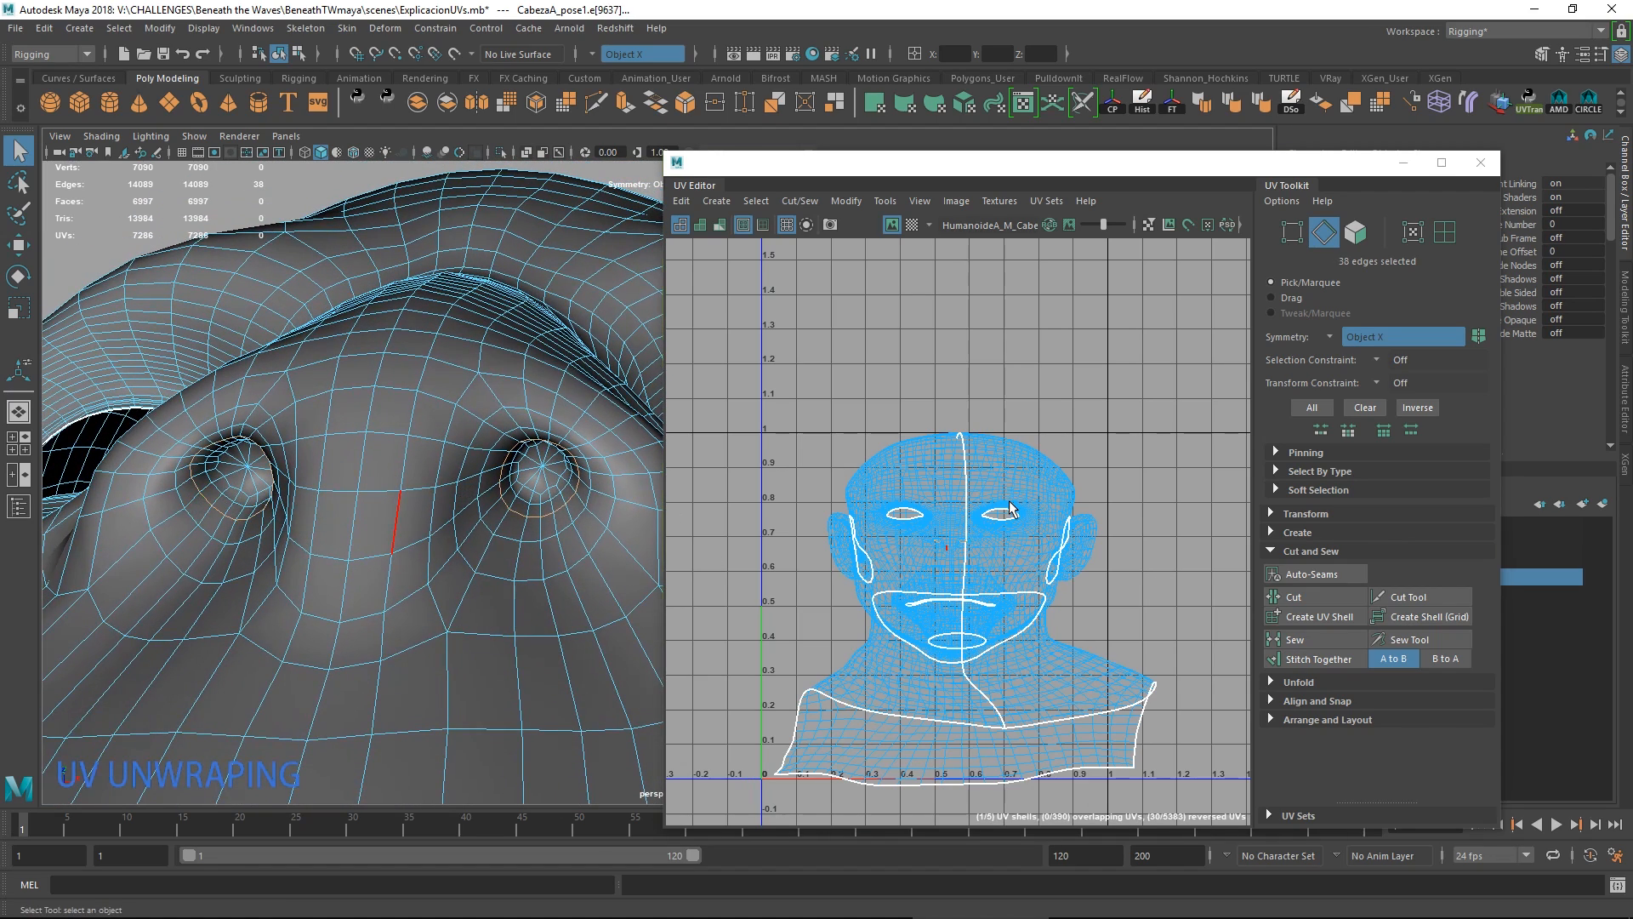
pyautogui.moveTo(1009, 503)
pyautogui.keyDown('shift'); pyautogui.mouseDown(button='right')
pyautogui.moveTo(946, 527)
pyautogui.moveTo(967, 503)
pyautogui.moveTo(1025, 507)
pyautogui.mouseUp(button='right'); pyautogui.keyUp('shift')
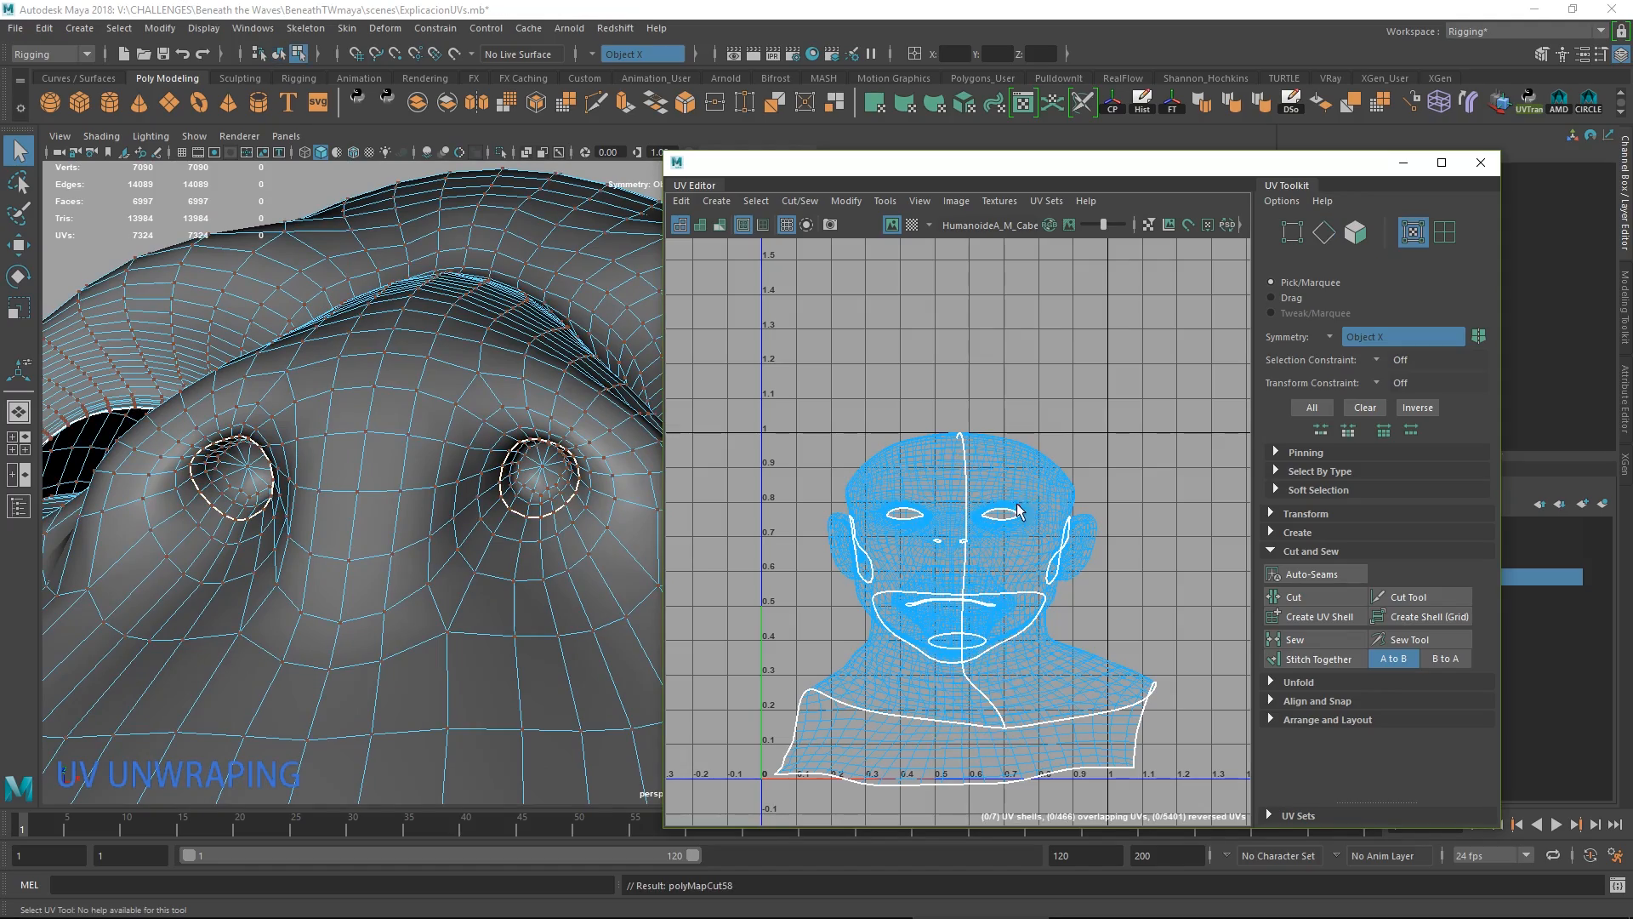
# Select the face's whole UV shell, move it clear above the other shells and check its coverage on the head.
pyautogui.doubleClick(1027, 529)
pyautogui.scroll(-3, 1027, 531)
pyautogui.moveTo(995, 534); pyautogui.dragTo(1079, 412)
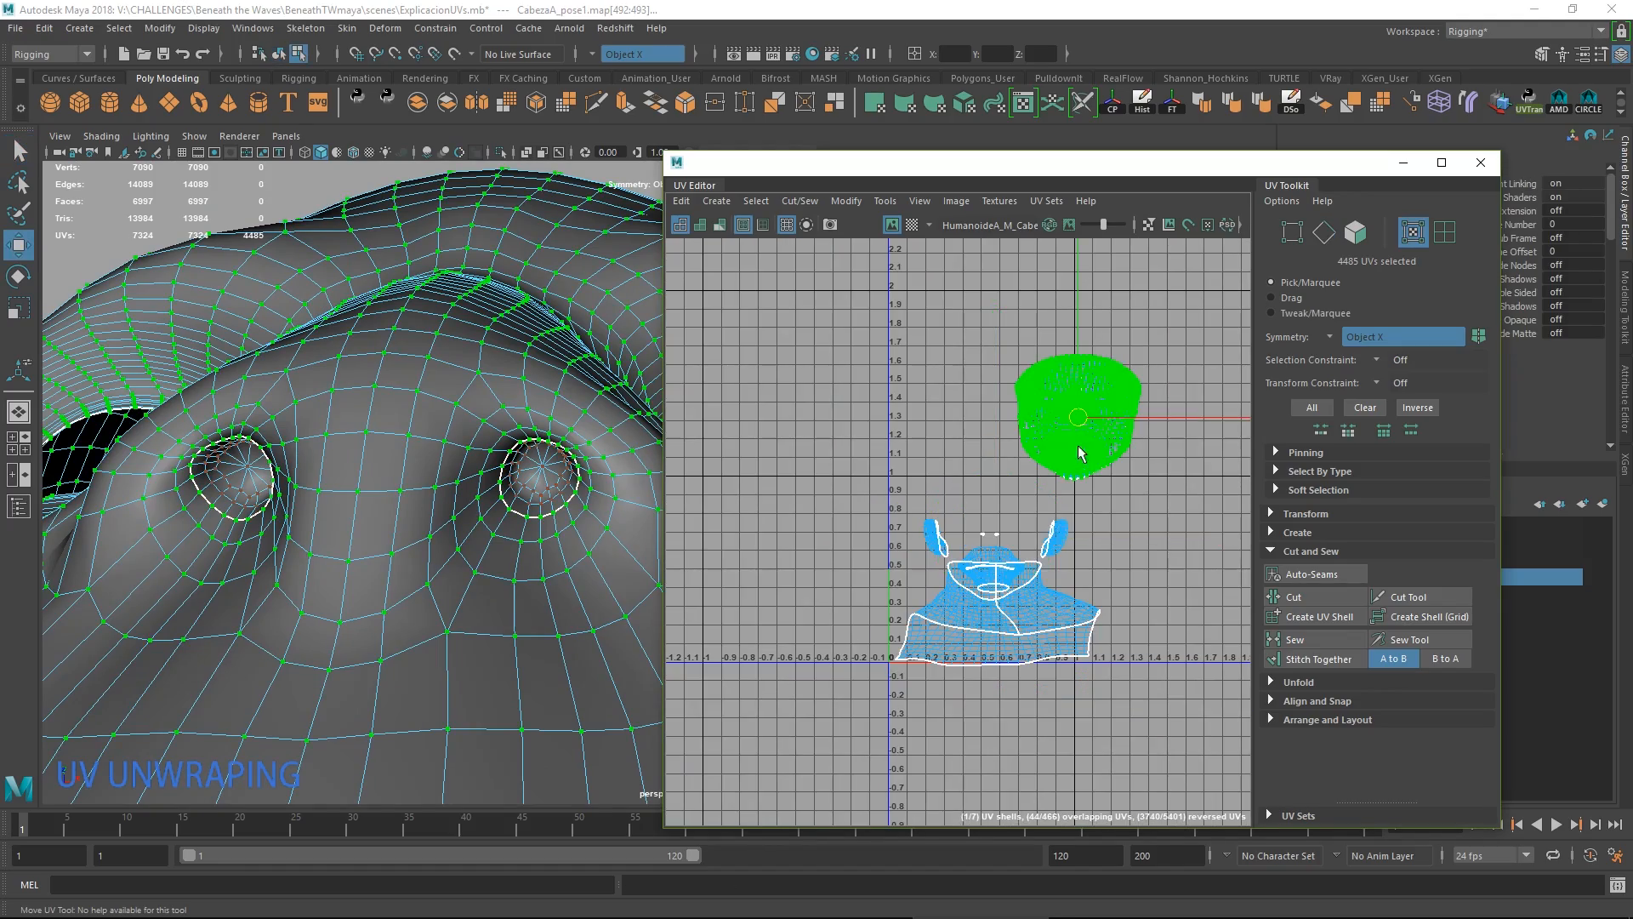
pyautogui.keyDown('alt'); pyautogui.moveTo(1103, 460); pyautogui.dragTo(851, 449, button='middle'); pyautogui.keyUp('alt')
pyautogui.keyDown('alt'); pyautogui.moveTo(300, 508); pyautogui.dragTo(494, 527); pyautogui.keyUp('alt')
pyautogui.scroll(-5, 458, 457)
pyautogui.scroll(-3, 493, 527)
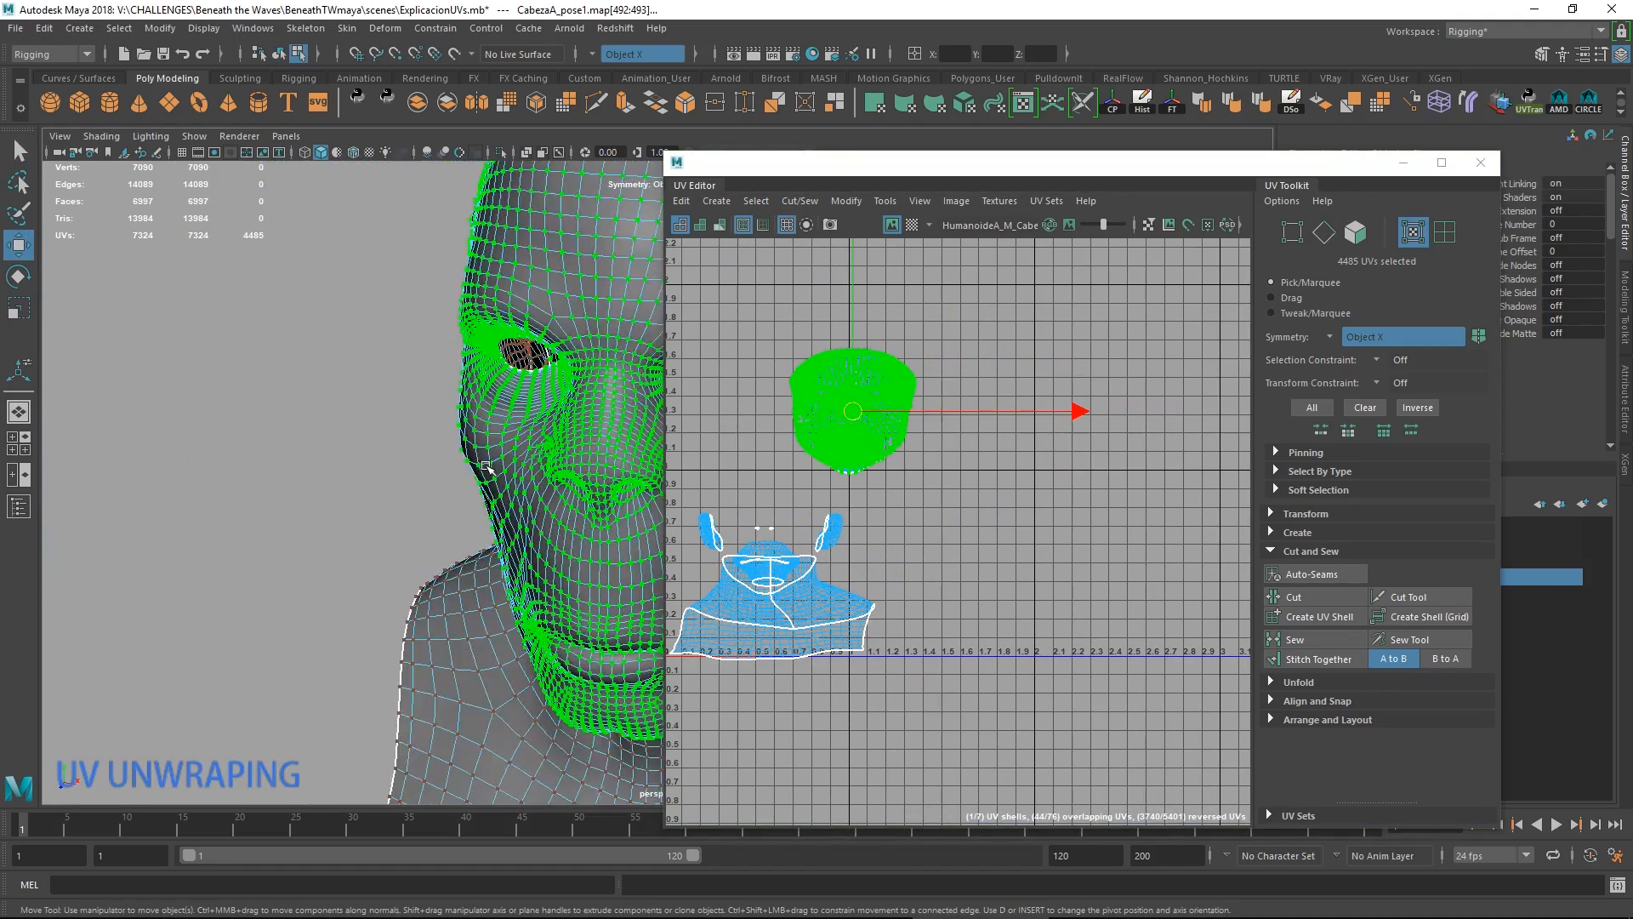
pyautogui.keyDown('alt'); pyautogui.moveTo(510, 476); pyautogui.dragTo(374, 544, button='middle'); pyautogui.keyUp('alt')
pyautogui.keyDown('alt'); pyautogui.moveTo(374, 545); pyautogui.dragTo(266, 546); pyautogui.keyUp('alt')
pyautogui.scroll(-2, 337, 530)
pyautogui.keyDown('alt'); pyautogui.moveTo(266, 547); pyautogui.dragTo(339, 472, button='middle'); pyautogui.keyUp('alt')
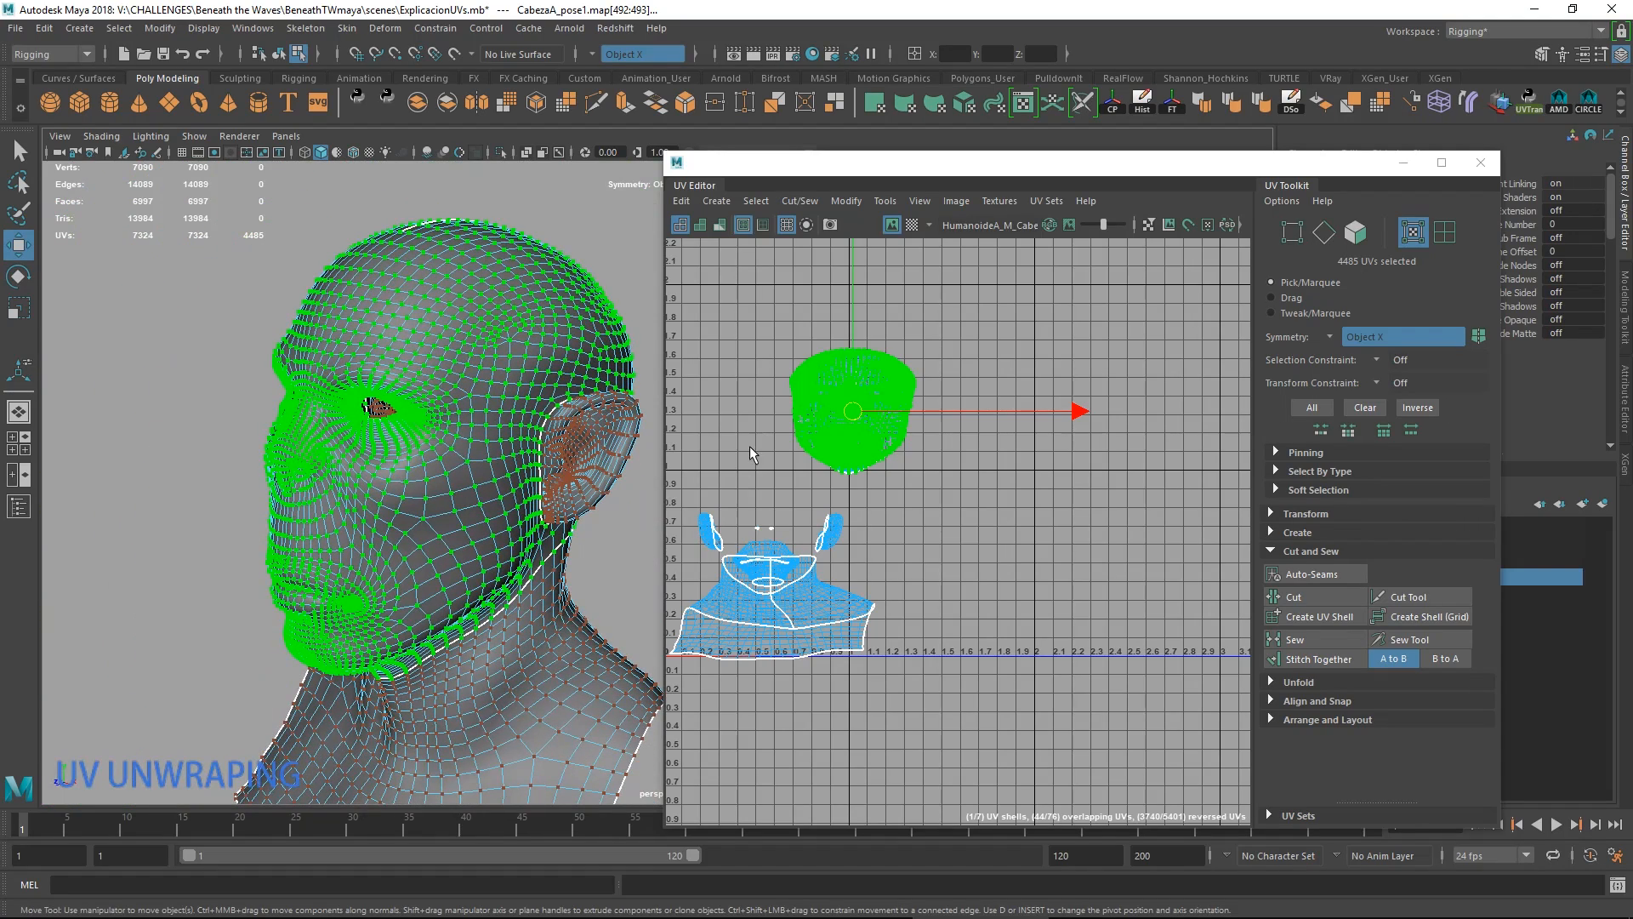
# Move the neck UV shell out beside the face shell and the mouth-interior shell below the others.
pyautogui.click(778, 600)
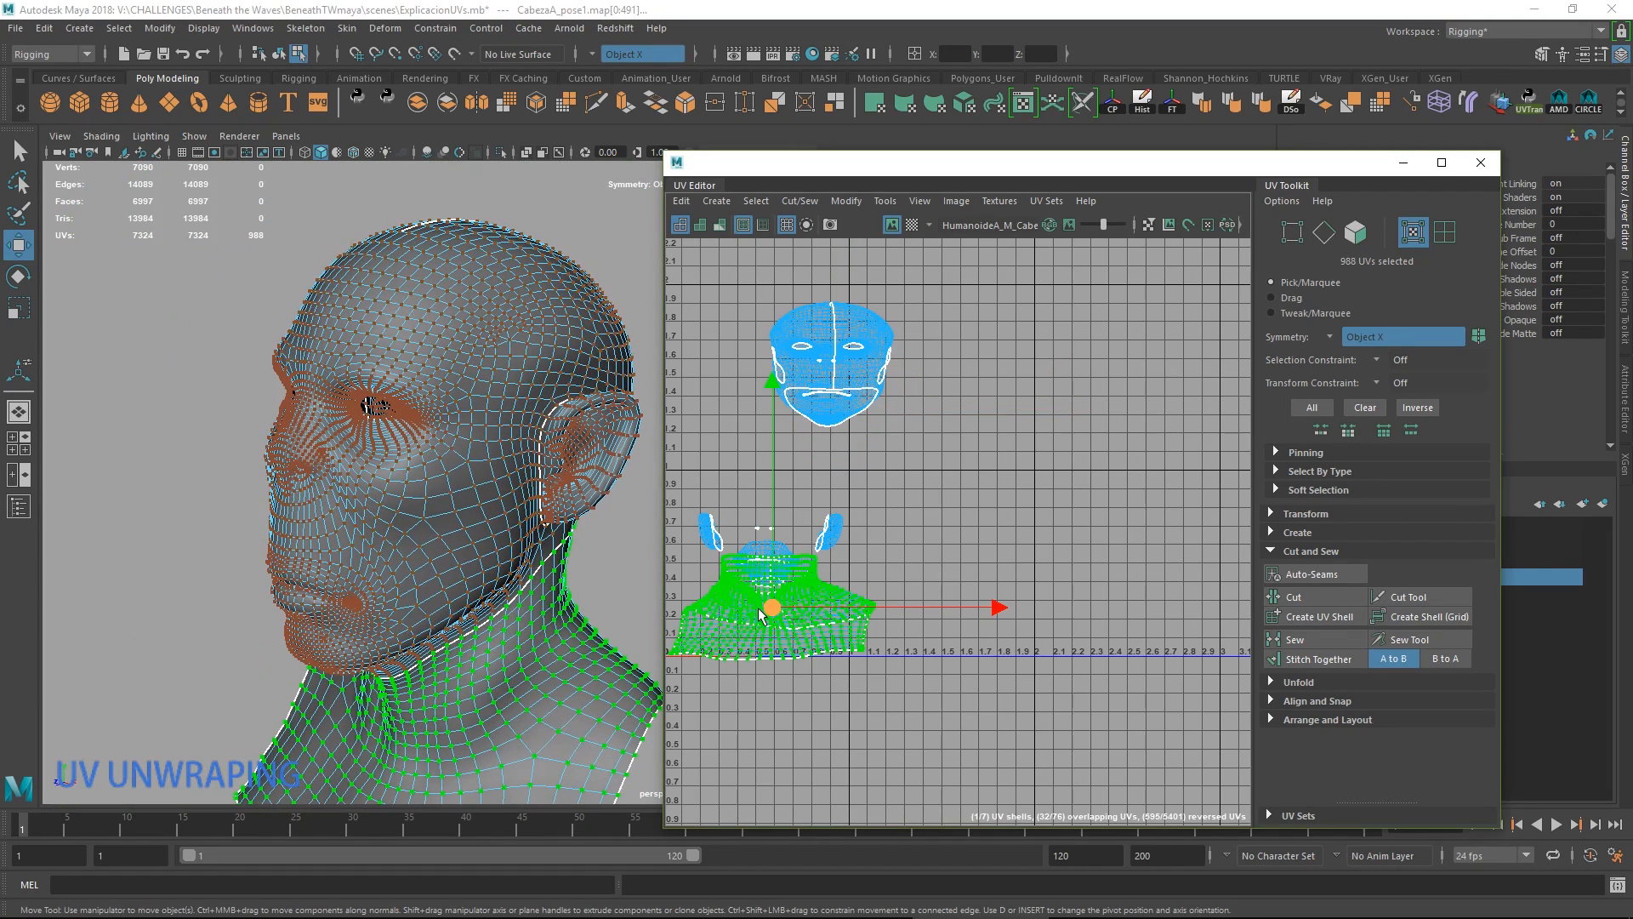
pyautogui.moveTo(781, 597); pyautogui.dragTo(1024, 470)
pyautogui.click(774, 575)
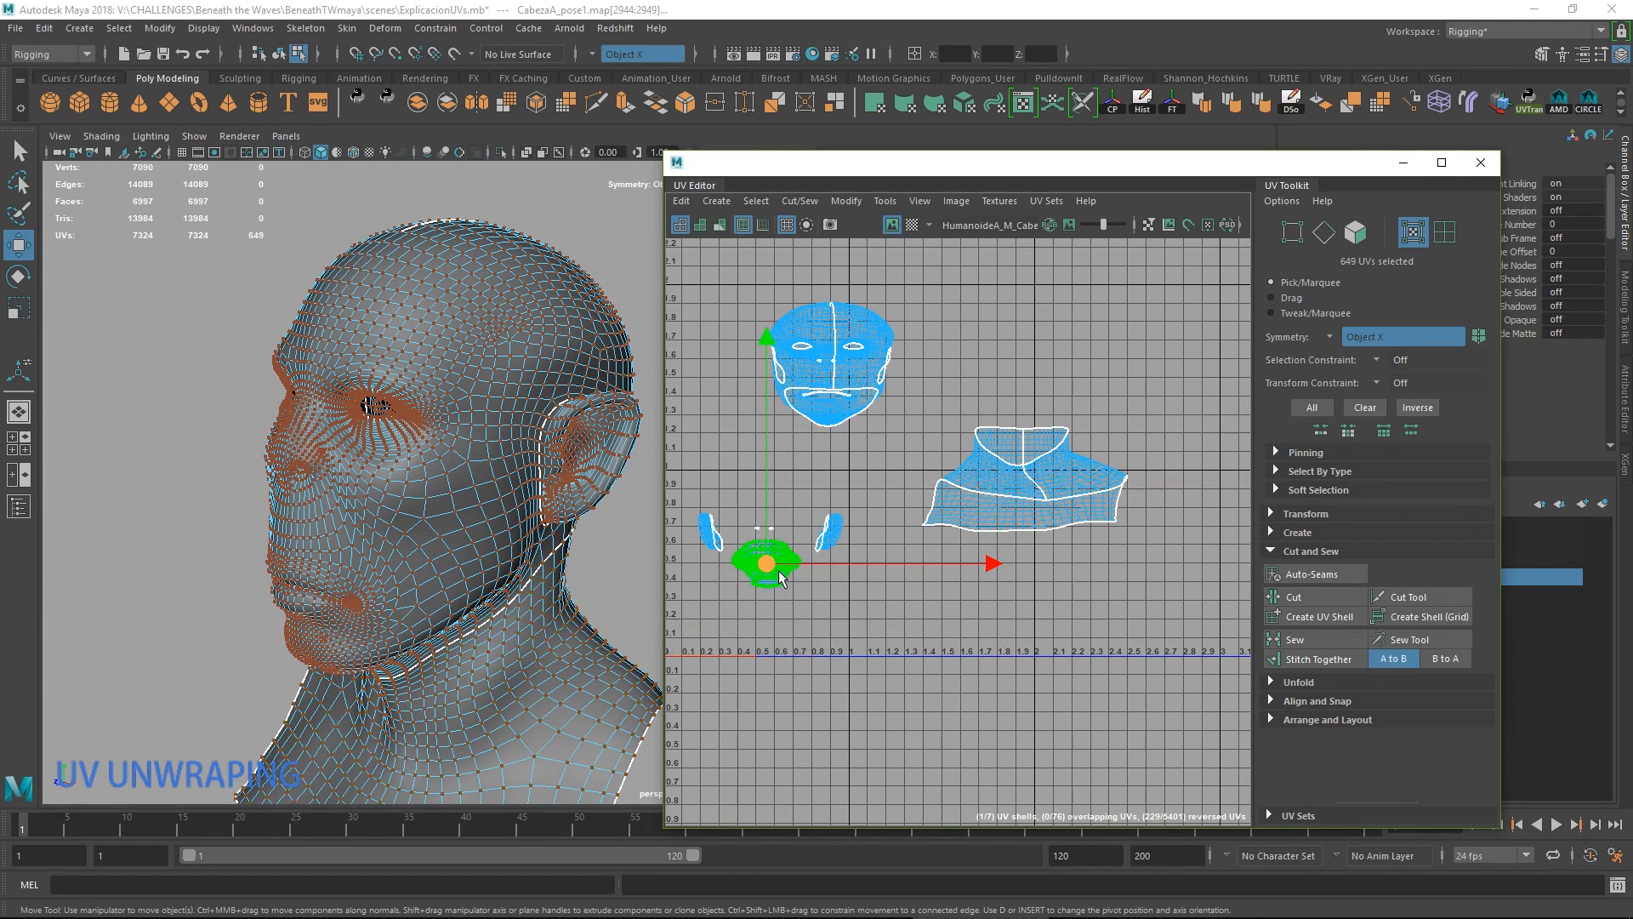
pyautogui.moveTo(774, 575); pyautogui.dragTo(855, 701)
# Move the two ear UV shells up beneath the face shell.
pyautogui.click(832, 532)
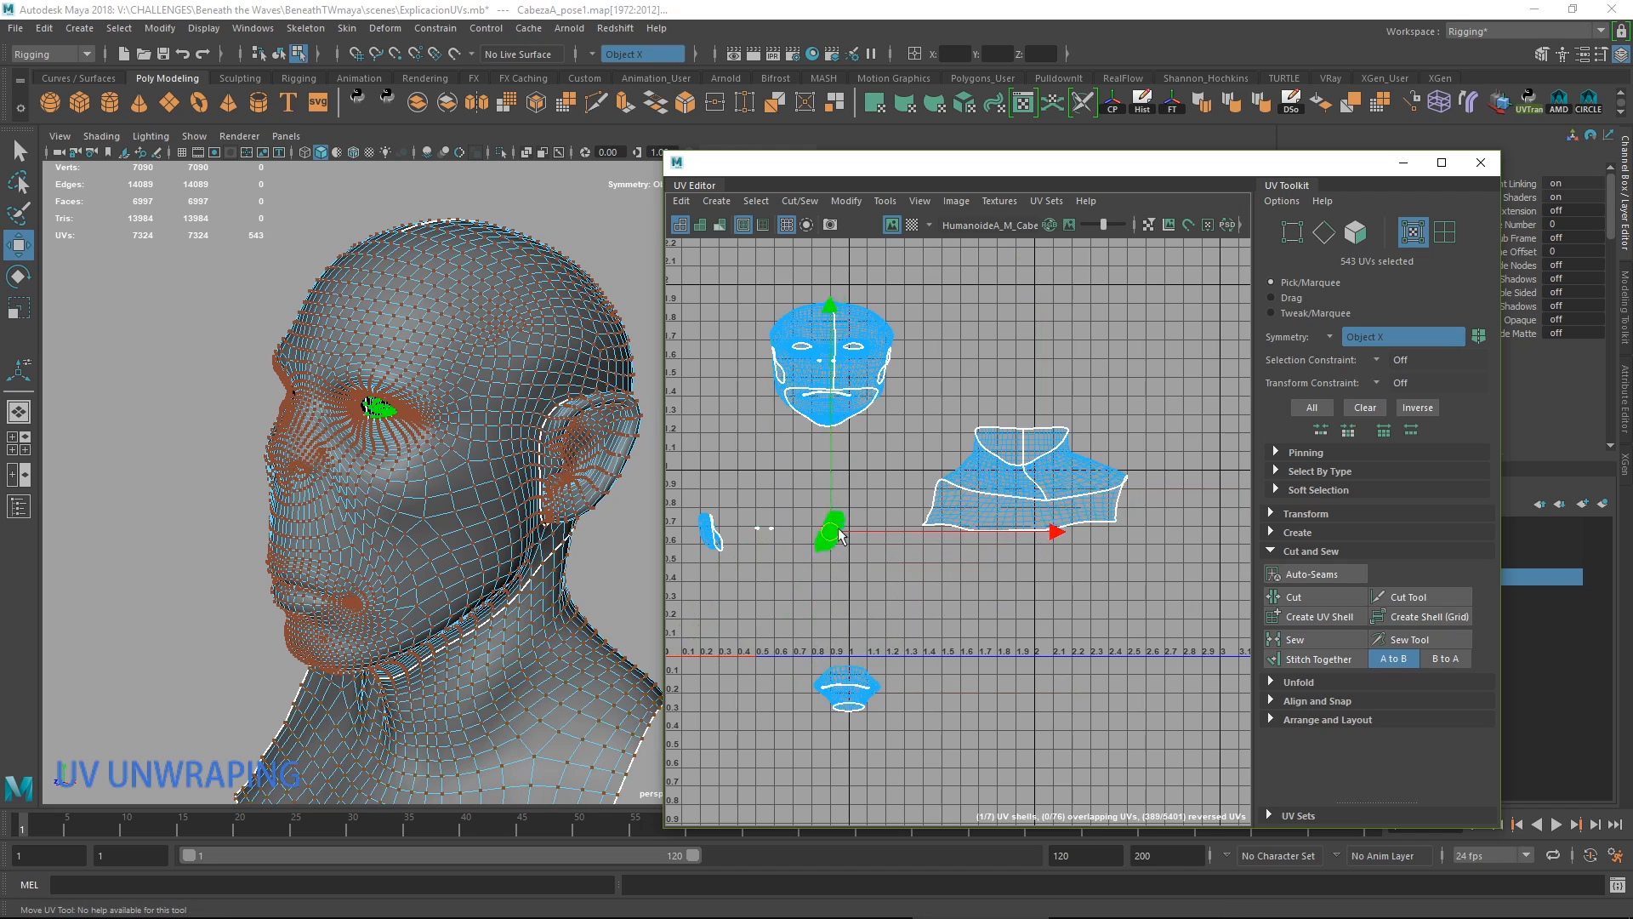
pyautogui.click(713, 548)
pyautogui.moveTo(713, 549); pyautogui.dragTo(780, 494)
# Switch to edge components, pick an edge on the mouth cavity's inner wall and frame the view on it.
pyautogui.keyDown('alt'); pyautogui.moveTo(272, 557); pyautogui.dragTo(329, 559); pyautogui.keyUp('alt')
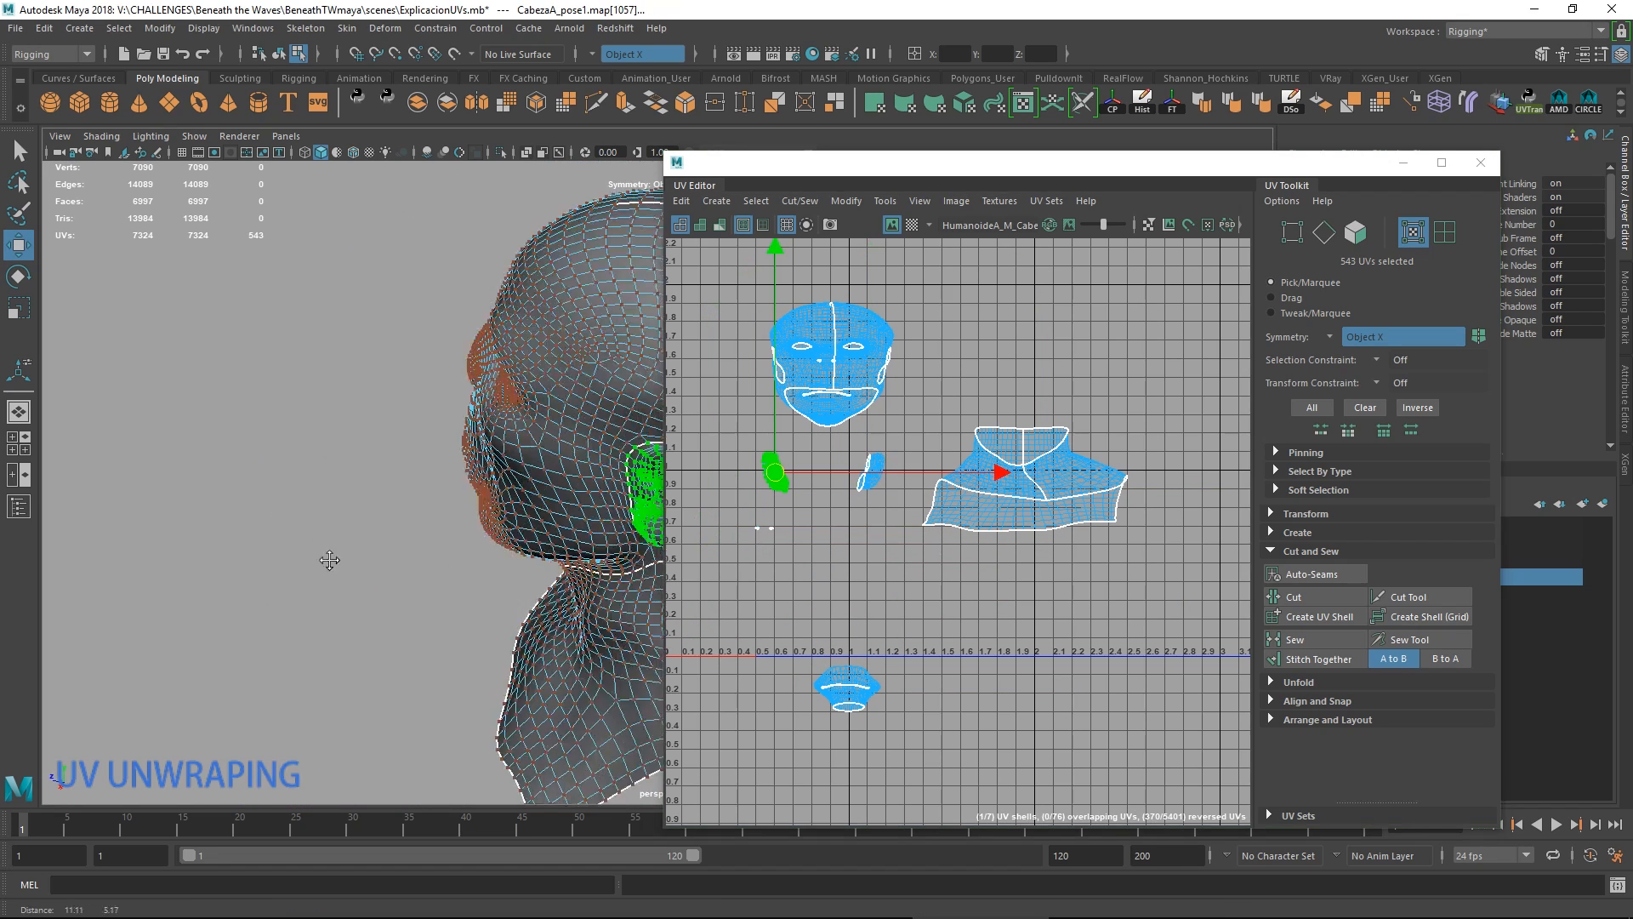
pyautogui.keyDown('alt'); pyautogui.moveTo(329, 560); pyautogui.dragTo(311, 593, button='middle'); pyautogui.keyUp('alt')
pyautogui.moveTo(387, 489); pyautogui.dragTo(390, 369, button='right')
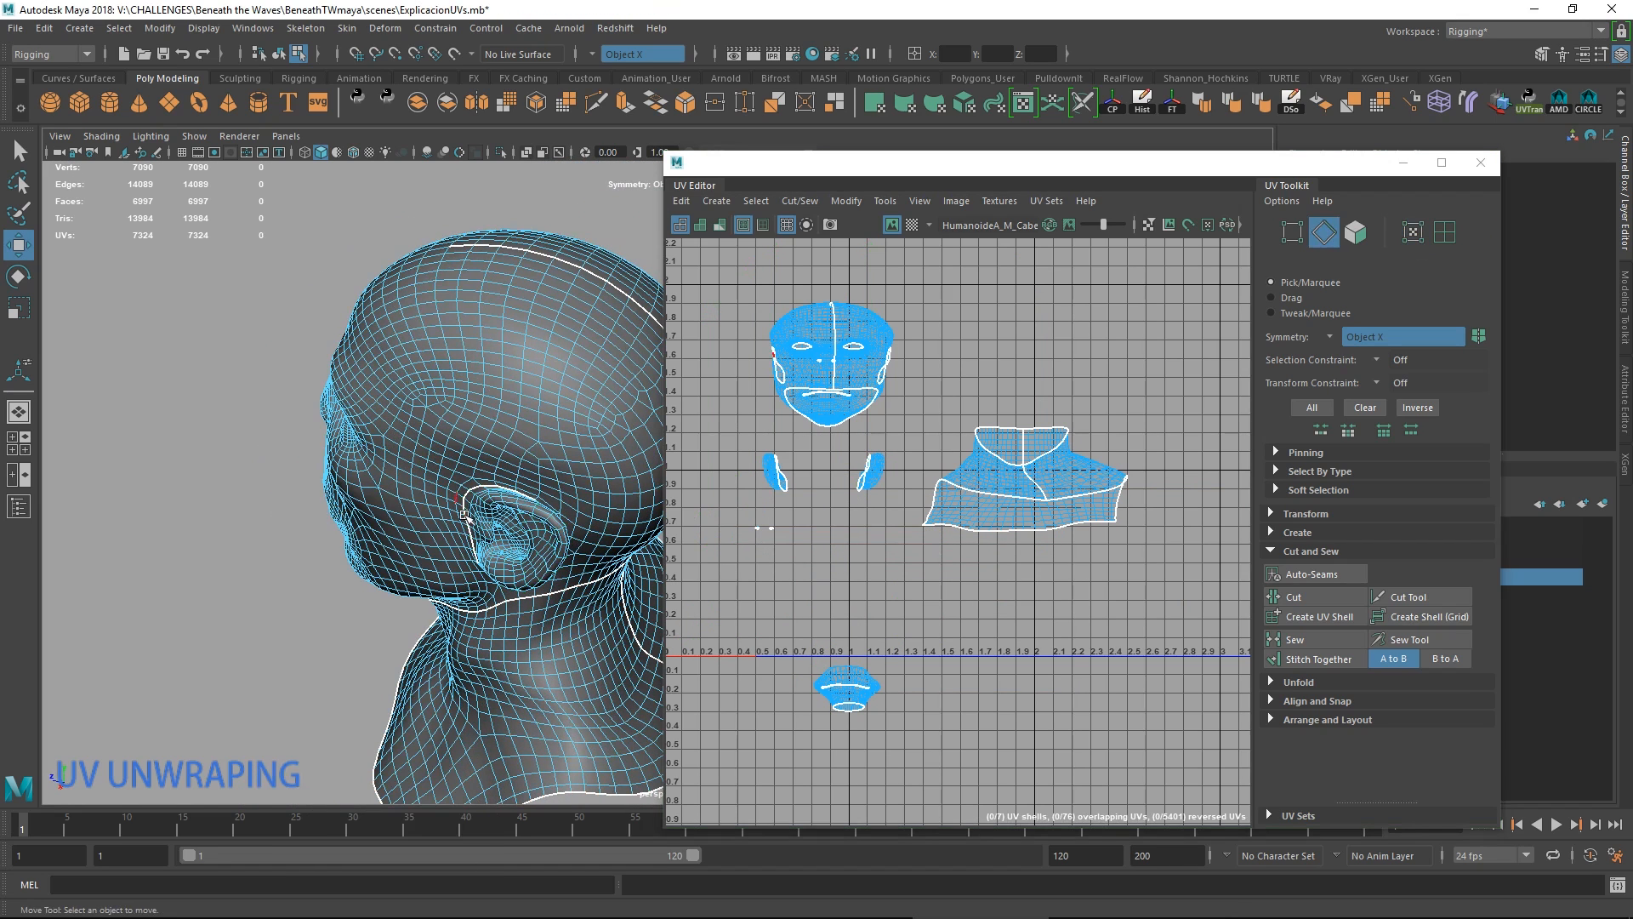
pyautogui.keyDown('alt'); pyautogui.moveTo(660, 672); pyautogui.dragTo(536, 539); pyautogui.keyUp('alt')
pyautogui.keyDown('alt'); pyautogui.moveTo(536, 539); pyautogui.dragTo(366, 399, button='middle'); pyautogui.keyUp('alt')
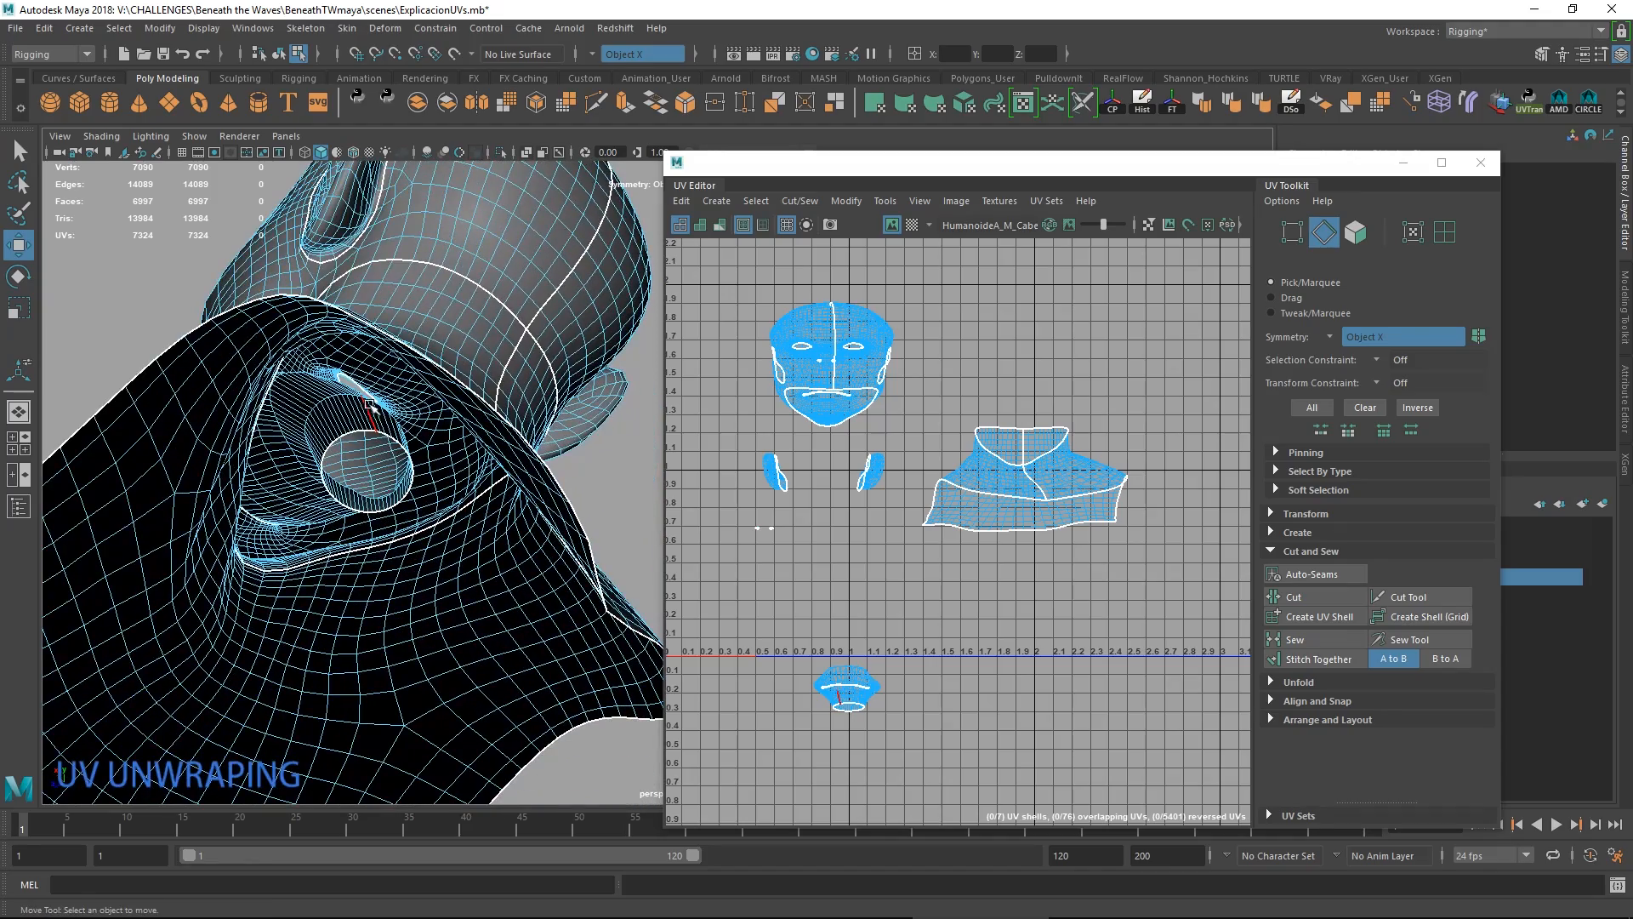
pyautogui.click(327, 402)
pyautogui.press('f')
pyautogui.keyDown('alt'); pyautogui.moveTo(674, 492); pyautogui.dragTo(449, 488, button='middle'); pyautogui.keyUp('alt')
pyautogui.scroll(-4, 556, 473)
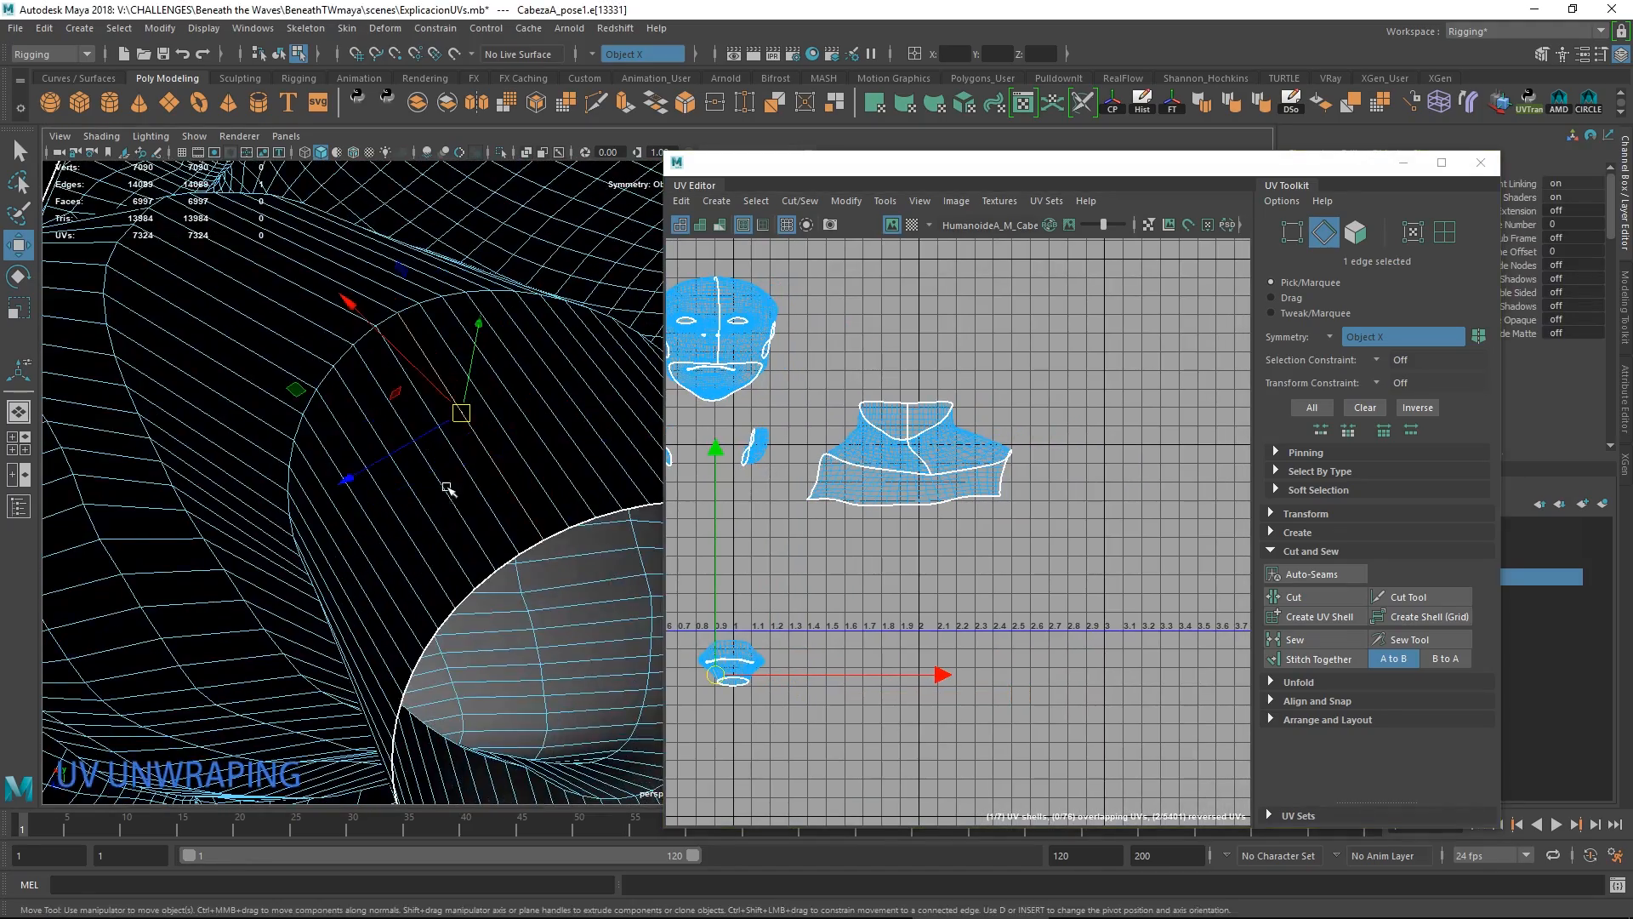
pyautogui.keyDown('alt'); pyautogui.moveTo(448, 489); pyautogui.dragTo(396, 414); pyautogui.keyUp('alt')
pyautogui.keyDown('alt'); pyautogui.moveTo(386, 340); pyautogui.dragTo(331, 523, button='middle'); pyautogui.keyUp('alt')
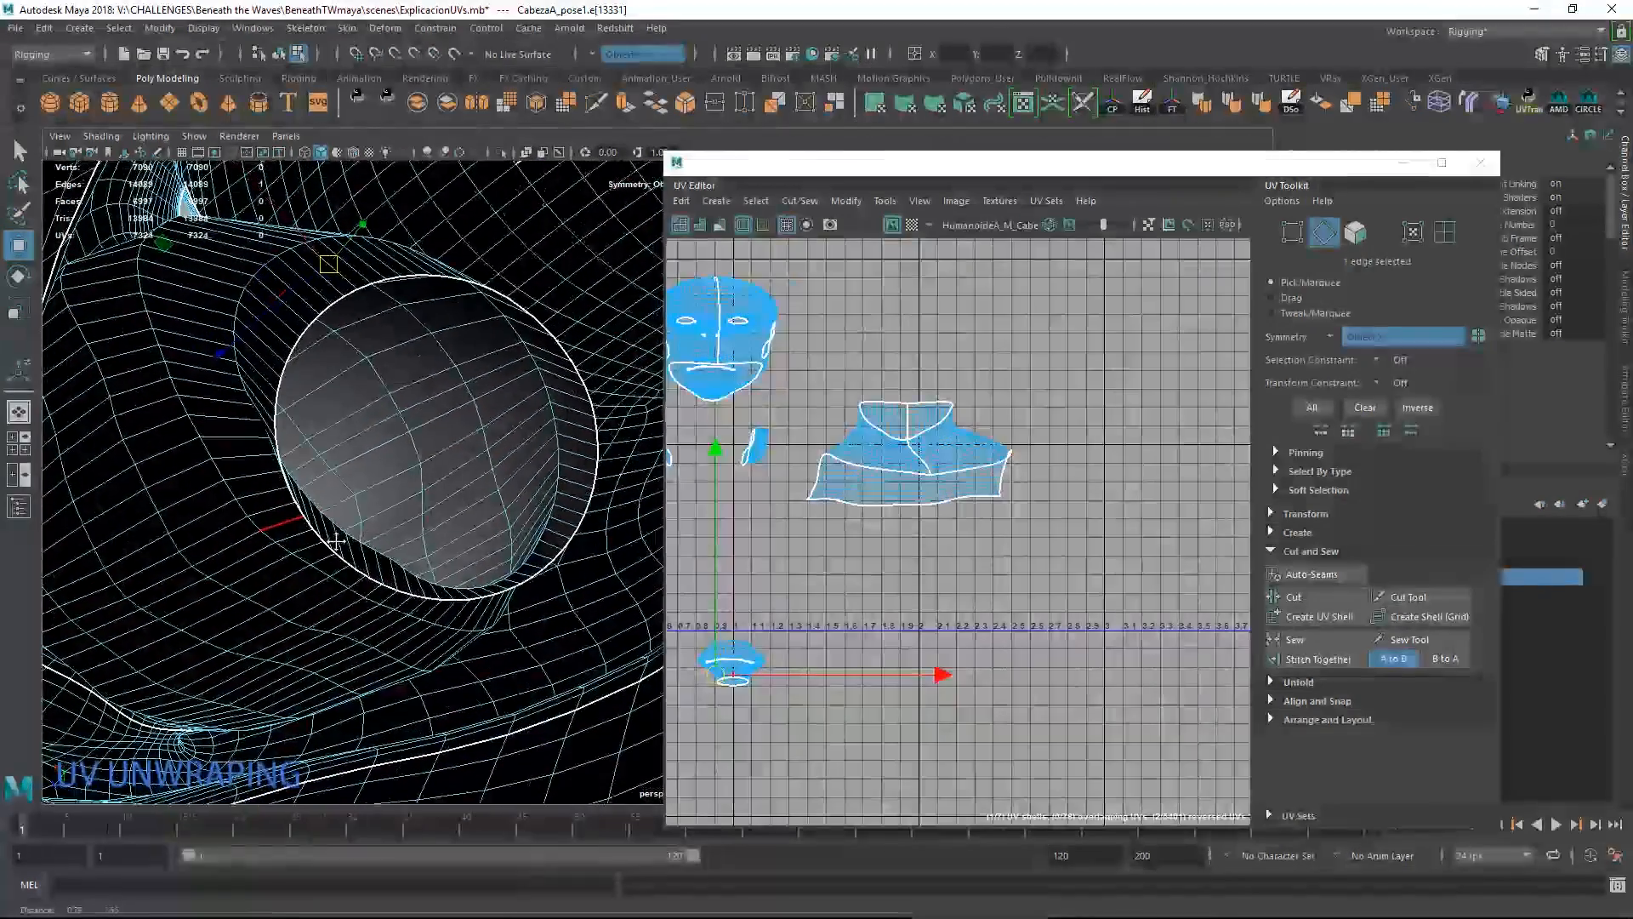
# Toggle to object mode and back to edges, select the edge loop at the mouth cavity's rear opening and frame it.
pyautogui.moveTo(383, 456); pyautogui.dragTo(411, 375, button='right')
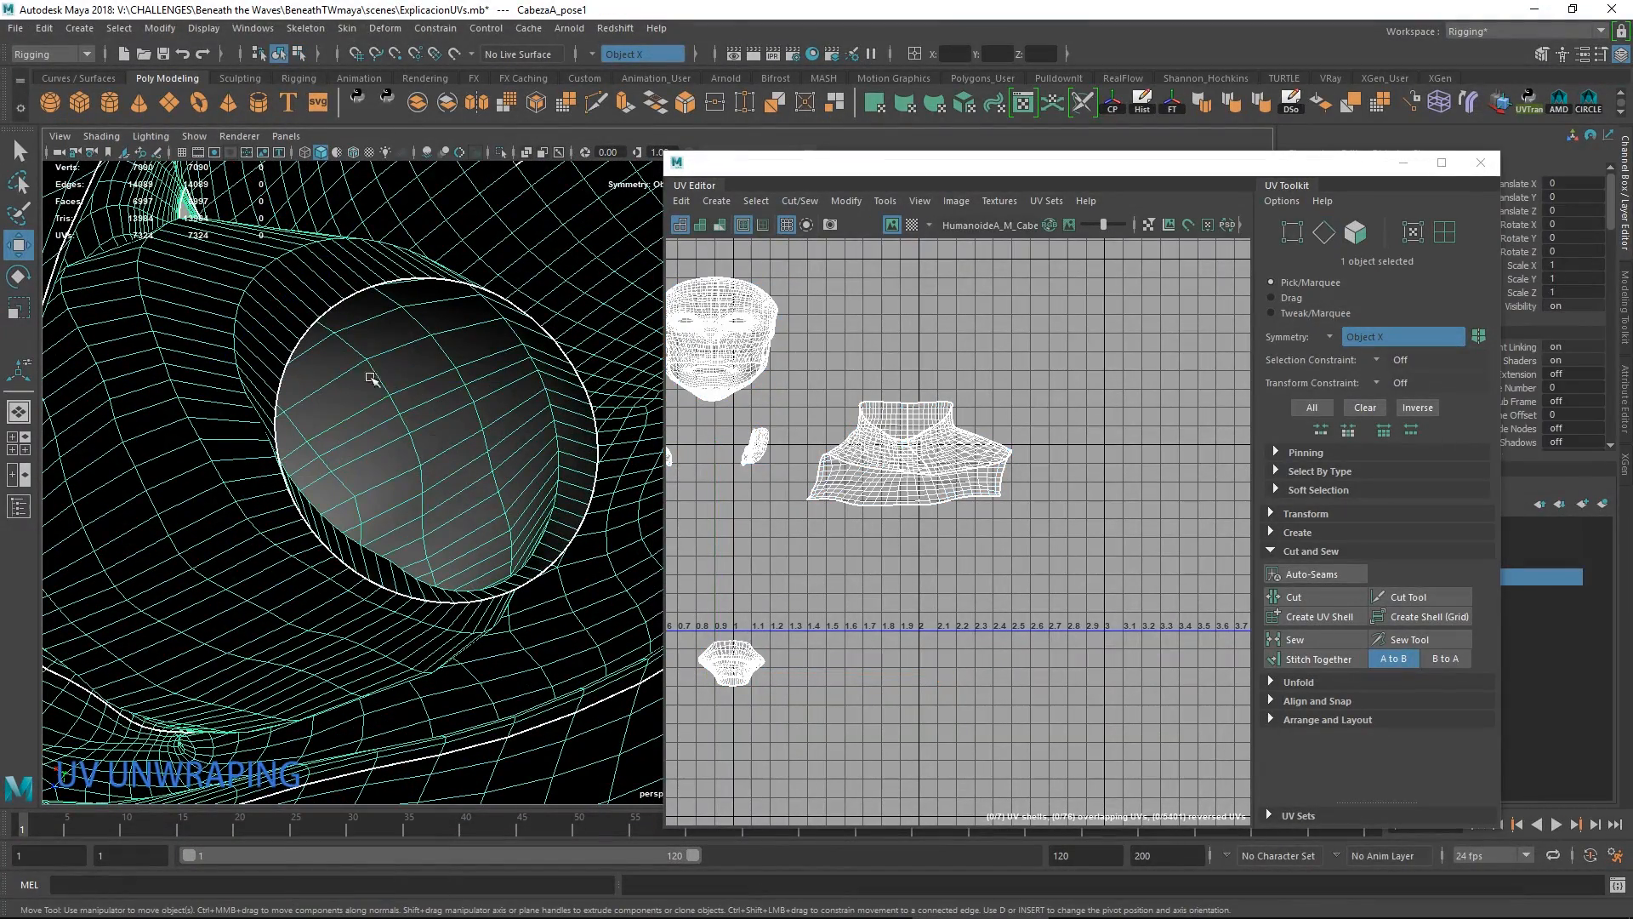
pyautogui.keyDown('alt'); pyautogui.moveTo(371, 377); pyautogui.dragTo(383, 453); pyautogui.keyUp('alt')
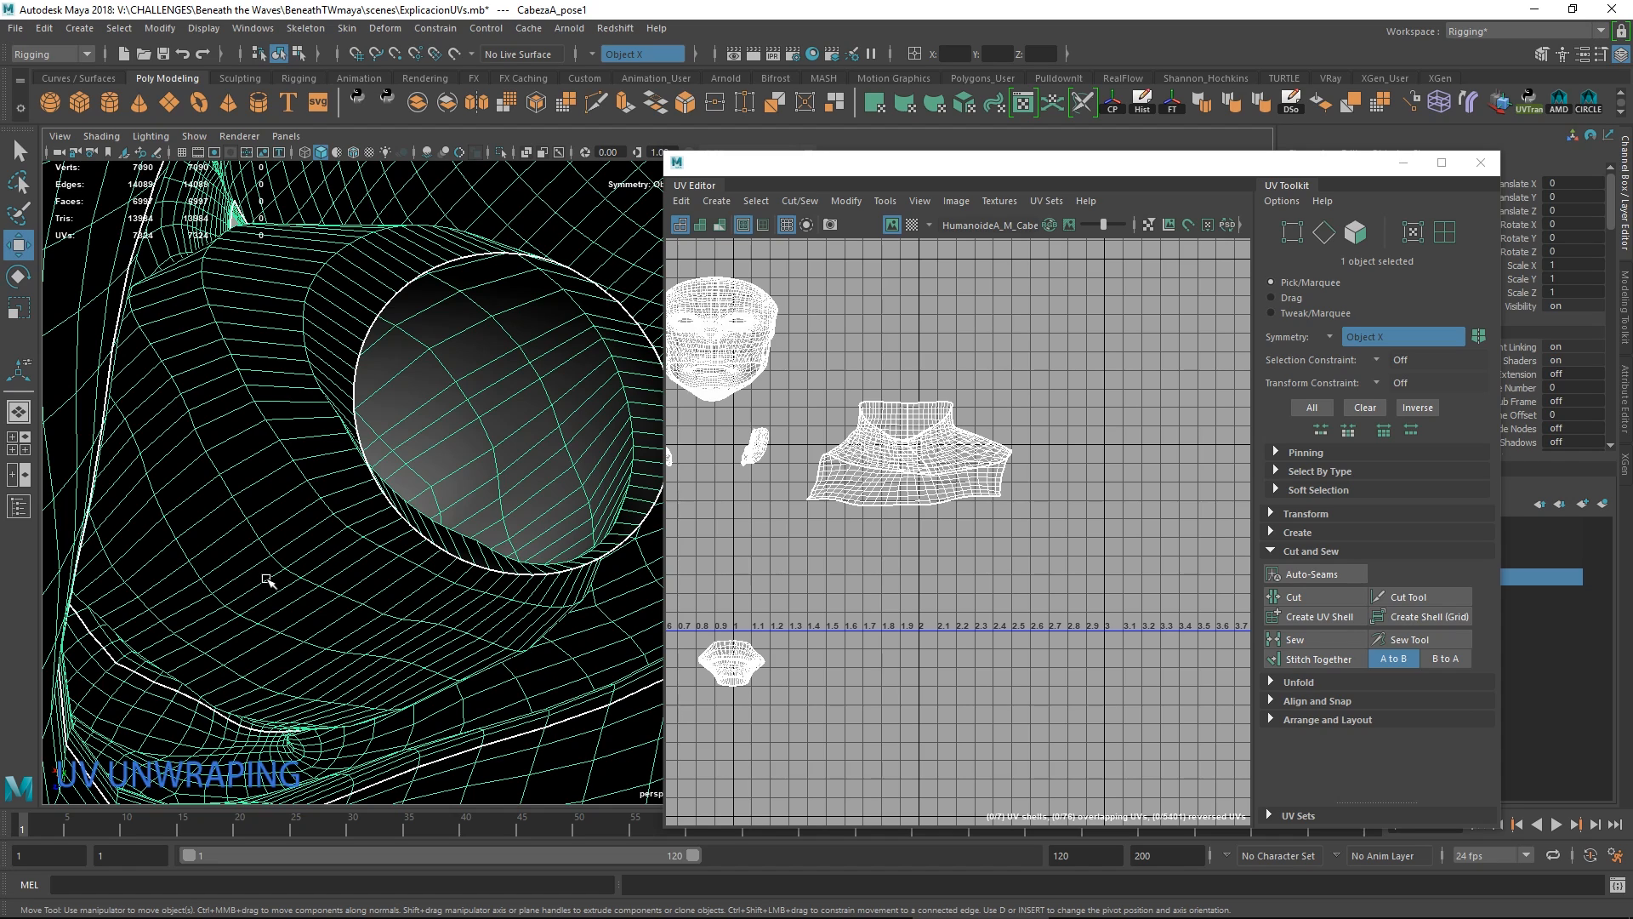
pyautogui.moveTo(213, 411); pyautogui.dragTo(209, 451, button='right')
pyautogui.moveTo(217, 368); pyautogui.dragTo(217, 368, button='right')
pyautogui.click(356, 509)
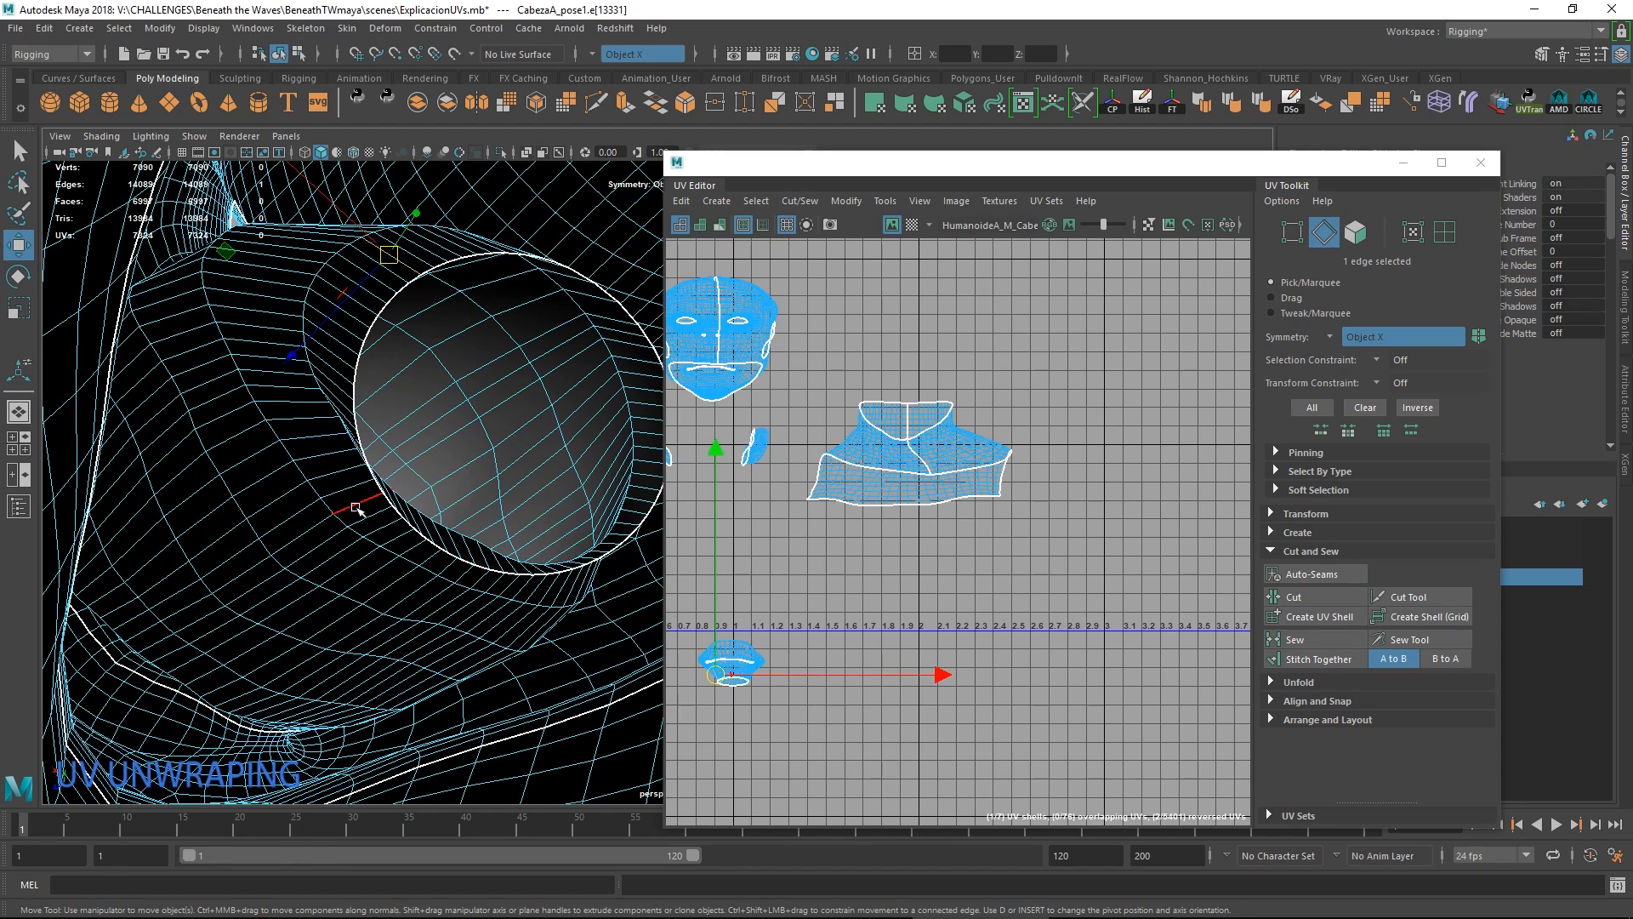
pyautogui.doubleClick(371, 518)
pyautogui.press('f')
pyautogui.keyDown('alt'); pyautogui.moveTo(368, 524); pyautogui.dragTo(634, 569); pyautogui.keyUp('alt')
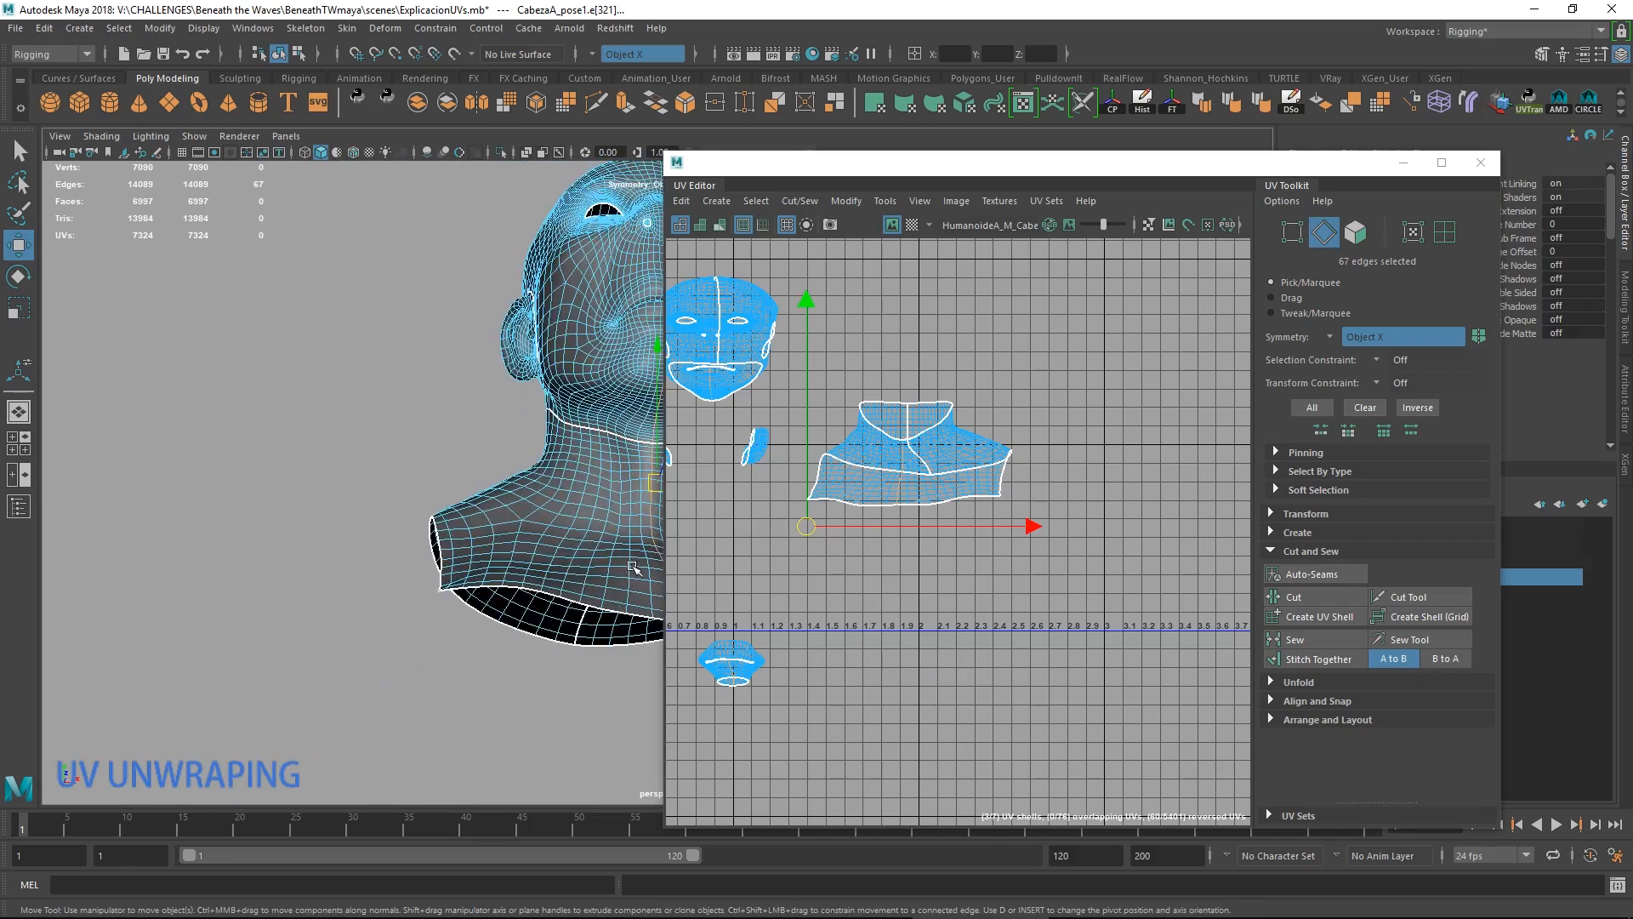
pyautogui.keyDown('alt'); pyautogui.moveTo(635, 569); pyautogui.dragTo(406, 609, button='middle'); pyautogui.keyUp('alt')
pyautogui.keyDown('alt'); pyautogui.moveTo(465, 534); pyautogui.dragTo(474, 565); pyautogui.keyUp('alt')
pyautogui.keyDown('alt'); pyautogui.moveTo(474, 564); pyautogui.dragTo(521, 649, button='middle'); pyautogui.keyUp('alt')
pyautogui.keyDown('alt'); pyautogui.moveTo(522, 649); pyautogui.dragTo(303, 576); pyautogui.keyUp('alt')
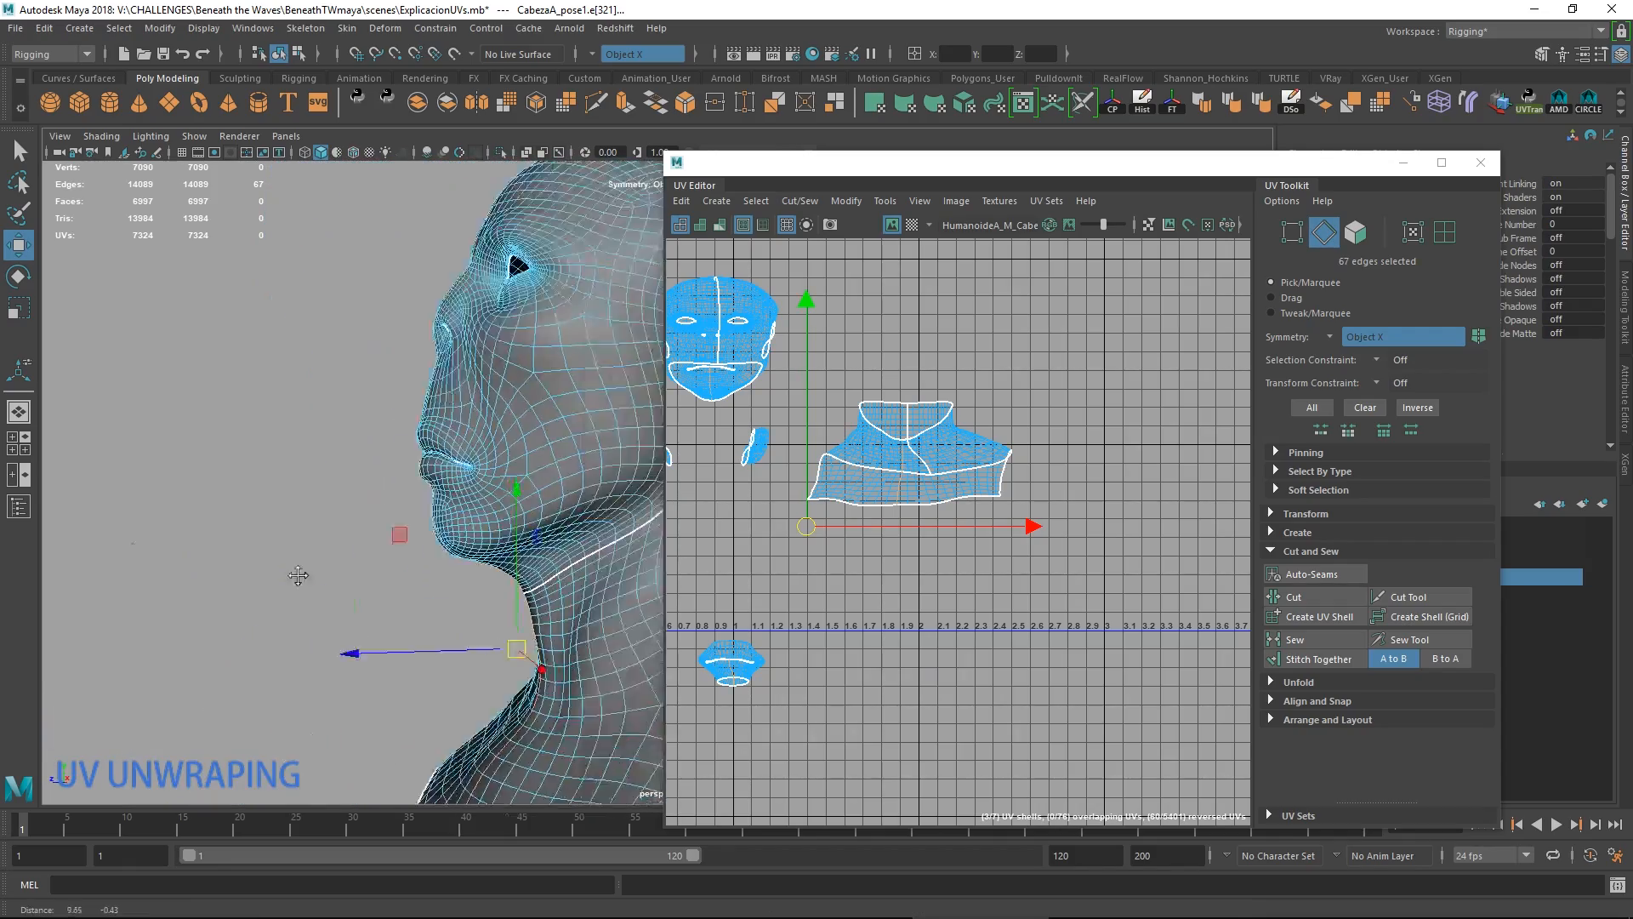
# Deselect the part of the selected edge loop that lies on the neck UV shell.
pyautogui.press('f')
pyautogui.keyDown('alt'); pyautogui.moveTo(566, 590); pyautogui.dragTo(379, 508); pyautogui.keyUp('alt')
pyautogui.keyDown('alt'); pyautogui.moveTo(575, 520); pyautogui.dragTo(207, 629, button='middle'); pyautogui.keyUp('alt')
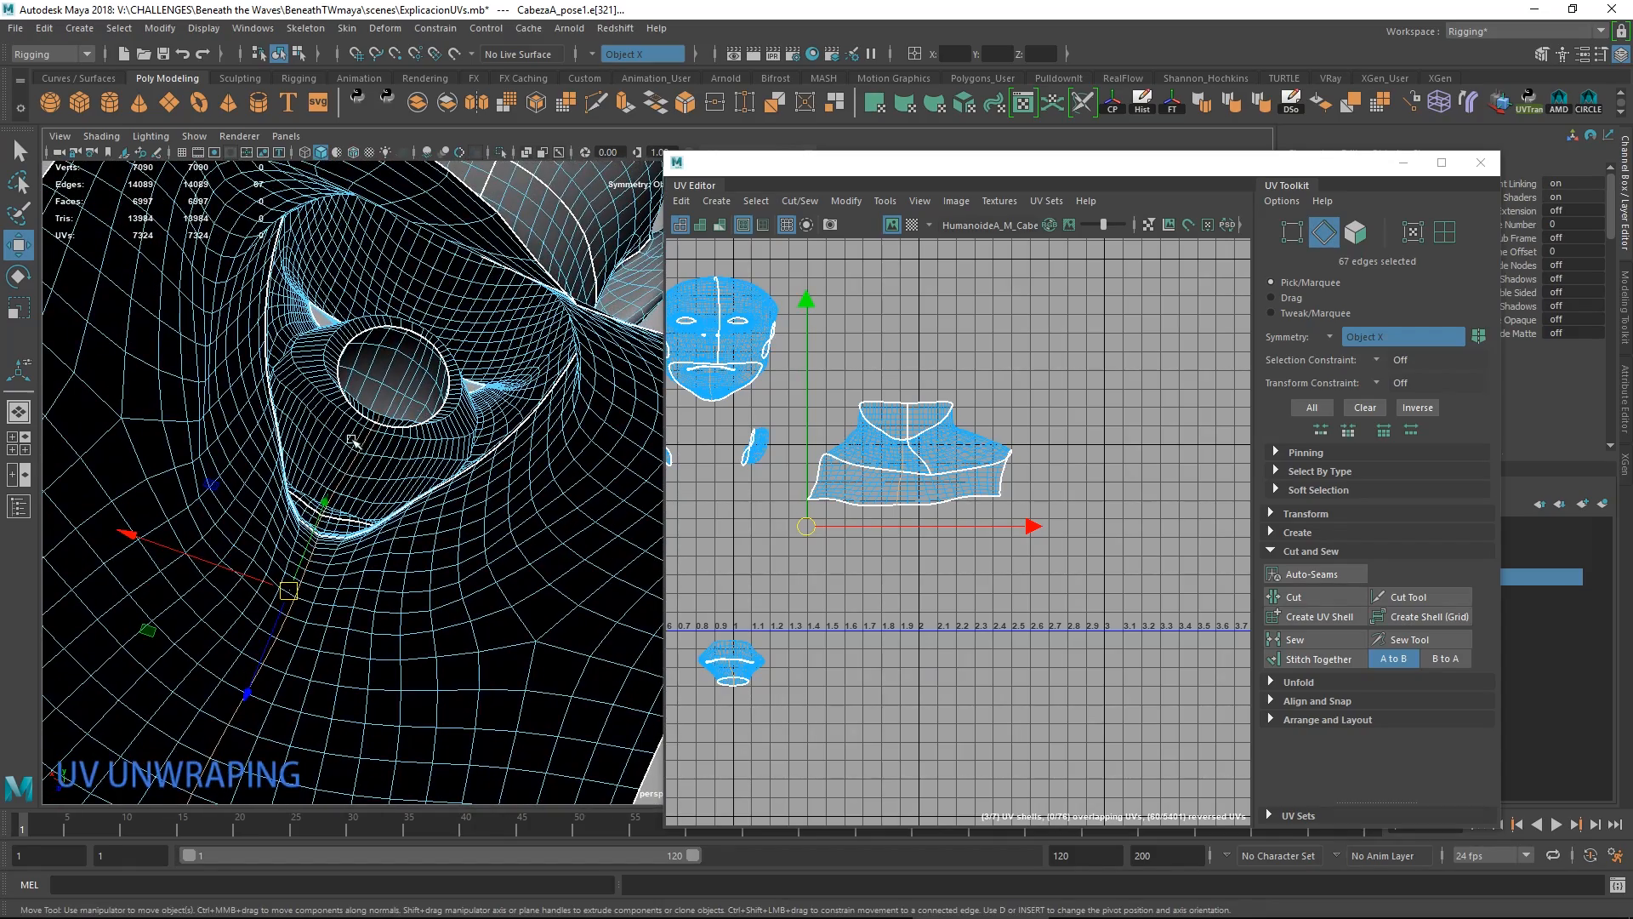
pyautogui.keyDown('alt'); pyautogui.moveTo(453, 575); pyautogui.dragTo(565, 554); pyautogui.keyUp('alt')
pyautogui.keyDown('alt'); pyautogui.moveTo(565, 554); pyautogui.dragTo(430, 611, button='middle'); pyautogui.keyUp('alt')
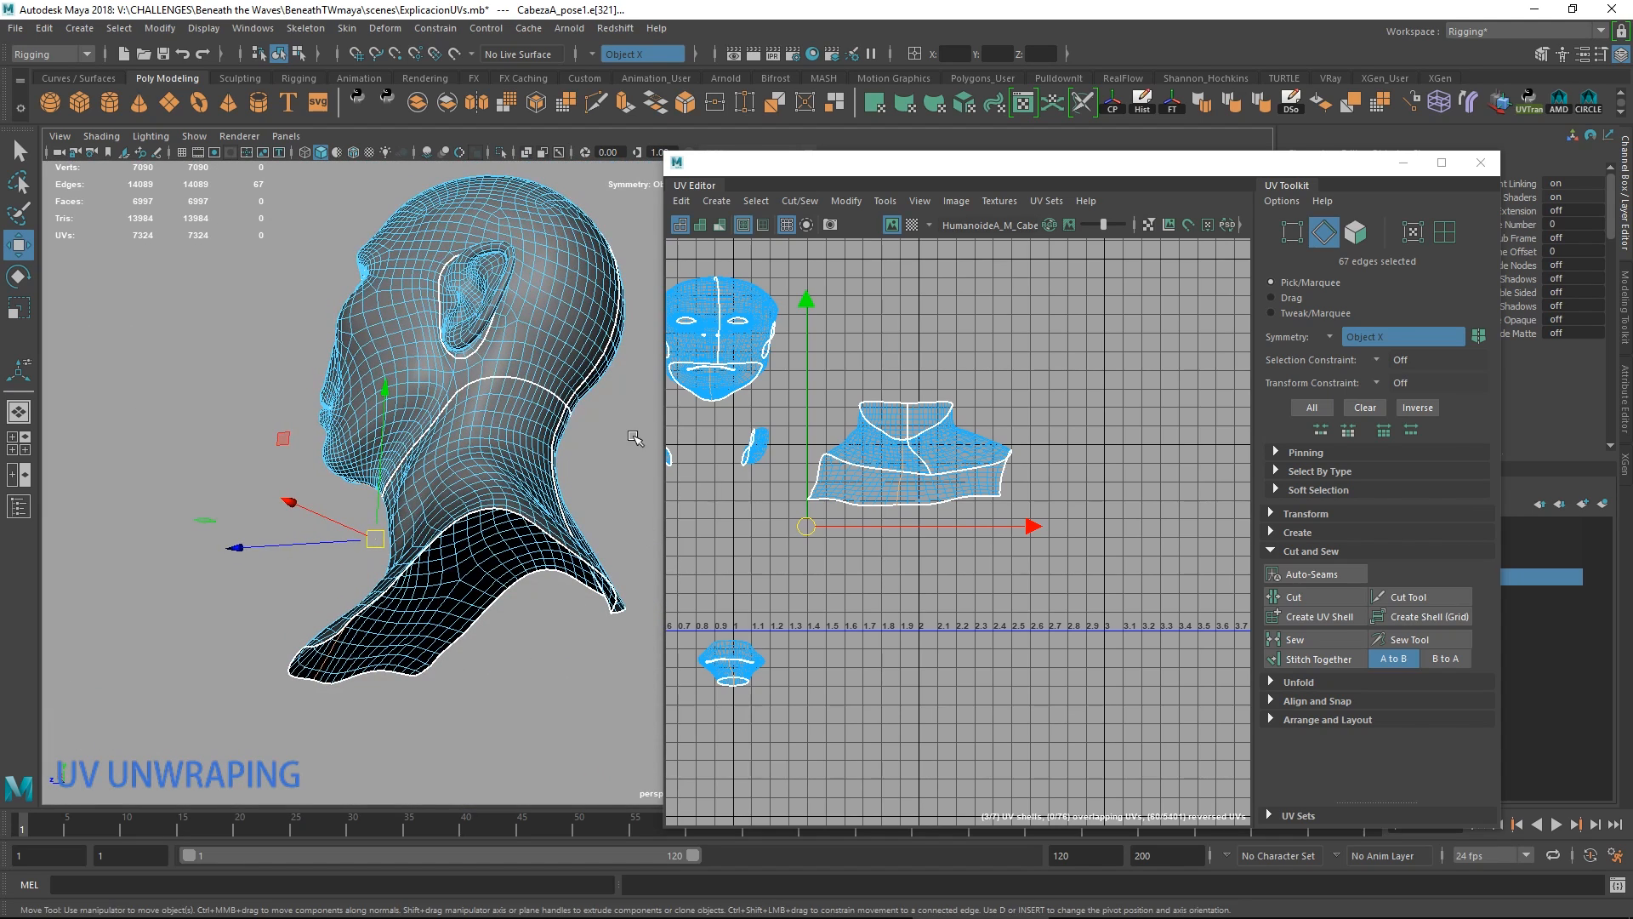
pyautogui.keyDown('alt'); pyautogui.moveTo(939, 467); pyautogui.dragTo(1008, 448, button='middle'); pyautogui.keyUp('alt')
pyautogui.keyDown('alt'); pyautogui.moveTo(799, 587); pyautogui.dragTo(860, 587, button='right'); pyautogui.keyUp('alt')
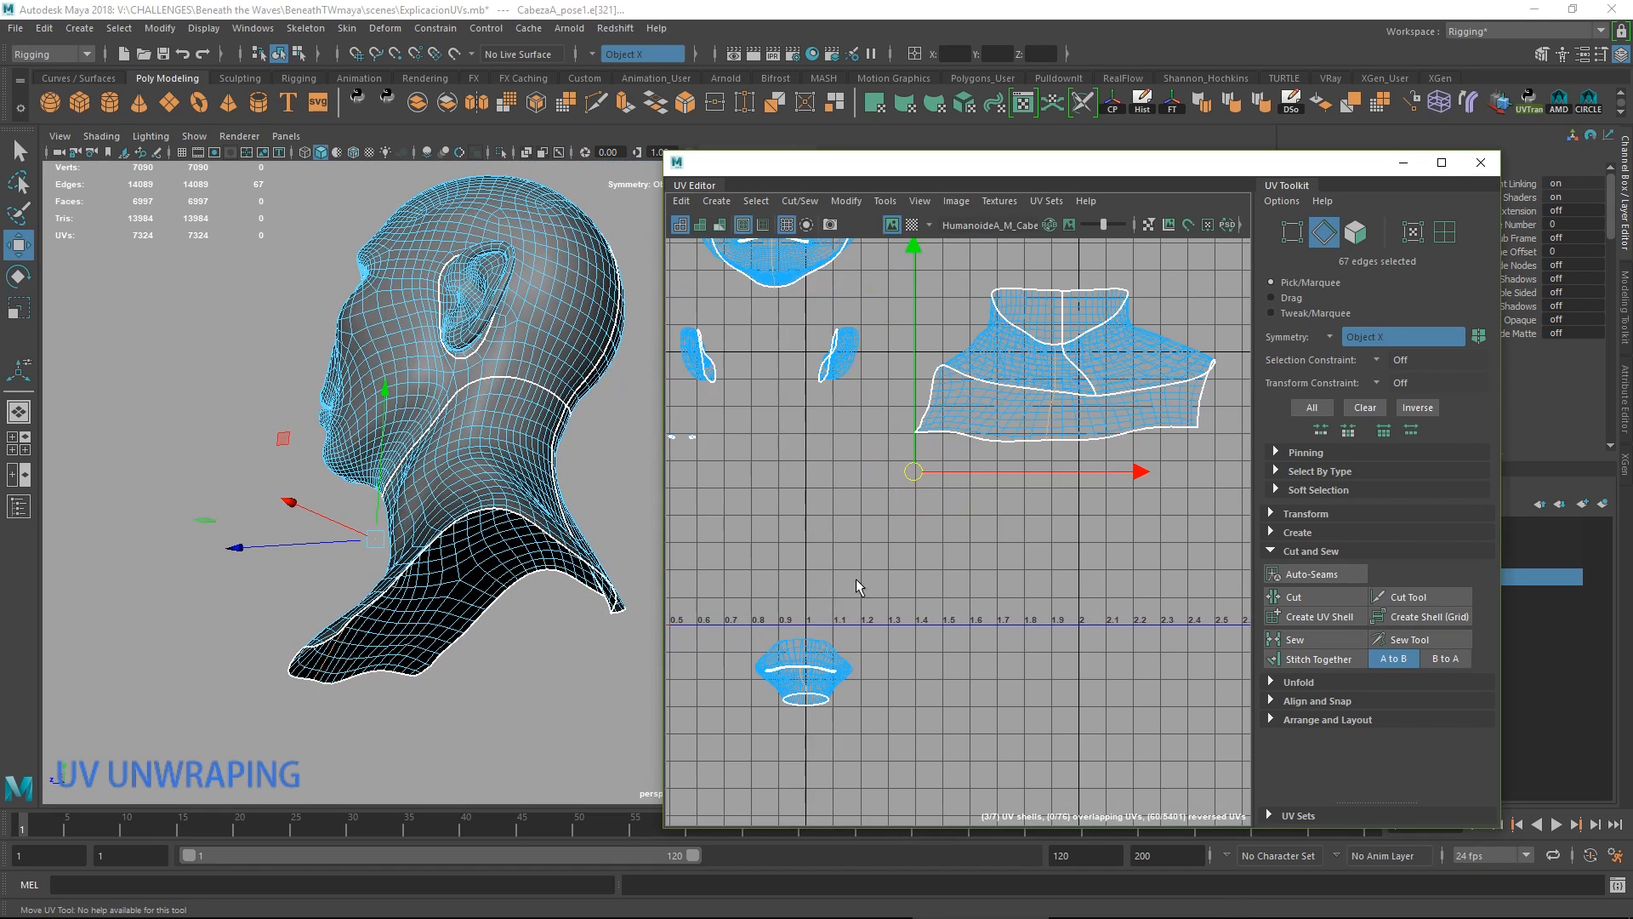
pyautogui.keyDown('alt'); pyautogui.moveTo(860, 587); pyautogui.dragTo(788, 650, button='middle'); pyautogui.keyUp('alt')
pyautogui.press('q')
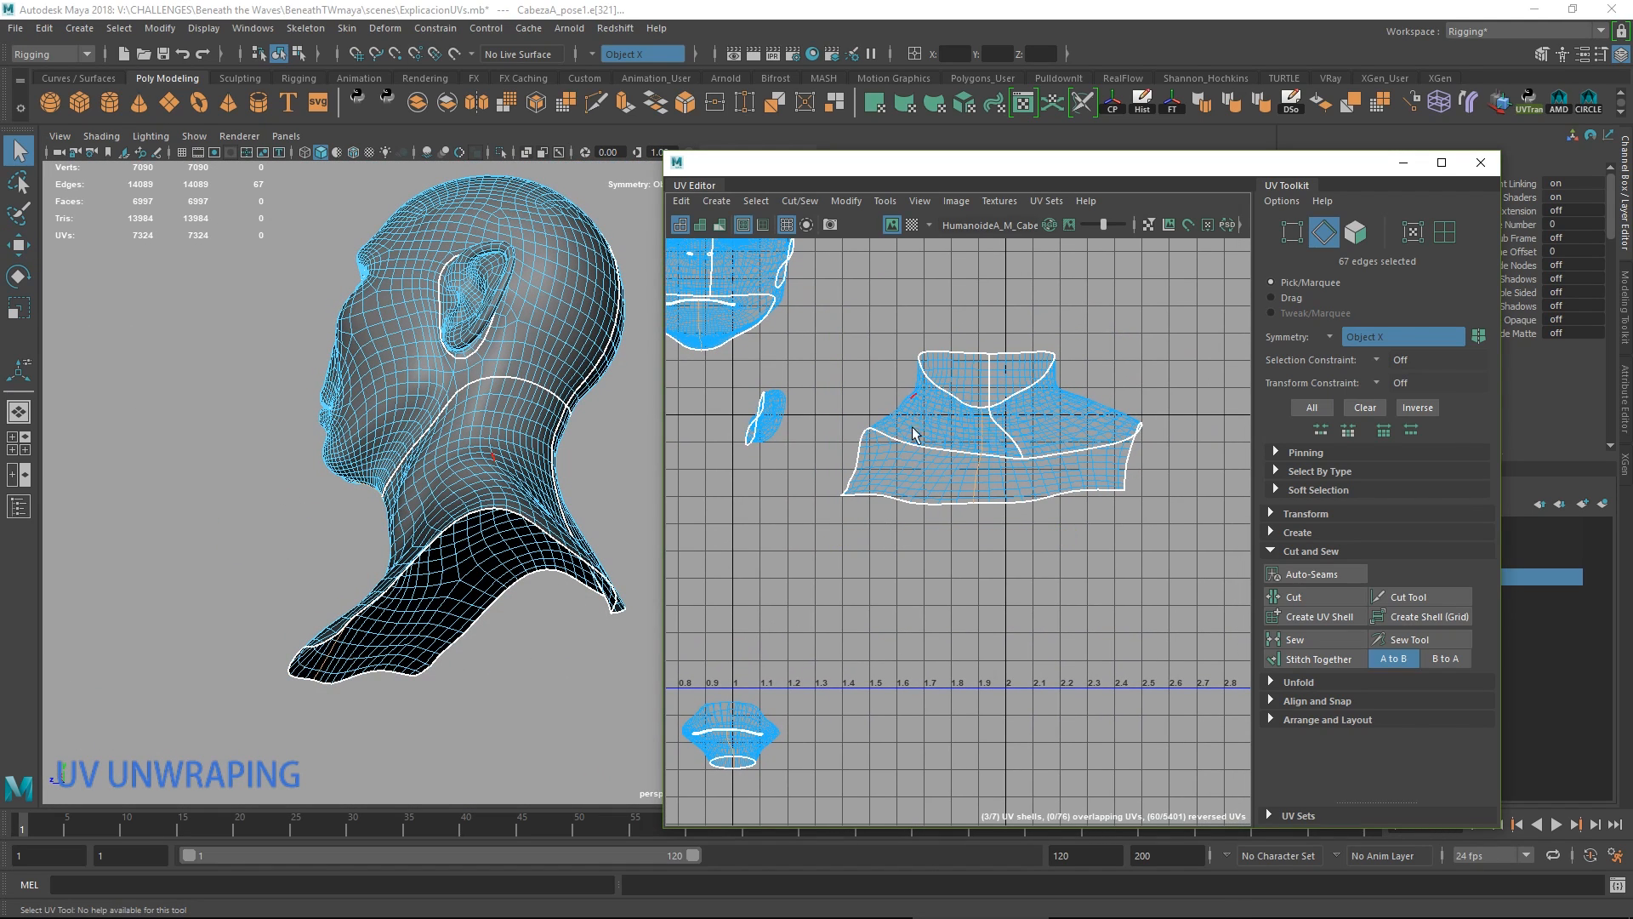
pyautogui.keyDown('alt'); pyautogui.moveTo(974, 445); pyautogui.dragTo(941, 590, button='middle'); pyautogui.keyUp('alt')
pyautogui.keyDown('ctrl'); pyautogui.moveTo(907, 502); pyautogui.dragTo(987, 656); pyautogui.keyUp('ctrl')
# Deselect the loop edges on the face UV shell, keeping only those inside the mouth cavity selected.
pyautogui.keyDown('alt'); pyautogui.moveTo(444, 556); pyautogui.dragTo(337, 572); pyautogui.keyUp('alt')
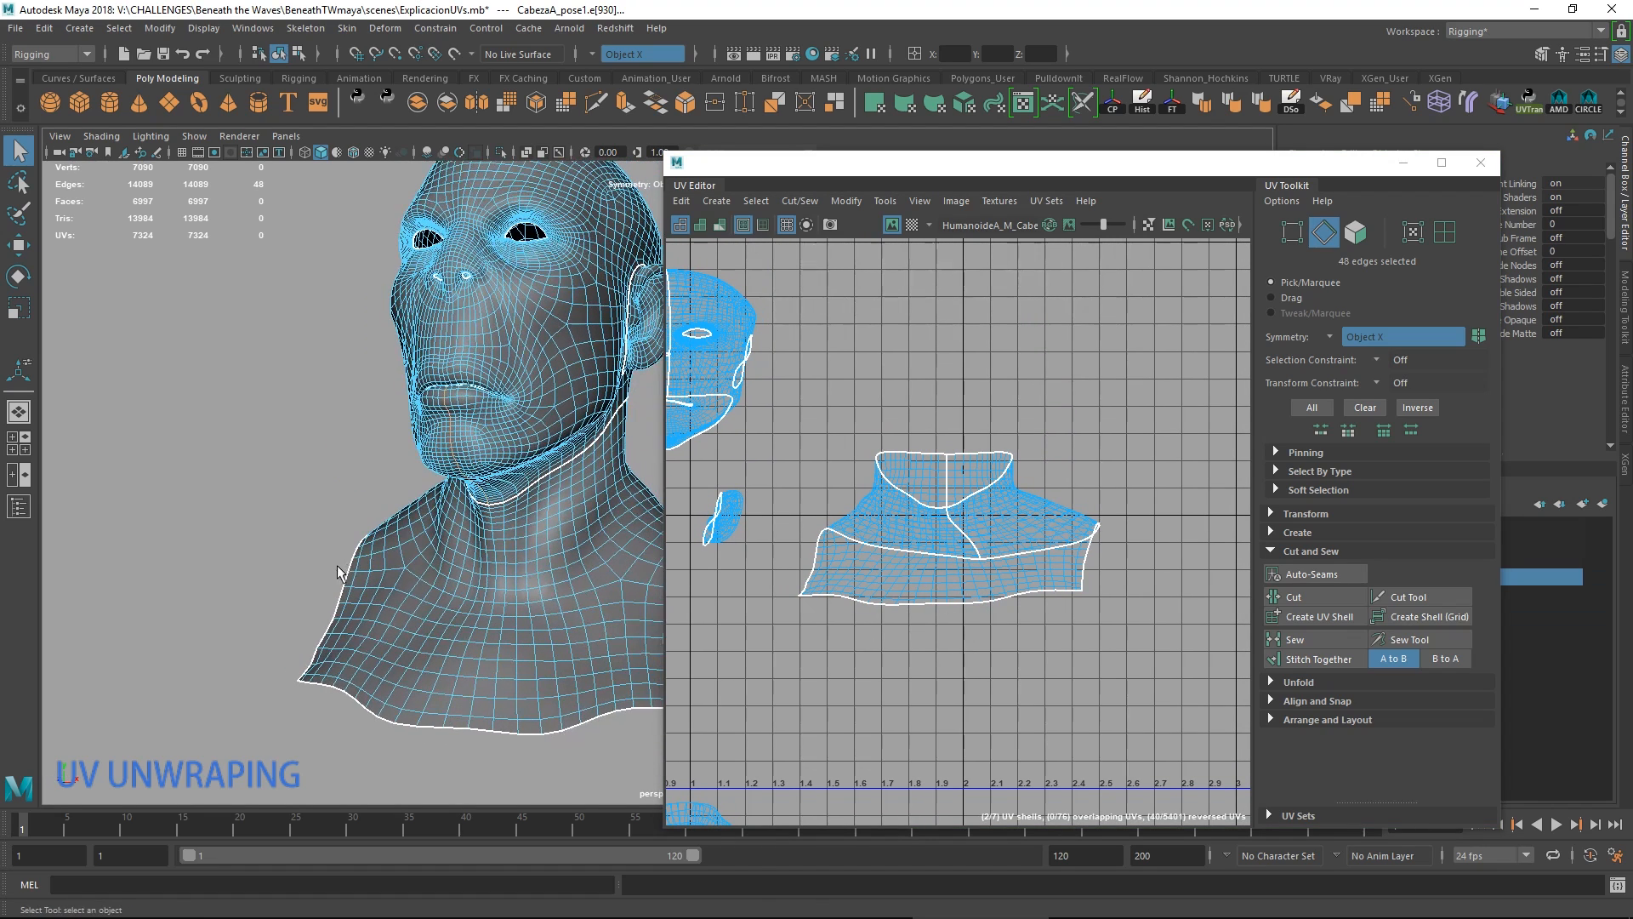
pyautogui.keyDown('alt'); pyautogui.moveTo(980, 451); pyautogui.dragTo(1201, 528, button='middle'); pyautogui.keyUp('alt')
pyautogui.scroll(4, 923, 518)
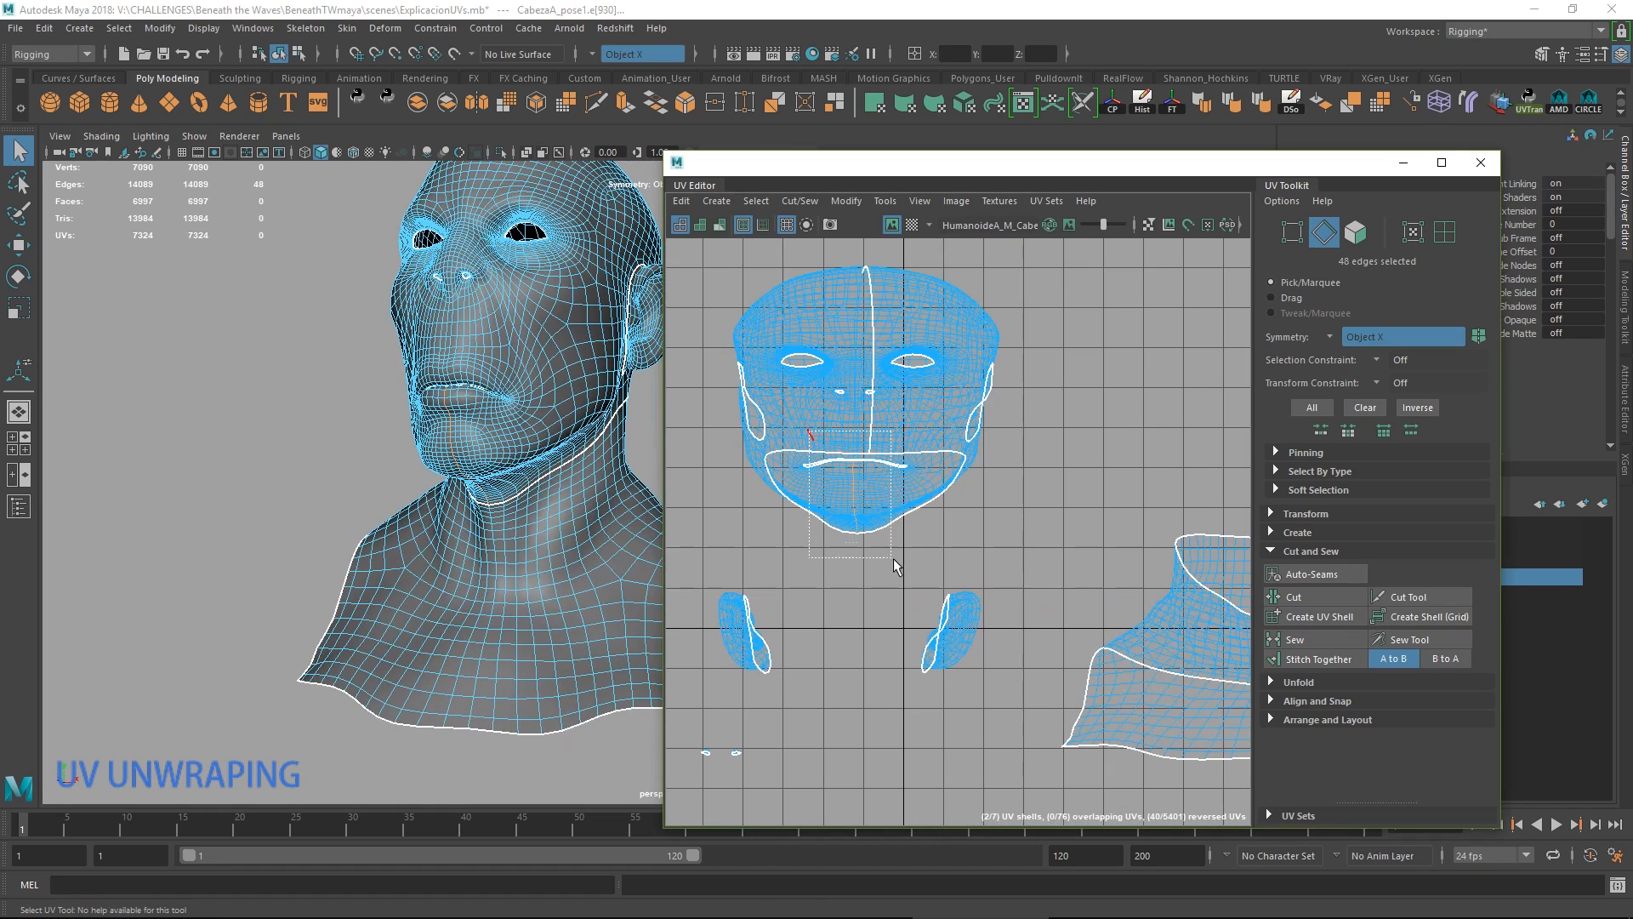
pyautogui.keyDown('alt'); pyautogui.moveTo(358, 547); pyautogui.dragTo(239, 582, button='middle'); pyautogui.keyUp('alt')
pyautogui.keyDown('alt'); pyautogui.moveTo(595, 553); pyautogui.dragTo(485, 561, button='right'); pyautogui.keyUp('alt')
pyautogui.moveTo(485, 562)
pyautogui.keyDown('alt'); pyautogui.mouseDown()
pyautogui.moveTo(503, 569)
pyautogui.moveTo(476, 540)
pyautogui.mouseUp(); pyautogui.keyUp('alt')
pyautogui.keyDown('alt'); pyautogui.moveTo(1059, 661); pyautogui.dragTo(1050, 451, button='middle'); pyautogui.keyUp('alt')
pyautogui.keyDown('alt'); pyautogui.moveTo(1045, 731); pyautogui.dragTo(993, 483, button='middle'); pyautogui.keyUp('alt')
pyautogui.press('w')
pyautogui.scroll(-5, 877, 672)
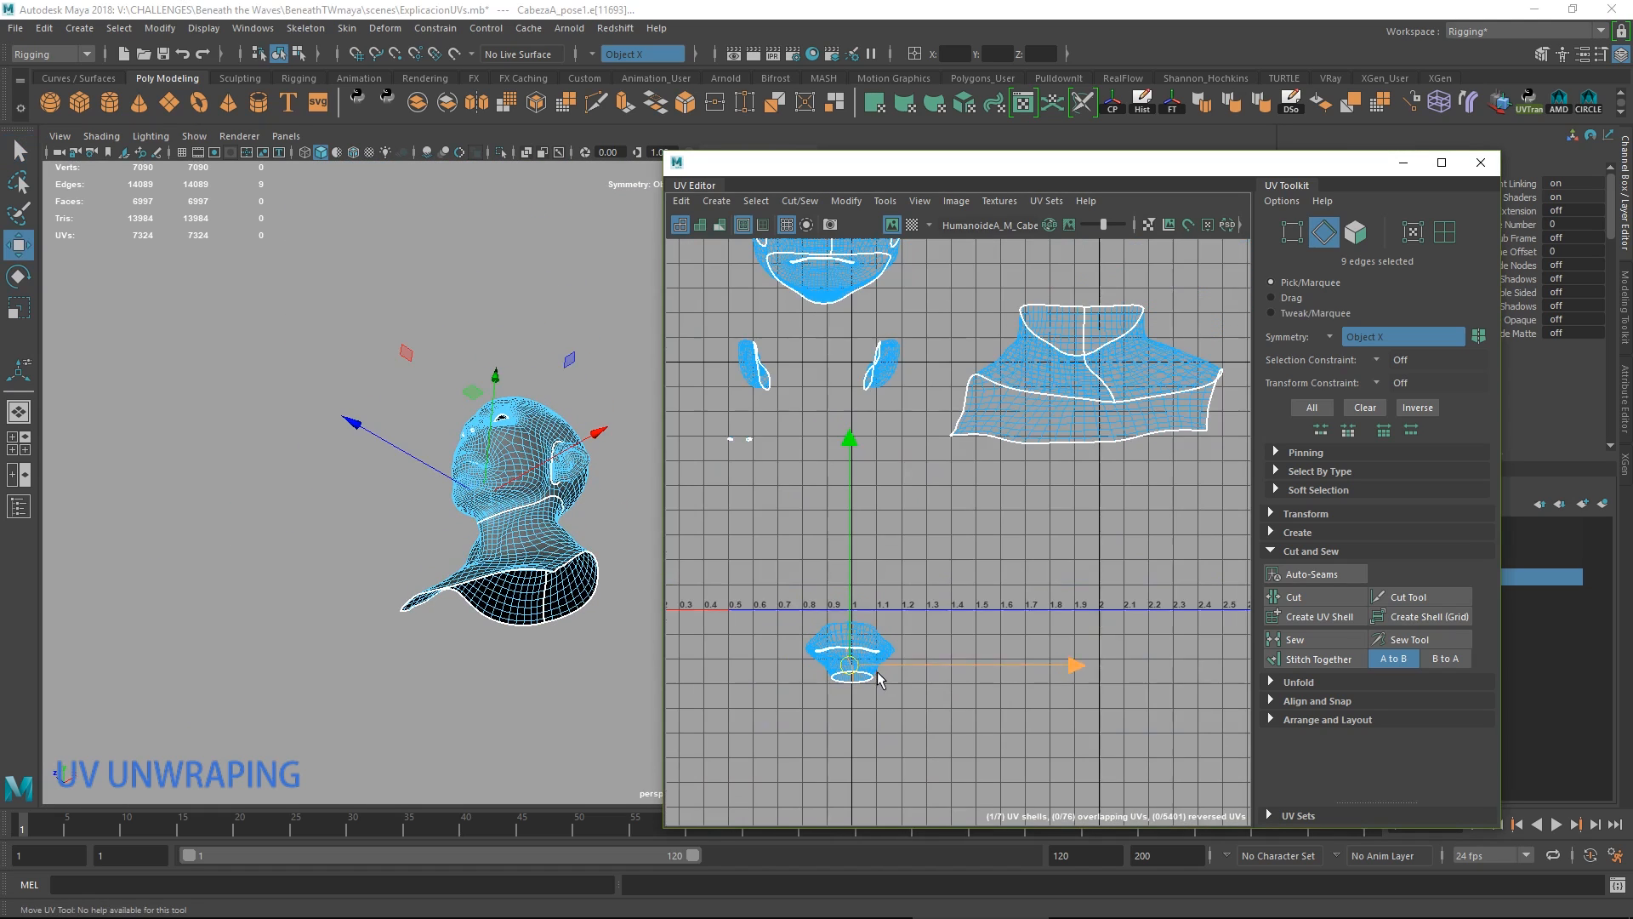
pyautogui.moveTo(800, 553); pyautogui.dragTo(808, 628)
pyautogui.hotkey('ctrl', 'z')
pyautogui.hotkey('ctrl', 'z')
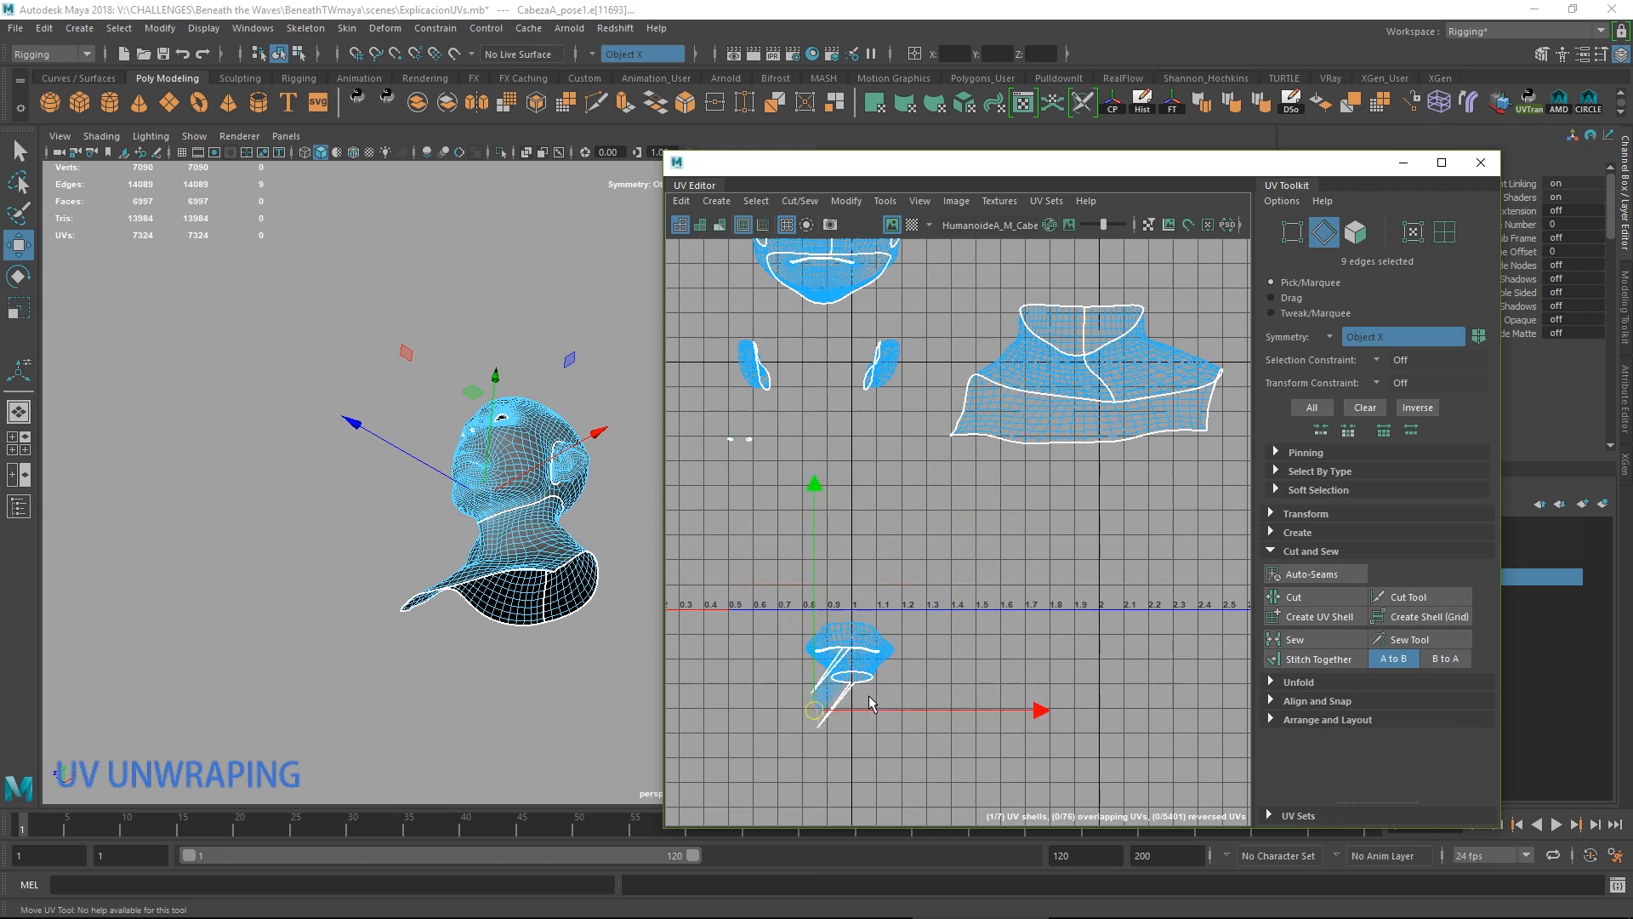
# Cut the mouth-interior UV shell along the selected edges running from the lips to its rear opening.
pyautogui.keyDown('alt'); pyautogui.moveTo(919, 687); pyautogui.dragTo(942, 625, button='middle'); pyautogui.keyUp('alt')
pyautogui.scroll(8, 942, 624)
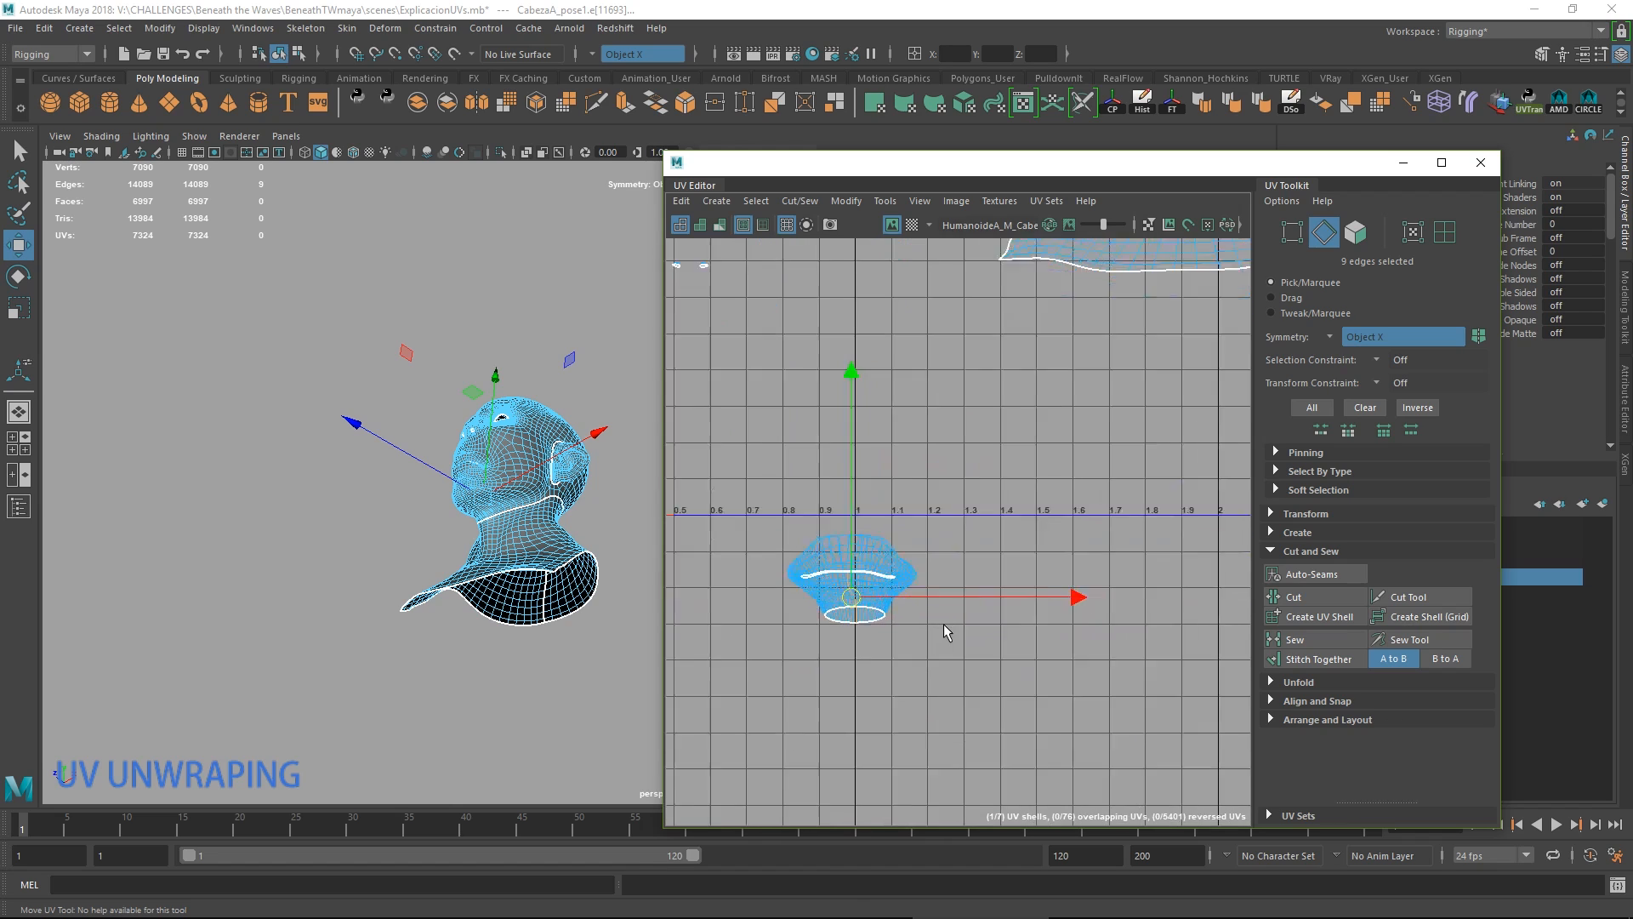
pyautogui.keyDown('shift'); pyautogui.moveTo(922, 487); pyautogui.dragTo(845, 508, button='right'); pyautogui.keyUp('shift')
# Select all UVs of the mouth-interior shell and move the shell up and slightly to the right.
pyautogui.scroll(-8, 846, 508)
pyautogui.keyDown('alt'); pyautogui.moveTo(933, 460); pyautogui.dragTo(925, 565, button='middle'); pyautogui.keyUp('alt')
pyautogui.moveTo(820, 547); pyautogui.dragTo(885, 549, button='right')
pyautogui.doubleClick(814, 573)
pyautogui.scroll(-4, 873, 607)
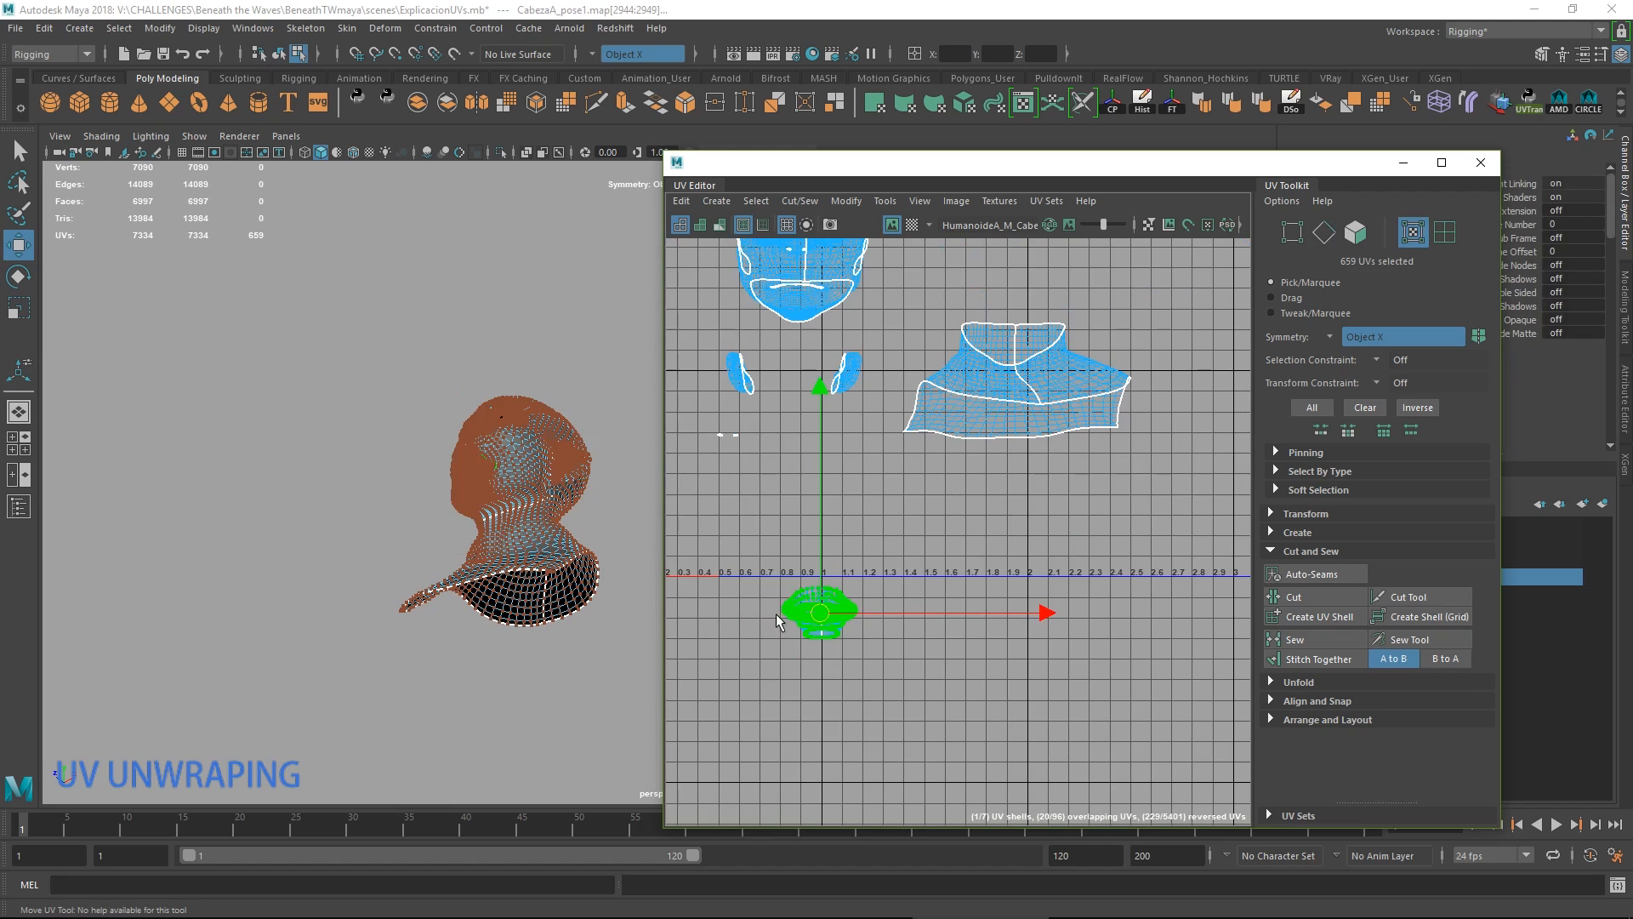
pyautogui.moveTo(820, 613); pyautogui.dragTo(845, 528)
# Unfold the mouth-interior shell with the Unfold3D method at 999 iterations, leaving packing off.
pyautogui.scroll(6, 842, 547)
pyautogui.keyDown('alt'); pyautogui.moveTo(842, 547); pyautogui.dragTo(804, 542, button='middle'); pyautogui.keyUp('alt')
pyautogui.scroll(4, 847, 488)
pyautogui.keyDown('shift'); pyautogui.moveTo(837, 441); pyautogui.dragTo(696, 444, button='right'); pyautogui.keyUp('shift')
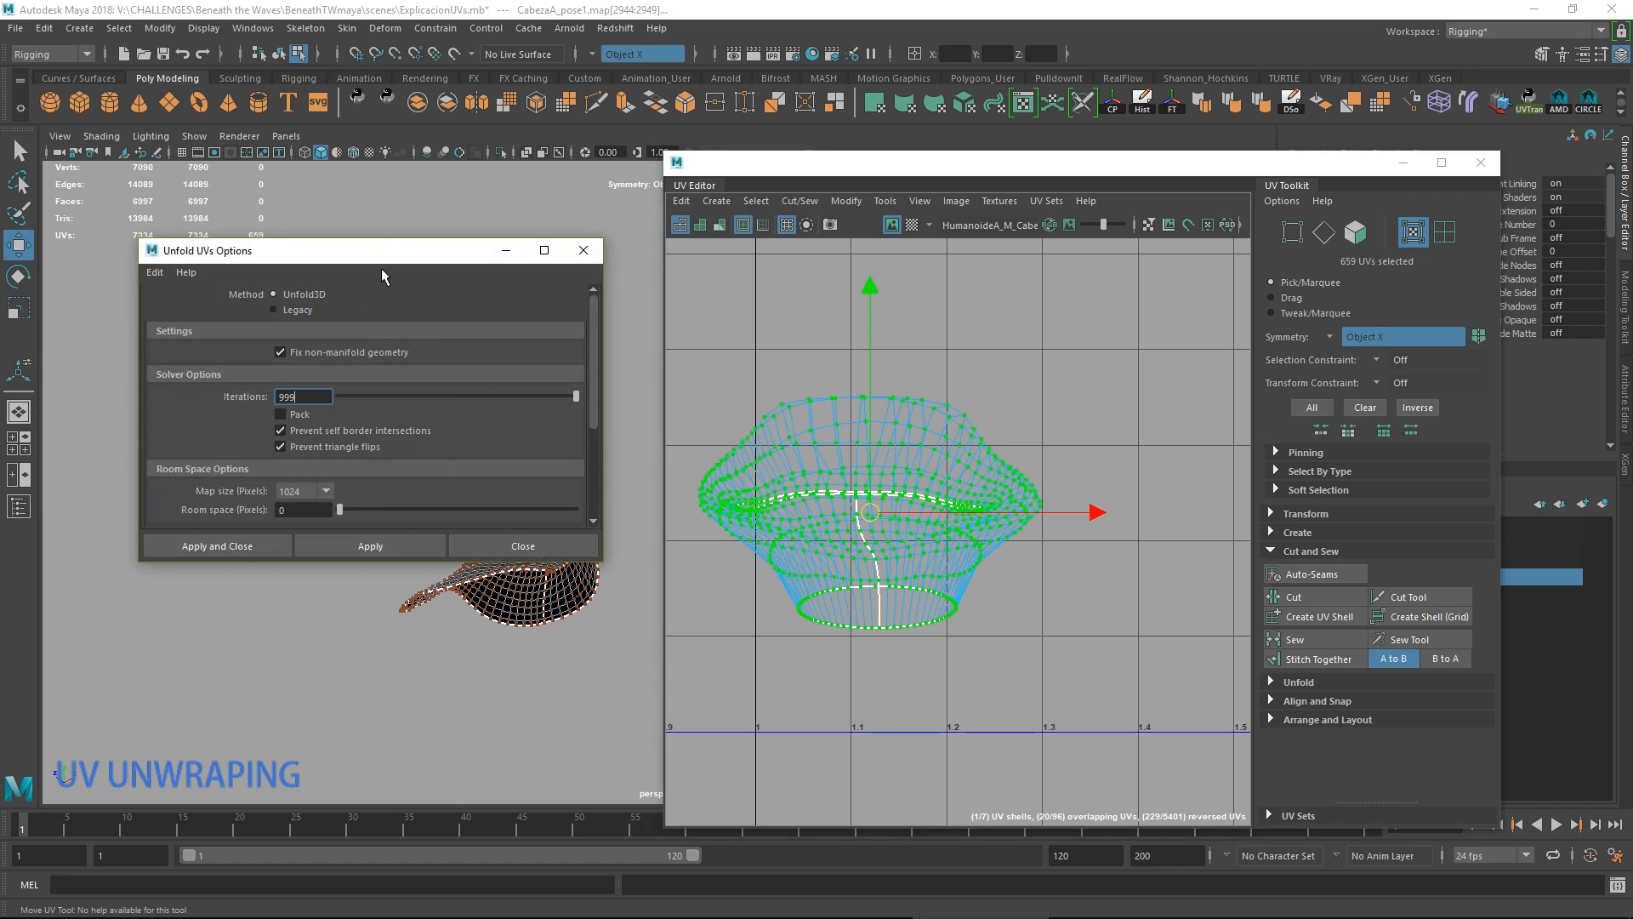
pyautogui.moveTo(382, 252); pyautogui.dragTo(380, 214)
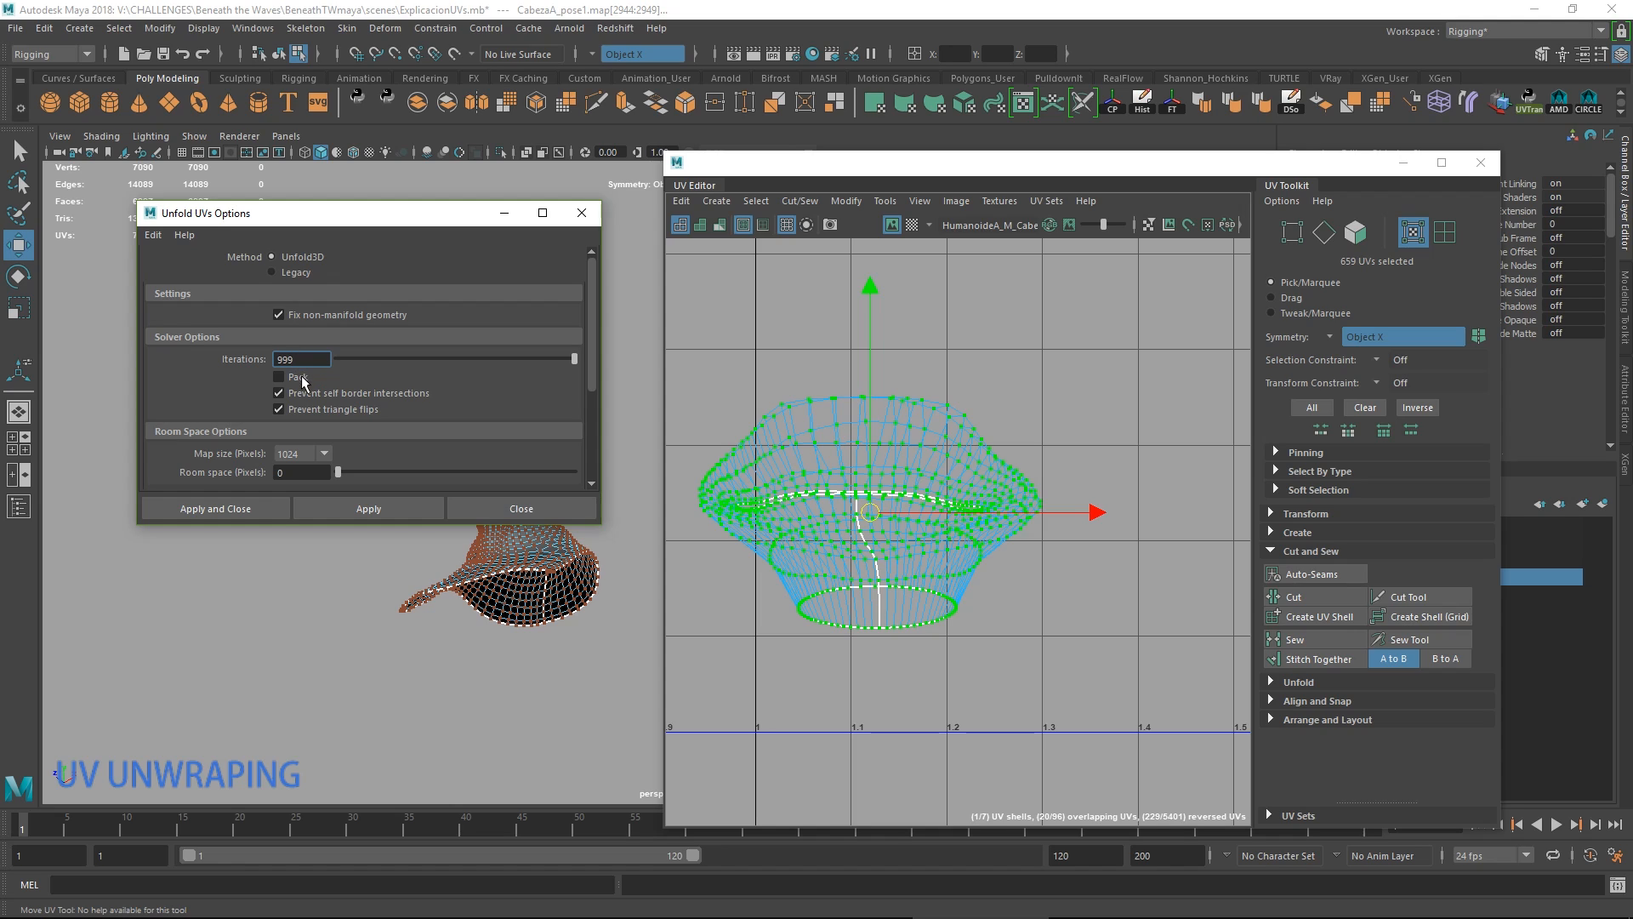
pyautogui.click(258, 505)
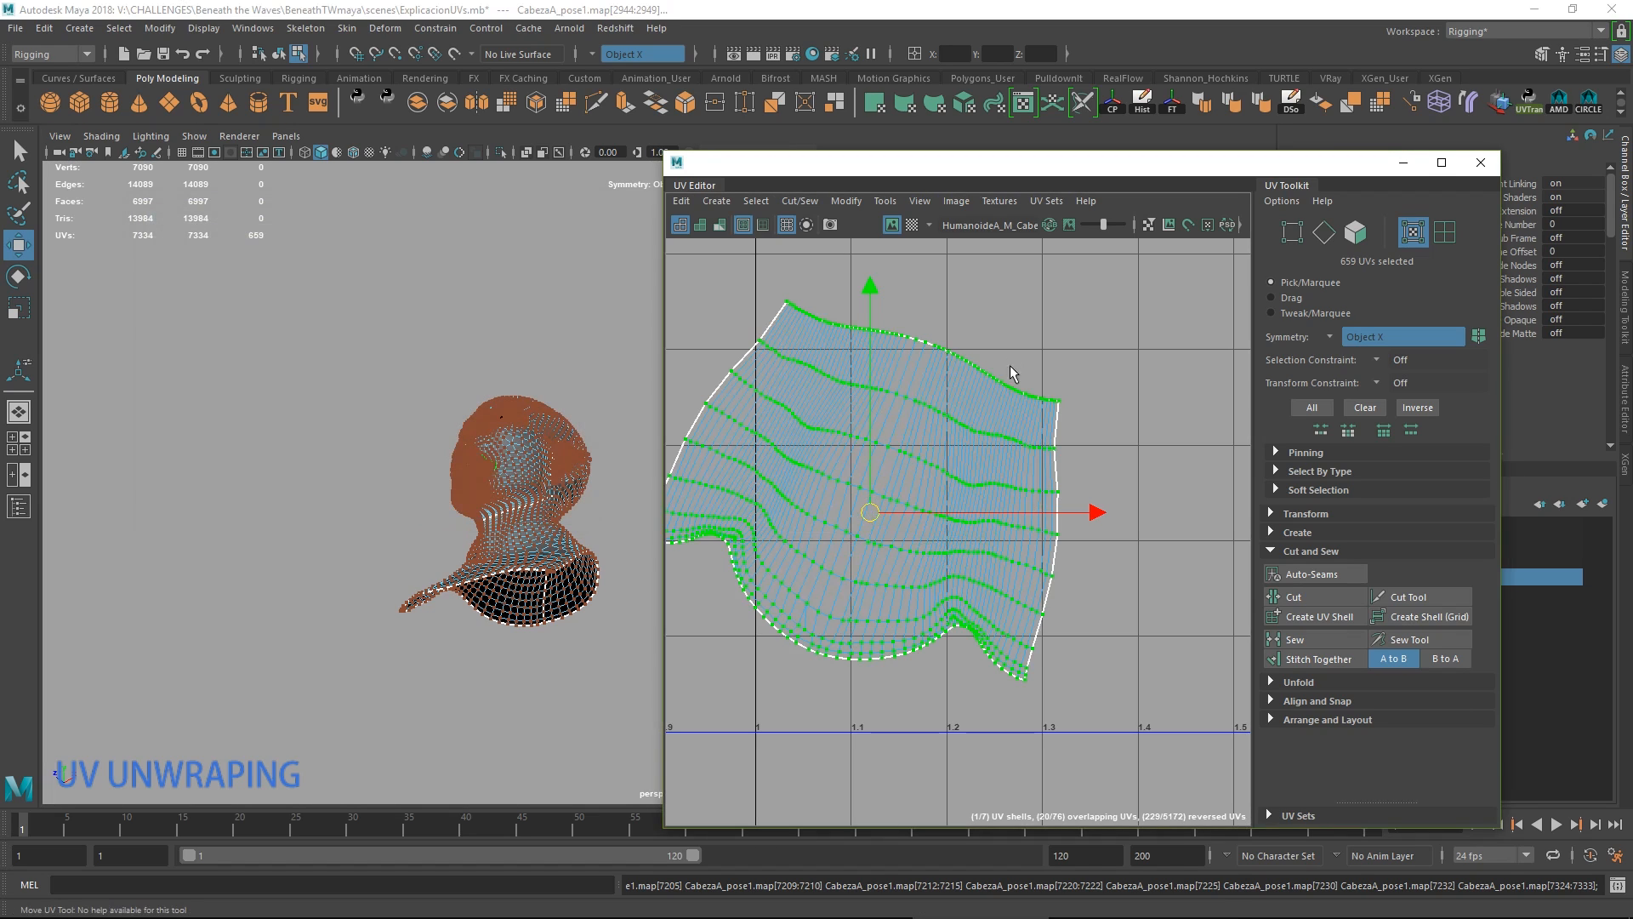
# Rotate the unfolded mouth-interior shell until it stands upright.
pyautogui.scroll(-2, 937, 451)
pyautogui.scroll(-1, 937, 452)
pyautogui.press('e')
pyautogui.moveTo(1084, 471); pyautogui.dragTo(1071, 391)
# Select the neck UV shell and unfold it by repeating the last Unfold command.
pyautogui.press('f')
pyautogui.keyDown('alt'); pyautogui.moveTo(1116, 423); pyautogui.dragTo(853, 568, button='middle'); pyautogui.keyUp('alt')
pyautogui.scroll(-2, 992, 391)
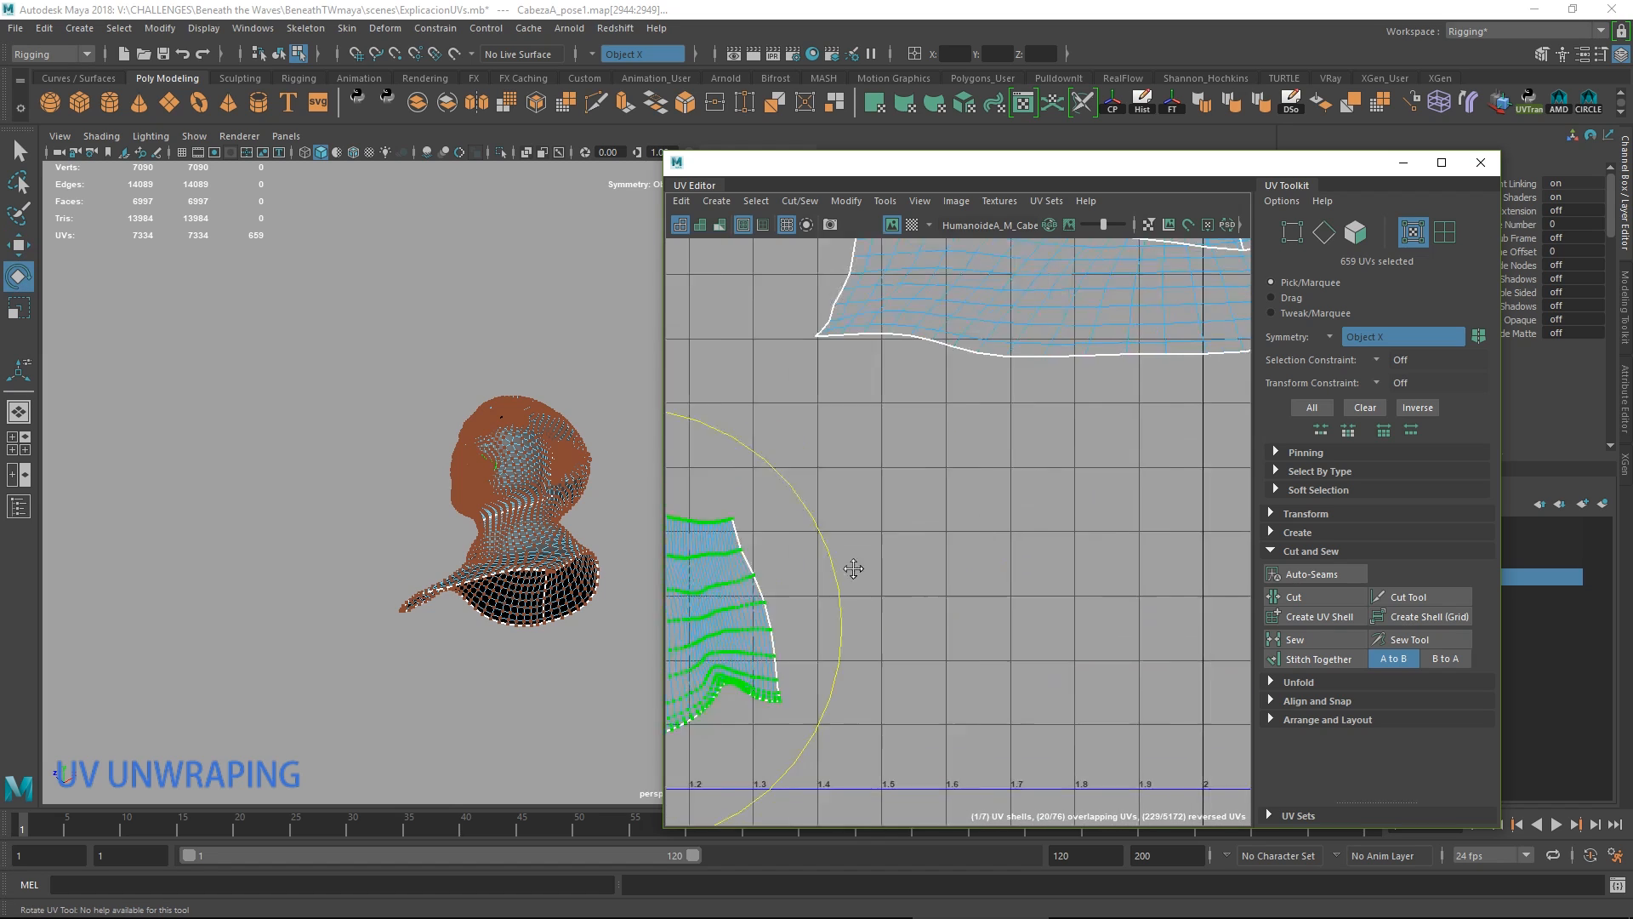
pyautogui.scroll(-3, 919, 535)
pyautogui.keyDown('alt'); pyautogui.moveTo(1025, 377); pyautogui.dragTo(985, 470, button='middle'); pyautogui.keyUp('alt')
pyautogui.doubleClick(985, 470)
pyautogui.press('g')
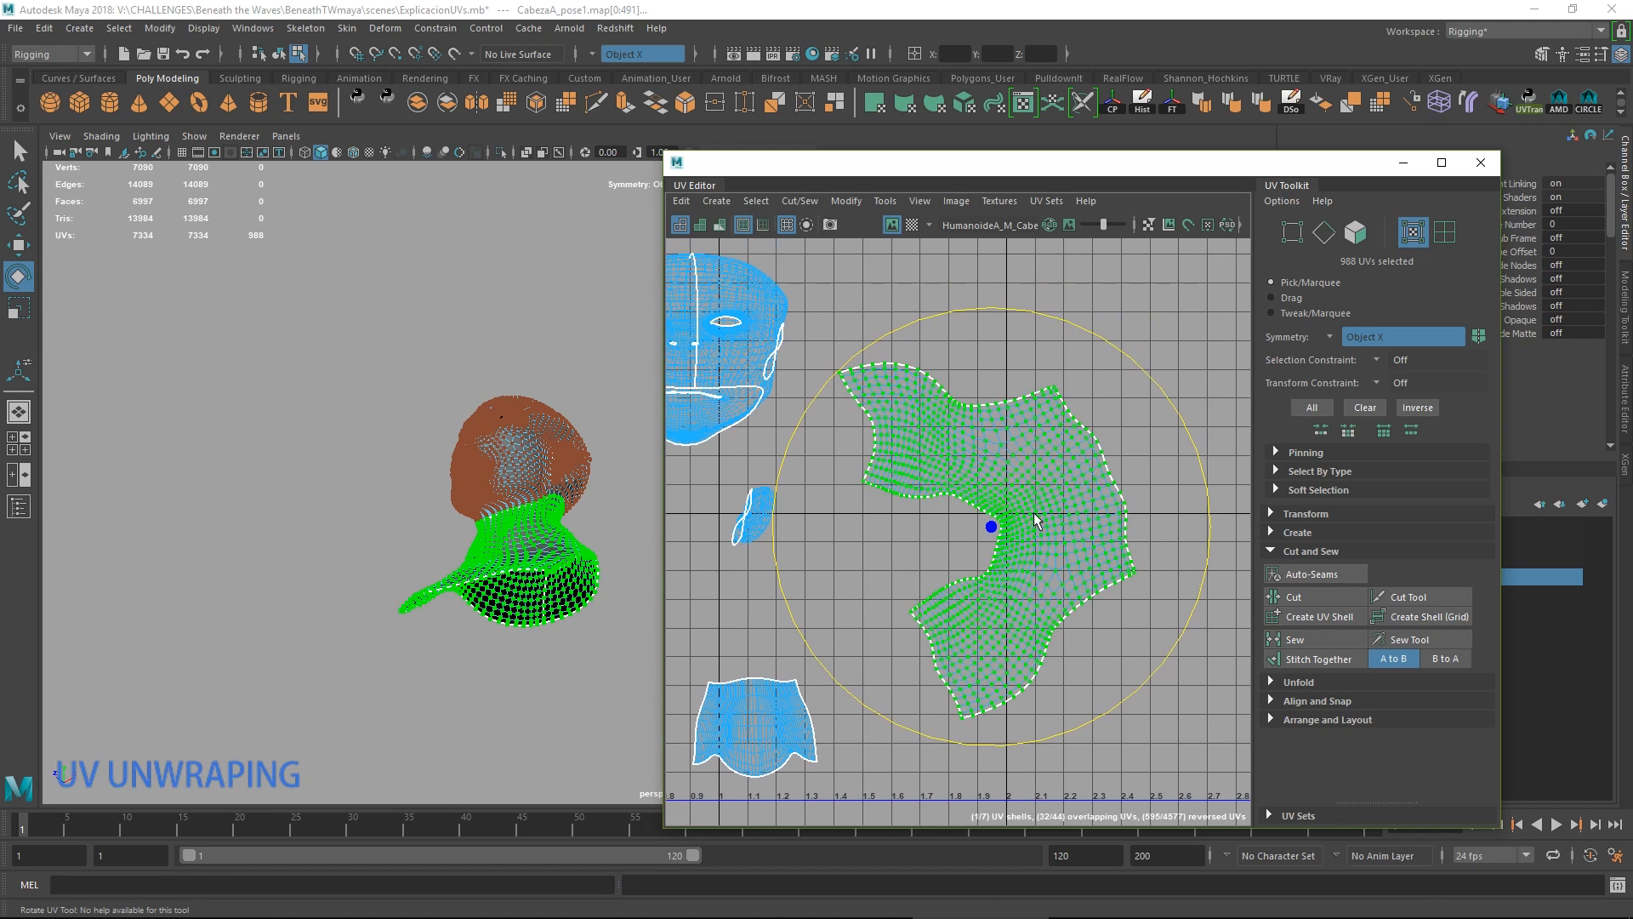
# Select the face UV shell and unfold it with the same 999-iteration settings.
pyautogui.press('w')
pyautogui.keyDown('alt'); pyautogui.moveTo(734, 385); pyautogui.dragTo(947, 533, button='middle'); pyautogui.keyUp('alt')
pyautogui.doubleClick(896, 530)
pyautogui.scroll(4, 946, 534)
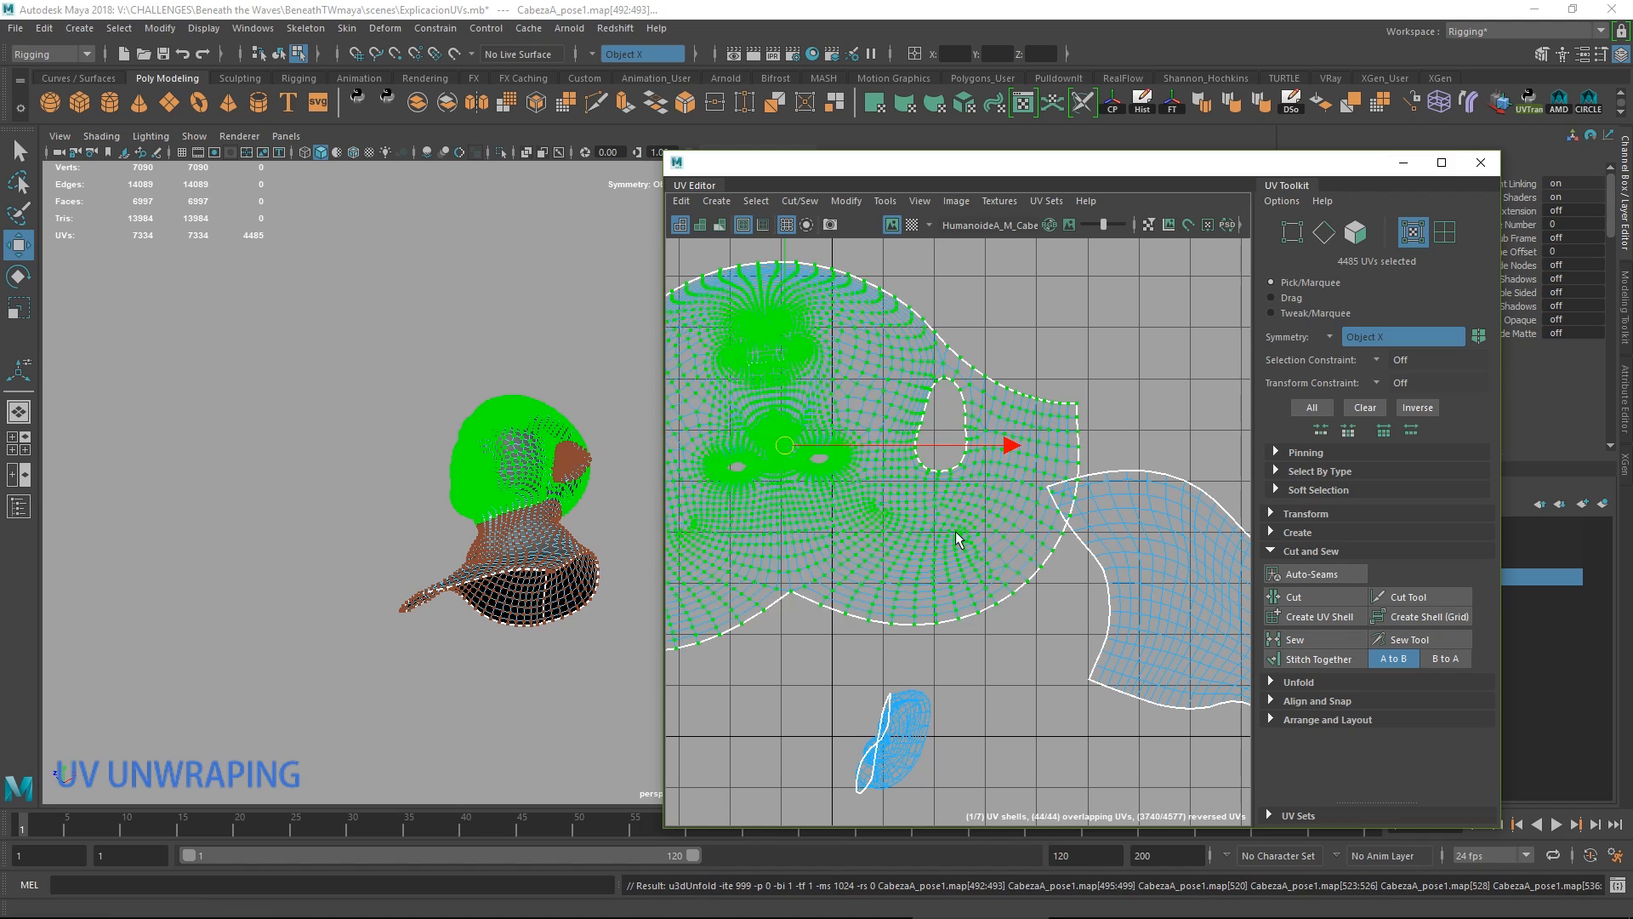
# Rotate the unfolded face shell so the face is upright, and deselect it.
pyautogui.press('e')
pyautogui.moveTo(956, 537); pyautogui.dragTo(929, 610)
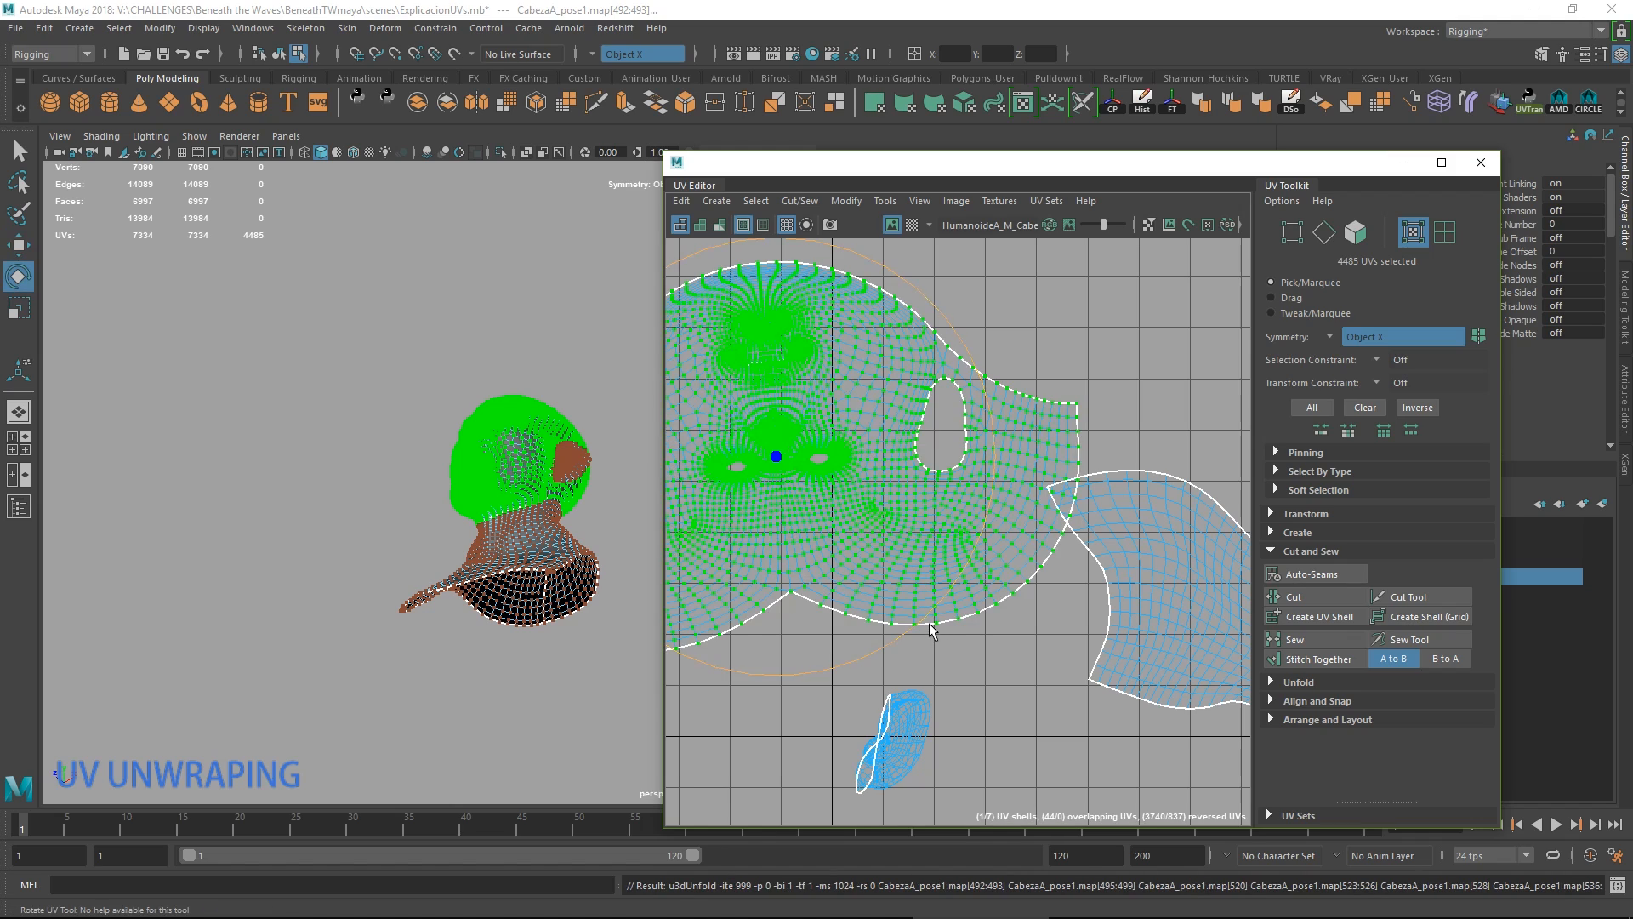
pyautogui.moveTo(901, 342); pyautogui.dragTo(981, 640)
pyautogui.click(983, 643)
pyautogui.scroll(6, 769, 590)
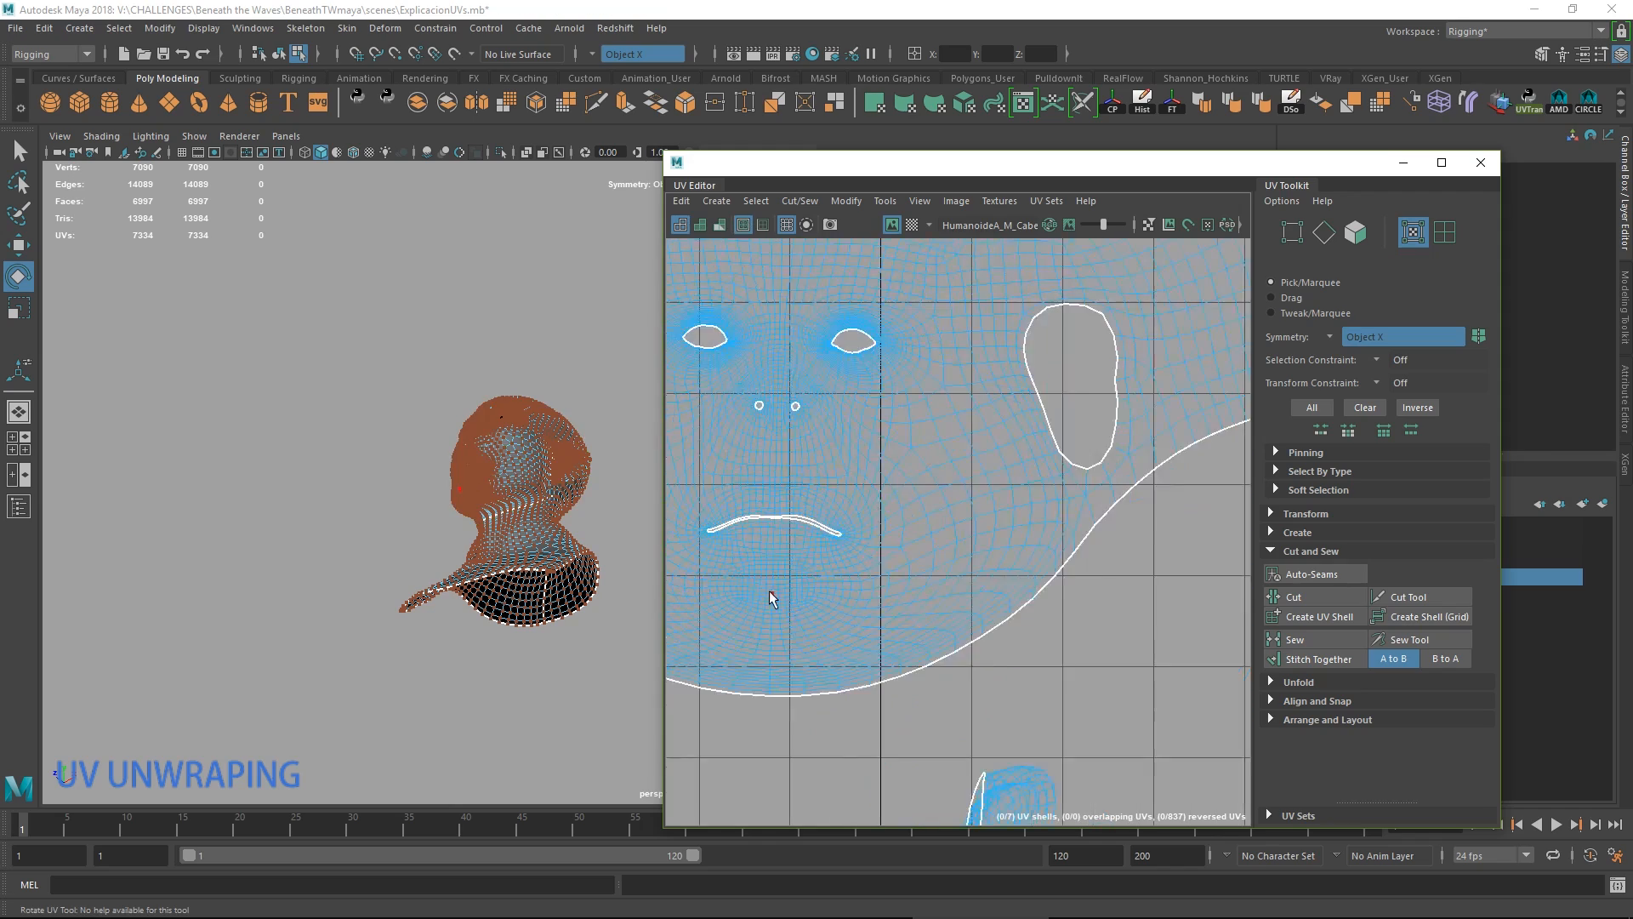
pyautogui.keyDown('alt'); pyautogui.moveTo(768, 590); pyautogui.dragTo(843, 624, button='middle'); pyautogui.keyUp('alt')
pyautogui.scroll(-8, 915, 538)
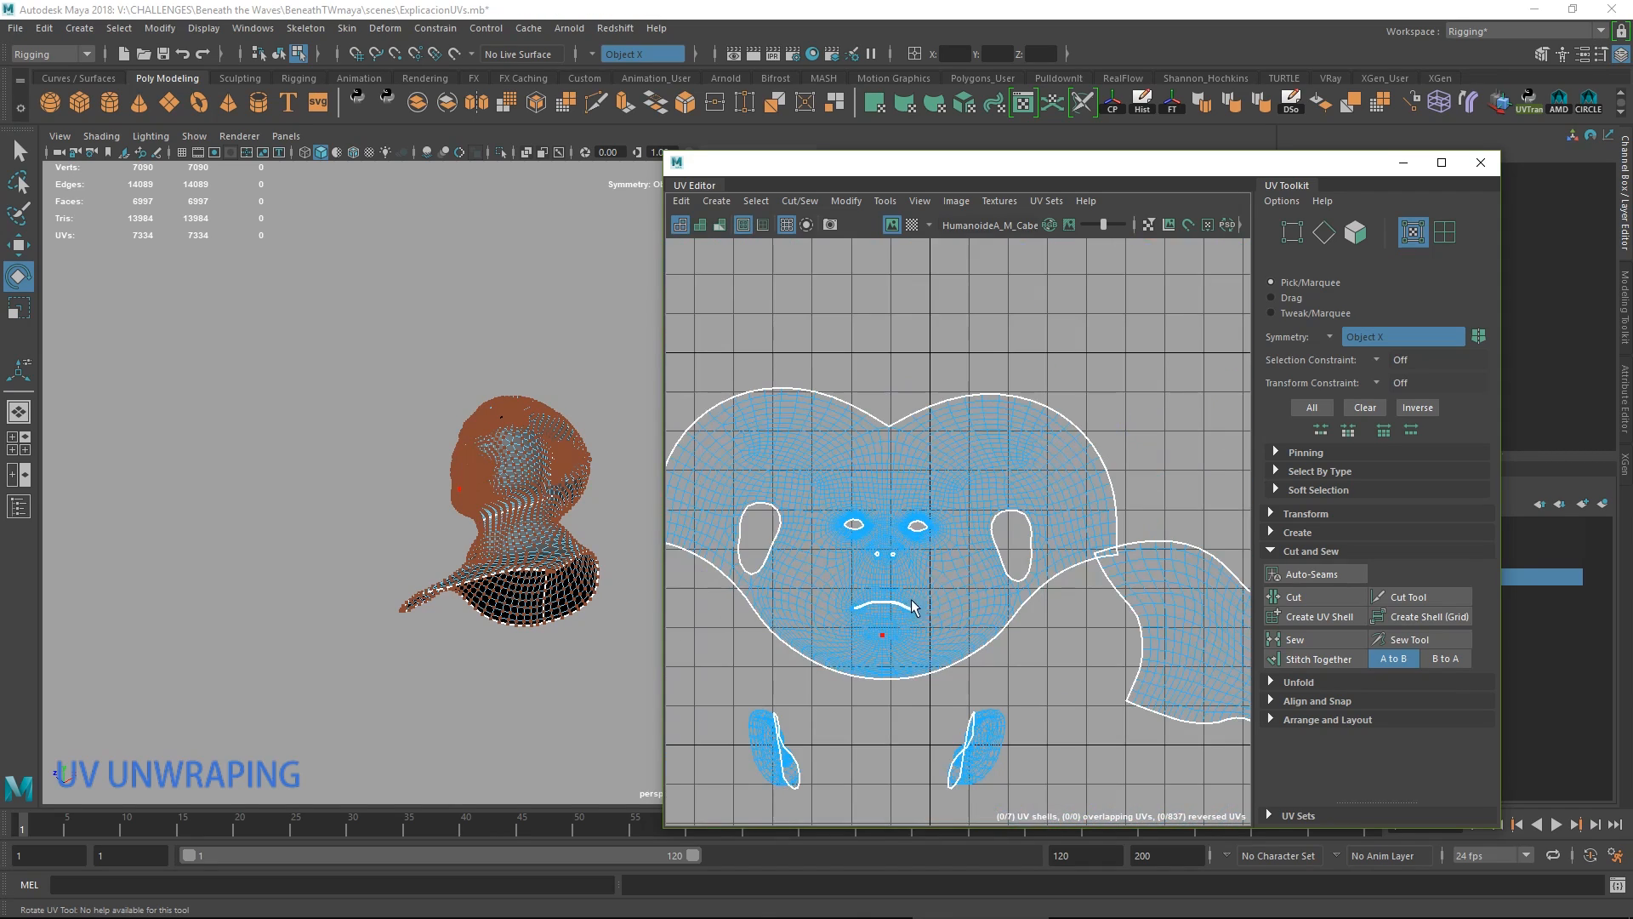
# Select the neck UV shell and rotate it so its inner curve opens upward.
pyautogui.keyDown('alt'); pyautogui.moveTo(1233, 664); pyautogui.dragTo(1030, 585, button='middle'); pyautogui.keyUp('alt')
pyautogui.doubleClick(1056, 591)
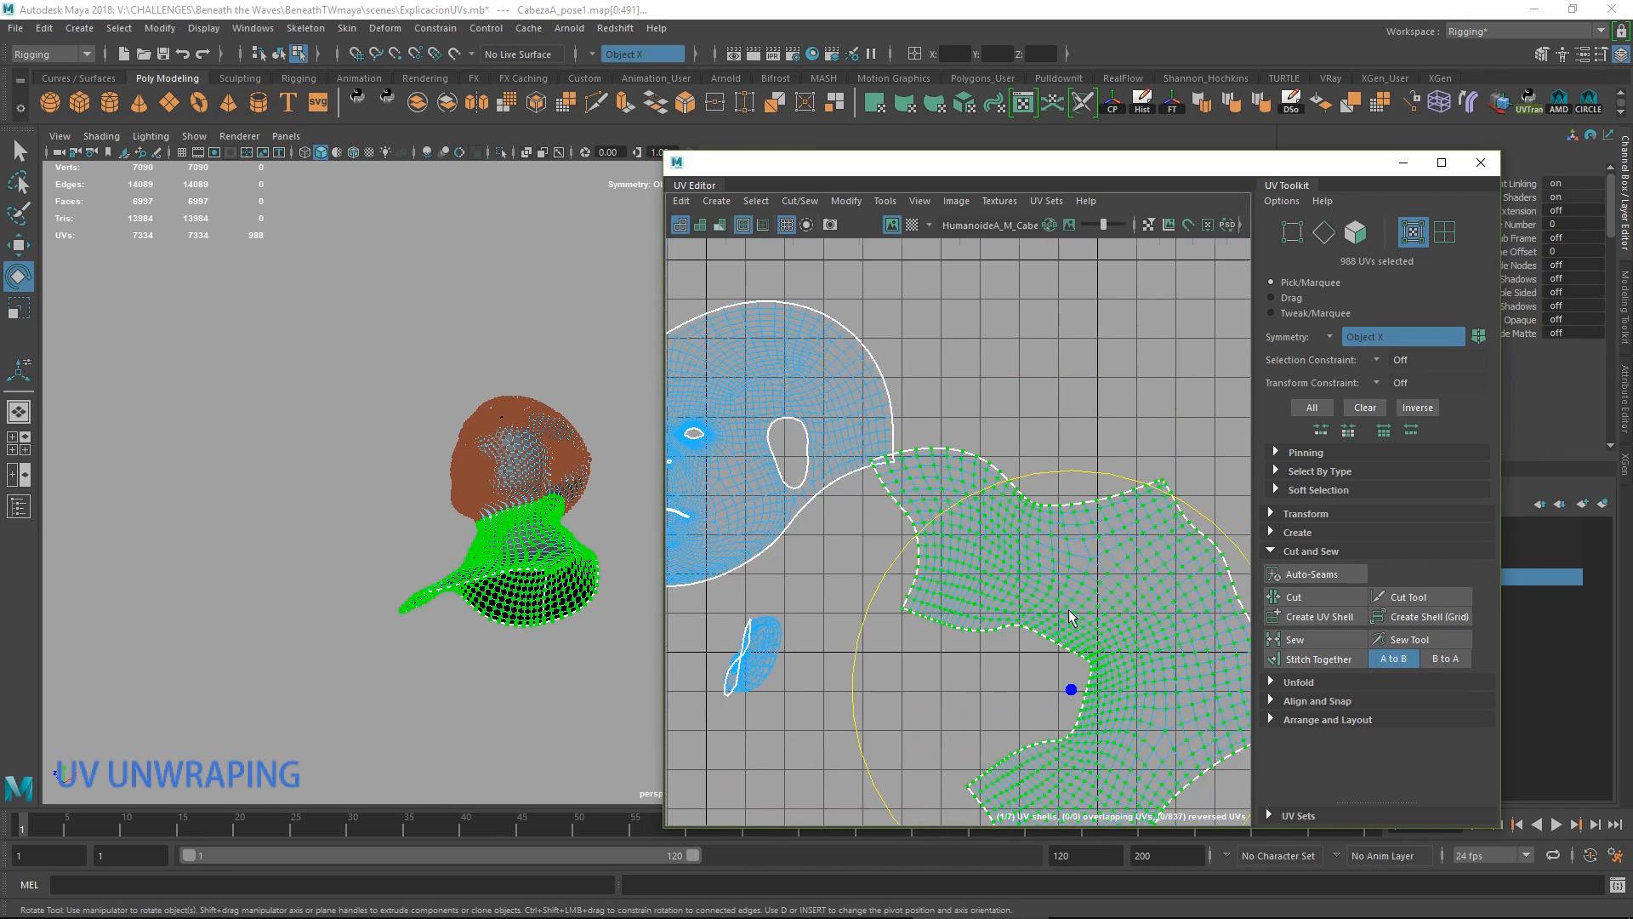
pyautogui.scroll(-5, 1093, 617)
pyautogui.moveTo(1187, 454); pyautogui.dragTo(1121, 712)
pyautogui.keyDown('alt'); pyautogui.moveTo(1121, 712); pyautogui.dragTo(1106, 587, button='middle'); pyautogui.keyUp('alt')
pyautogui.scroll(5, 1020, 608)
pyautogui.press('q')
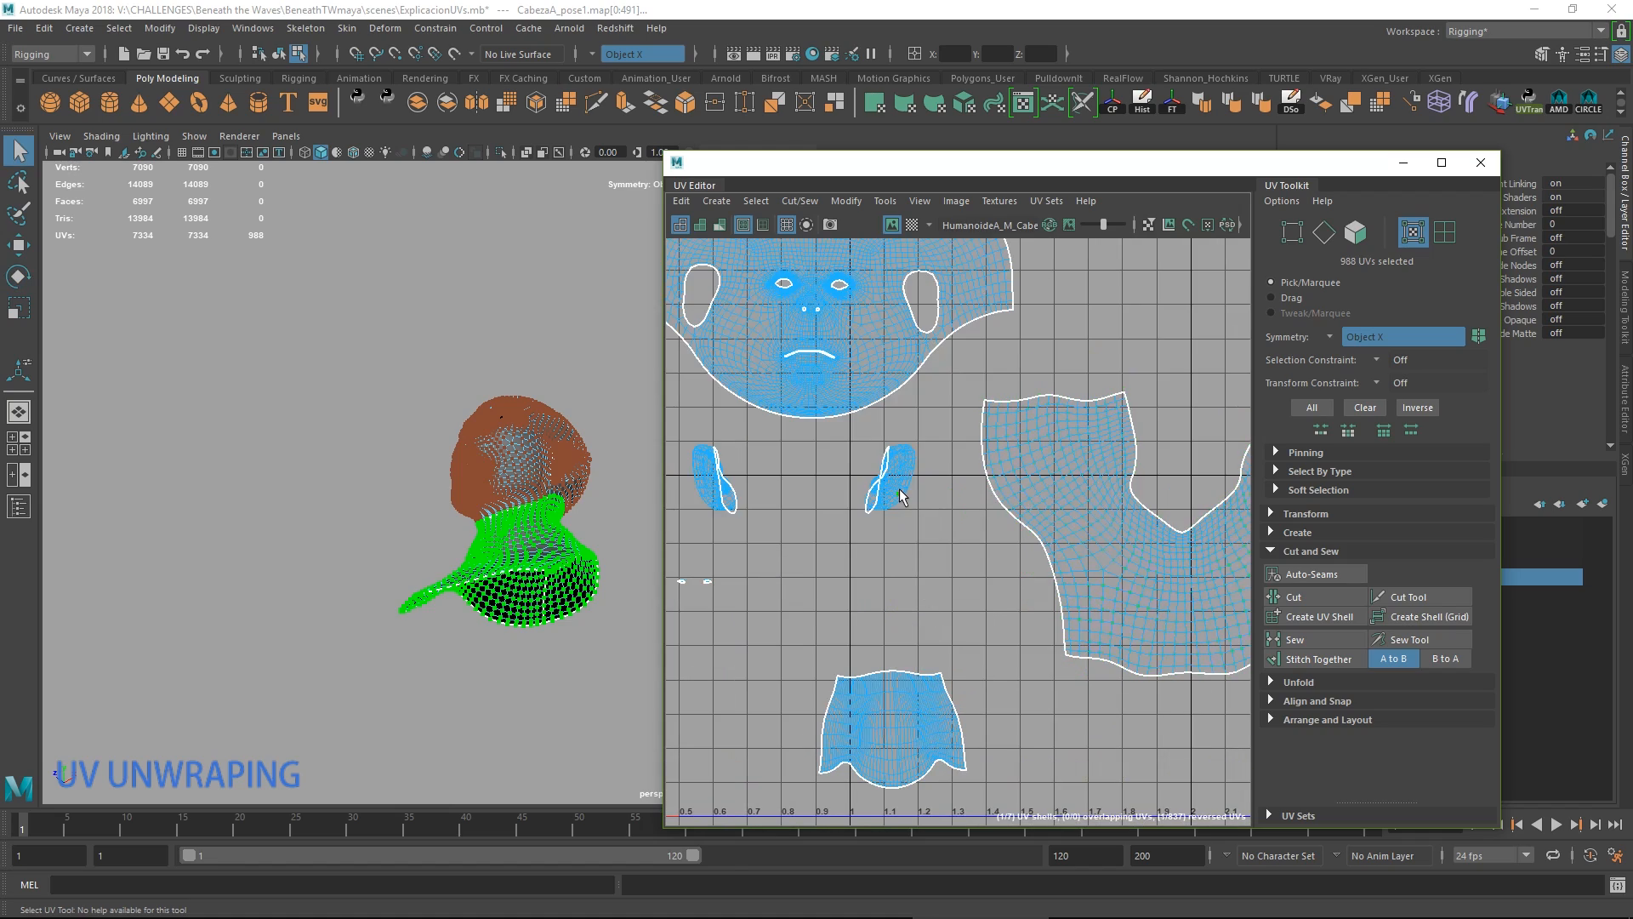
# Select the ear UV shell nearer the neck shell, check its ear on the model and unfold it.
pyautogui.doubleClick(901, 493)
pyautogui.keyDown('alt'); pyautogui.moveTo(923, 491); pyautogui.dragTo(914, 571, button='middle'); pyautogui.keyUp('alt')
pyautogui.scroll(5, 914, 572)
pyautogui.keyDown('alt'); pyautogui.moveTo(528, 511); pyautogui.dragTo(550, 600); pyautogui.keyUp('alt')
pyautogui.scroll(4, 467, 613)
pyautogui.scroll(4, 443, 593)
pyautogui.keyDown('alt'); pyautogui.moveTo(425, 587); pyautogui.dragTo(566, 625); pyautogui.keyUp('alt')
pyautogui.keyDown('alt'); pyautogui.moveTo(566, 625); pyautogui.dragTo(321, 492, button='middle'); pyautogui.keyUp('alt')
pyautogui.keyDown('alt'); pyautogui.moveTo(479, 562); pyautogui.dragTo(317, 502, button='middle'); pyautogui.keyUp('alt')
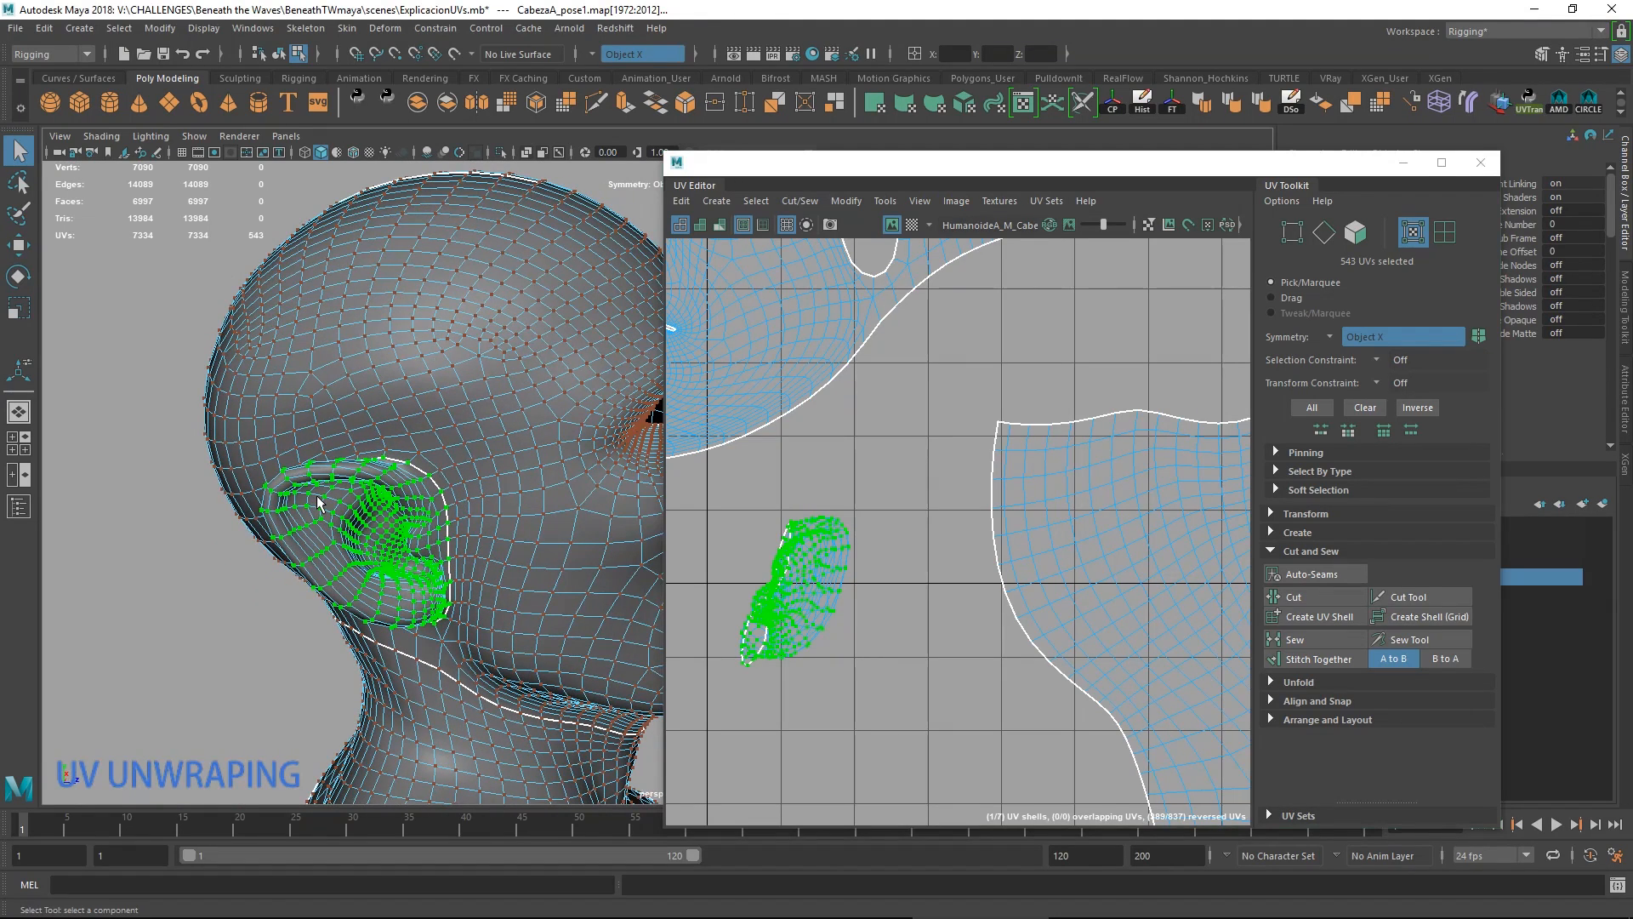
pyautogui.hotkey('ctrl', 'u')
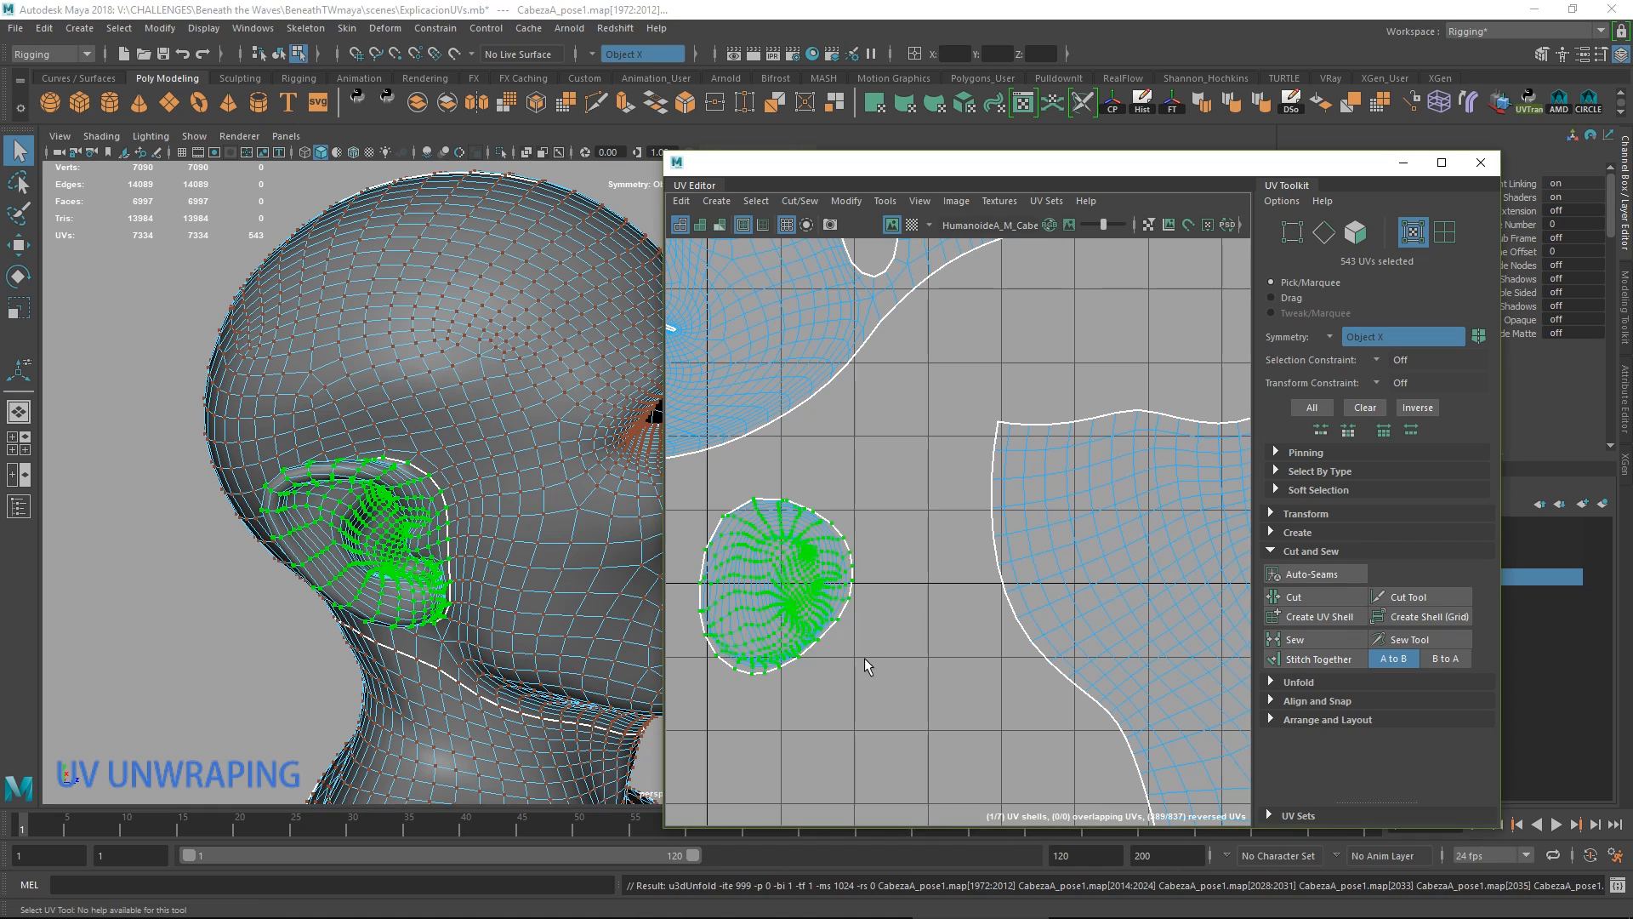
# Select and unfold the other ear UV shell beneath the face.
pyautogui.scroll(-3, 935, 612)
pyautogui.click(871, 513)
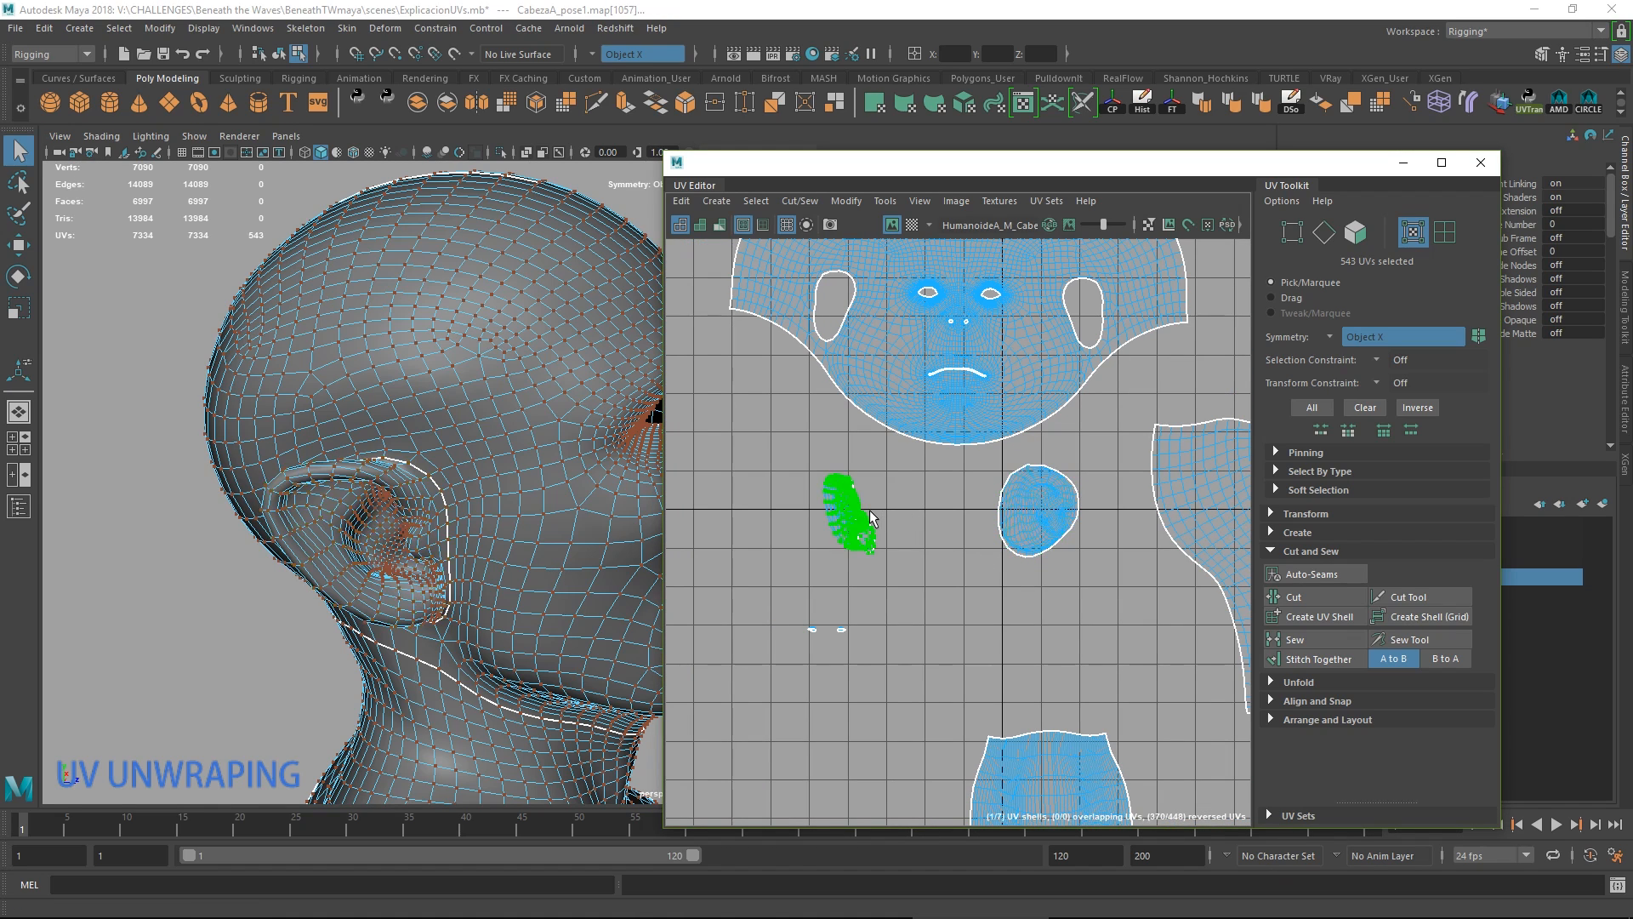
pyautogui.press('f')
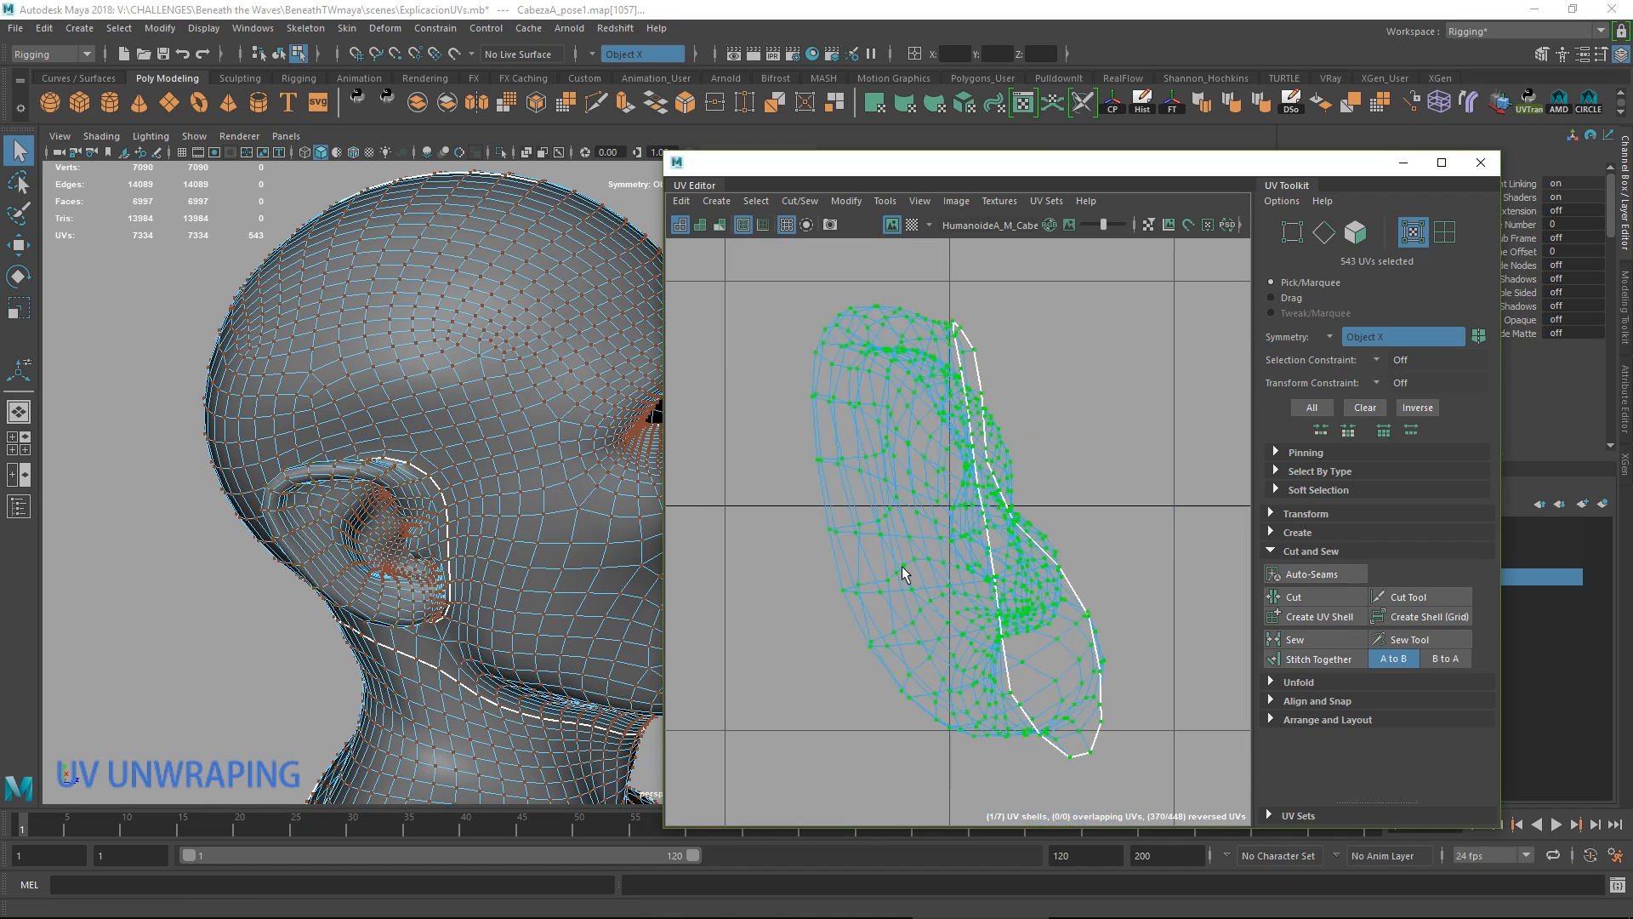
pyautogui.hotkey('ctrl', 'u')
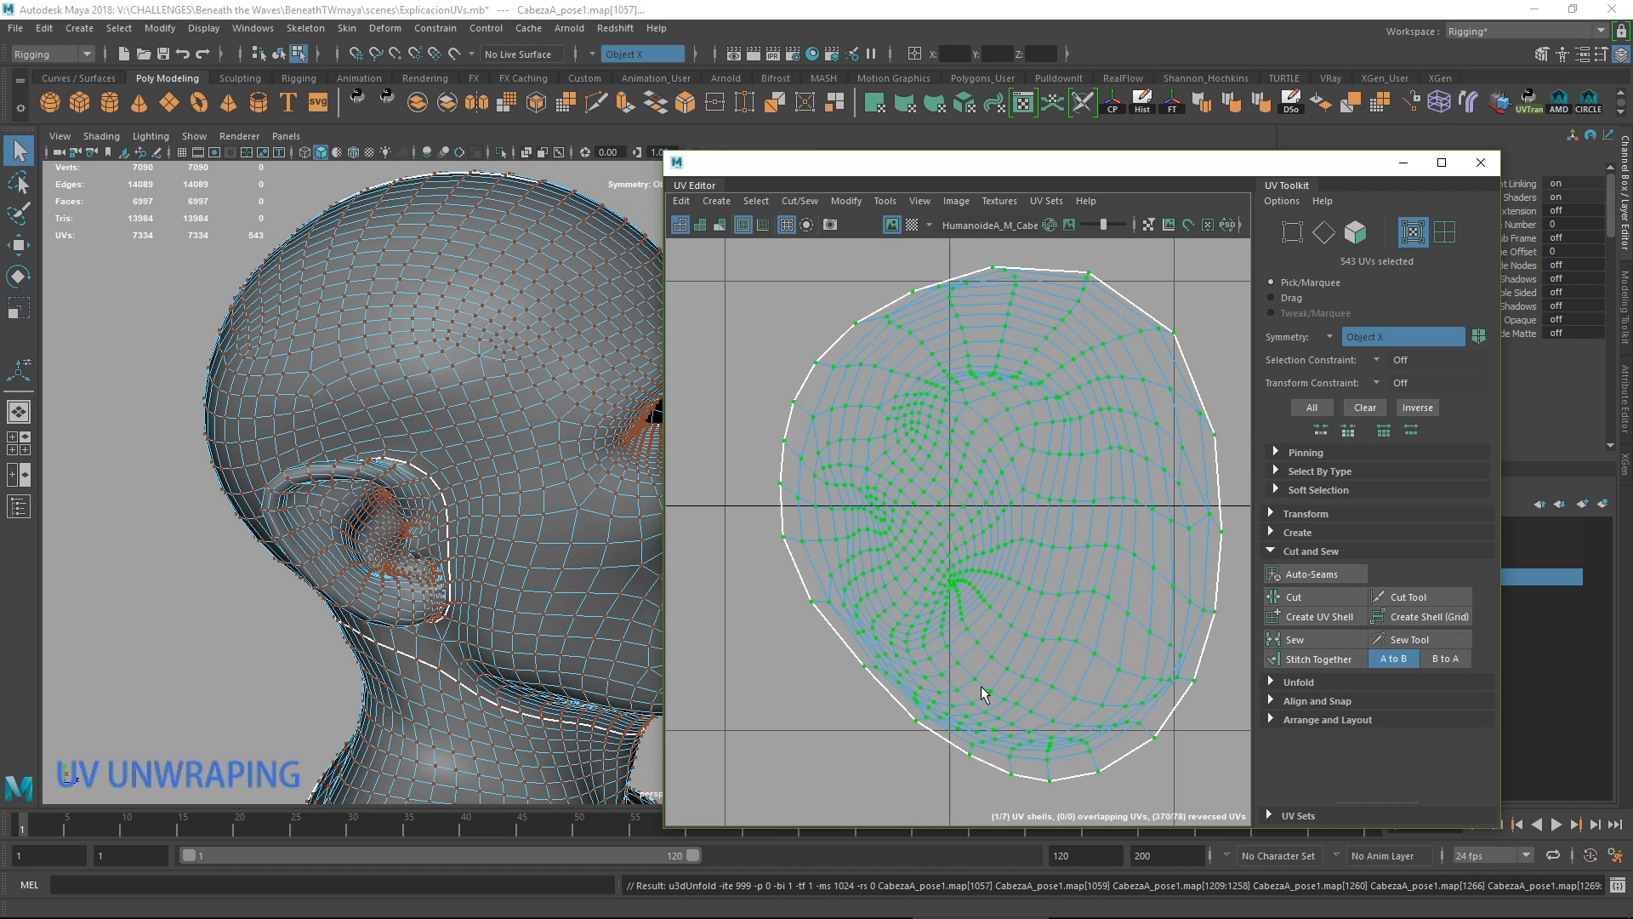
pyautogui.scroll(-6, 981, 681)
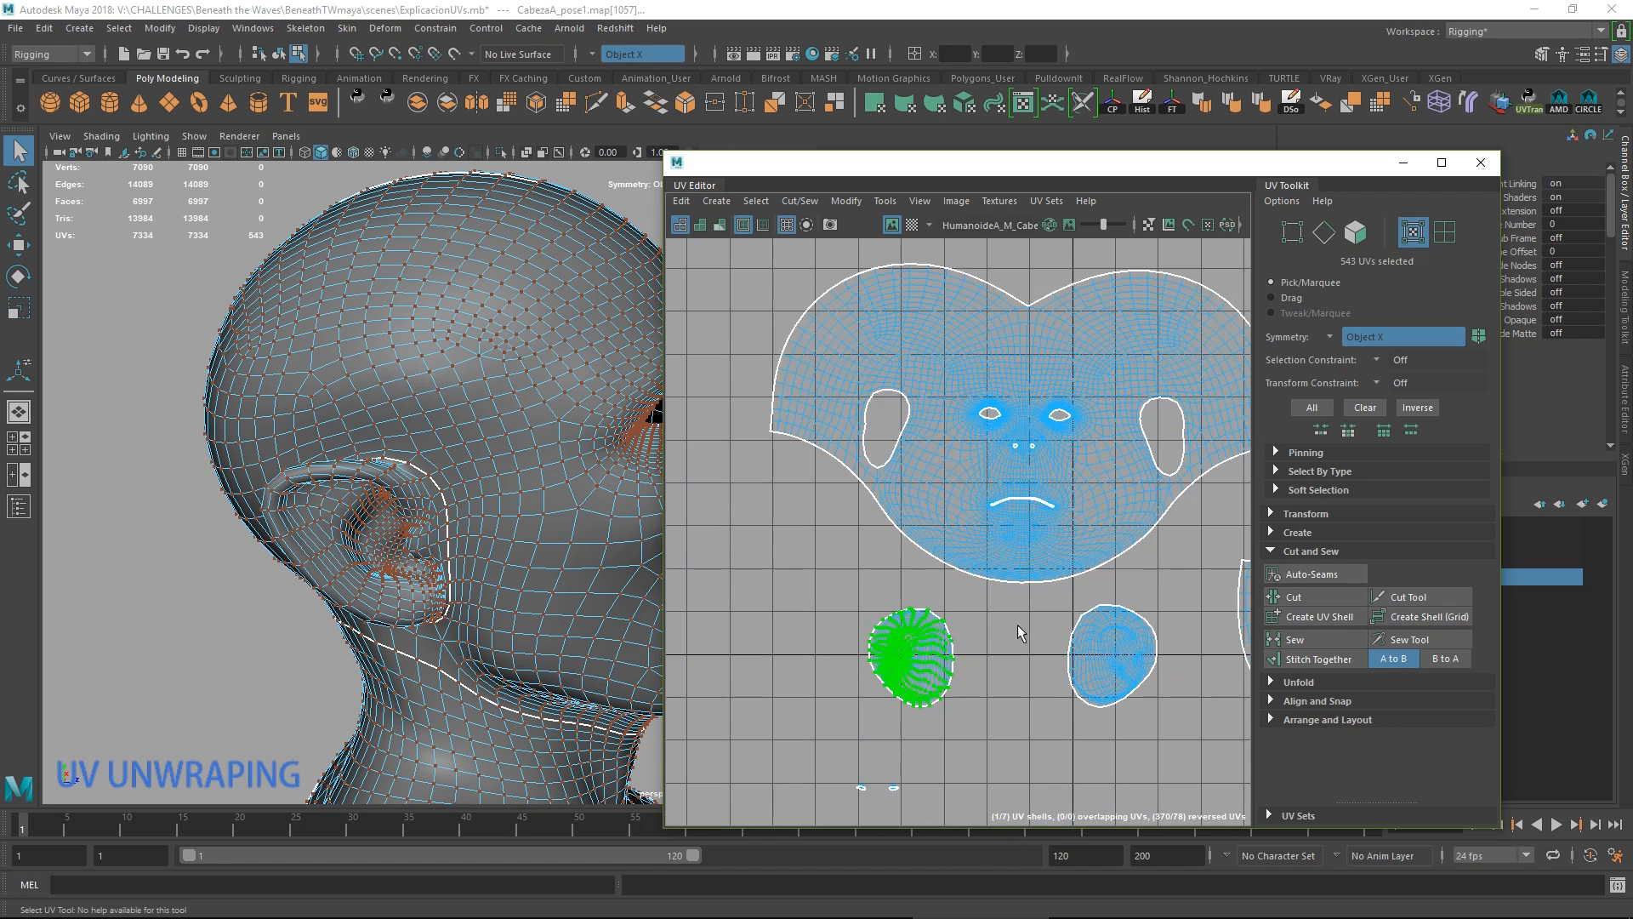
# Select the left one of the two small nostril UV shells and unfold it.
pyautogui.scroll(3, 779, 661)
pyautogui.moveTo(839, 548); pyautogui.dragTo(875, 590)
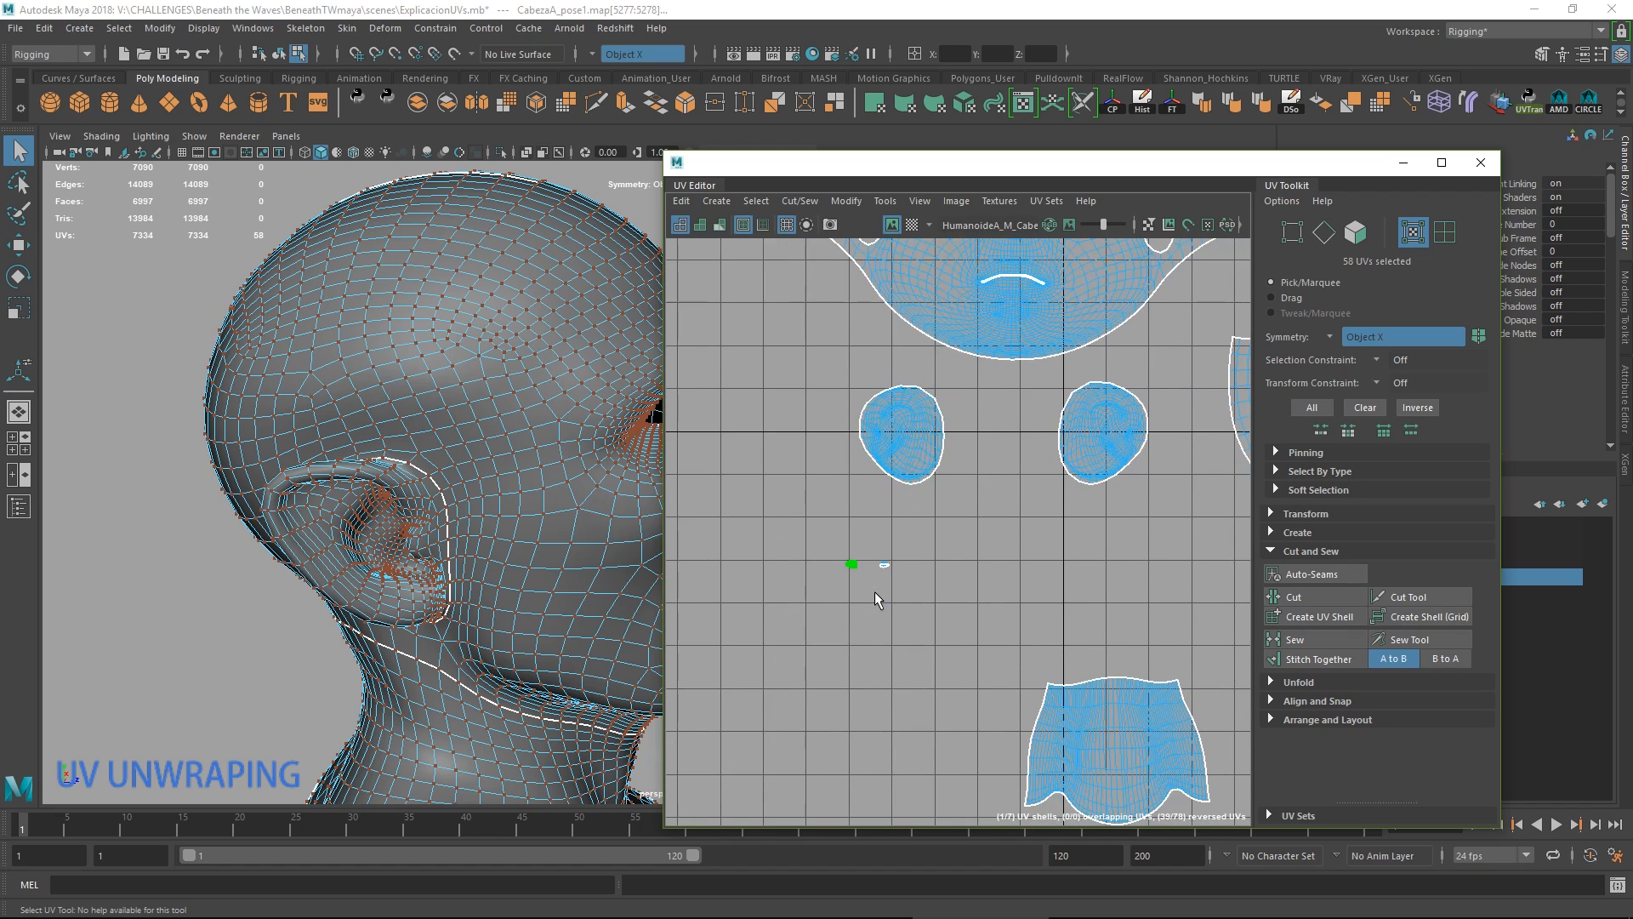
pyautogui.press('f')
pyautogui.hotkey('ctrl', 'u')
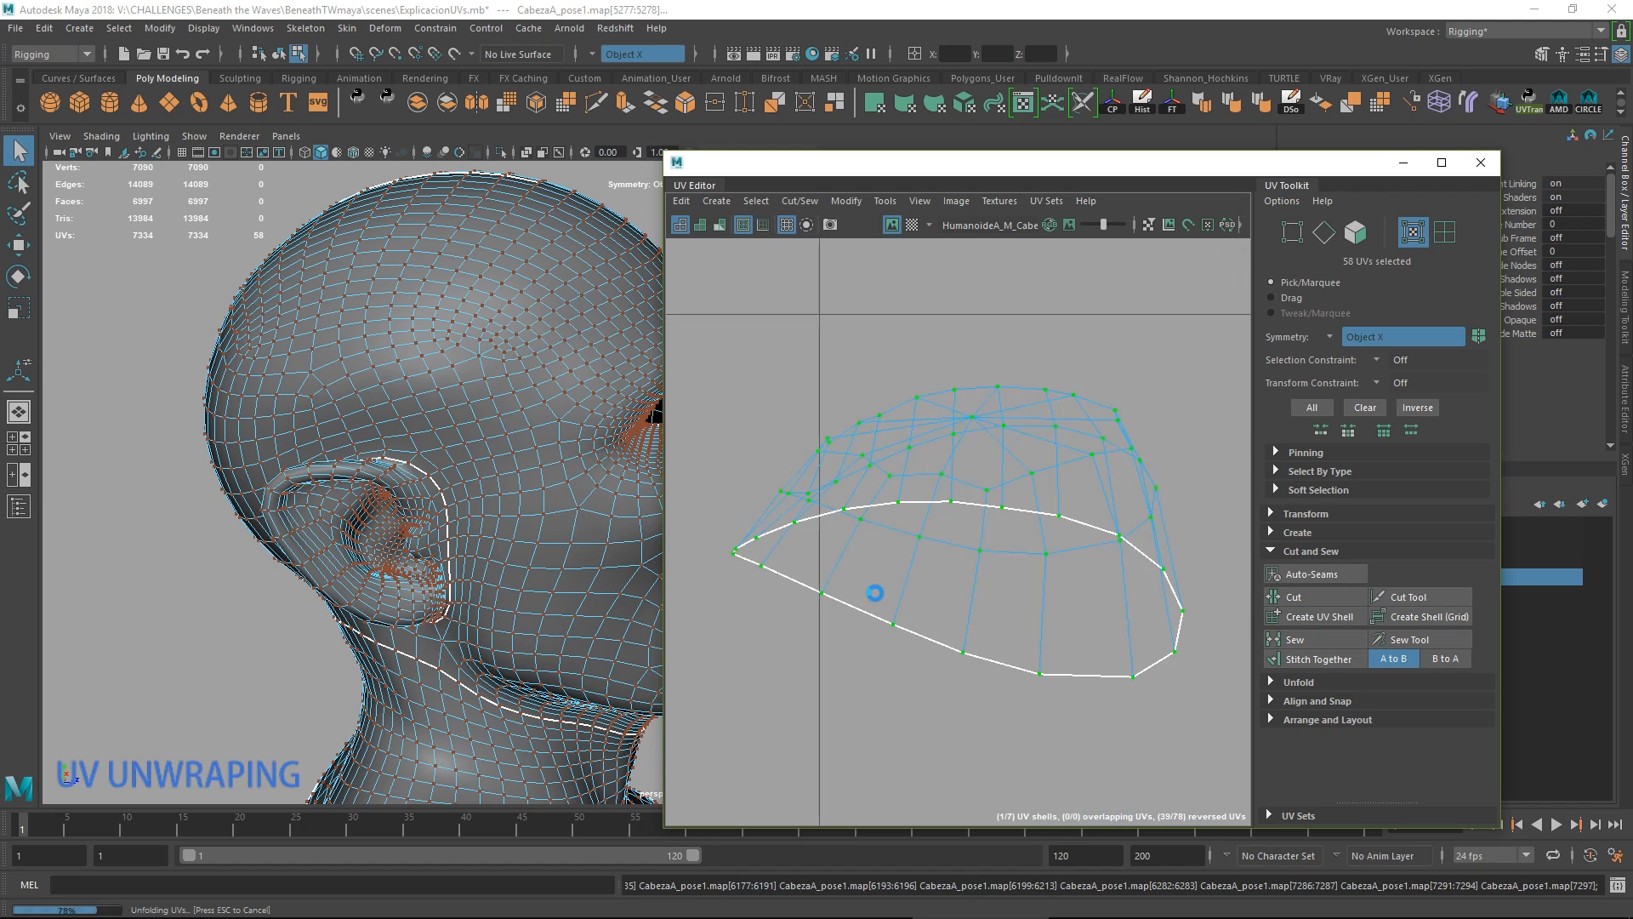
# Select the remaining nostril UV shell and unfold it as well.
pyautogui.scroll(-4, 874, 590)
pyautogui.scroll(-5, 1012, 566)
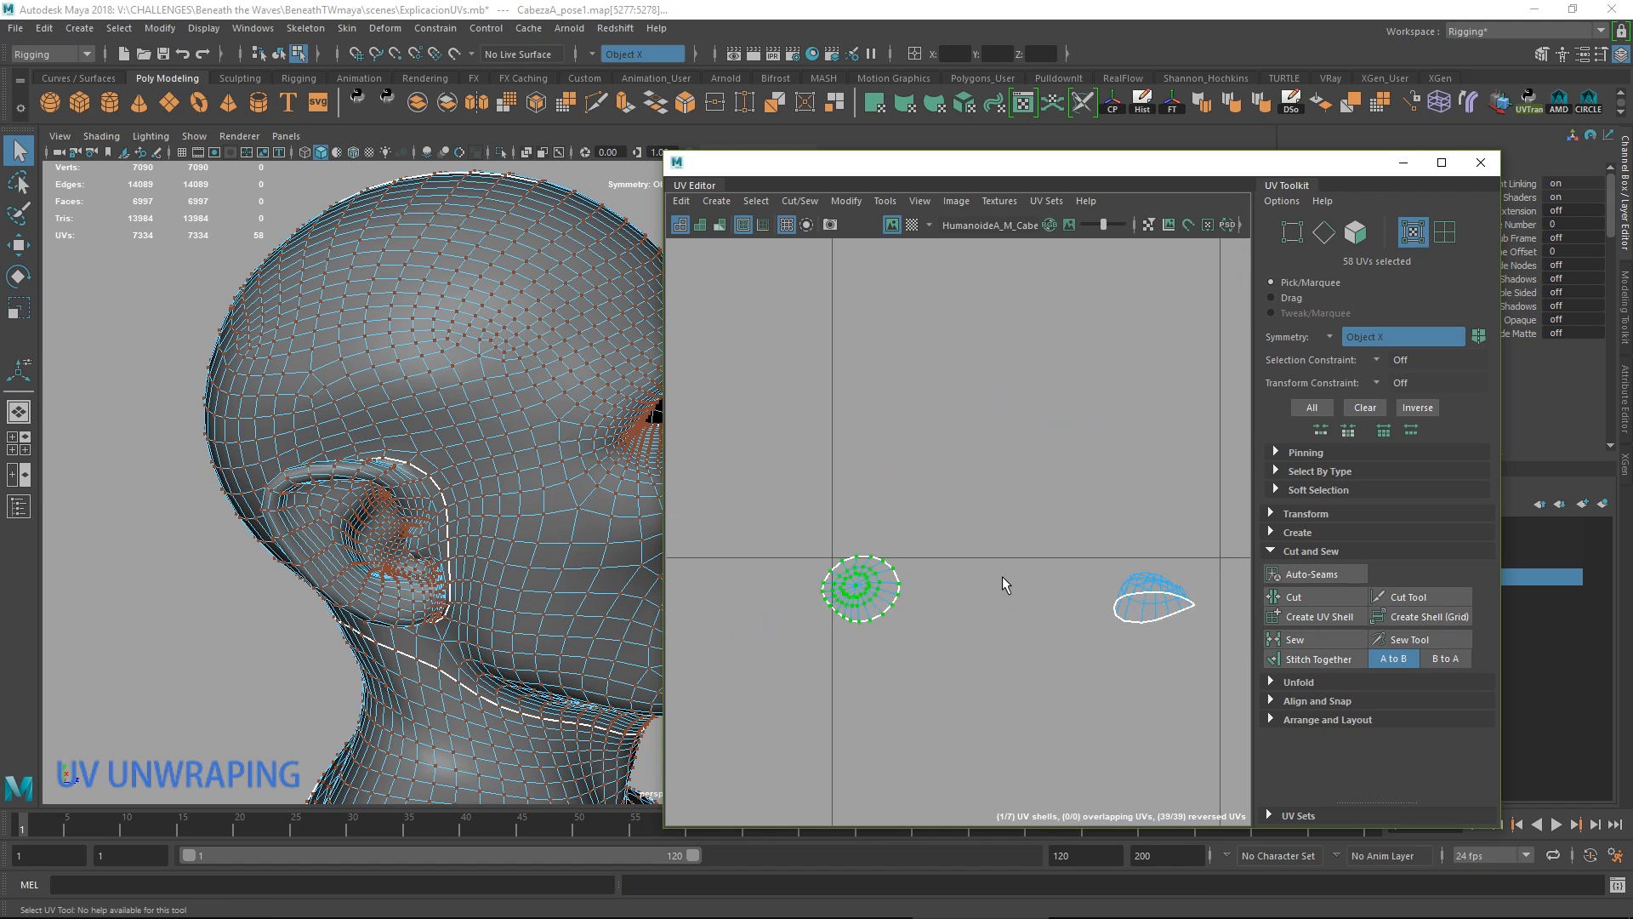
pyautogui.moveTo(1016, 527); pyautogui.dragTo(1164, 641)
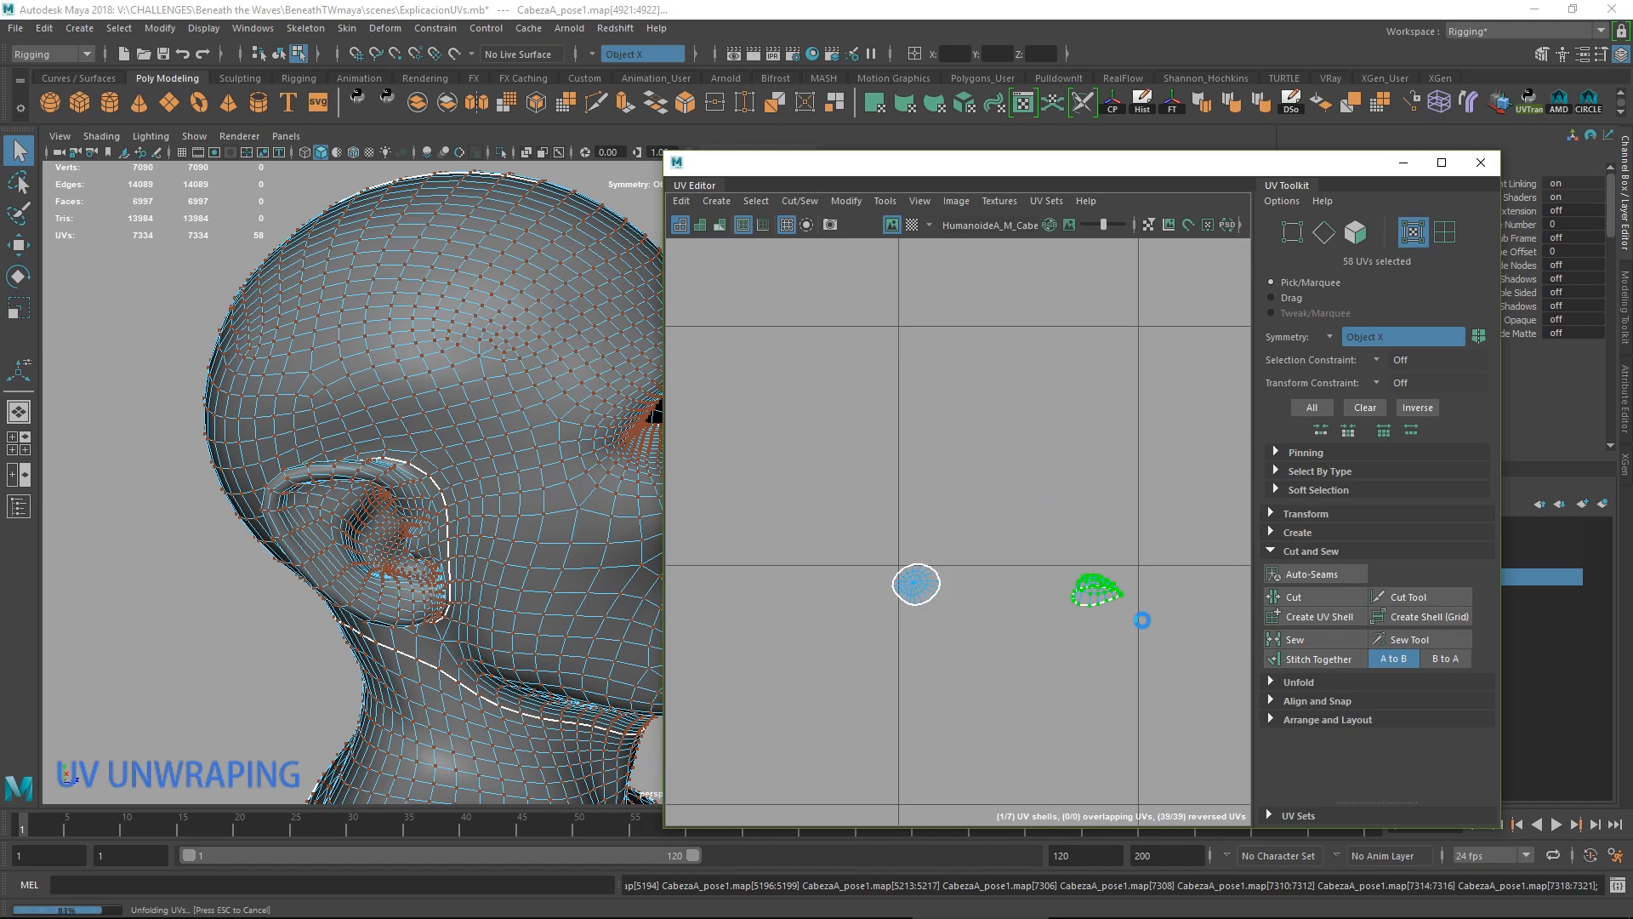
pyautogui.scroll(-8, 1140, 620)
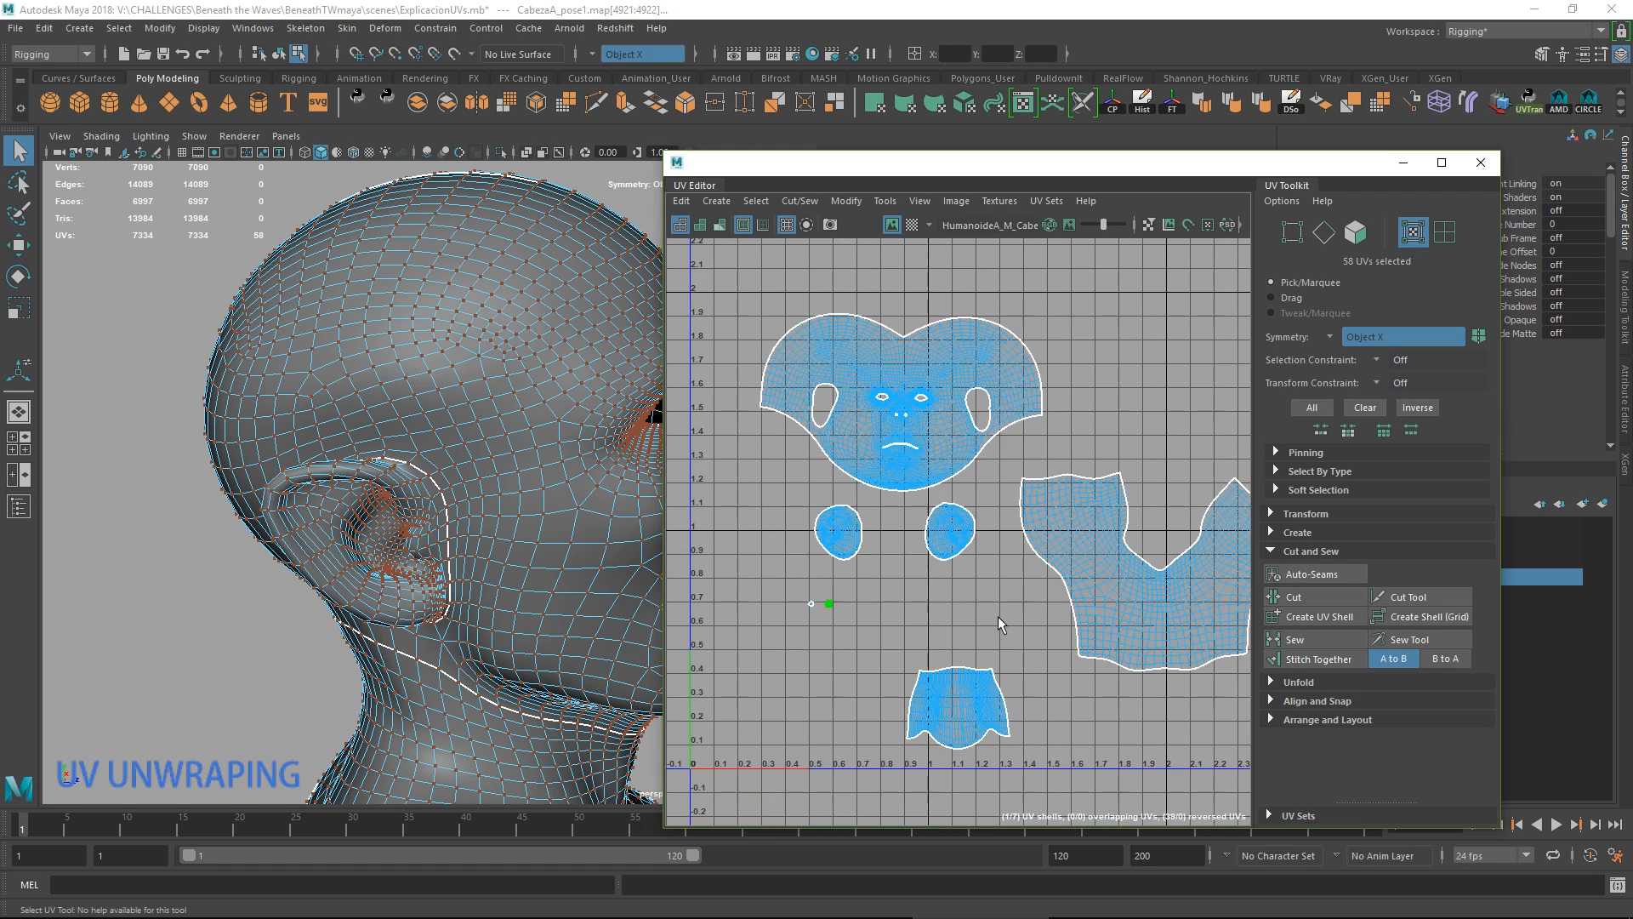
# Select the UVs of all the head's shells together and turn the model to show its profile.
pyautogui.scroll(-2, 997, 616)
pyautogui.moveTo(776, 430); pyautogui.dragTo(1185, 736)
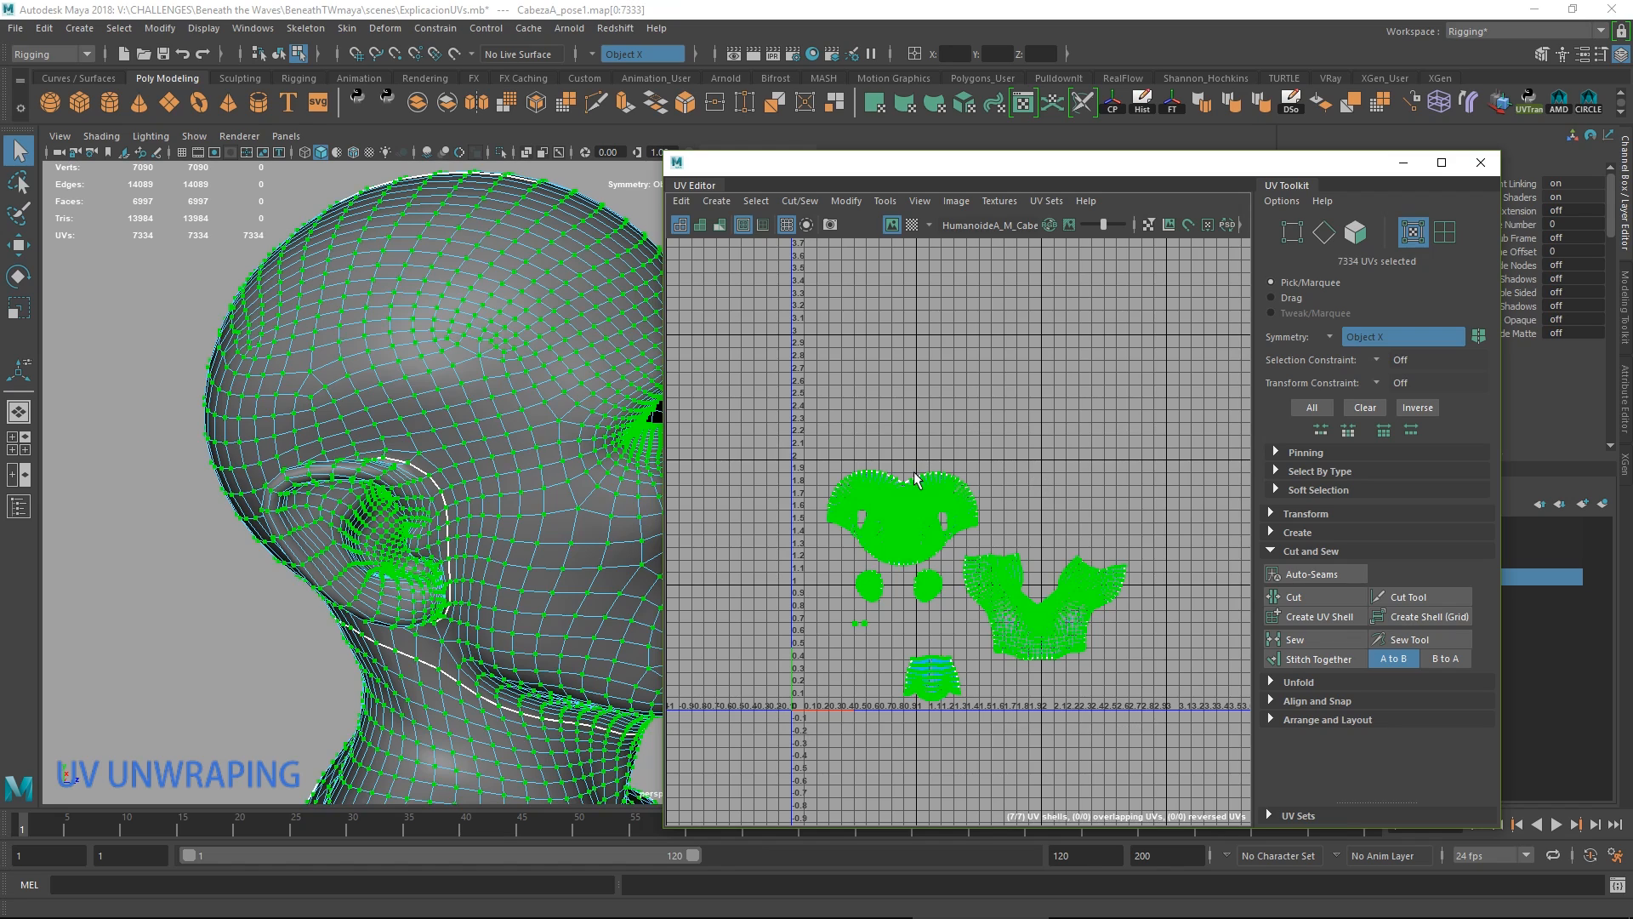
pyautogui.scroll(-1, 916, 479)
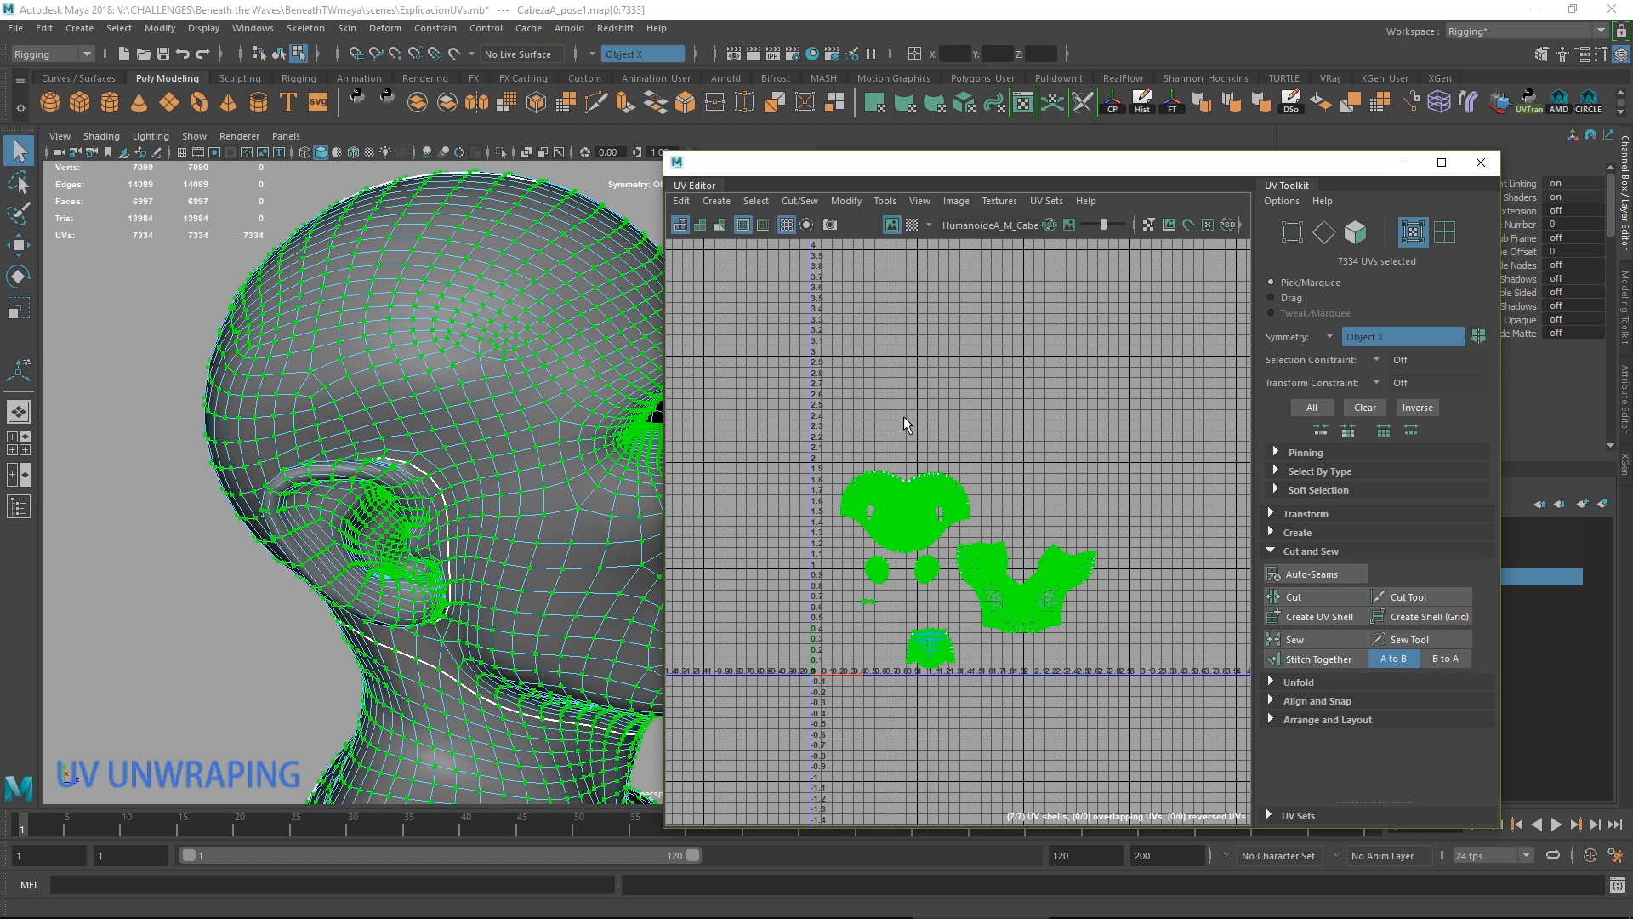
pyautogui.keyDown('alt'); pyautogui.moveTo(536, 456); pyautogui.dragTo(374, 438); pyautogui.keyUp('alt')
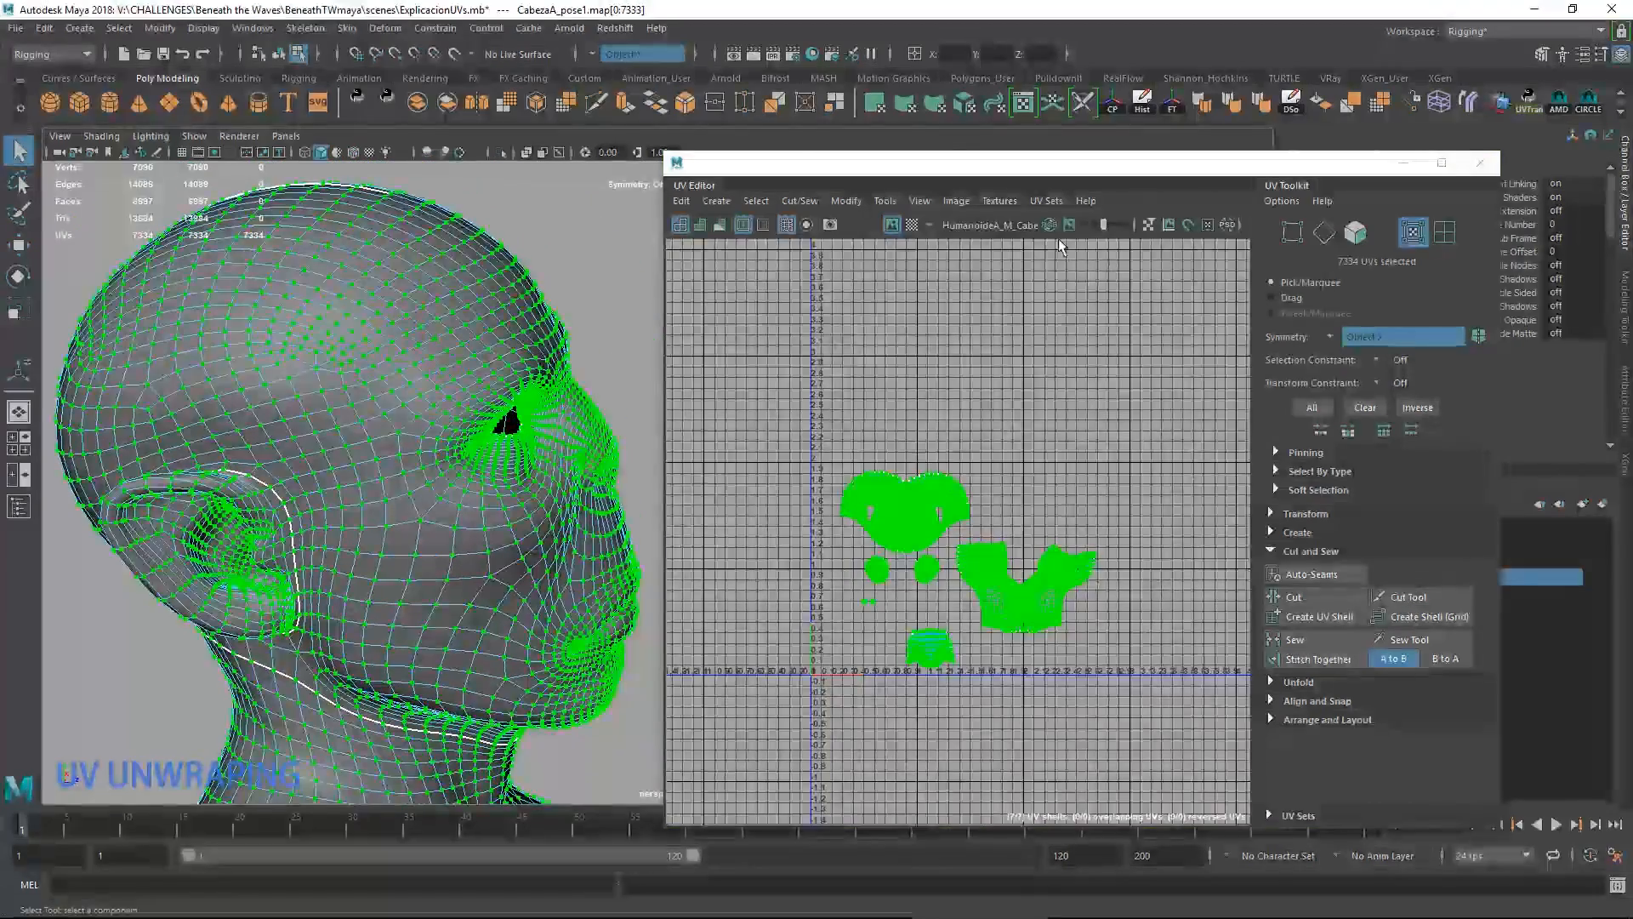
# Display the checker map on the head and select the left ear UV shell beneath the face.
pyautogui.click(912, 224)
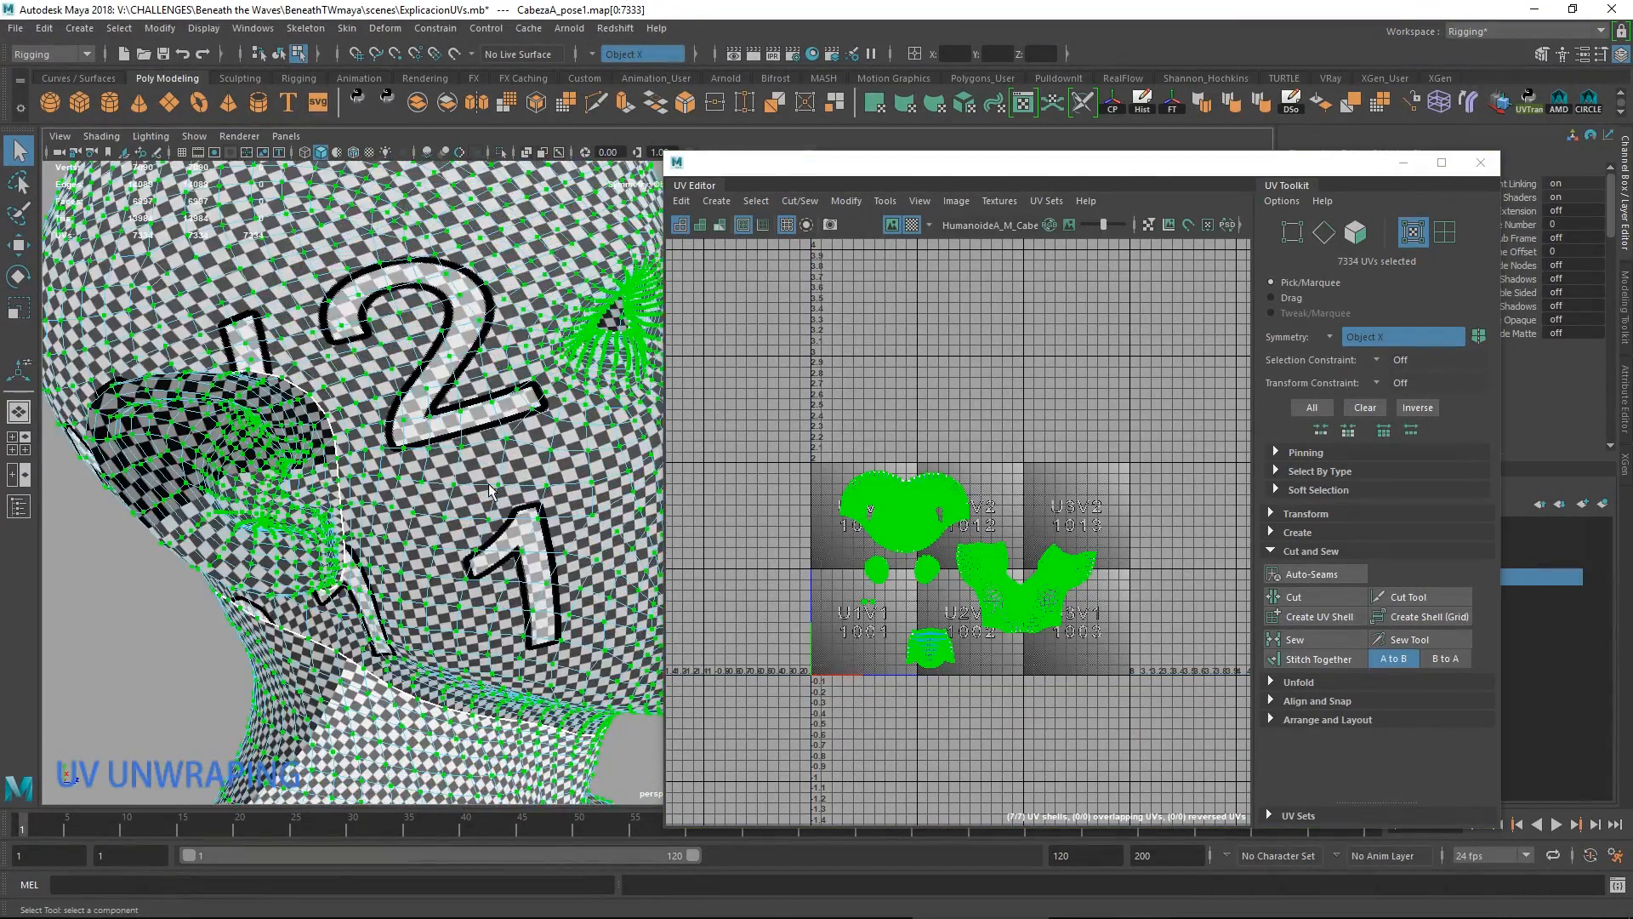
pyautogui.click(879, 578)
pyautogui.press('f')
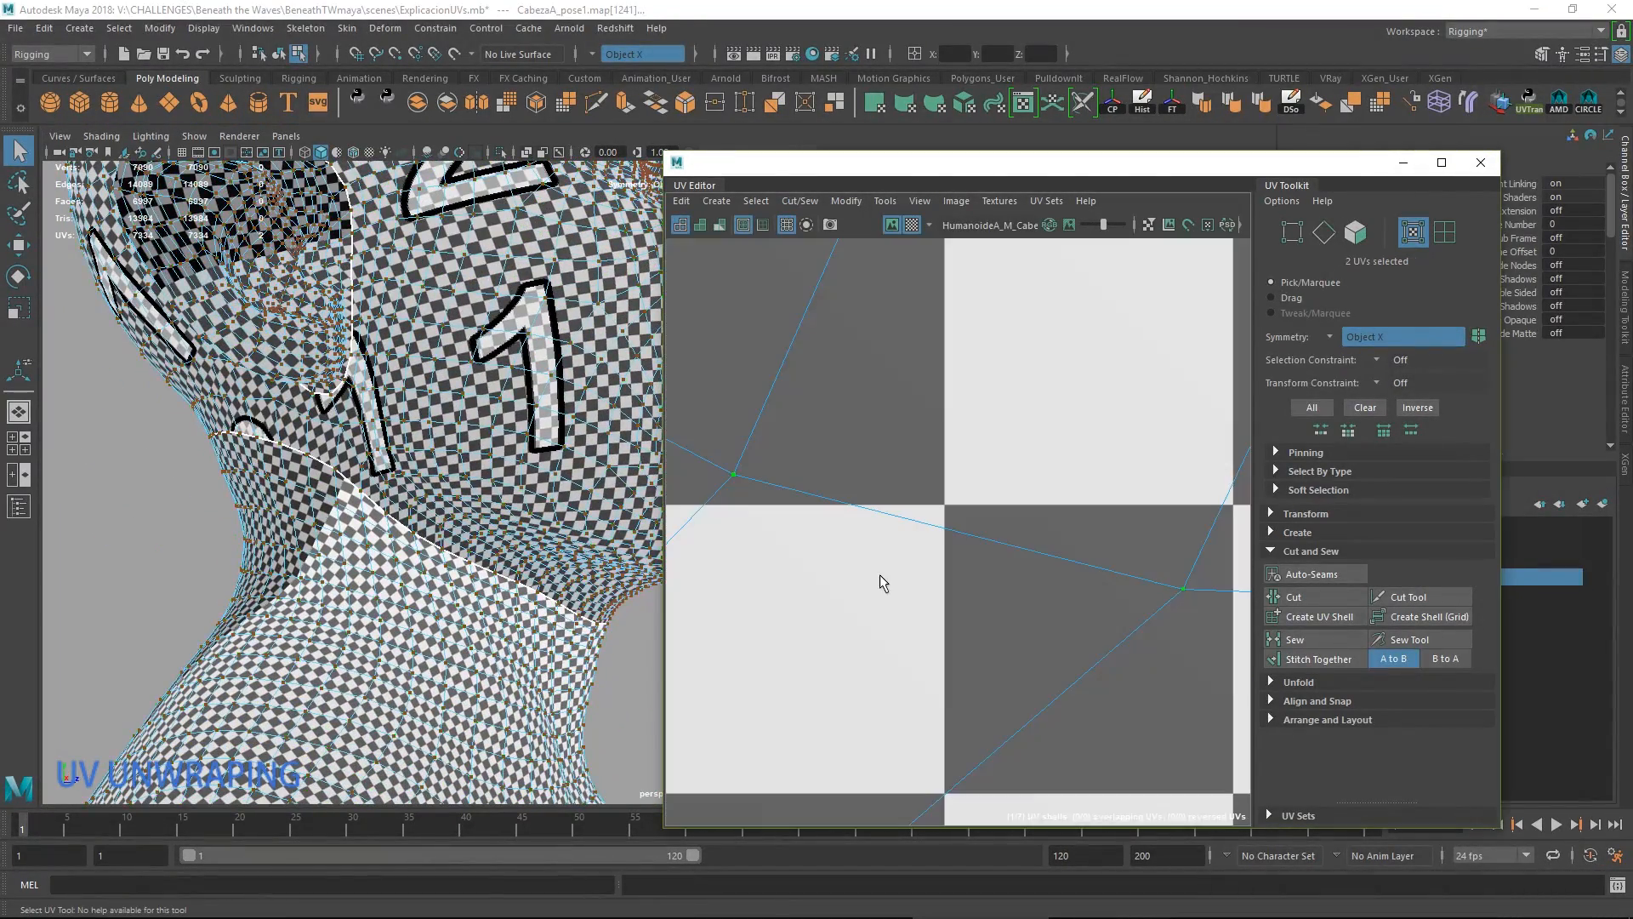
pyautogui.scroll(-5, 899, 531)
pyautogui.scroll(-4, 897, 529)
pyautogui.doubleClick(879, 522)
pyautogui.scroll(-8, 876, 521)
pyautogui.scroll(-6, 476, 544)
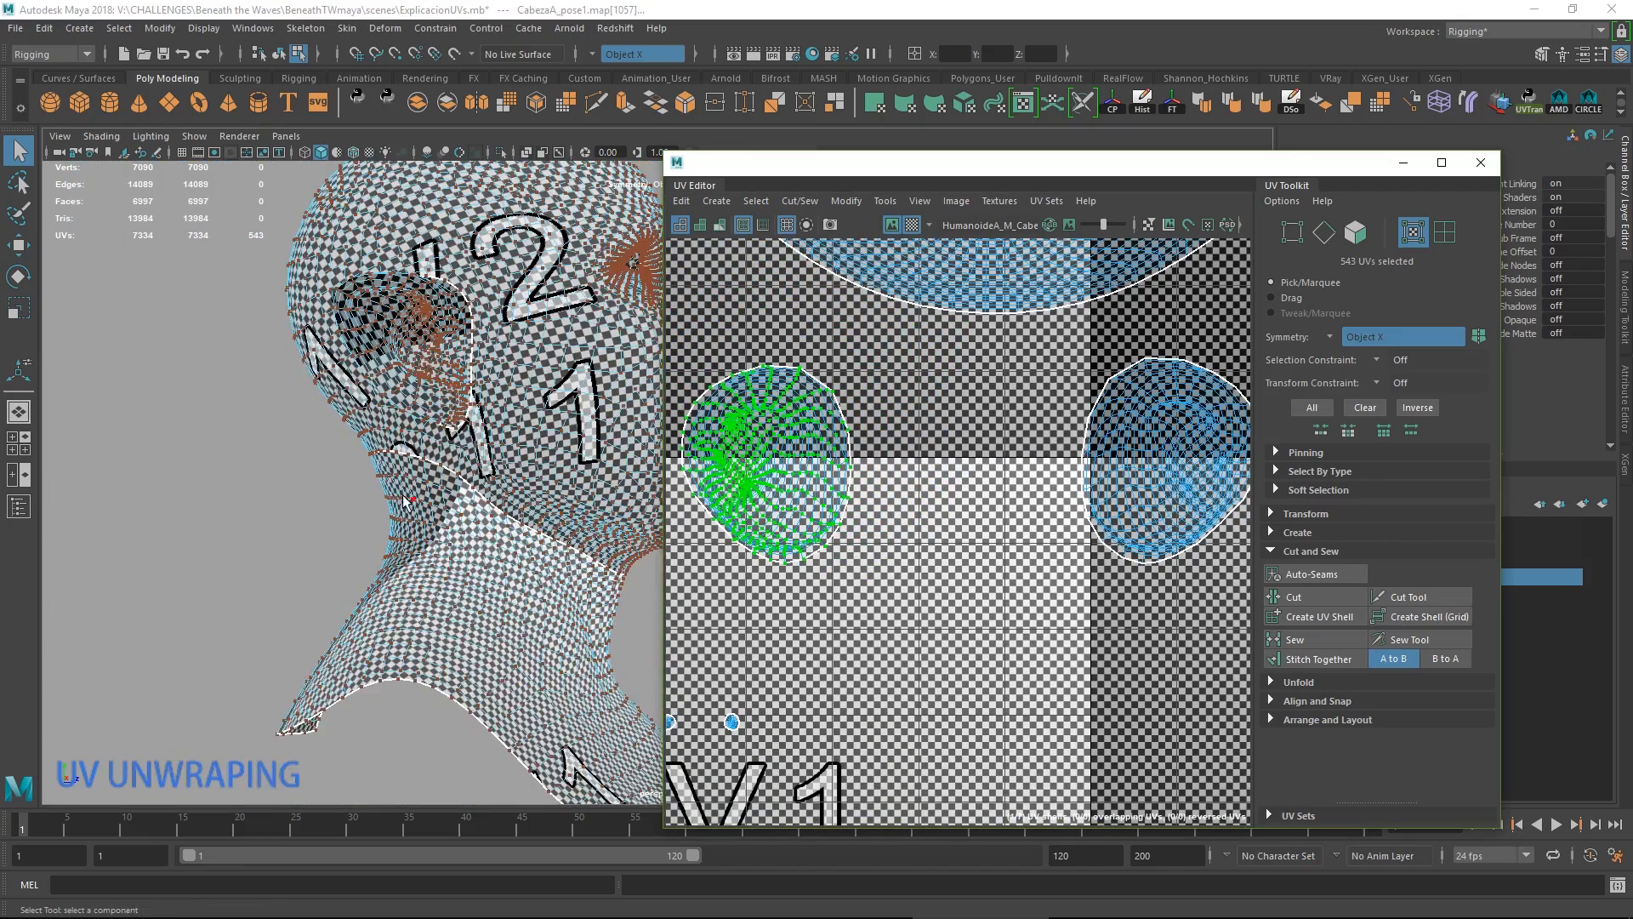
# Scale the selected ear UV shell down uniformly to about a third of its size and compare its checkers with the surrounding head.
pyautogui.keyDown('alt'); pyautogui.moveTo(444, 542); pyautogui.dragTo(321, 510); pyautogui.keyUp('alt')
pyautogui.keyDown('alt'); pyautogui.moveTo(417, 570); pyautogui.dragTo(139, 583, button='middle'); pyautogui.keyUp('alt')
pyautogui.scroll(3, 255, 586)
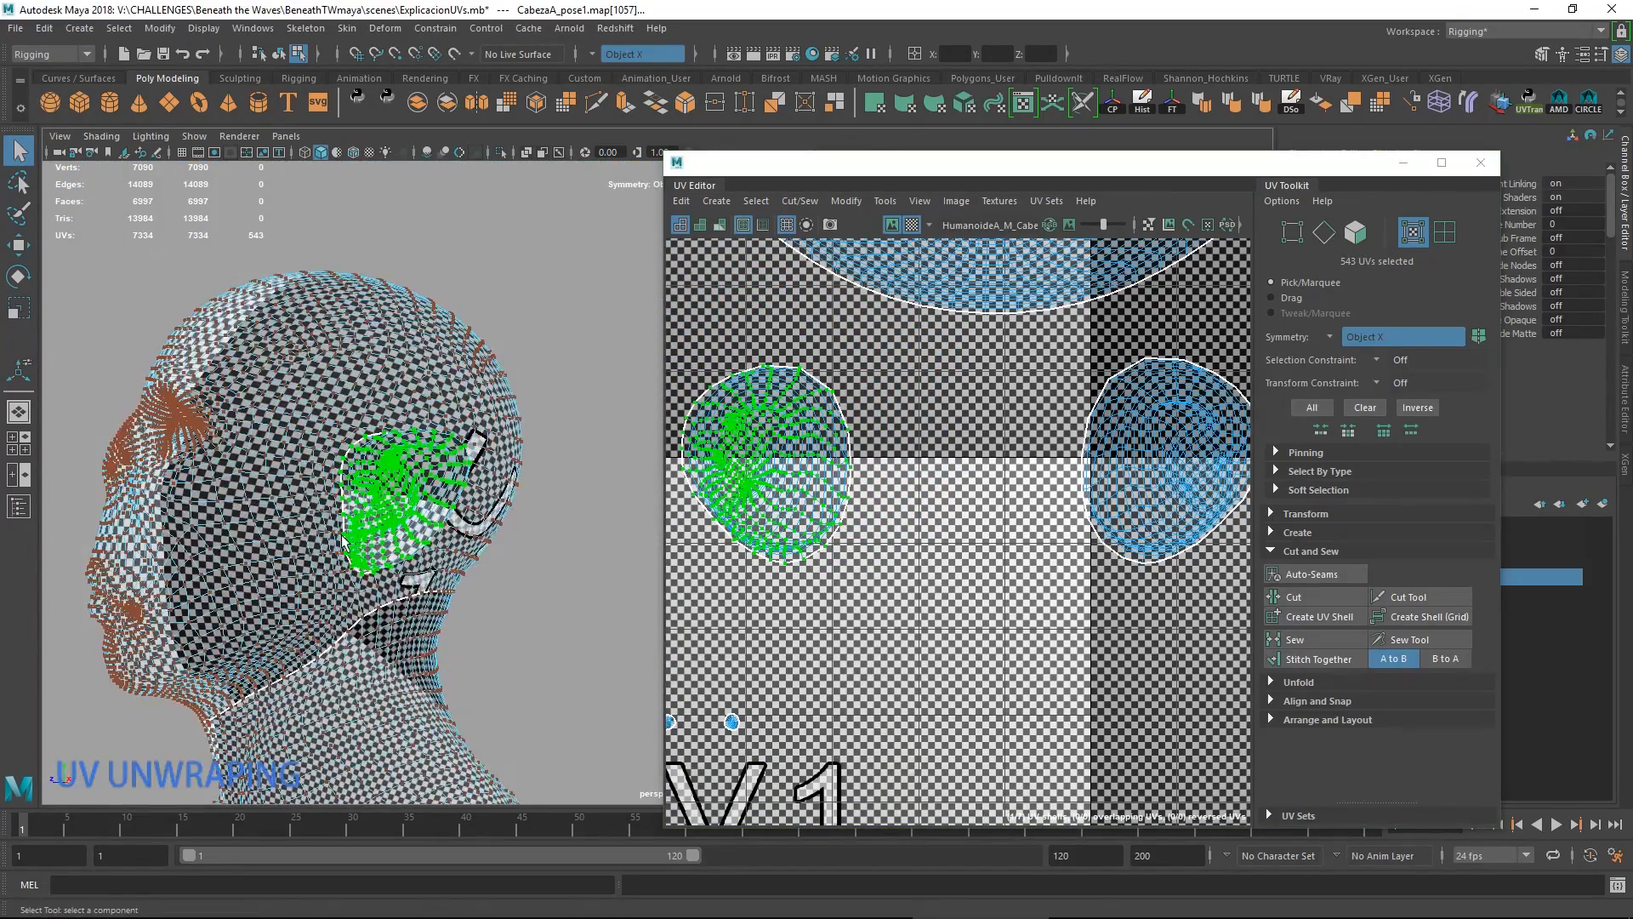
pyautogui.keyDown('alt'); pyautogui.moveTo(374, 666); pyautogui.dragTo(358, 529, button='middle'); pyautogui.keyUp('alt')
pyautogui.scroll(3, 358, 529)
pyautogui.press('r')
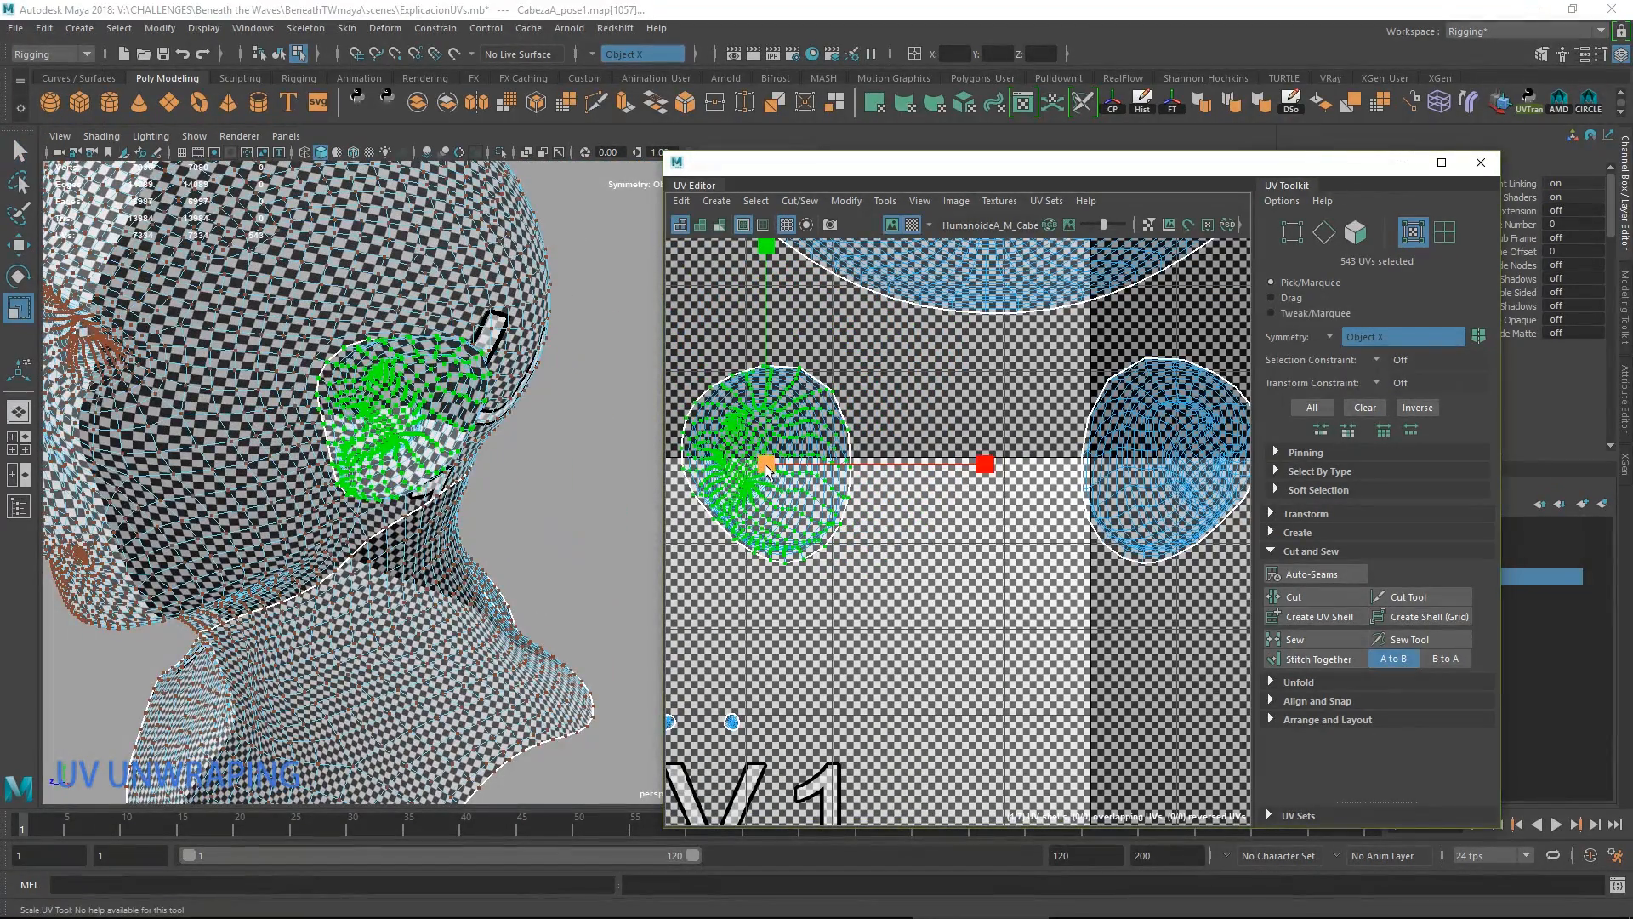
pyautogui.moveTo(765, 463); pyautogui.dragTo(614, 456)
pyautogui.keyDown('alt'); pyautogui.moveTo(374, 351); pyautogui.dragTo(427, 432, button='middle'); pyautogui.keyUp('alt')
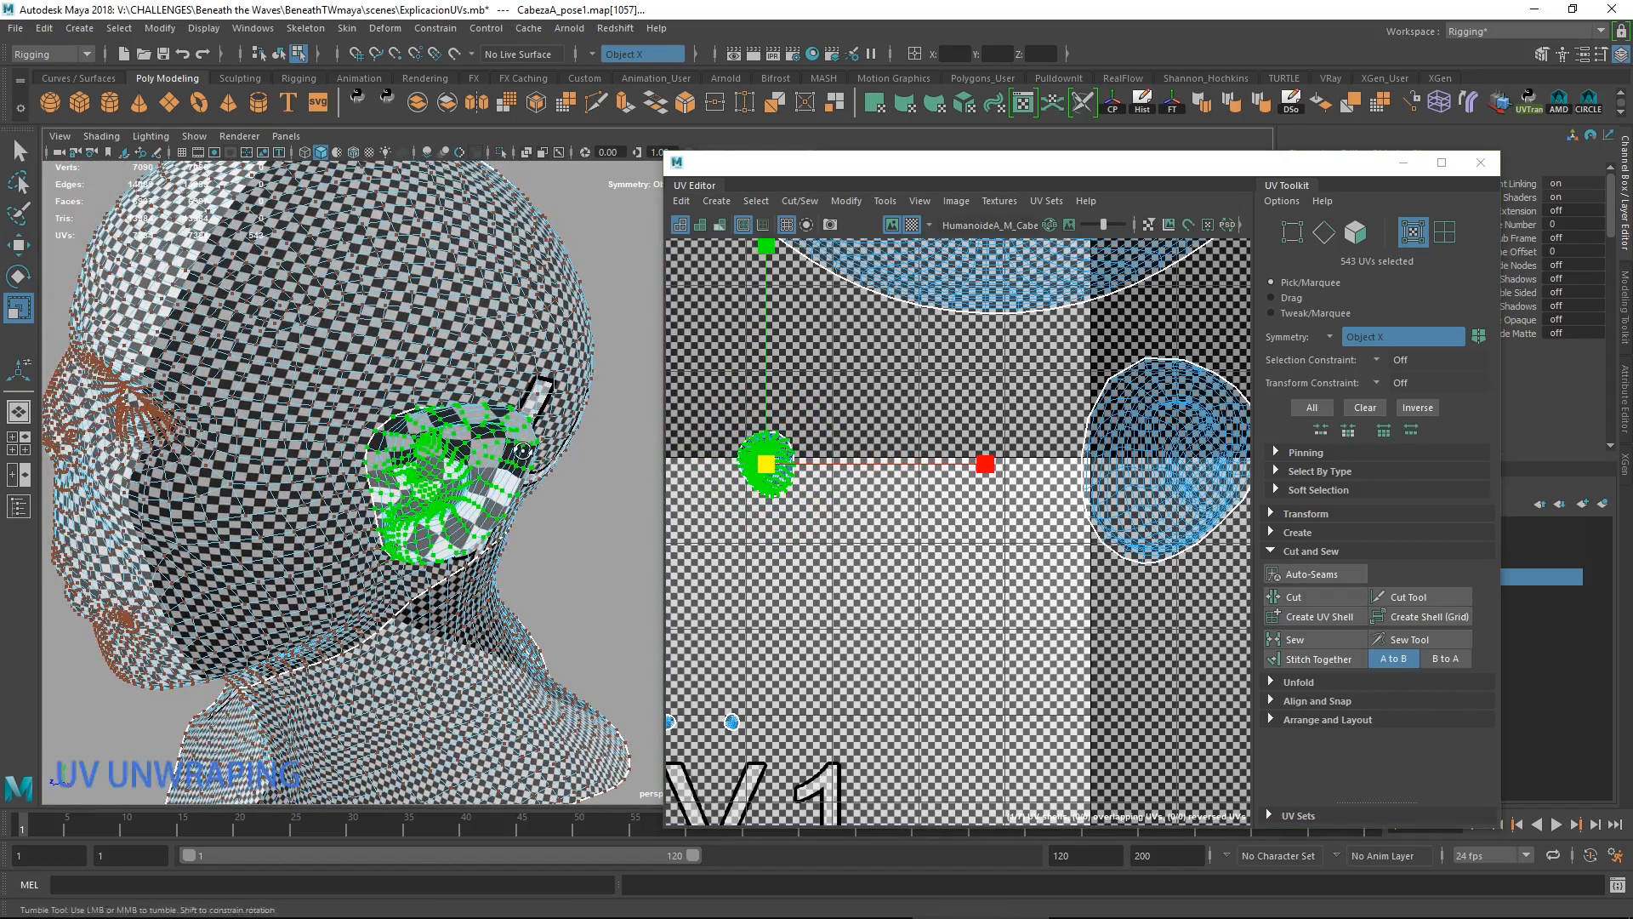
pyautogui.keyDown('alt'); pyautogui.moveTo(513, 461); pyautogui.dragTo(545, 451); pyautogui.keyUp('alt')
pyautogui.scroll(3, 405, 453)
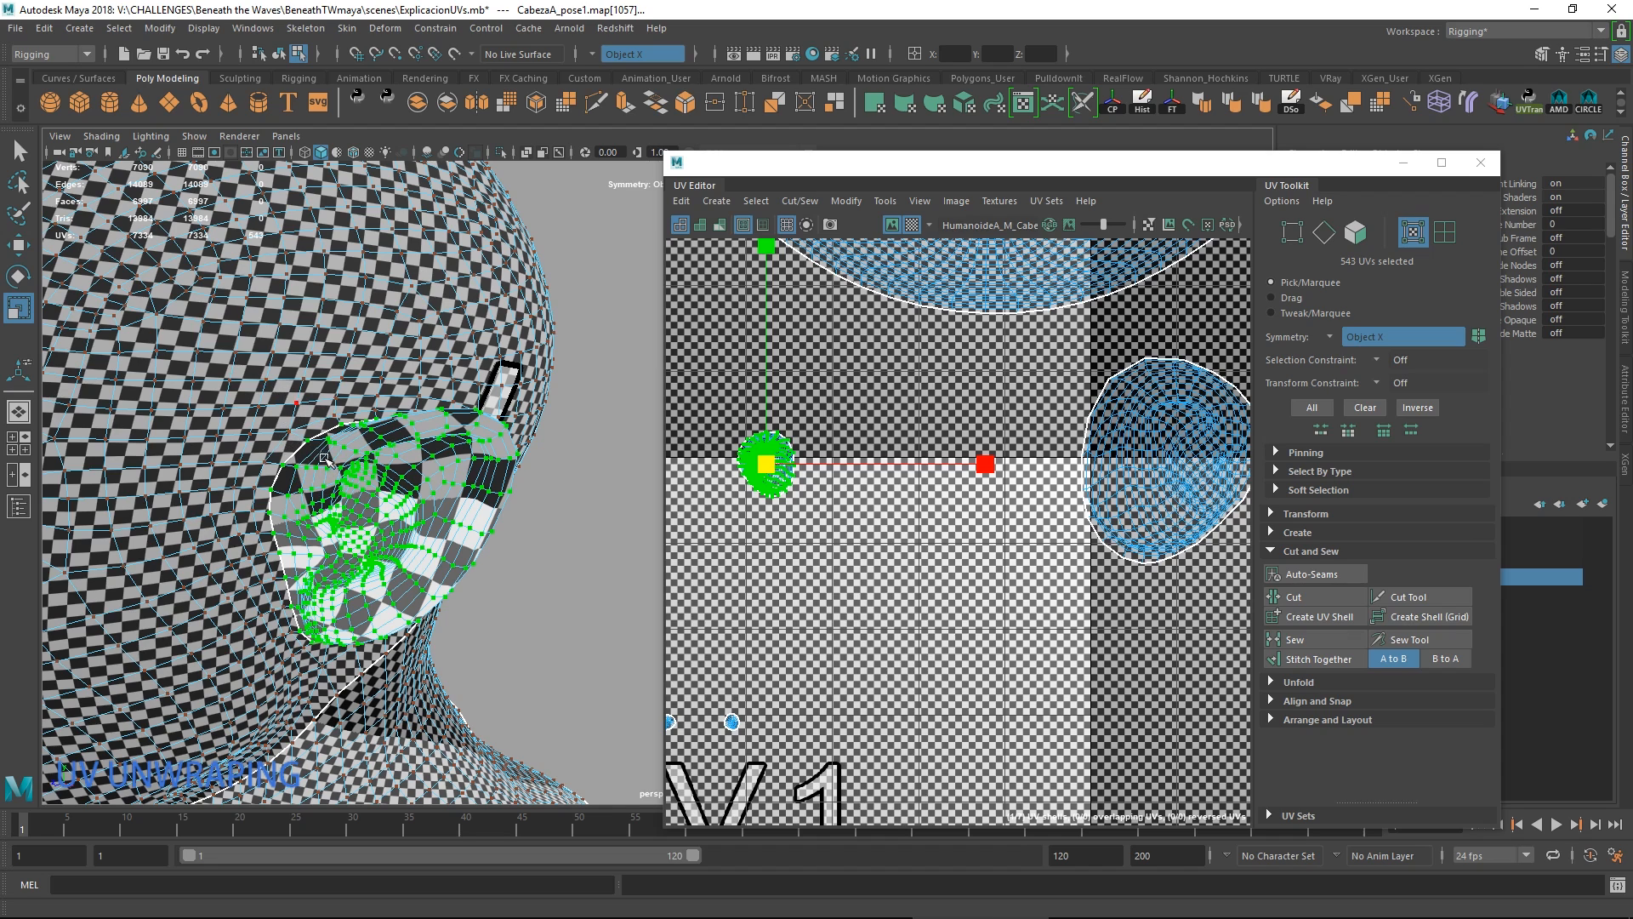
# Select the UVs of all the head's shells and open the Layout UVs options.
pyautogui.keyDown('alt'); pyautogui.moveTo(946, 407); pyautogui.dragTo(976, 436, button='middle'); pyautogui.keyUp('alt')
pyautogui.press('w')
pyautogui.keyDown('alt'); pyautogui.moveTo(786, 443); pyautogui.dragTo(832, 473, button='middle'); pyautogui.keyUp('alt')
pyautogui.scroll(3, 832, 473)
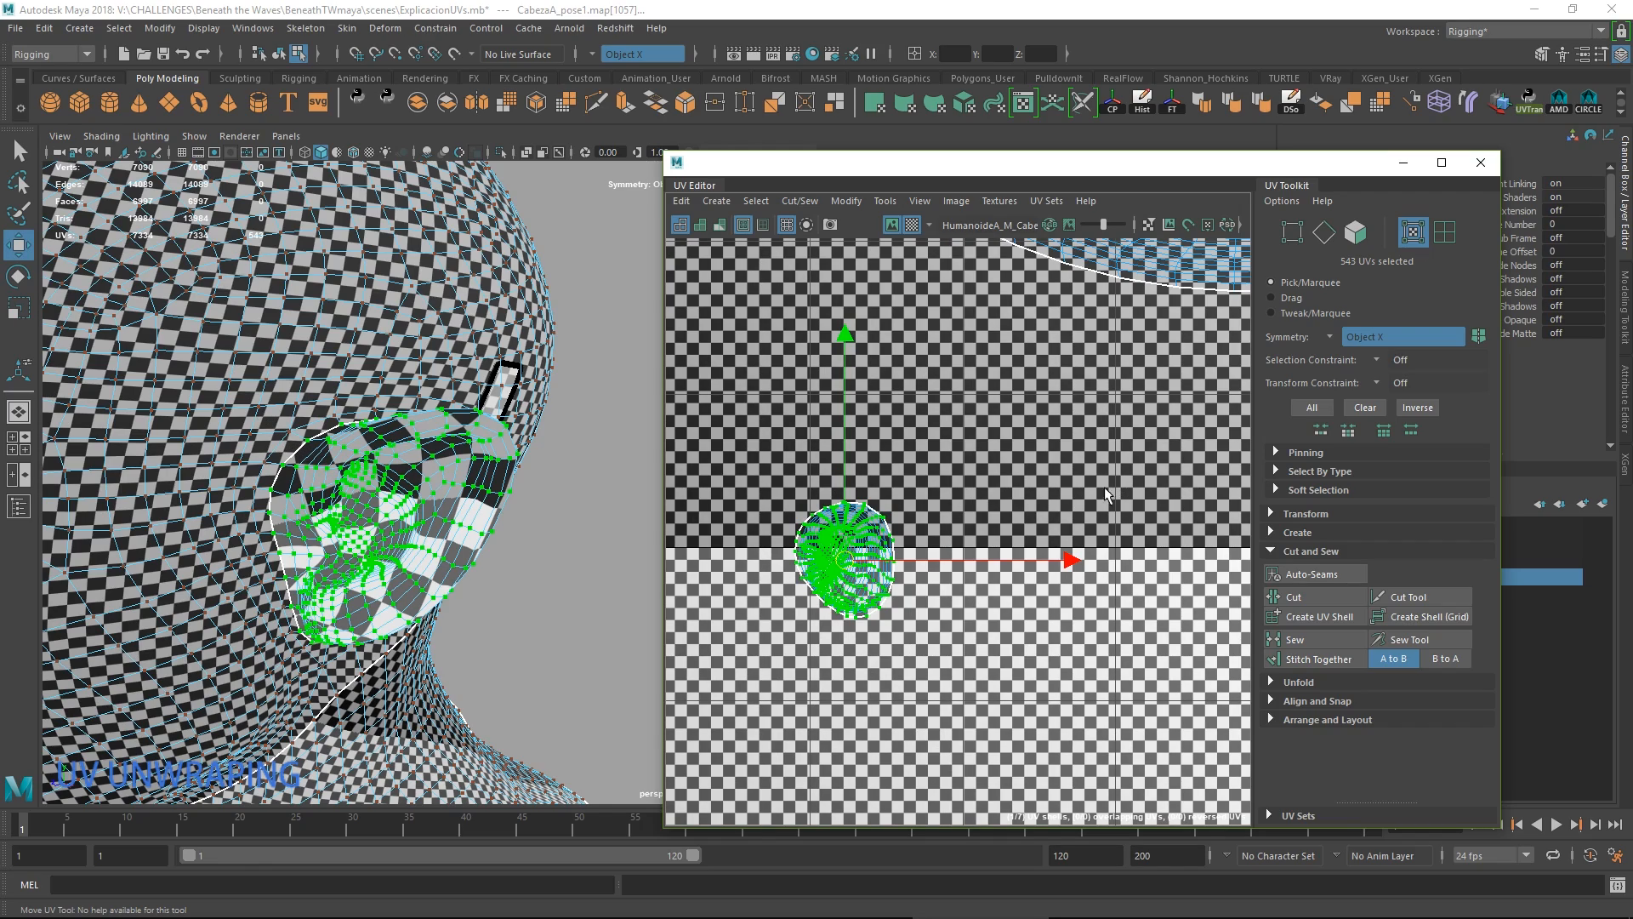
pyautogui.press('f')
pyautogui.scroll(-15, 944, 513)
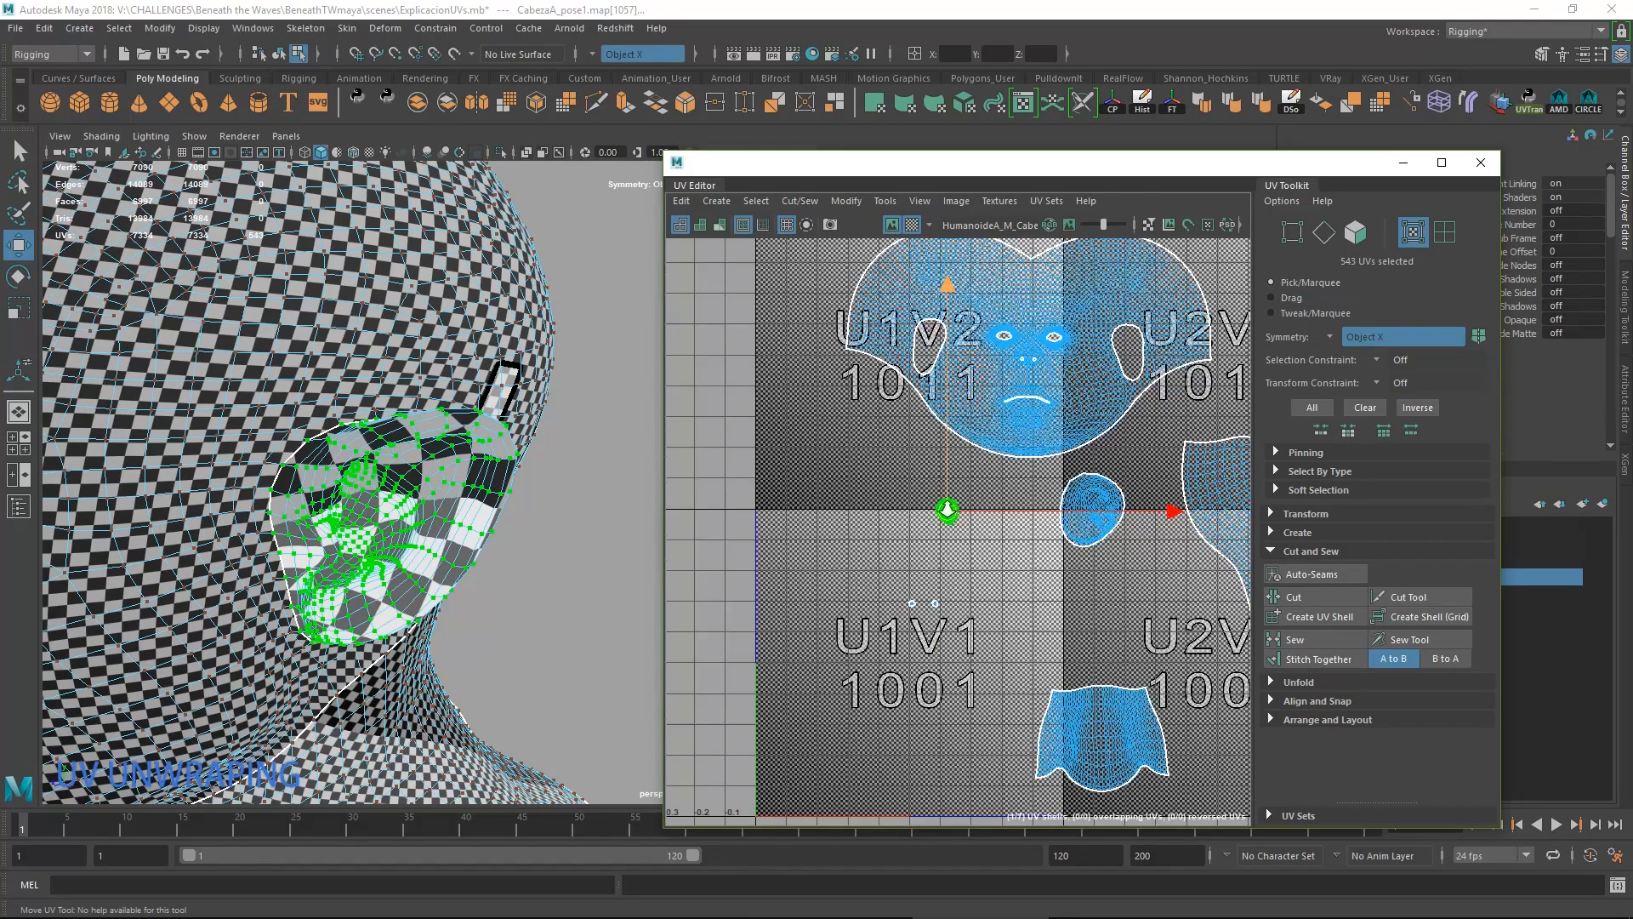
pyautogui.keyDown('alt'); pyautogui.moveTo(989, 507); pyautogui.dragTo(883, 501, button='middle'); pyautogui.keyUp('alt')
pyautogui.moveTo(745, 379); pyautogui.dragTo(1131, 648)
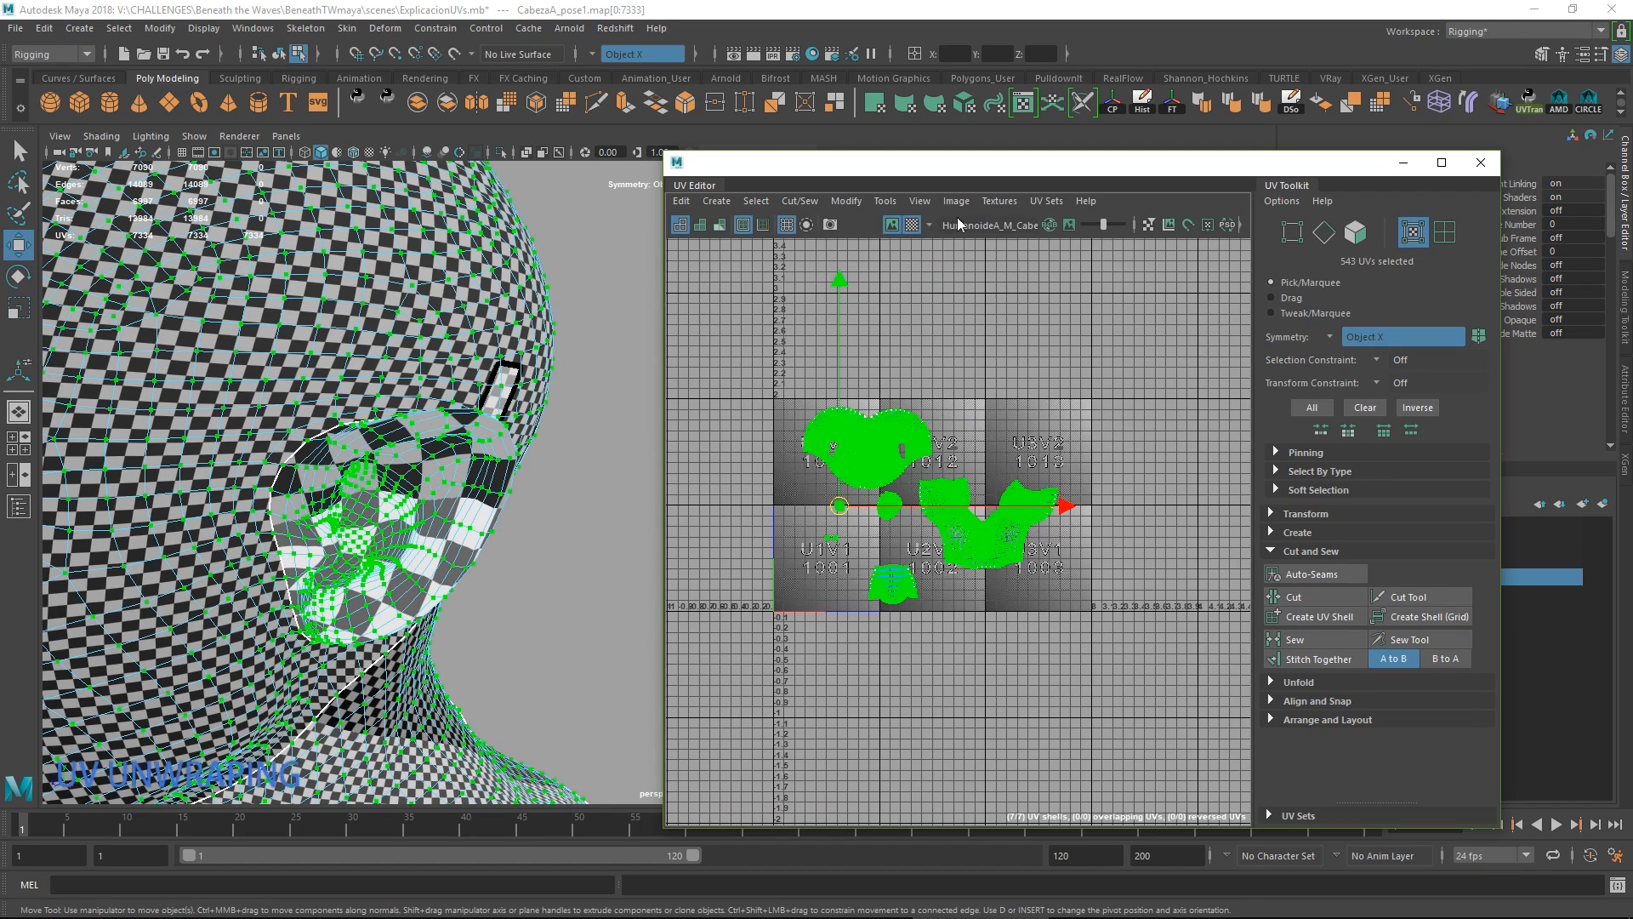
pyautogui.click(846, 200)
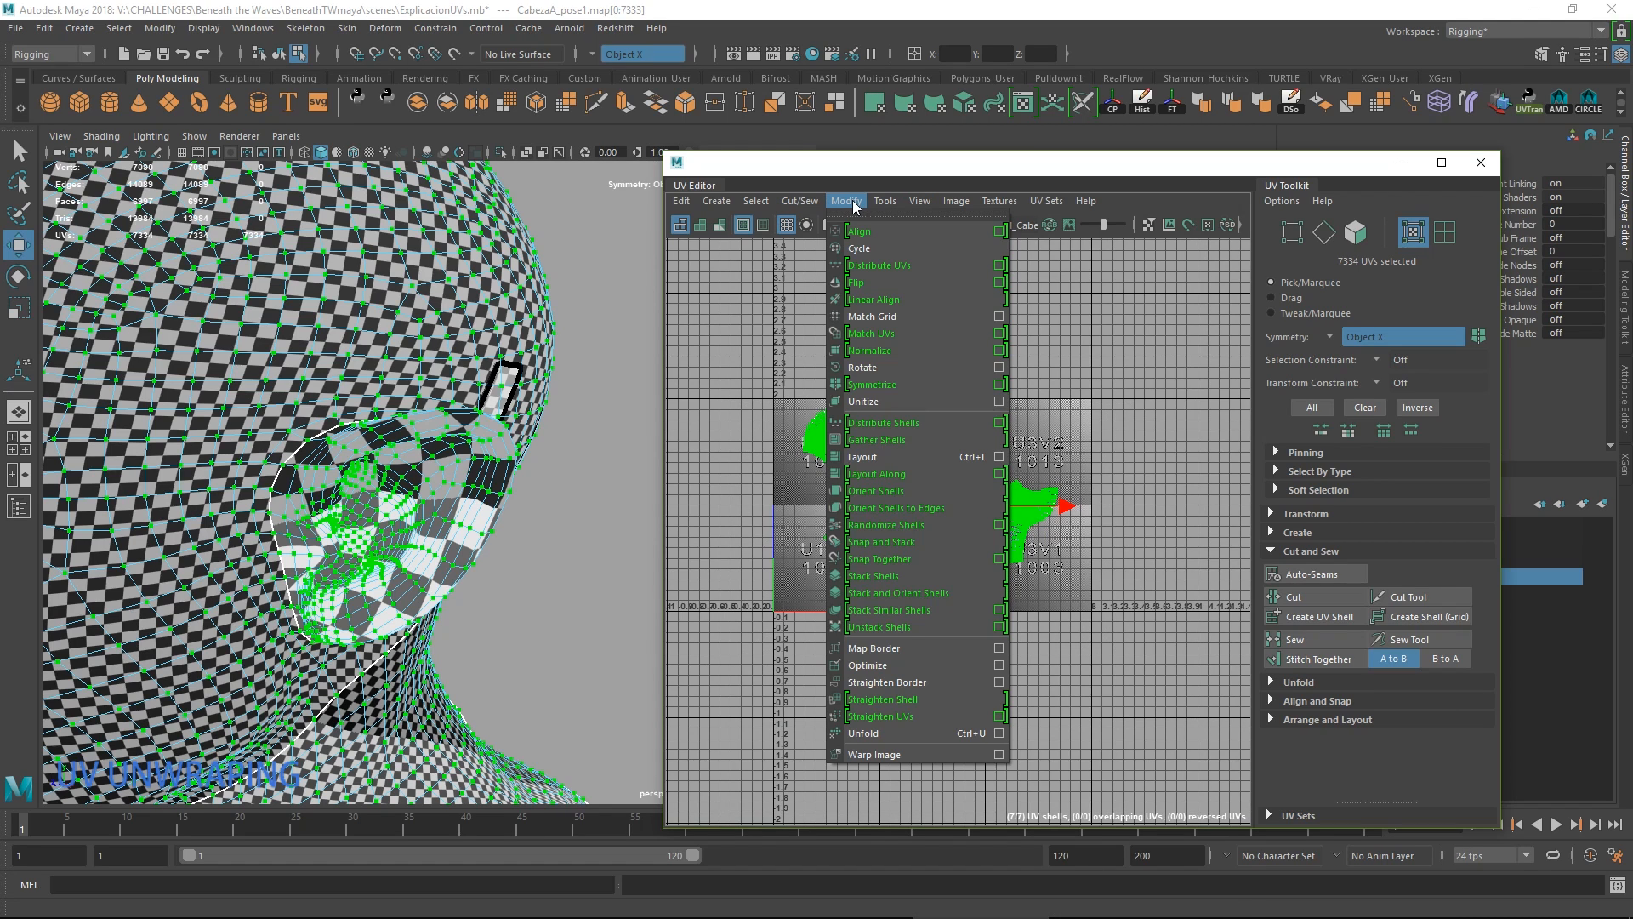
pyautogui.click(997, 459)
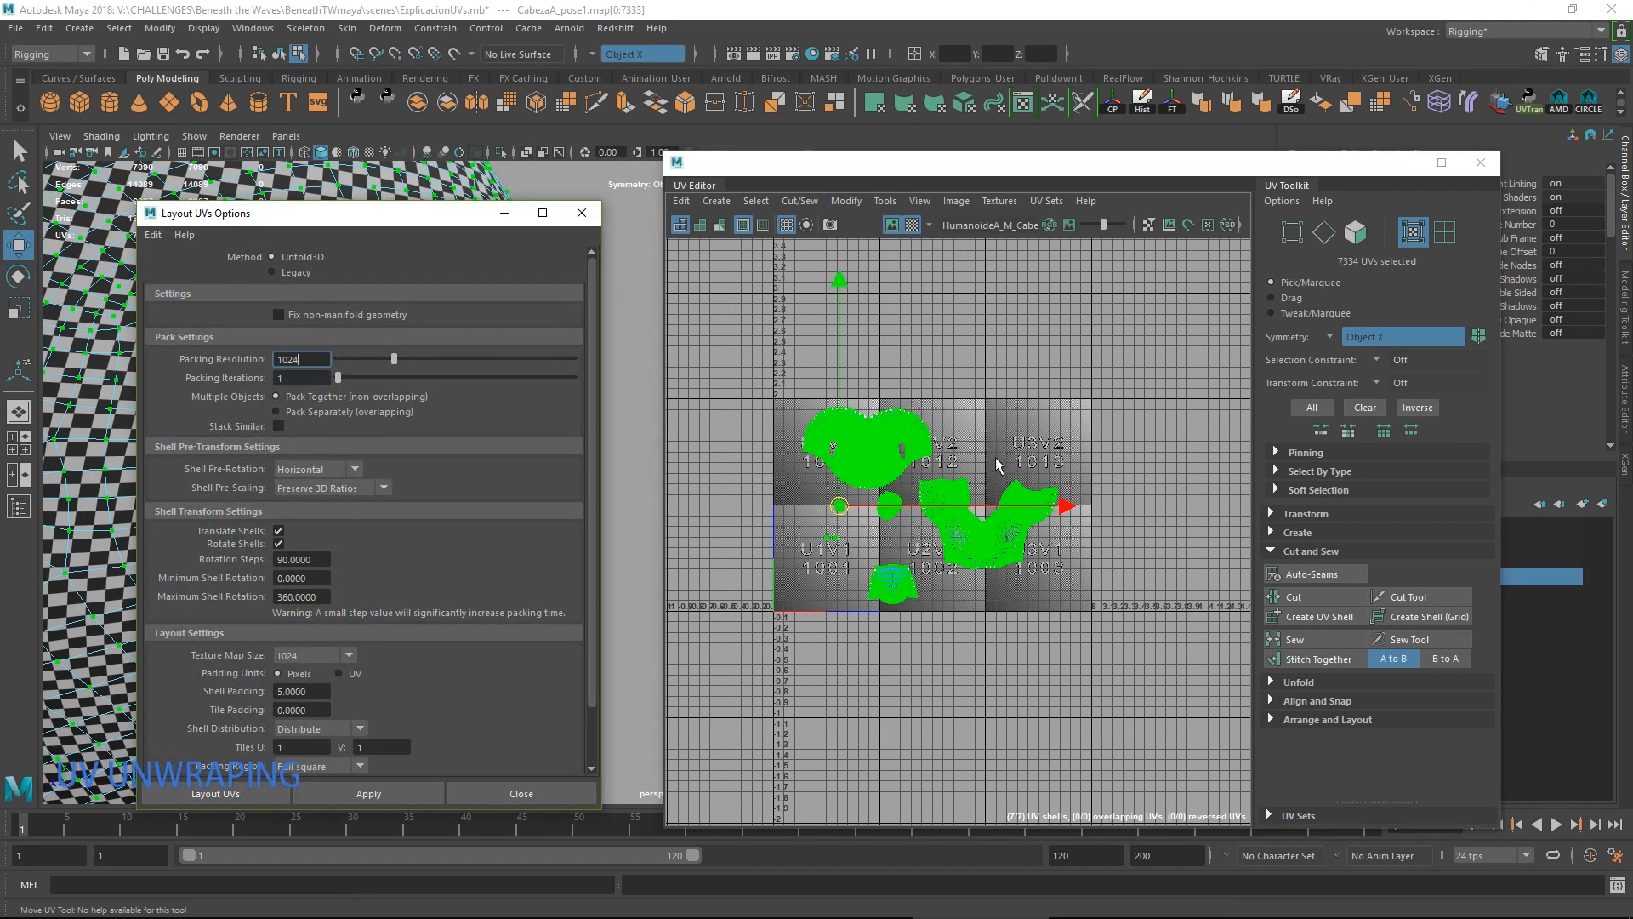
# Keep packing iterations at 1, shell pre-rotation on Horizontal and shell pre-scaling on Preserve 3D Ratios in the layout options.
pyautogui.click(315, 374)
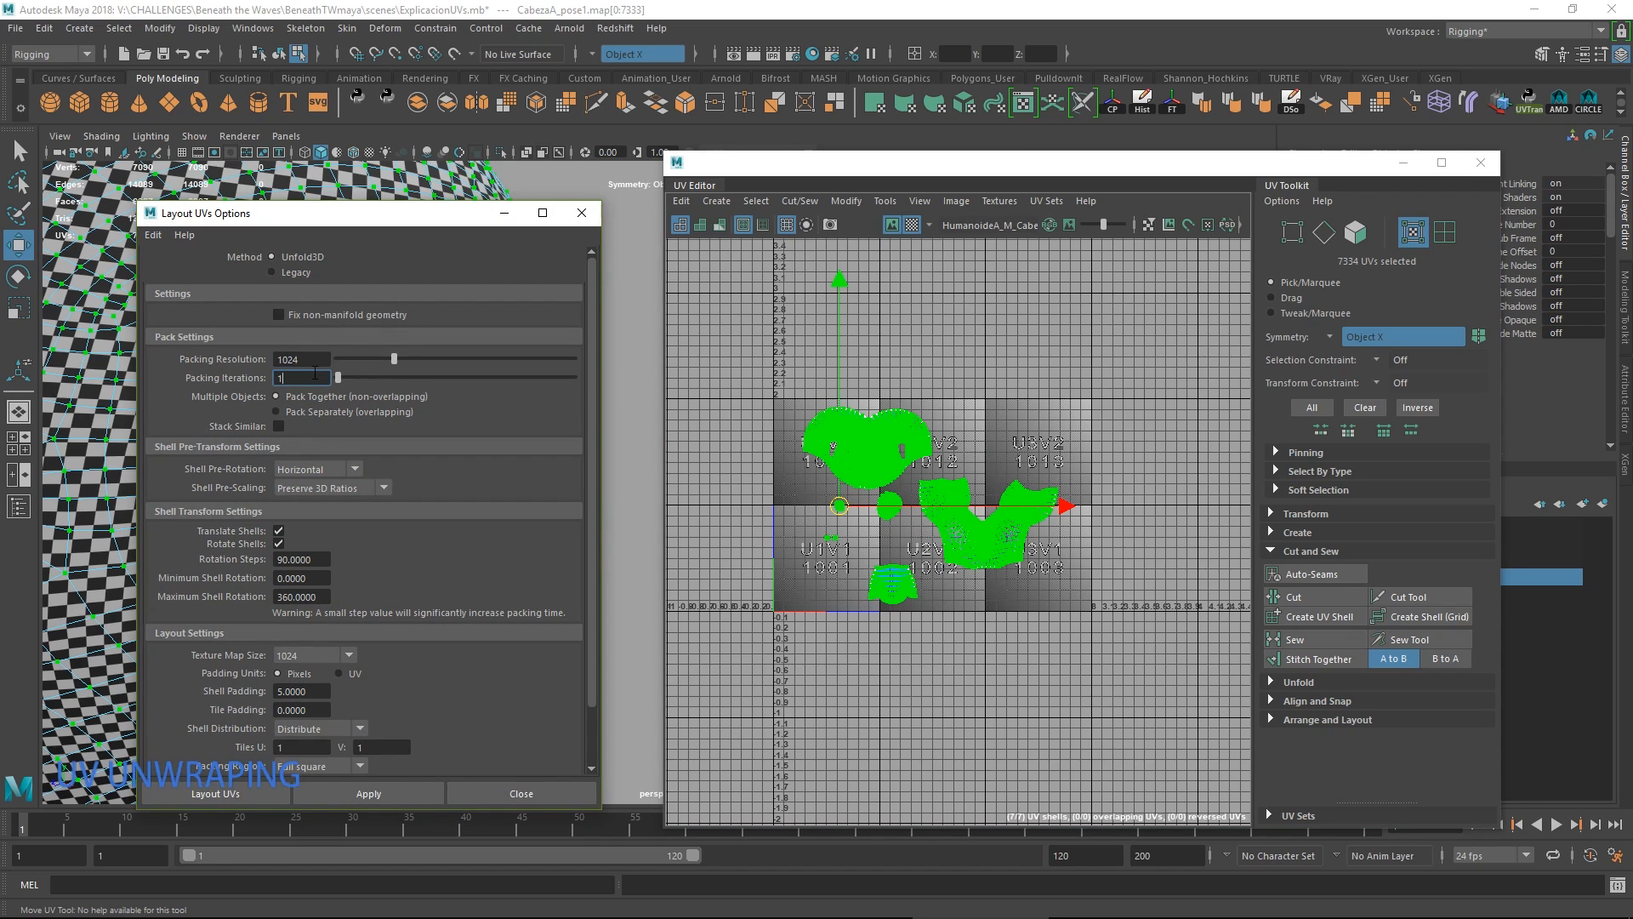
pyautogui.click(321, 467)
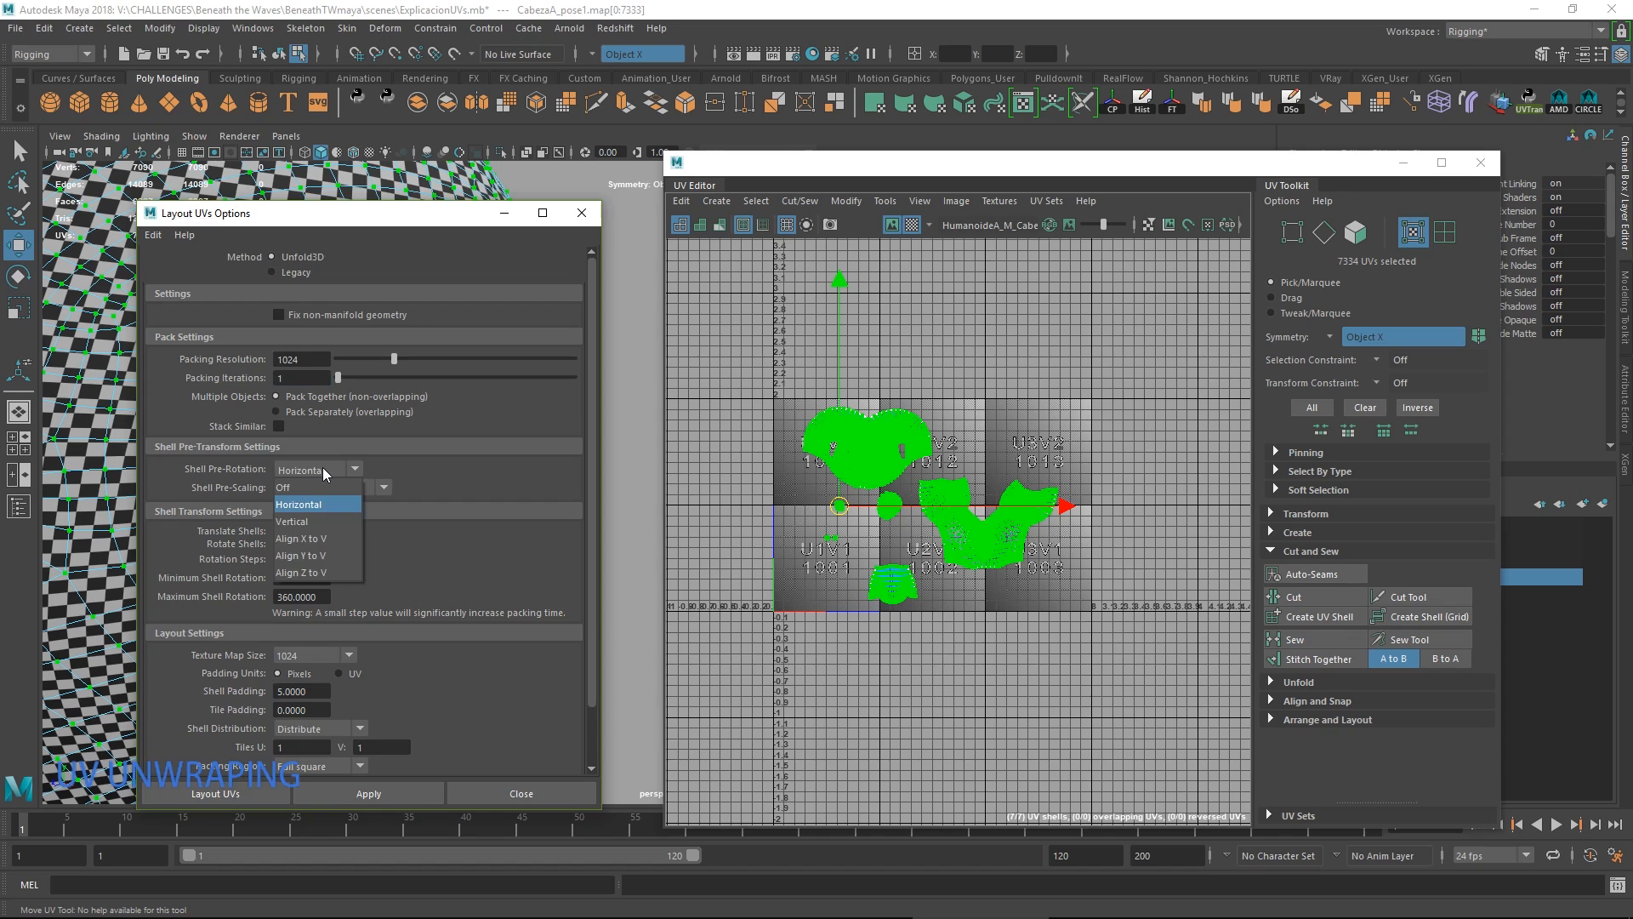
pyautogui.click(324, 509)
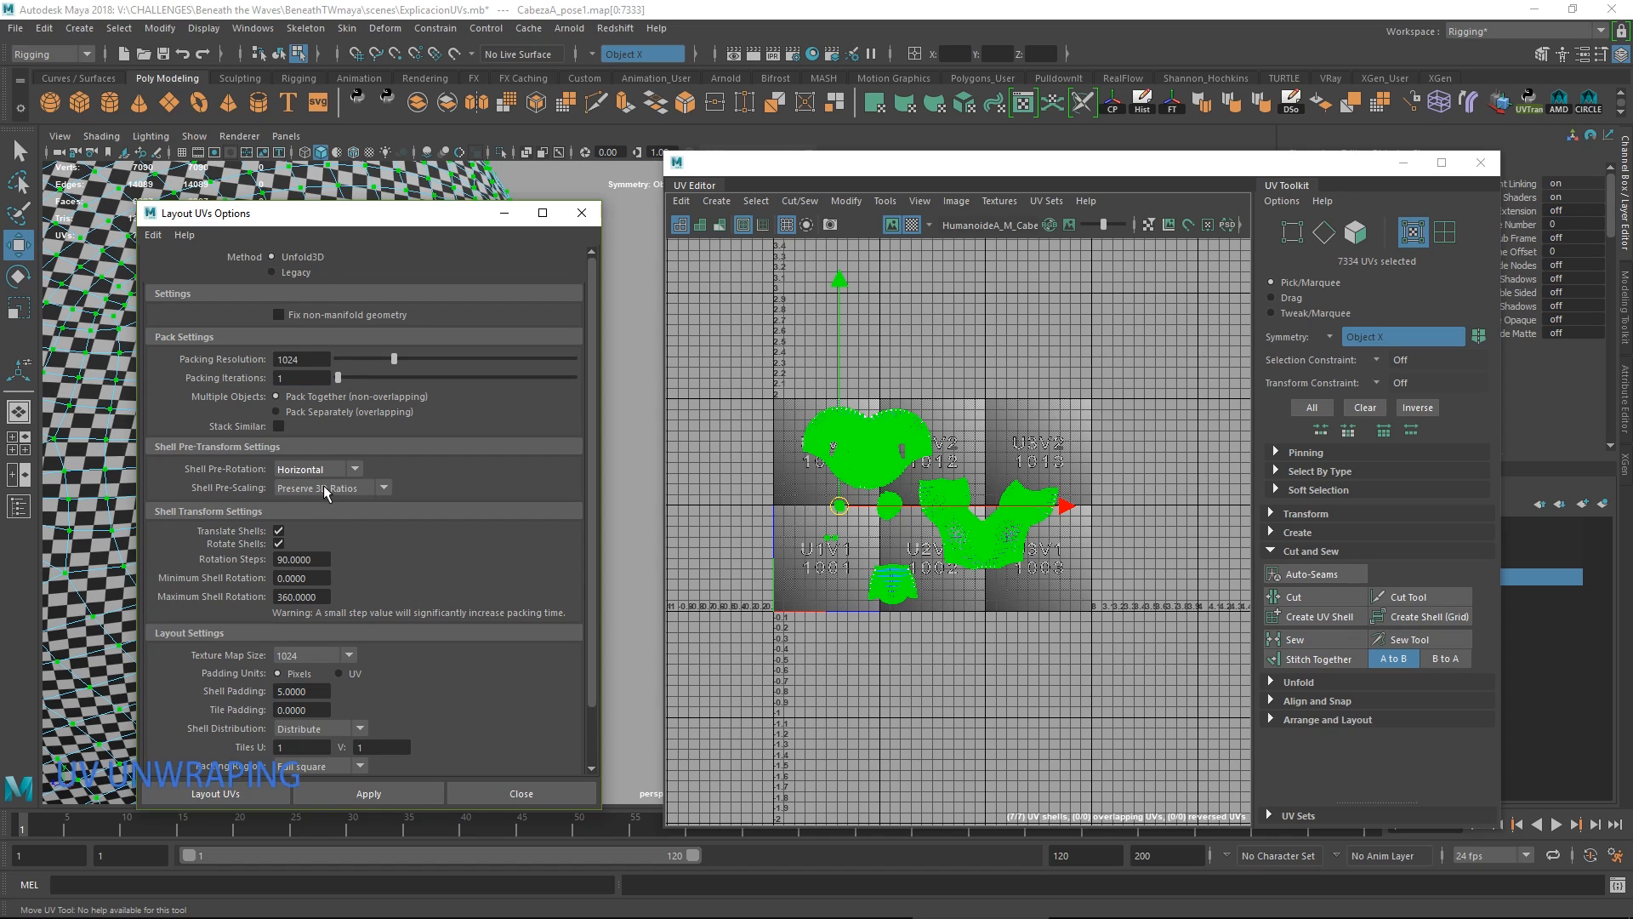
pyautogui.click(324, 489)
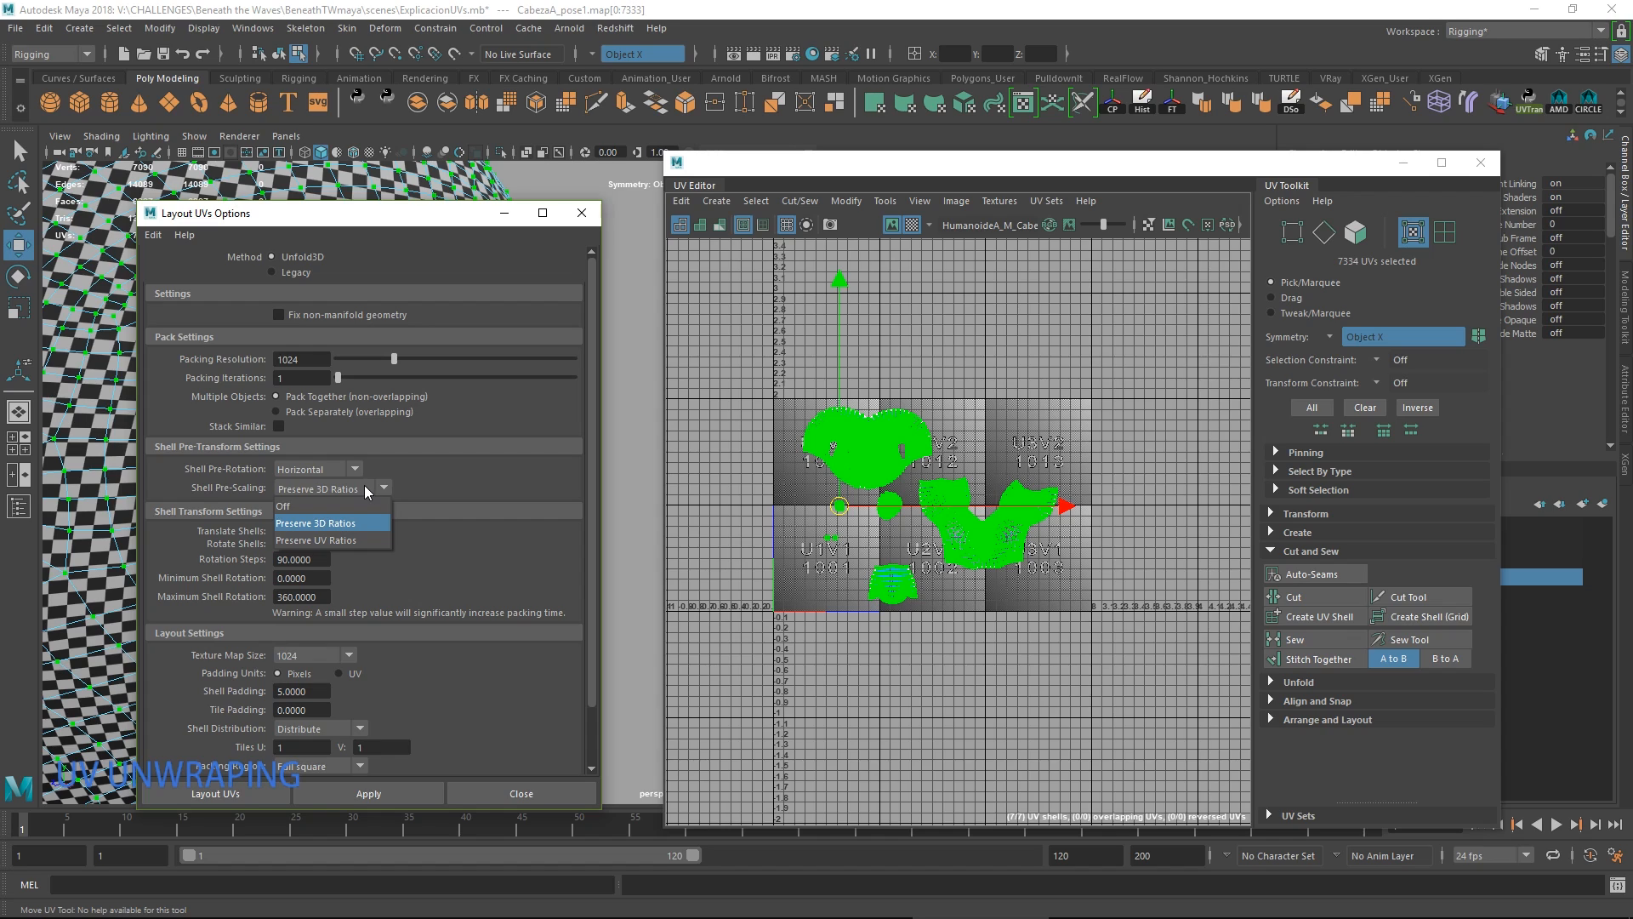
pyautogui.click(364, 485)
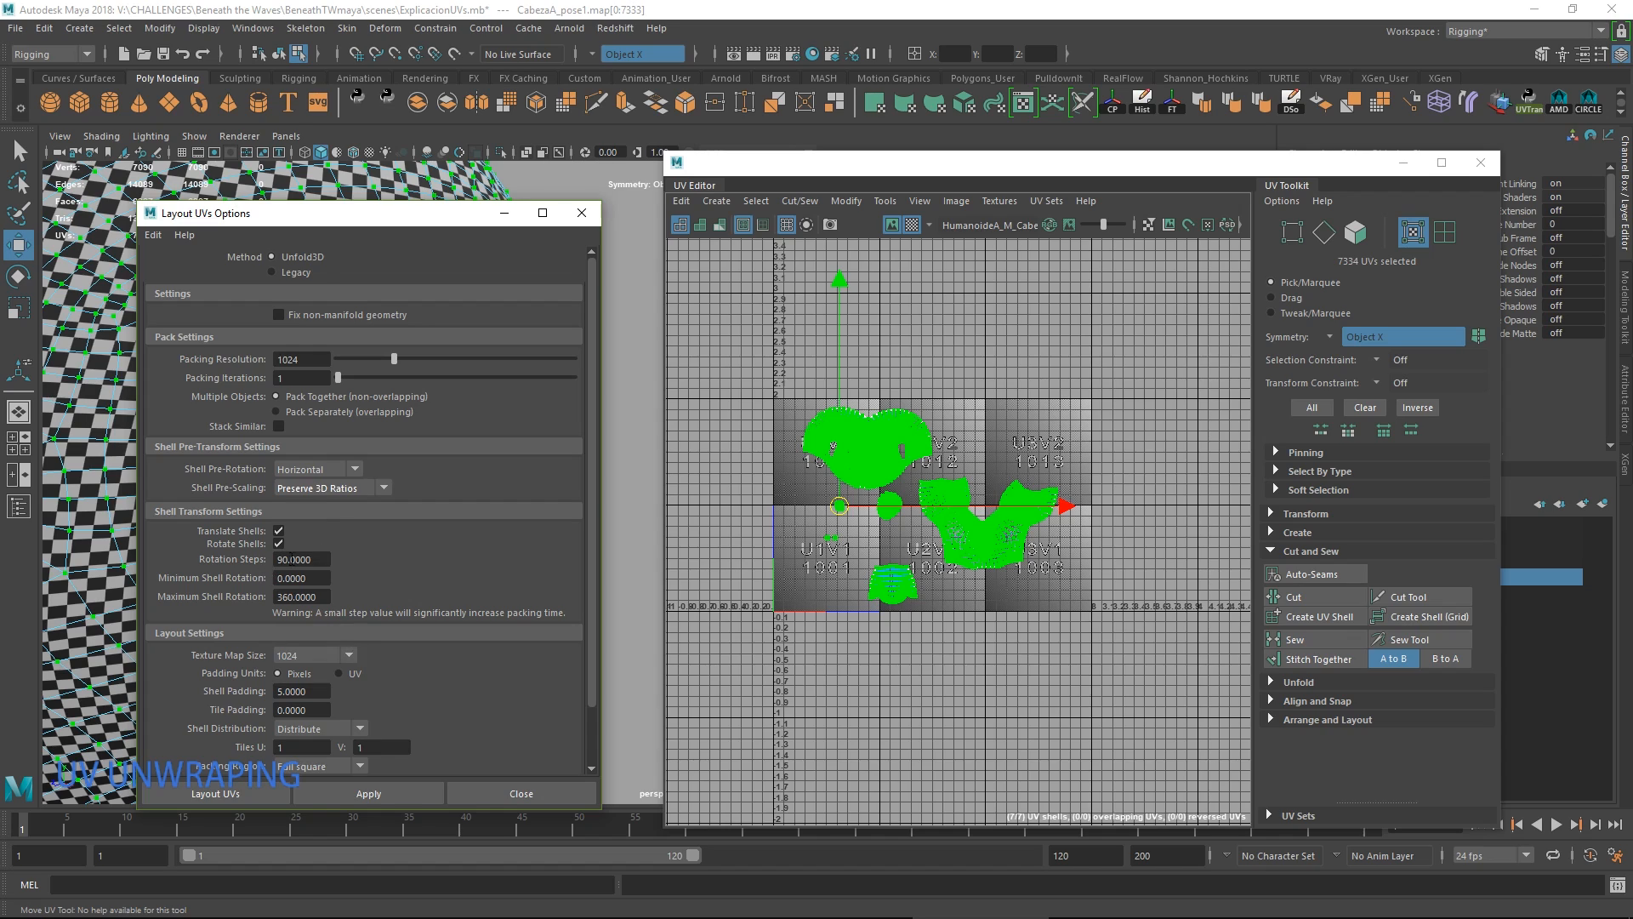
# Lay out the selected UVs with 90-degree rotation steps, 0 minimum shell rotation and 5-pixel shell padding.
pyautogui.click(311, 559)
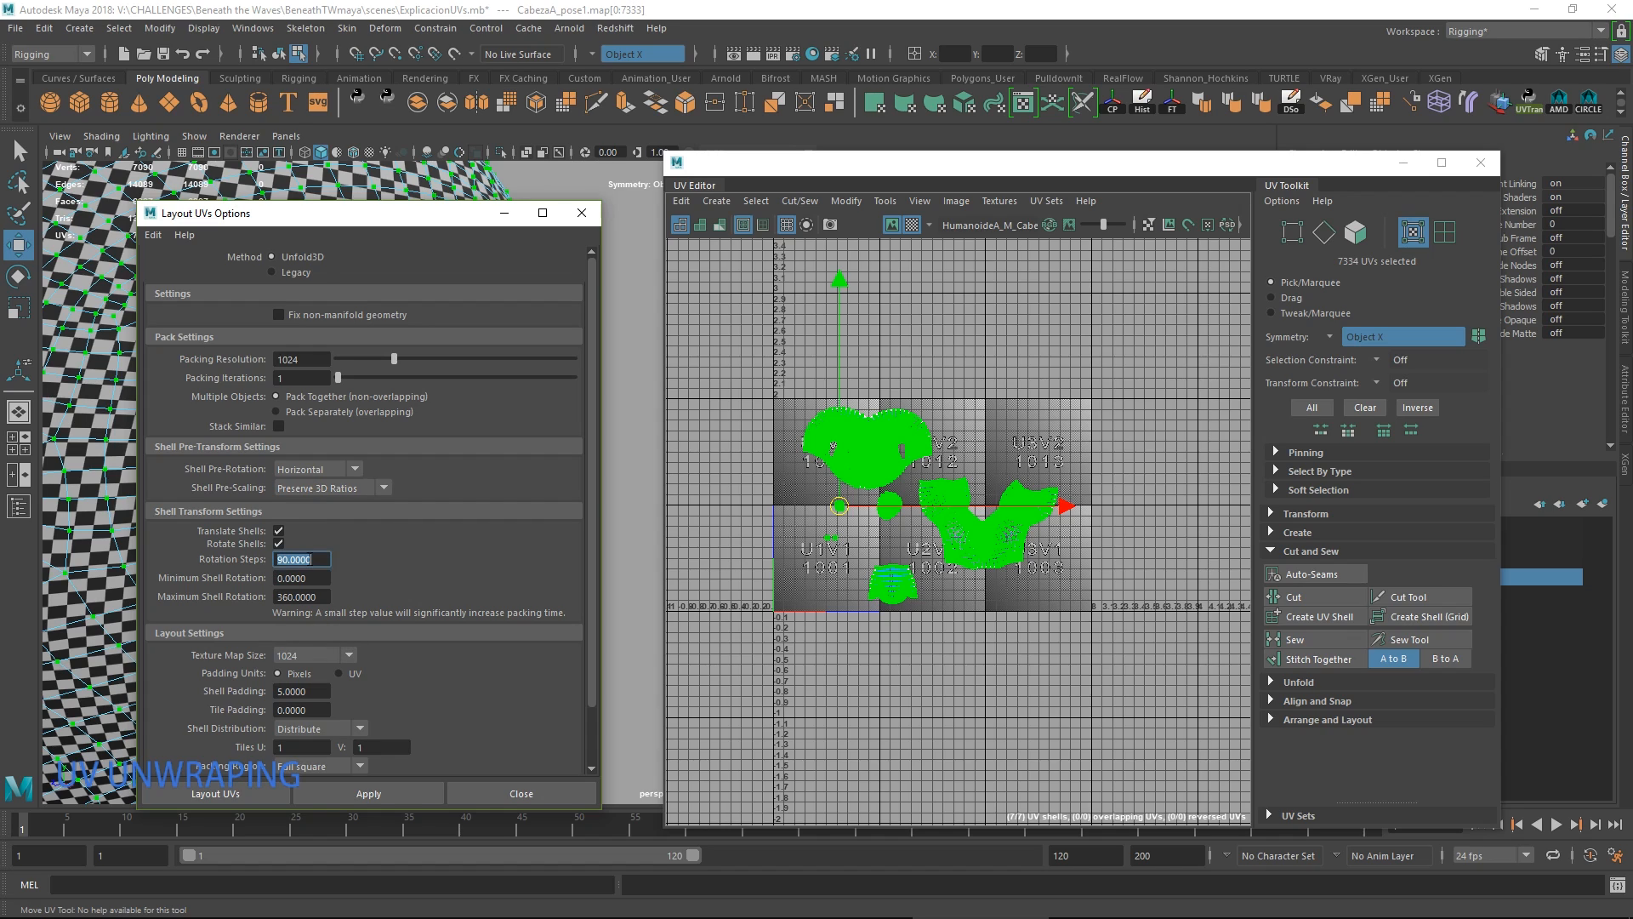
pyautogui.click(307, 578)
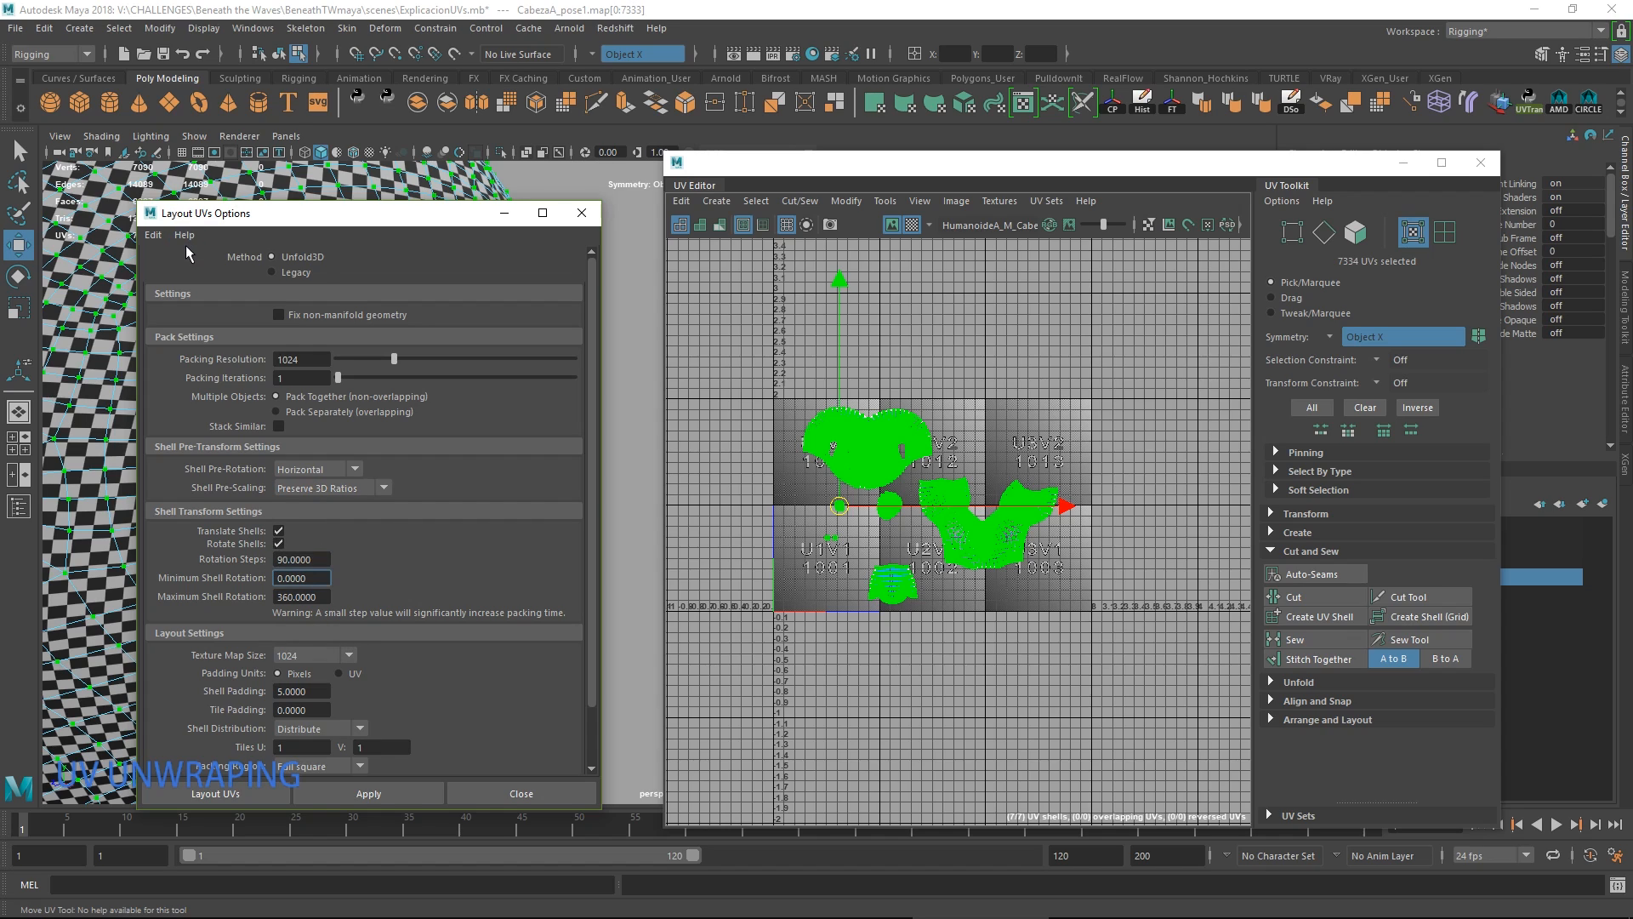
pyautogui.scroll(-2, 432, 660)
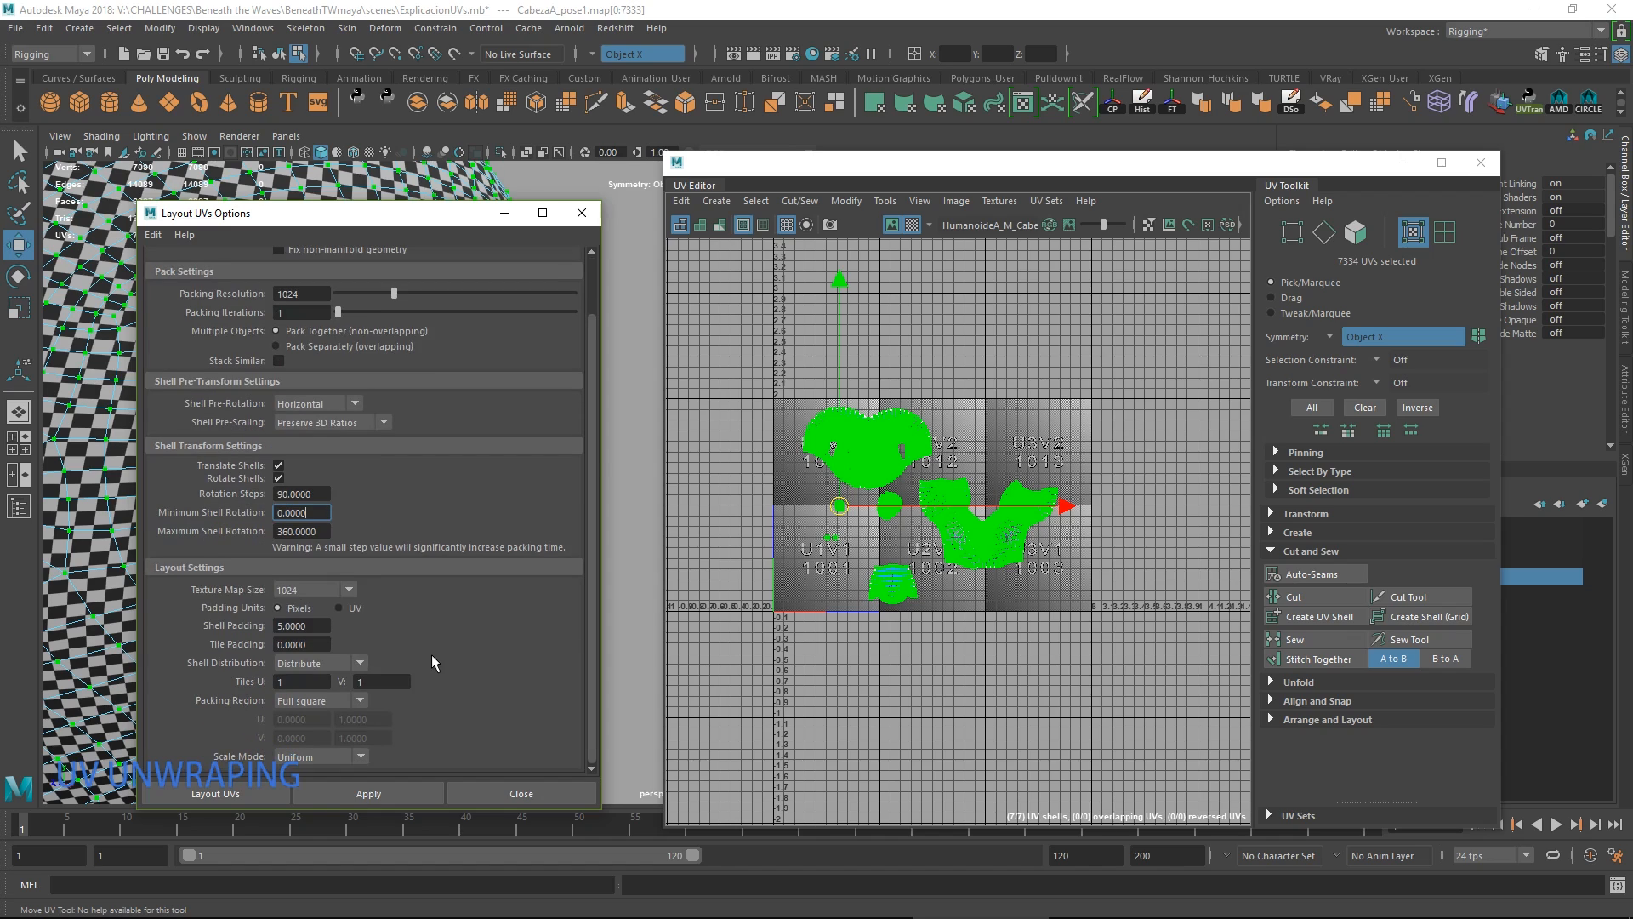
pyautogui.doubleClick(311, 633)
pyautogui.click(269, 791)
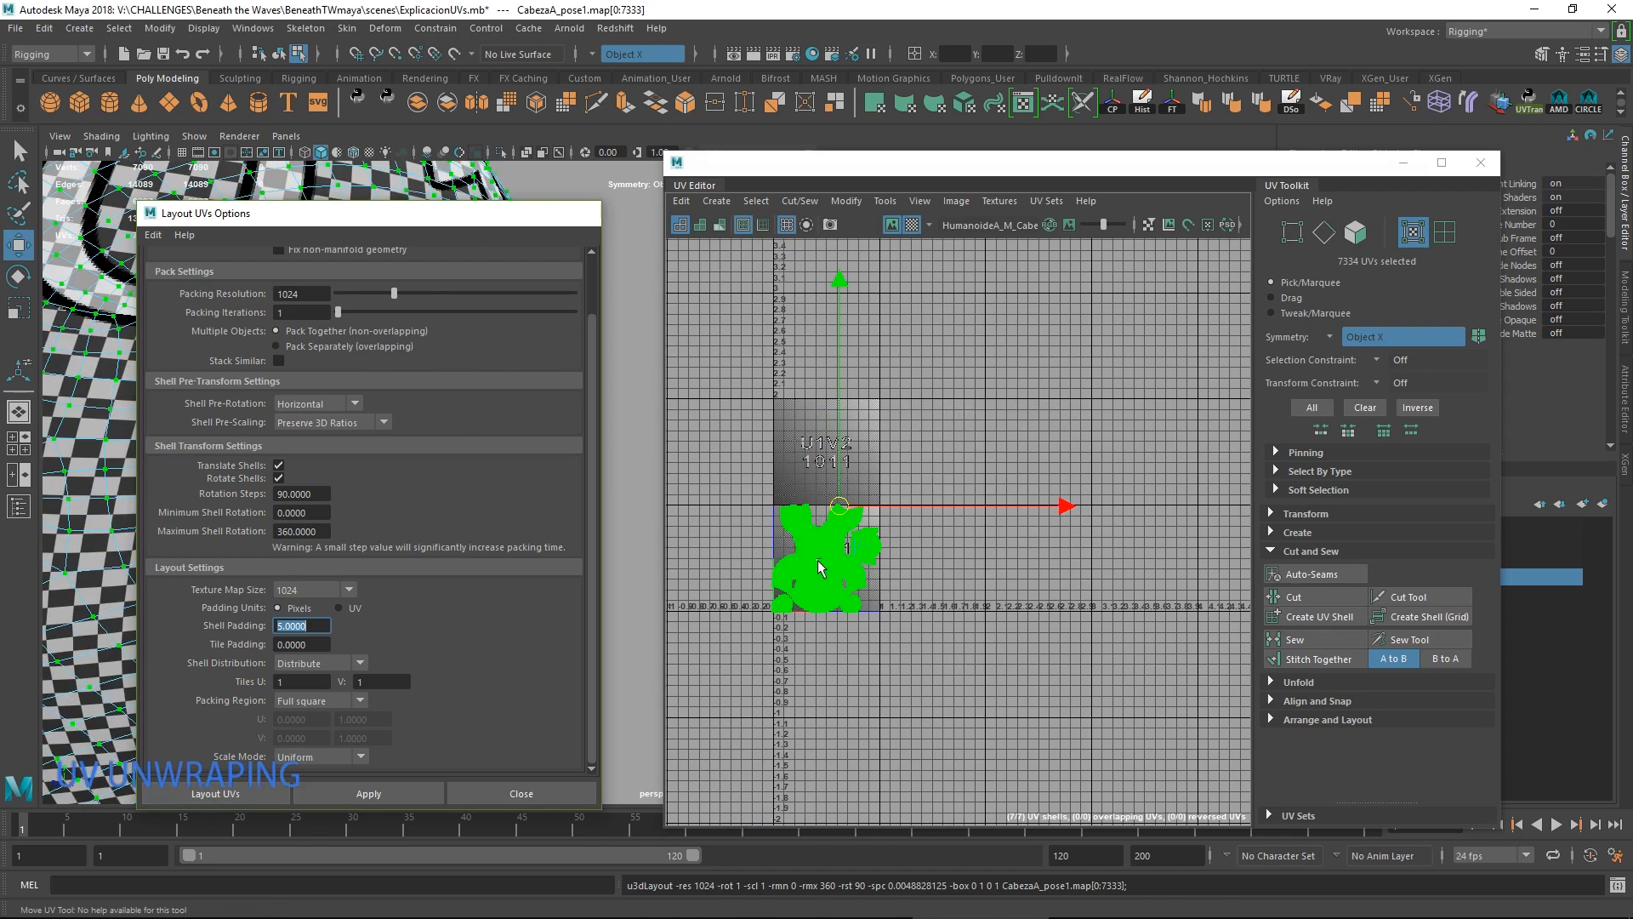
# Examine how the face, neck, mouth and ear shells are packed inside the first UV tile.
pyautogui.scroll(5, 815, 570)
pyautogui.scroll(3, 814, 570)
pyautogui.keyDown('alt'); pyautogui.moveTo(940, 429); pyautogui.dragTo(927, 502, button='middle'); pyautogui.keyUp('alt')
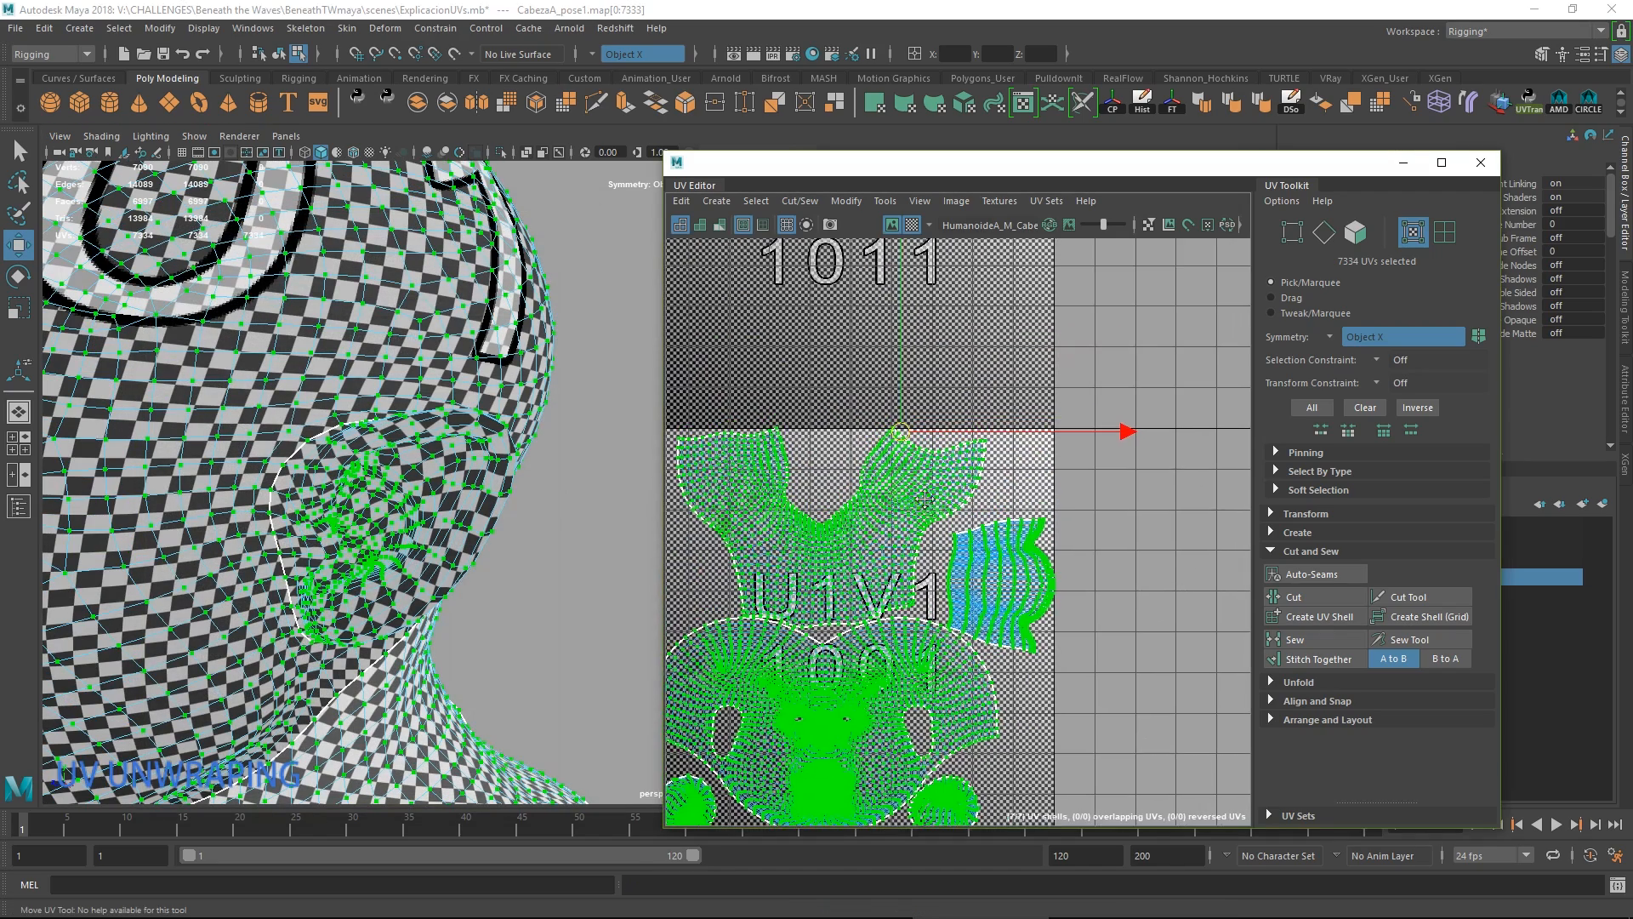
pyautogui.scroll(-2, 927, 502)
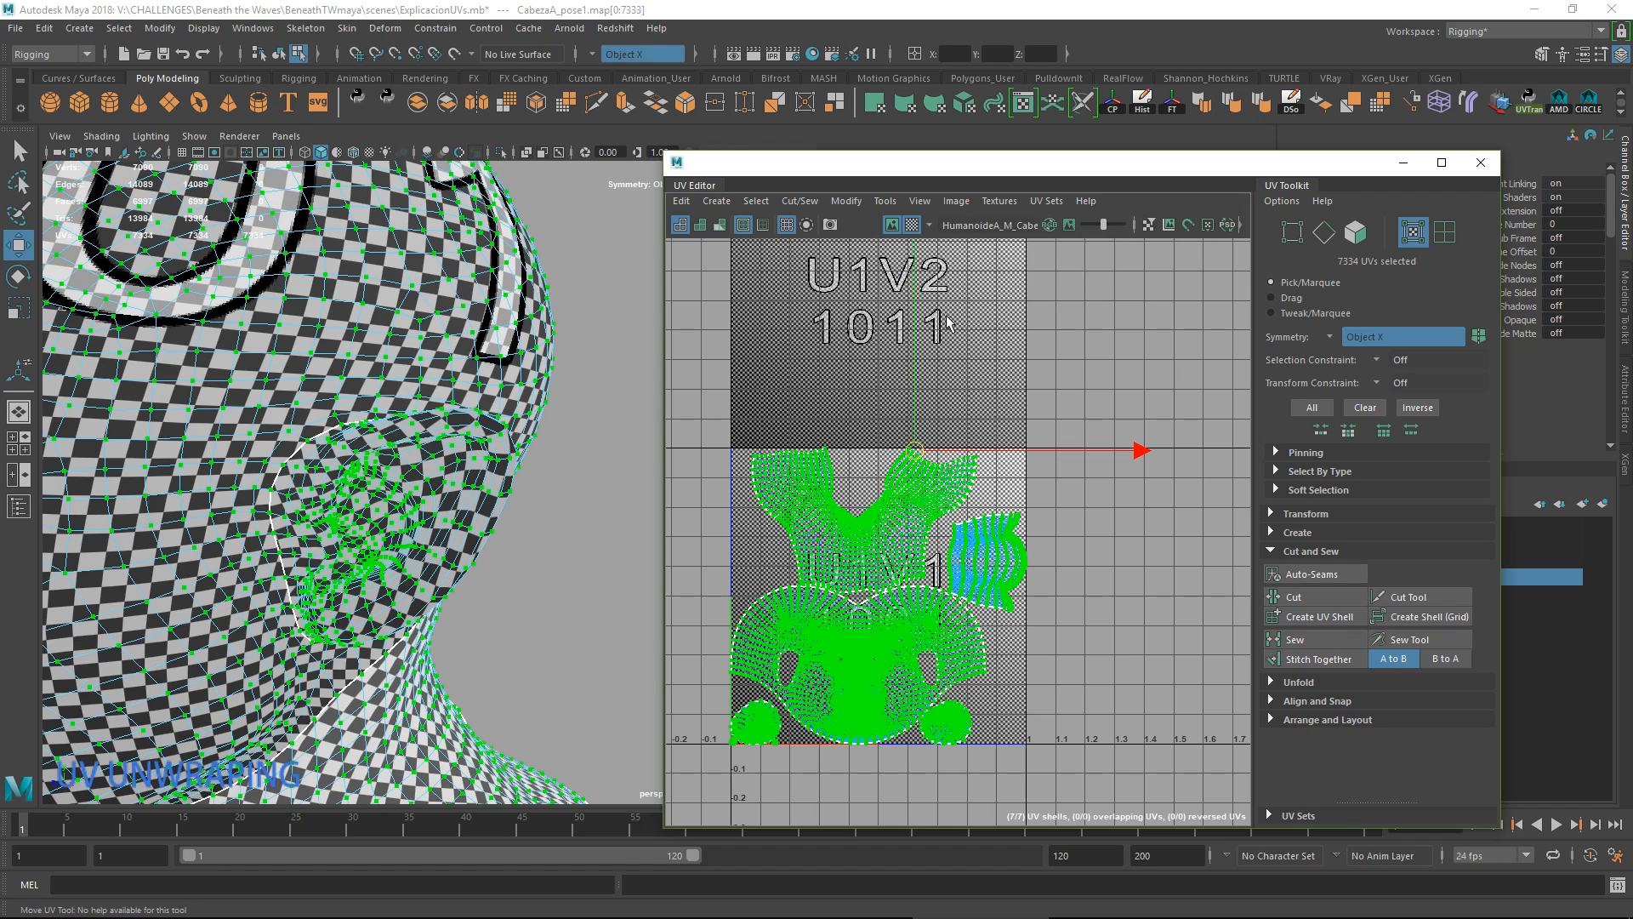
pyautogui.moveTo(717, 405); pyautogui.dragTo(777, 486)
pyautogui.press('r')
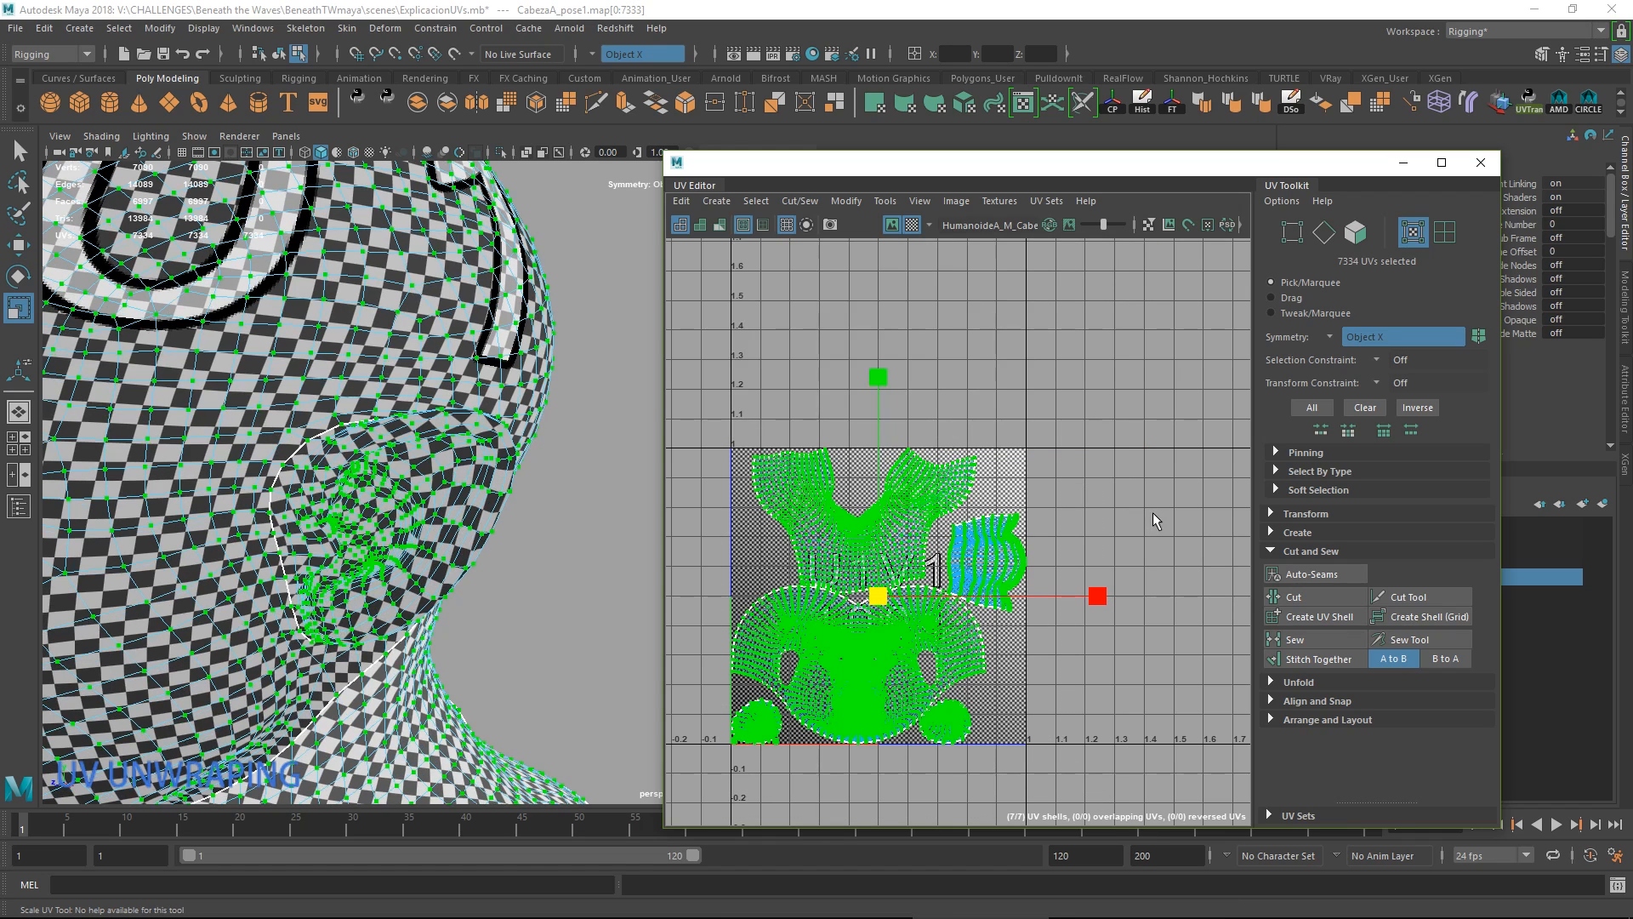
pyautogui.keyDown('alt'); pyautogui.moveTo(1152, 512); pyautogui.dragTo(1021, 490, button='middle'); pyautogui.keyUp('alt')
pyautogui.scroll(-2, 1041, 422)
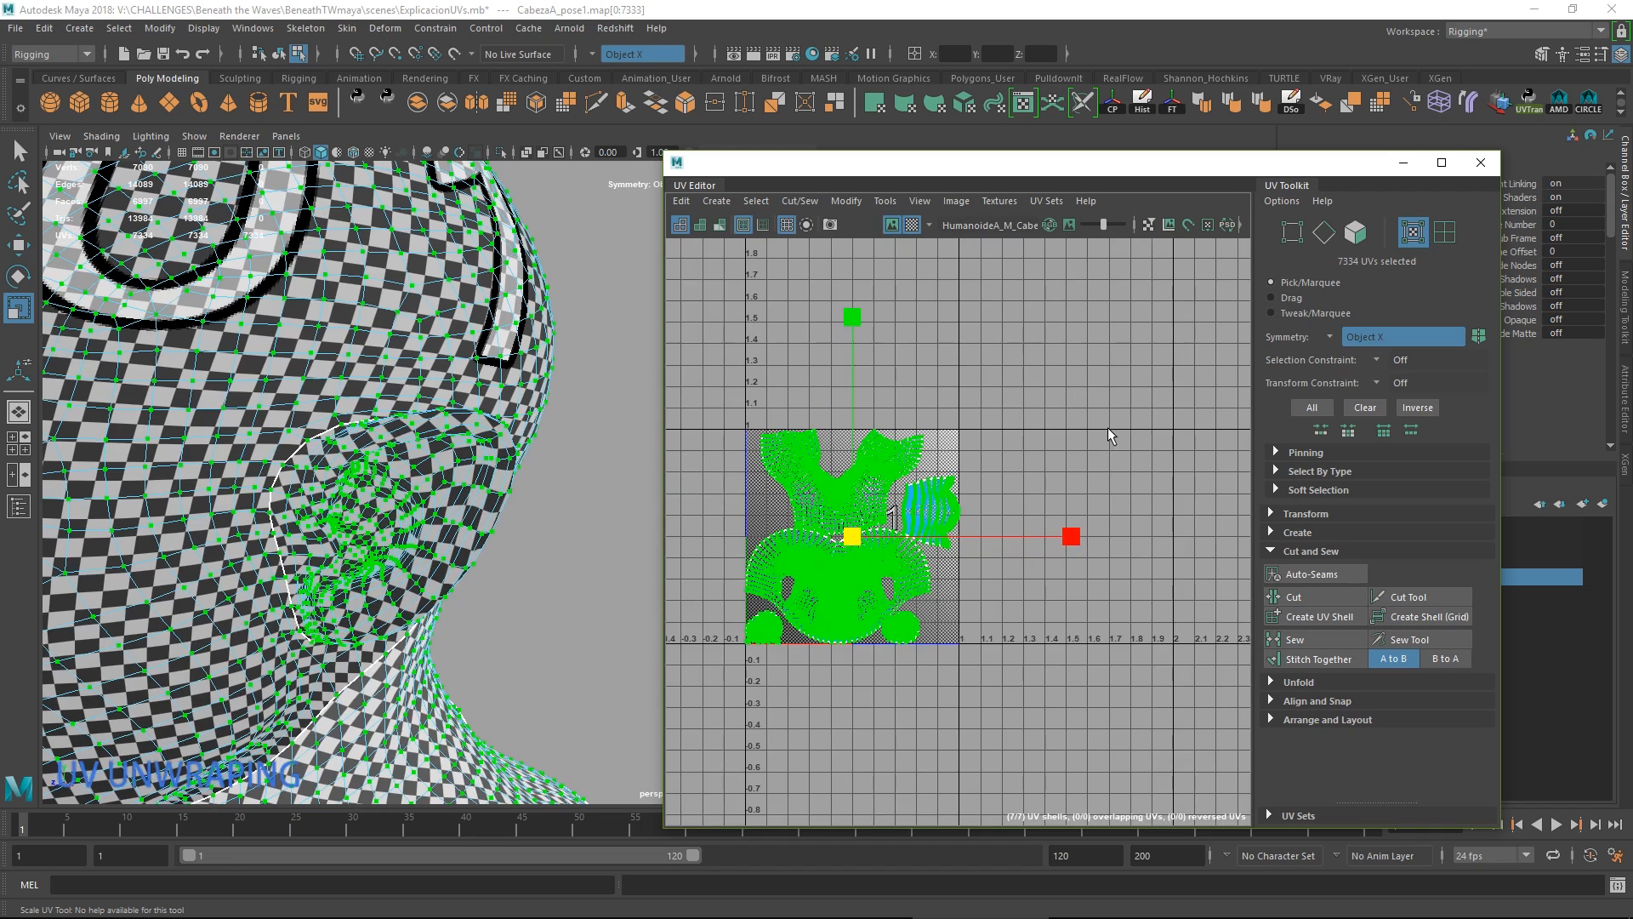
pyautogui.keyDown('alt'); pyautogui.moveTo(1107, 426); pyautogui.dragTo(1072, 446, button='middle'); pyautogui.keyUp('alt')
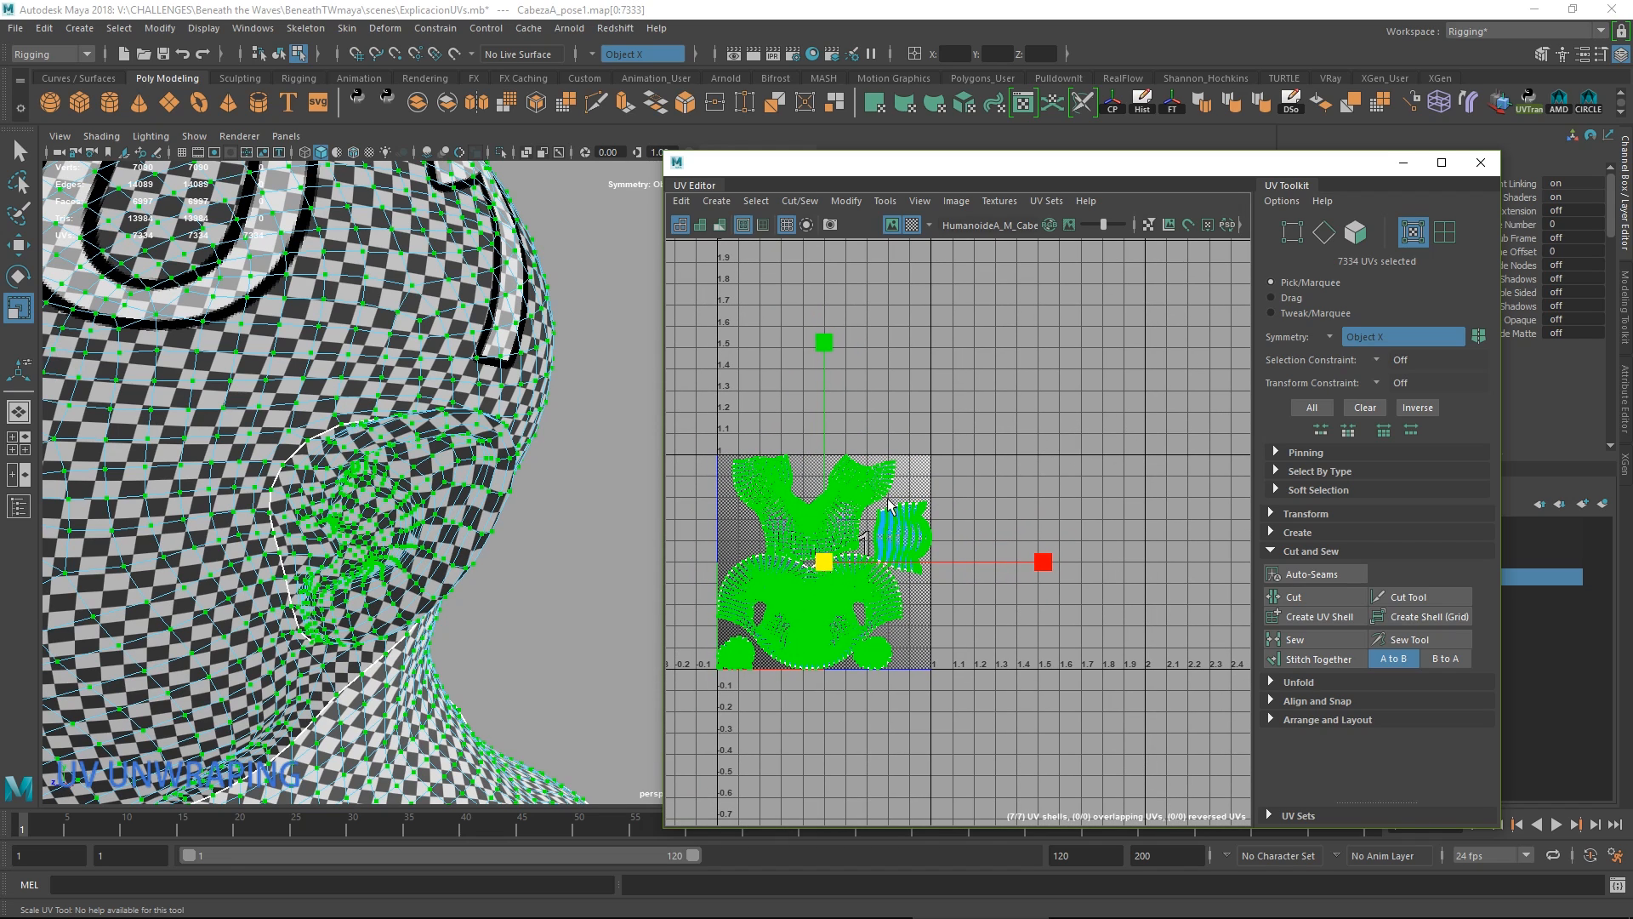
pyautogui.scroll(3, 888, 515)
pyautogui.keyDown('alt'); pyautogui.moveTo(885, 498); pyautogui.dragTo(1061, 443, button='middle'); pyautogui.keyUp('alt')
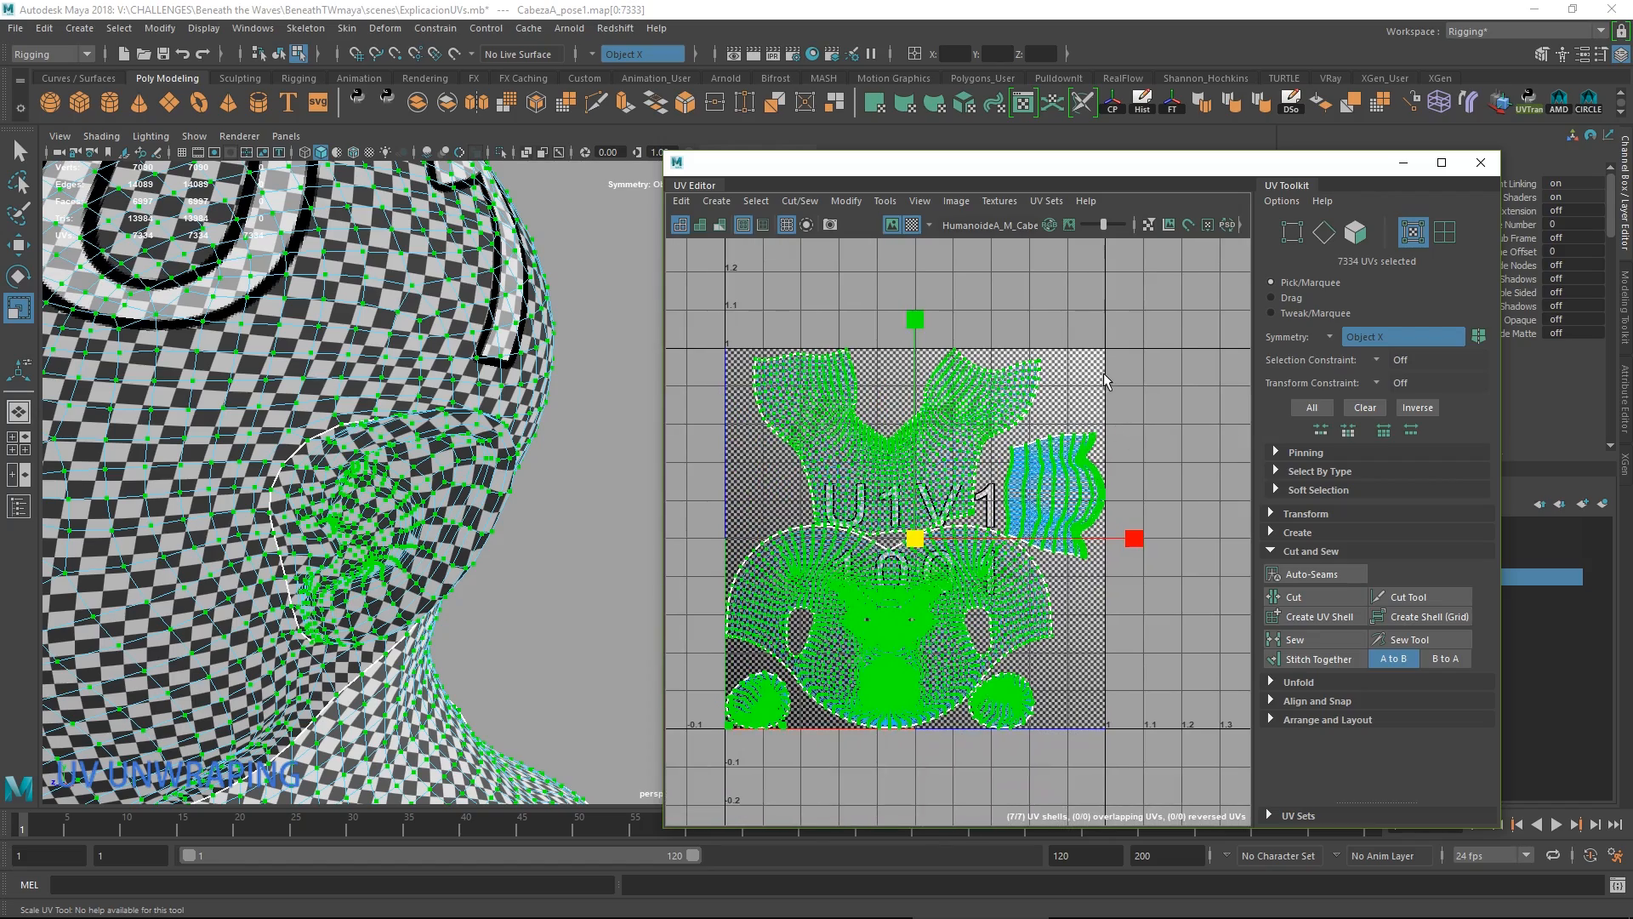
# Return the head to object mode and review its packed UV wireframe in the first tile.
pyautogui.moveTo(488, 411); pyautogui.dragTo(551, 372, button='right')
pyautogui.keyDown('alt'); pyautogui.moveTo(536, 400); pyautogui.dragTo(563, 478); pyautogui.keyUp('alt')
pyautogui.scroll(-5, 1018, 512)
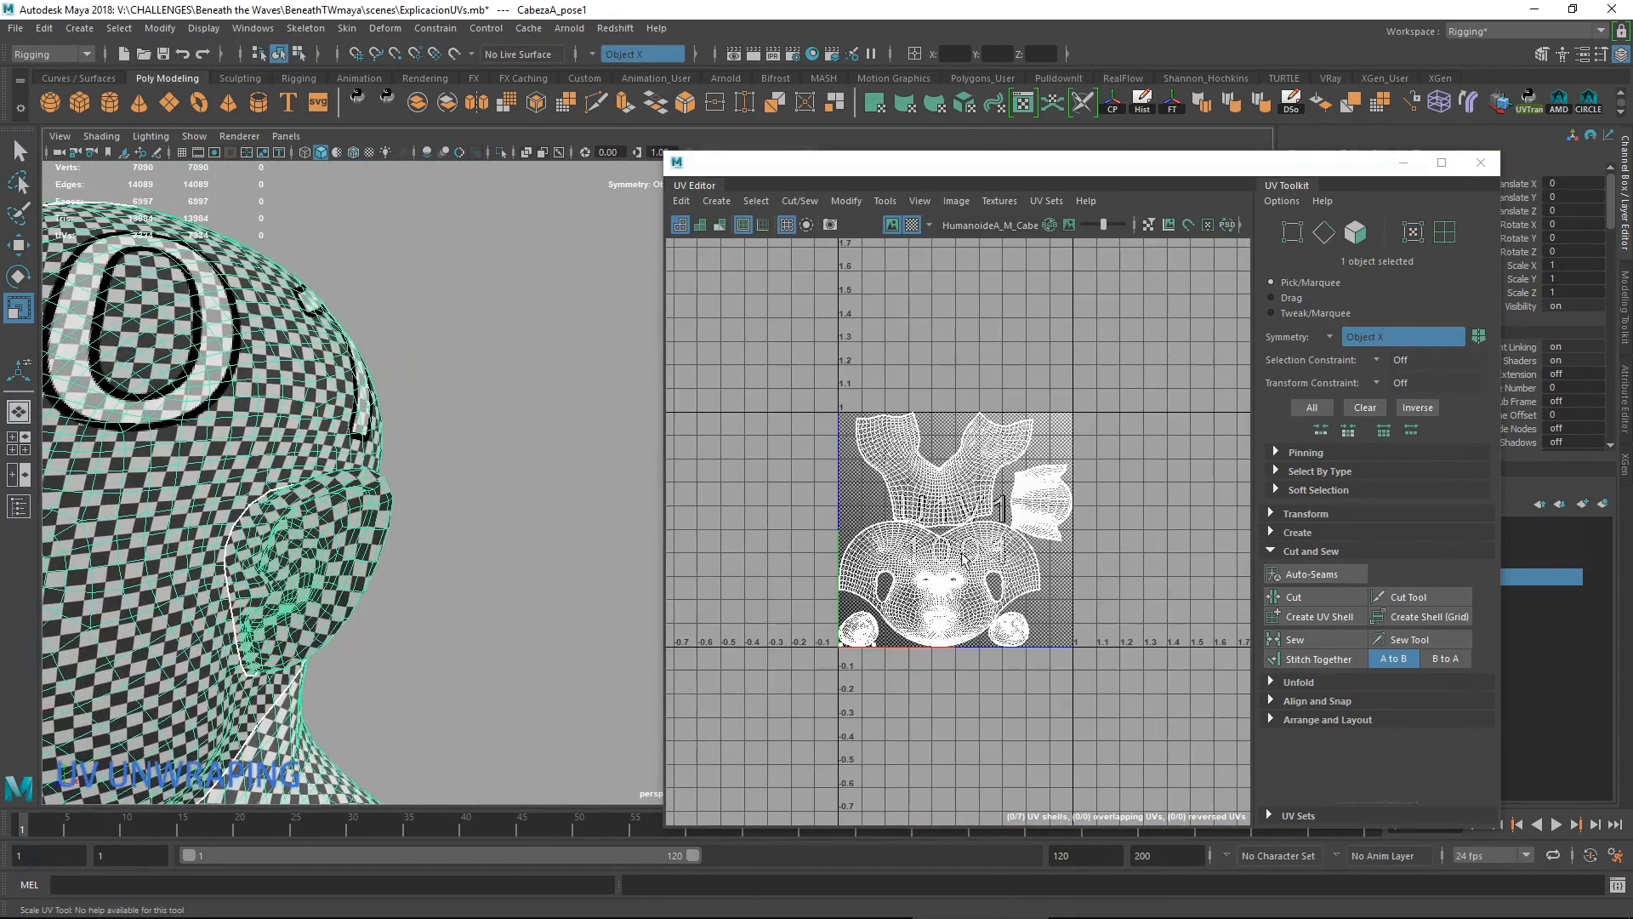
pyautogui.scroll(6, 964, 512)
pyautogui.moveTo(1017, 551)
pyautogui.keyDown('alt'); pyautogui.mouseDown(button='middle')
pyautogui.moveTo(967, 551)
pyautogui.moveTo(1010, 530)
pyautogui.mouseUp(button='middle'); pyautogui.keyUp('alt')
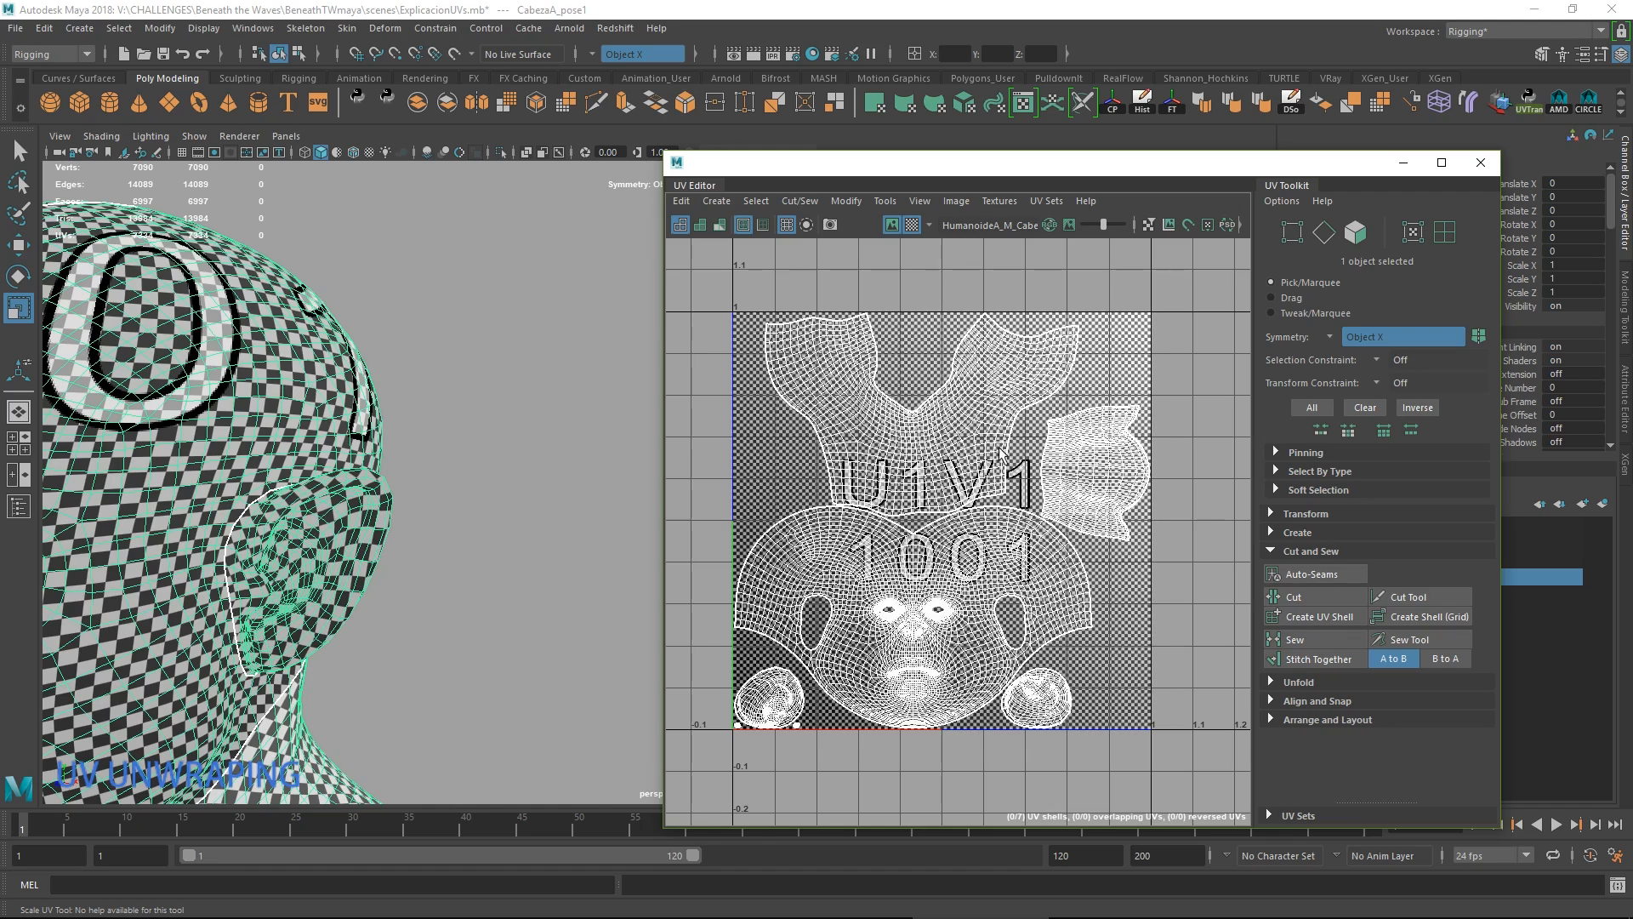
pyautogui.keyDown('alt'); pyautogui.moveTo(999, 447); pyautogui.dragTo(986, 439, button='middle'); pyautogui.keyUp('alt')
# Inspect the checker pattern on the head from several sides for consistent scale.
pyautogui.keyDown('alt'); pyautogui.moveTo(473, 491); pyautogui.dragTo(558, 572); pyautogui.keyUp('alt')
pyautogui.scroll(-4, 559, 572)
pyautogui.keyDown('alt'); pyautogui.moveTo(560, 573); pyautogui.dragTo(547, 513, button='middle'); pyautogui.keyUp('alt')
pyautogui.keyDown('alt'); pyautogui.moveTo(547, 513); pyautogui.dragTo(262, 517); pyautogui.keyUp('alt')
pyautogui.scroll(-3, 262, 517)
pyautogui.keyDown('alt'); pyautogui.moveTo(262, 517); pyautogui.dragTo(195, 655, button='middle'); pyautogui.keyUp('alt')
pyautogui.keyDown('alt'); pyautogui.moveTo(595, 502); pyautogui.dragTo(412, 510); pyautogui.keyUp('alt')
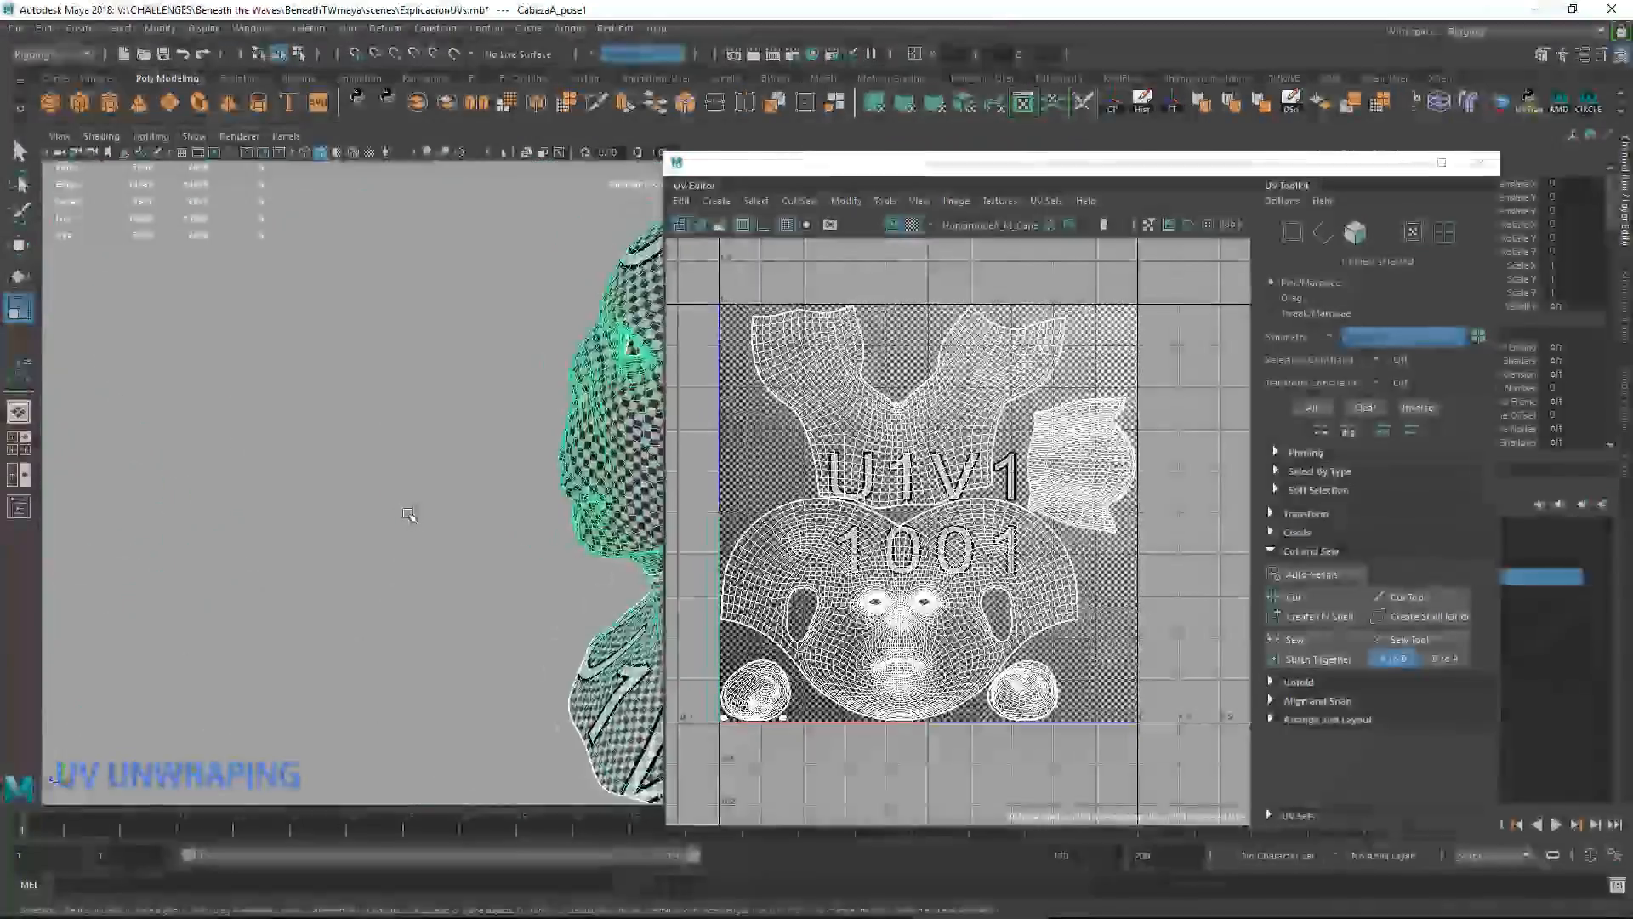
pyautogui.keyDown('alt'); pyautogui.moveTo(510, 493); pyautogui.dragTo(157, 587, button='middle'); pyautogui.keyUp('alt')
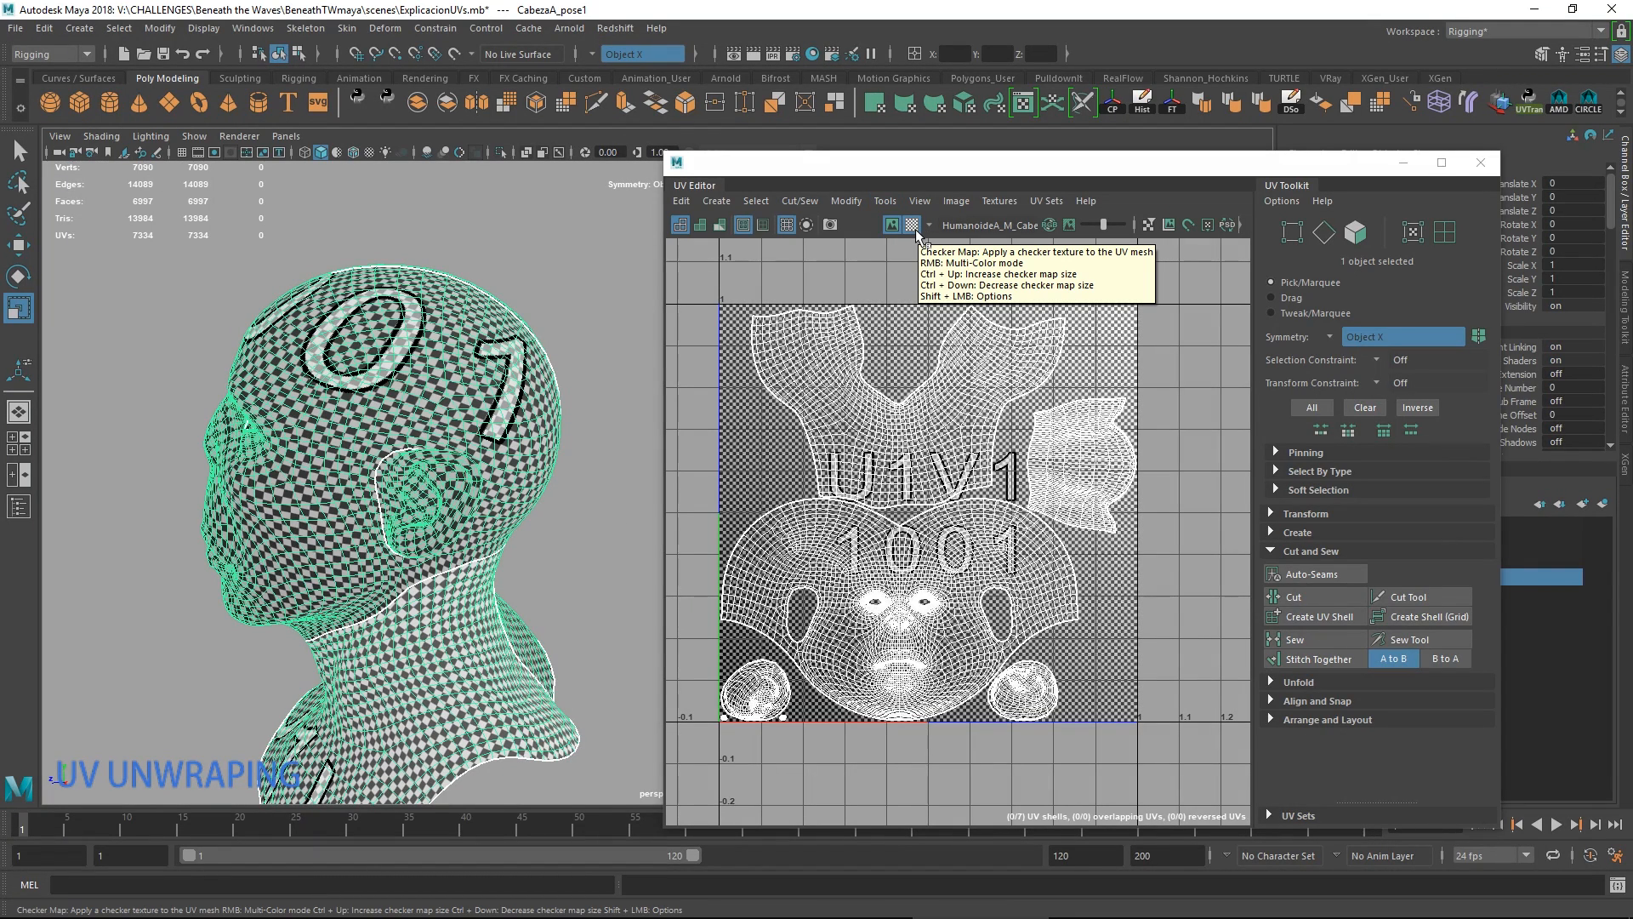
# Frame the whole head, turn it to show the face and minimize the UV Editor.
pyautogui.moveTo(549, 395); pyautogui.dragTo(585, 337, button='right')
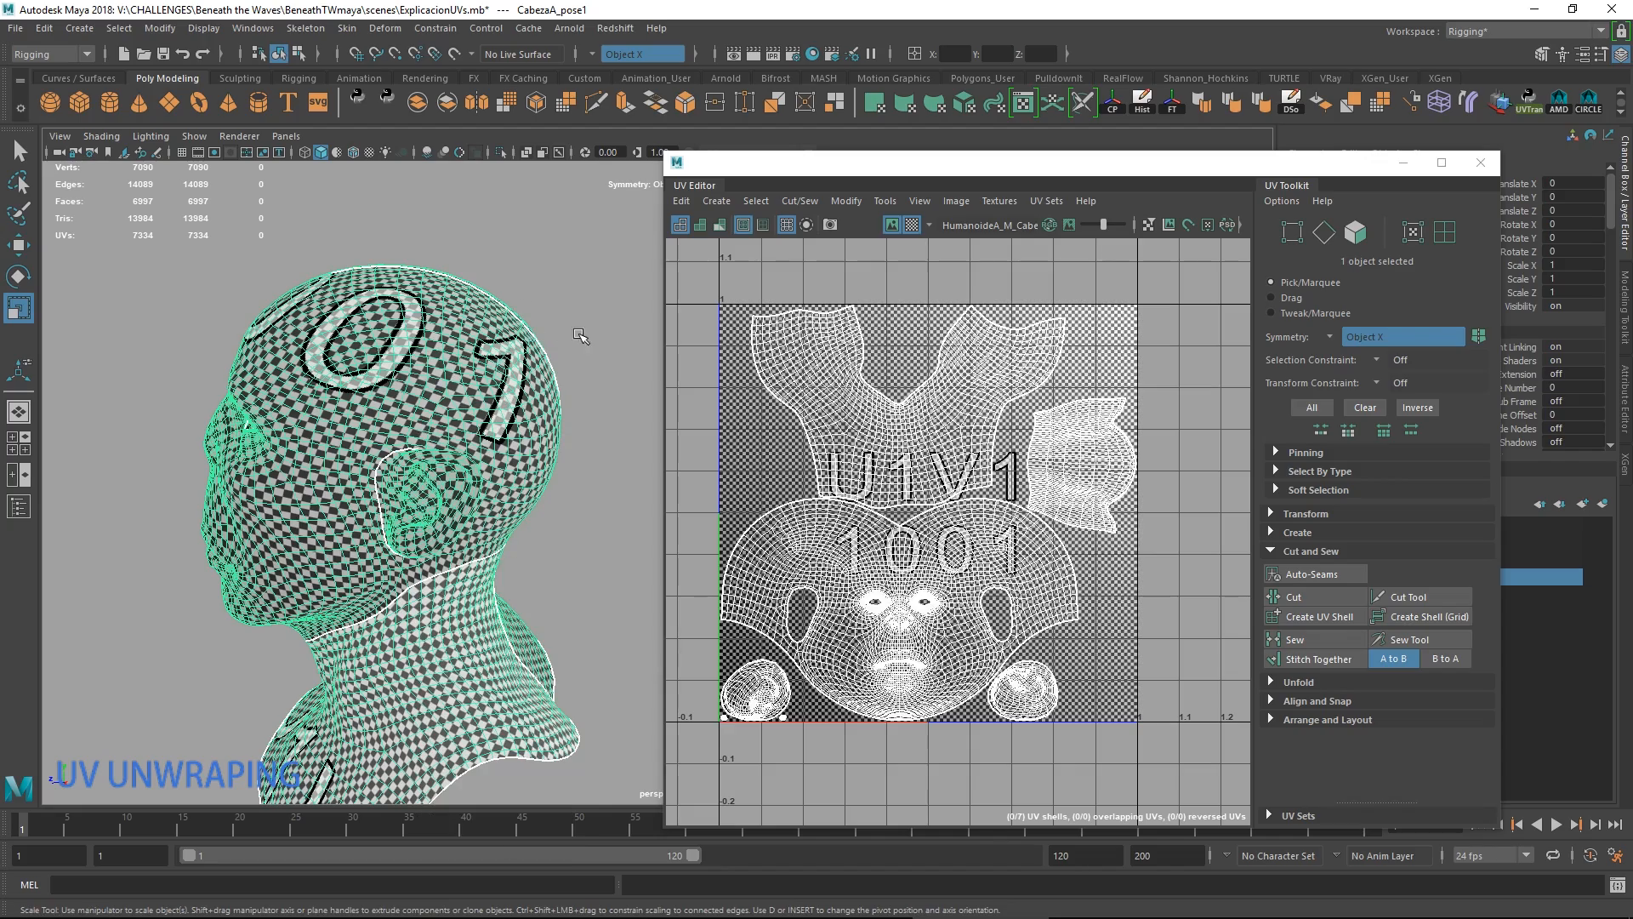
pyautogui.press('f')
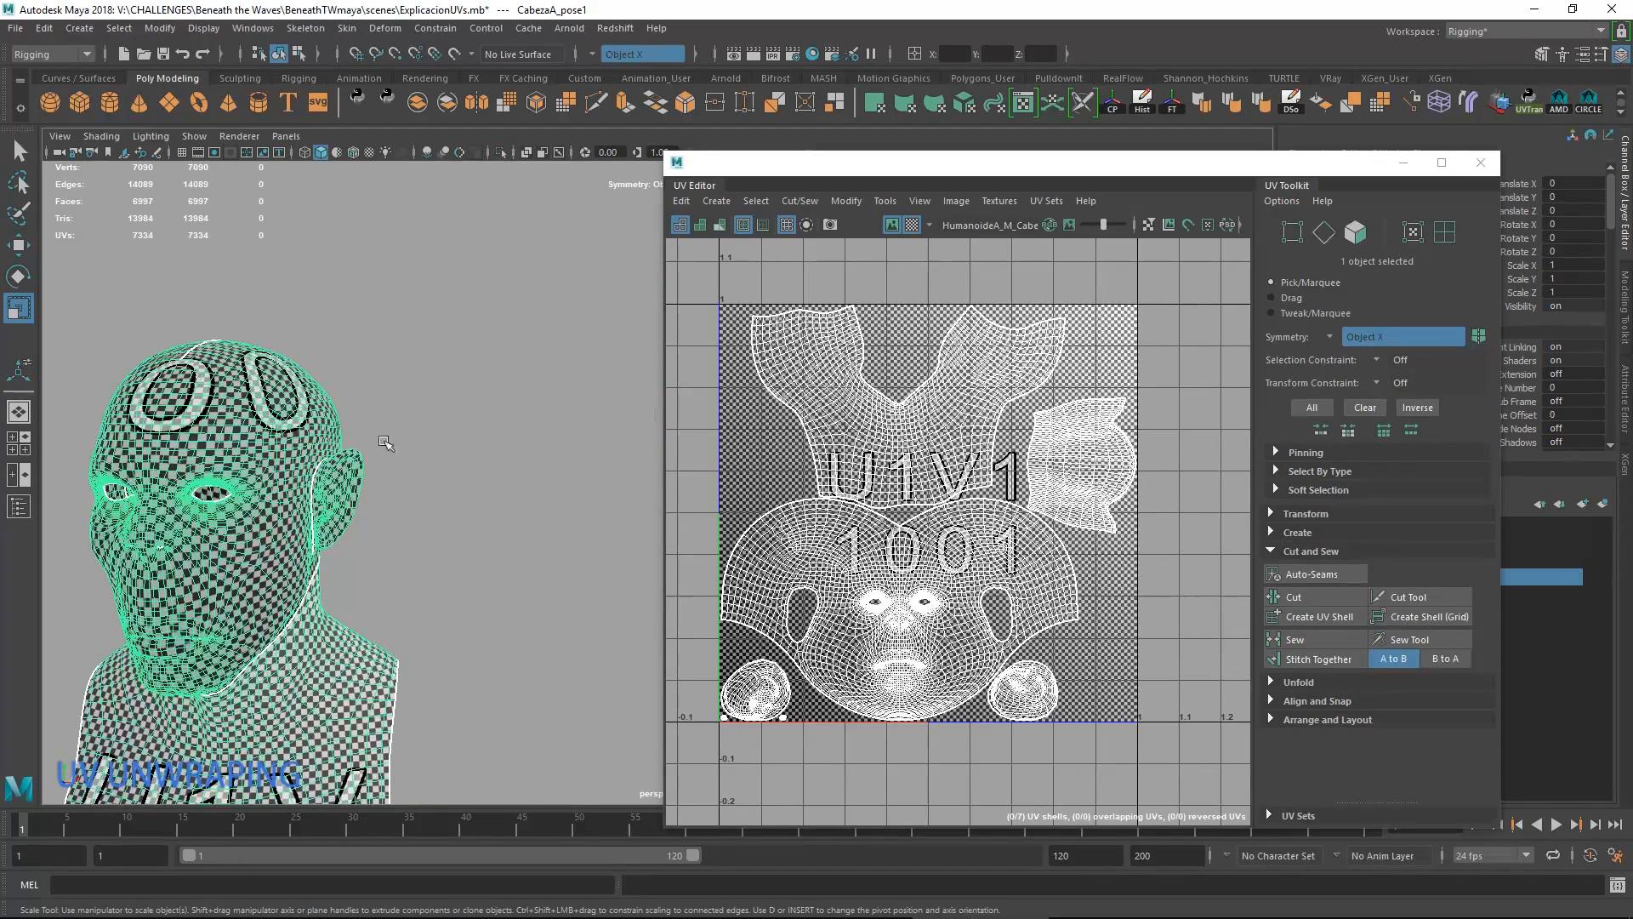
pyautogui.click(416, 440)
pyautogui.click(414, 422)
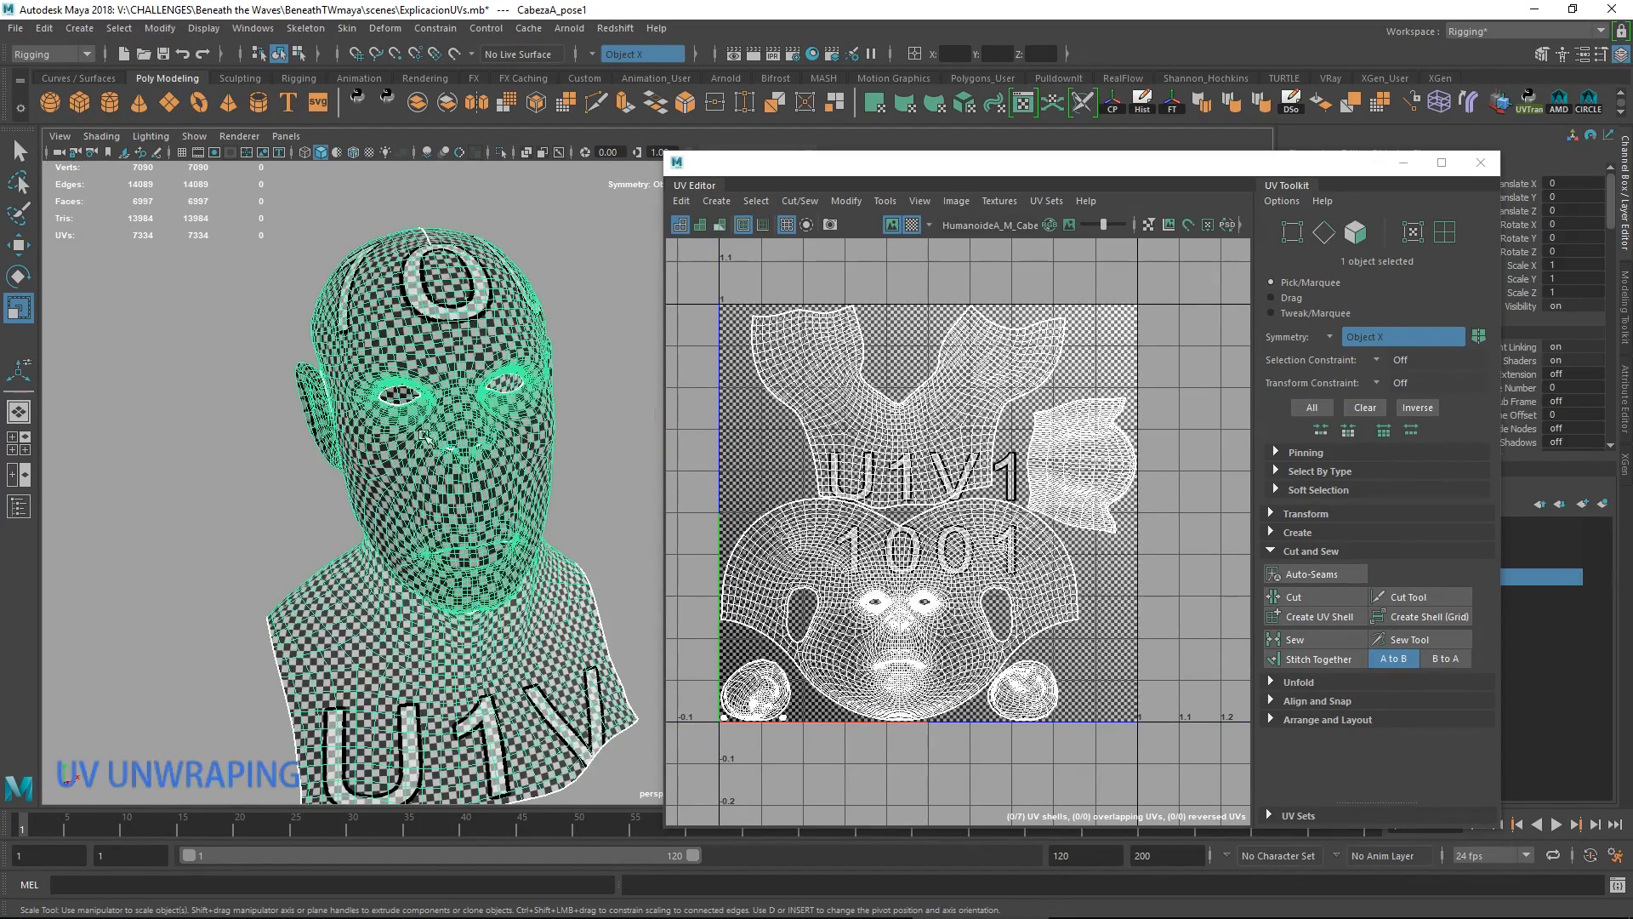
pyautogui.keyDown('alt'); pyautogui.moveTo(424, 435); pyautogui.dragTo(413, 444); pyautogui.keyUp('alt')
pyautogui.click(1402, 163)
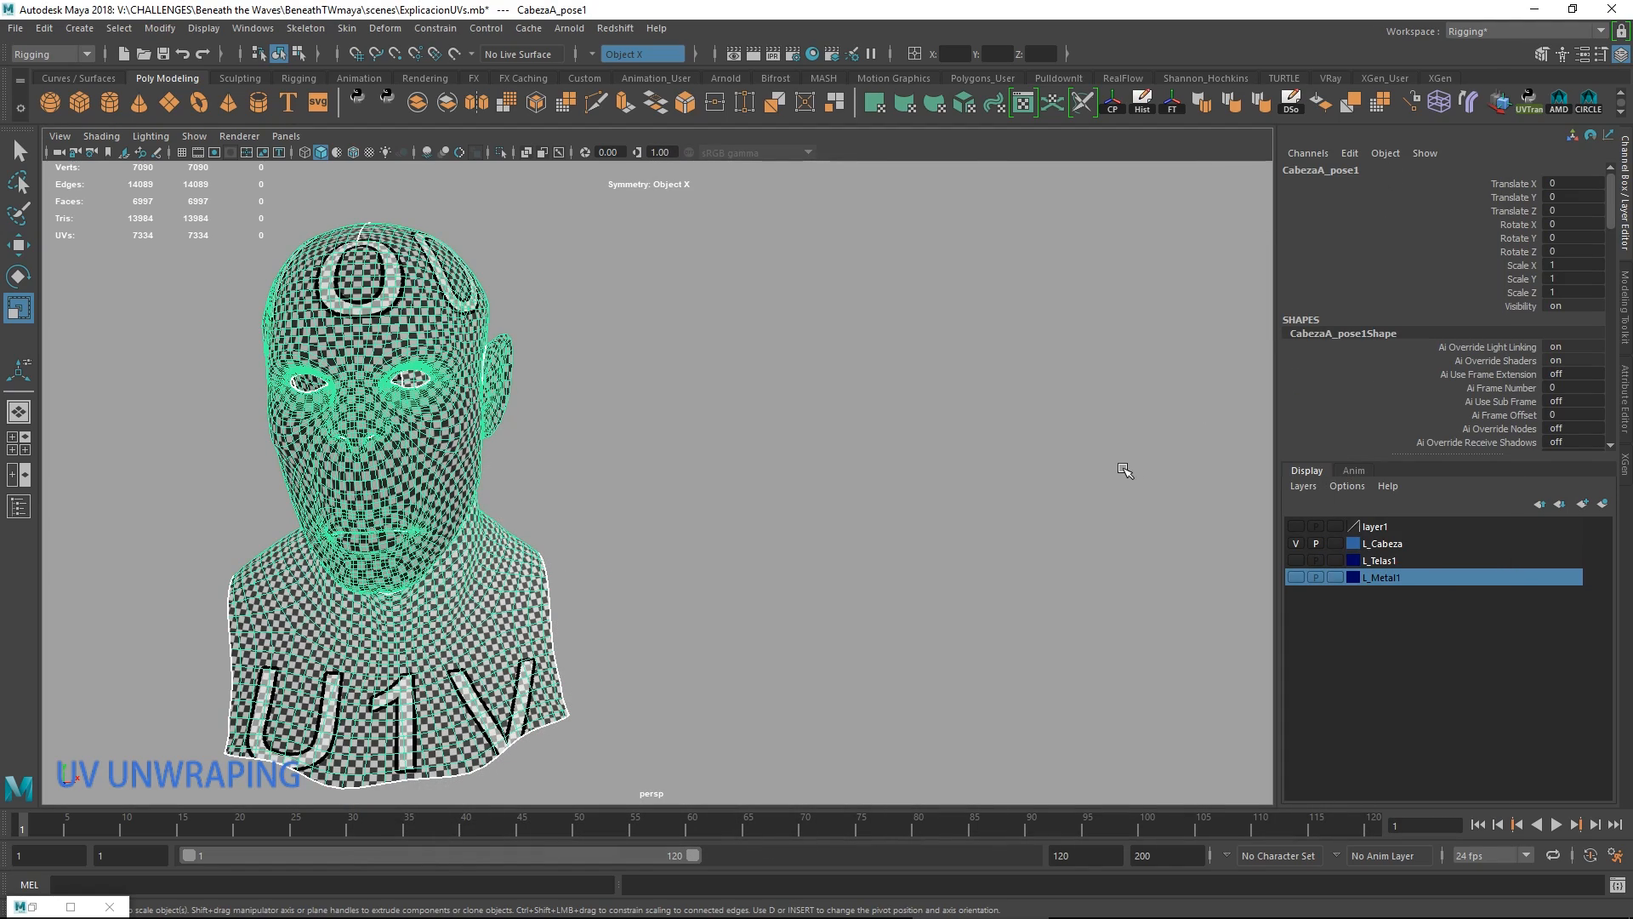
# Deselect the head, hide the L_Cabeza layer and show the L_Metal1 layer, leaving L_Telas1 hidden.
pyautogui.keyDown('alt'); pyautogui.moveTo(949, 488); pyautogui.dragTo(1074, 500); pyautogui.keyUp('alt')
pyautogui.scroll(3, 994, 536)
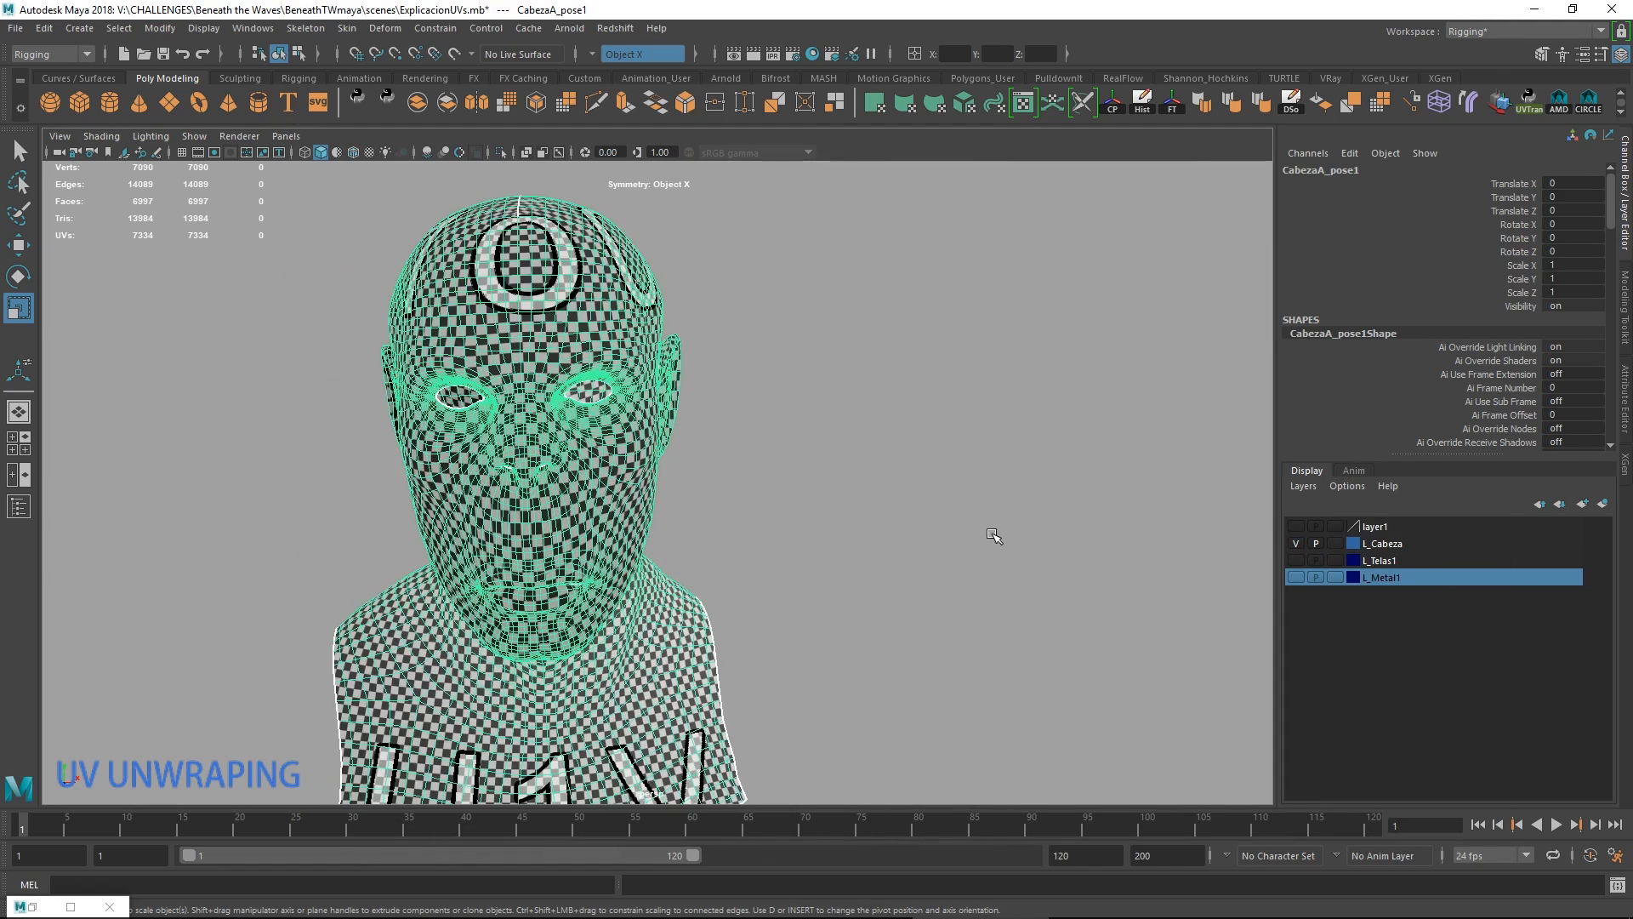
pyautogui.keyDown('alt'); pyautogui.moveTo(994, 536); pyautogui.dragTo(819, 451); pyautogui.keyUp('alt')
pyautogui.click(834, 400)
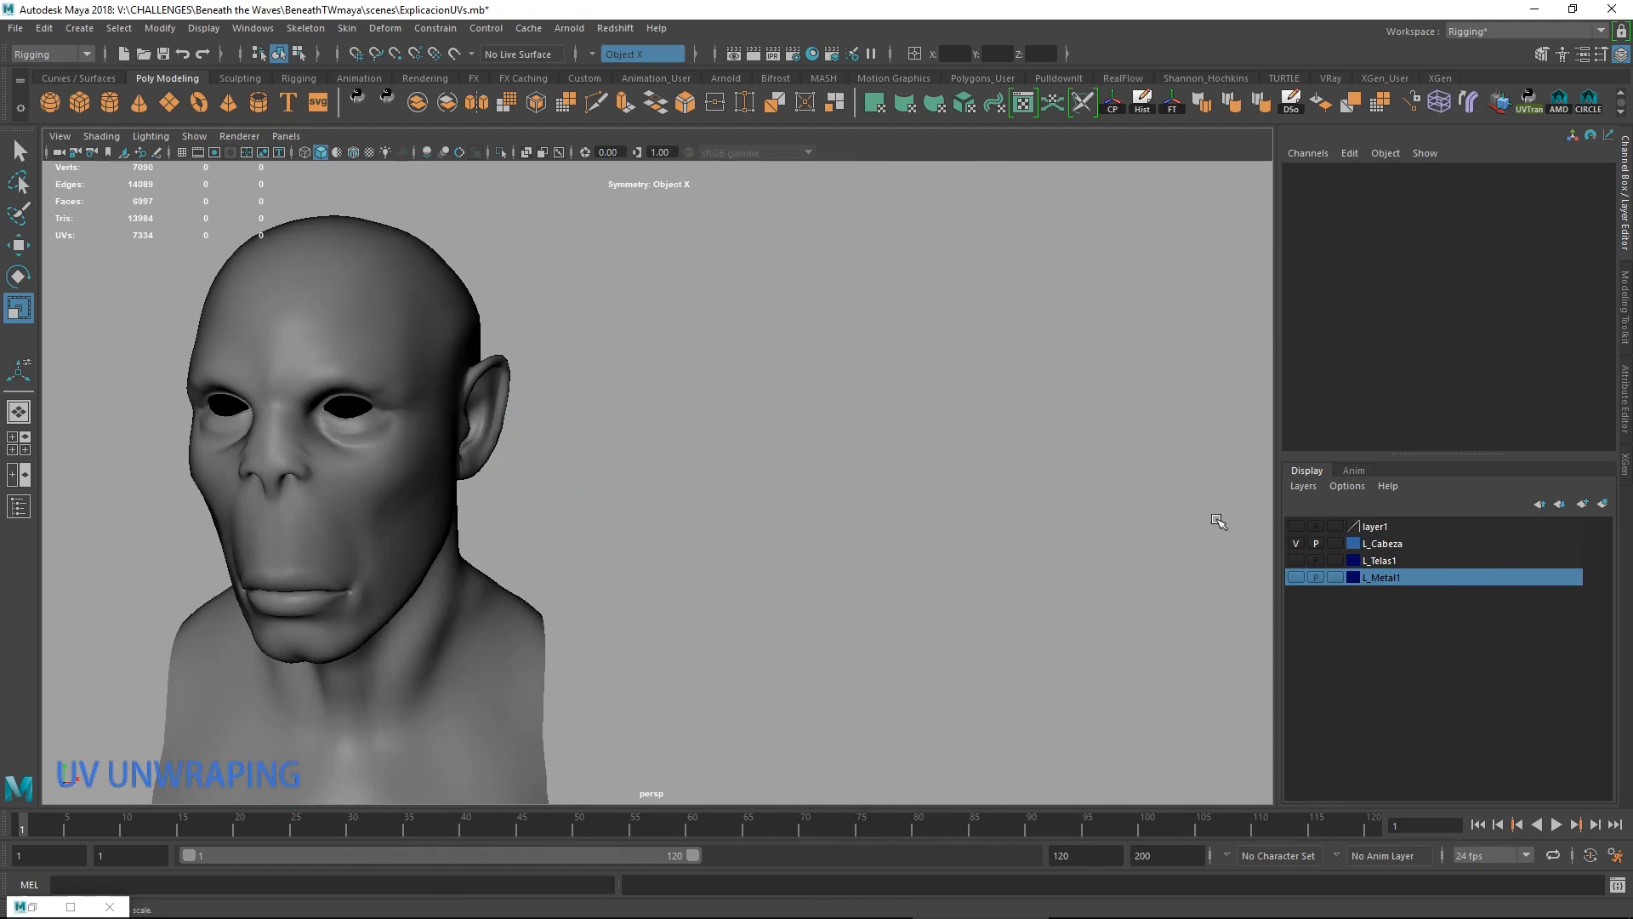
pyautogui.click(1298, 543)
pyautogui.click(1298, 559)
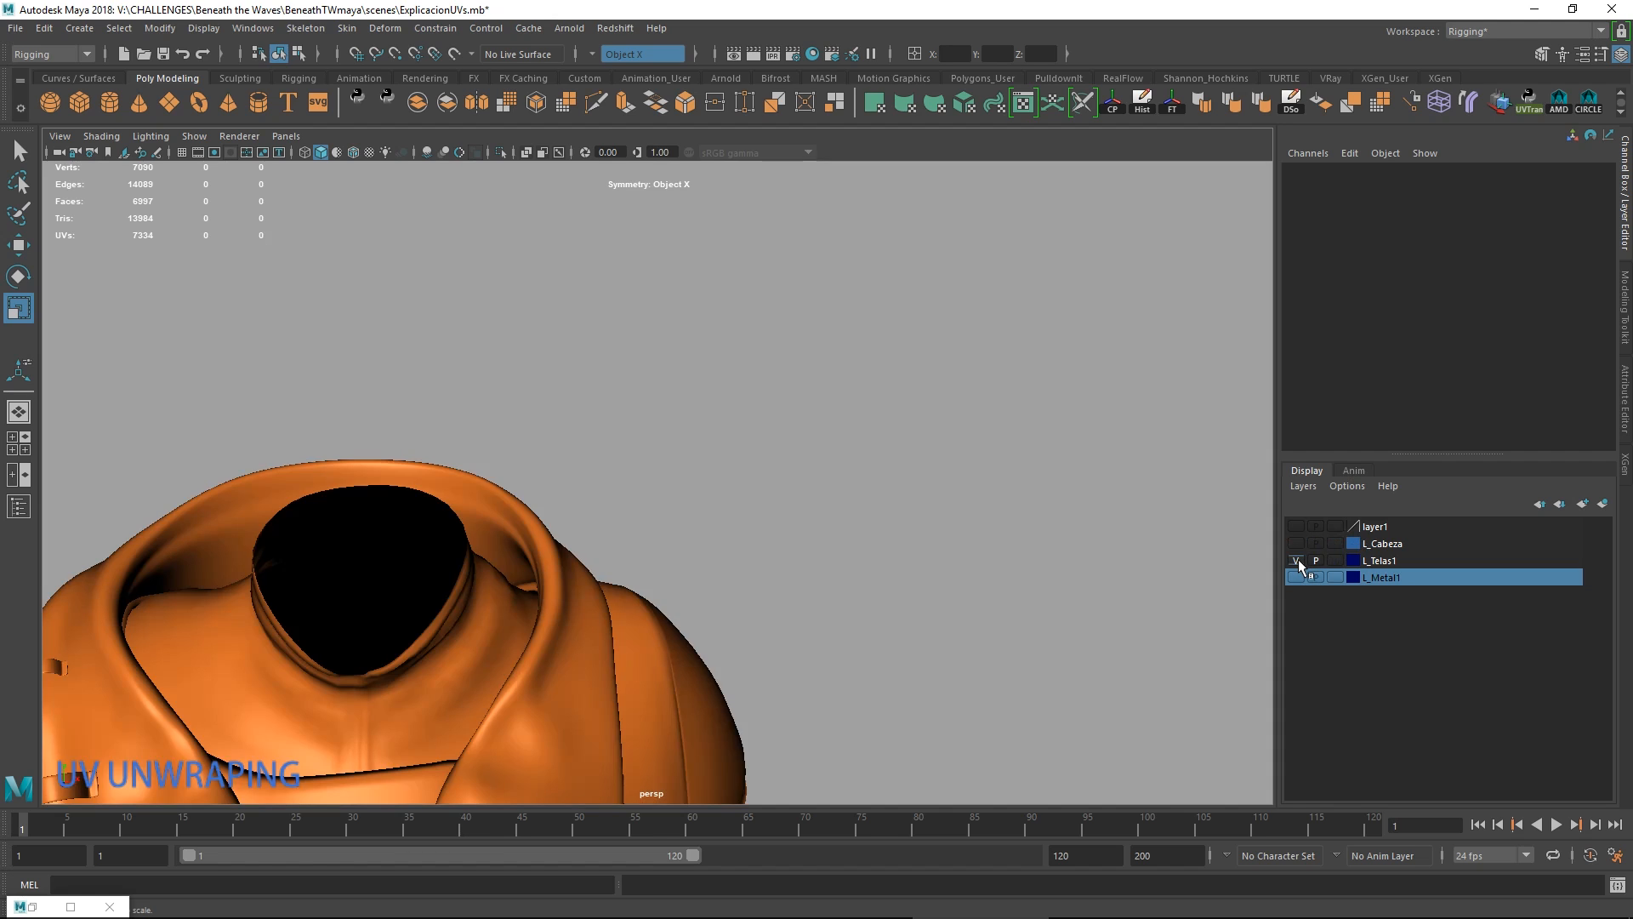
pyautogui.click(1298, 559)
pyautogui.click(1296, 576)
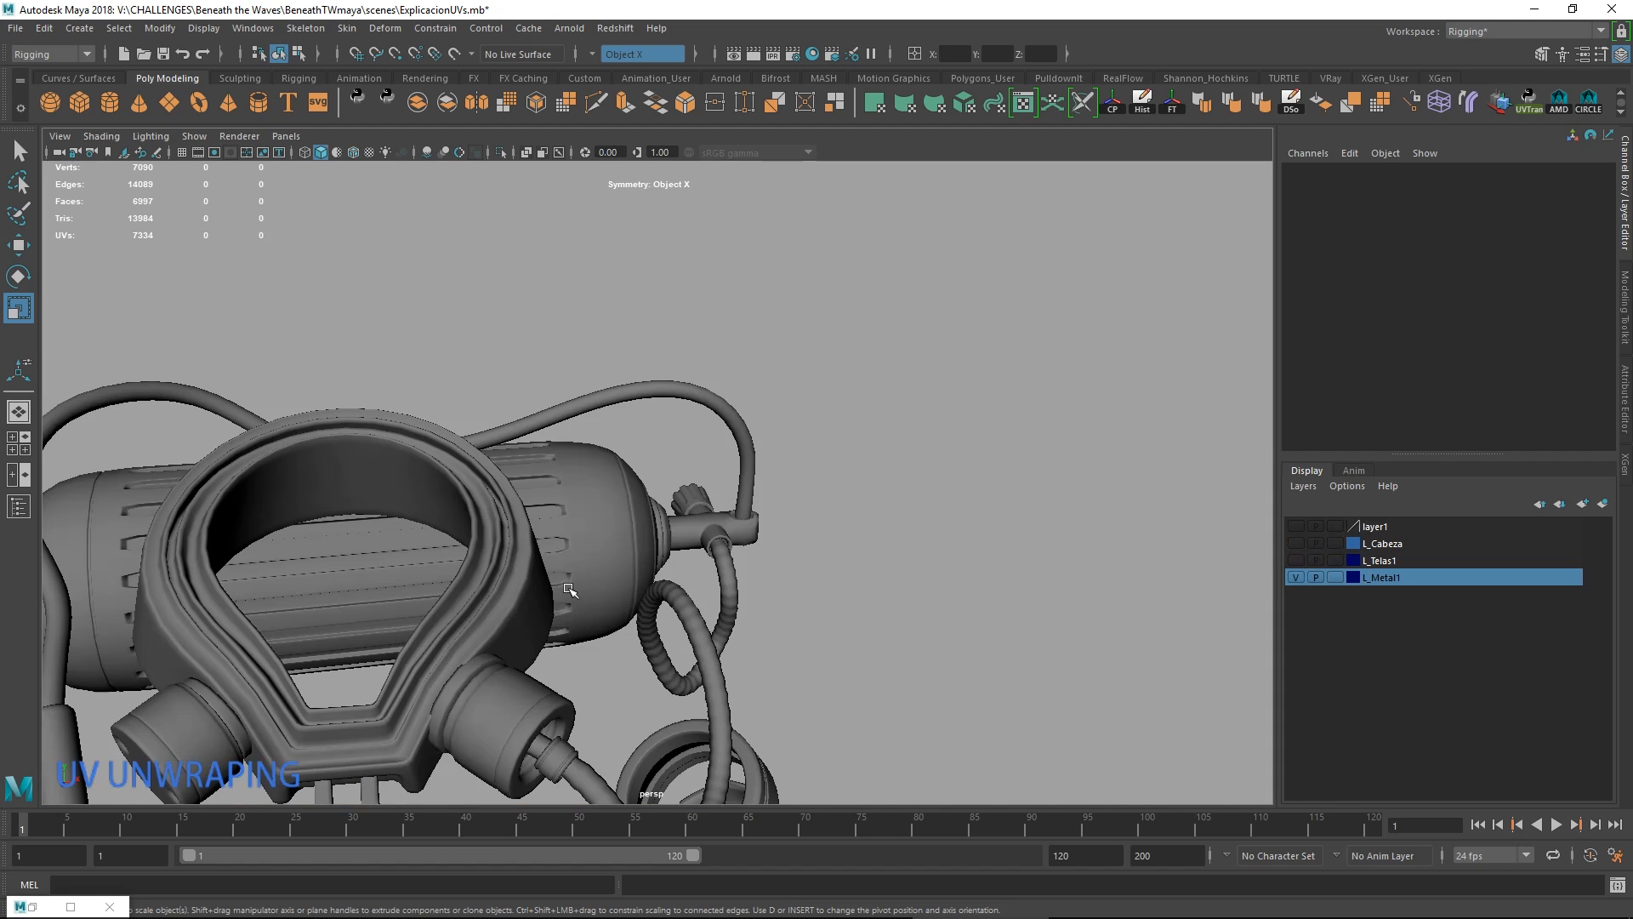
# Select the round gauge casing below the harness among the metal parts and frame it in the viewport.
pyautogui.click(995, 503)
pyautogui.scroll(-5, 997, 504)
pyautogui.keyDown('alt'); pyautogui.moveTo(1035, 499); pyautogui.dragTo(996, 484); pyautogui.keyUp('alt')
pyautogui.moveTo(820, 521); pyautogui.dragTo(818, 514, button='middle')
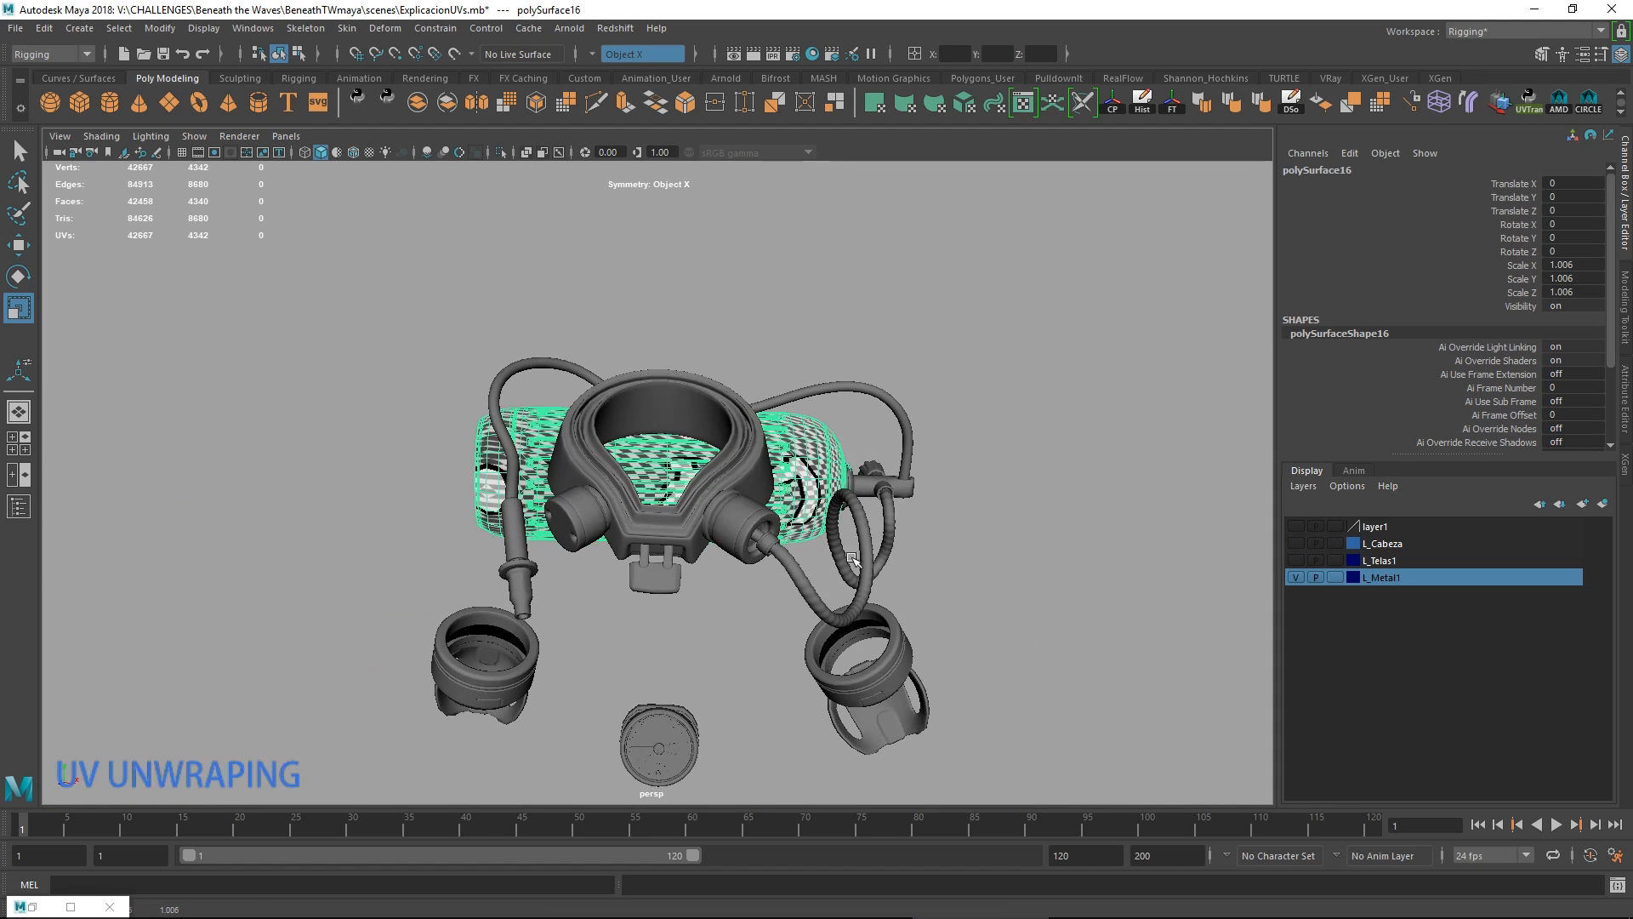
pyautogui.keyDown('alt'); pyautogui.moveTo(1017, 576); pyautogui.dragTo(1031, 498, button='middle'); pyautogui.keyUp('alt')
pyautogui.click(685, 659)
pyautogui.press('f')
pyautogui.keyDown('alt'); pyautogui.moveTo(847, 595); pyautogui.dragTo(693, 473); pyautogui.keyUp('alt')
pyautogui.press('w')
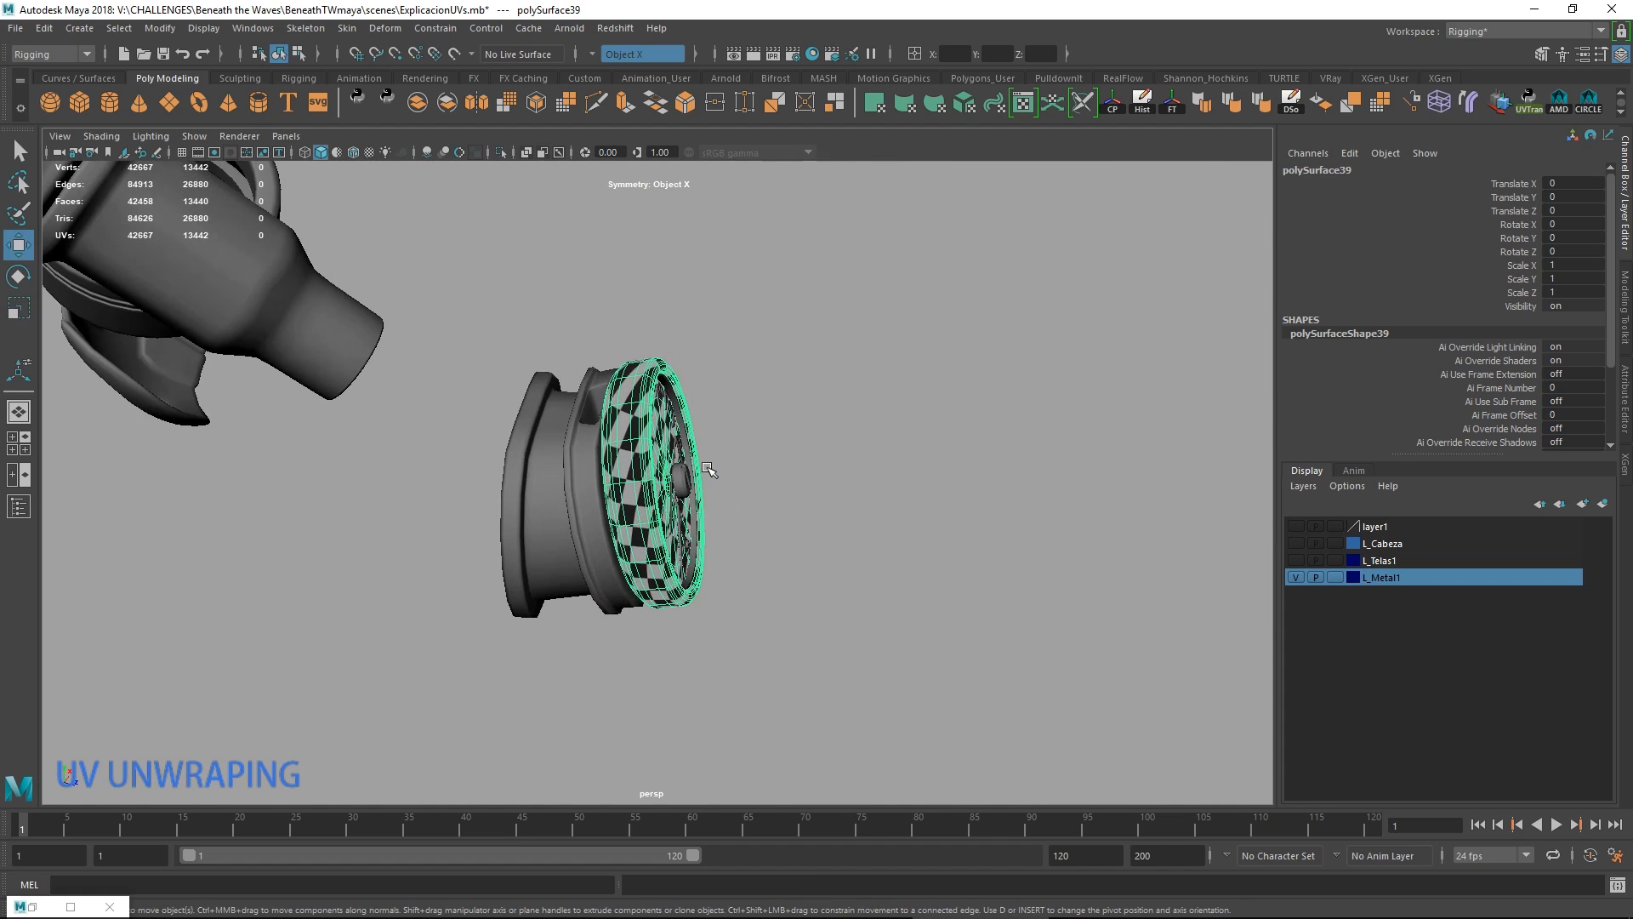
# Isolate the selected gauge casing so that the dial details and surrounding metal parts are hidden.
pyautogui.scroll(-4, 711, 467)
pyautogui.scroll(4, 712, 467)
pyautogui.scroll(4, 734, 451)
pyautogui.keyDown('alt'); pyautogui.moveTo(835, 451); pyautogui.dragTo(756, 403); pyautogui.keyUp('alt')
pyautogui.scroll(4, 653, 376)
pyautogui.keyDown('alt'); pyautogui.moveTo(662, 319); pyautogui.dragTo(715, 354, button='middle'); pyautogui.keyUp('alt')
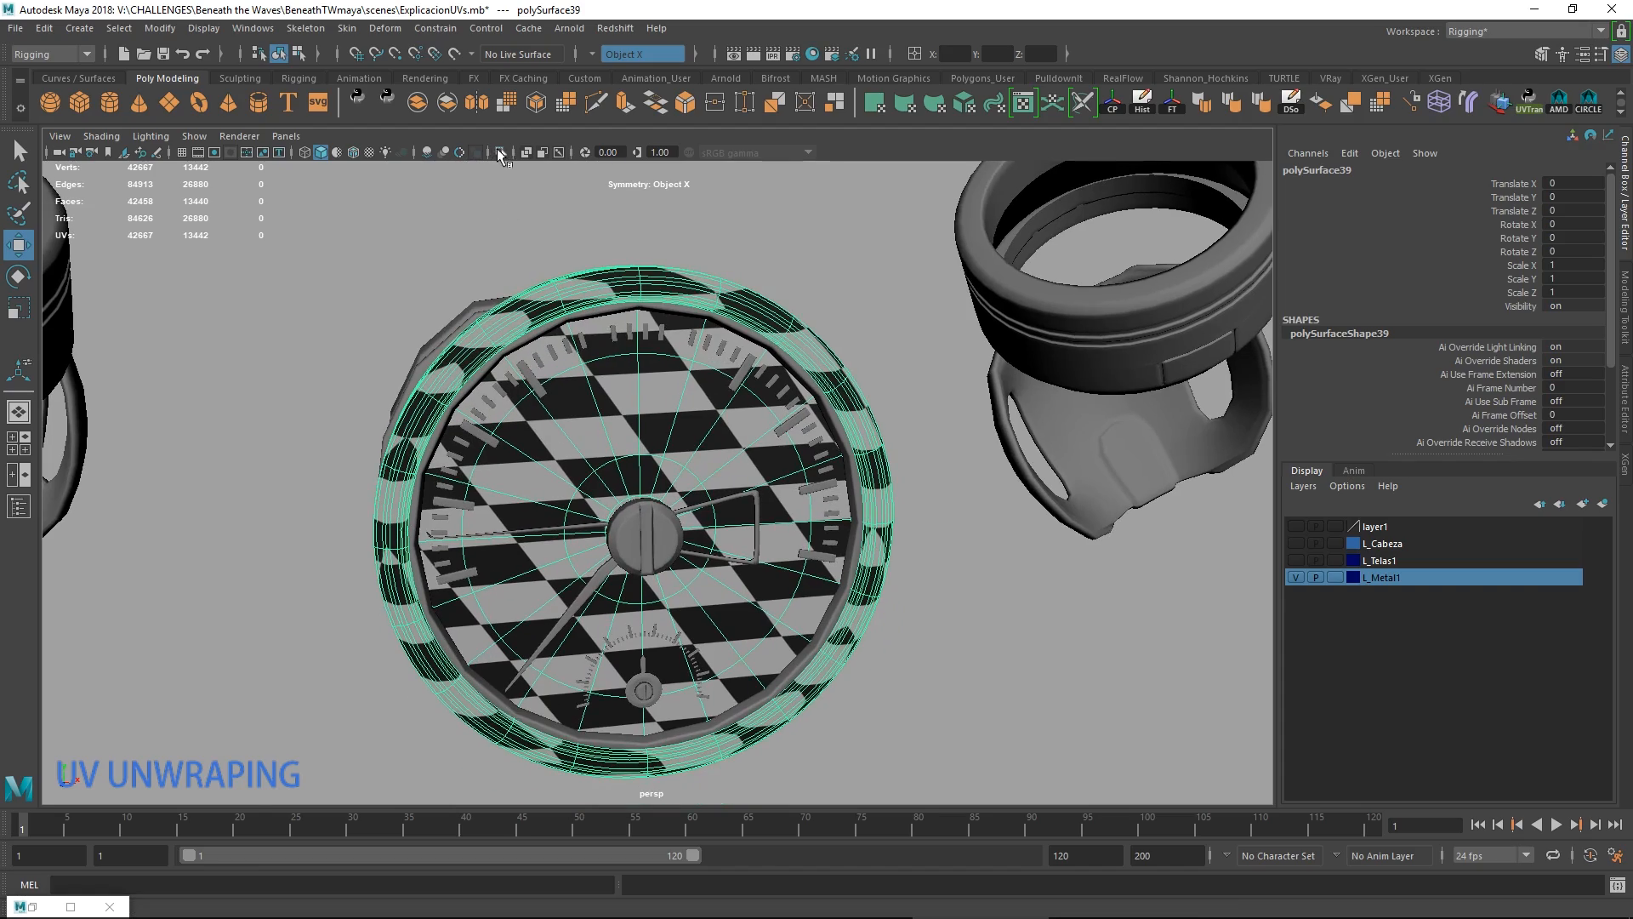
pyautogui.click(500, 152)
pyautogui.keyDown('alt'); pyautogui.moveTo(649, 248); pyautogui.dragTo(791, 274); pyautogui.keyUp('alt')
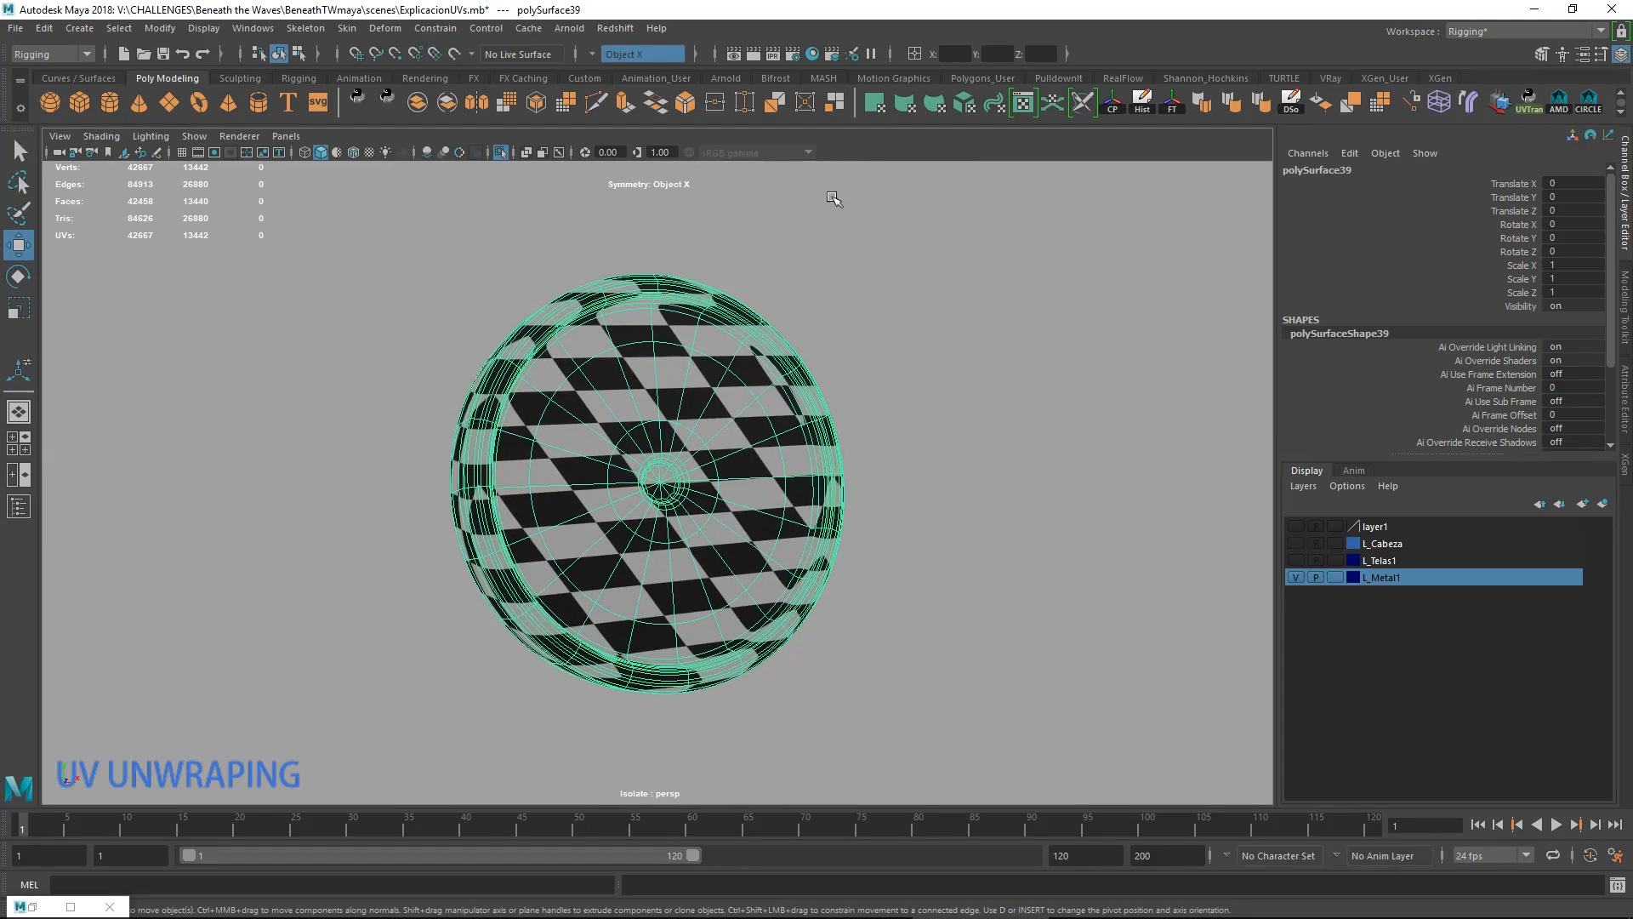
# Open the UV Editor and show the casing's UVs alongside the model.
pyautogui.click(1011, 107)
pyautogui.press('f')
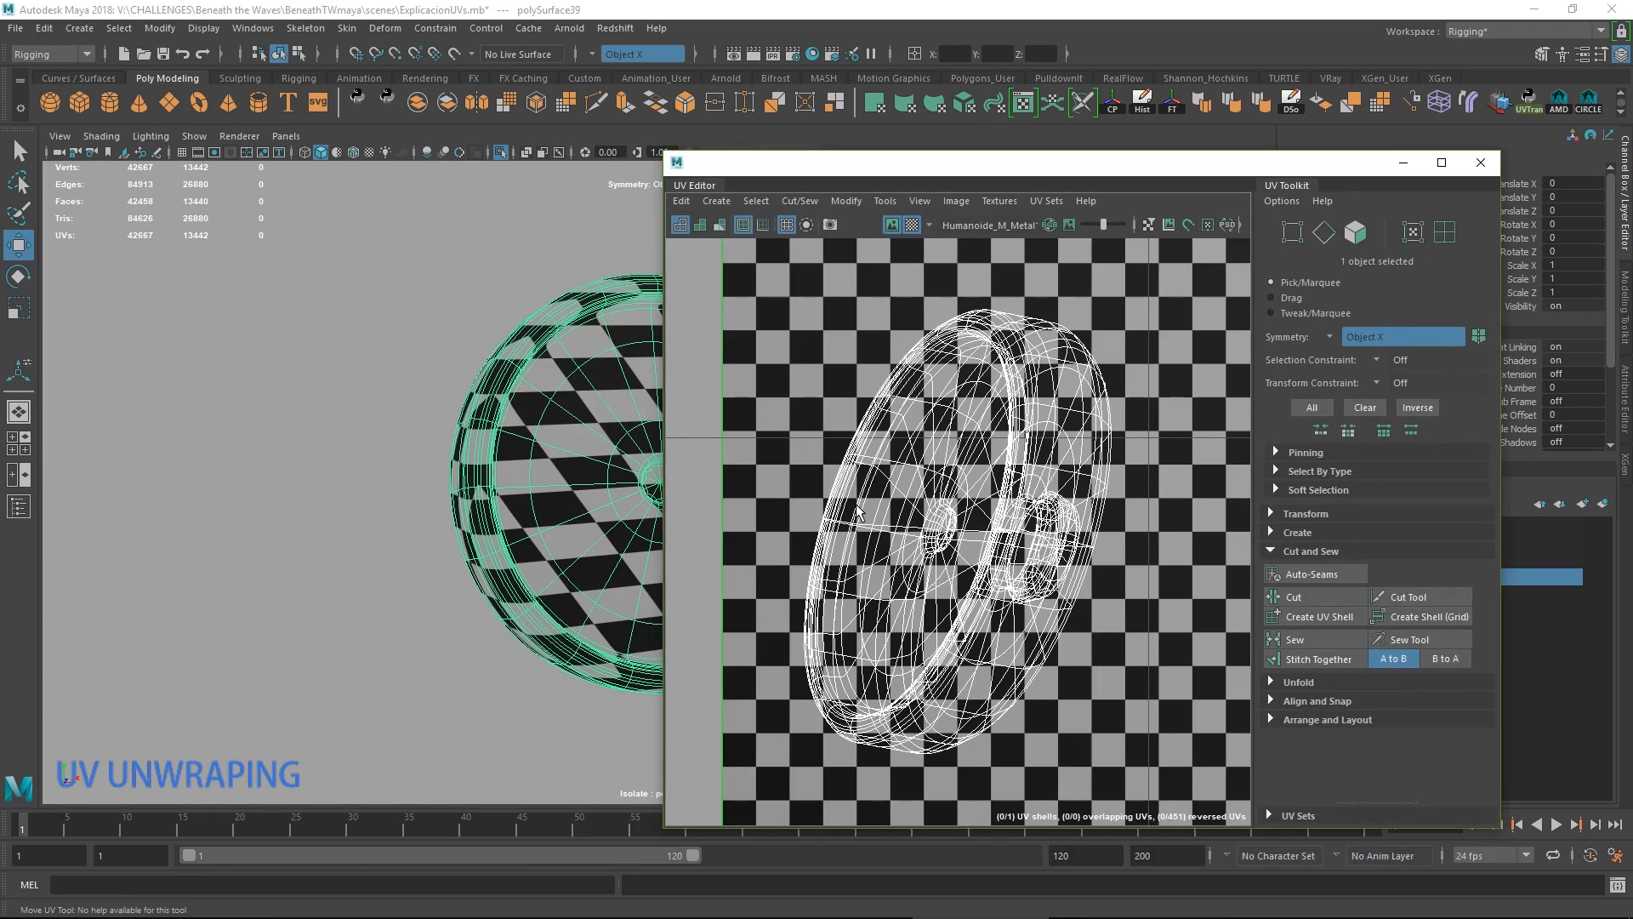
pyautogui.keyDown('alt'); pyautogui.moveTo(865, 510); pyautogui.dragTo(895, 504, button='middle'); pyautogui.keyUp('alt')
pyautogui.keyDown('alt'); pyautogui.moveTo(517, 512); pyautogui.dragTo(176, 517, button='middle'); pyautogui.keyUp('alt')
pyautogui.keyDown('alt'); pyautogui.moveTo(443, 446); pyautogui.dragTo(476, 438); pyautogui.keyUp('alt')
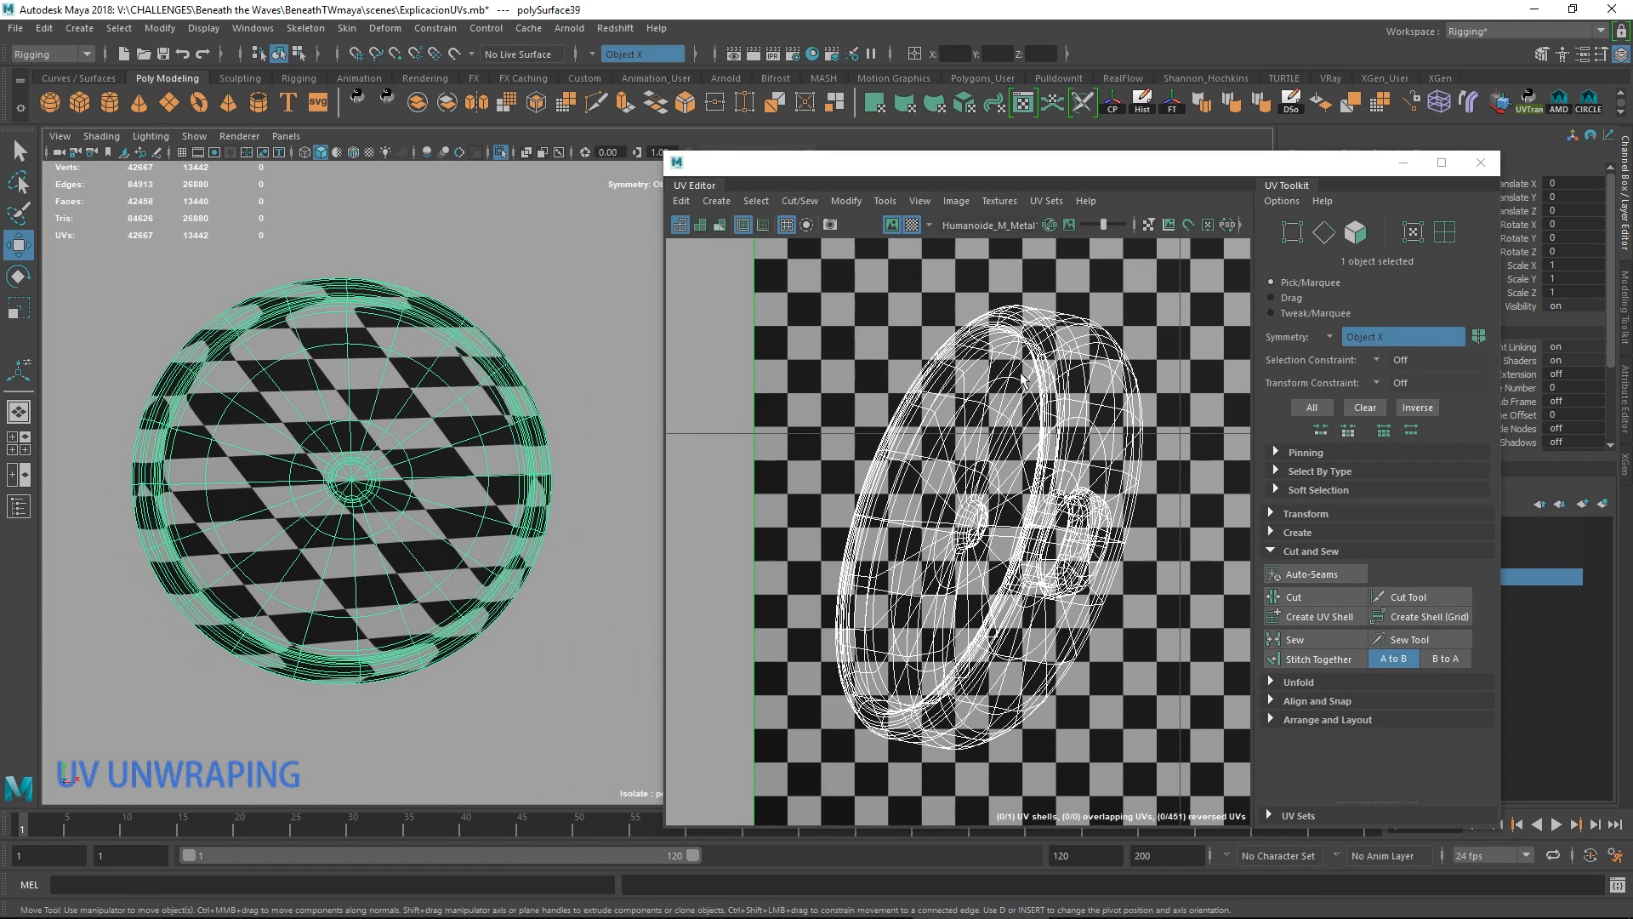
# Apply a planar UV projection to the gauge casing and rotate it to about 8.4 degrees in Y, facing the disc.
pyautogui.click(874, 103)
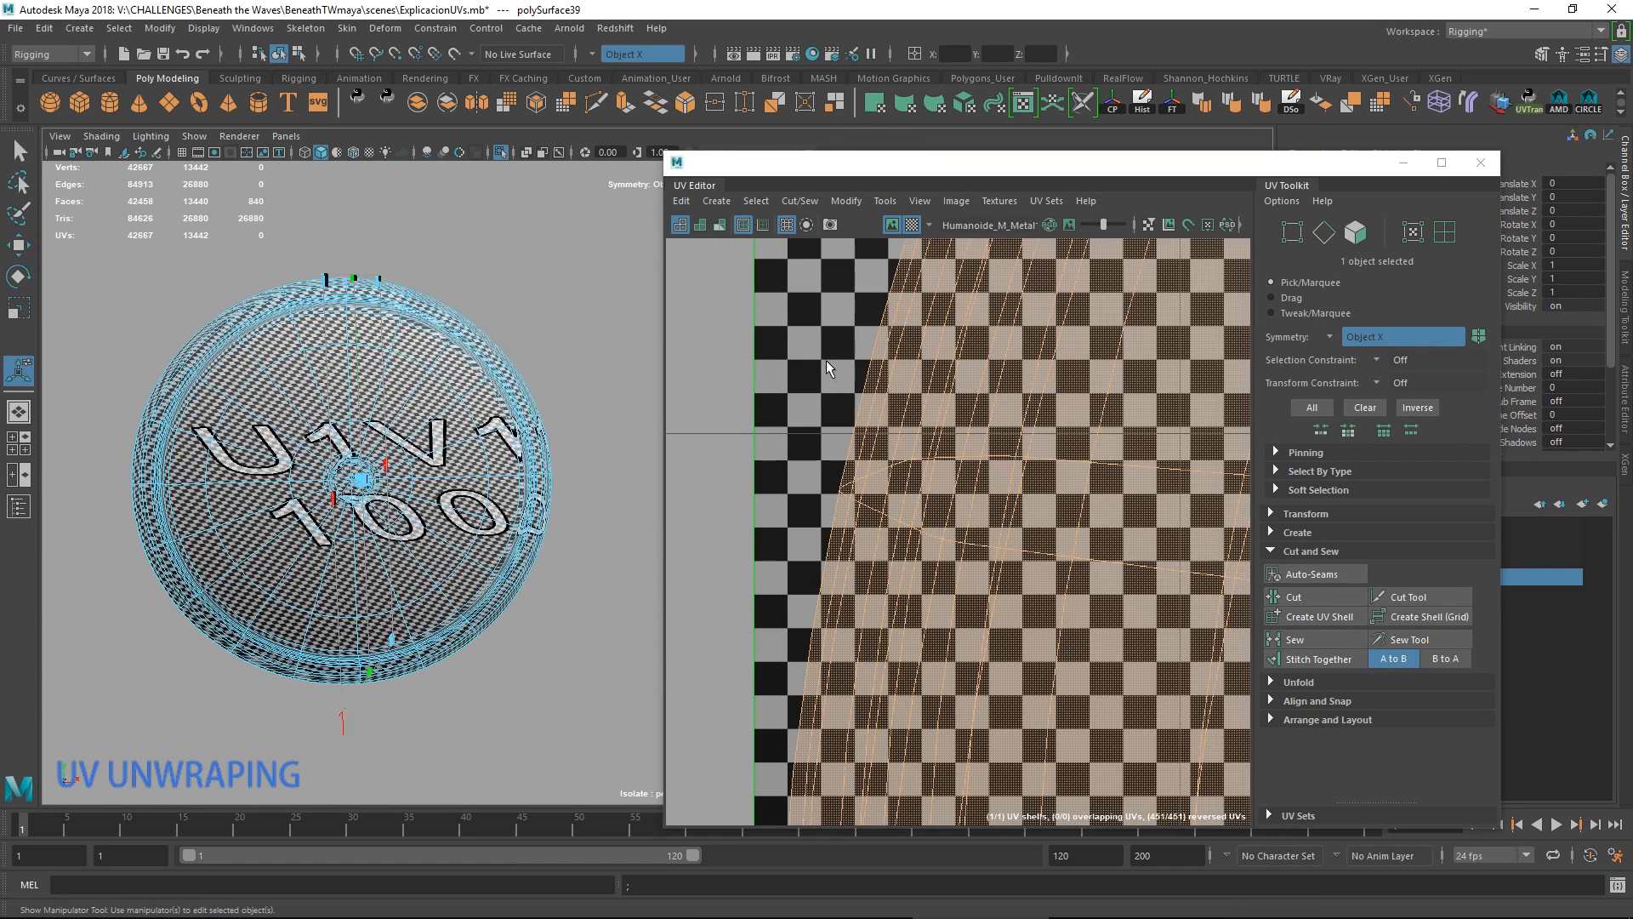
pyautogui.keyDown('alt'); pyautogui.moveTo(444, 486); pyautogui.dragTo(365, 501, button='right'); pyautogui.keyUp('alt')
pyautogui.keyDown('alt'); pyautogui.moveTo(434, 536); pyautogui.dragTo(480, 595); pyautogui.keyUp('alt')
pyautogui.keyDown('alt'); pyautogui.moveTo(487, 600); pyautogui.dragTo(441, 668, button='middle'); pyautogui.keyUp('alt')
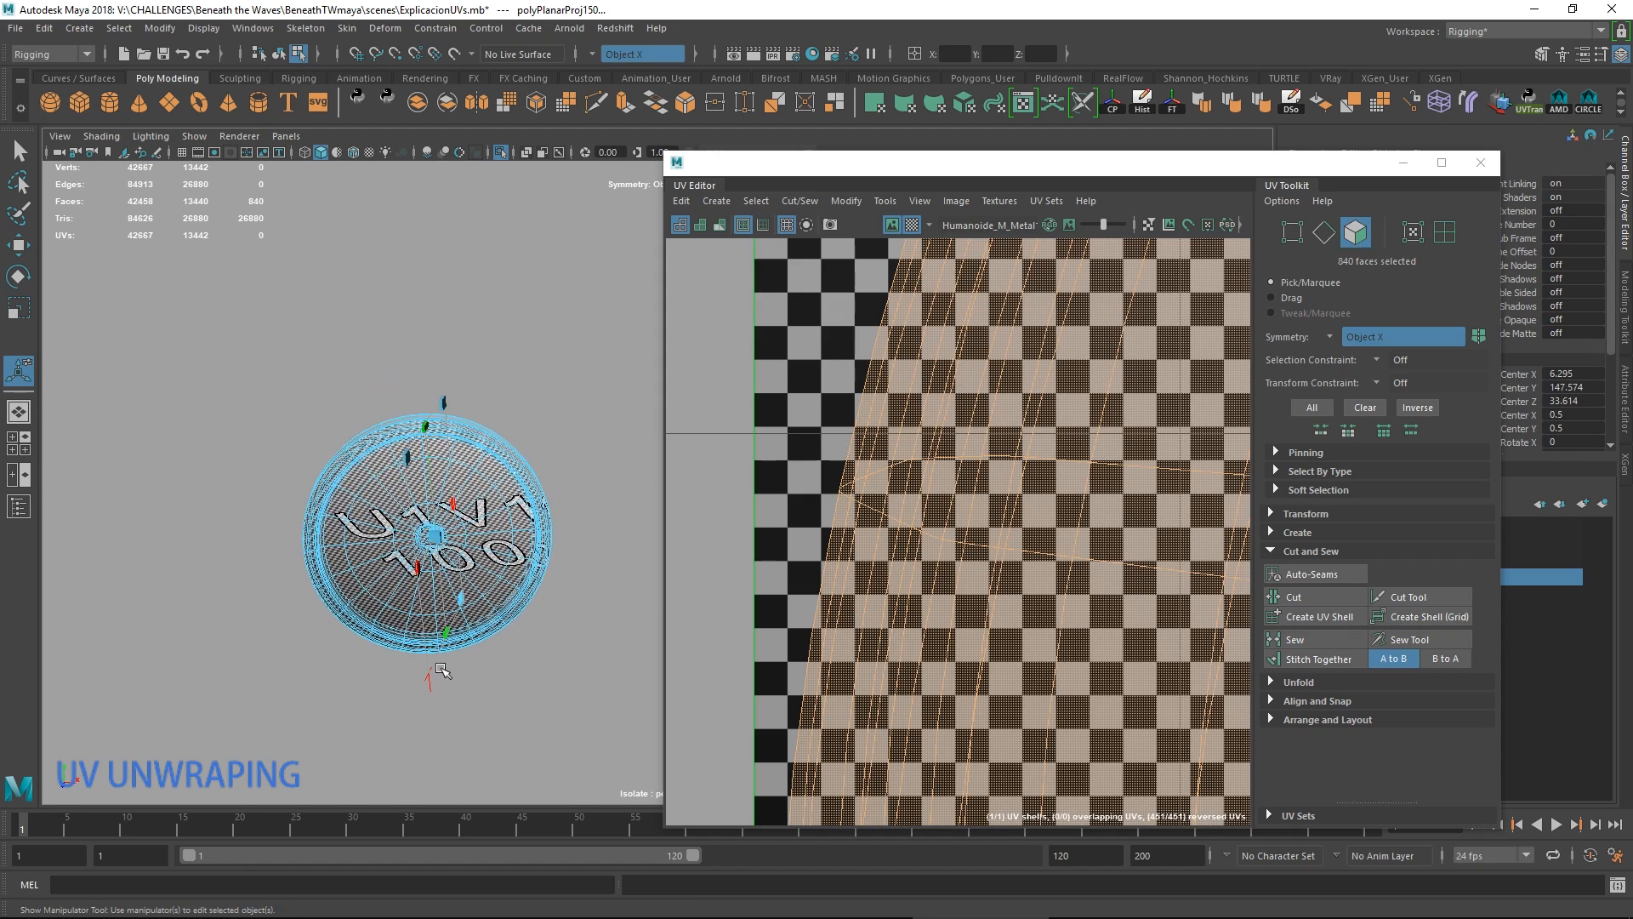
pyautogui.click(428, 684)
pyautogui.click(608, 534)
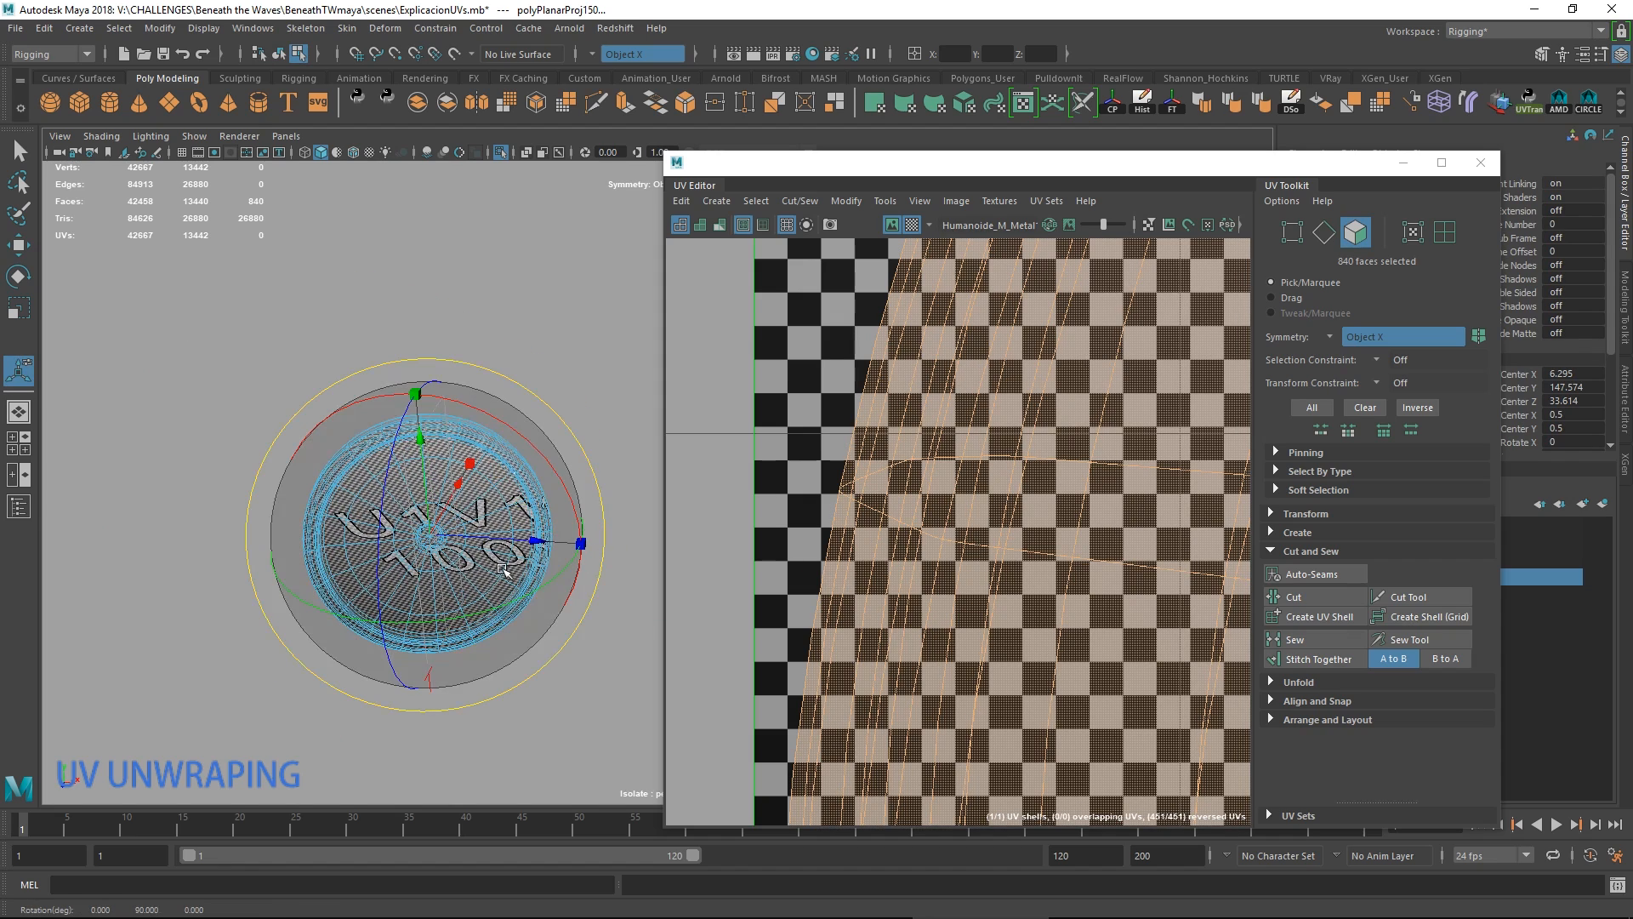
pyautogui.moveTo(512, 602); pyautogui.dragTo(354, 573)
# Set the planar projection's width and height to 7, keeping the UV Editor clear of the projection settings.
pyautogui.moveTo(1304, 172); pyautogui.dragTo(1067, 626)
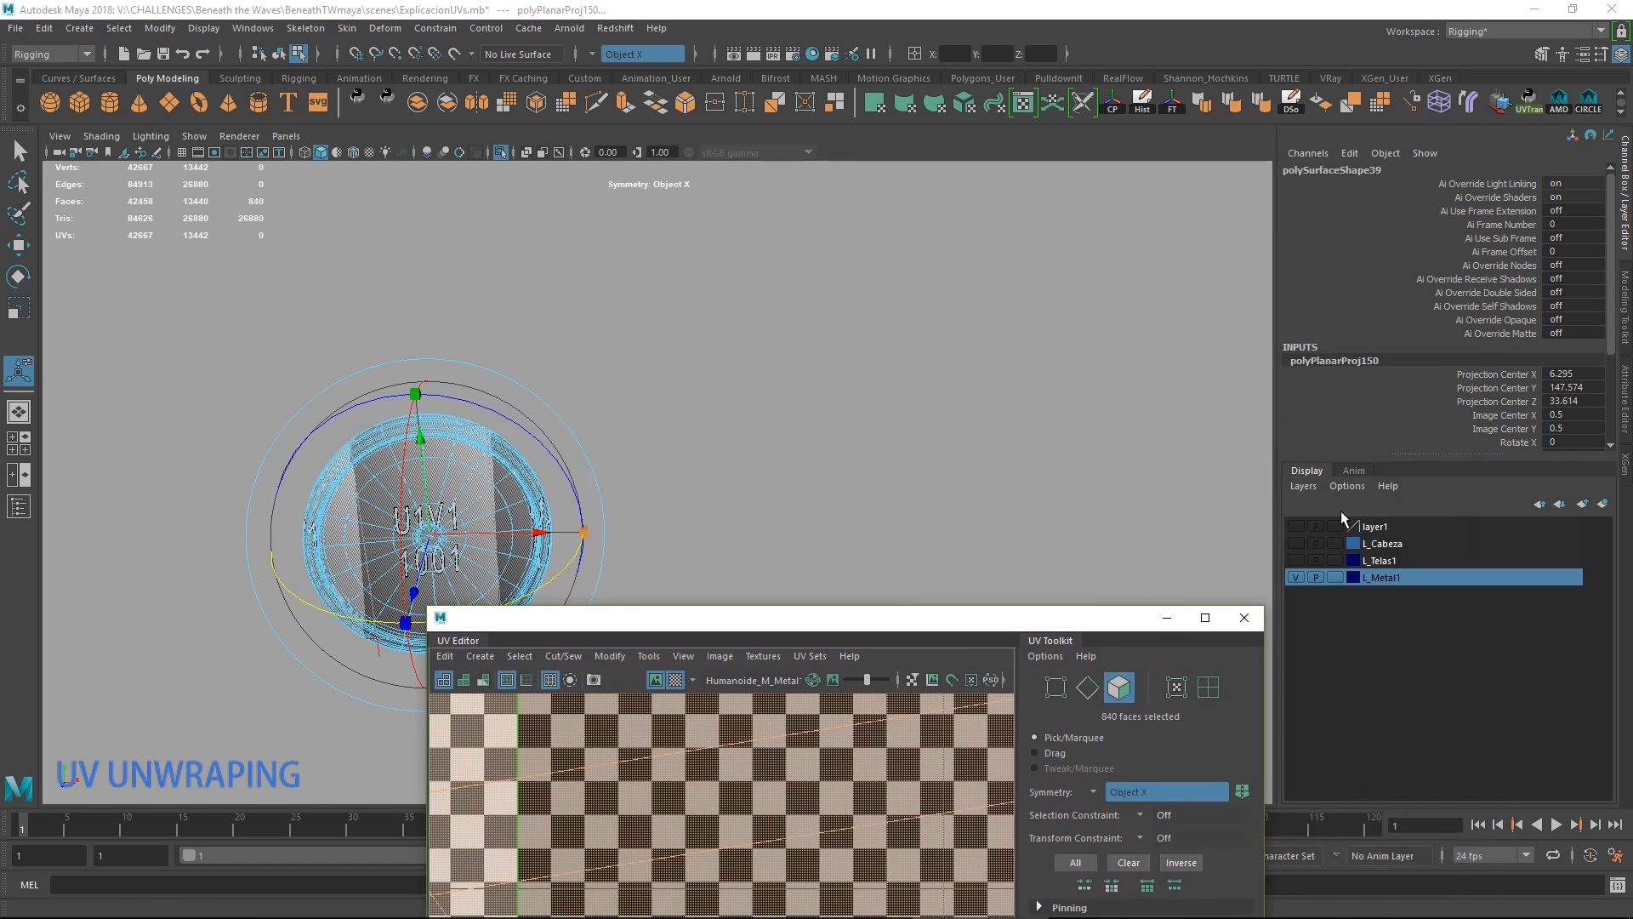
pyautogui.scroll(-5, 1599, 315)
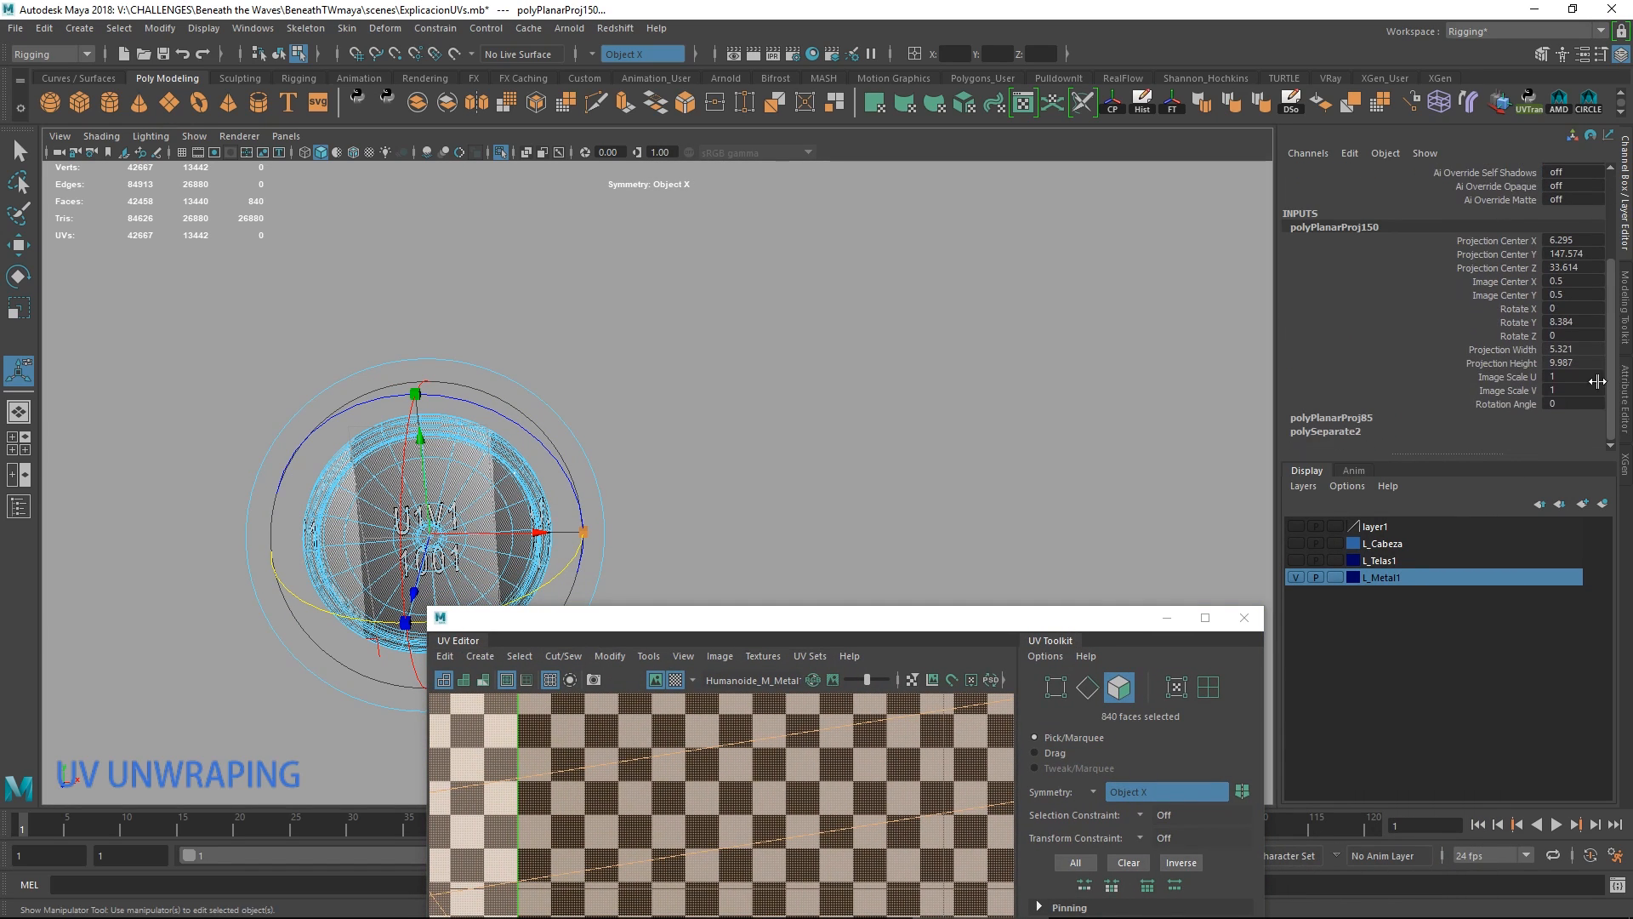
pyautogui.click(1574, 349)
pyautogui.click(1573, 362)
pyautogui.write('7')
pyautogui.click(1575, 348)
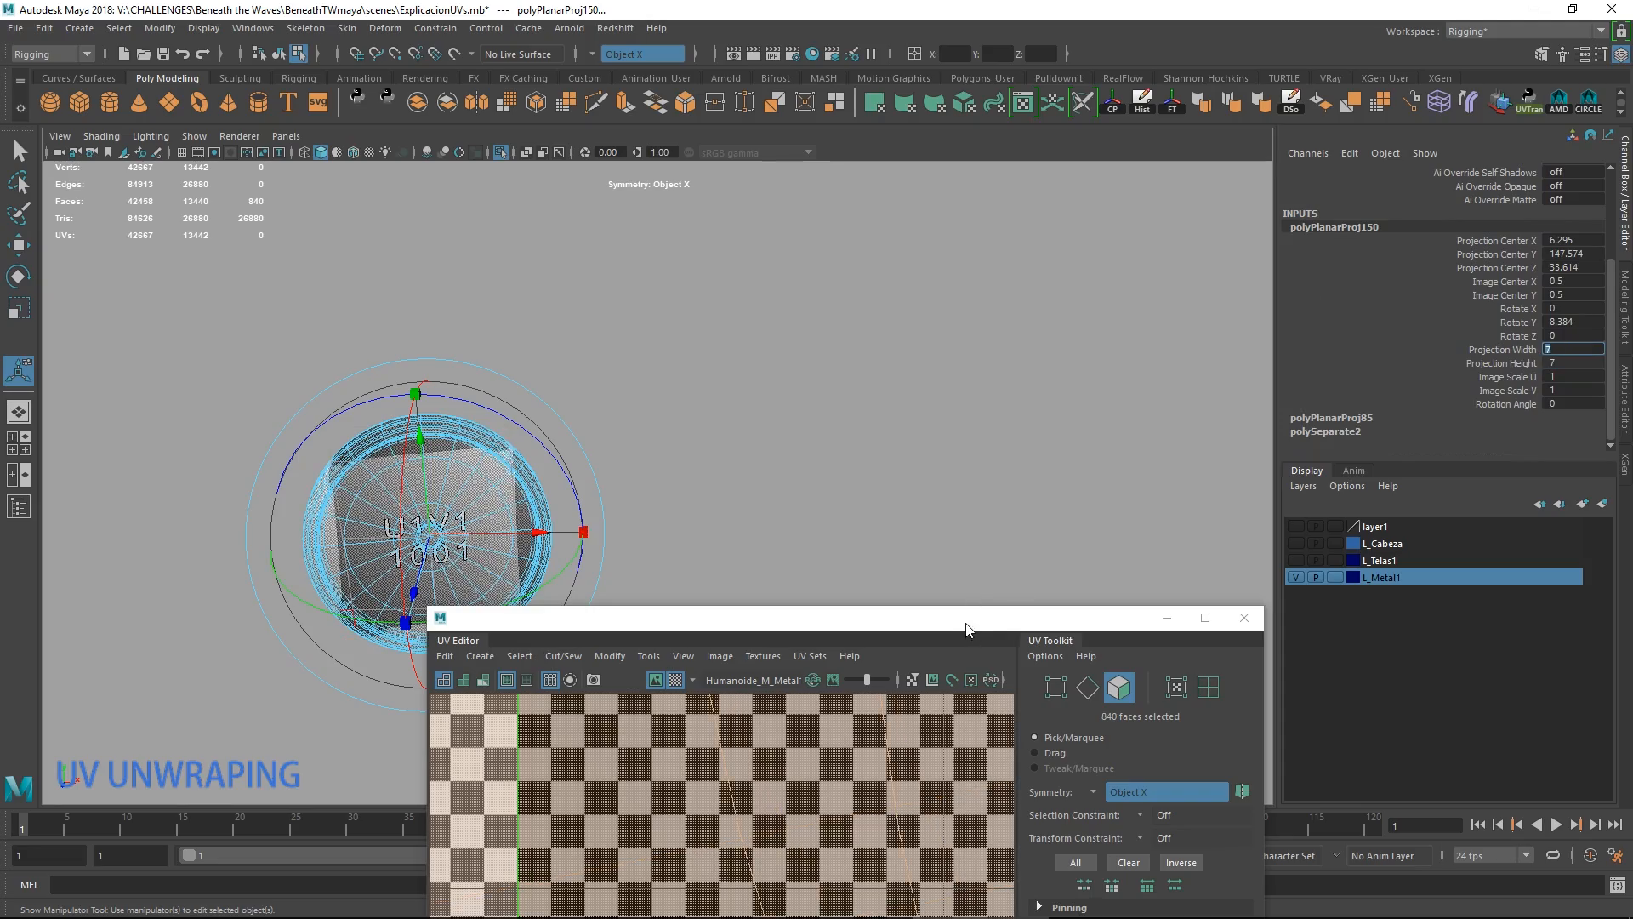
pyautogui.moveTo(966, 630); pyautogui.dragTo(1125, 179)
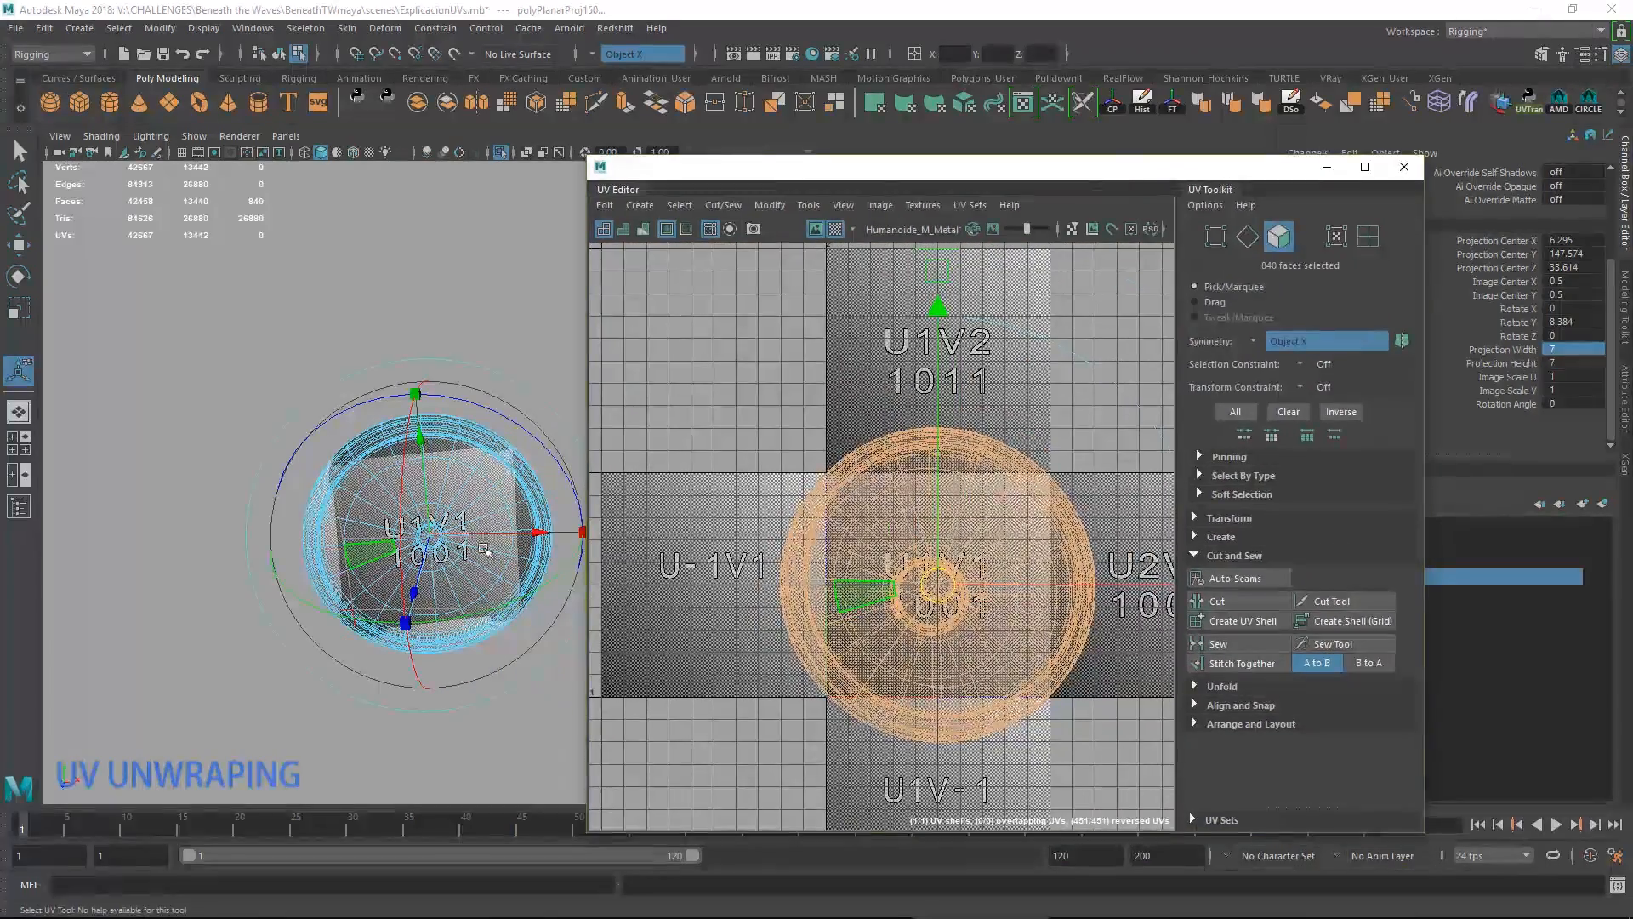
# Return the gauge casing to object mode and turn off the checker map display.
pyautogui.moveTo(970, 430); pyautogui.dragTo(1053, 432, button='right')
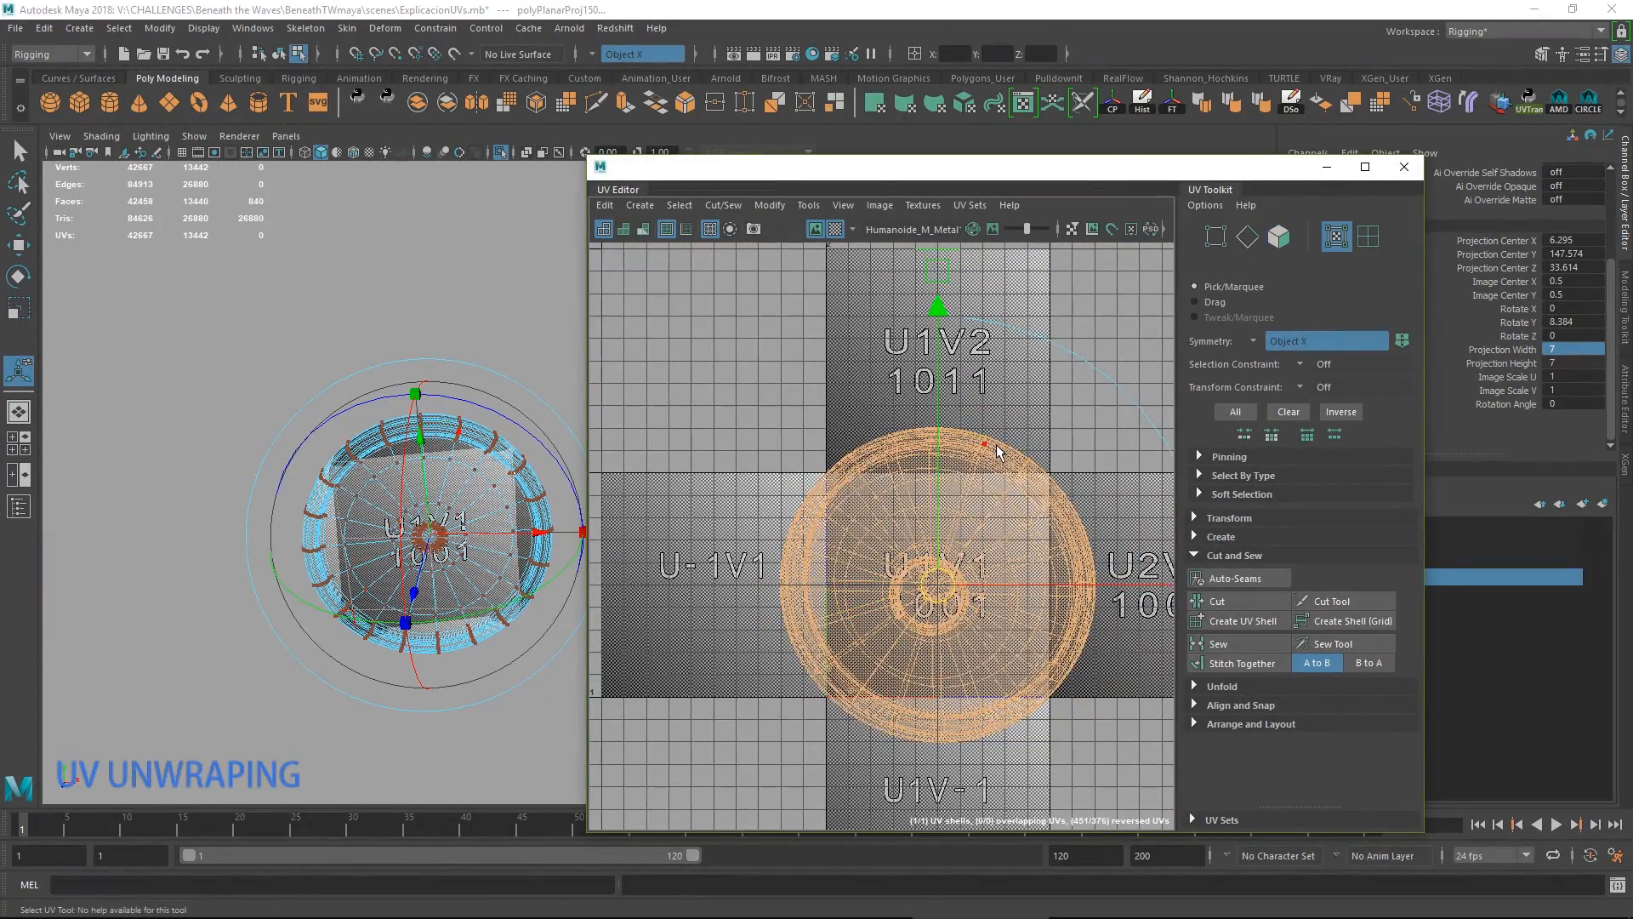
pyautogui.doubleClick(996, 448)
pyautogui.keyDown('alt'); pyautogui.moveTo(442, 465); pyautogui.dragTo(441, 499, button='middle'); pyautogui.keyUp('alt')
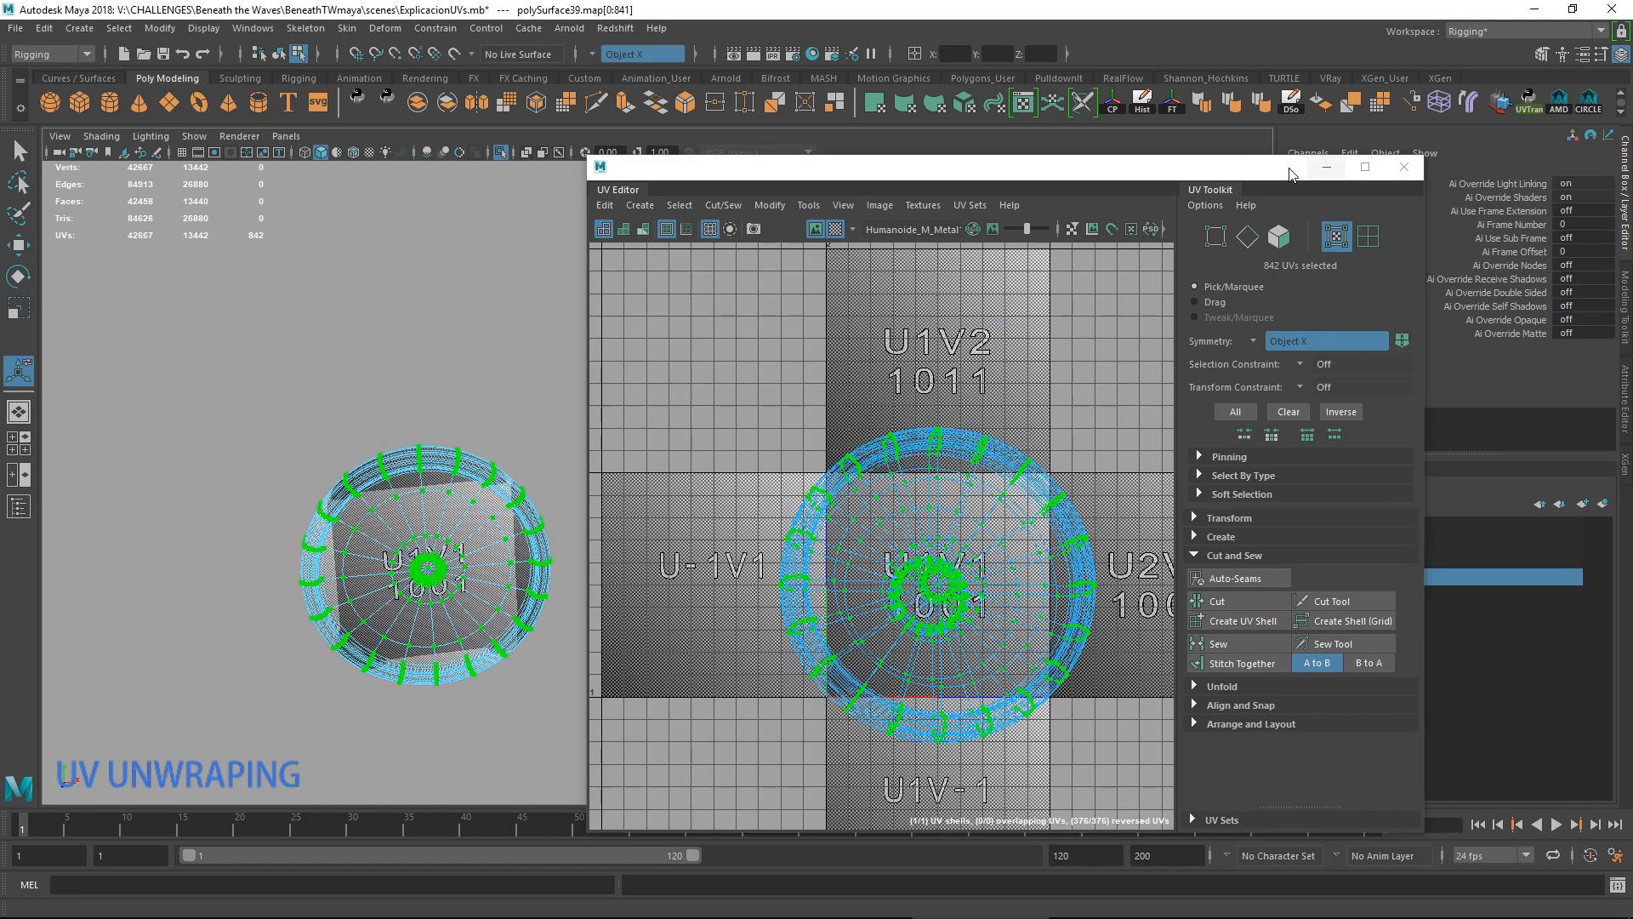
pyautogui.moveTo(1293, 170); pyautogui.dragTo(1627, 318)
pyautogui.moveTo(456, 437); pyautogui.dragTo(531, 391, button='right')
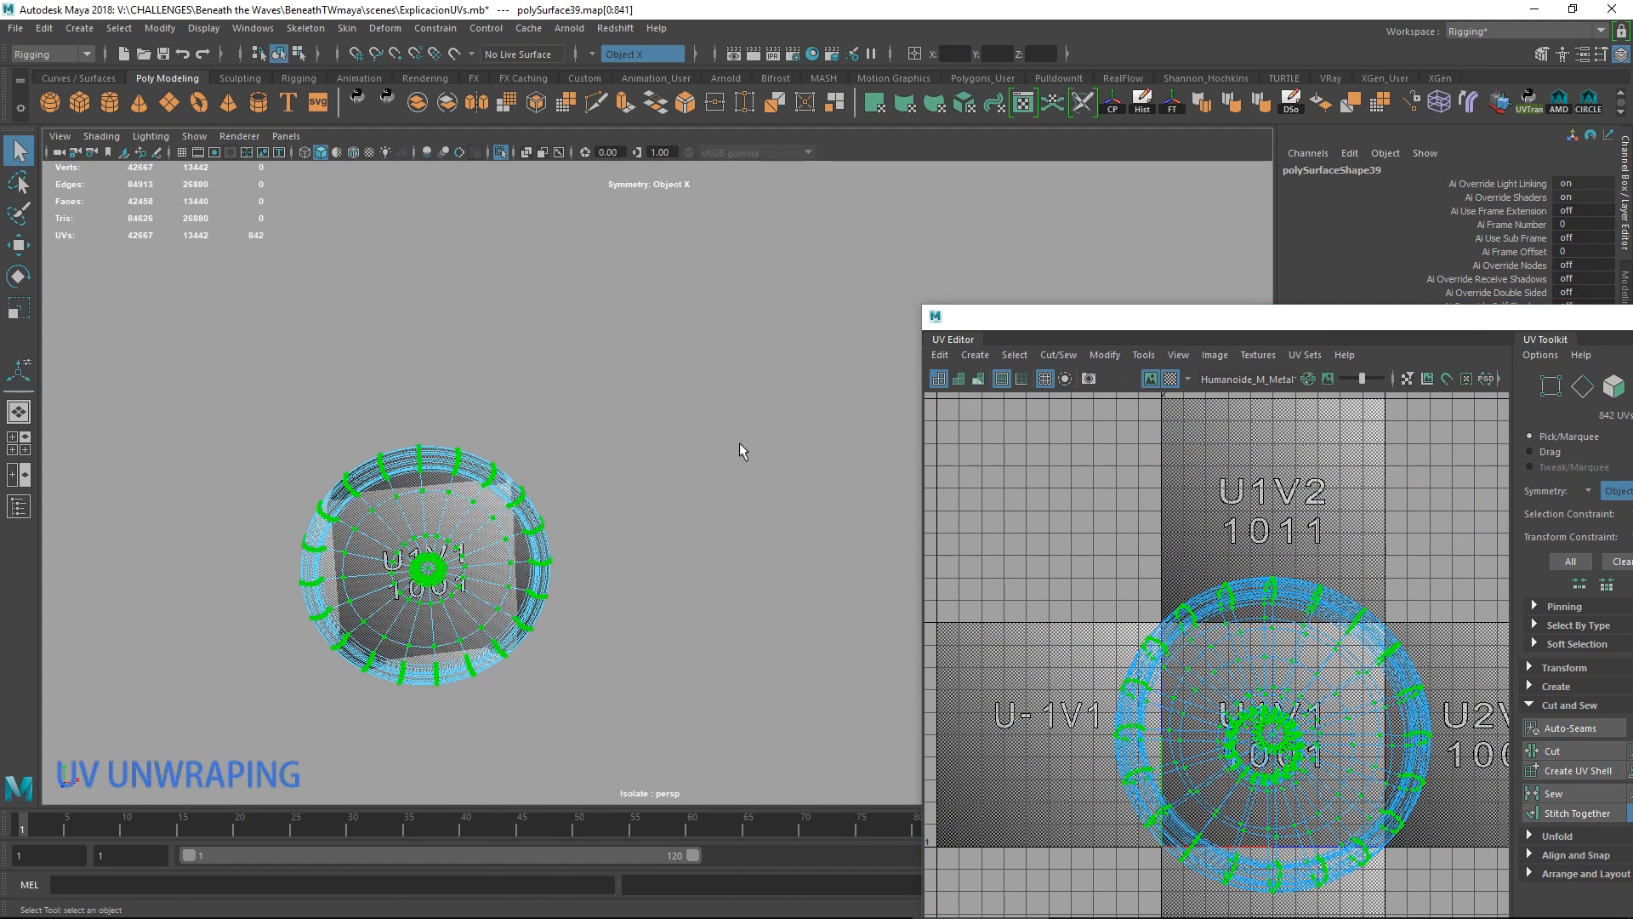
pyautogui.click(1170, 378)
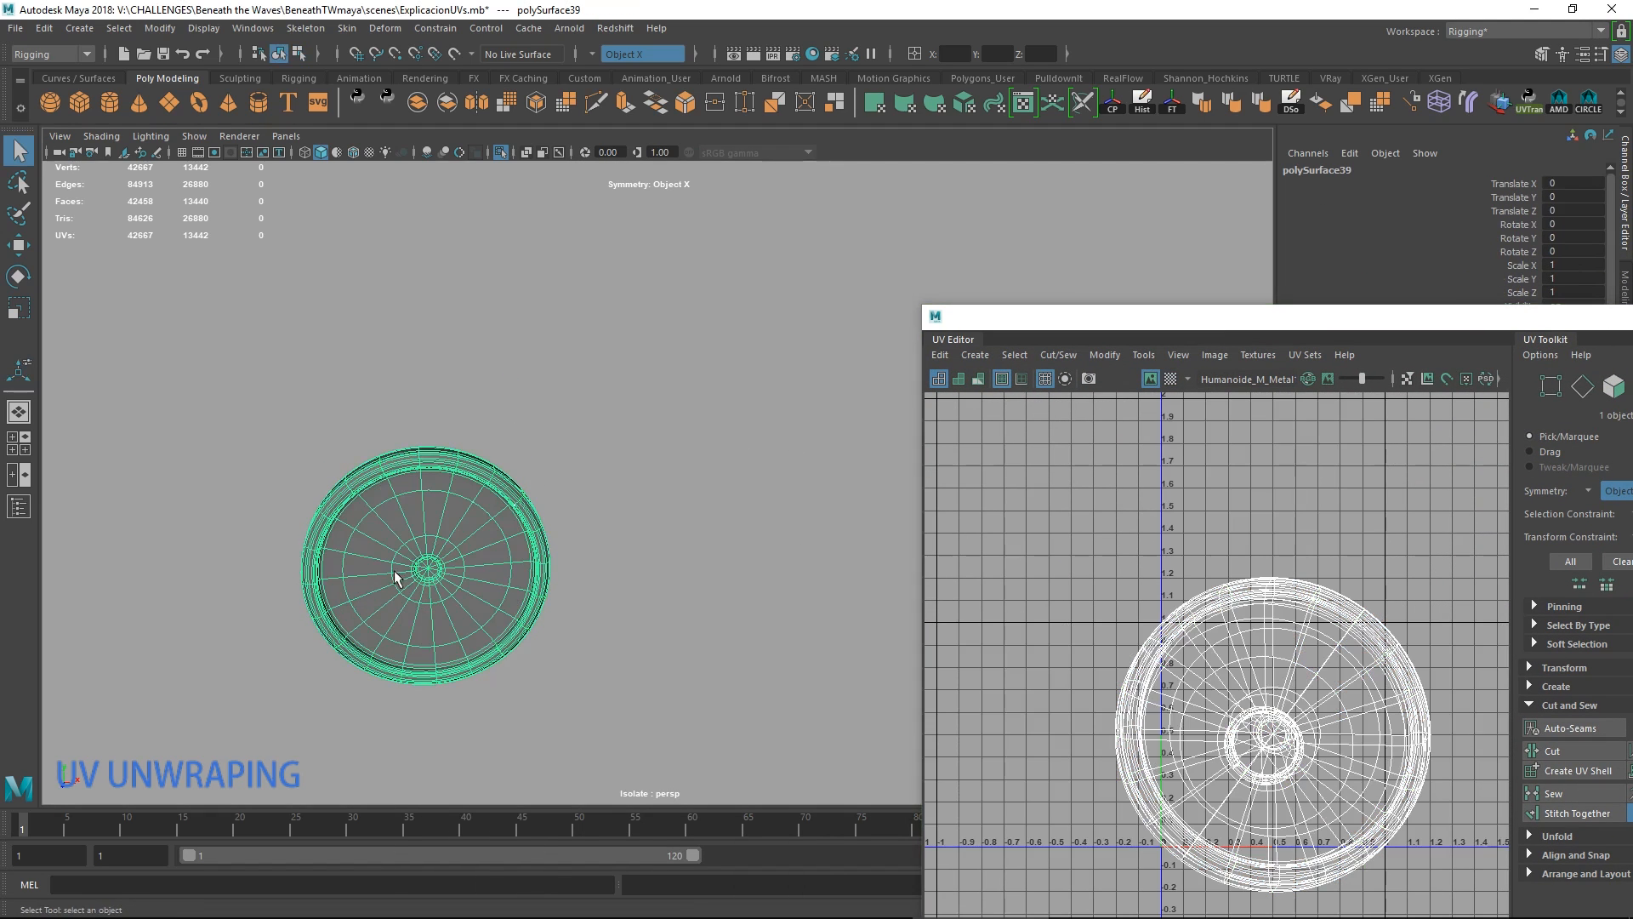
# Cut the casing's UVs along the full edge loop where the front disc meets the inner rim.
pyautogui.keyDown('alt'); pyautogui.moveTo(394, 572); pyautogui.dragTo(567, 601); pyautogui.keyUp('alt')
pyautogui.keyDown('alt'); pyautogui.moveTo(568, 602); pyautogui.dragTo(451, 592, button='middle'); pyautogui.keyUp('alt')
pyautogui.keyDown('alt'); pyautogui.moveTo(451, 593); pyautogui.dragTo(562, 519); pyautogui.keyUp('alt')
pyautogui.keyDown('alt'); pyautogui.moveTo(561, 519); pyautogui.dragTo(655, 526, button='middle'); pyautogui.keyUp('alt')
pyautogui.keyDown('alt'); pyautogui.moveTo(655, 525); pyautogui.dragTo(601, 507); pyautogui.keyUp('alt')
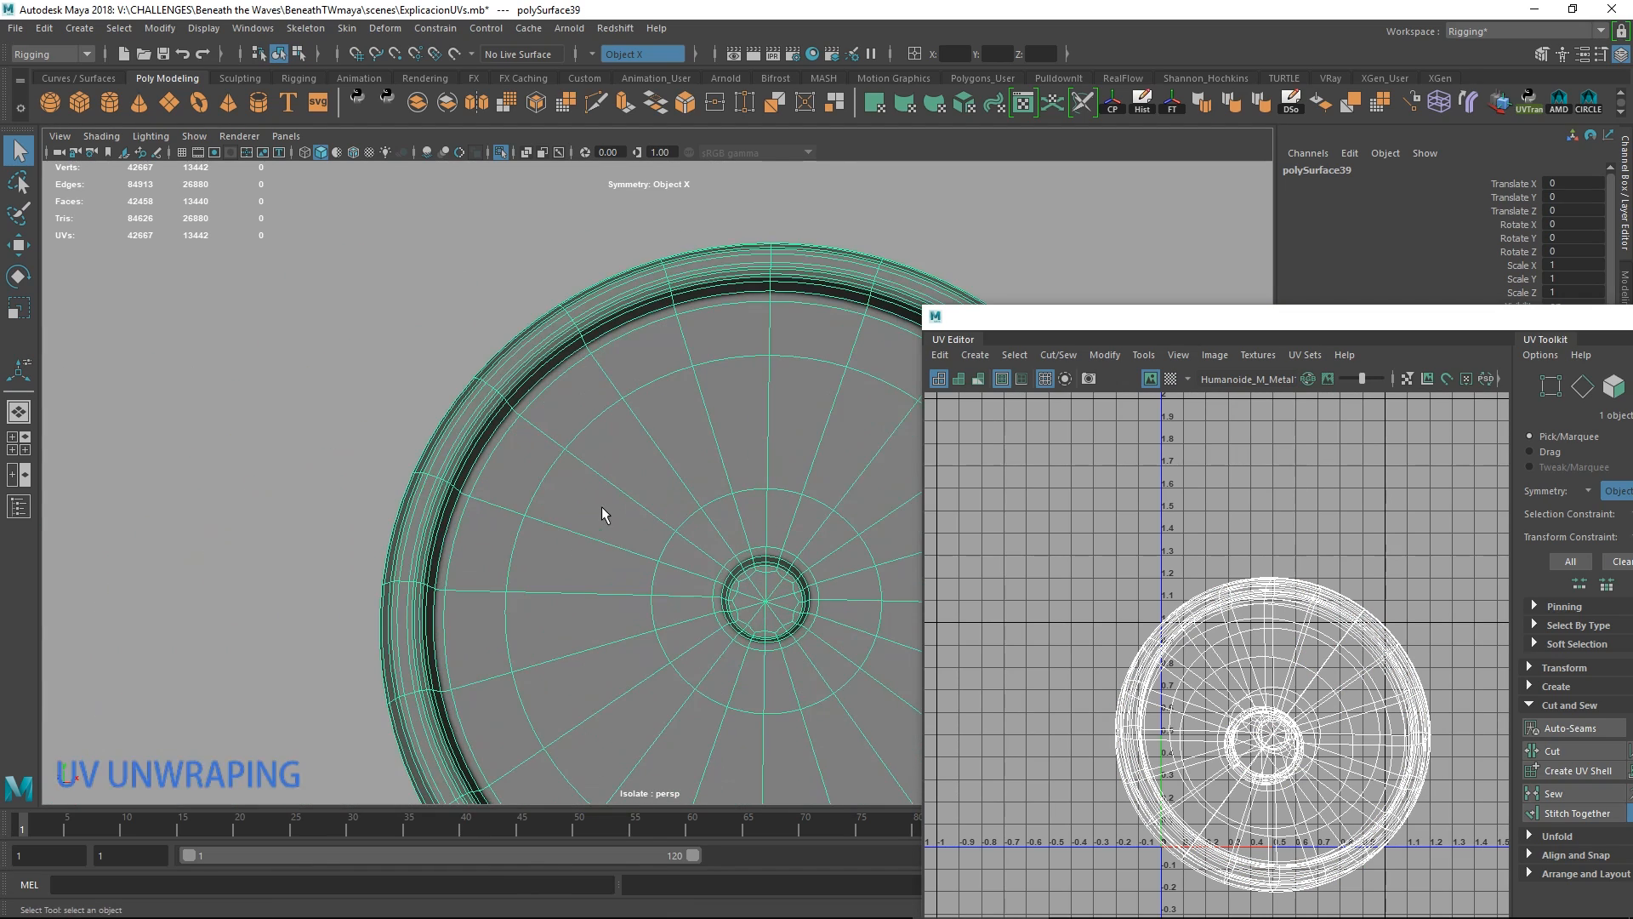
pyautogui.moveTo(604, 411); pyautogui.dragTo(604, 363, button='right')
pyautogui.doubleClick(600, 336)
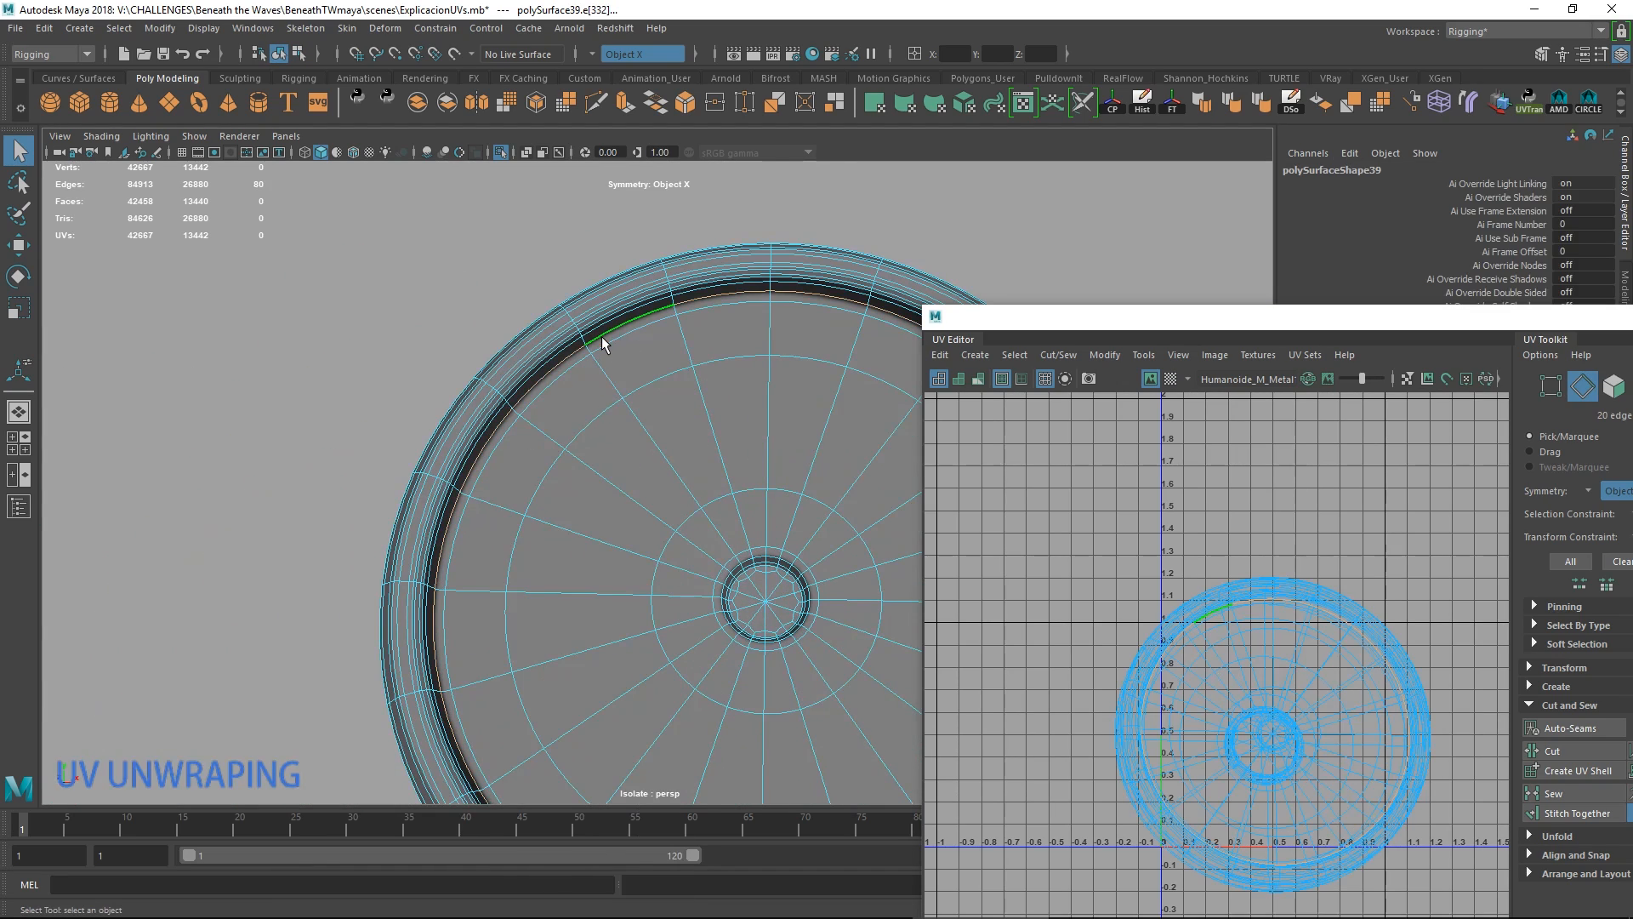
pyautogui.hotkey('ctrl', '1')
pyautogui.keyDown('alt'); pyautogui.moveTo(779, 495); pyautogui.dragTo(790, 467); pyautogui.keyUp('alt')
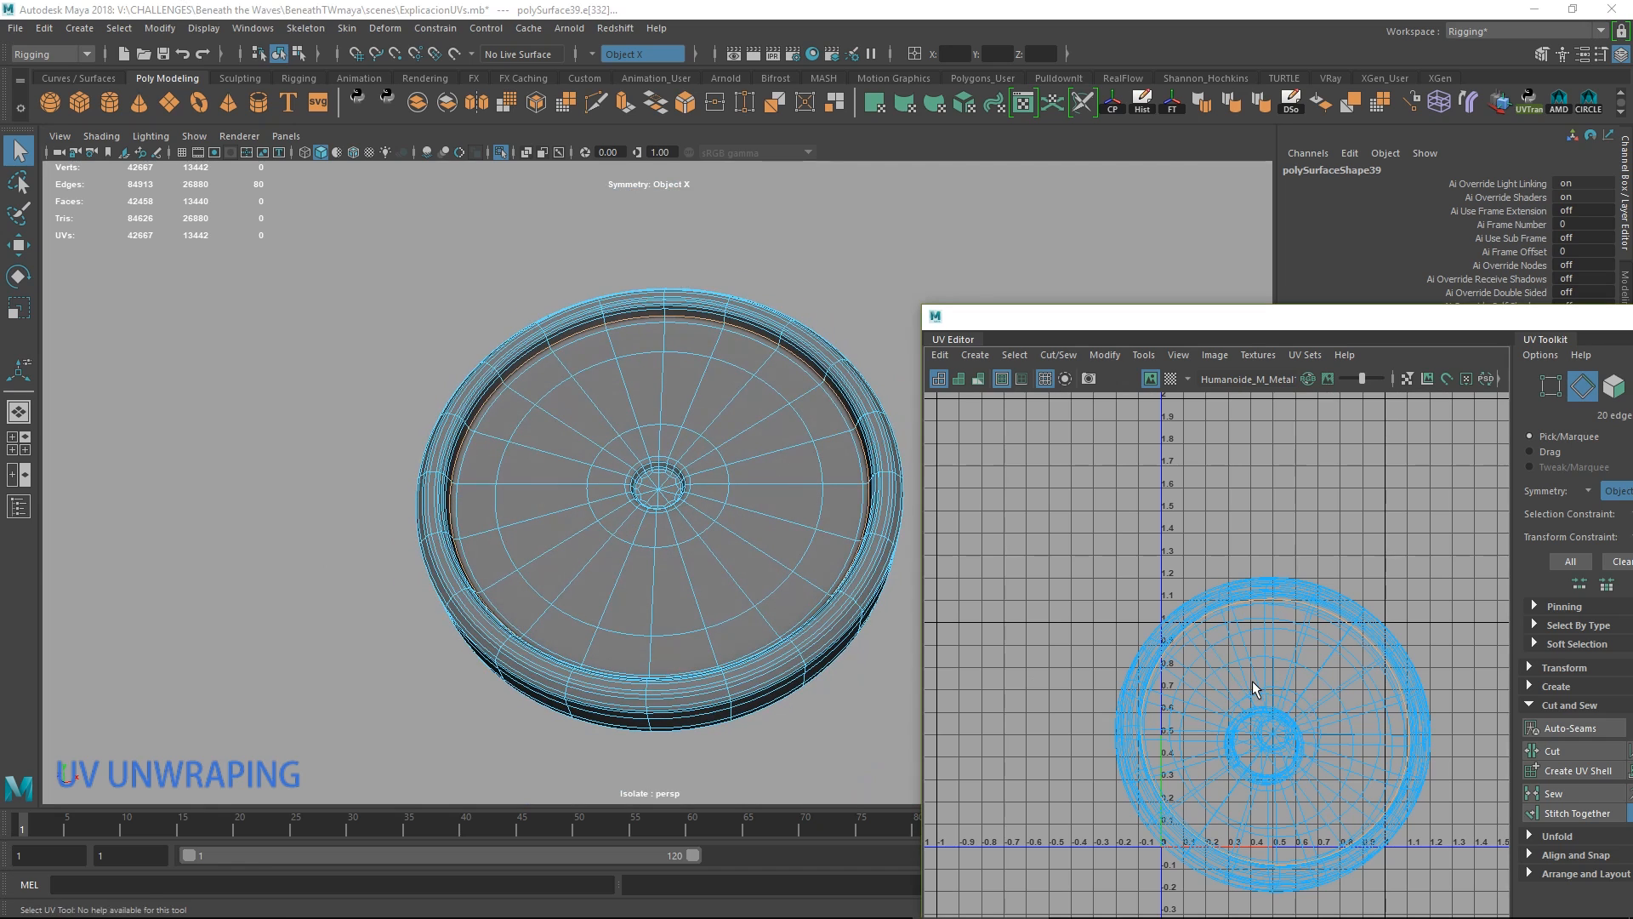
pyautogui.keyDown('shift'); pyautogui.moveTo(1253, 666); pyautogui.dragTo(1189, 700, button='right'); pyautogui.keyUp('shift')
# Cut the UVs along the matching edge loop around the disc on the casing's other side.
pyautogui.keyDown('alt'); pyautogui.moveTo(766, 518); pyautogui.dragTo(719, 455); pyautogui.keyUp('alt')
pyautogui.keyDown('alt'); pyautogui.moveTo(660, 313); pyautogui.dragTo(607, 310); pyautogui.keyUp('alt')
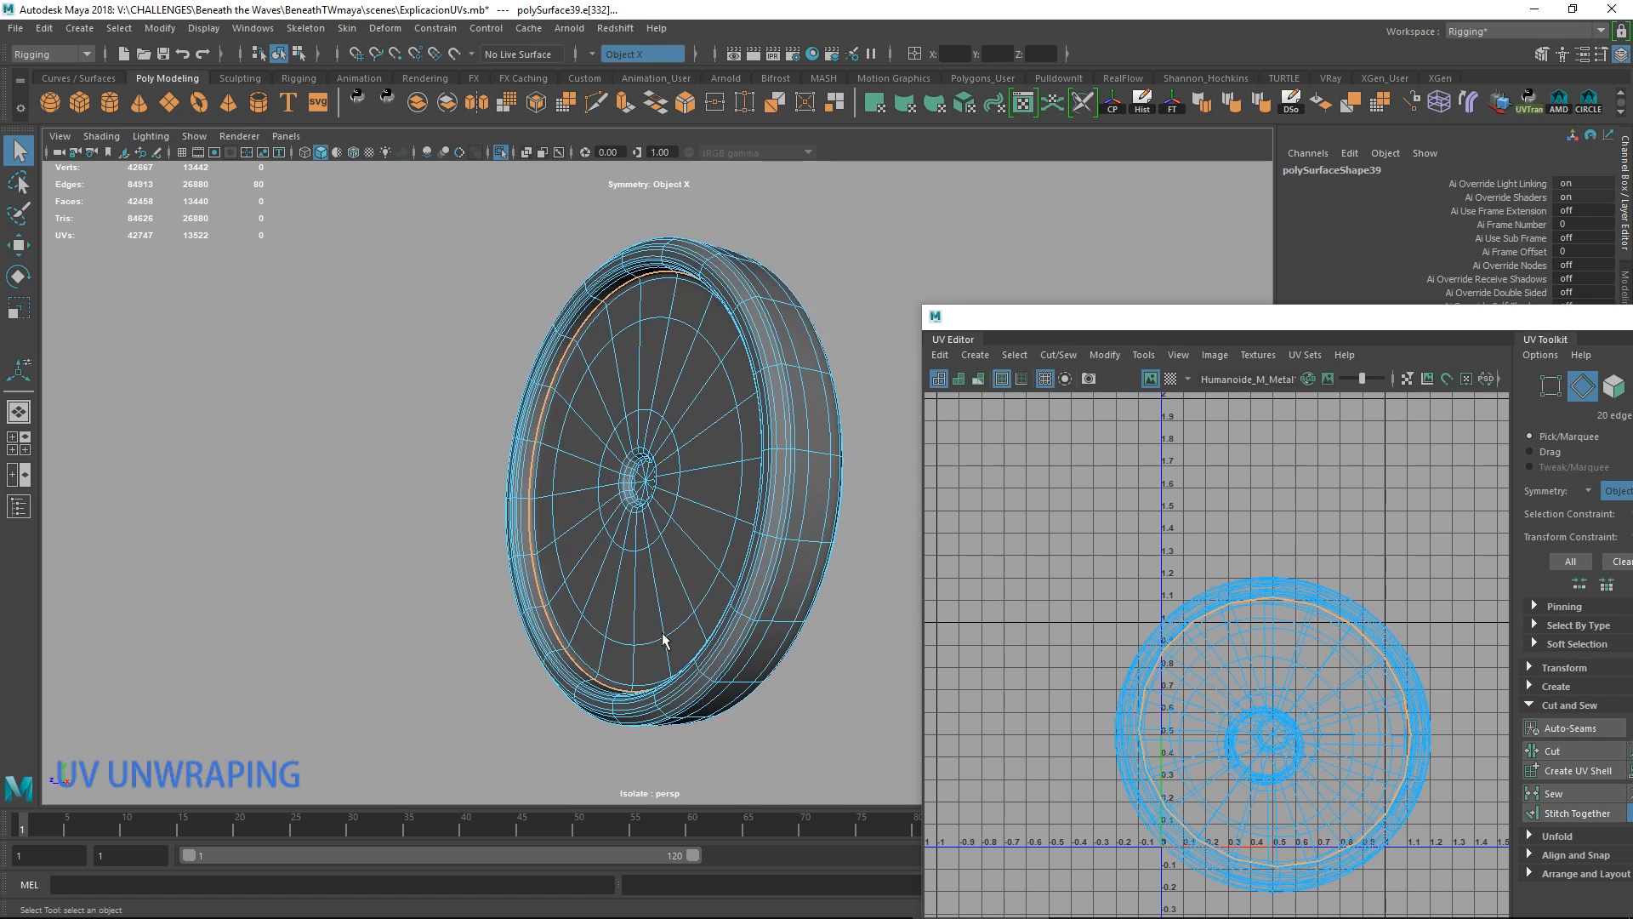
pyautogui.keyDown('alt'); pyautogui.moveTo(663, 634); pyautogui.dragTo(799, 602); pyautogui.keyUp('alt')
pyautogui.click(629, 525)
pyautogui.doubleClick(629, 526)
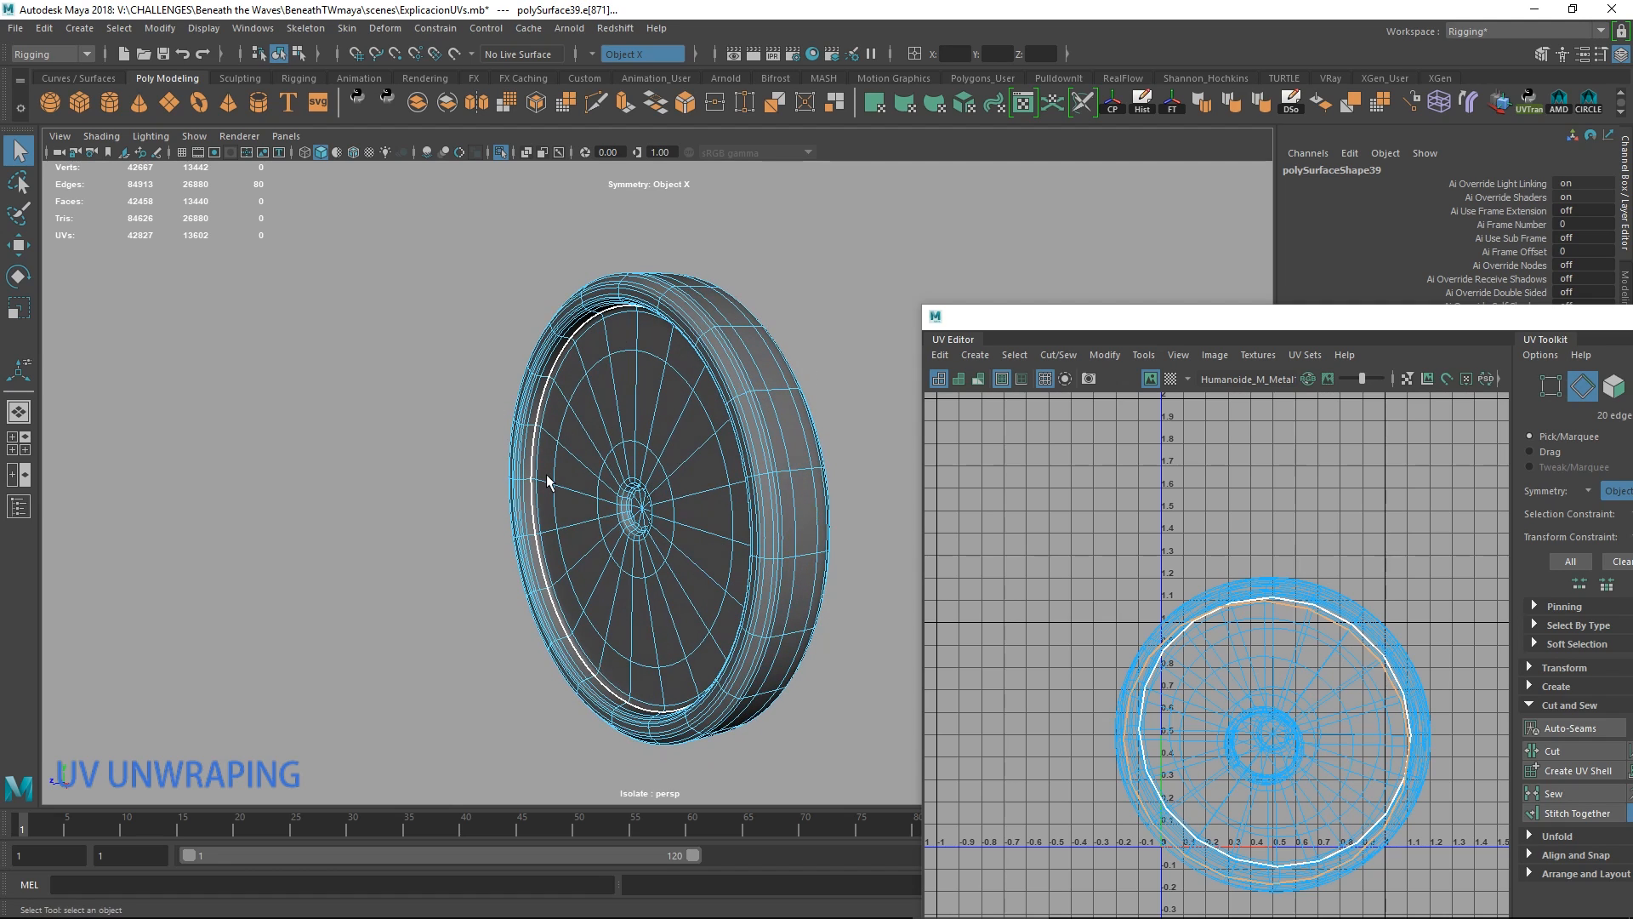
# Move the two separated disc UV shells away from the rim's ring shell into empty UV space.
pyautogui.keyDown('alt'); pyautogui.moveTo(568, 492); pyautogui.dragTo(651, 587); pyautogui.keyUp('alt')
pyautogui.keyDown('shift'); pyautogui.doubleClick(632, 650); pyautogui.keyUp('shift')
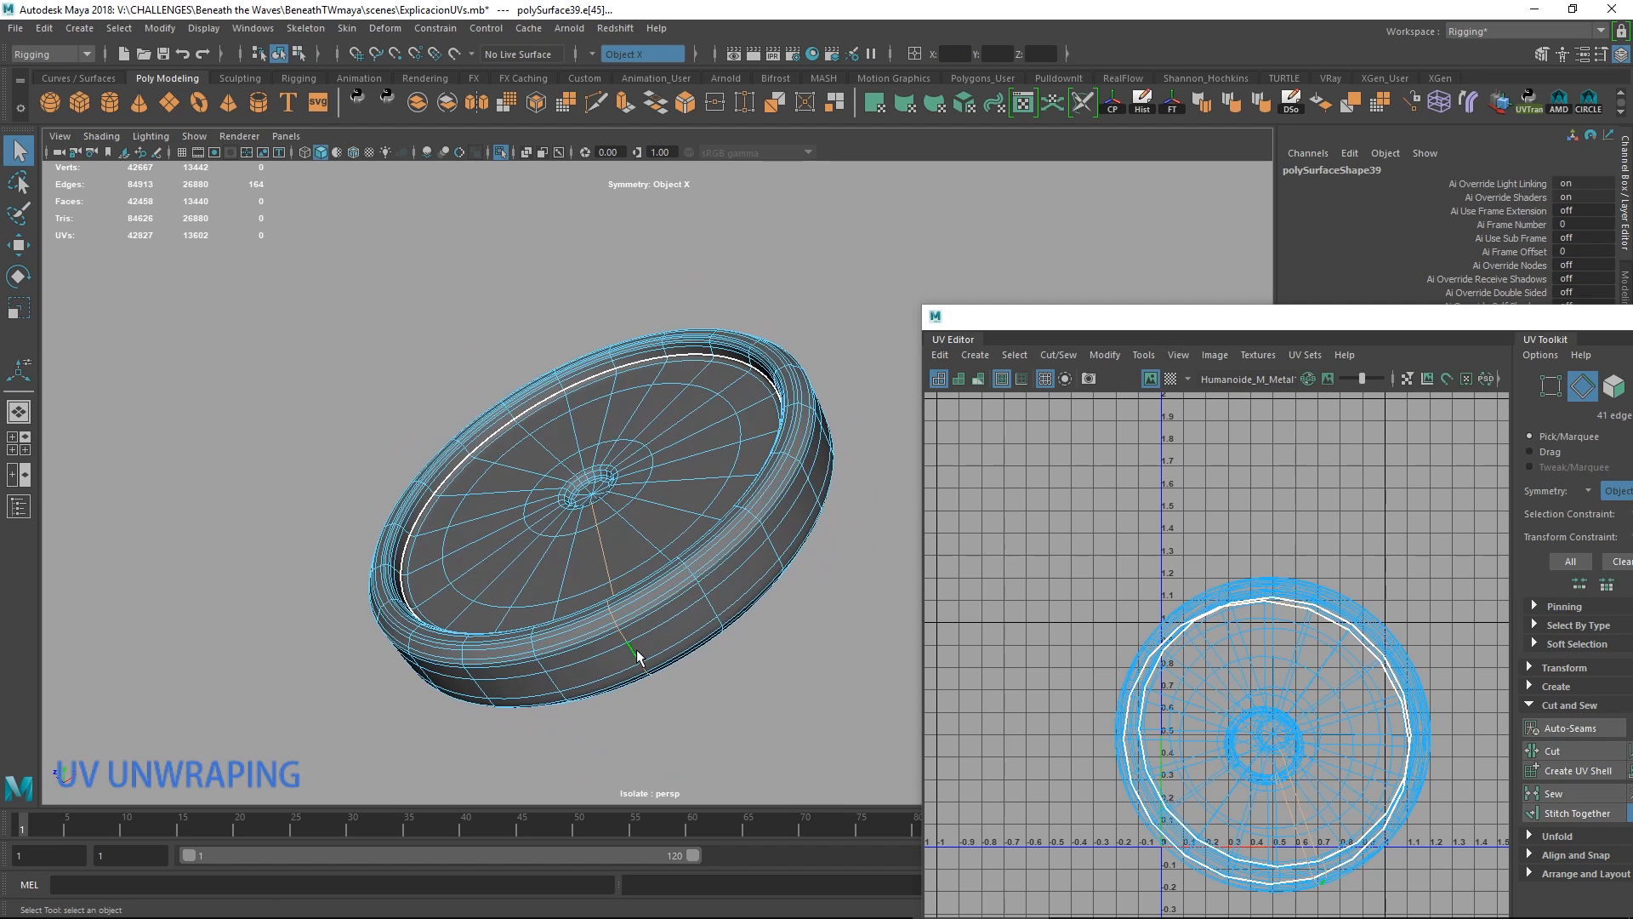
pyautogui.keyDown('alt'); pyautogui.moveTo(1274, 759); pyautogui.dragTo(1131, 637, button='middle'); pyautogui.keyUp('alt')
pyautogui.moveTo(1131, 637); pyautogui.dragTo(1191, 632, button='right')
pyautogui.doubleClick(1166, 626)
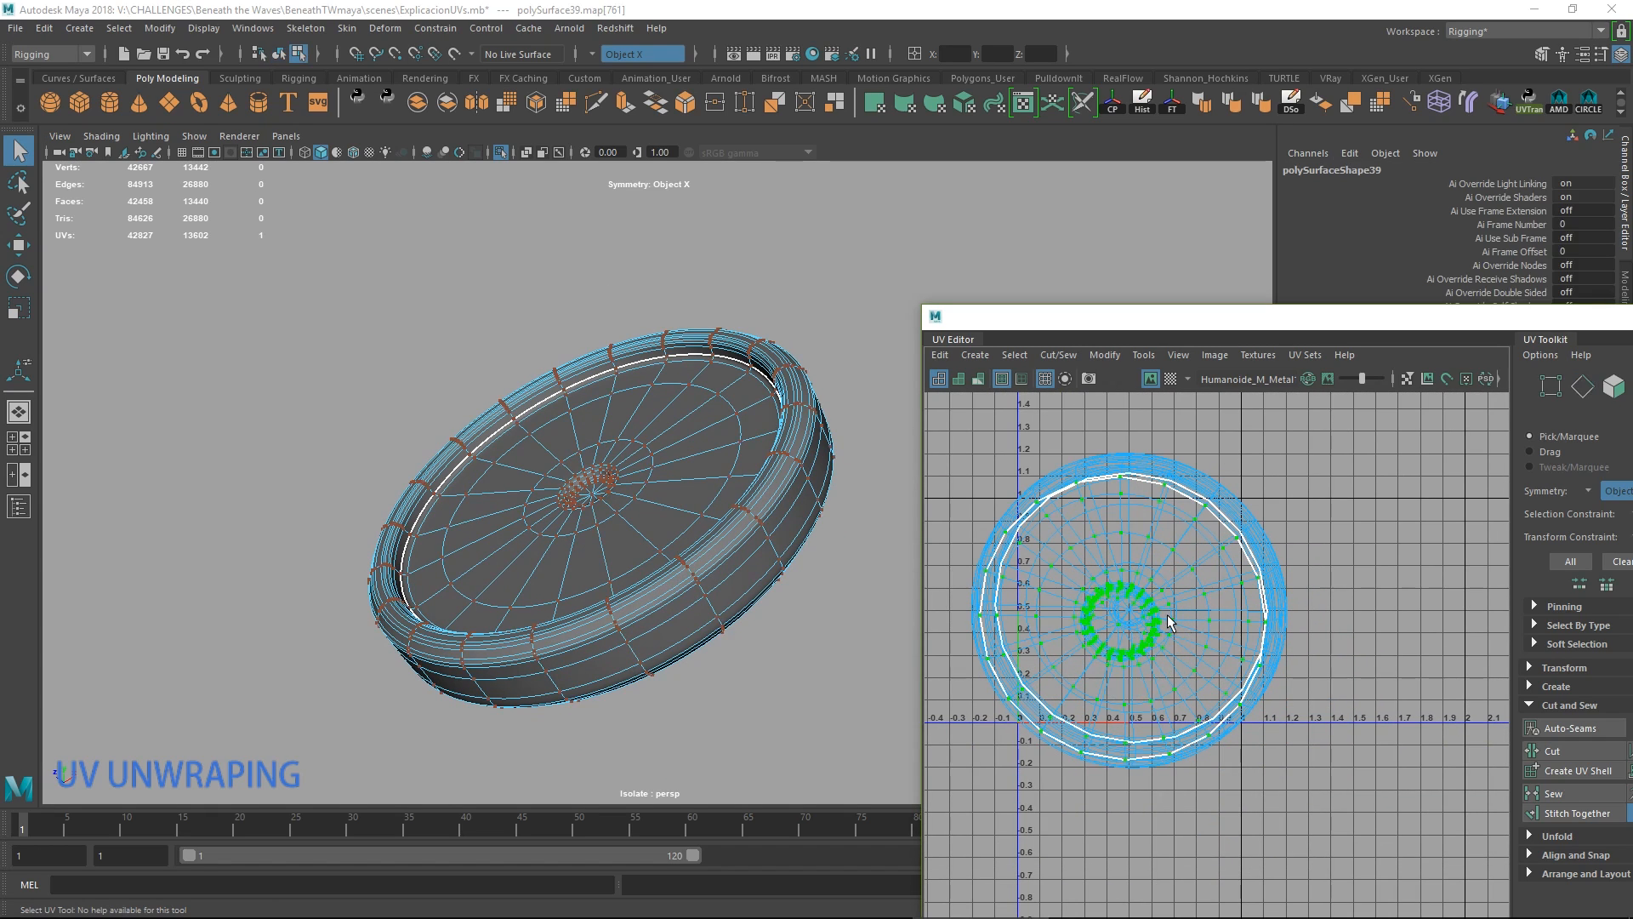
pyautogui.scroll(-4, 1170, 640)
pyautogui.press('w')
pyautogui.moveTo(1153, 652); pyautogui.dragTo(1289, 542)
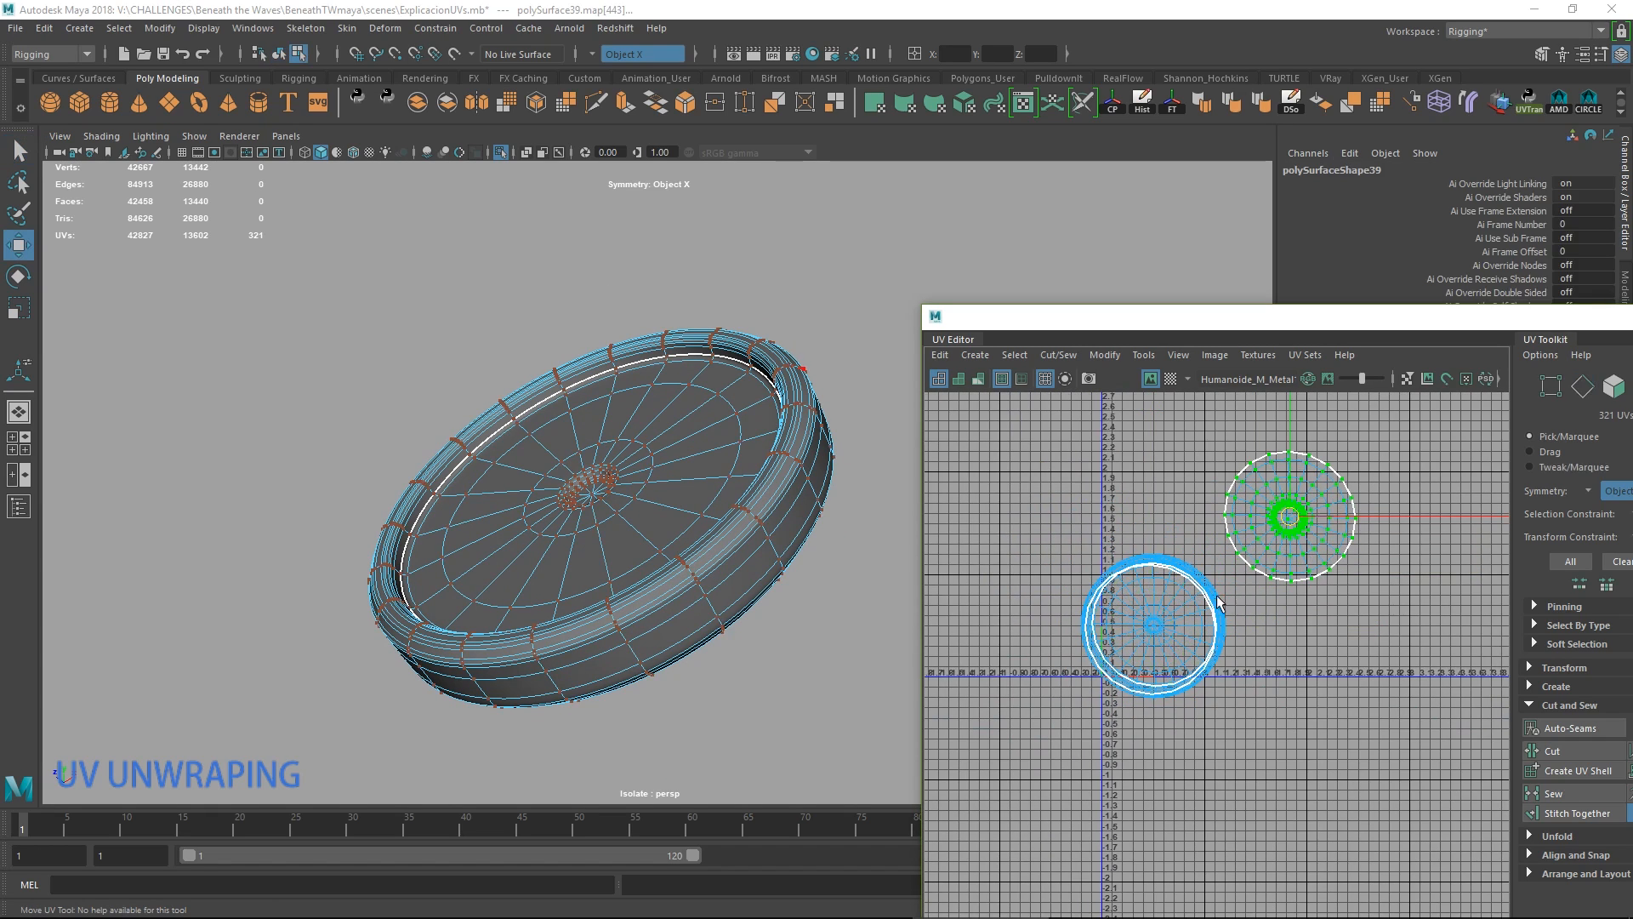
pyautogui.doubleClick(1202, 616)
pyautogui.moveTo(1151, 627); pyautogui.dragTo(1437, 672)
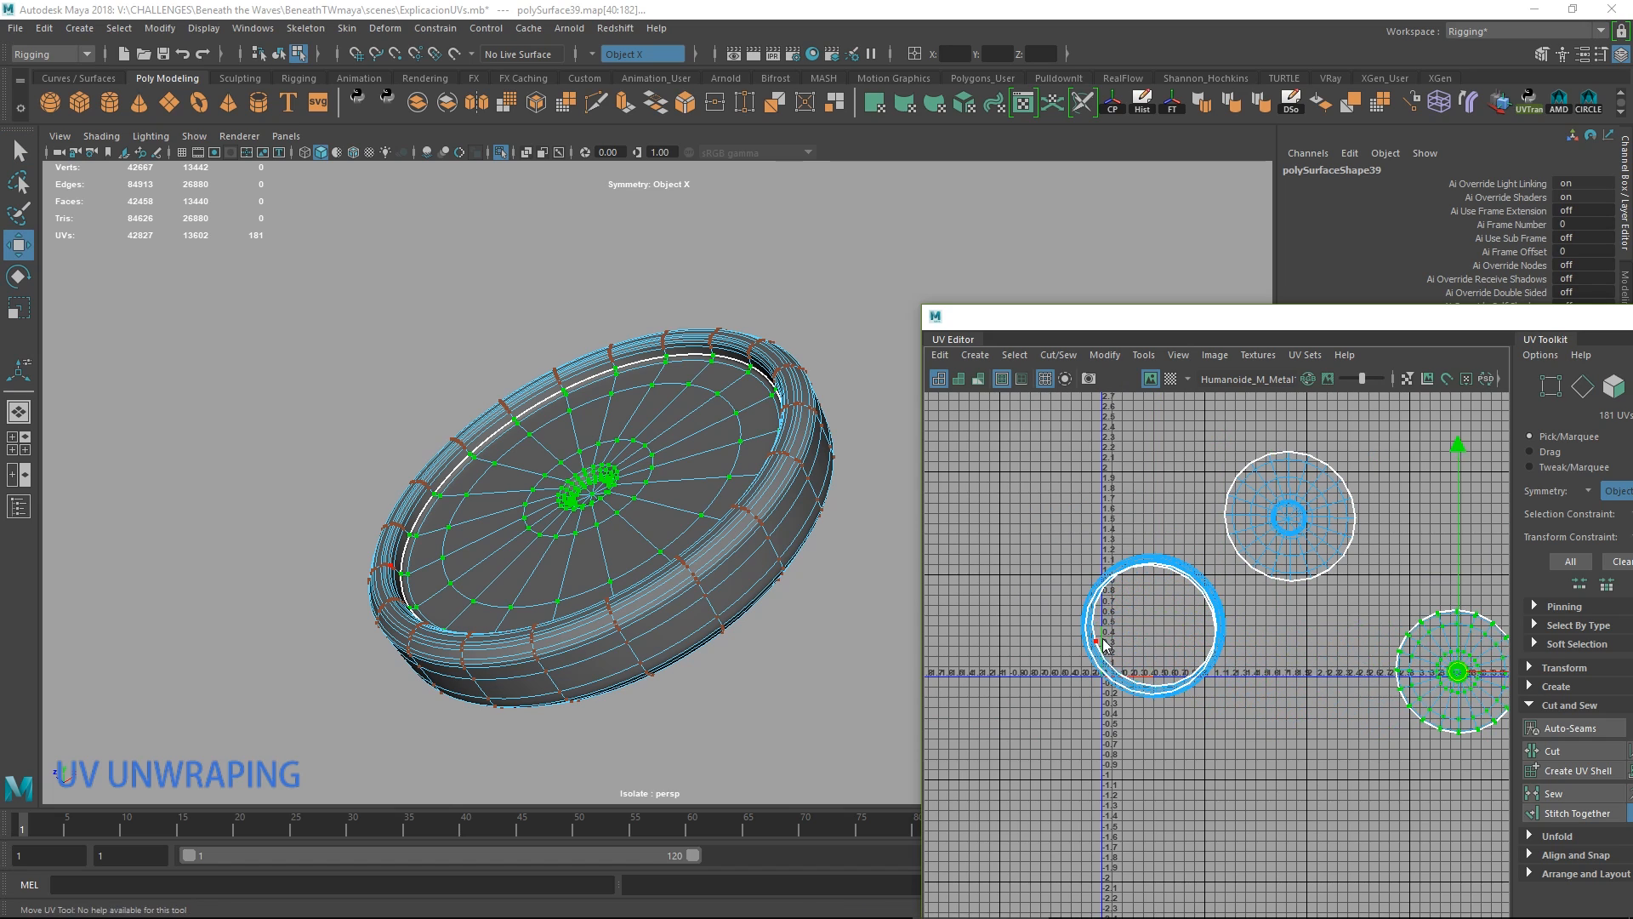
# Cut a crosswise seam through the rim only, excluding the disc edges from the loop, and select the whole ring UV shell.
pyautogui.moveTo(1103, 643); pyautogui.dragTo(1152, 649, button='right')
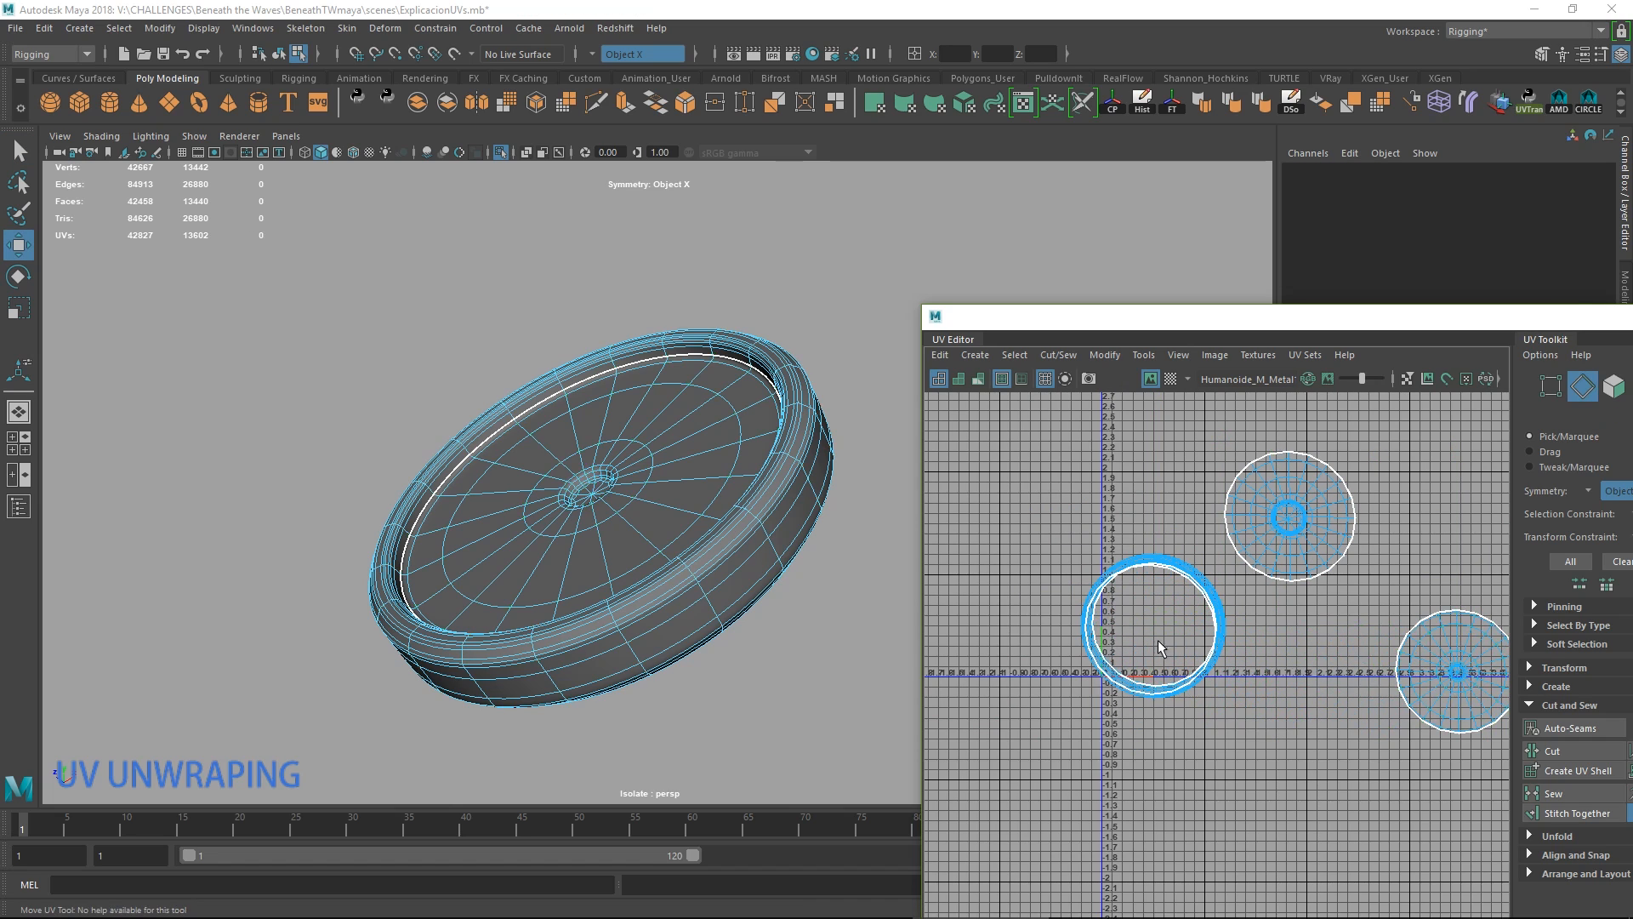
pyautogui.doubleClick(632, 656)
pyautogui.keyDown('alt'); pyautogui.moveTo(649, 656); pyautogui.dragTo(740, 648); pyautogui.keyUp('alt')
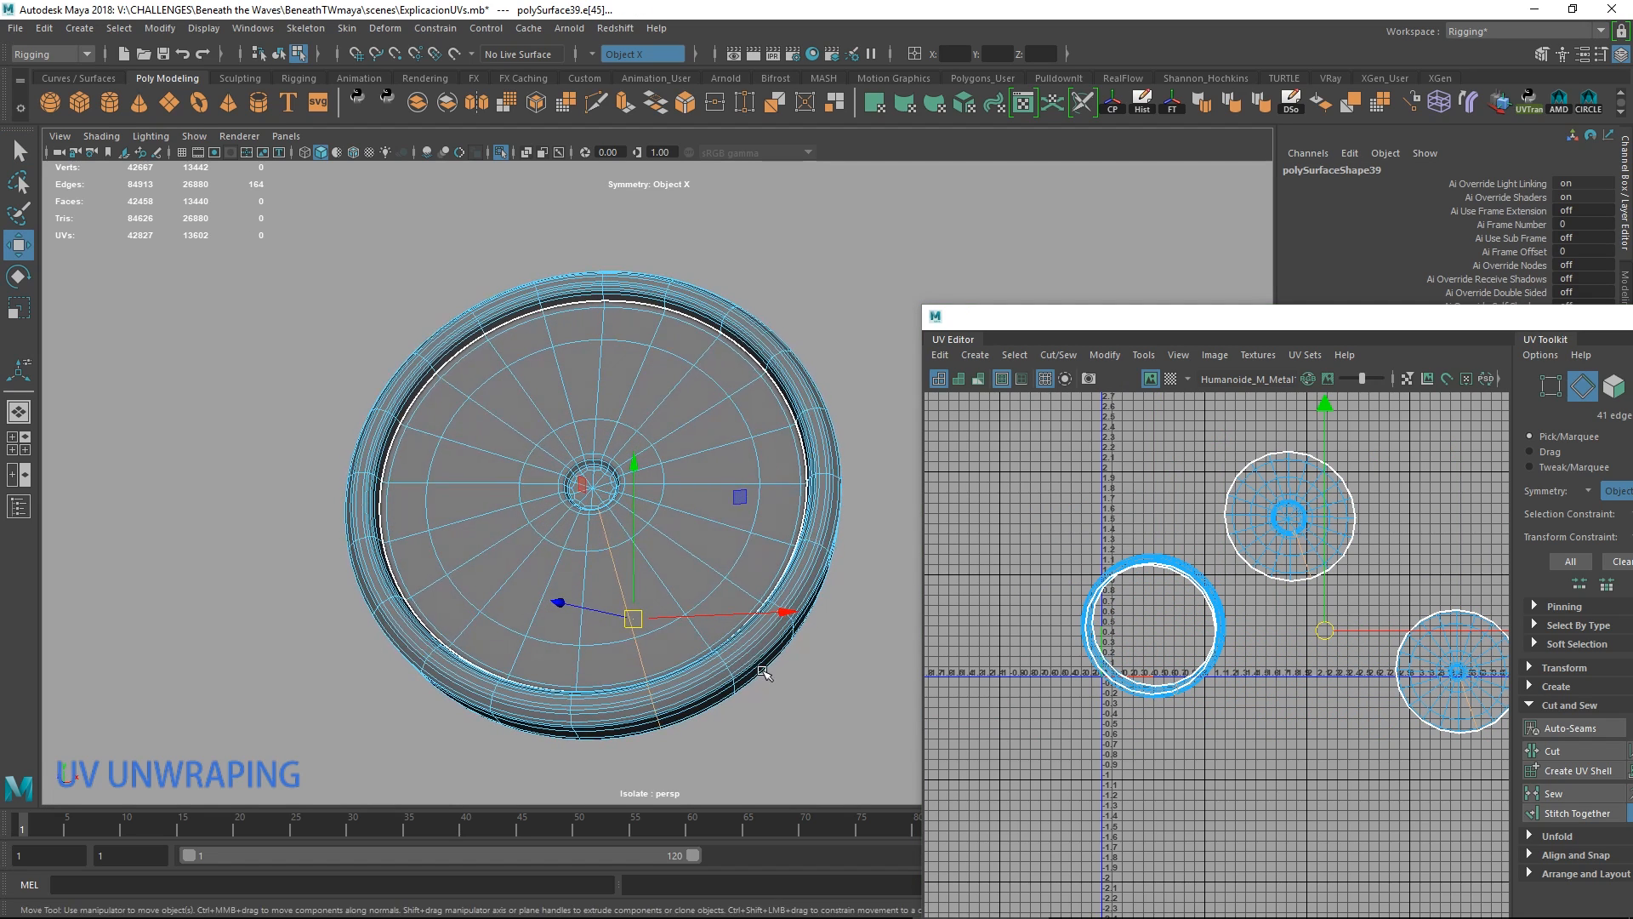
pyautogui.keyDown('alt'); pyautogui.moveTo(1336, 609); pyautogui.dragTo(1194, 588, button='middle'); pyautogui.keyUp('alt')
pyautogui.keyDown('ctrl'); pyautogui.moveTo(1143, 478); pyautogui.dragTo(1393, 737); pyautogui.keyUp('ctrl')
pyautogui.keyDown('alt'); pyautogui.moveTo(1182, 746); pyautogui.dragTo(1152, 680, button='middle'); pyautogui.keyUp('alt')
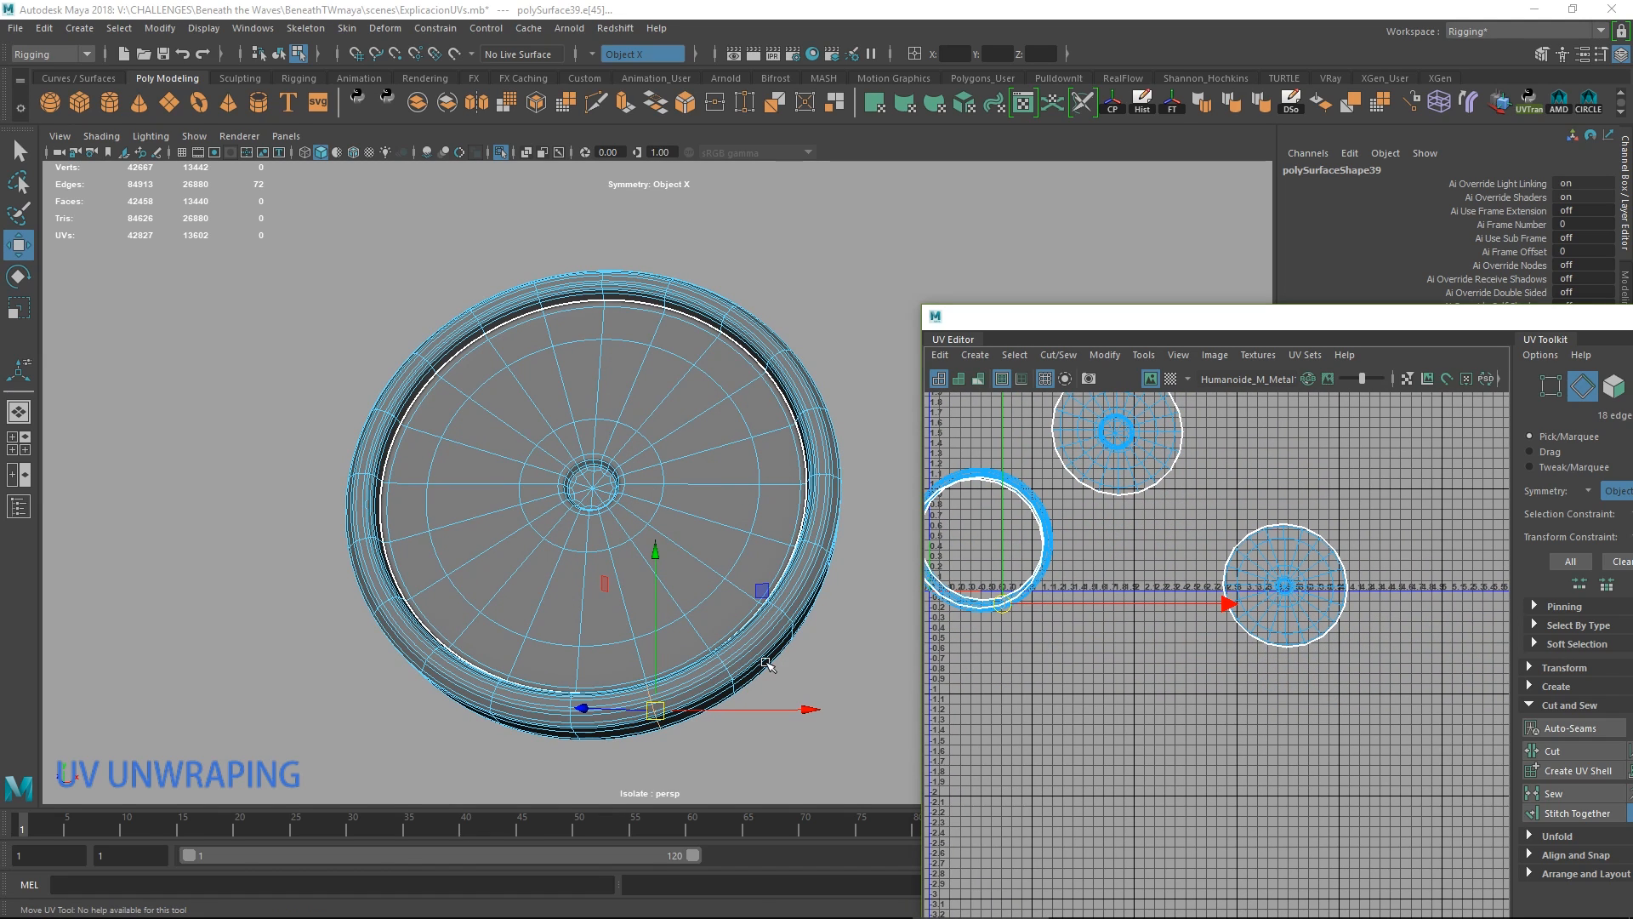
pyautogui.keyDown('alt'); pyautogui.moveTo(768, 665); pyautogui.dragTo(742, 655); pyautogui.keyUp('alt')
pyautogui.scroll(3, 623, 671)
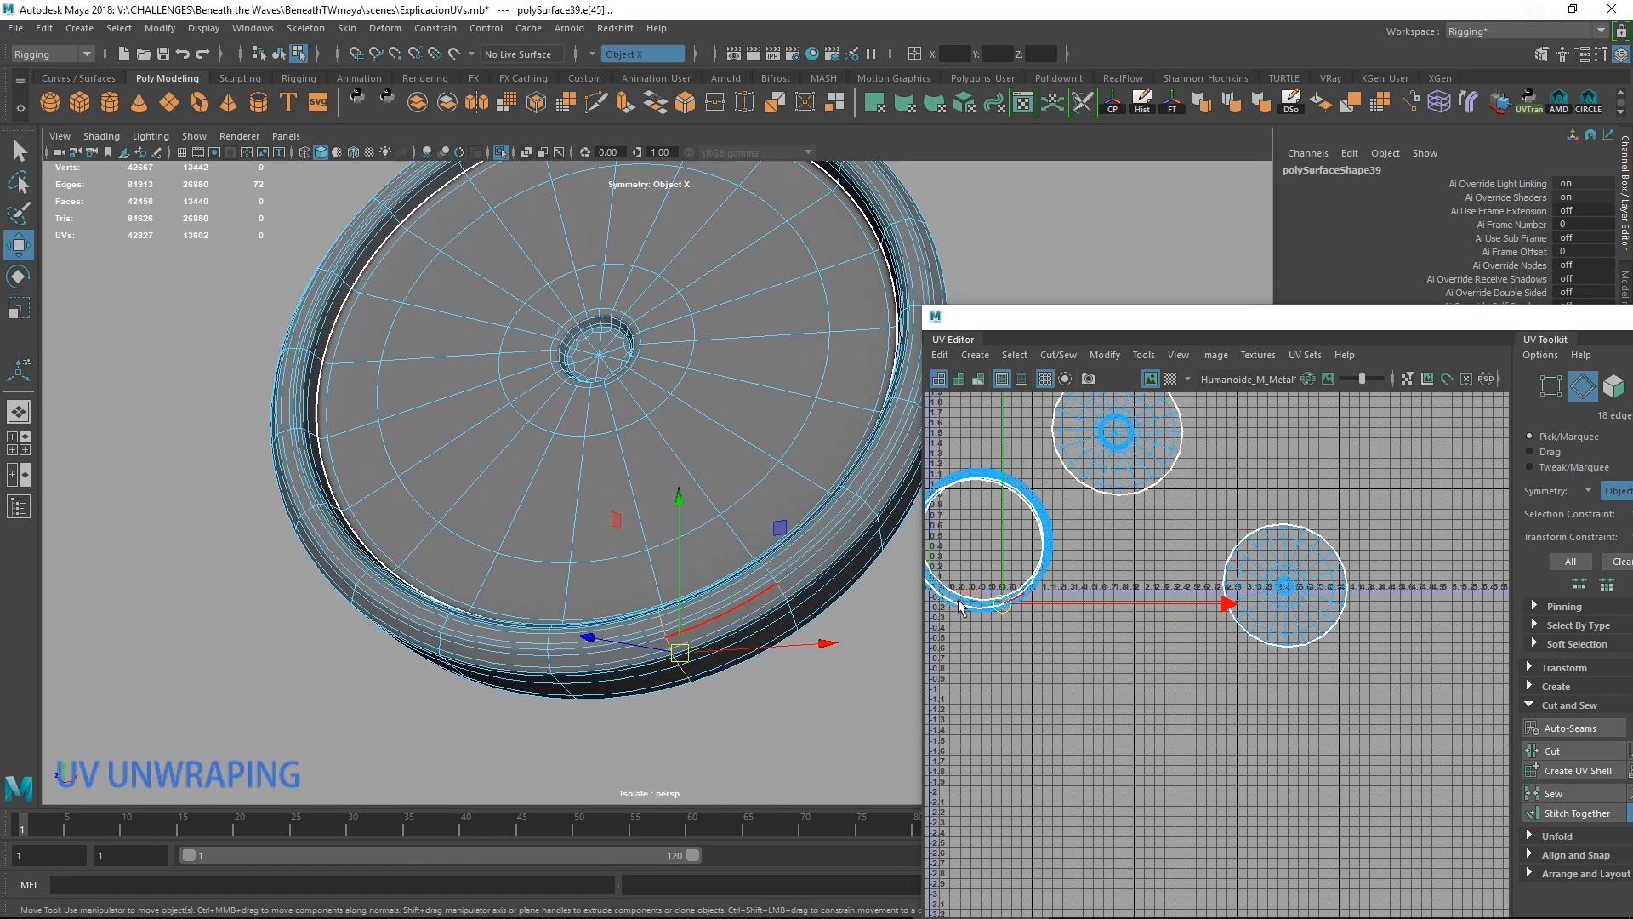
pyautogui.keyDown('shift'); pyautogui.moveTo(1113, 559); pyautogui.dragTo(1059, 536, button='right'); pyautogui.keyUp('shift')
pyautogui.doubleClick(1051, 541)
pyautogui.keyDown('alt'); pyautogui.moveTo(1027, 583); pyautogui.dragTo(1092, 634, button='middle'); pyautogui.keyUp('alt')
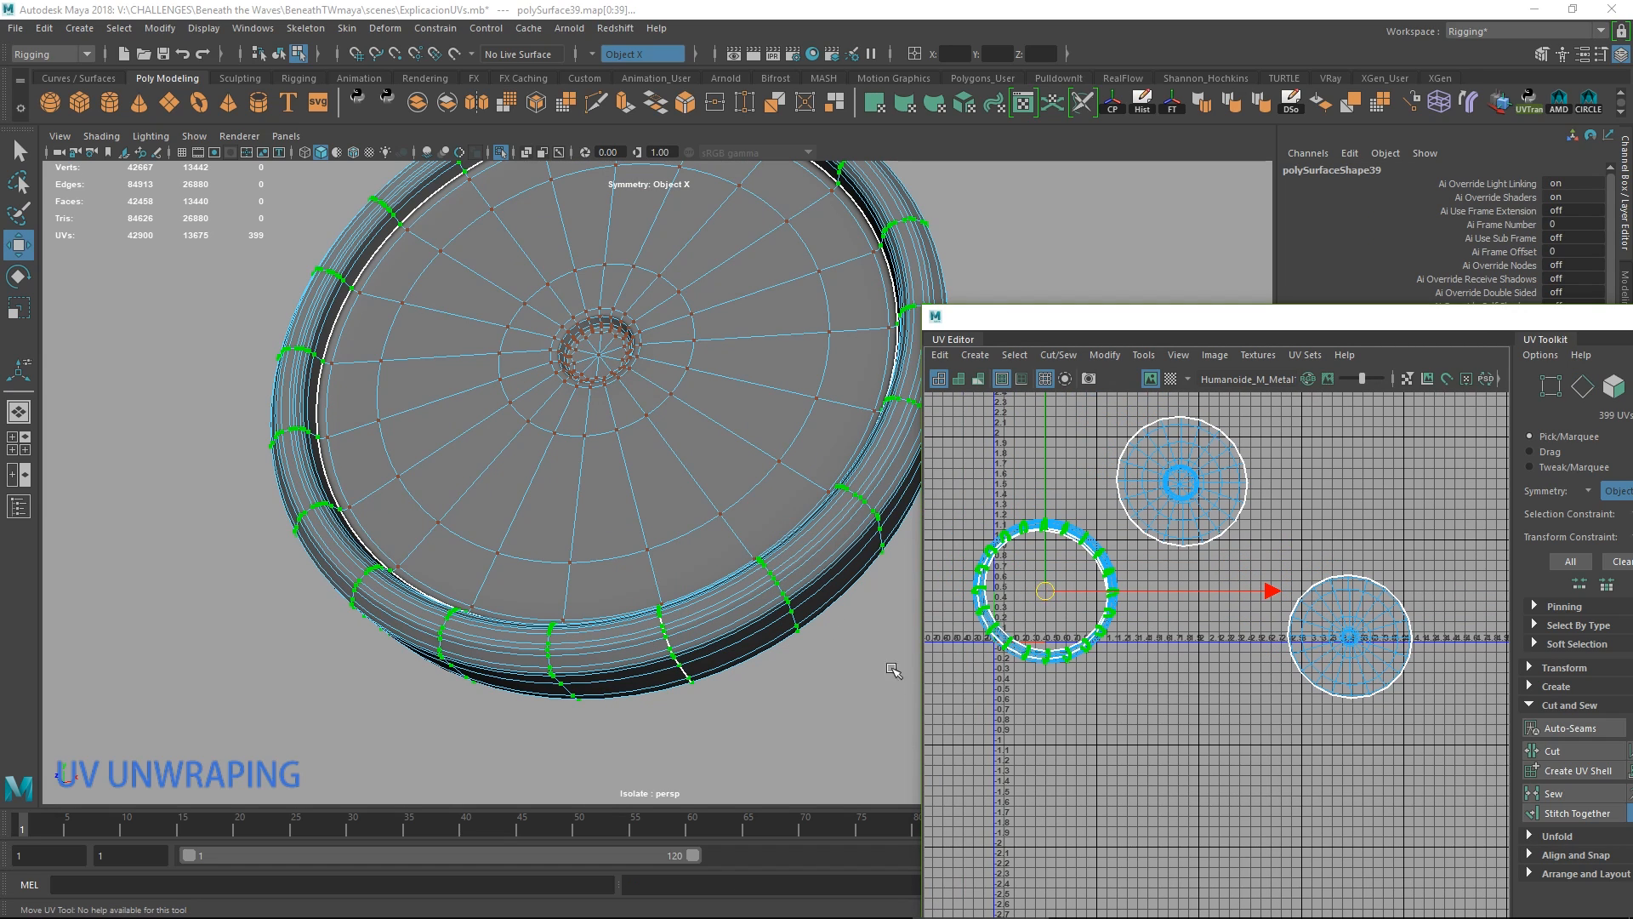
# Unfold the selected rim UV shell so the cut ring opens into a strip.
pyautogui.keyDown('alt'); pyautogui.moveTo(1043, 439); pyautogui.dragTo(1145, 441, button='middle'); pyautogui.keyUp('alt')
pyautogui.keyDown('shift'); pyautogui.moveTo(1145, 441); pyautogui.dragTo(1059, 453, button='right'); pyautogui.keyUp('shift')
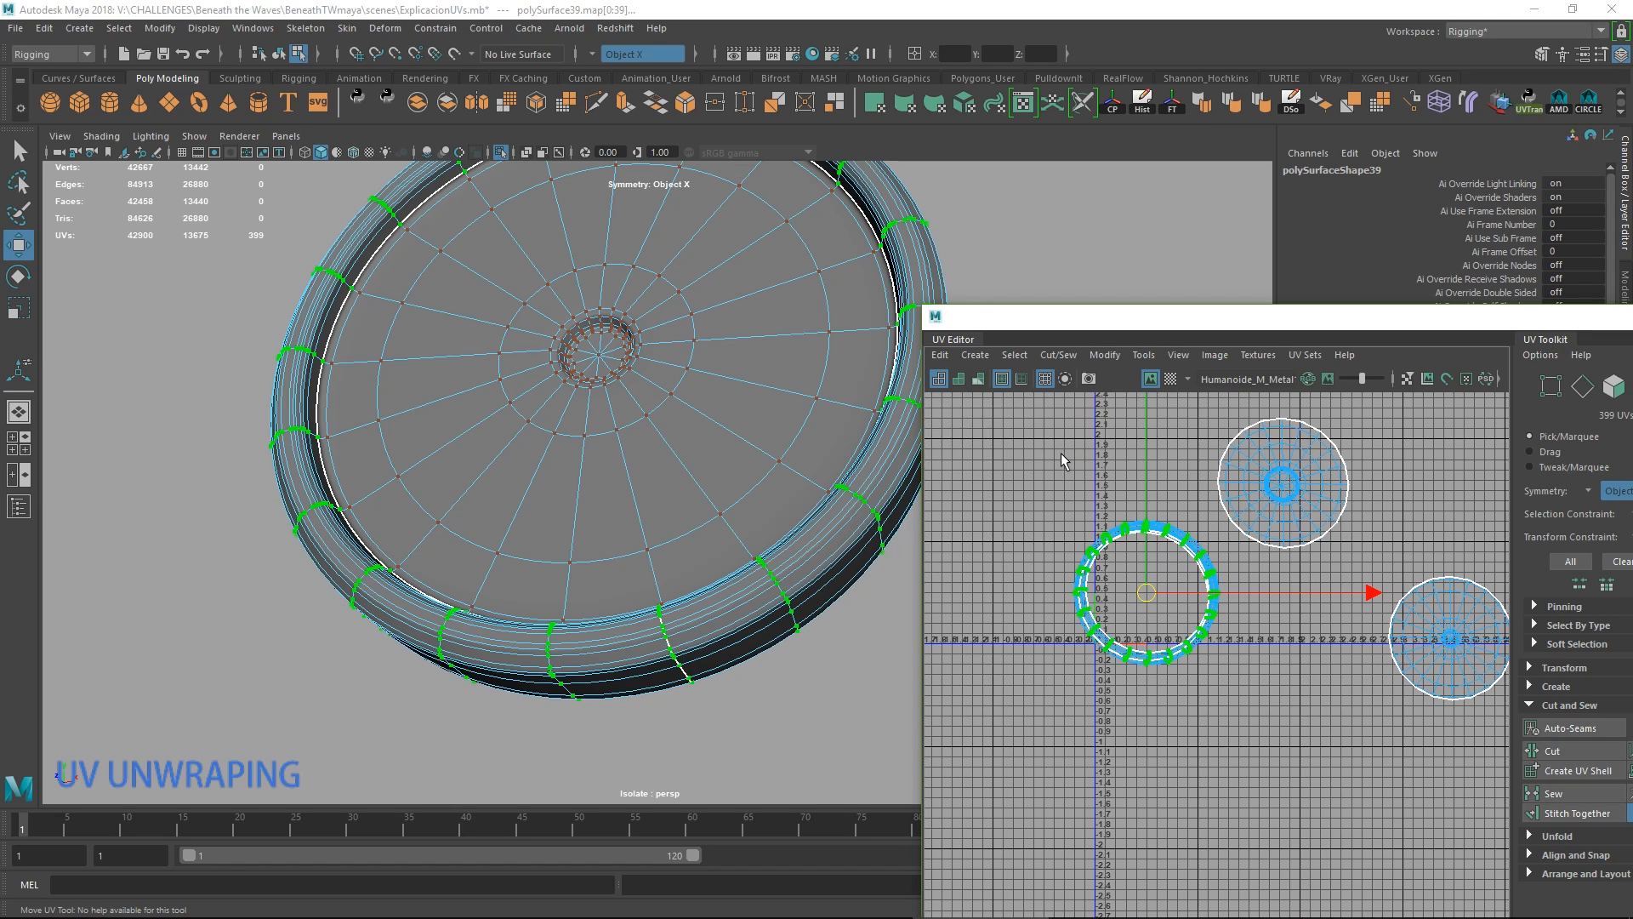
pyautogui.scroll(-6, 1121, 514)
pyautogui.scroll(6, 1123, 516)
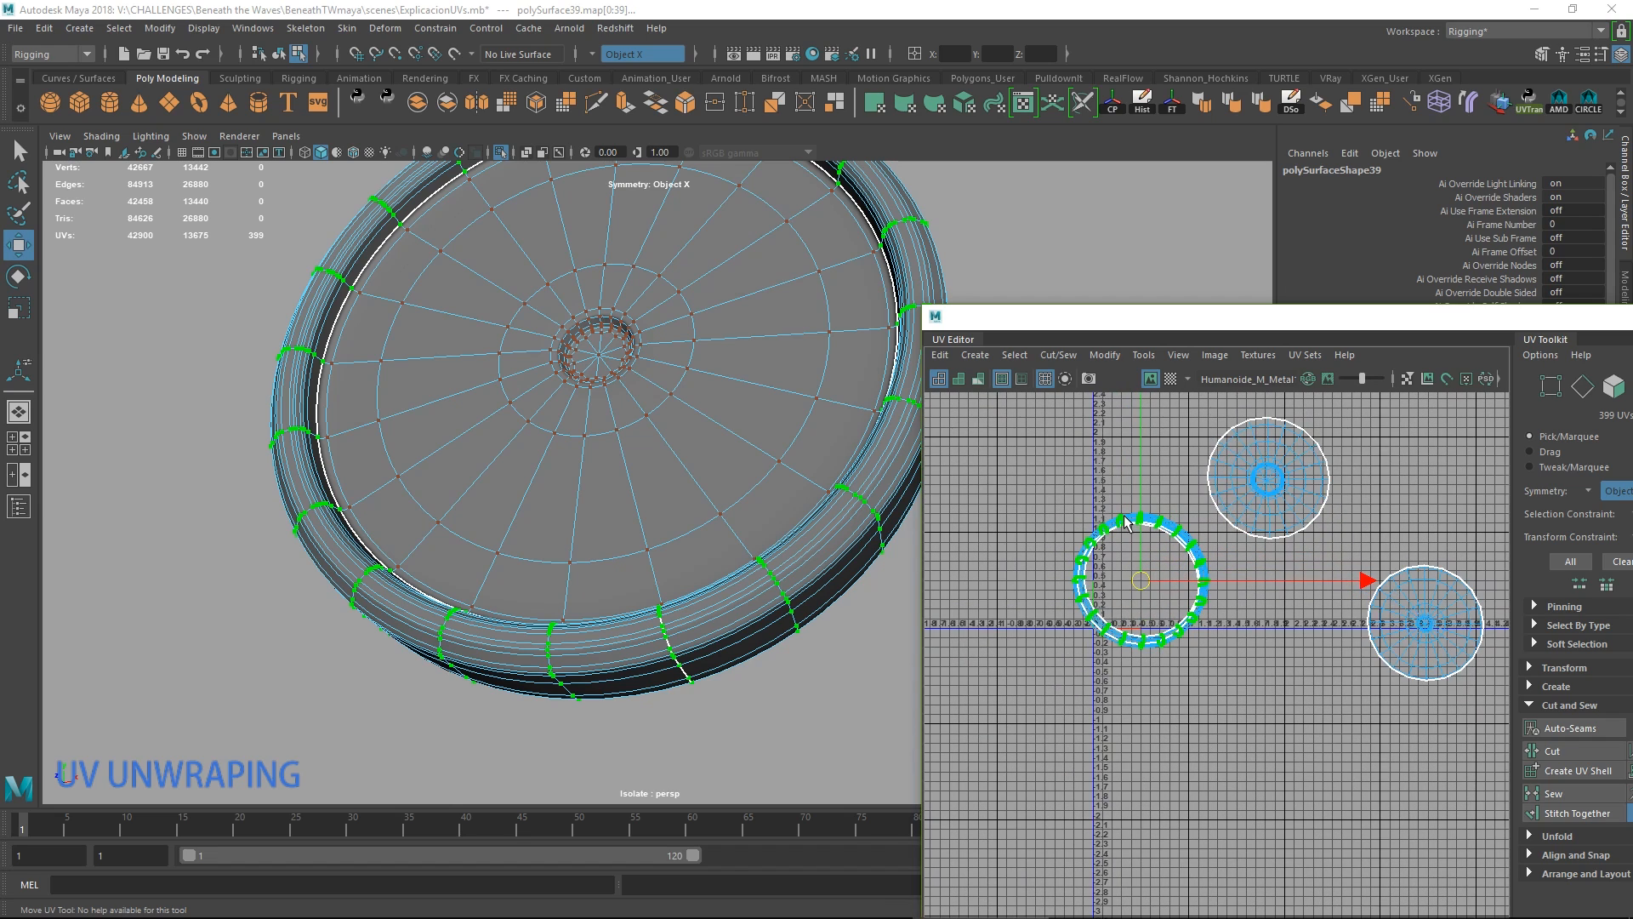
pyautogui.keyDown('shift'); pyautogui.moveTo(1135, 441); pyautogui.dragTo(958, 431, button='right'); pyautogui.keyUp('shift')
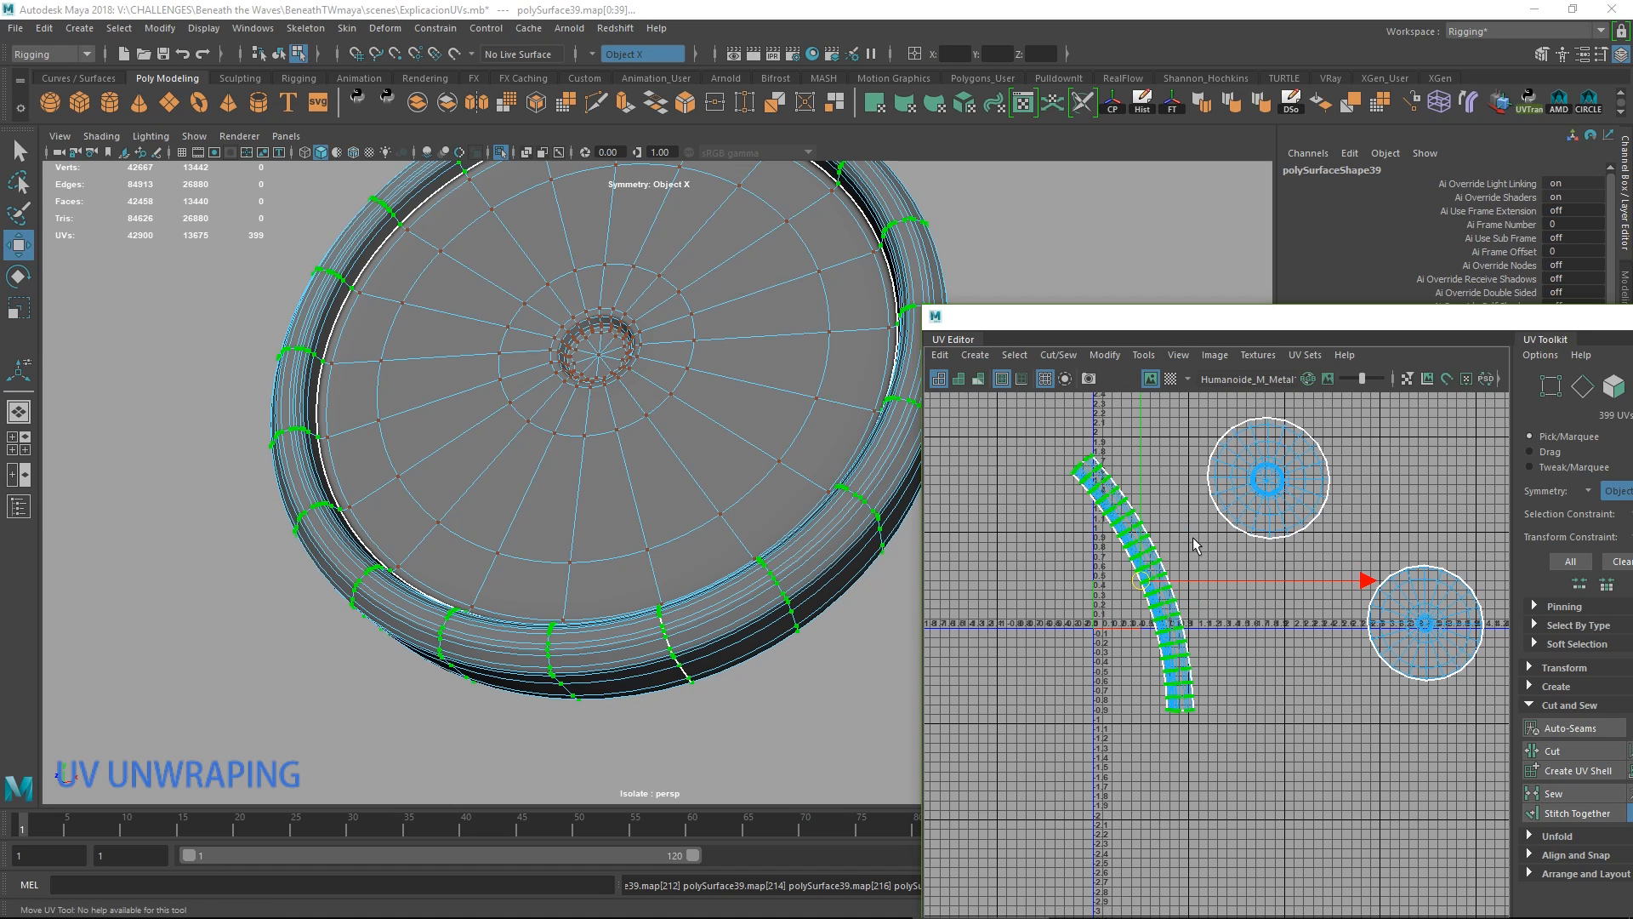
# Select both disc UV shells of the casing and unfold them together.
pyautogui.scroll(-3, 1192, 538)
pyautogui.keyDown('alt'); pyautogui.moveTo(1263, 544); pyautogui.dragTo(1013, 582, button='middle'); pyautogui.keyUp('alt')
pyautogui.click(969, 547)
pyautogui.keyDown('shift'); pyautogui.click(1087, 627); pyautogui.keyUp('shift')
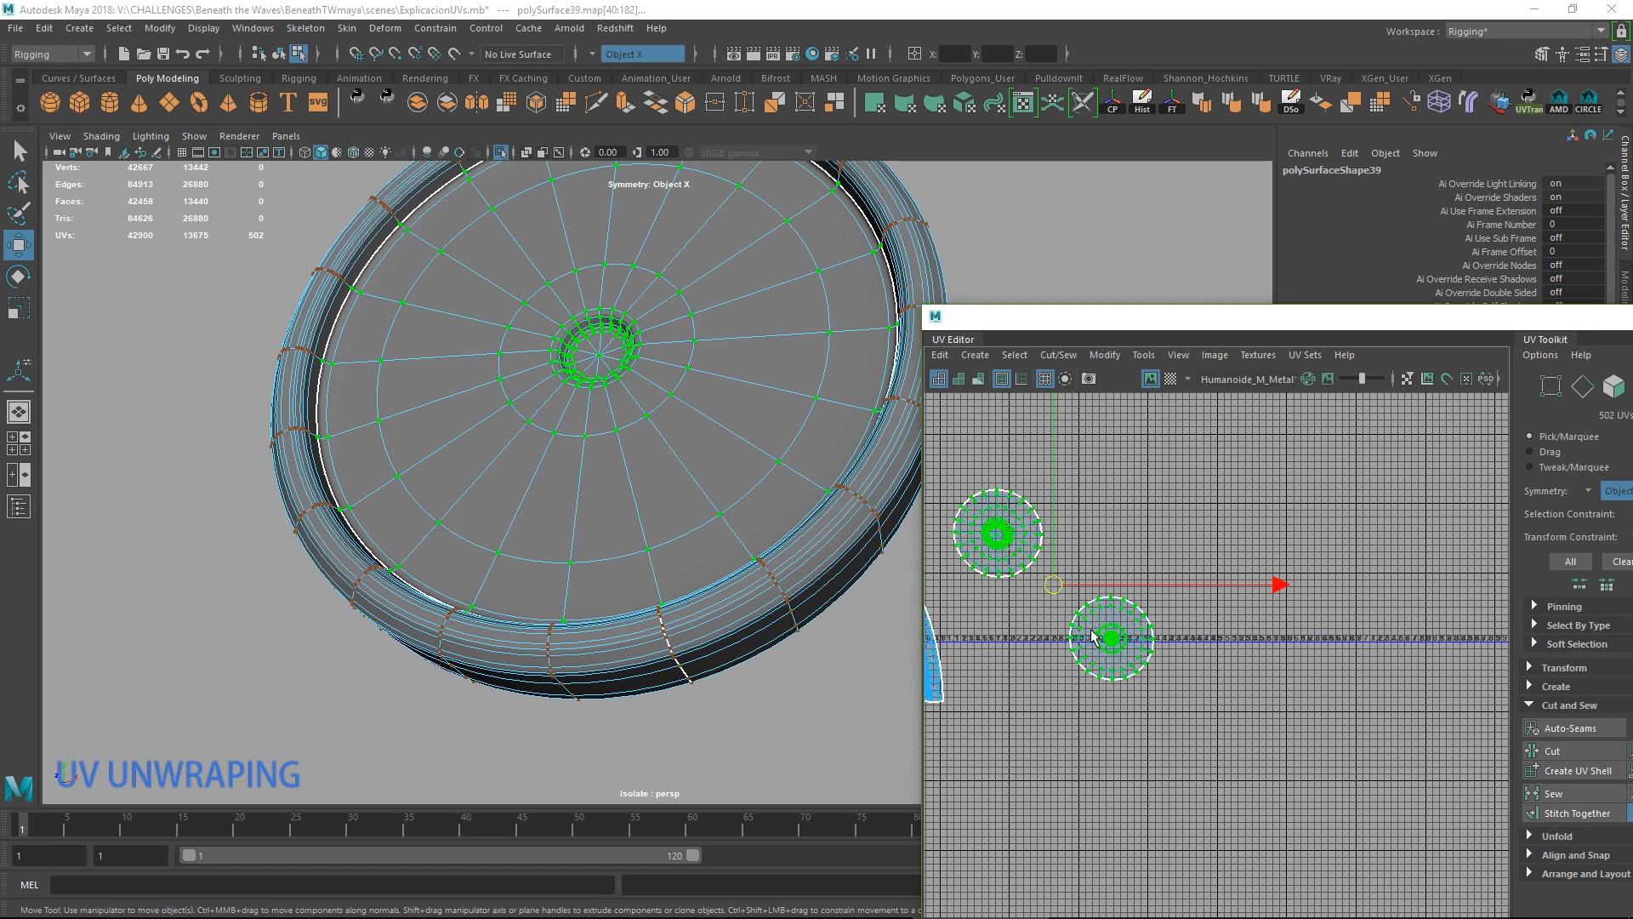
pyautogui.keyDown('alt'); pyautogui.moveTo(1117, 631); pyautogui.dragTo(1199, 596, button='middle'); pyautogui.keyUp('alt')
pyautogui.hotkey('ctrl', 'u')
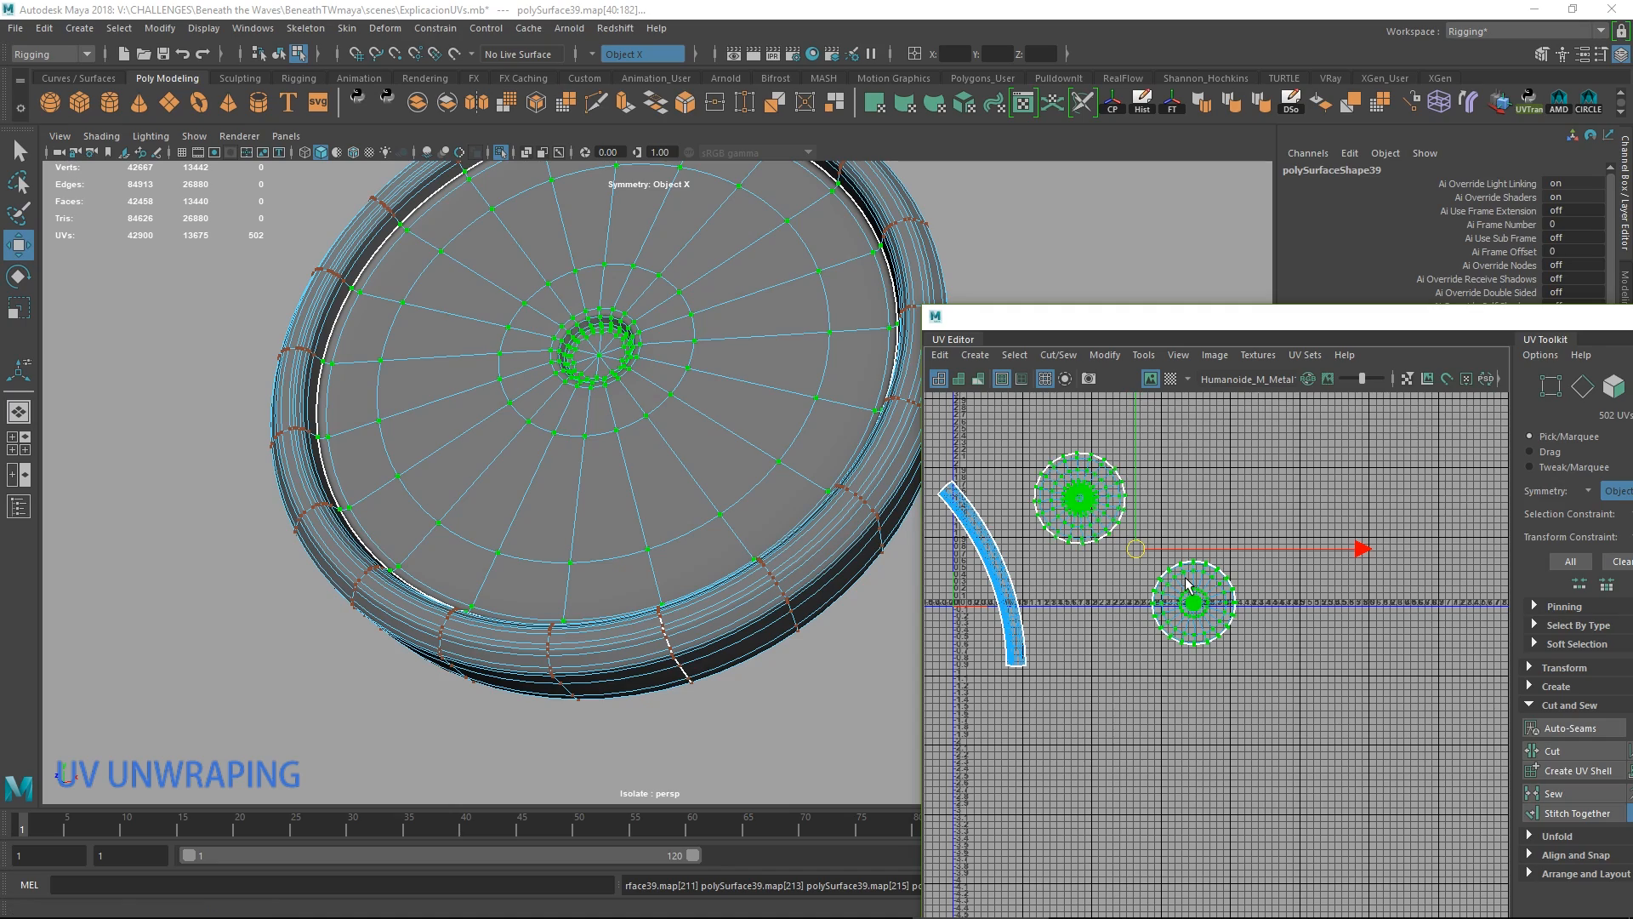
pyautogui.keyDown('alt'); pyautogui.moveTo(1181, 532); pyautogui.dragTo(1217, 569, button='middle'); pyautogui.keyUp('alt')
pyautogui.scroll(3, 1215, 569)
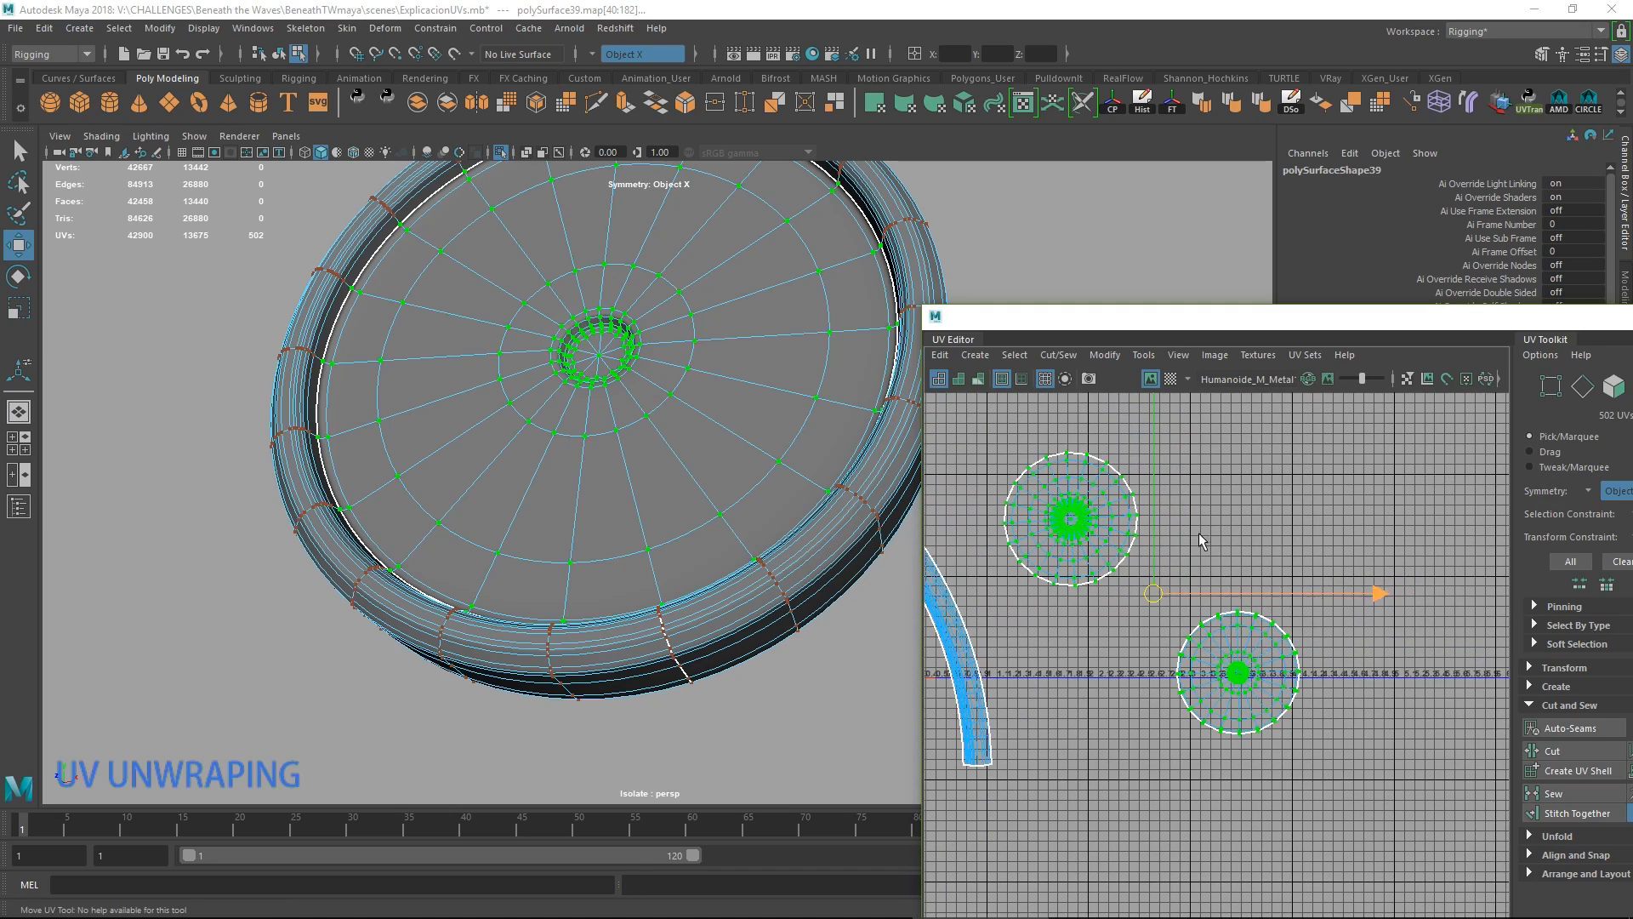
# Turn on the checker map display and inspect the pattern on the casing's disc and rim.
pyautogui.click(1172, 380)
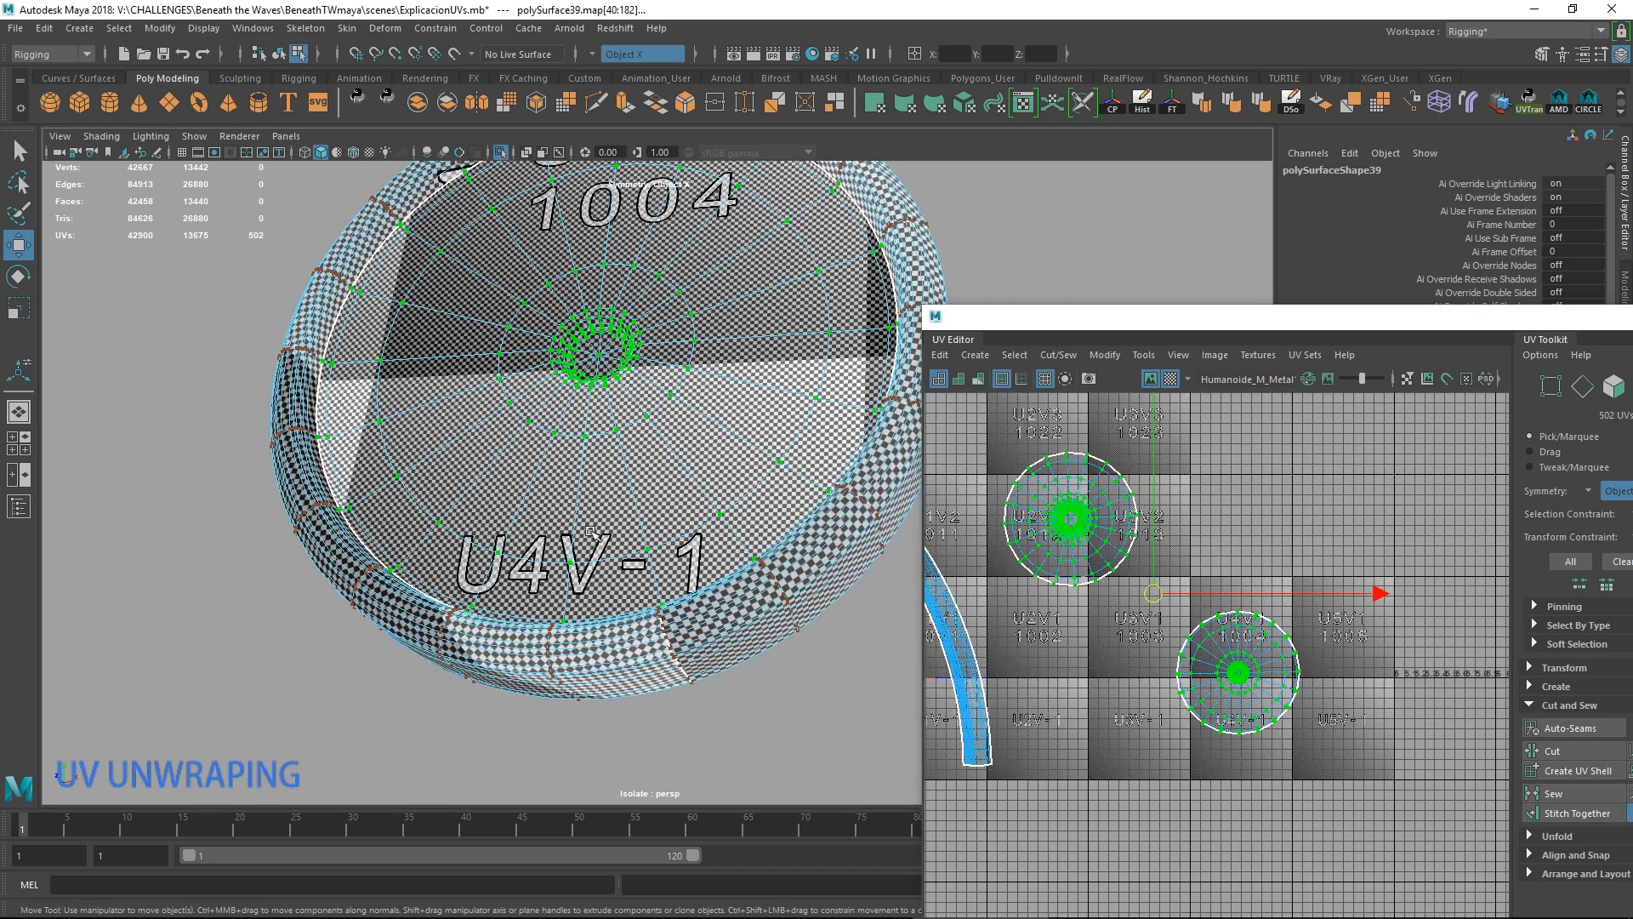
pyautogui.keyDown('alt'); pyautogui.moveTo(698, 412); pyautogui.dragTo(748, 477); pyautogui.keyUp('alt')
pyautogui.scroll(-3, 976, 573)
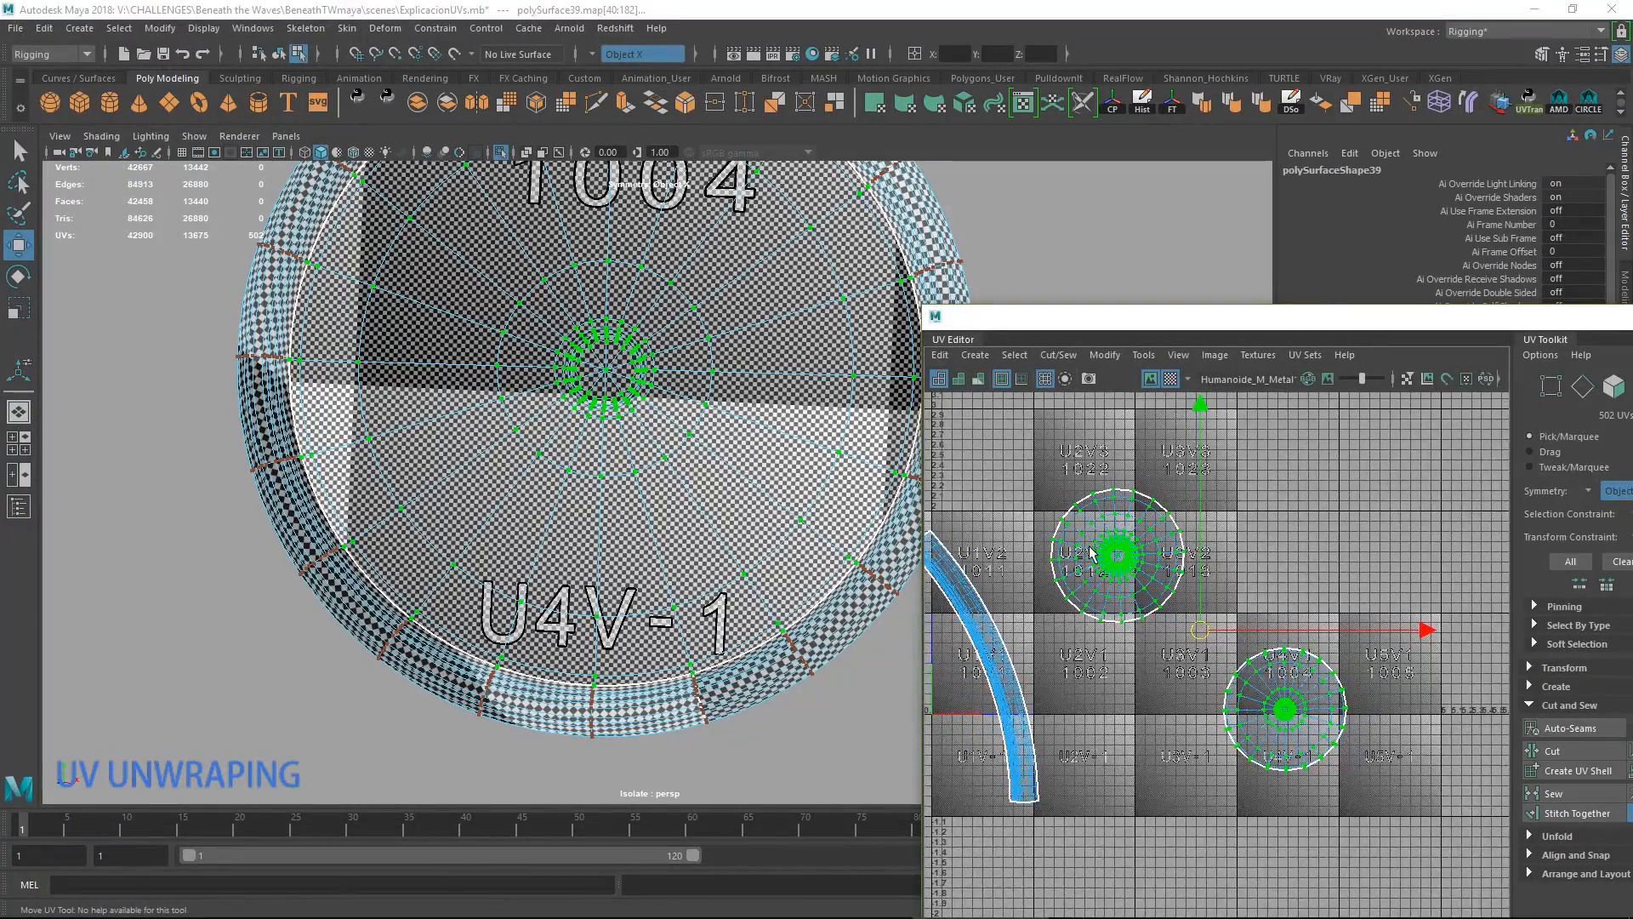
pyautogui.keyDown('alt'); pyautogui.moveTo(975, 573); pyautogui.dragTo(1040, 537, button='middle'); pyautogui.keyUp('alt')
pyautogui.keyDown('alt'); pyautogui.moveTo(648, 435); pyautogui.dragTo(599, 499, button='middle'); pyautogui.keyUp('alt')
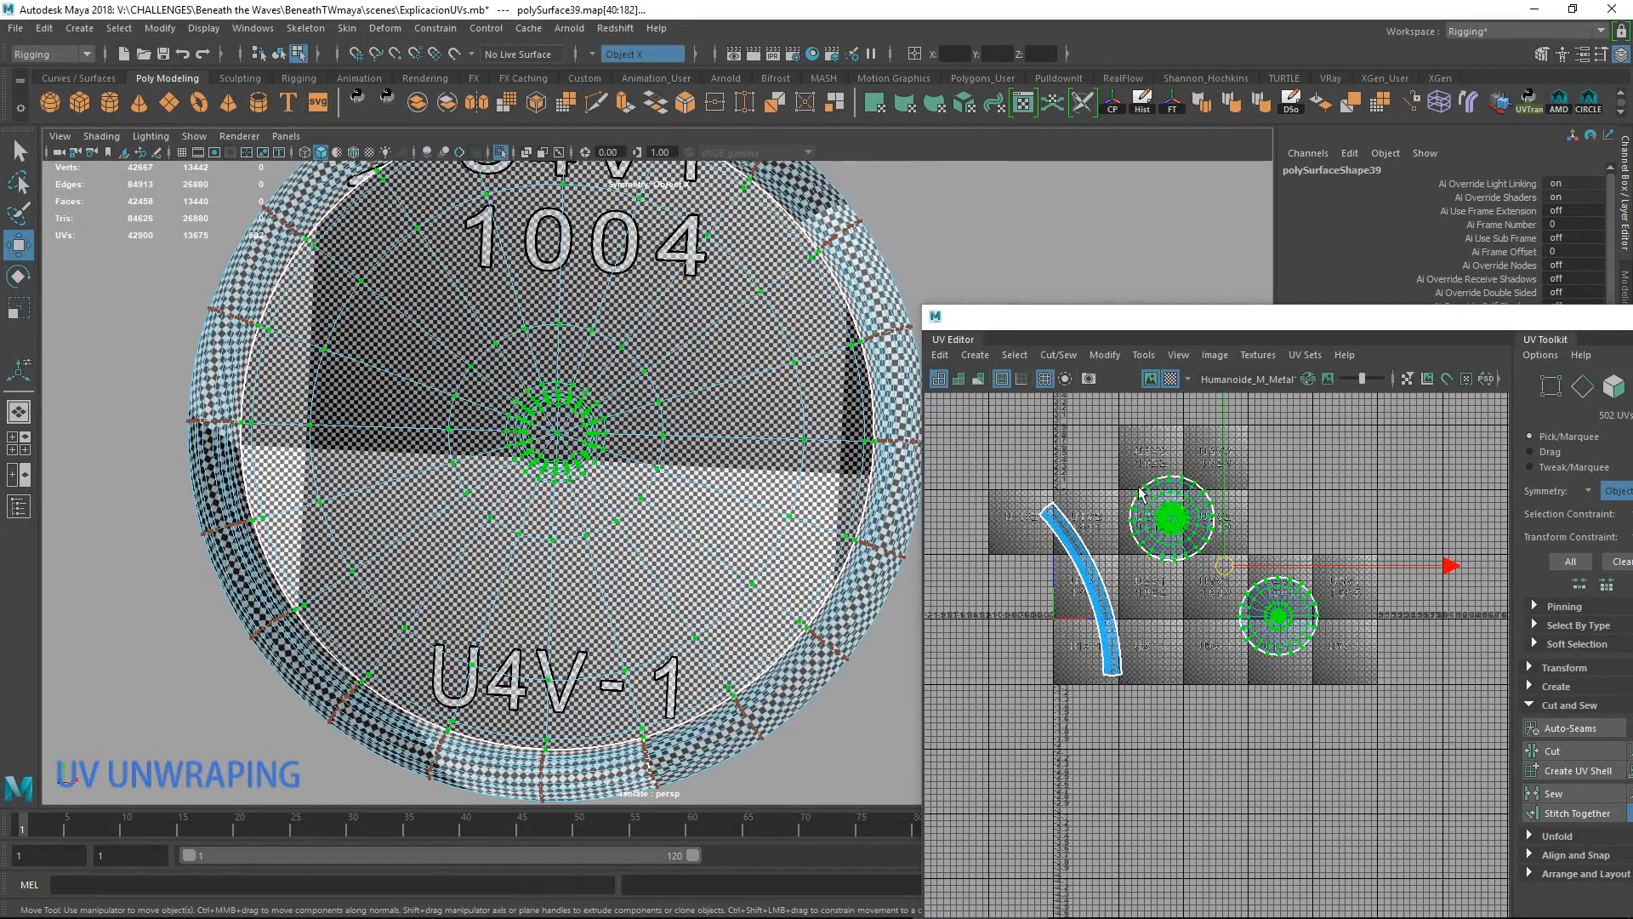
# Select all of the casing's UV shells and lay them out automatically in UV space.
pyautogui.moveTo(1122, 457); pyautogui.dragTo(1366, 677)
pyautogui.moveTo(1456, 322); pyautogui.dragTo(1305, 111)
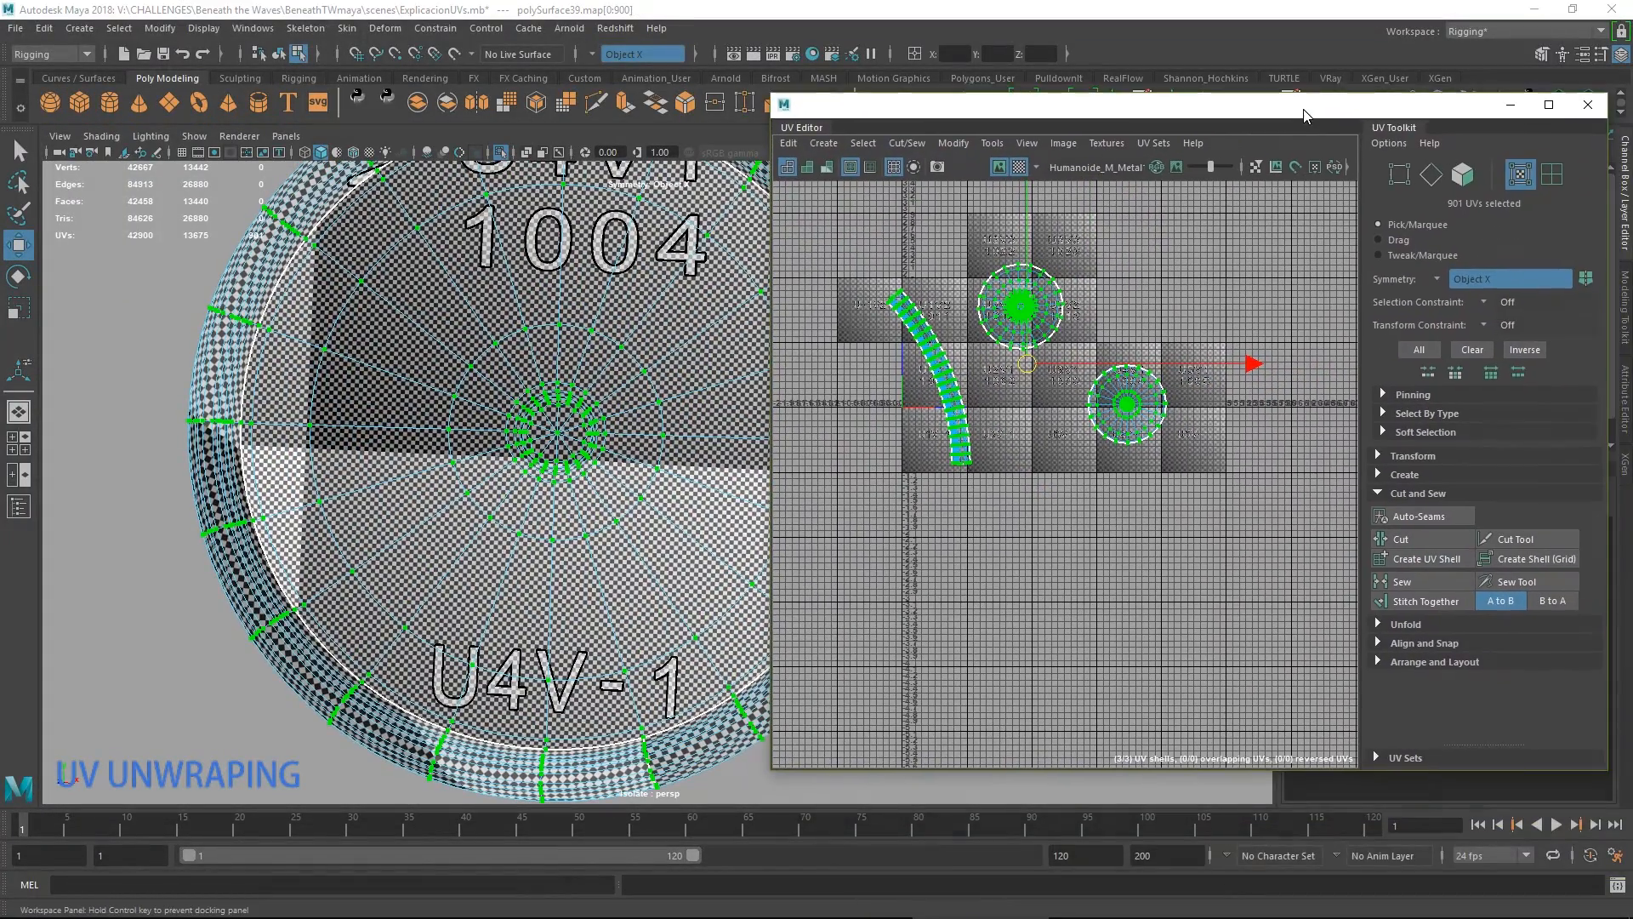
pyautogui.click(1397, 663)
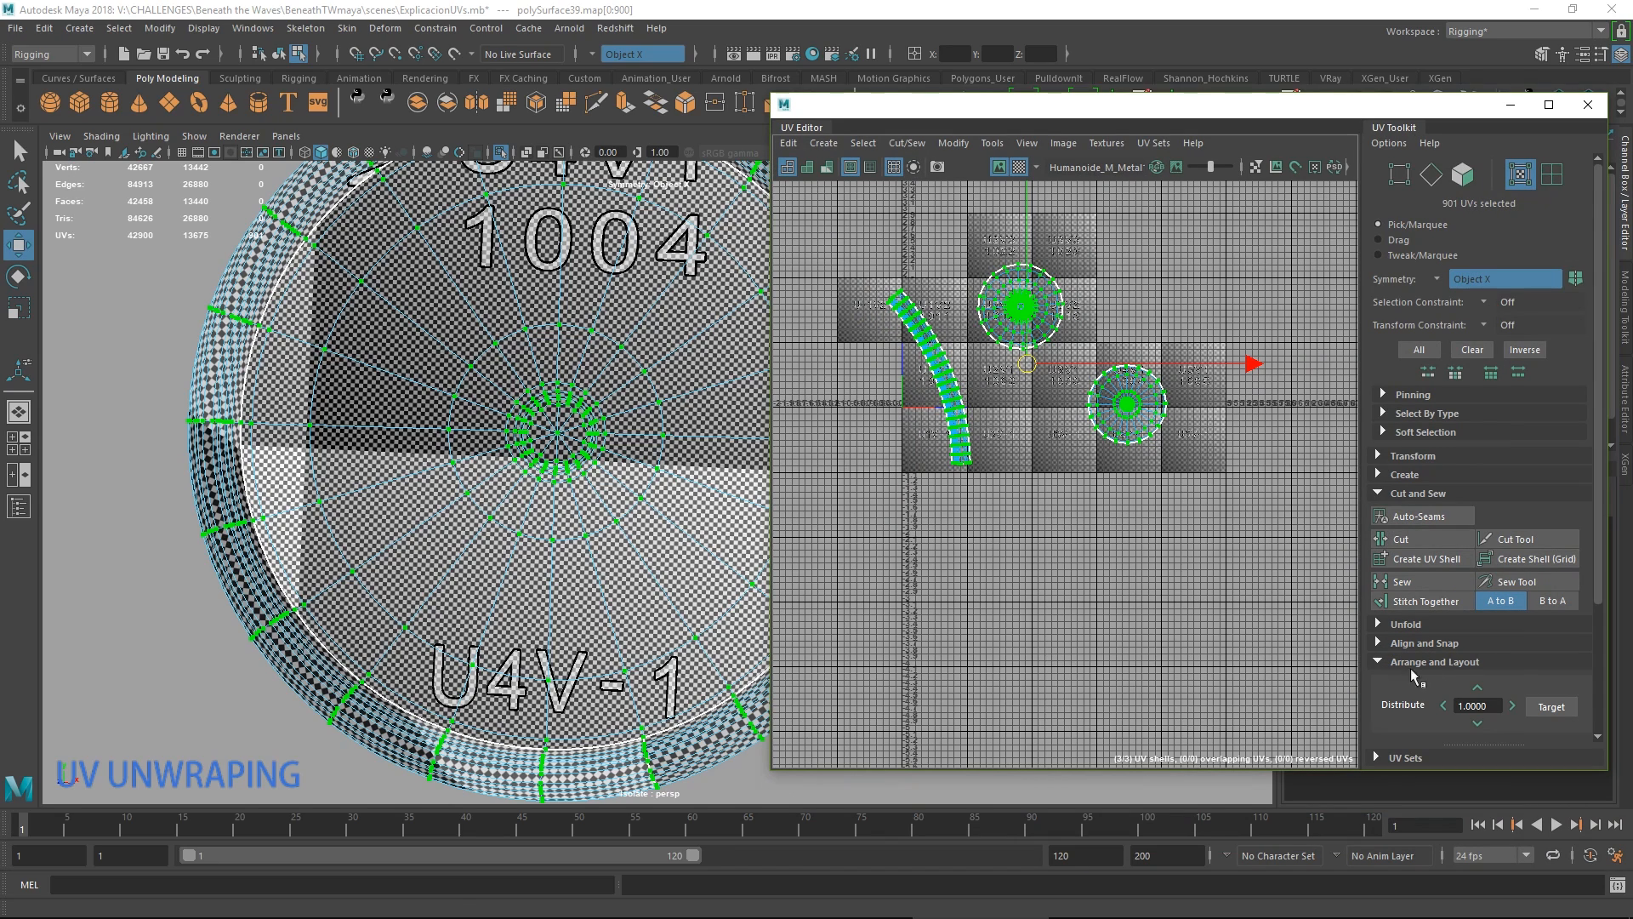
pyautogui.scroll(-3, 1412, 672)
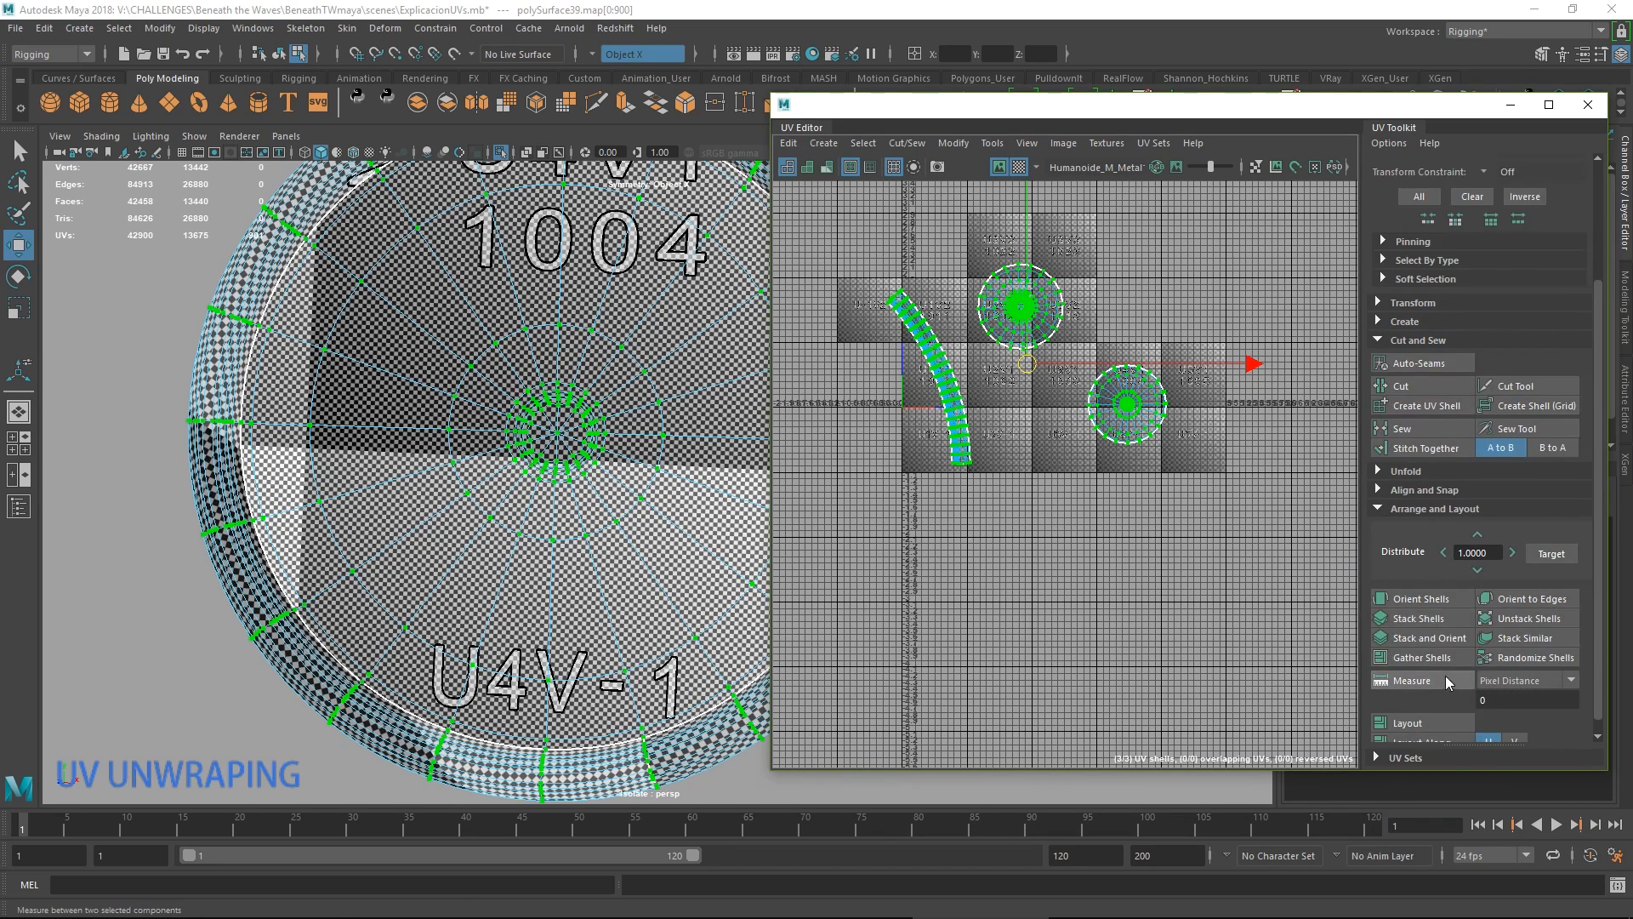
pyautogui.scroll(-1, 1416, 699)
pyautogui.click(1408, 708)
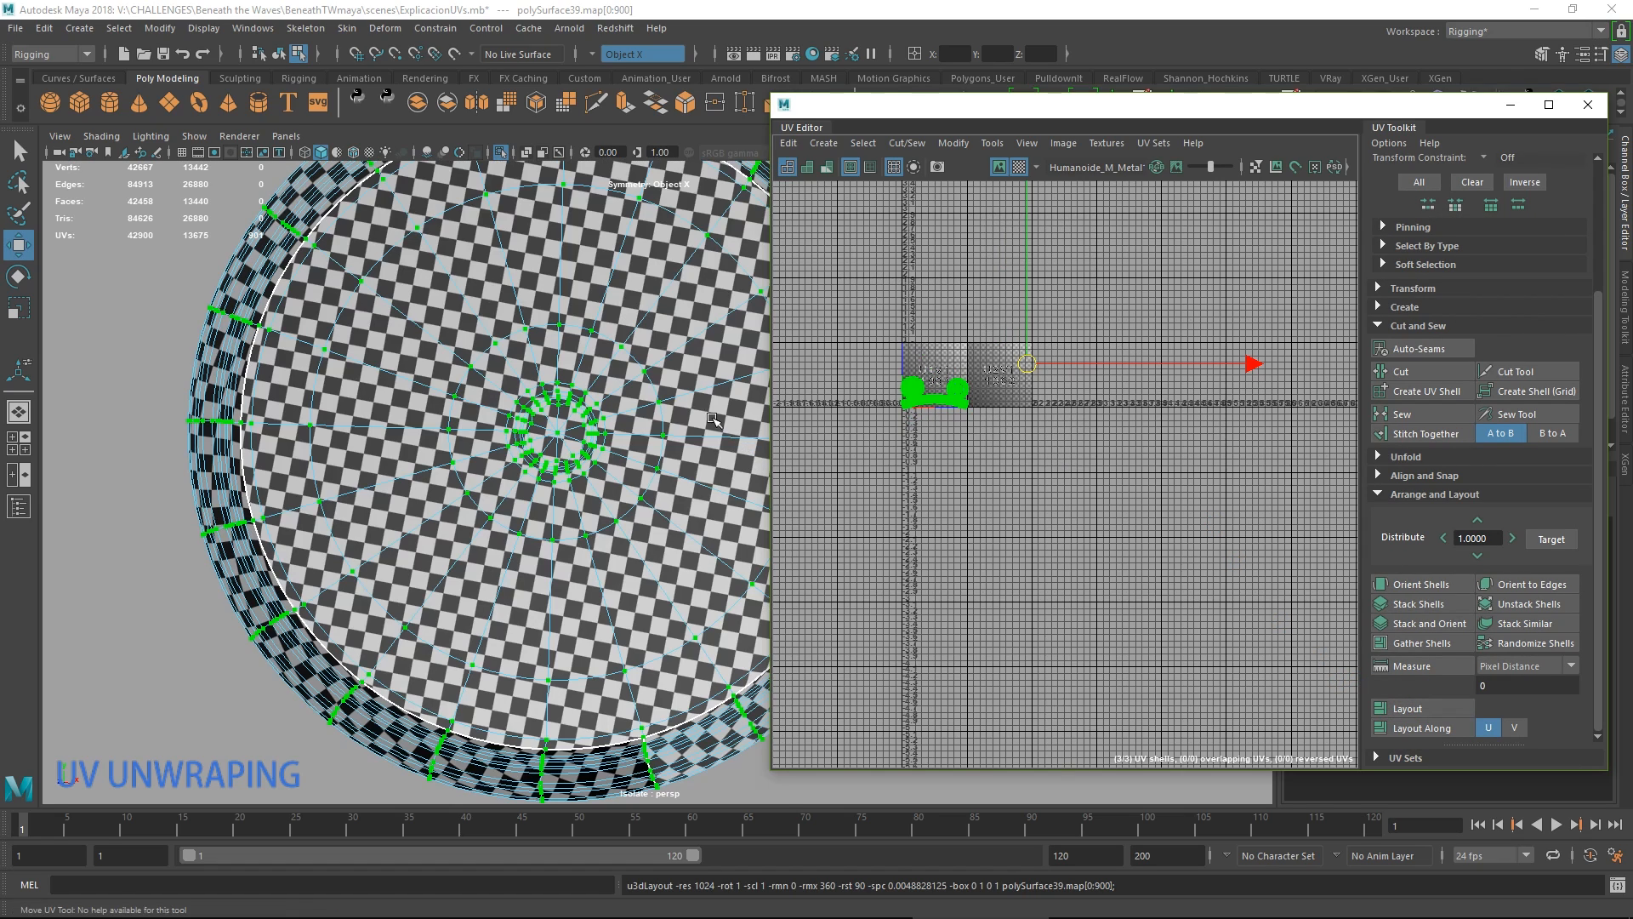
# Check the checker pattern around the casing and cut its UVs along the edge loop at the base of the central knob.
pyautogui.keyDown('alt'); pyautogui.moveTo(617, 487); pyautogui.dragTo(607, 294); pyautogui.keyUp('alt')
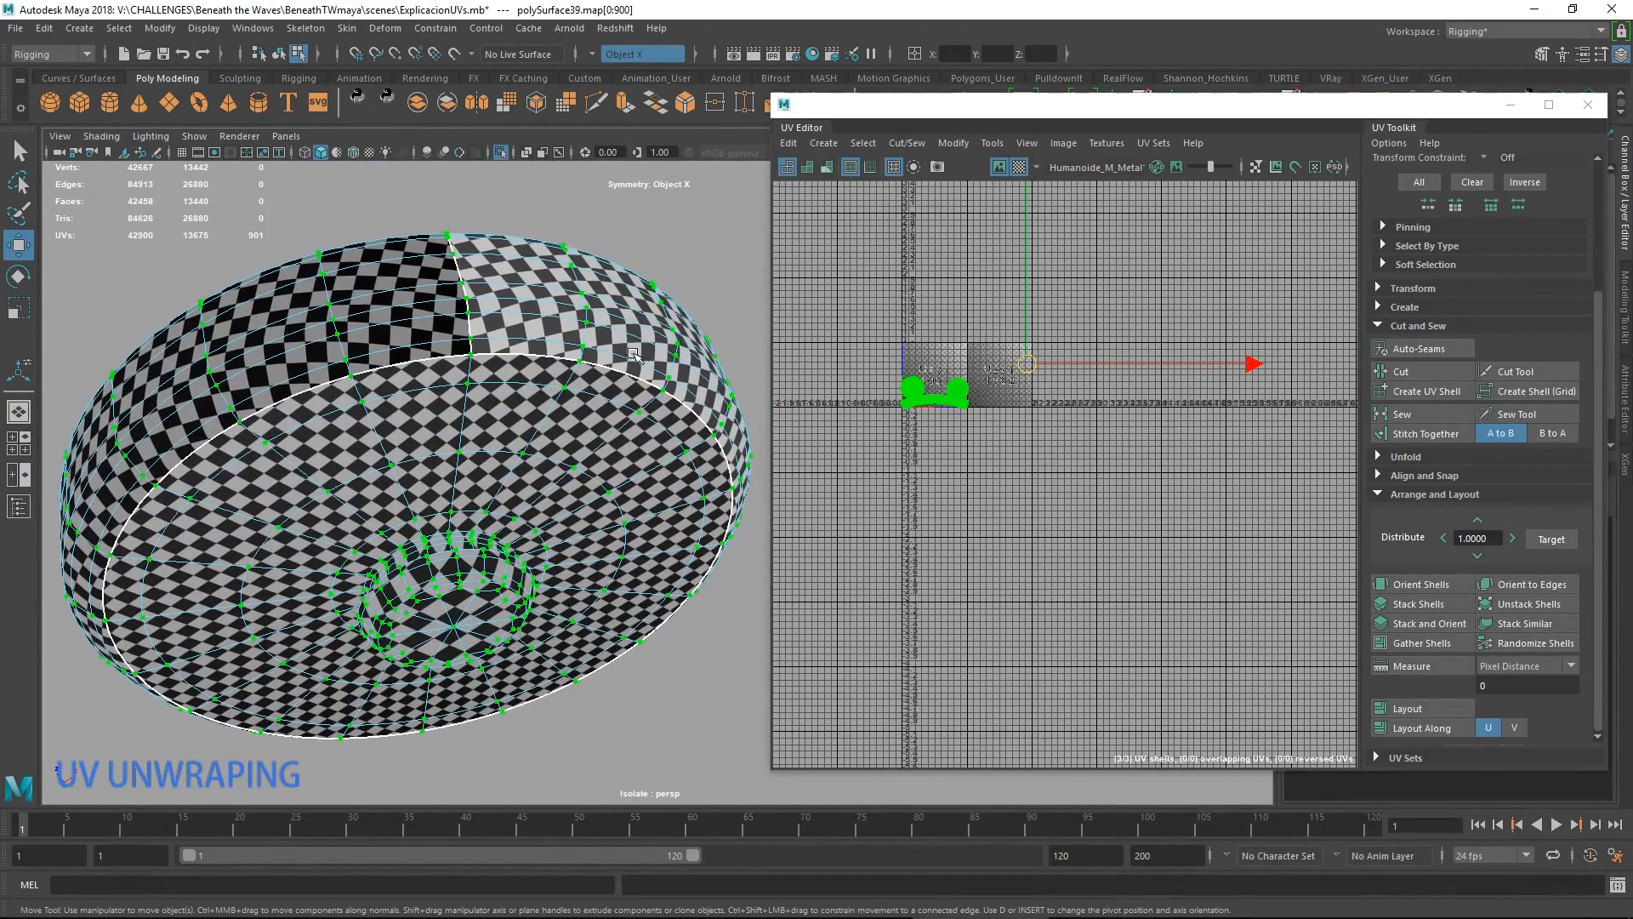
pyautogui.keyDown('alt'); pyautogui.moveTo(634, 353); pyautogui.dragTo(607, 411); pyautogui.keyUp('alt')
pyautogui.rightClick(607, 411)
pyautogui.moveTo(611, 375); pyautogui.dragTo(611, 368, button='right')
pyautogui.scroll(4, 587, 399)
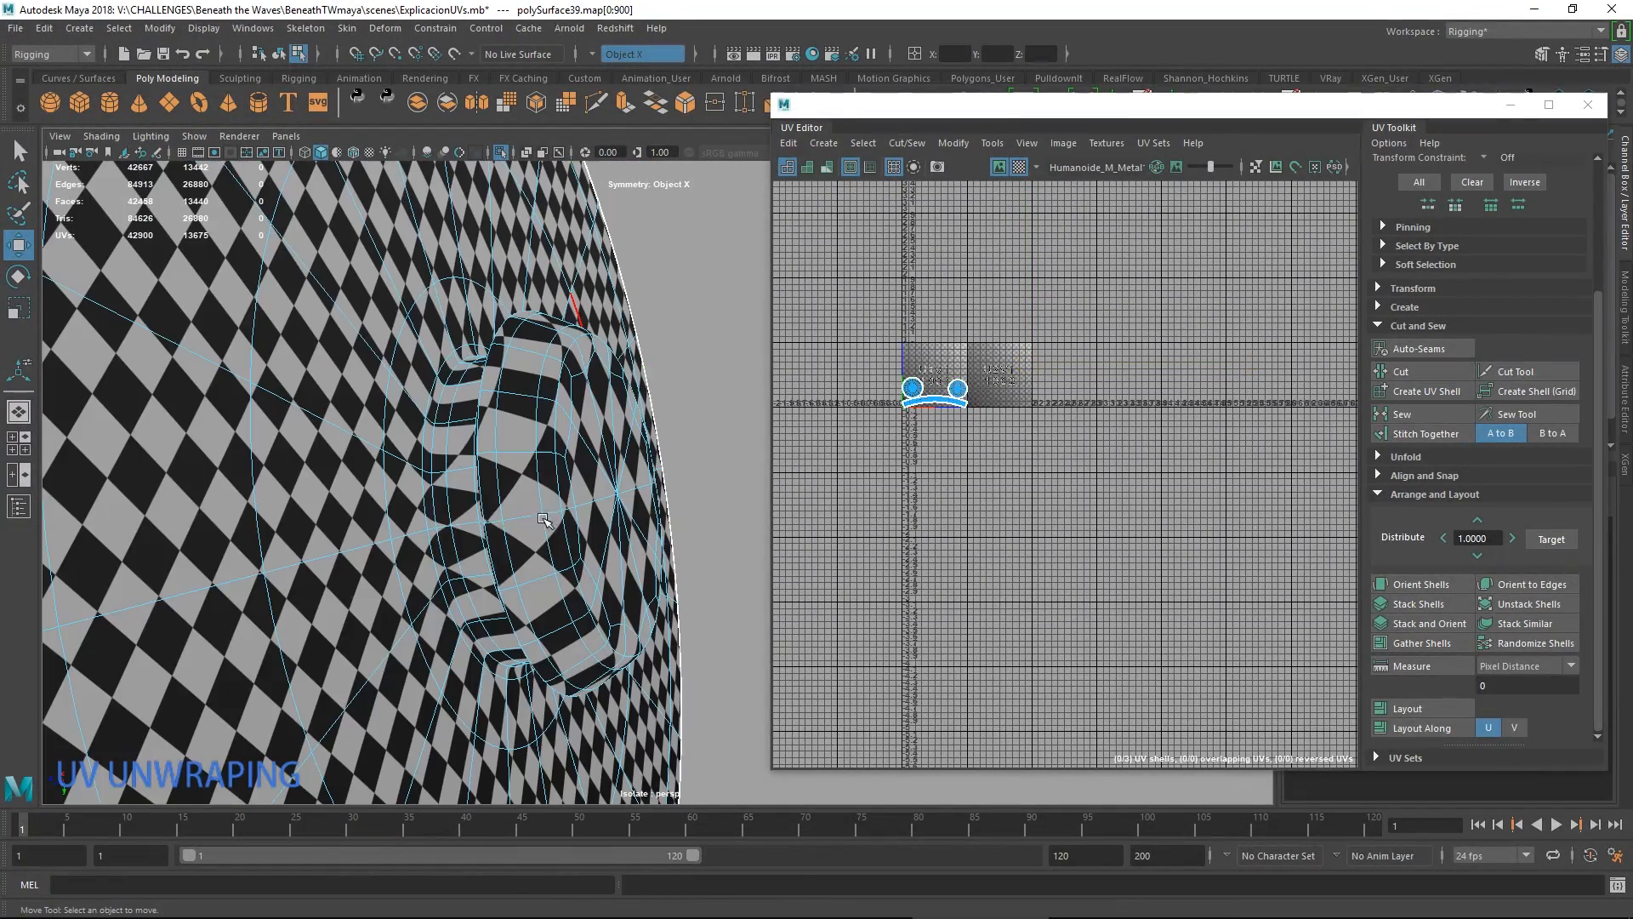
pyautogui.doubleClick(425, 497)
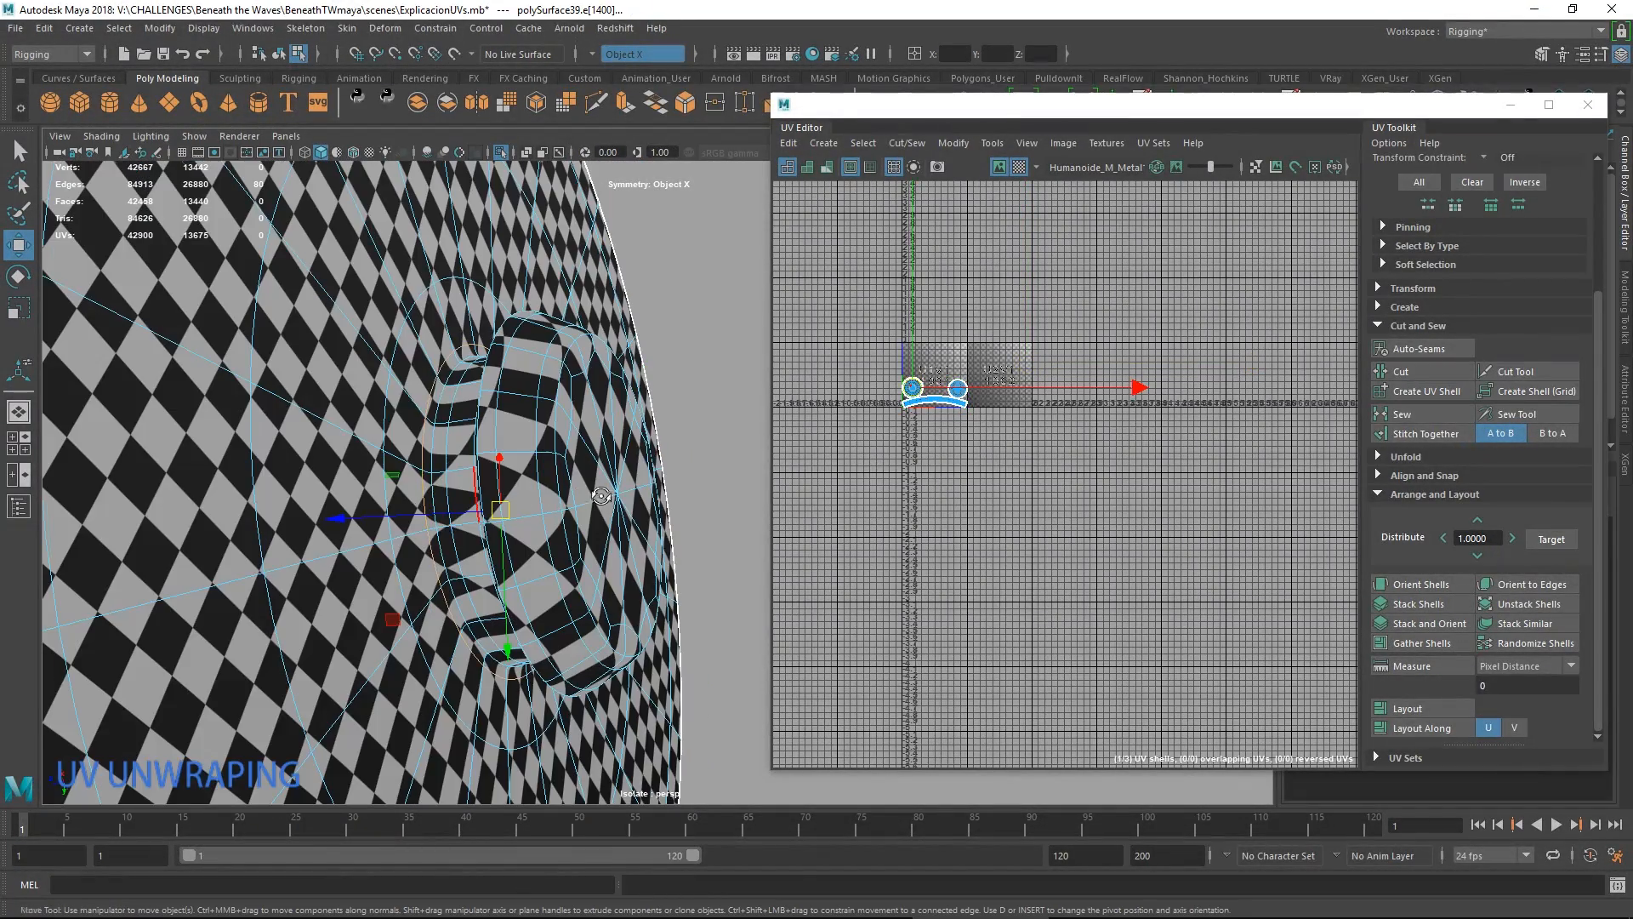
pyautogui.keyDown('alt'); pyautogui.moveTo(466, 480); pyautogui.dragTo(502, 553); pyautogui.keyUp('alt')
pyautogui.press('f')
pyautogui.keyDown('alt'); pyautogui.moveTo(1067, 452); pyautogui.dragTo(1013, 429, button='middle'); pyautogui.keyUp('alt')
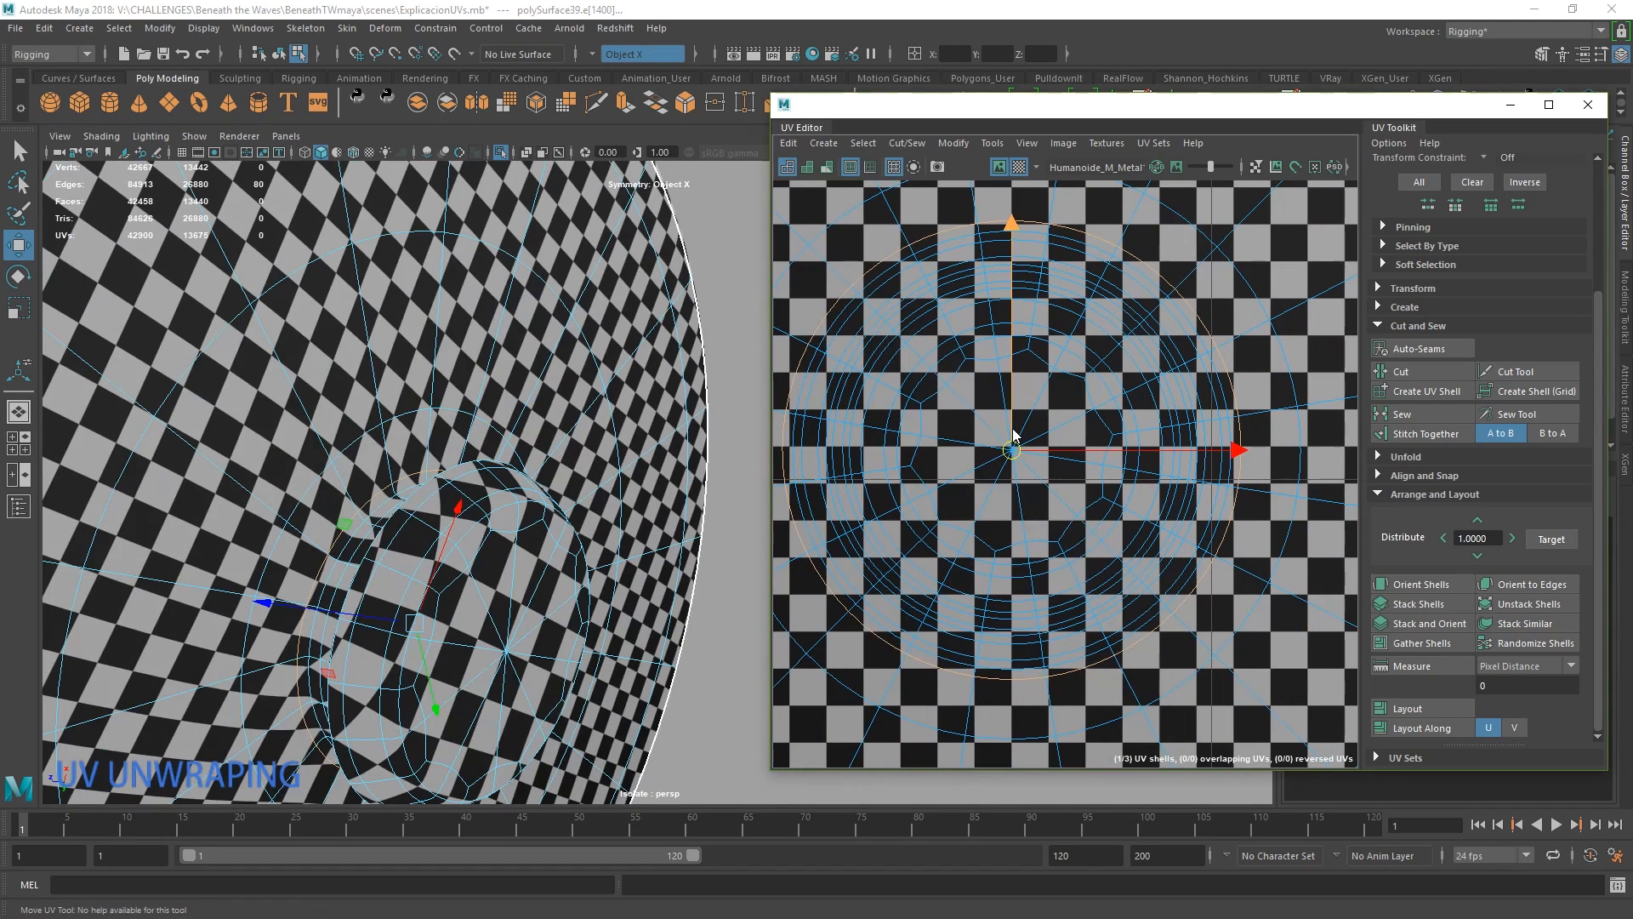
pyautogui.keyDown('shift'); pyautogui.moveTo(1012, 429); pyautogui.dragTo(964, 463, button='right'); pyautogui.keyUp('shift')
# Select the edge loop around the knob's flat cap and turn off the checker map display.
pyautogui.keyDown('alt'); pyautogui.moveTo(416, 617); pyautogui.dragTo(444, 562, button='middle'); pyautogui.keyUp('alt')
pyautogui.press('q')
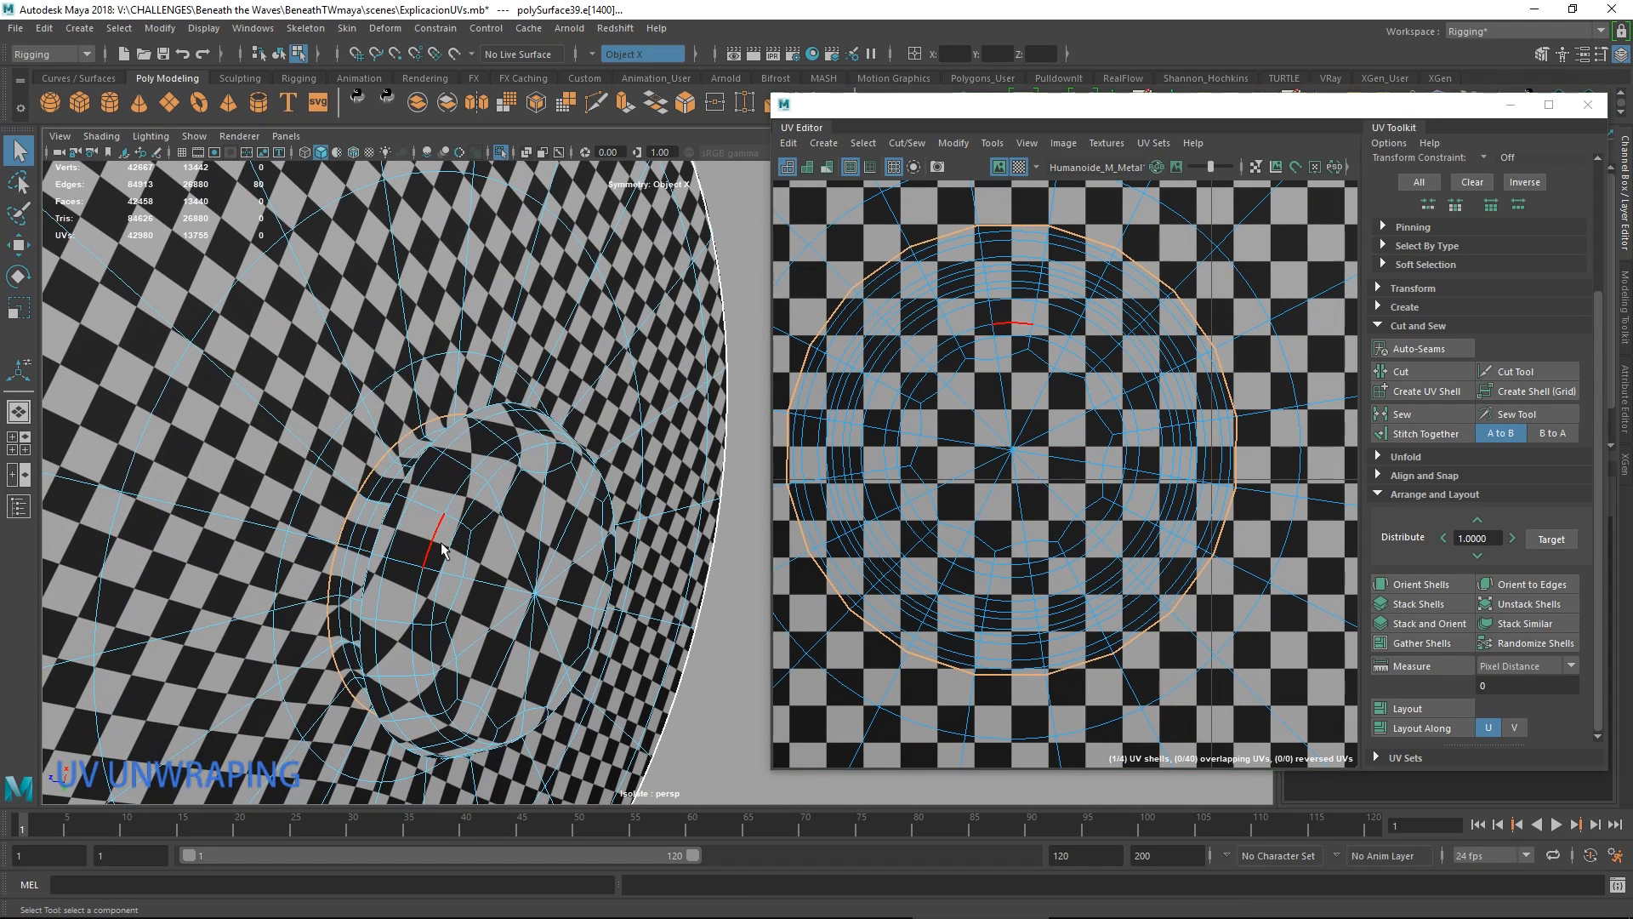
pyautogui.doubleClick(451, 551)
pyautogui.keyDown('alt'); pyautogui.moveTo(451, 550); pyautogui.dragTo(580, 545); pyautogui.keyUp('alt')
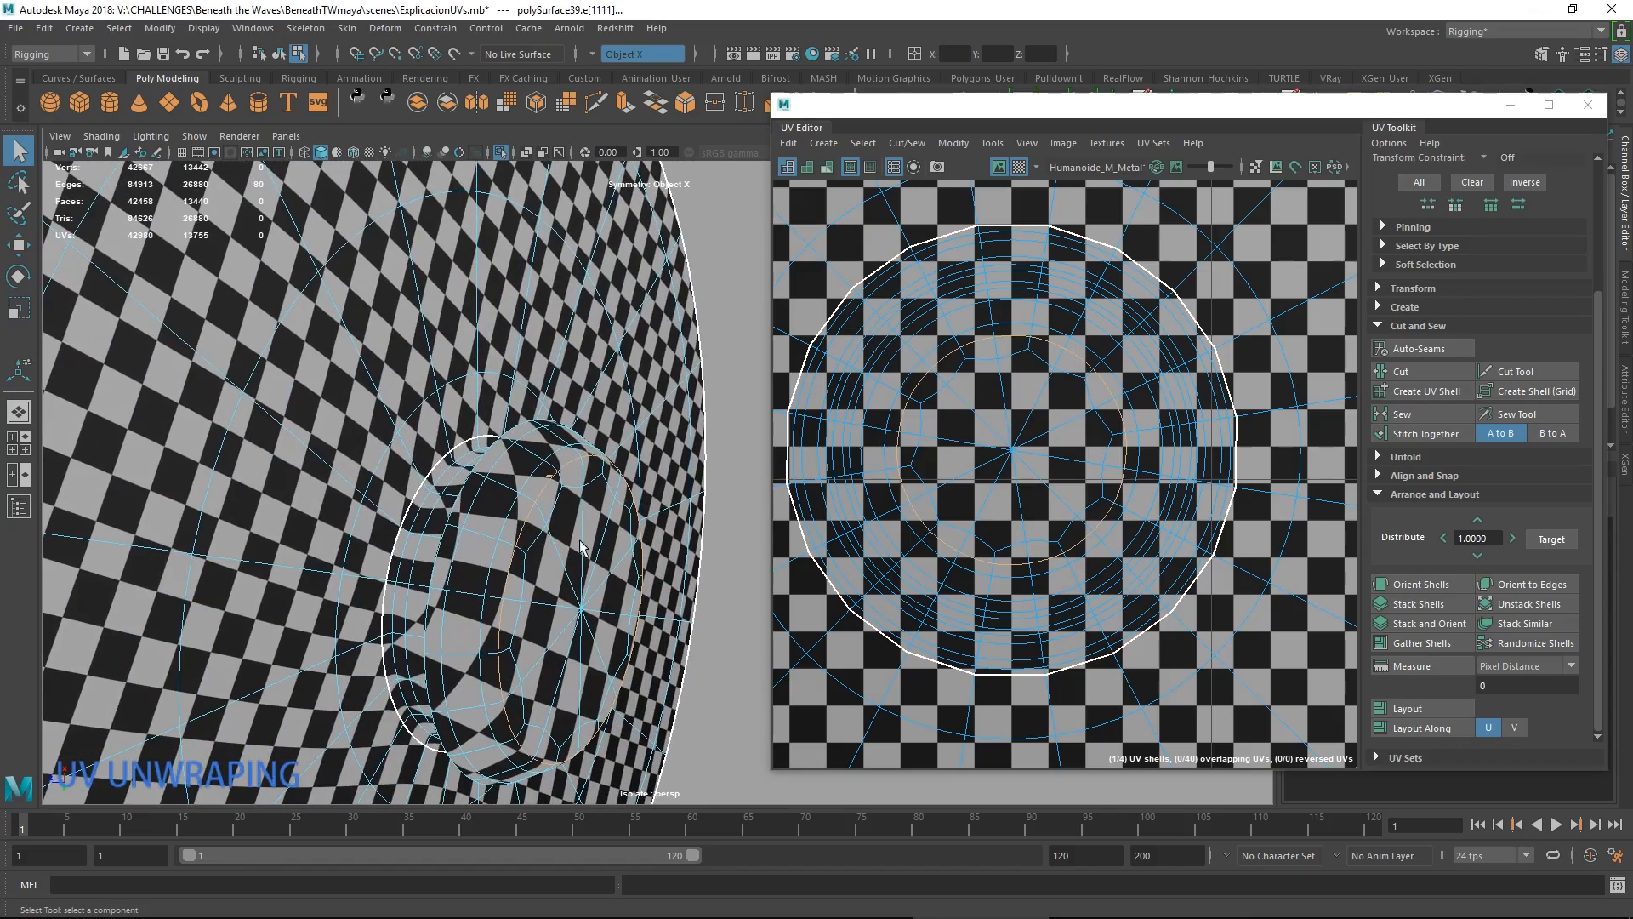
pyautogui.keyDown('alt'); pyautogui.moveTo(426, 621); pyautogui.dragTo(332, 477); pyautogui.keyUp('alt')
pyautogui.scroll(-5, 579, 588)
pyautogui.click(1019, 166)
pyautogui.scroll(-4, 731, 359)
pyautogui.keyDown('alt'); pyautogui.moveTo(690, 412); pyautogui.dragTo(562, 492, button='middle'); pyautogui.keyUp('alt')
pyautogui.scroll(3, 561, 492)
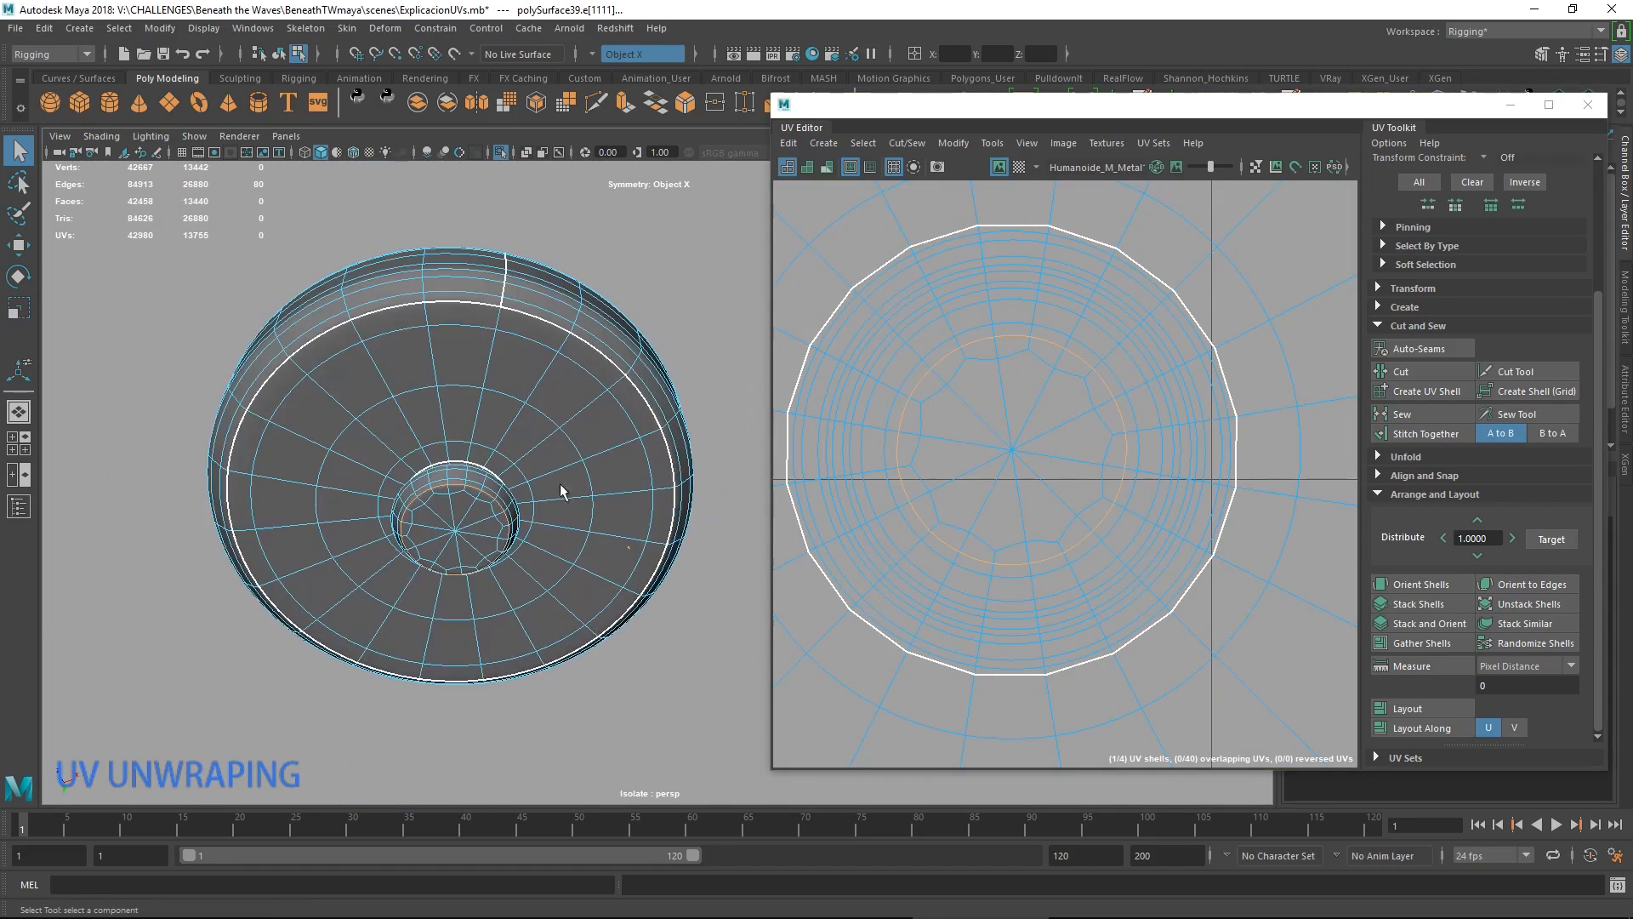
# Move the disc's UV shell away from the knob's small round shell into empty UV space.
pyautogui.scroll(3, 561, 491)
pyautogui.keyDown('alt'); pyautogui.moveTo(354, 456); pyautogui.dragTo(399, 469, button='middle'); pyautogui.keyUp('alt')
pyautogui.doubleClick(405, 482)
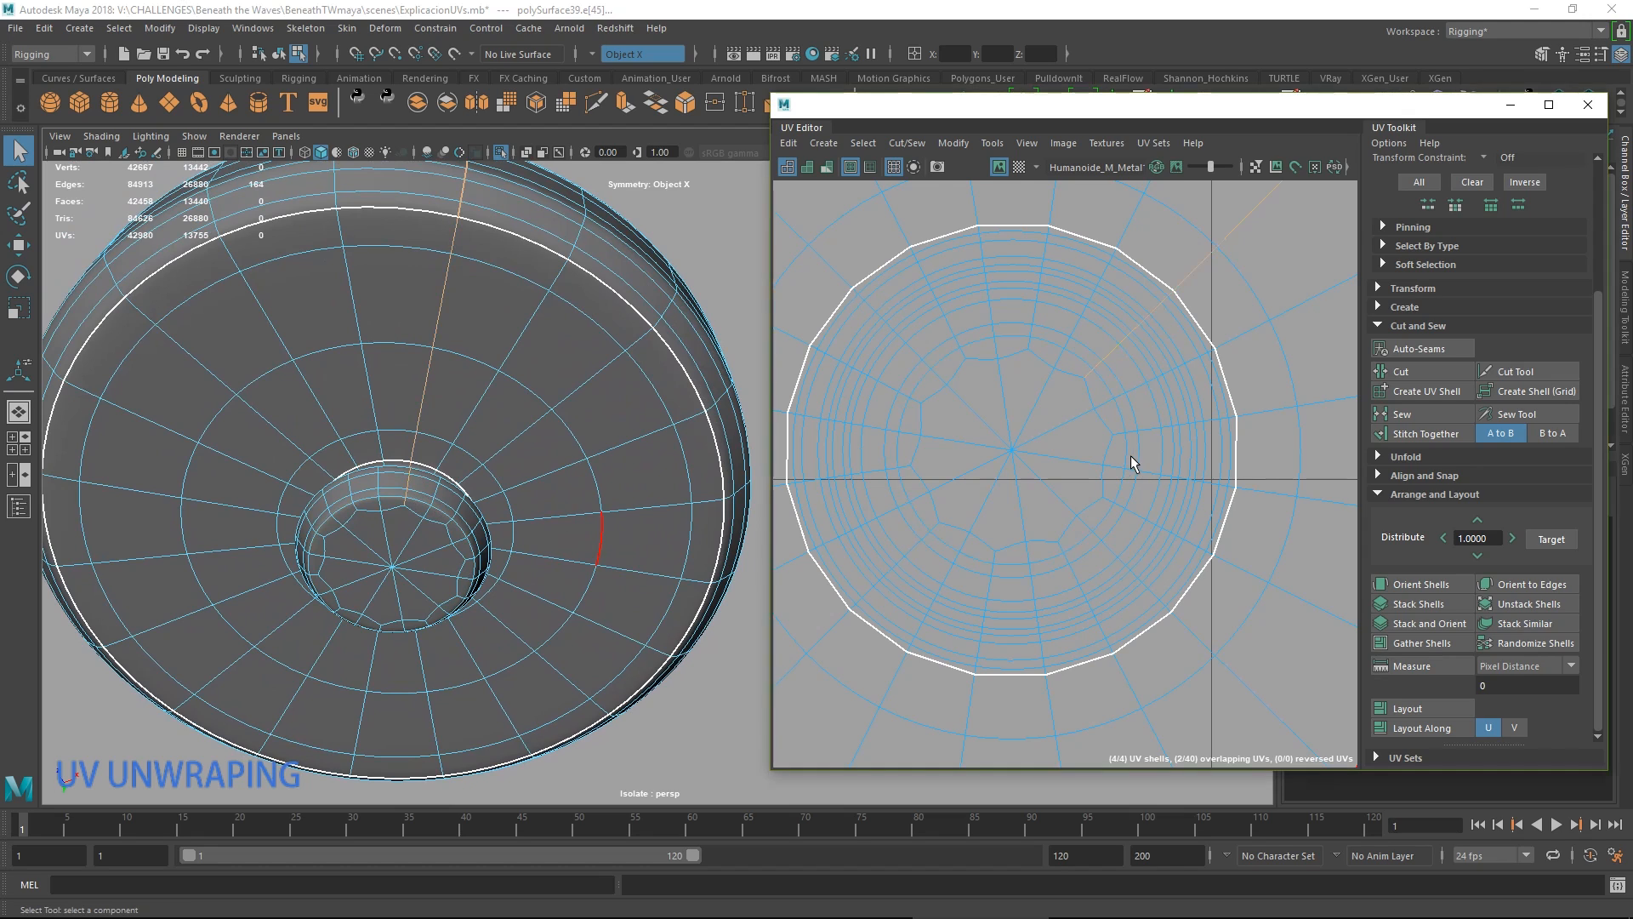
pyautogui.press('f')
pyautogui.keyDown('alt'); pyautogui.moveTo(1049, 455); pyautogui.dragTo(1075, 468, button='middle'); pyautogui.keyUp('alt')
pyautogui.scroll(1, 1030, 494)
pyautogui.rightClick(923, 418)
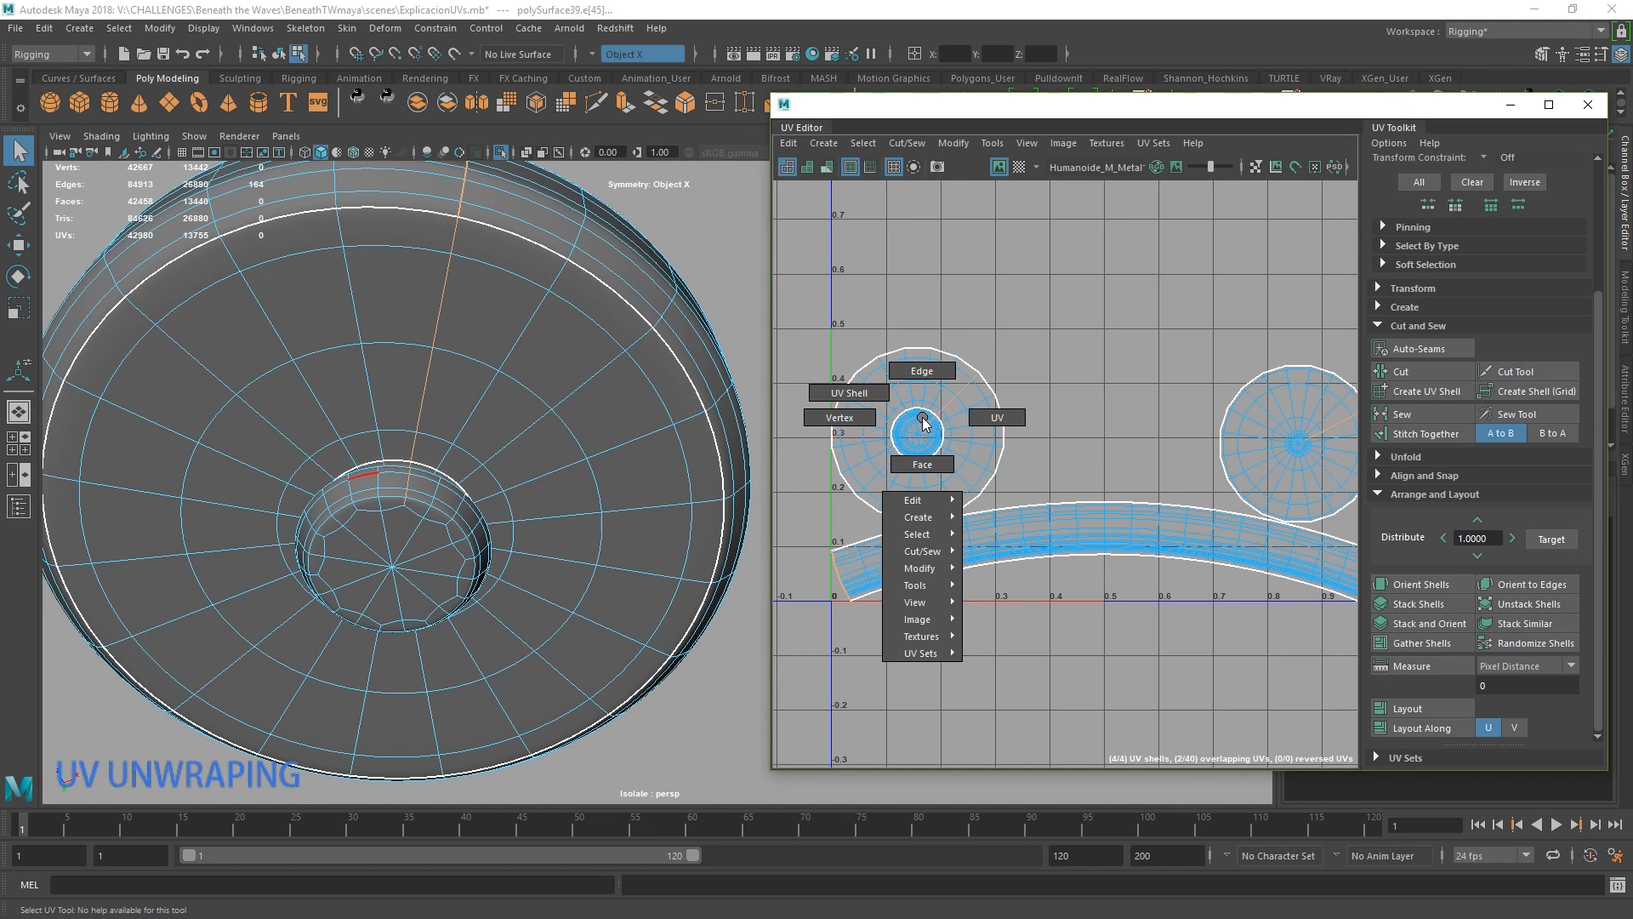
pyautogui.moveTo(923, 418); pyautogui.dragTo(996, 416, button='right')
pyautogui.doubleClick(975, 420)
pyautogui.press('w')
pyautogui.moveTo(931, 433); pyautogui.dragTo(1023, 308)
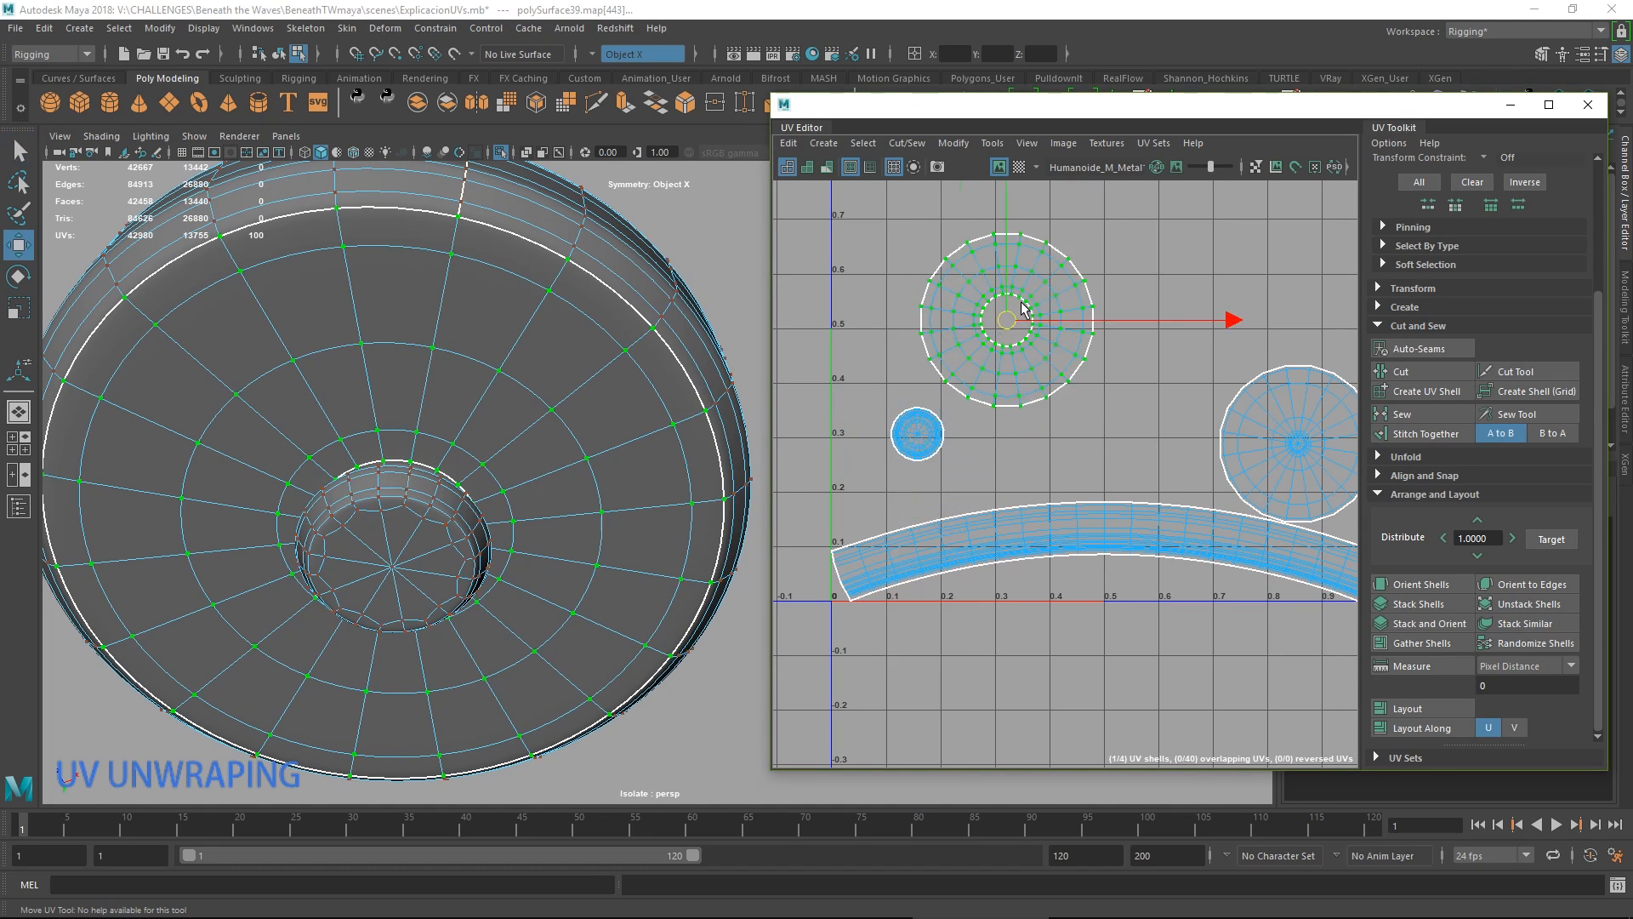
# Cut the knob's UVs along the full edge loop around its flat cap.
pyautogui.keyDown('alt'); pyautogui.moveTo(970, 420); pyautogui.dragTo(1029, 446, button='middle'); pyautogui.keyUp('alt')
pyautogui.scroll(1, 1028, 445)
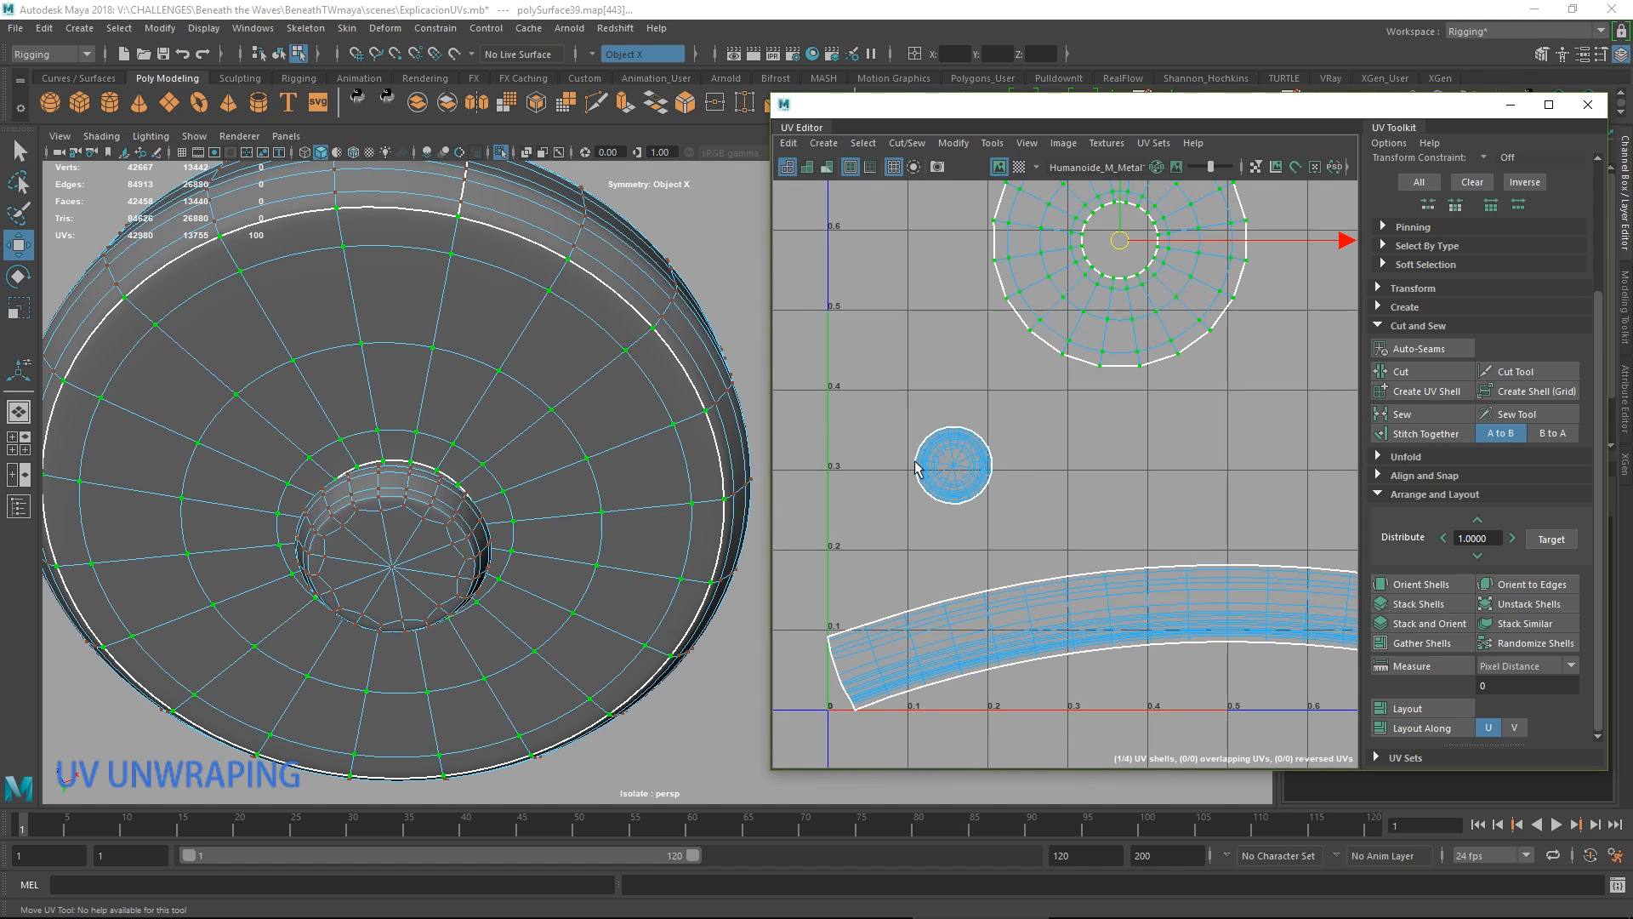
pyautogui.doubleClick(952, 467)
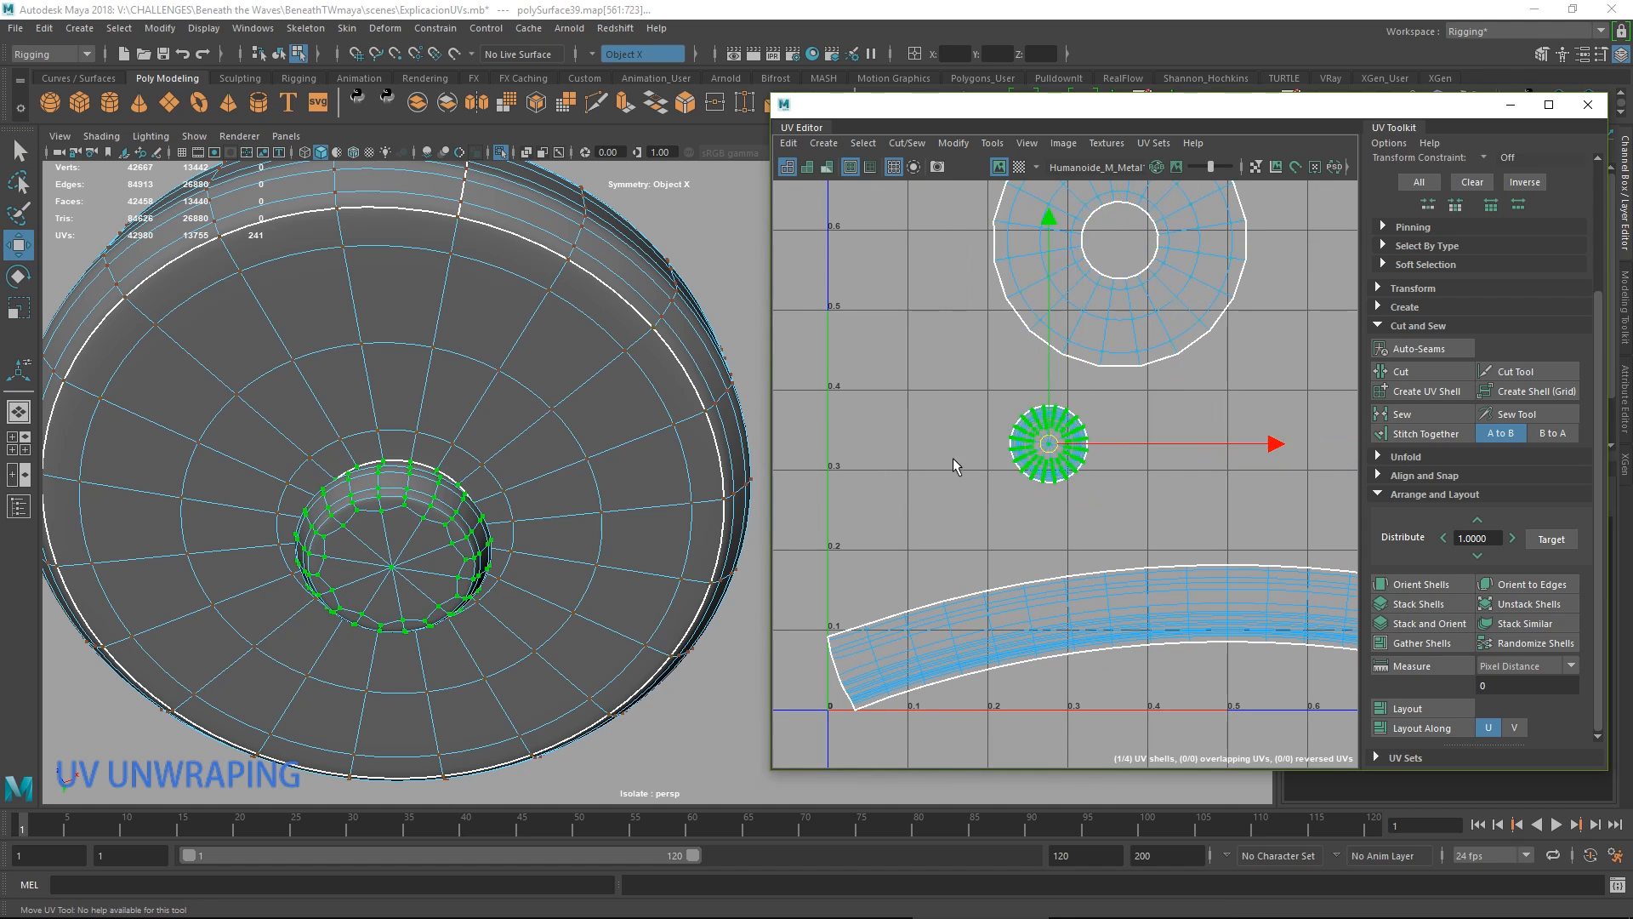
pyautogui.keyDown('alt'); pyautogui.moveTo(321, 552); pyautogui.dragTo(395, 583); pyautogui.keyUp('alt')
pyautogui.moveTo(395, 583); pyautogui.dragTo(386, 364, button='right')
pyautogui.click(415, 578)
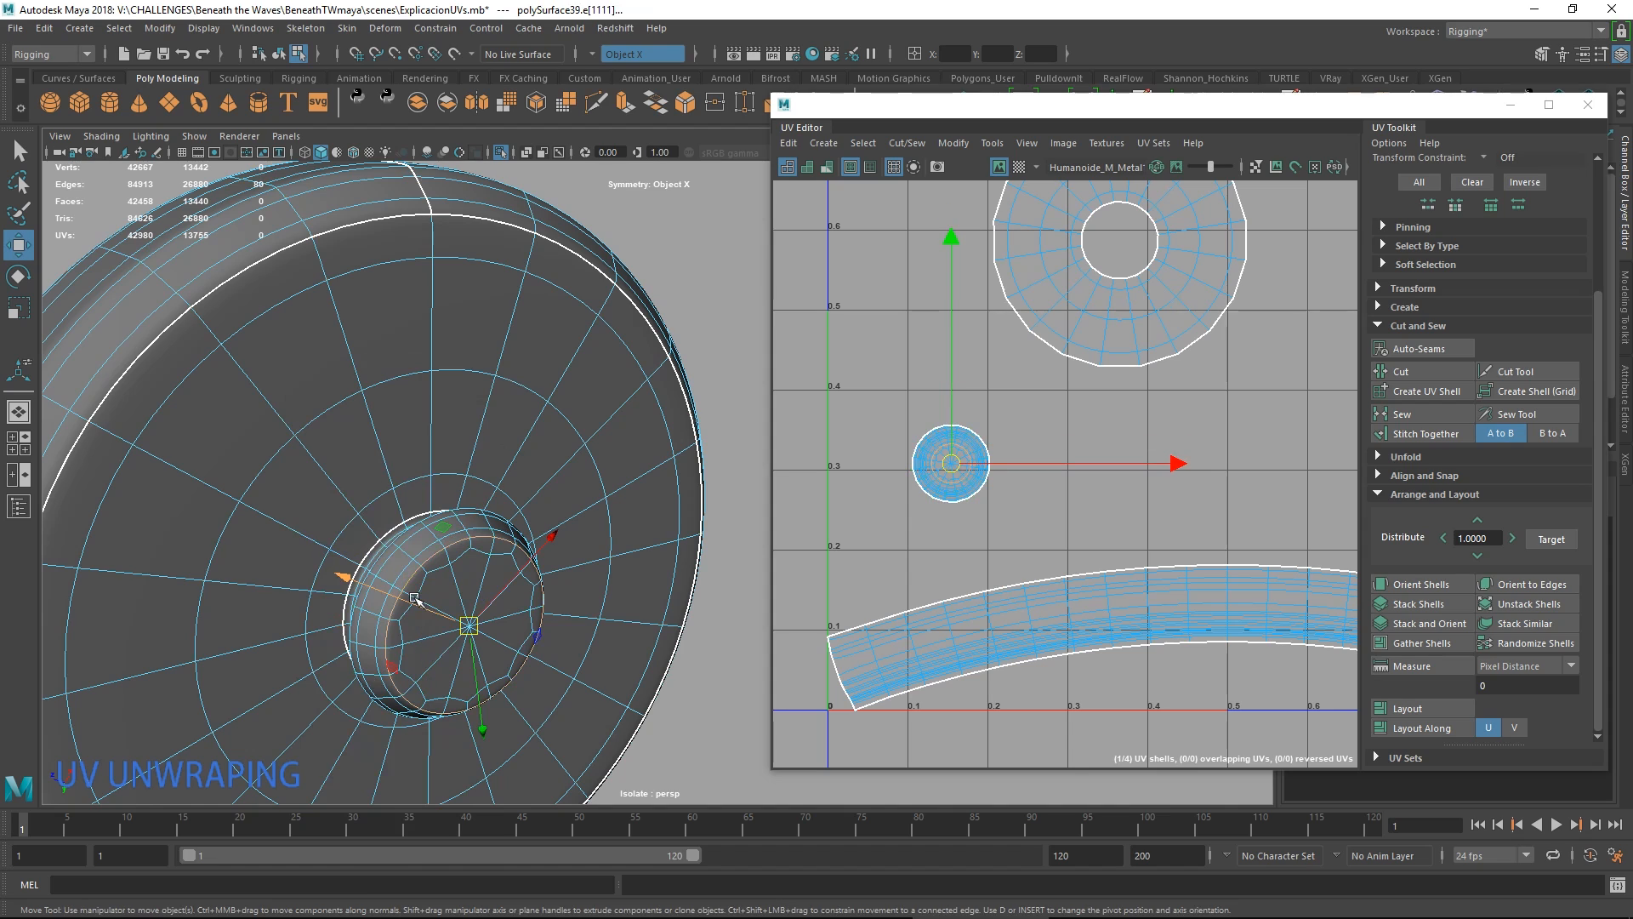
pyautogui.keyDown('shift'); pyautogui.moveTo(926, 489); pyautogui.dragTo(925, 498, button='right'); pyautogui.keyUp('shift')
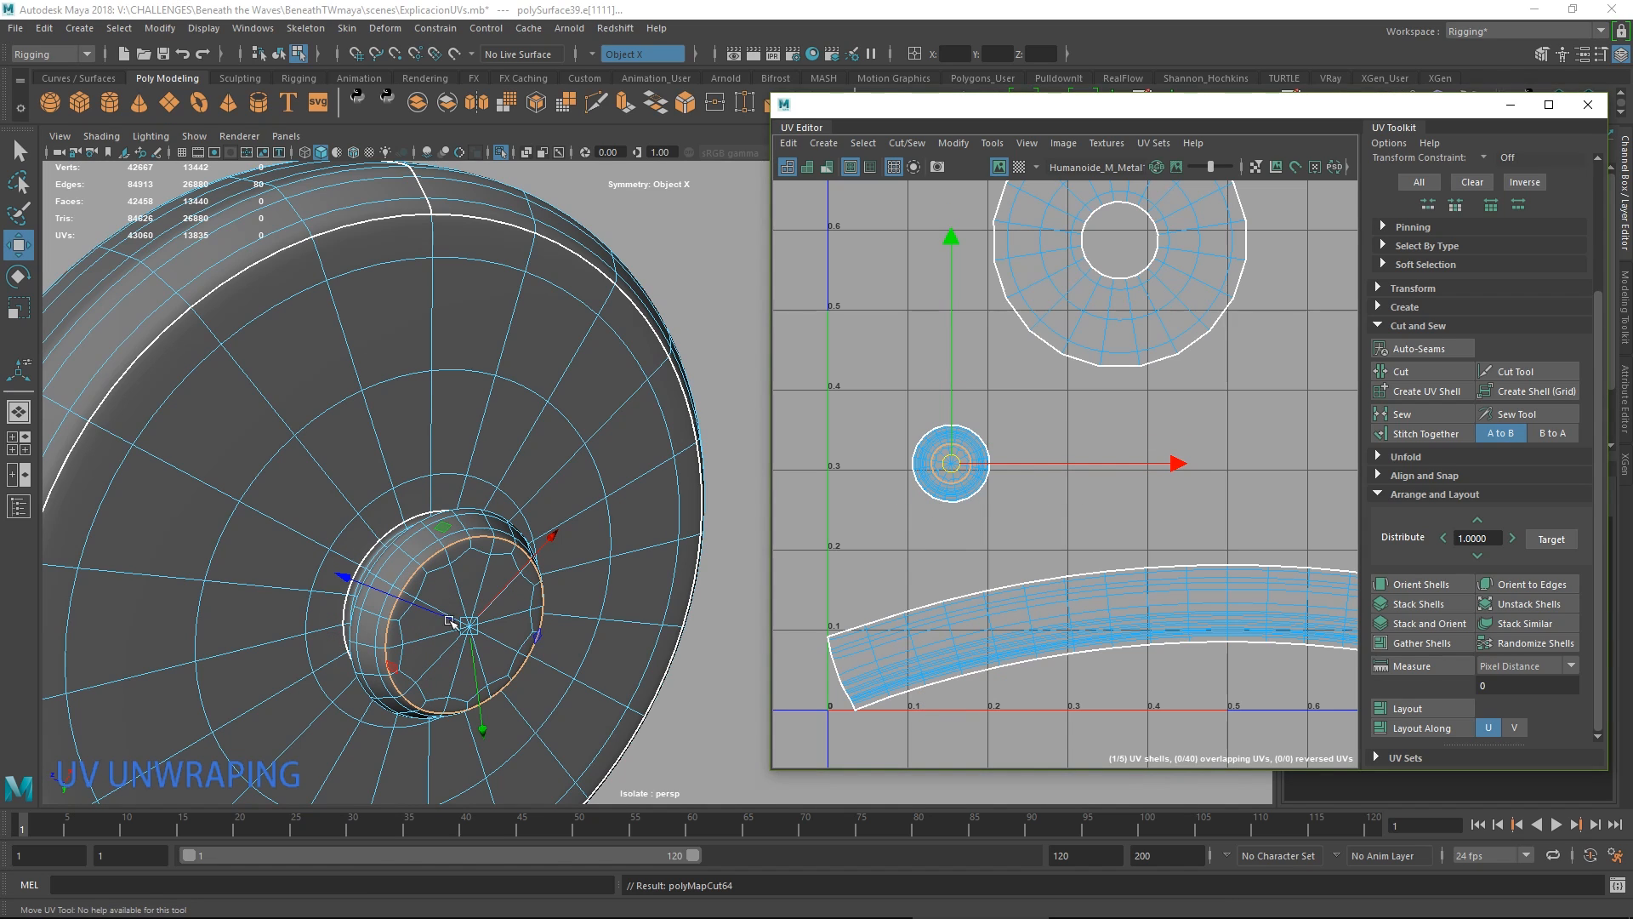
# Move the knob's separated cap UV shell out of the side wall's ring shell into empty space.
pyautogui.moveTo(483, 619); pyautogui.dragTo(579, 432, button='right')
pyautogui.moveTo(1087, 437); pyautogui.dragTo(1114, 438, button='right')
pyautogui.doubleClick(951, 463)
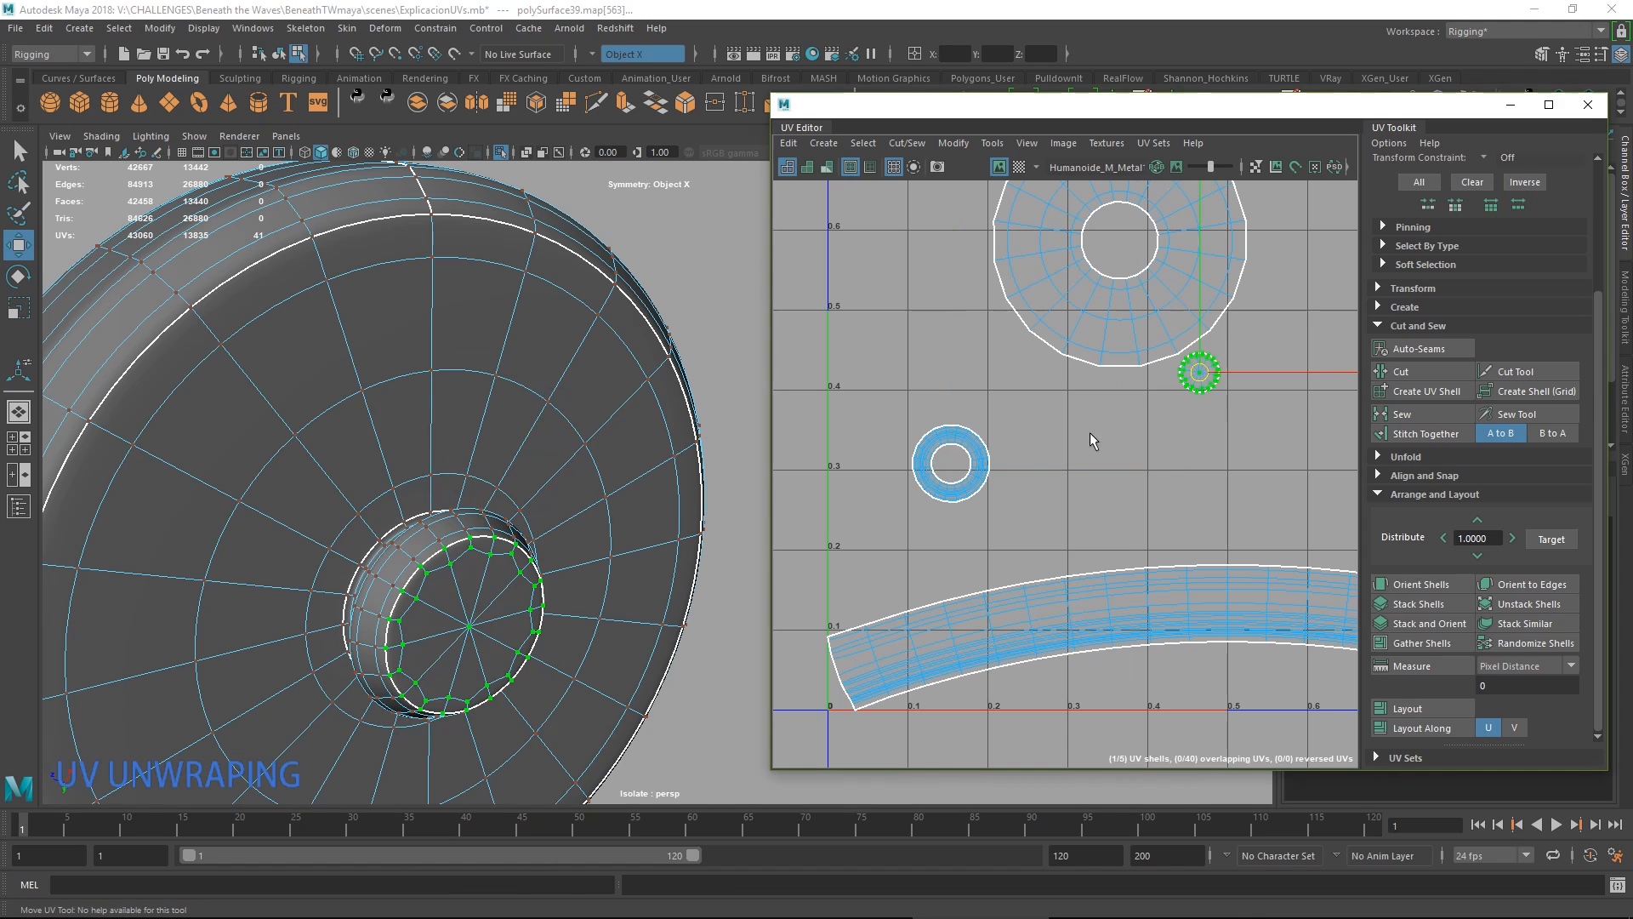
# Select the crosswise edge loop running through the knob's side wall and exclude the edges on the holed disc shell.
pyautogui.scroll(3, 958, 448)
pyautogui.keyDown('alt'); pyautogui.moveTo(484, 572); pyautogui.dragTo(497, 586); pyautogui.keyUp('alt')
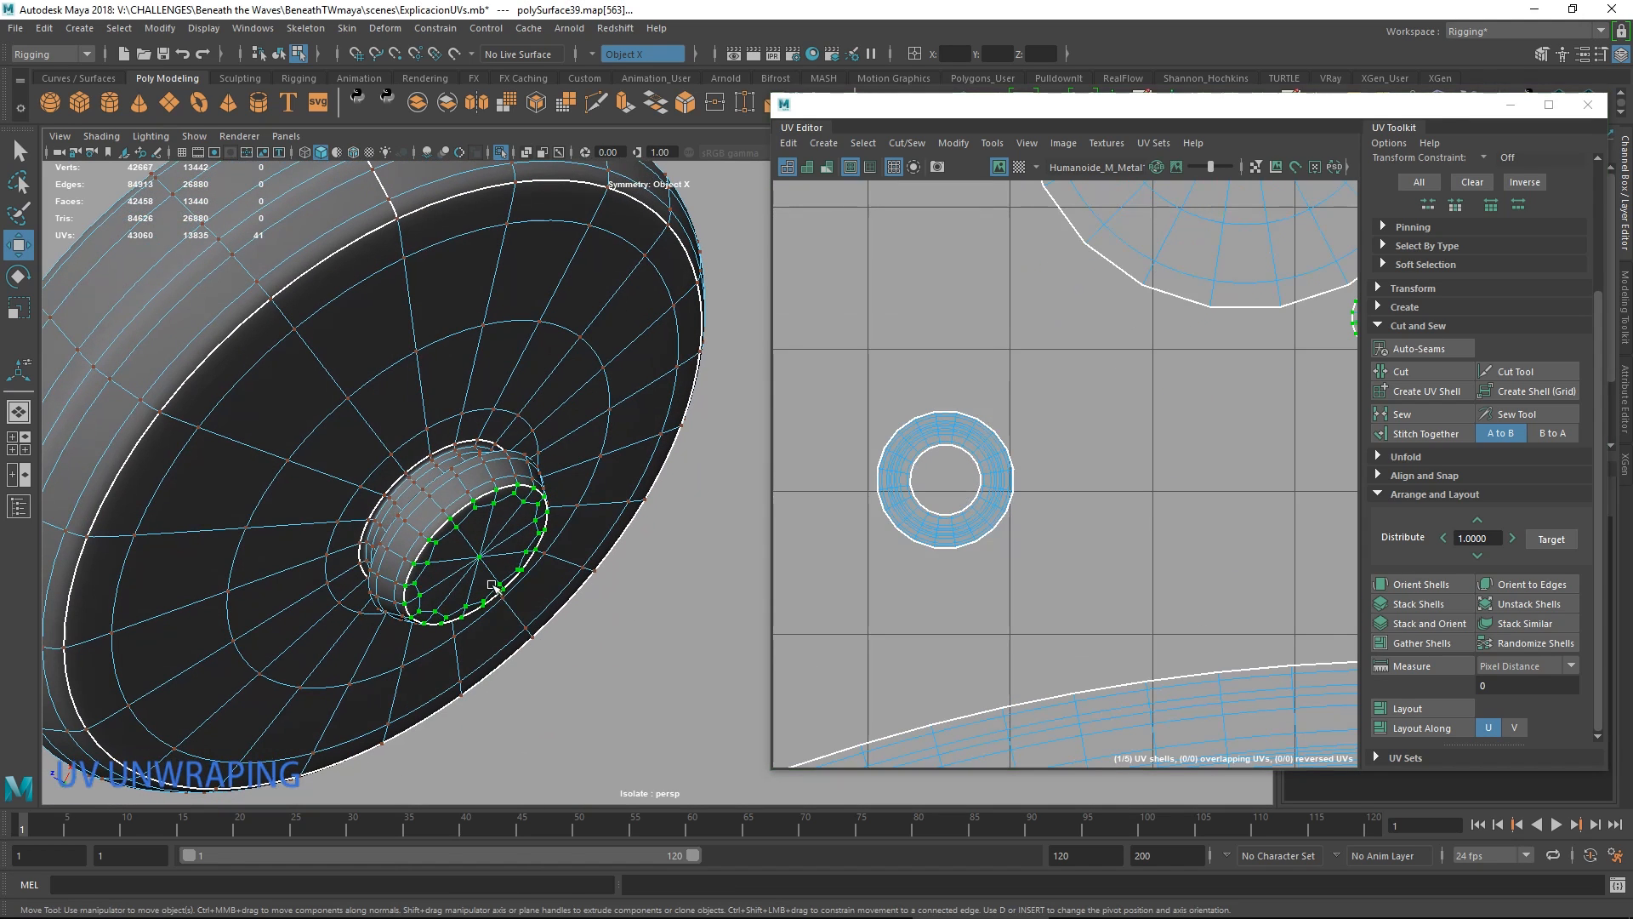
pyautogui.moveTo(493, 585); pyautogui.dragTo(478, 504, button='right')
pyautogui.moveTo(485, 365); pyautogui.dragTo(485, 367, button='right')
pyautogui.click(469, 497)
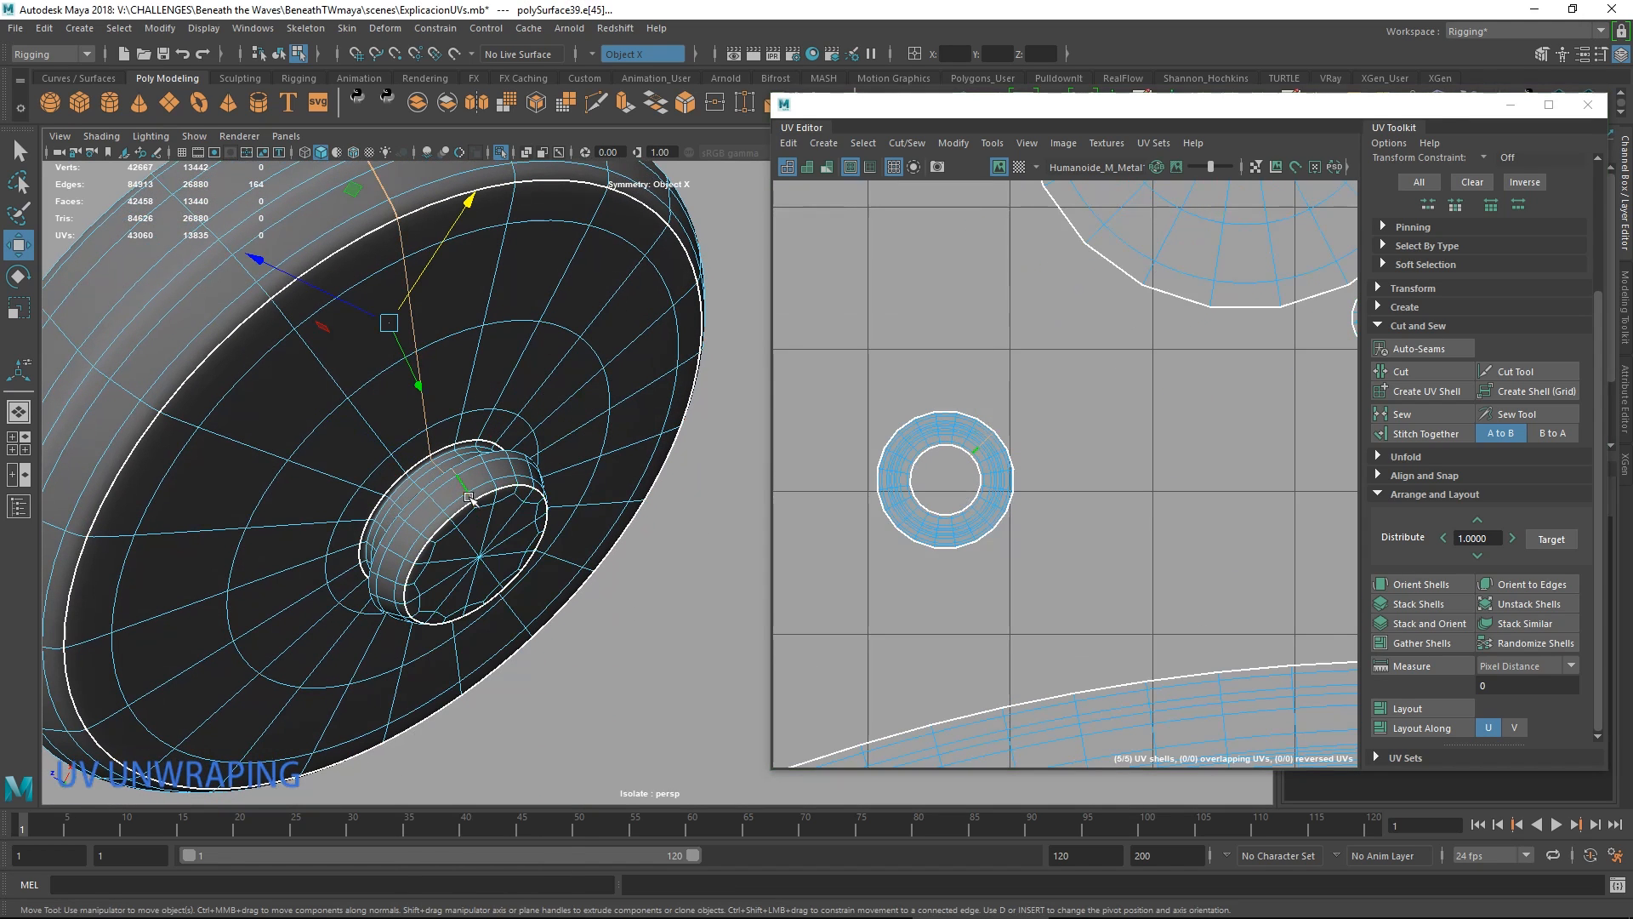
pyautogui.scroll(-5, 1049, 442)
pyautogui.keyDown('alt'); pyautogui.moveTo(1143, 421); pyautogui.dragTo(974, 542, button='middle'); pyautogui.keyUp('alt')
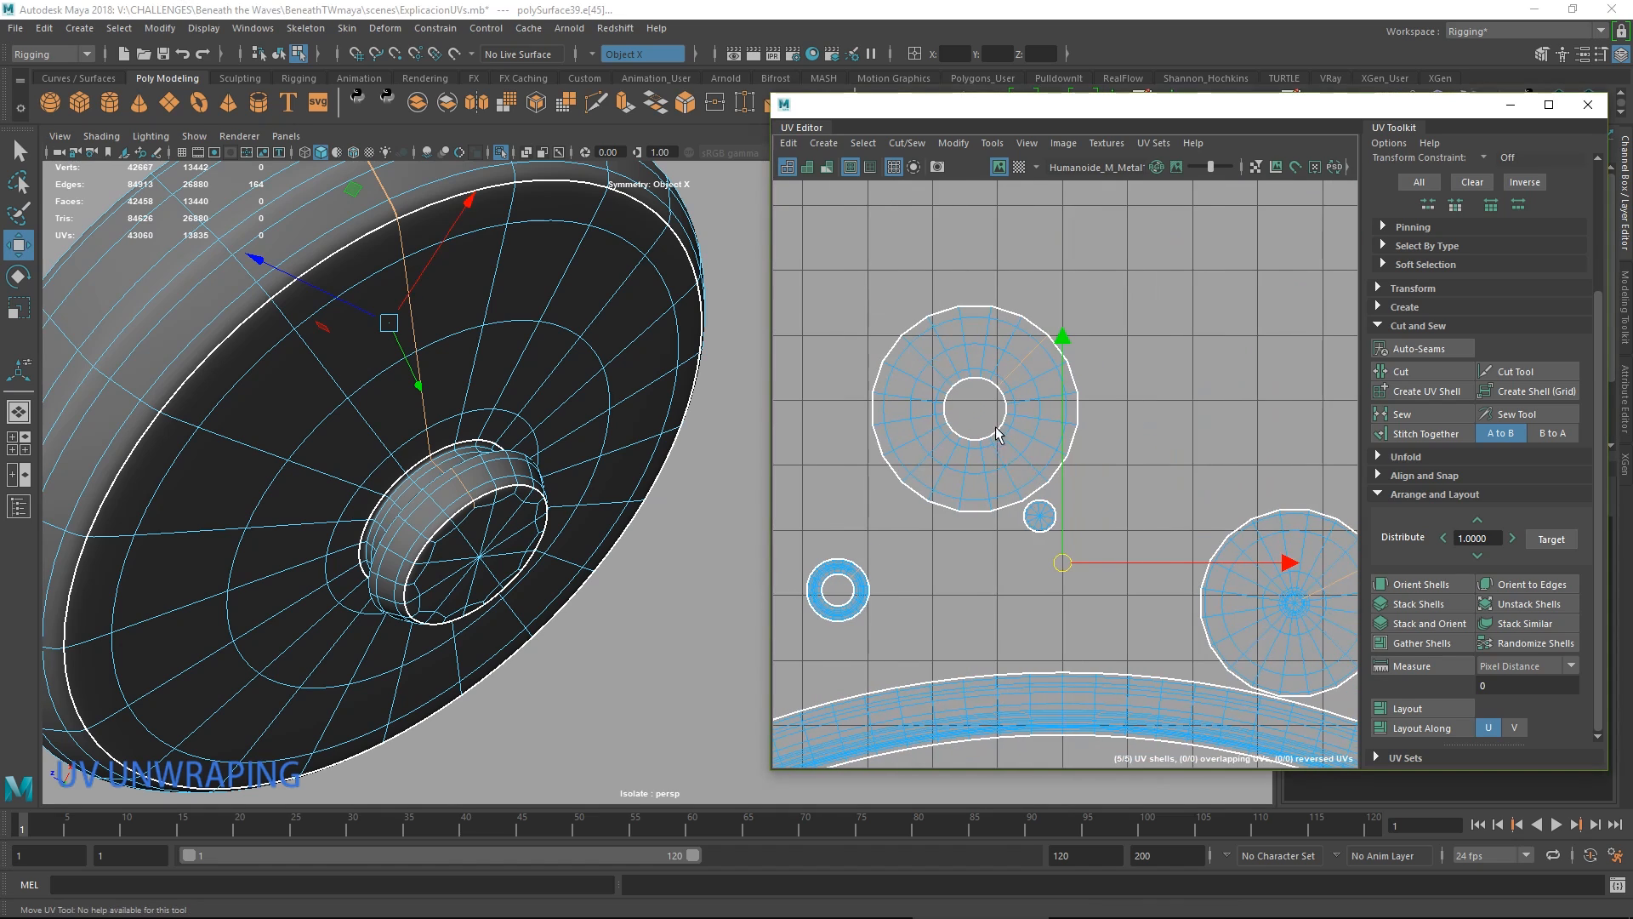
pyautogui.keyDown('alt'); pyautogui.moveTo(1061, 337); pyautogui.dragTo(1020, 355, button='middle'); pyautogui.keyUp('alt')
pyautogui.keyDown('ctrl'); pyautogui.moveTo(934, 273); pyautogui.dragTo(1053, 393); pyautogui.keyUp('ctrl')
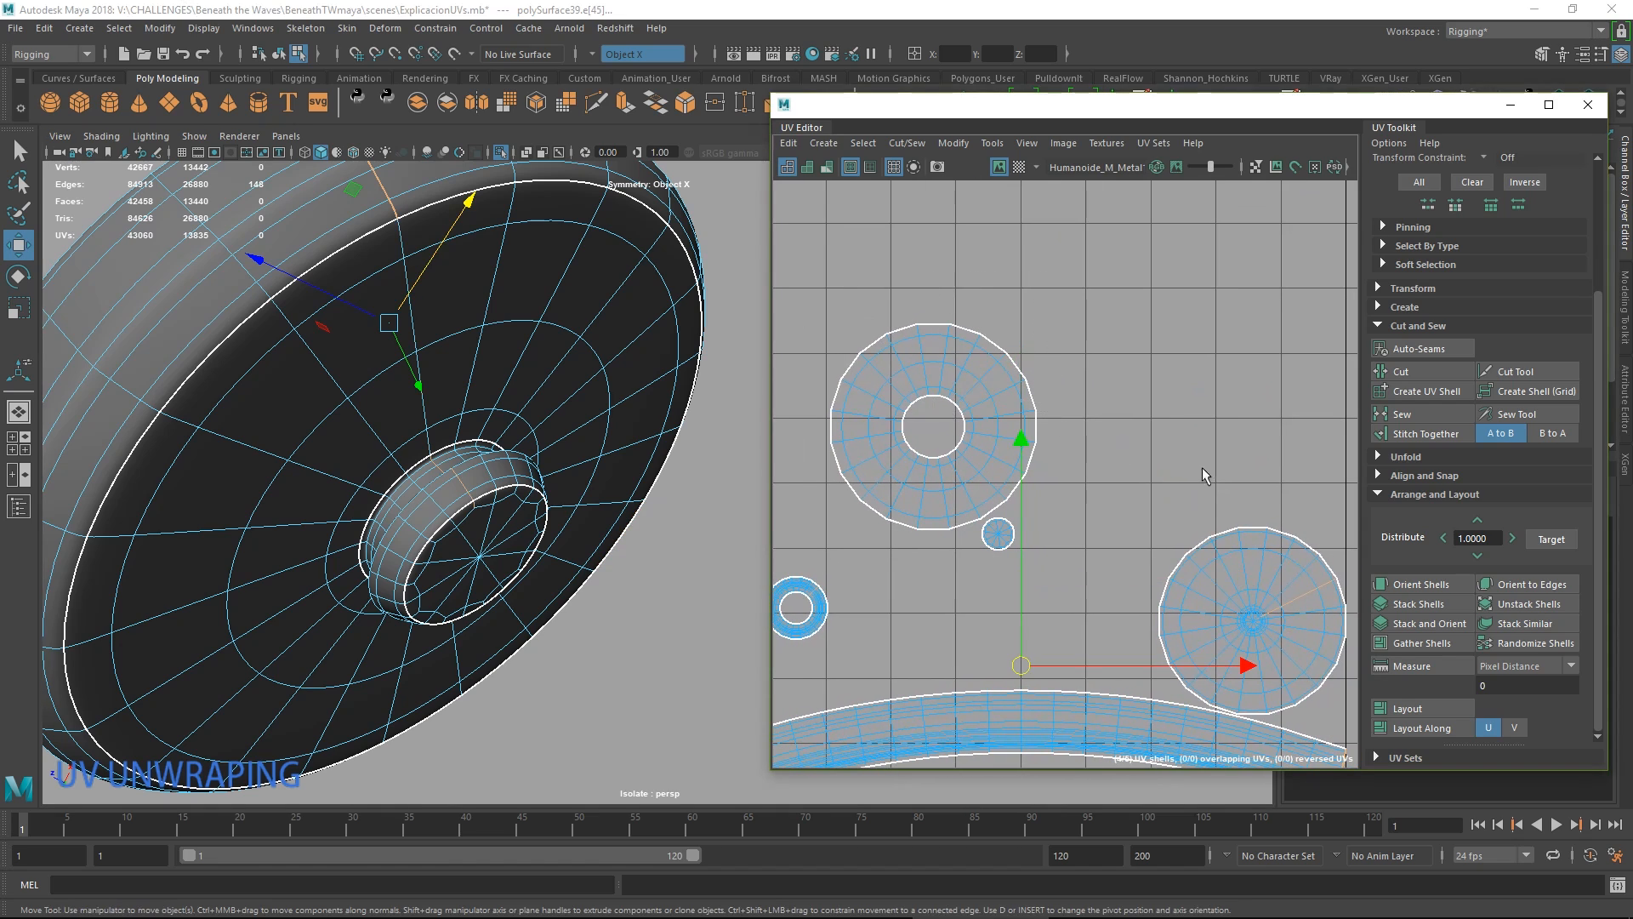
# Exclude the edges on the solid disc's UV shell from the current seam selection.
pyautogui.scroll(4, 1139, 561)
pyautogui.keyDown('alt'); pyautogui.moveTo(1259, 629); pyautogui.dragTo(904, 523, button='middle'); pyautogui.keyUp('alt')
pyautogui.scroll(3, 939, 554)
pyautogui.keyDown('ctrl'); pyautogui.moveTo(927, 428); pyautogui.dragTo(1167, 656); pyautogui.keyUp('ctrl')
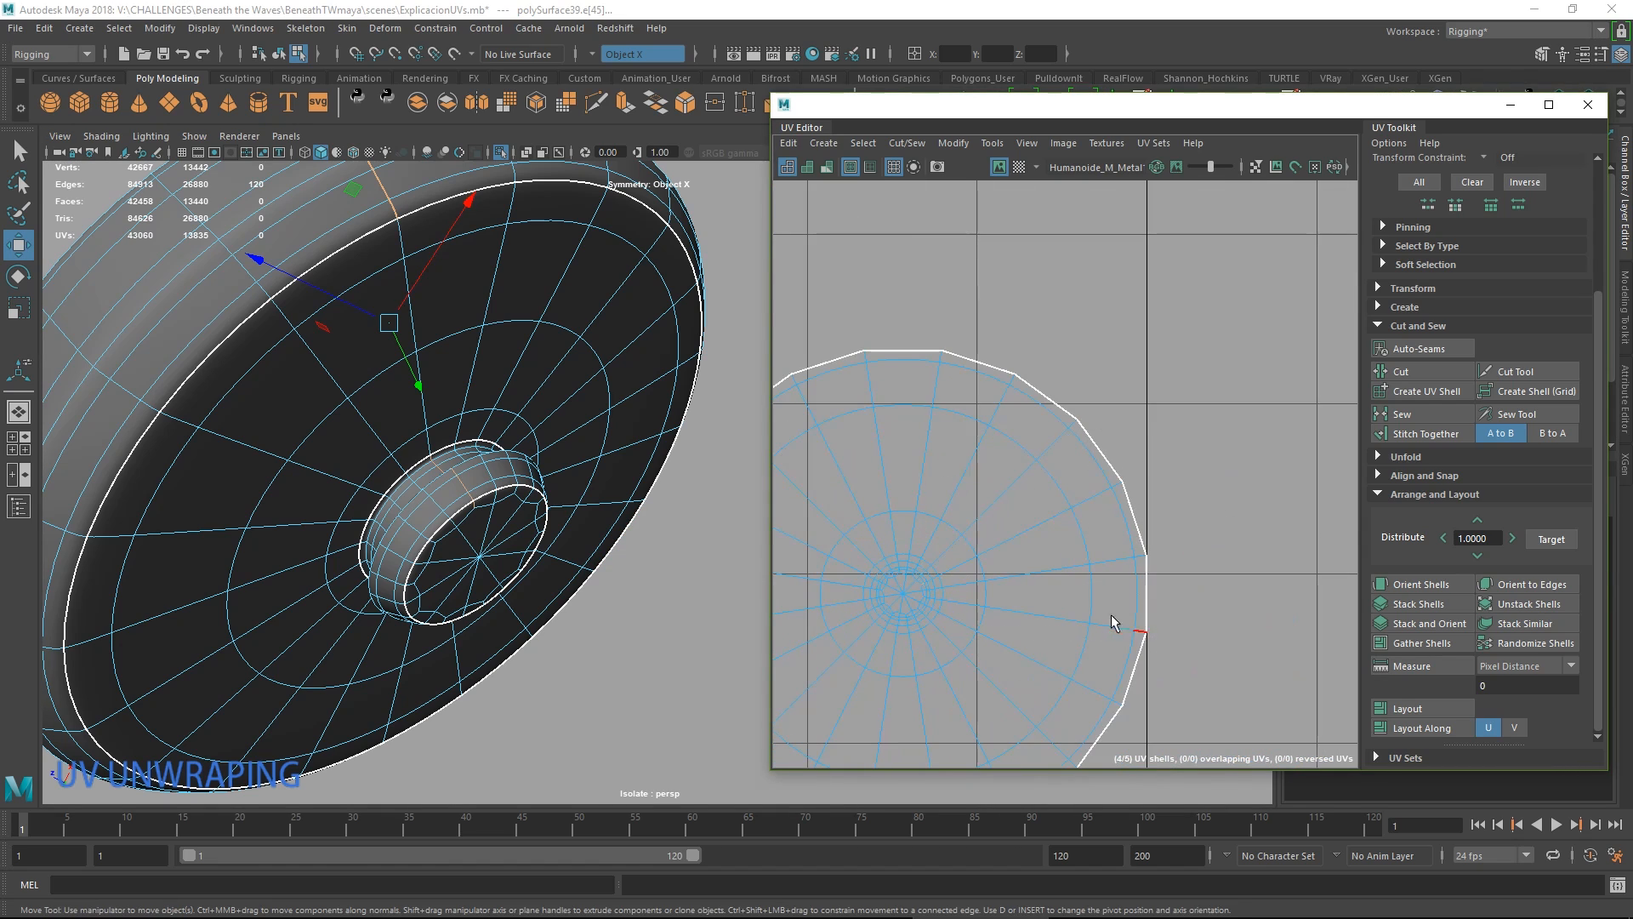
pyautogui.keyDown('alt'); pyautogui.moveTo(425, 540); pyautogui.dragTo(483, 549); pyautogui.keyUp('alt')
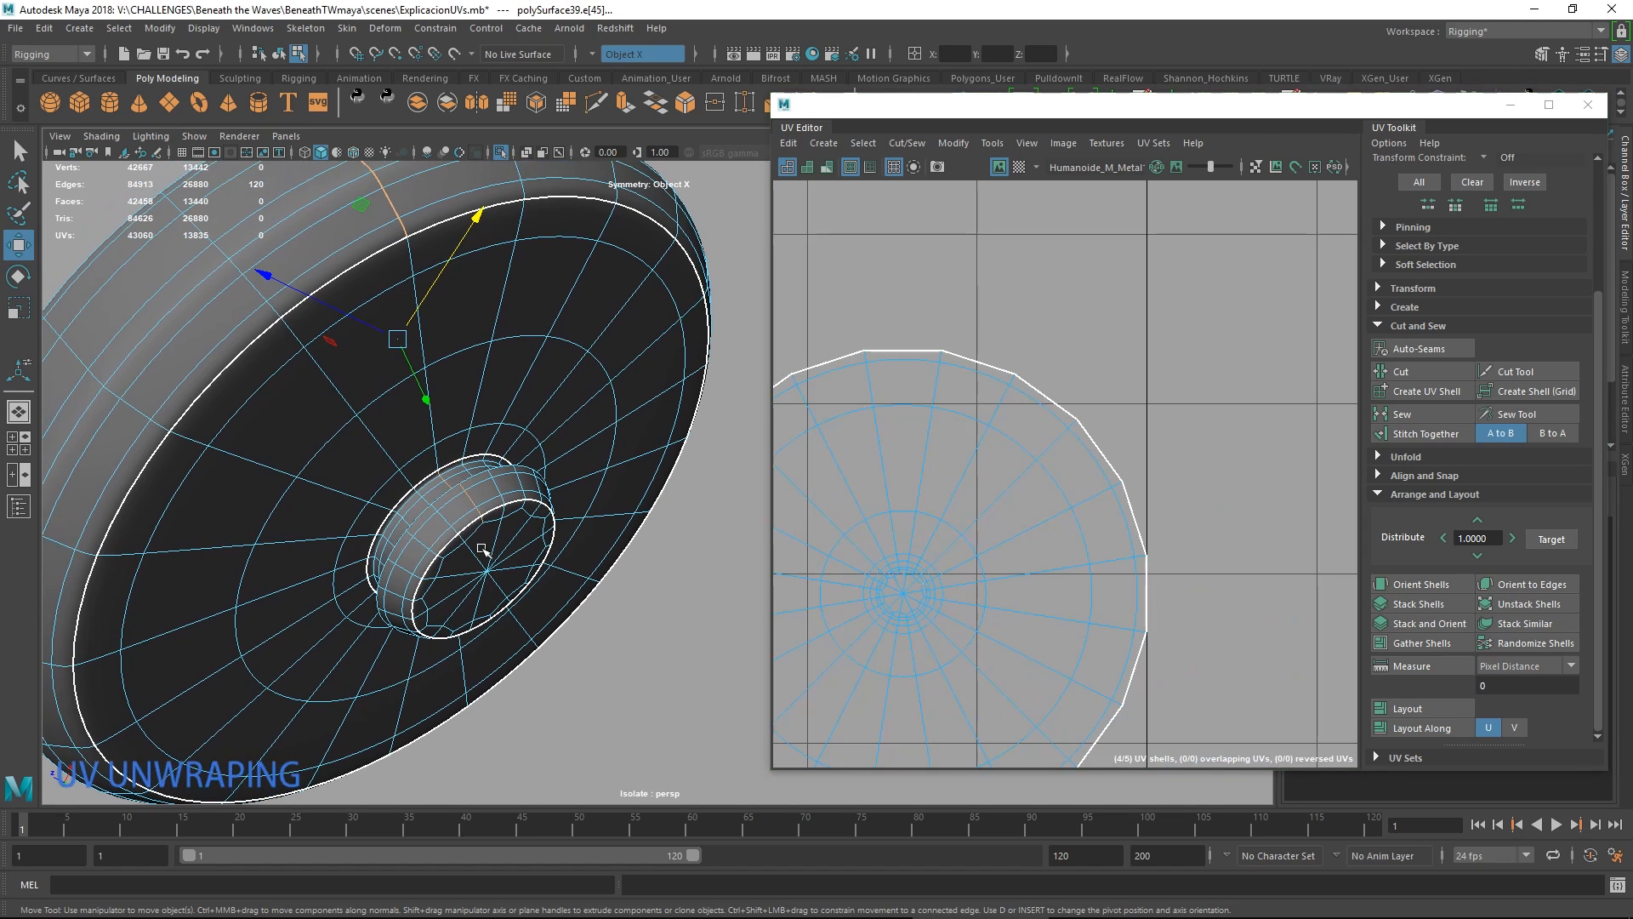
# Try moving the selected seam edges in UV space, and undo the move.
pyautogui.scroll(-3, 902, 465)
pyautogui.keyDown('alt'); pyautogui.moveTo(915, 477); pyautogui.dragTo(1132, 431, button='middle'); pyautogui.keyUp('alt')
pyautogui.keyDown('alt'); pyautogui.moveTo(950, 475); pyautogui.dragTo(1388, 444, button='middle'); pyautogui.keyUp('alt')
pyautogui.scroll(1, 1019, 486)
pyautogui.moveTo(1016, 485)
pyautogui.keyDown('alt'); pyautogui.mouseDown(button='middle')
pyautogui.moveTo(978, 552)
pyautogui.moveTo(1032, 508)
pyautogui.mouseUp(button='middle'); pyautogui.keyUp('alt')
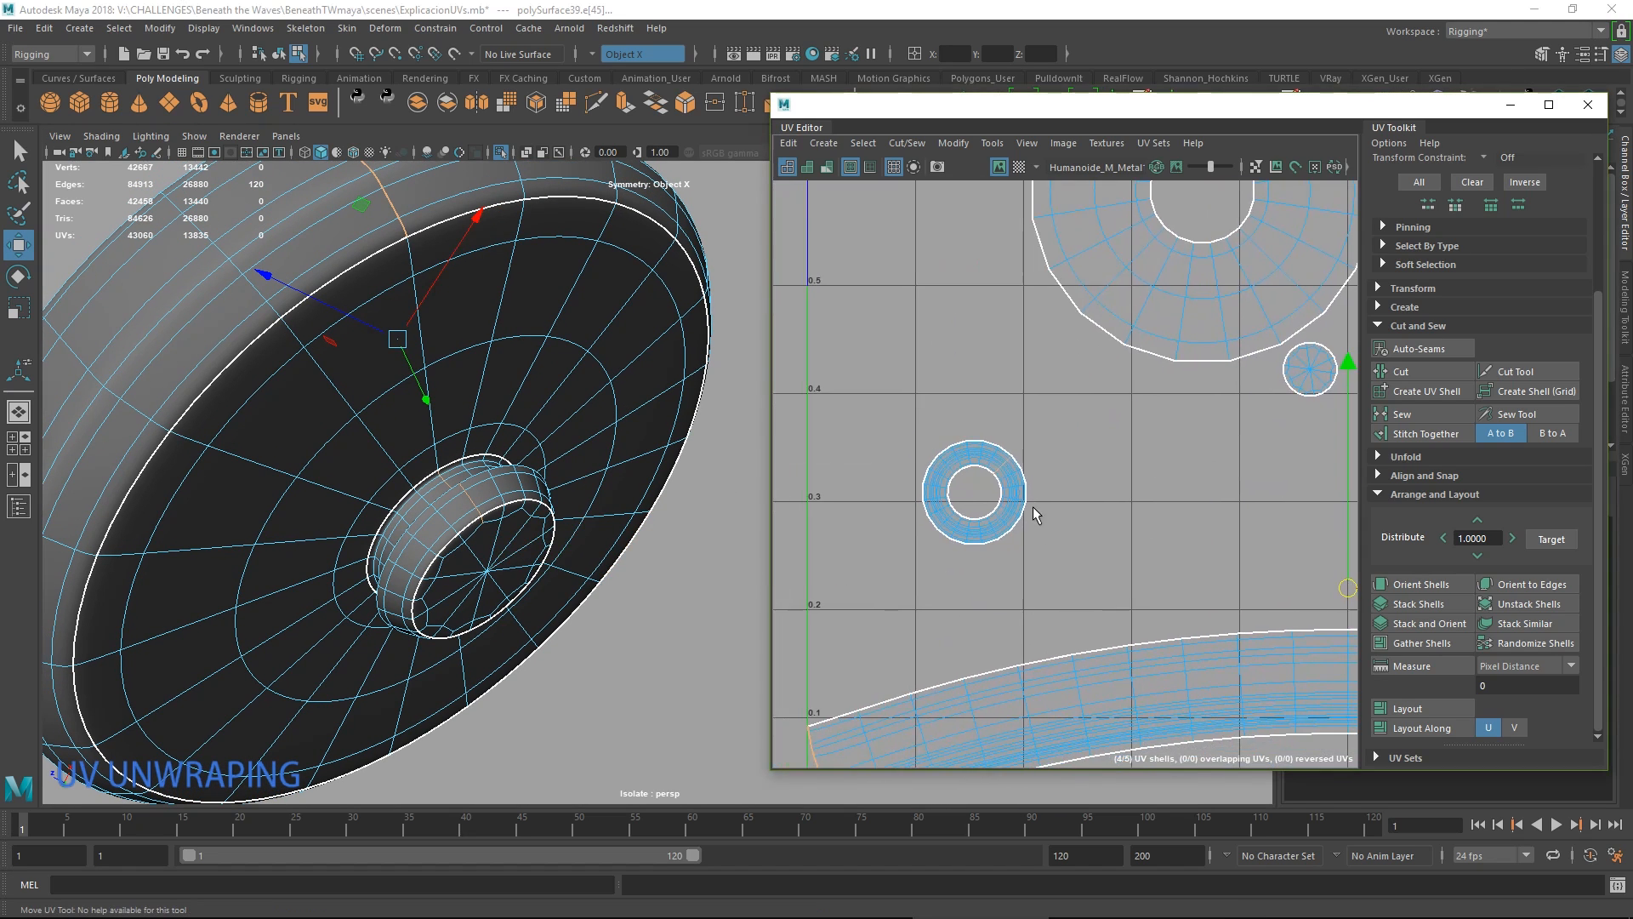
pyautogui.scroll(3, 1032, 507)
pyautogui.scroll(-3, 1054, 441)
pyautogui.keyDown('alt'); pyautogui.moveTo(1054, 451); pyautogui.dragTo(1007, 542, button='middle'); pyautogui.keyUp('alt')
pyautogui.scroll(-5, 1008, 540)
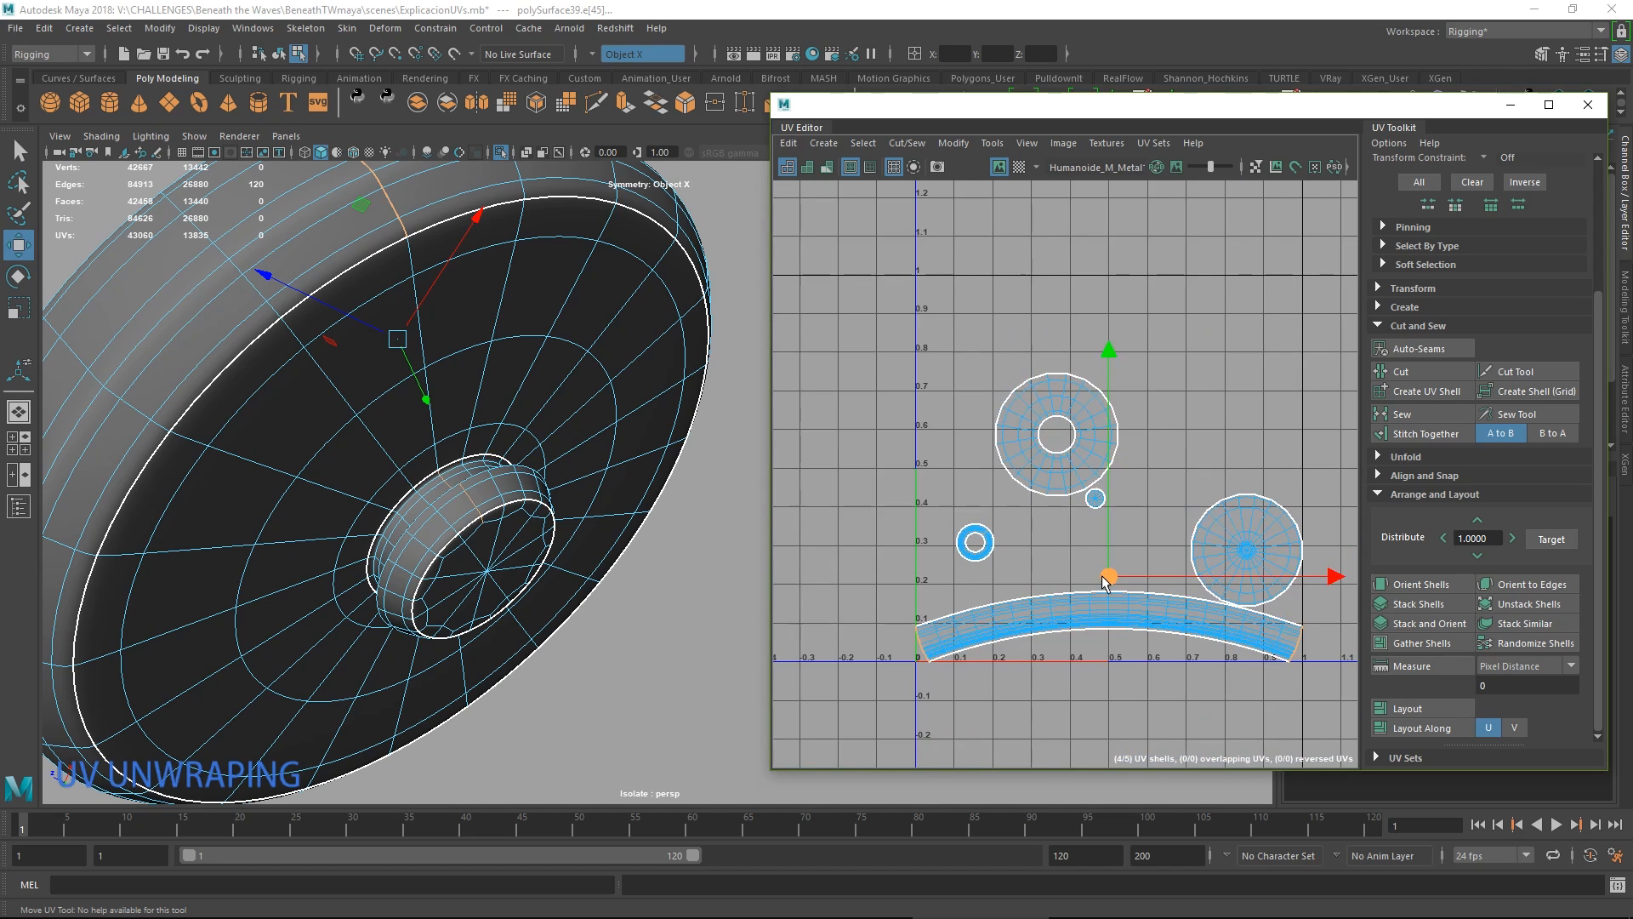
pyautogui.moveTo(1109, 576); pyautogui.dragTo(1126, 500)
pyautogui.hotkey('ctrl', 'z')
pyautogui.keyDown('alt'); pyautogui.moveTo(1096, 497); pyautogui.dragTo(1042, 397, button='middle'); pyautogui.keyUp('alt')
# Reselect the crosswise edge loop through the knob's side wall, excluding the edges on the holed disc shell.
pyautogui.doubleClick(1095, 560)
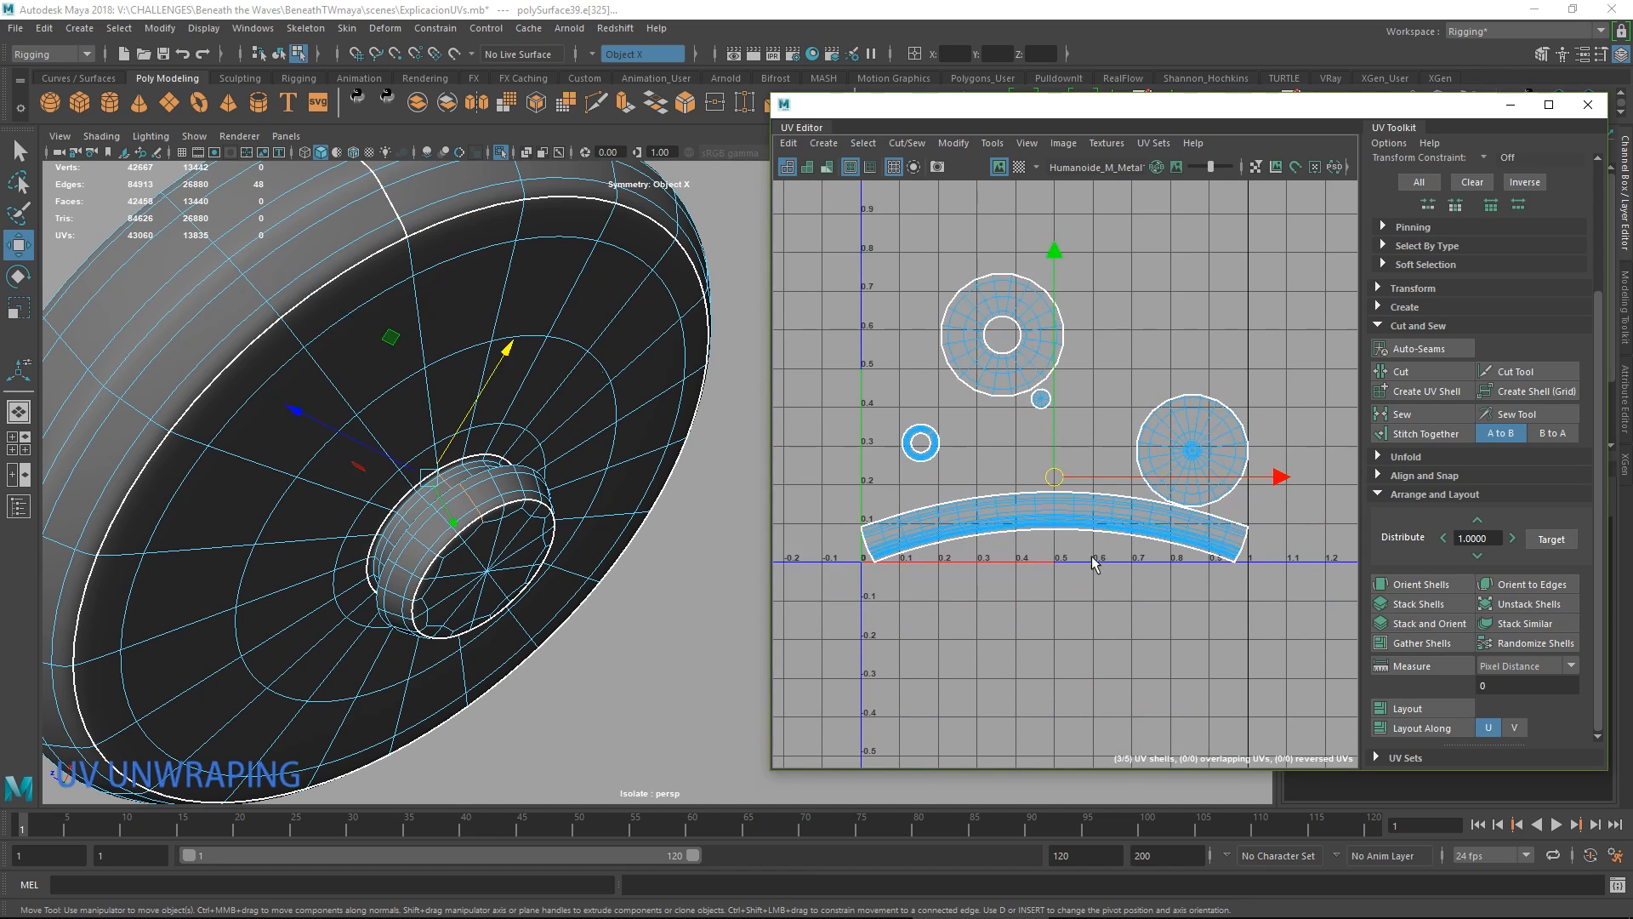
pyautogui.scroll(5, 1077, 469)
pyautogui.keyDown('alt'); pyautogui.moveTo(1075, 468); pyautogui.dragTo(1110, 553, button='middle'); pyautogui.keyUp('alt')
pyautogui.moveTo(1073, 568); pyautogui.dragTo(1092, 520)
pyautogui.hotkey('ctrl', 'z')
pyautogui.keyDown('ctrl'); pyautogui.moveTo(1017, 387); pyautogui.dragTo(1153, 509); pyautogui.keyUp('ctrl')
# Try shifting the remaining selected edges to test which shells they cross, and undo every shift.
pyautogui.keyDown('alt'); pyautogui.moveTo(923, 525); pyautogui.dragTo(957, 524, button='middle'); pyautogui.keyUp('alt')
pyautogui.scroll(3, 1120, 544)
pyautogui.scroll(-4, 970, 526)
pyautogui.moveTo(1048, 510)
pyautogui.mouseDown()
pyautogui.moveTo(1019, 548)
pyautogui.moveTo(1060, 476)
pyautogui.moveTo(1052, 500)
pyautogui.moveTo(1044, 481)
pyautogui.mouseUp()
pyautogui.hotkey('ctrl', 'z')
pyautogui.scroll(-4, 1066, 513)
pyautogui.hotkey('ctrl', 'z')
pyautogui.scroll(6, 1036, 513)
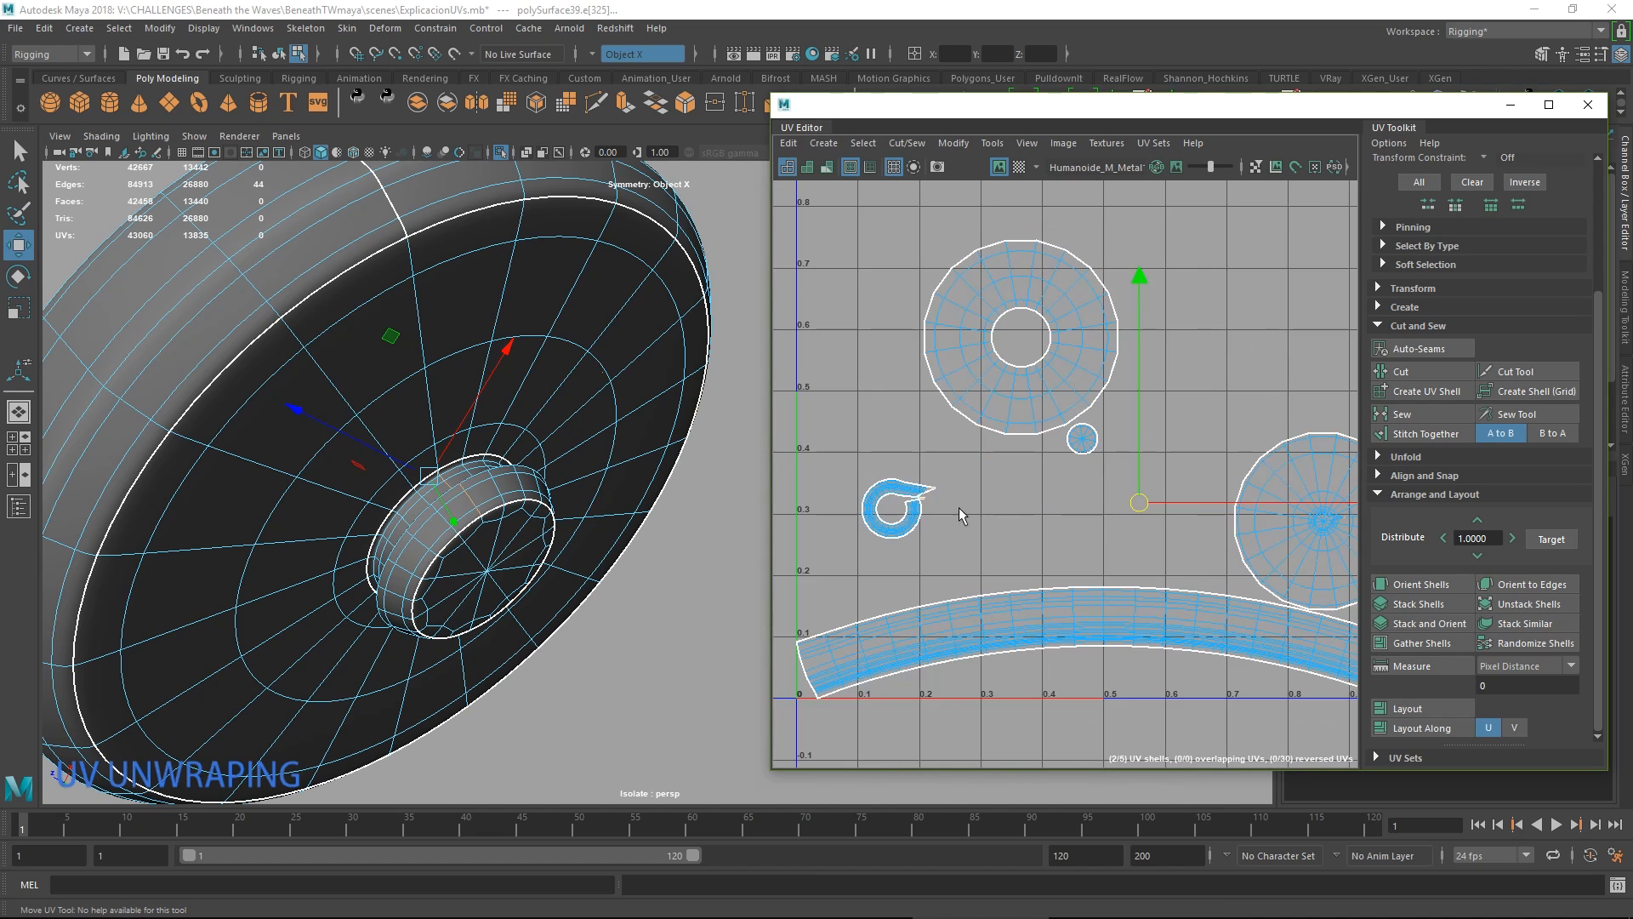
pyautogui.hotkey('ctrl', 'z')
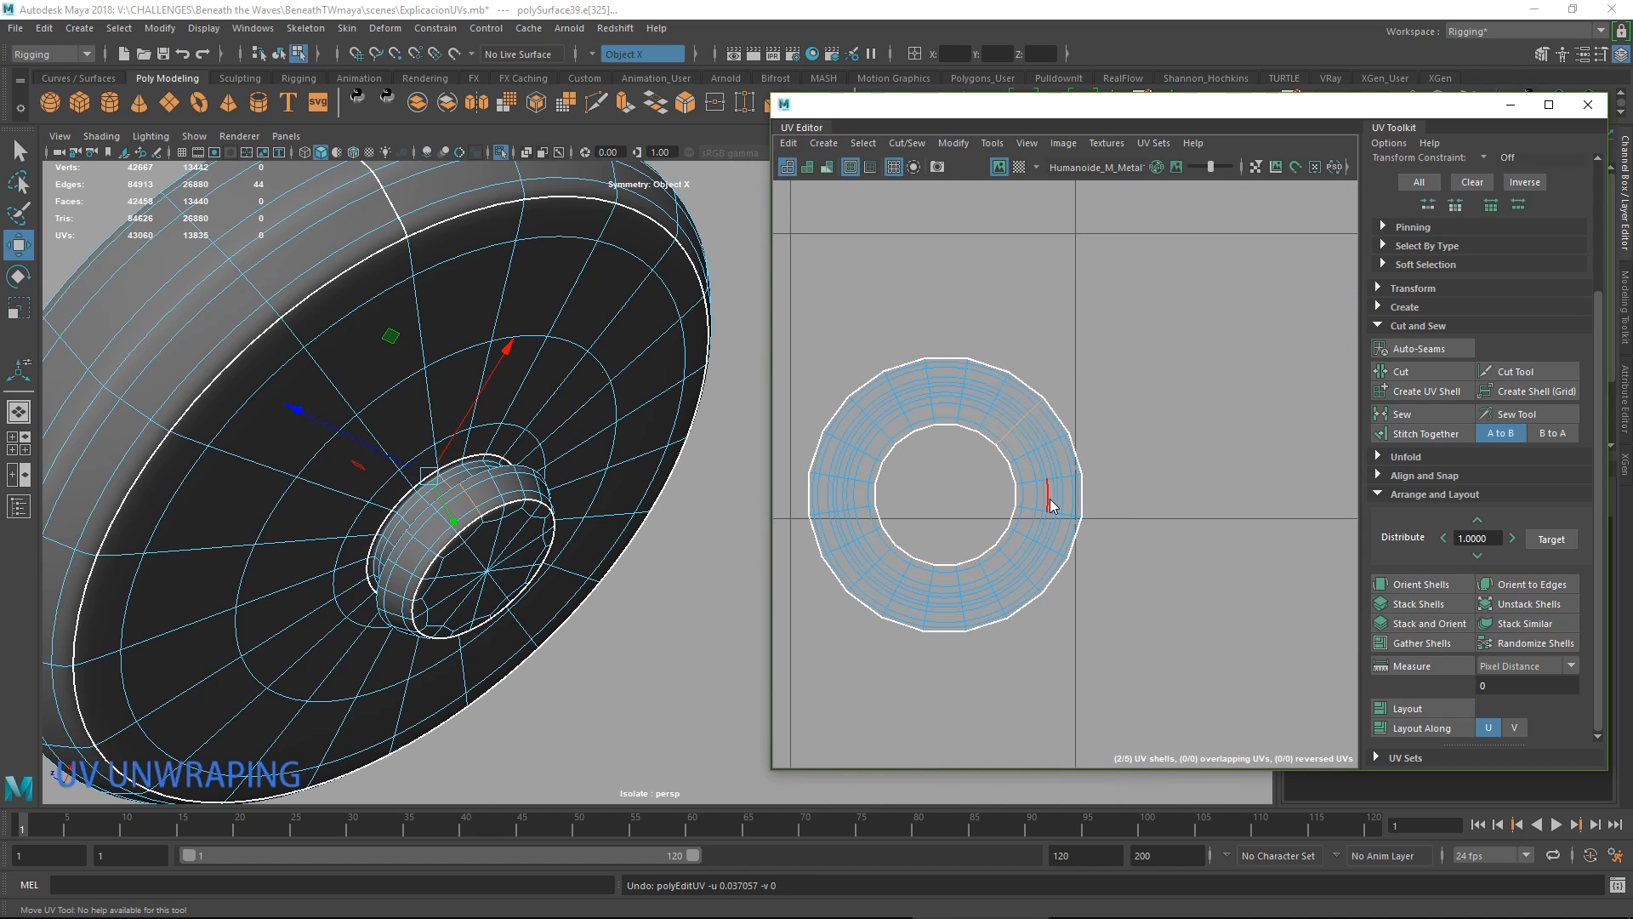
# Cut the knob's side-wall ring along the selected edges and unfold the ring, holed disc and cap UV shells.
pyautogui.keyDown('shift'); pyautogui.moveTo(1050, 499); pyautogui.dragTo(982, 528, button='right'); pyautogui.keyUp('shift')
pyautogui.rightClick(1040, 459)
pyautogui.moveTo(1045, 459); pyautogui.dragTo(1098, 460, button='right')
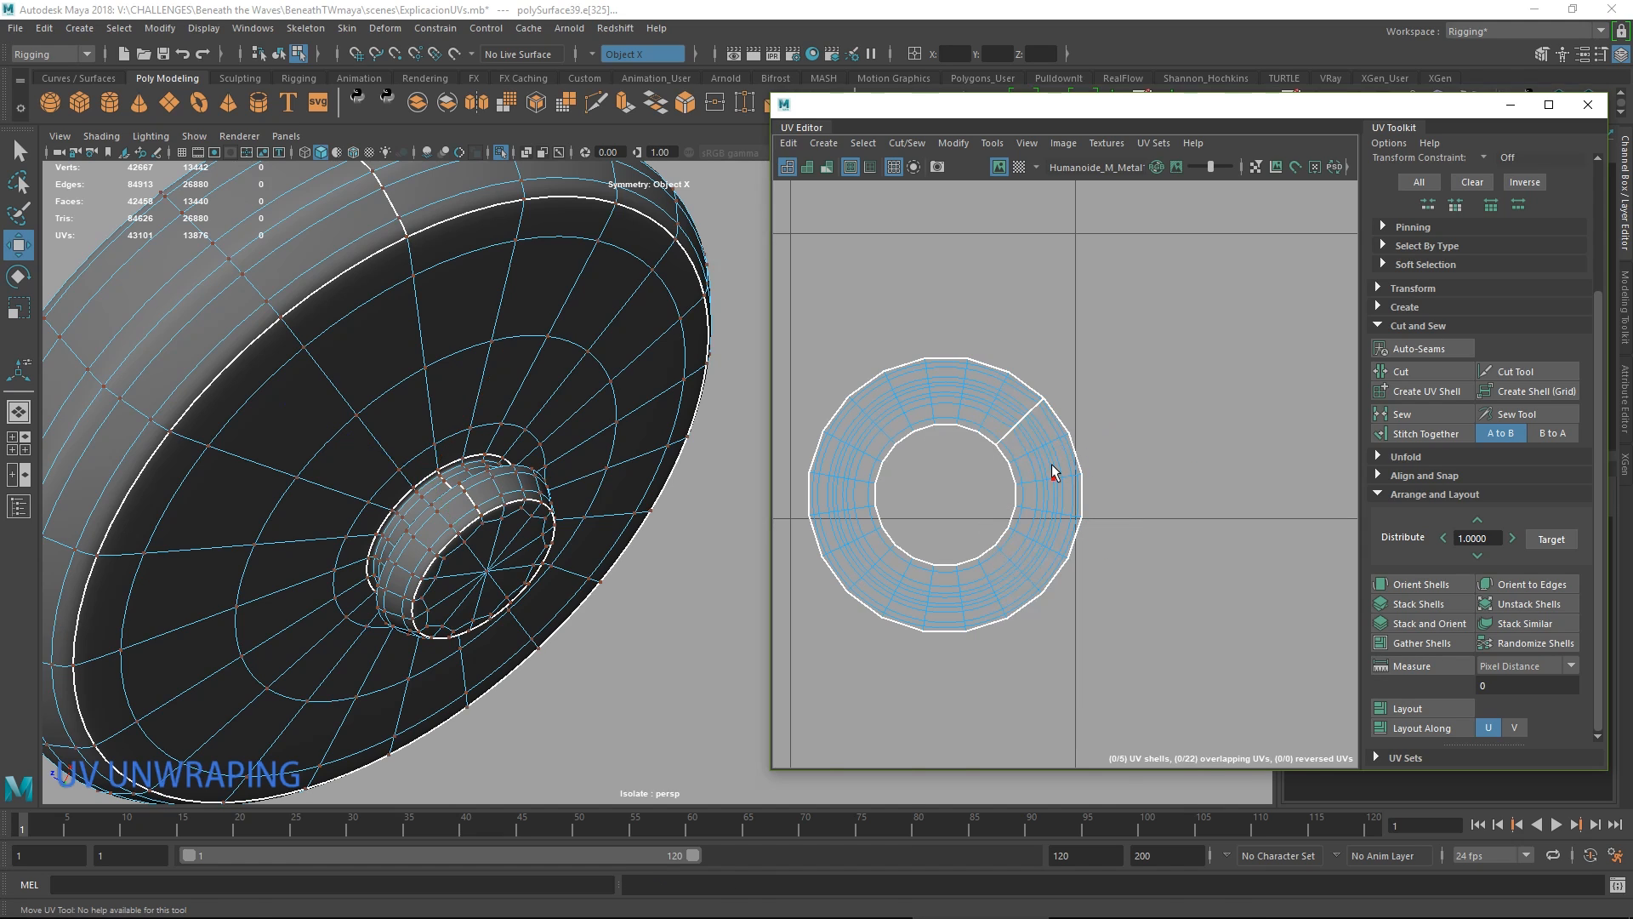
pyautogui.doubleClick(1052, 467)
pyautogui.scroll(-9, 1058, 470)
pyautogui.keyDown('alt'); pyautogui.moveTo(1113, 448); pyautogui.dragTo(1033, 508, button='middle'); pyautogui.keyUp('alt')
pyautogui.keyDown('shift'); pyautogui.doubleClick(1076, 474); pyautogui.keyUp('shift')
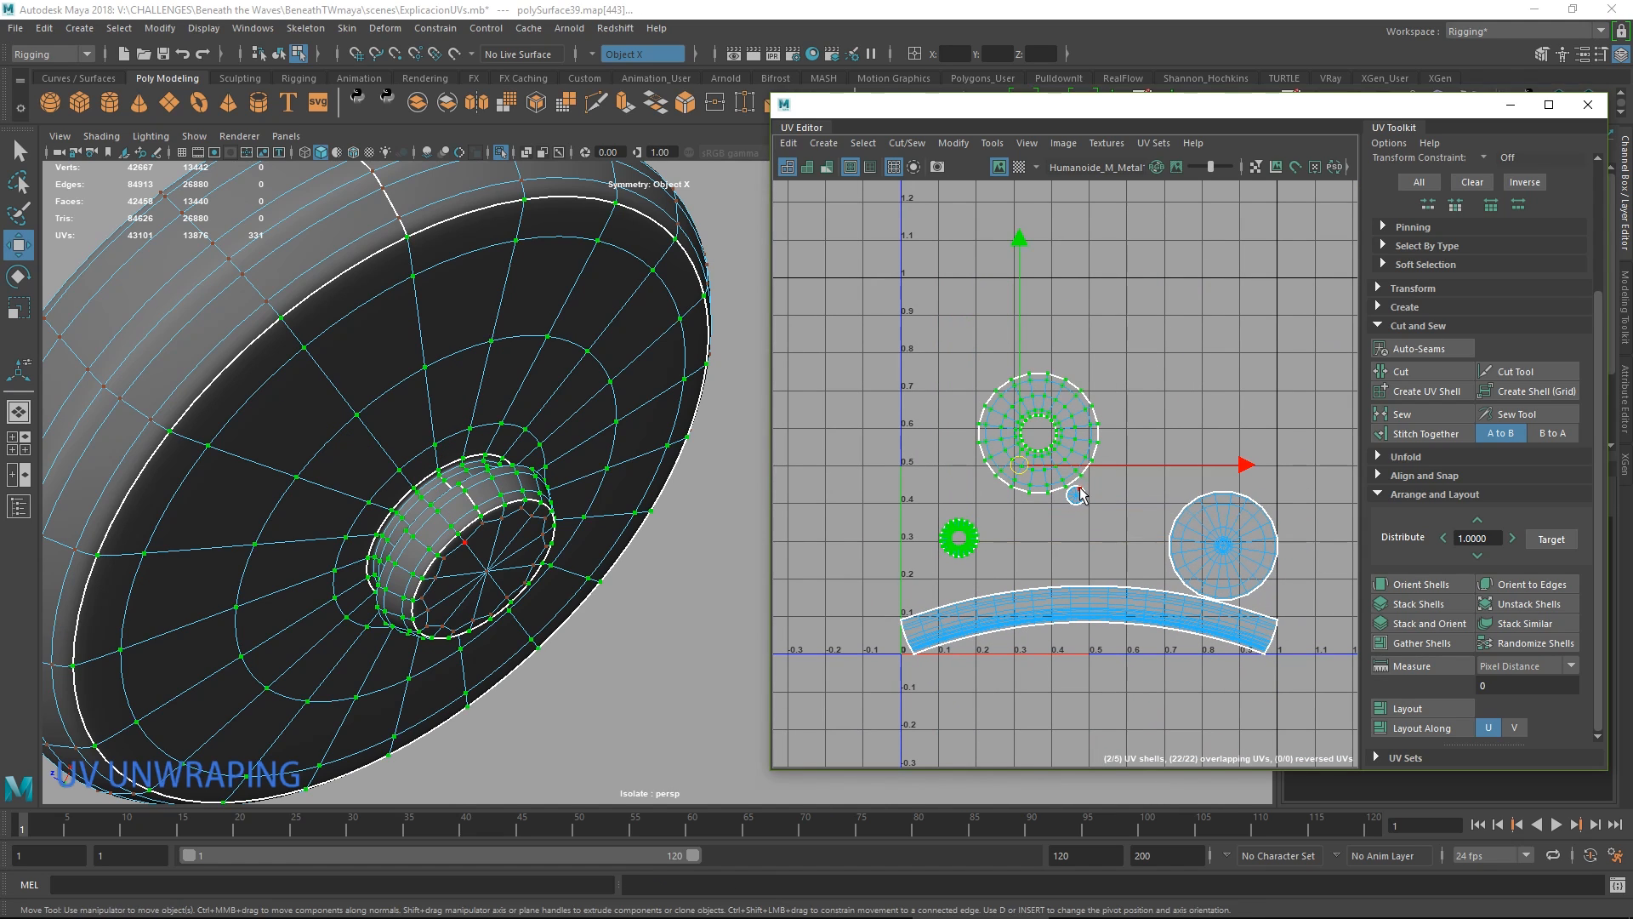
pyautogui.scroll(3, 1026, 549)
pyautogui.keyDown('shift'); pyautogui.moveTo(1009, 441); pyautogui.dragTo(816, 453, button='right'); pyautogui.keyUp('shift')
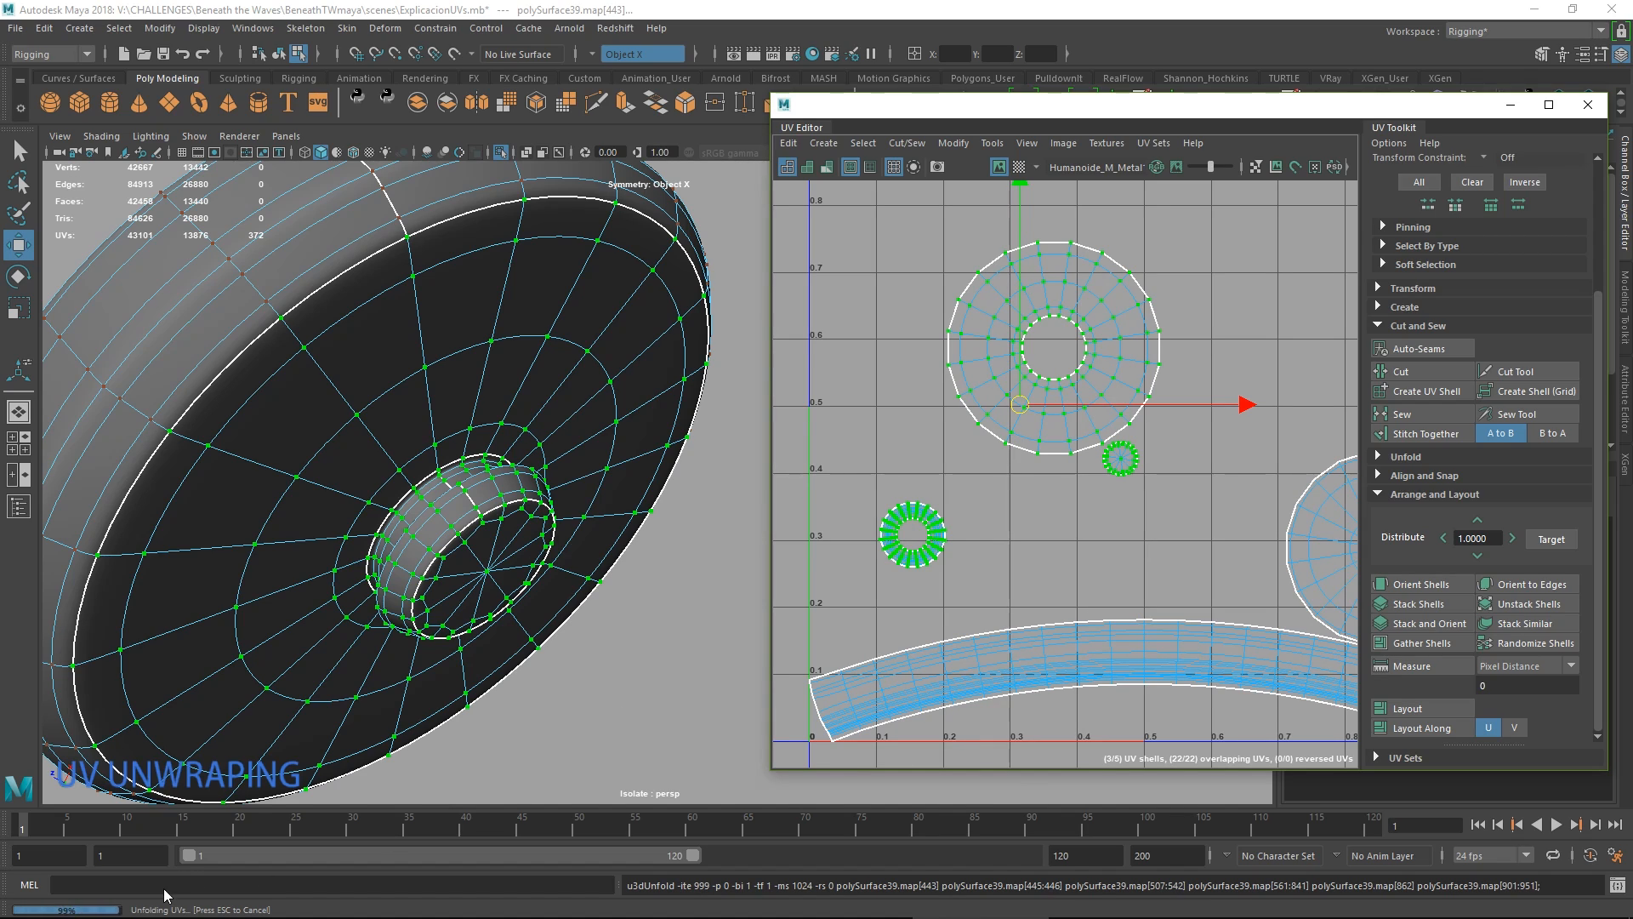
pyautogui.click(1076, 578)
# Return the gauge casing to object mode and display the checker map on it.
pyautogui.scroll(-3, 1069, 545)
pyautogui.keyDown('alt'); pyautogui.moveTo(1096, 494); pyautogui.dragTo(931, 525, button='middle'); pyautogui.keyUp('alt')
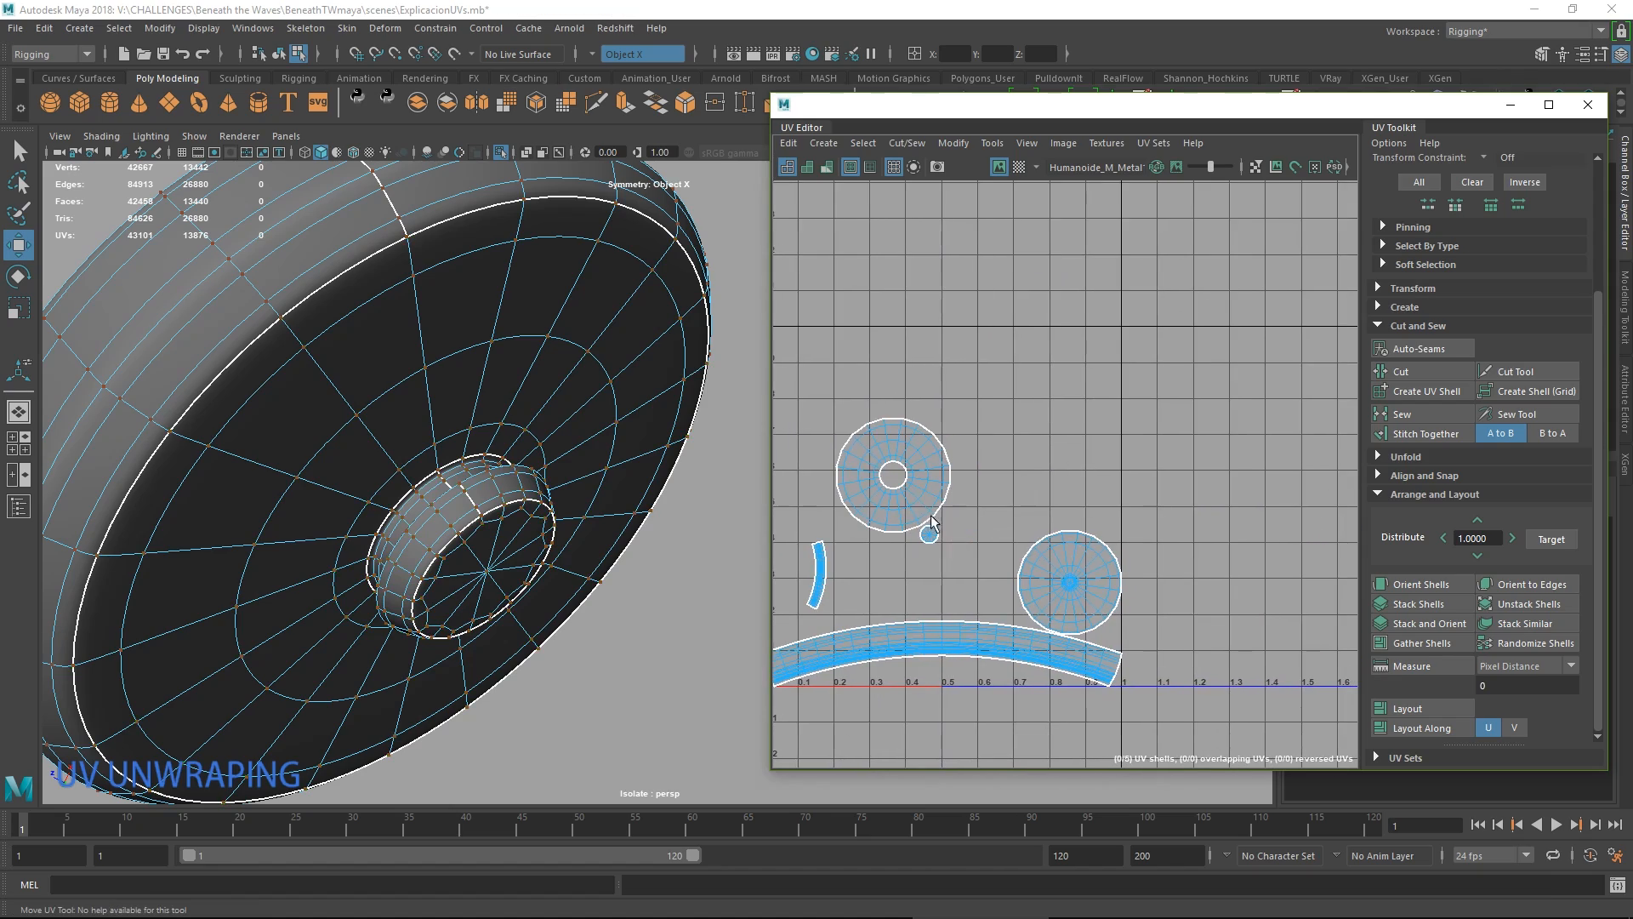
pyautogui.keyDown('alt'); pyautogui.moveTo(988, 459); pyautogui.dragTo(1177, 420, button='middle'); pyautogui.keyUp('alt')
pyautogui.moveTo(377, 475); pyautogui.dragTo(465, 387, button='right')
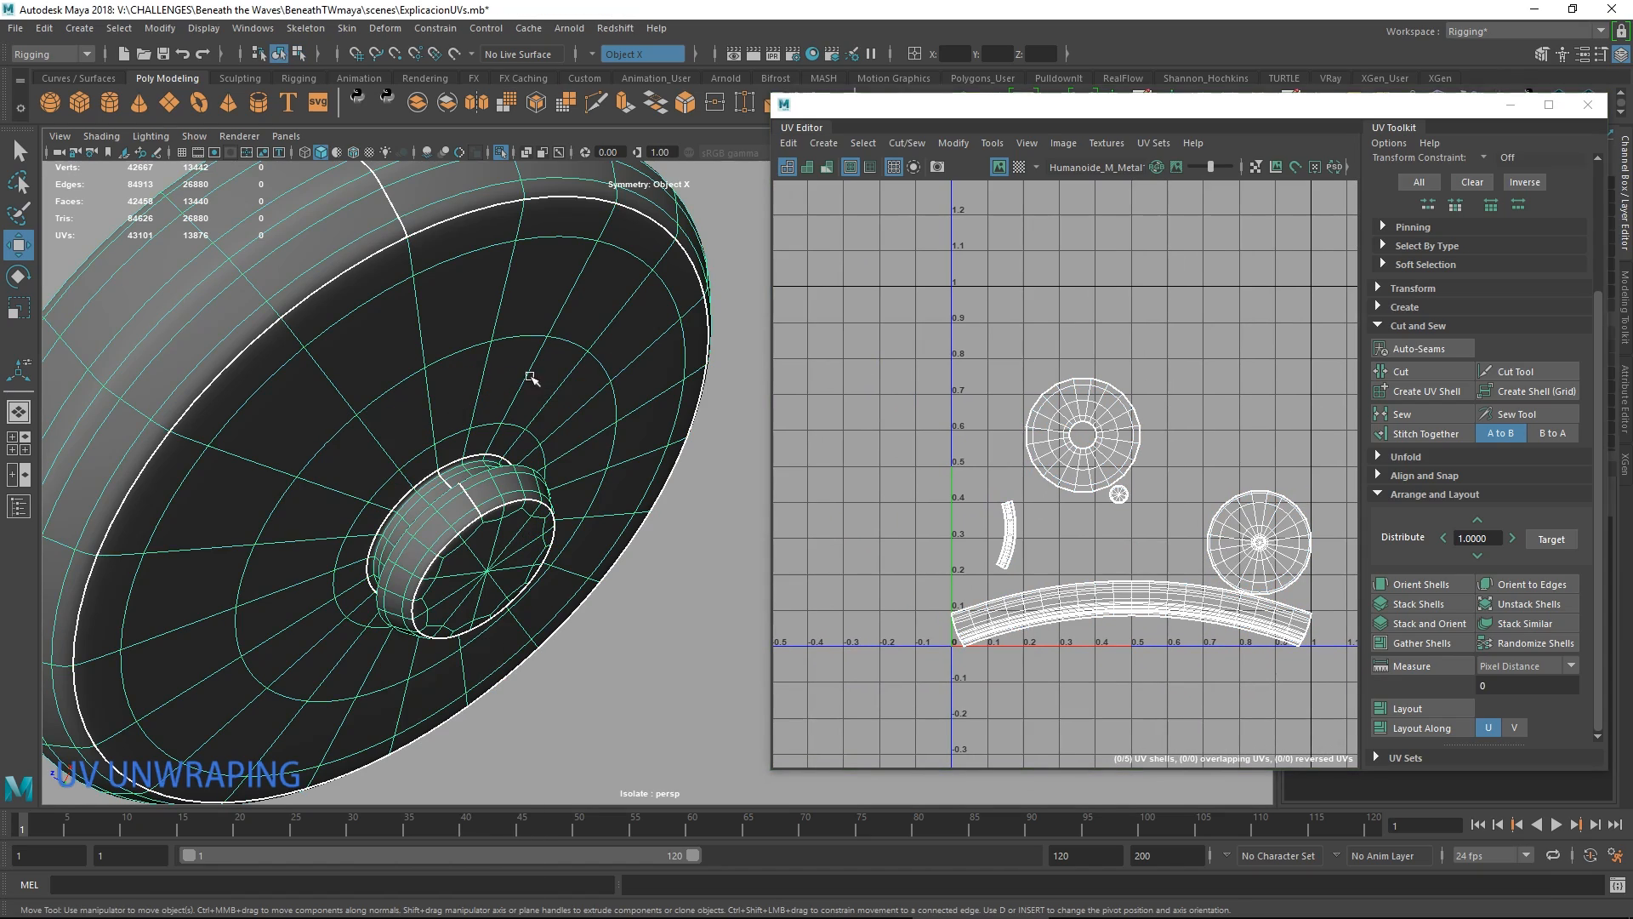
pyautogui.keyDown('alt'); pyautogui.moveTo(596, 374); pyautogui.dragTo(517, 390); pyautogui.keyUp('alt')
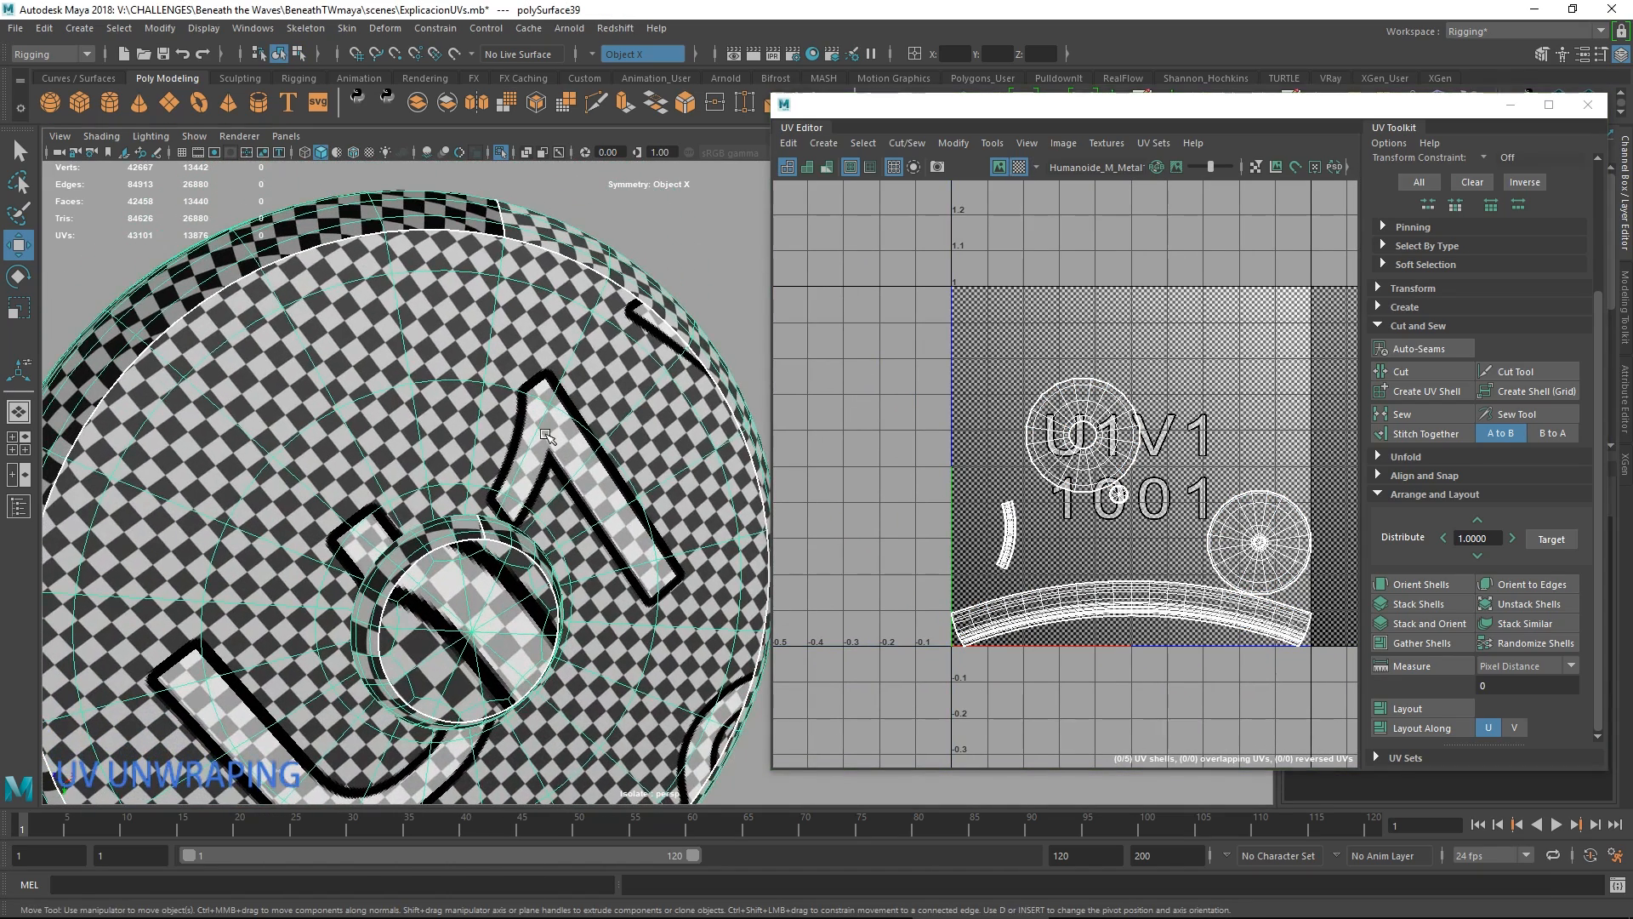
pyautogui.scroll(-4, 540, 431)
pyautogui.keyDown('alt'); pyautogui.moveTo(559, 523); pyautogui.dragTo(543, 492, button='middle'); pyautogui.keyUp('alt')
pyautogui.keyDown('alt'); pyautogui.moveTo(647, 293); pyautogui.dragTo(572, 469); pyautogui.keyUp('alt')
# Exit the gauge casing's isolated view to show the surrounding metal parts.
pyautogui.scroll(-5, 575, 425)
pyautogui.scroll(6, 586, 412)
pyautogui.click(497, 151)
pyautogui.scroll(-6, 510, 425)
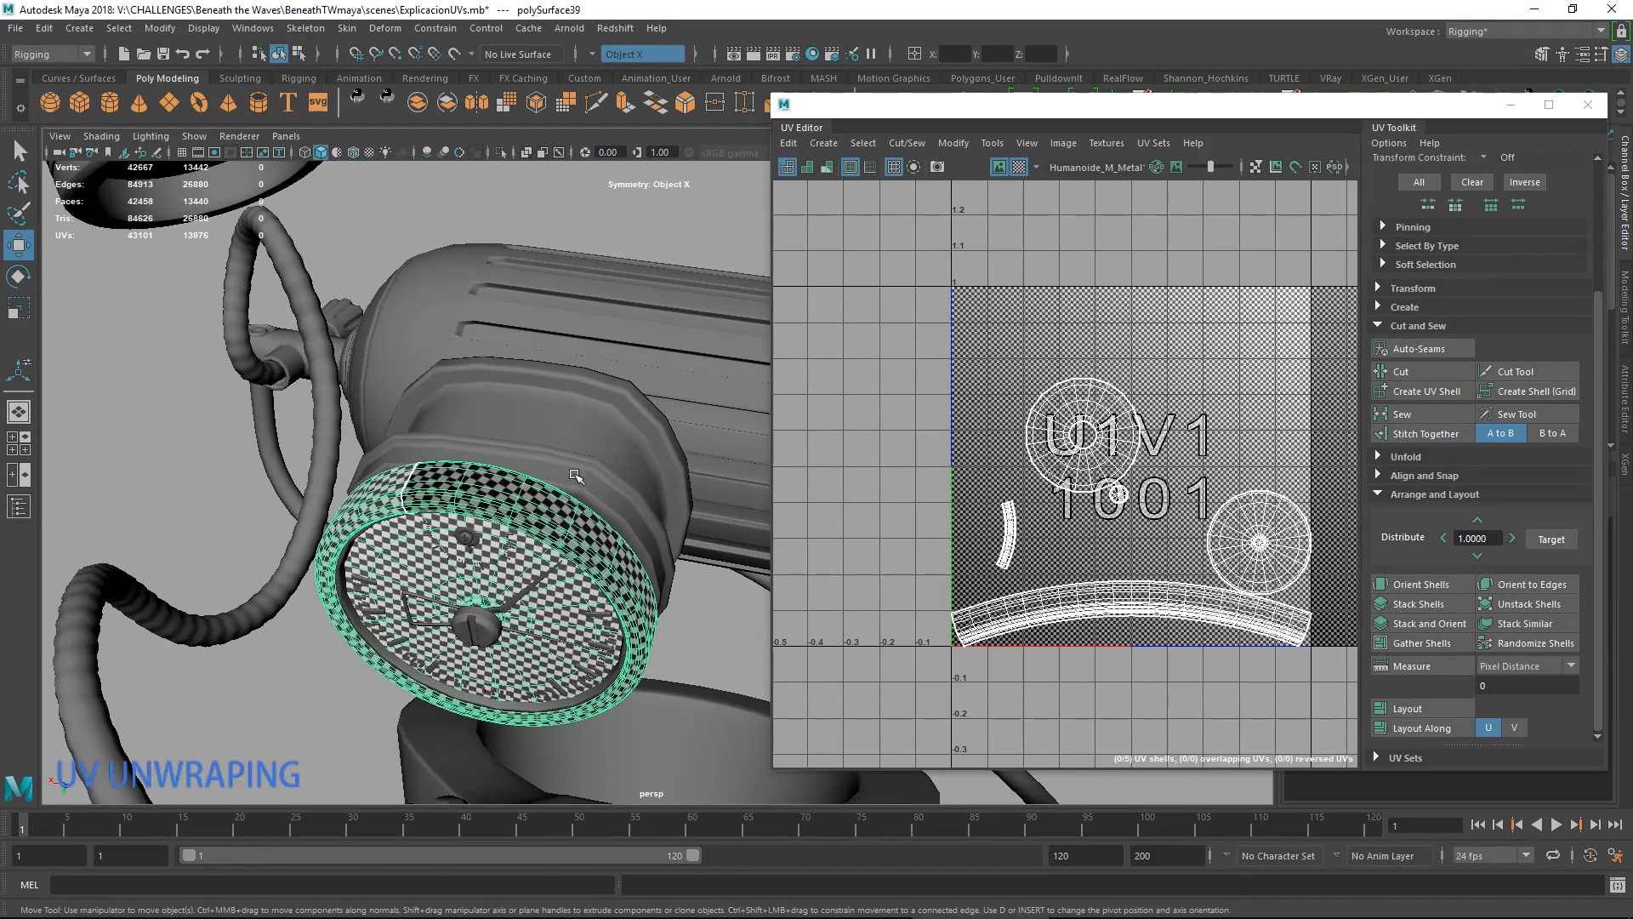
# Select the flanged housing behind the gauge casing and turn off the checker map display.
pyautogui.moveTo(547, 494); pyautogui.dragTo(621, 420, button='right')
pyautogui.scroll(-5, 617, 481)
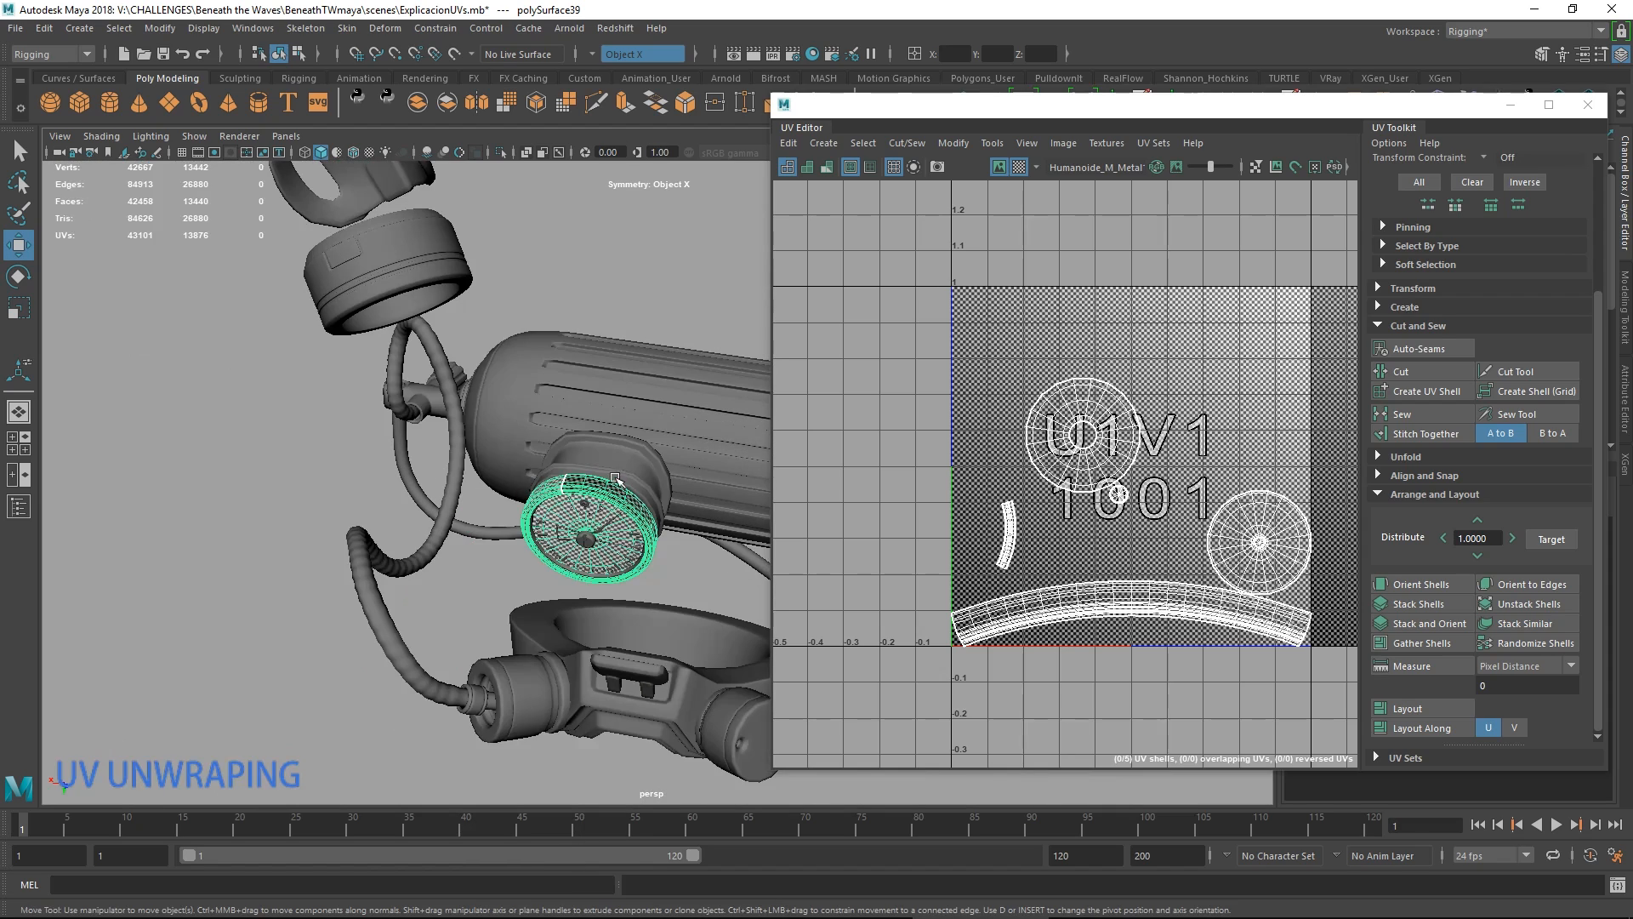
pyautogui.scroll(3, 573, 514)
pyautogui.click(562, 516)
pyautogui.scroll(10, 561, 516)
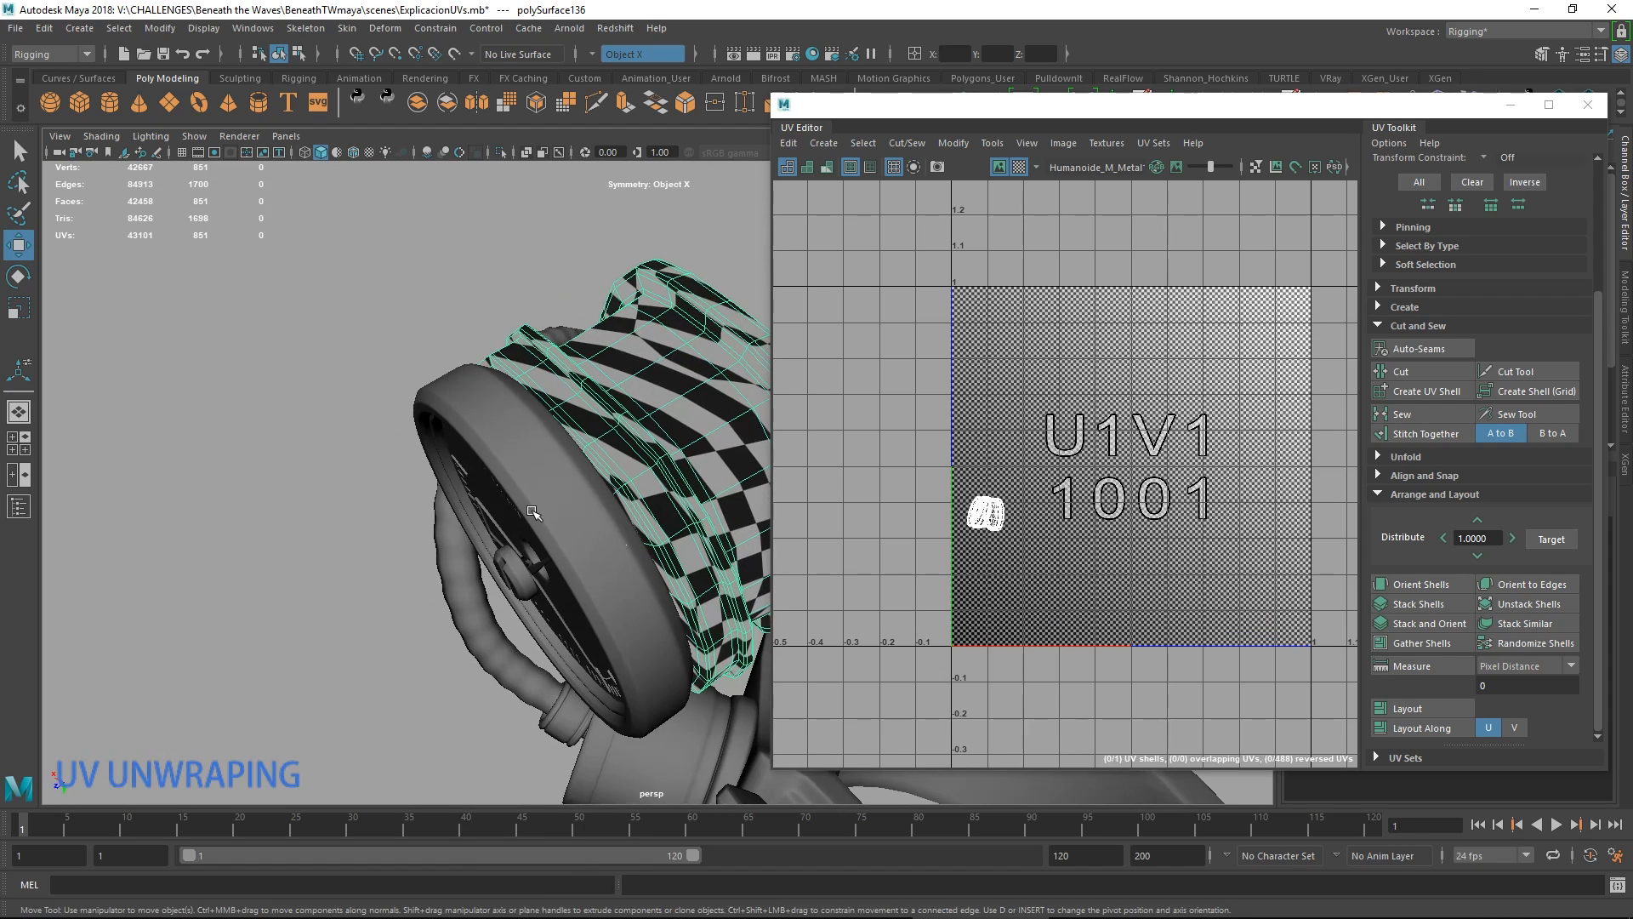
pyautogui.keyDown('alt'); pyautogui.moveTo(460, 488); pyautogui.dragTo(512, 490); pyautogui.keyUp('alt')
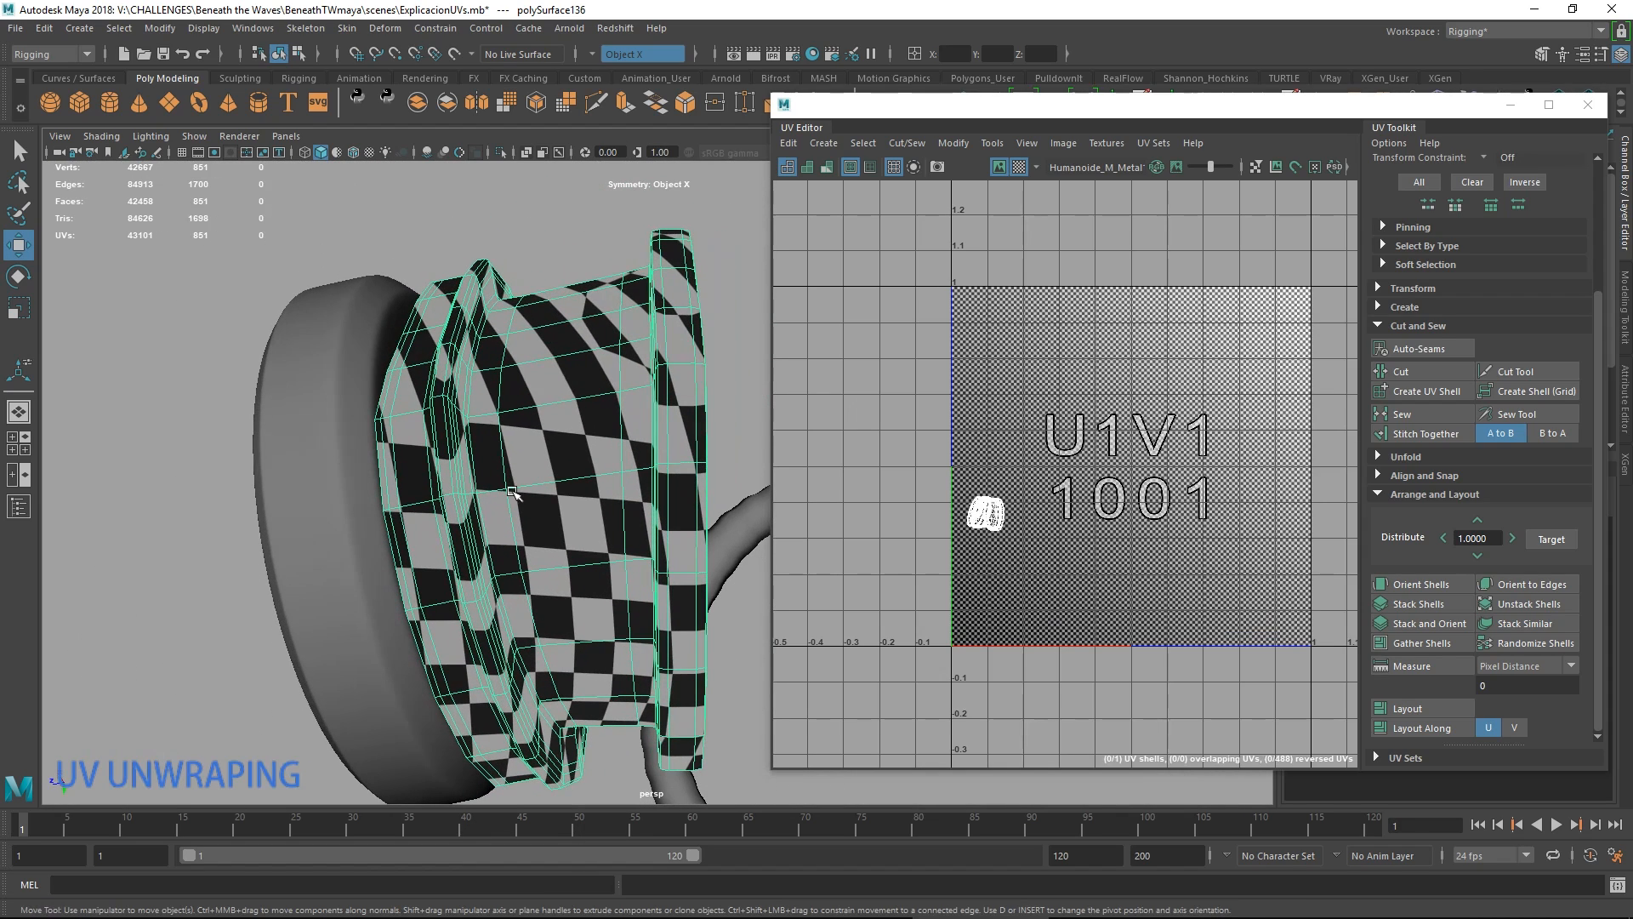
pyautogui.press('5')
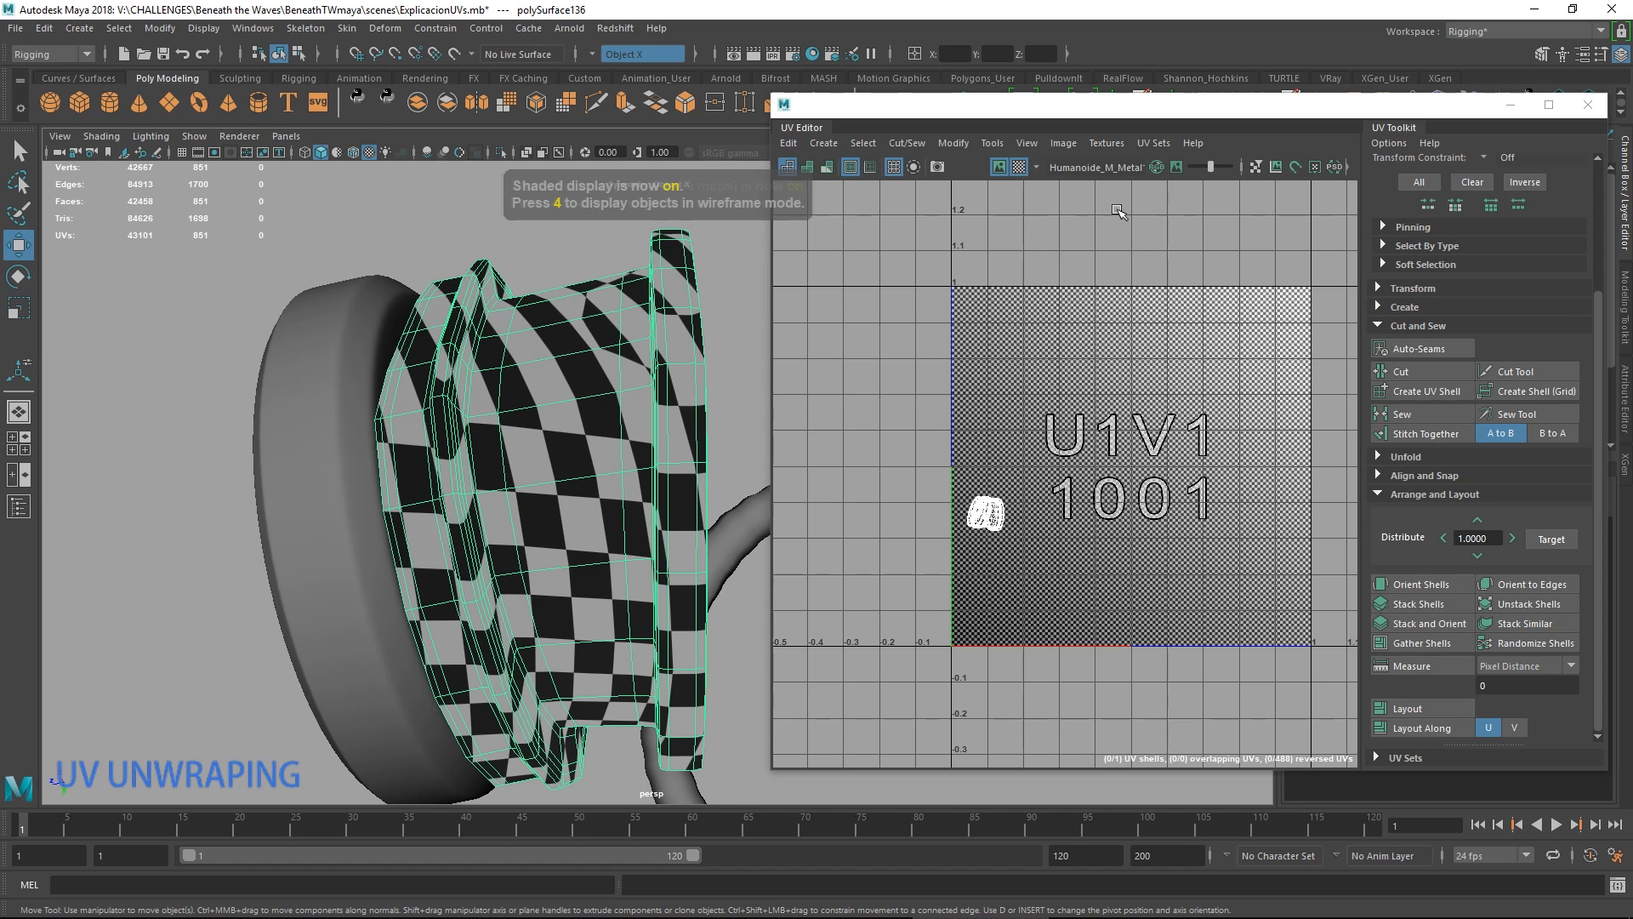
pyautogui.click(1019, 167)
pyautogui.keyDown('alt'); pyautogui.moveTo(426, 477); pyautogui.dragTo(463, 457); pyautogui.keyUp('alt')
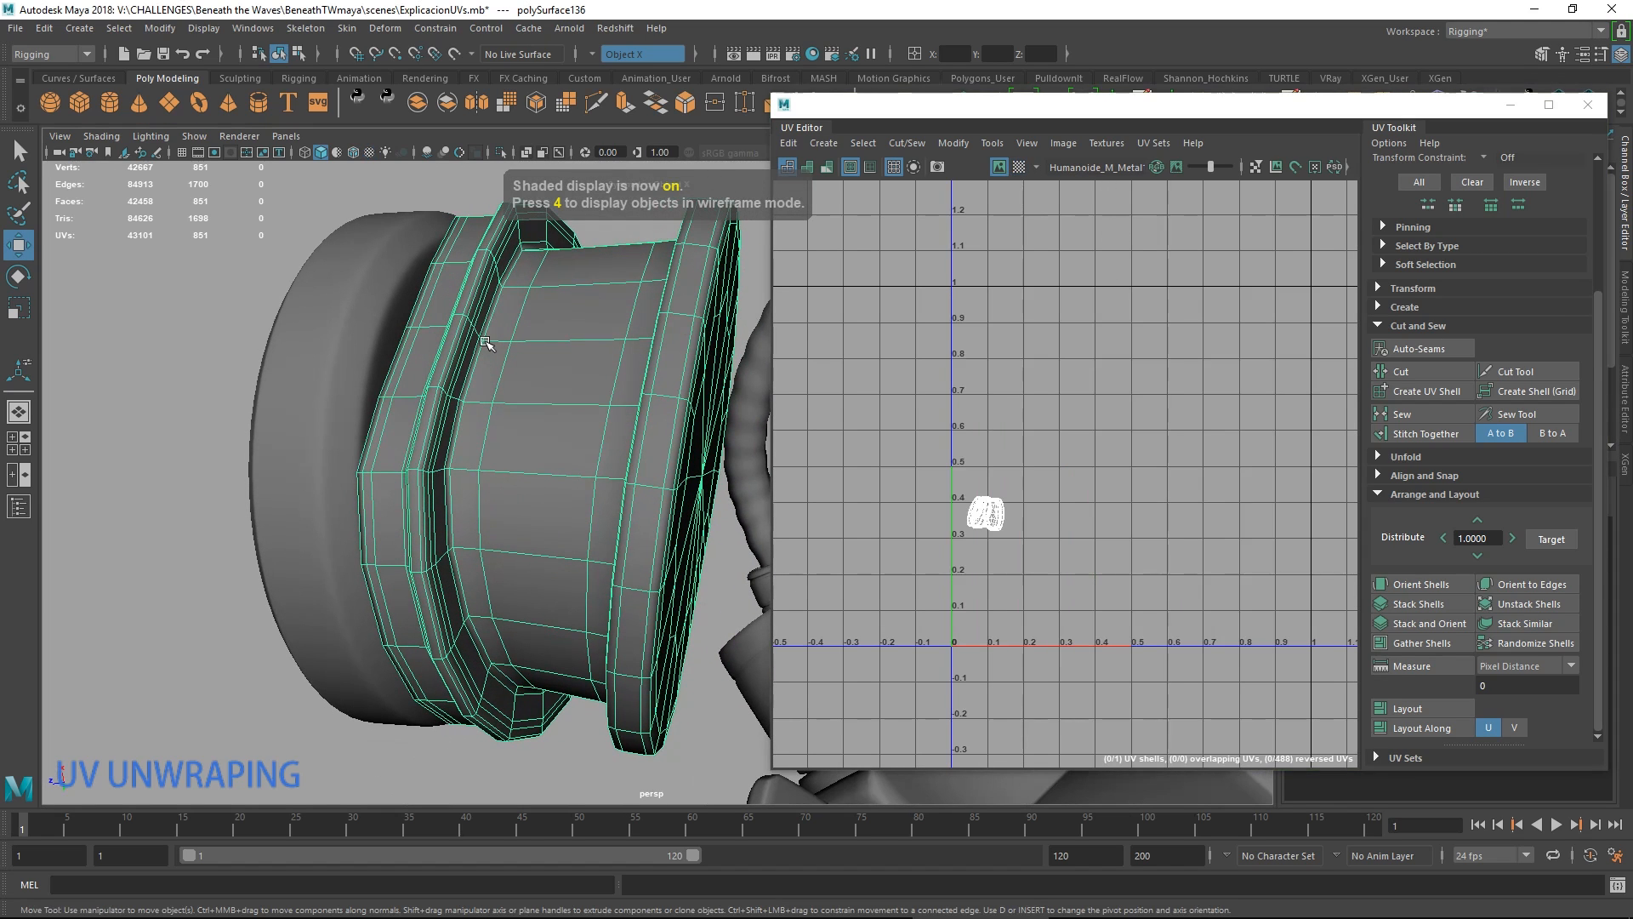
# Select the edge loops around the housing's flanges and neck as seam candidates.
pyautogui.moveTo(467, 423); pyautogui.dragTo(467, 361, button='right')
pyautogui.doubleClick(471, 364)
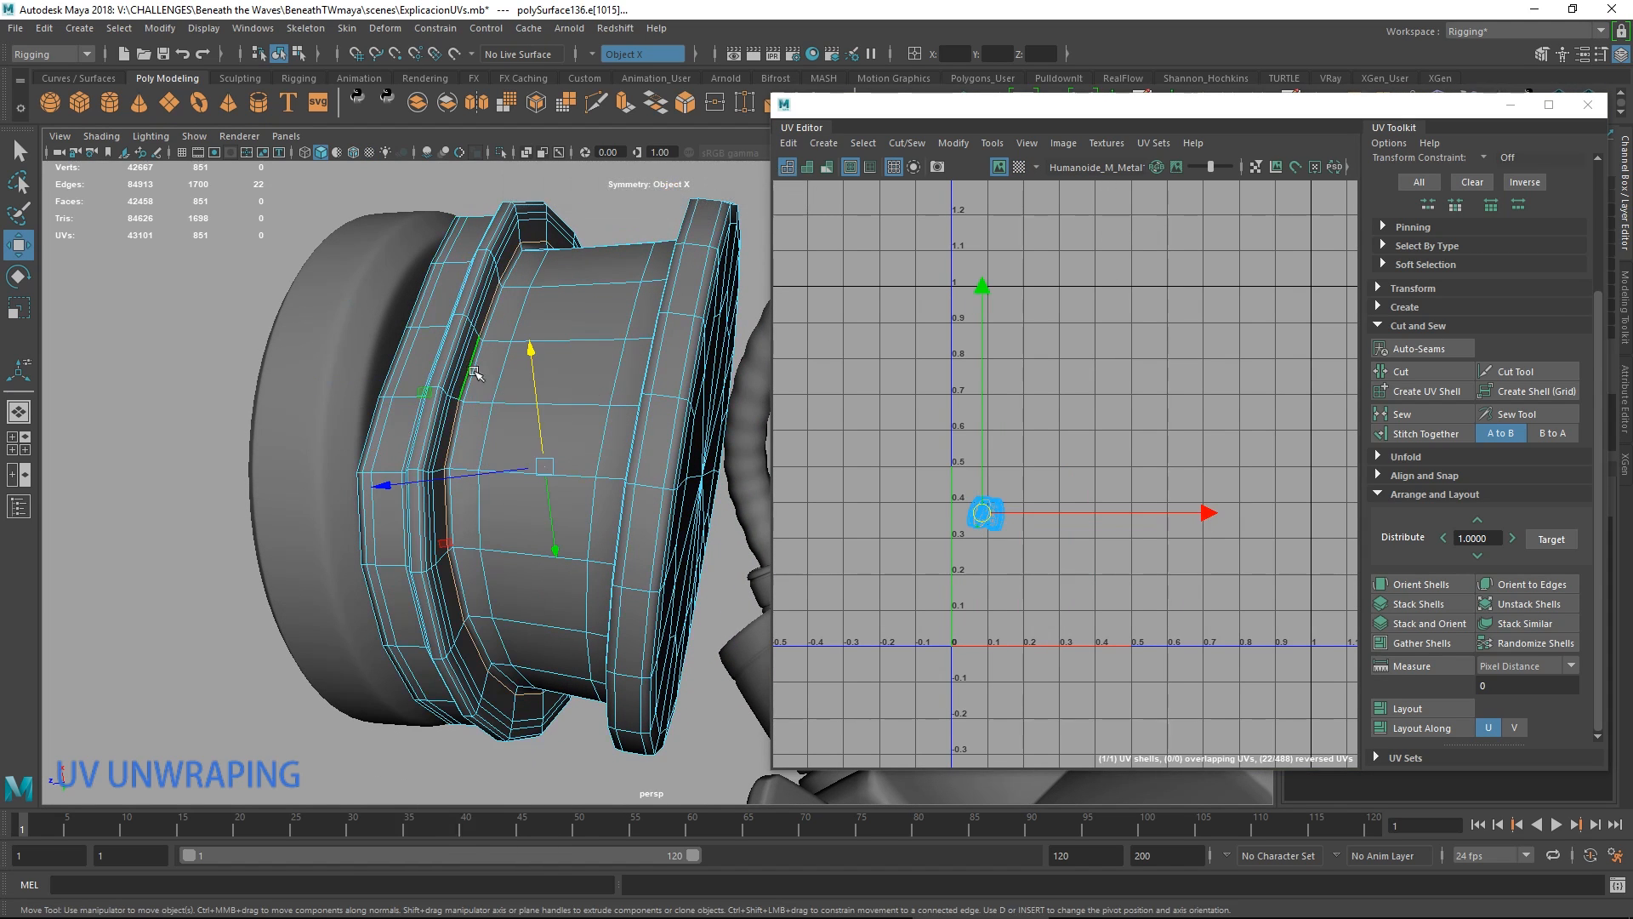
pyautogui.keyDown('alt'); pyautogui.moveTo(500, 440); pyautogui.dragTo(656, 432); pyautogui.keyUp('alt')
pyautogui.press('q')
pyautogui.keyDown('alt'); pyautogui.moveTo(659, 364); pyautogui.dragTo(519, 497); pyautogui.keyUp('alt')
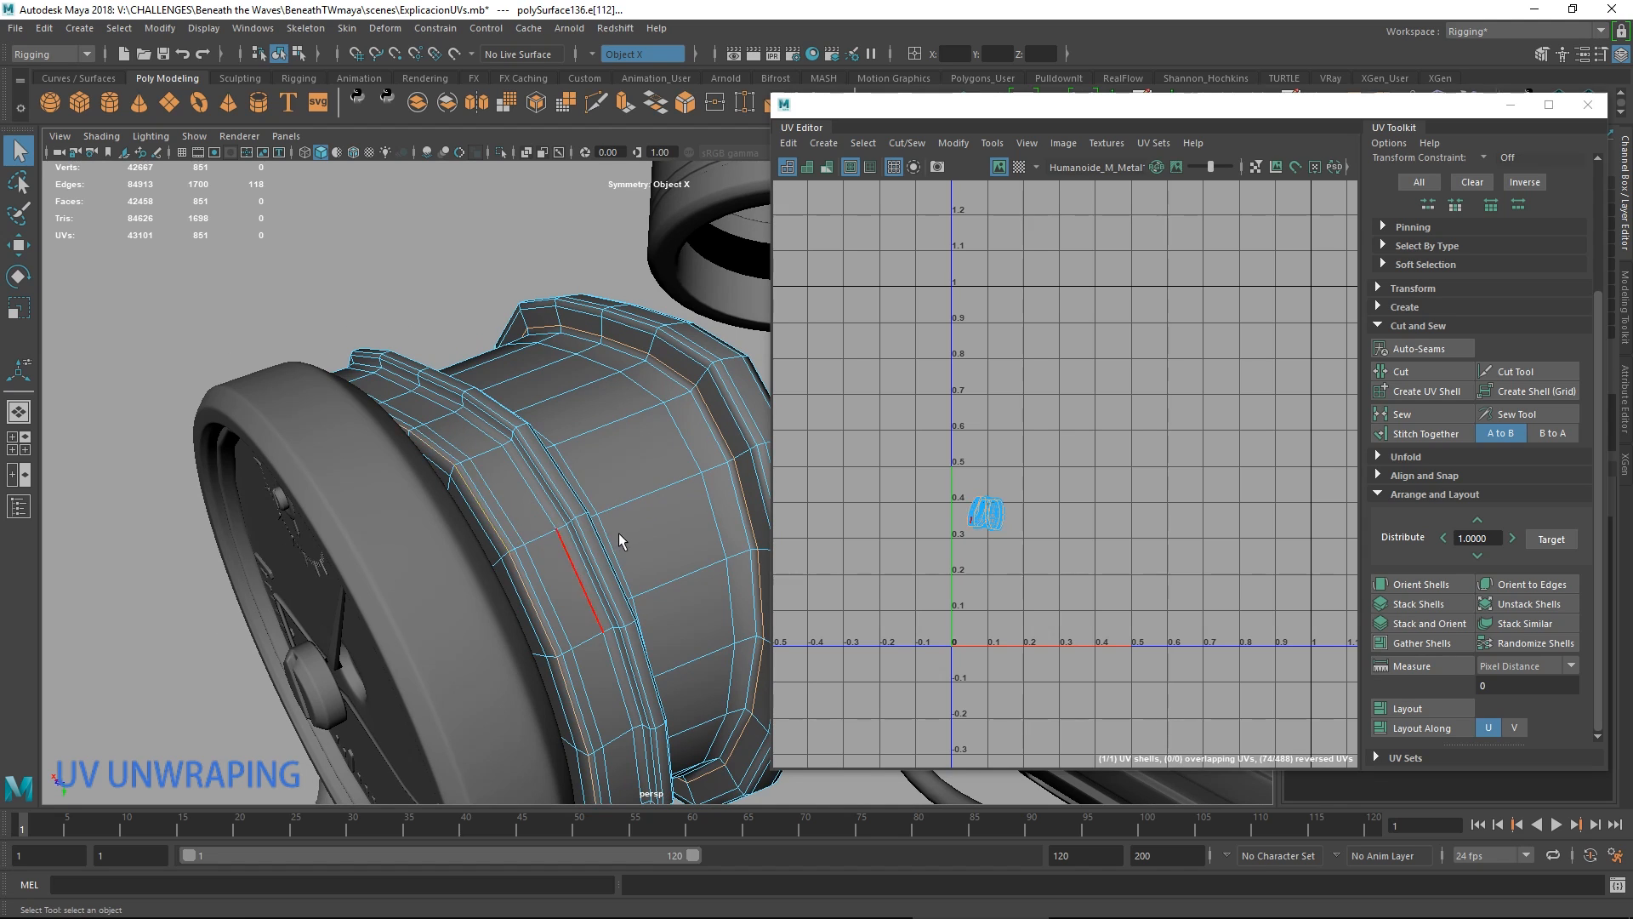
pyautogui.keyDown('alt'); pyautogui.moveTo(619, 541); pyautogui.dragTo(384, 435); pyautogui.keyUp('alt')
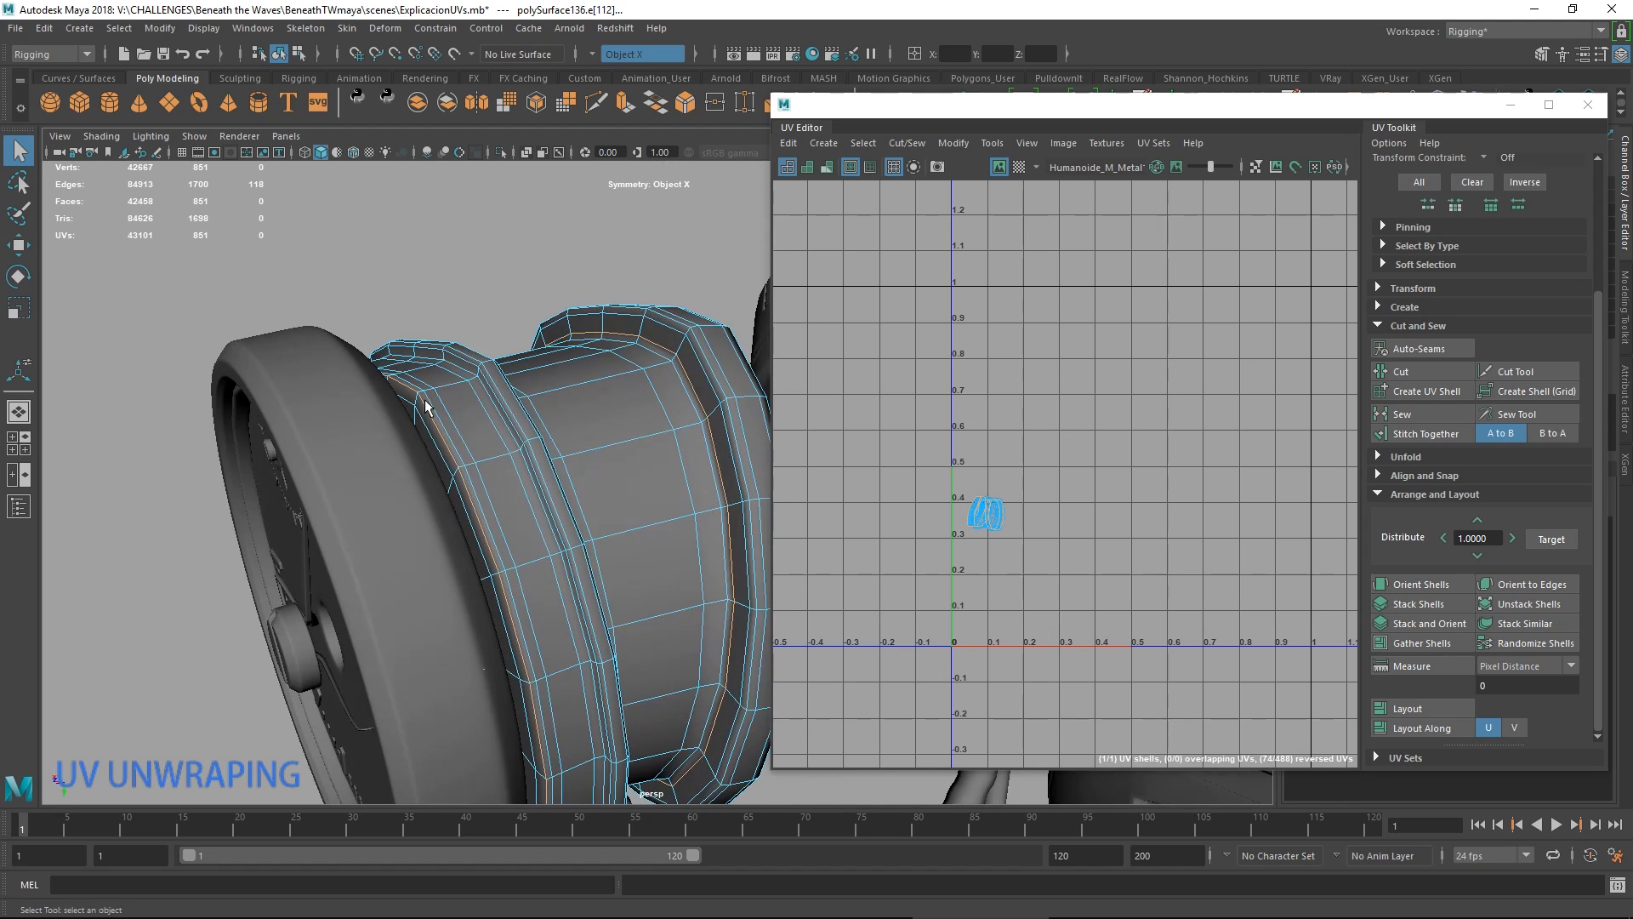
# Adjust the housing's seam selection with lengthwise edges across its side wall, and return to object mode.
pyautogui.keyDown('alt'); pyautogui.moveTo(653, 452); pyautogui.dragTo(618, 506); pyautogui.keyUp('alt')
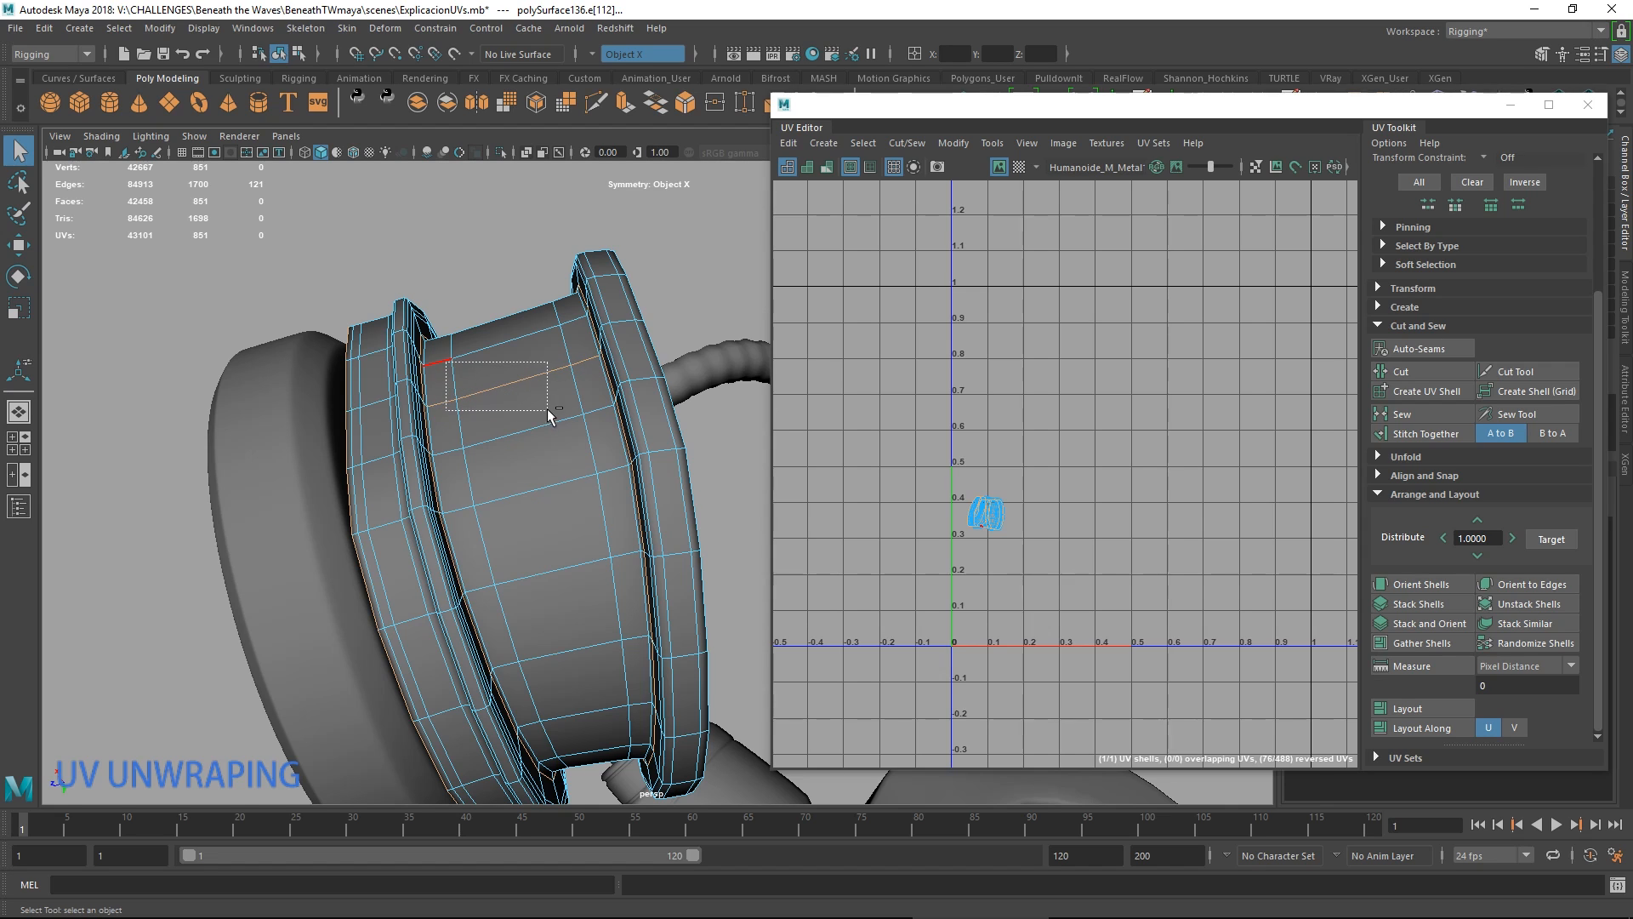
pyautogui.keyDown('alt'); pyautogui.moveTo(583, 370); pyautogui.dragTo(618, 321); pyautogui.keyUp('alt')
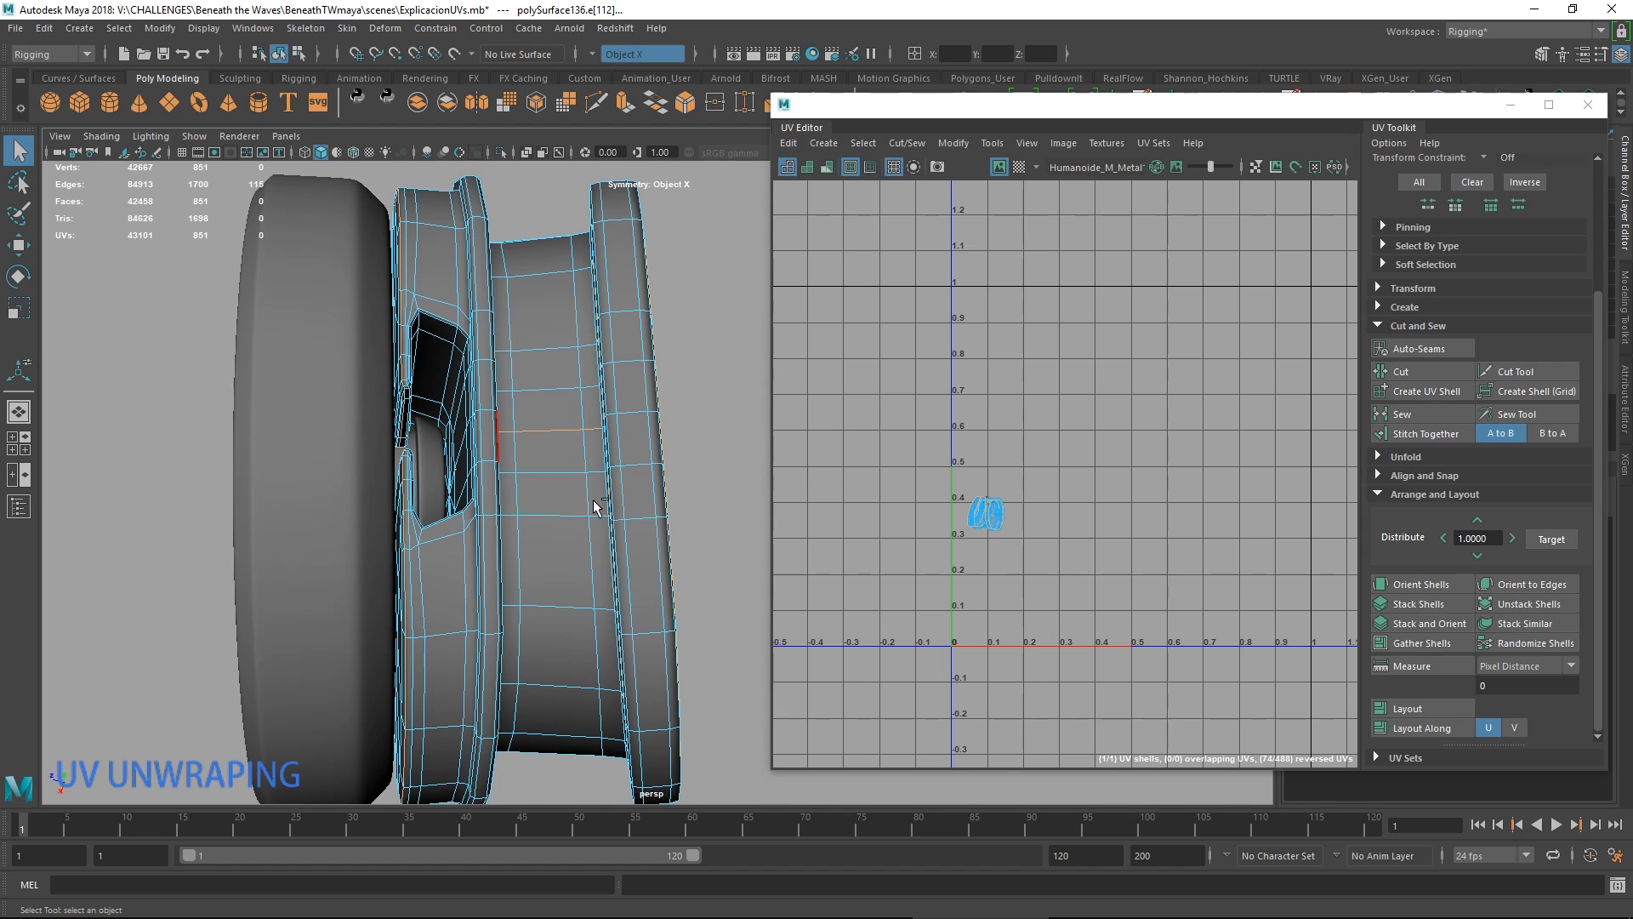
pyautogui.moveTo(593, 508)
pyautogui.keyDown('alt'); pyautogui.mouseDown()
pyautogui.moveTo(547, 518)
pyautogui.moveTo(572, 523)
pyautogui.moveTo(566, 507)
pyautogui.mouseUp(); pyautogui.keyUp('alt')
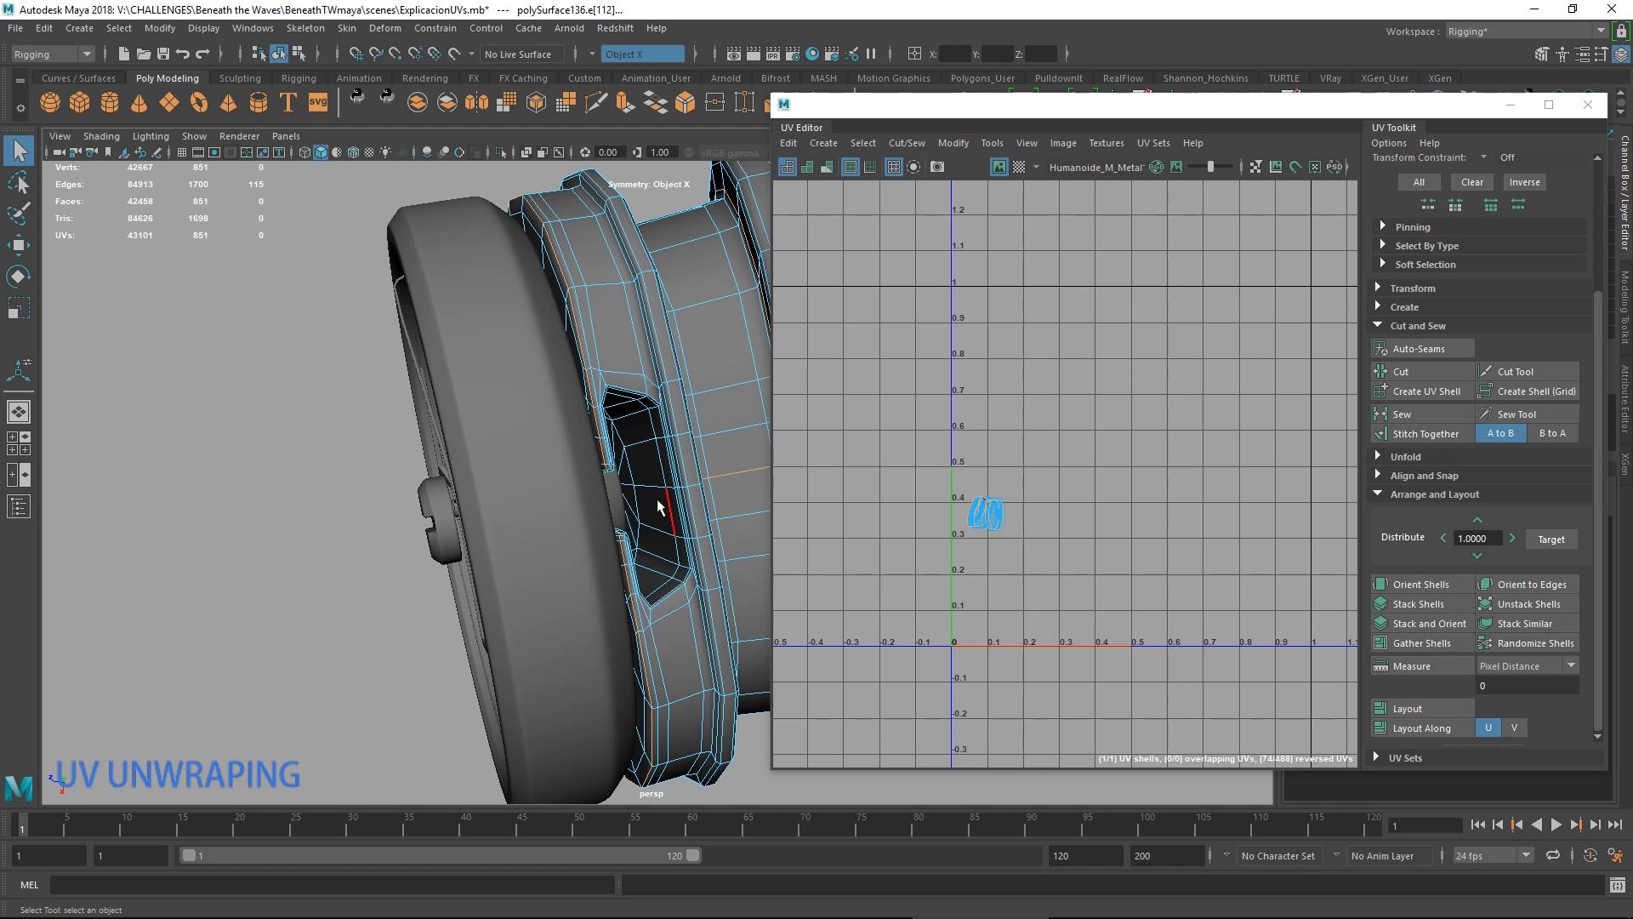
pyautogui.keyDown('alt'); pyautogui.moveTo(662, 543); pyautogui.dragTo(638, 439); pyautogui.keyUp('alt')
pyautogui.scroll(-4, 619, 455)
pyautogui.moveTo(640, 412); pyautogui.dragTo(702, 377, button='right')
pyautogui.scroll(-5, 641, 498)
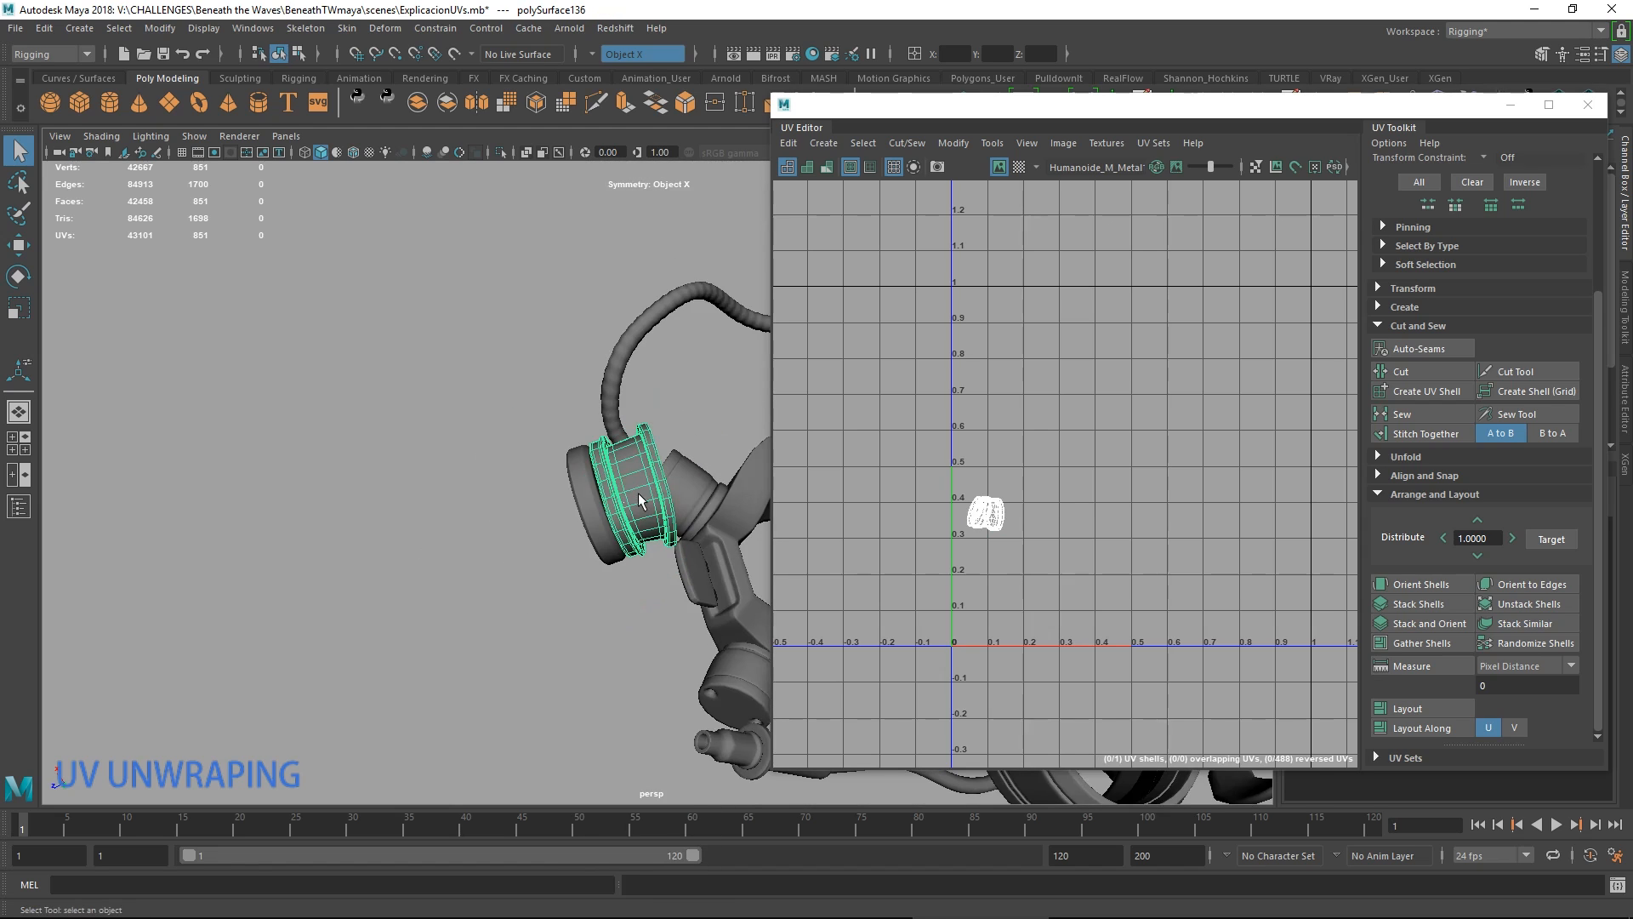
# Examine the whole metal assembly from several sides and clear the object selection.
pyautogui.keyDown('alt'); pyautogui.moveTo(640, 500); pyautogui.dragTo(430, 502); pyautogui.keyUp('alt')
pyautogui.keyDown('alt'); pyautogui.moveTo(536, 549); pyautogui.dragTo(643, 446); pyautogui.keyUp('alt')
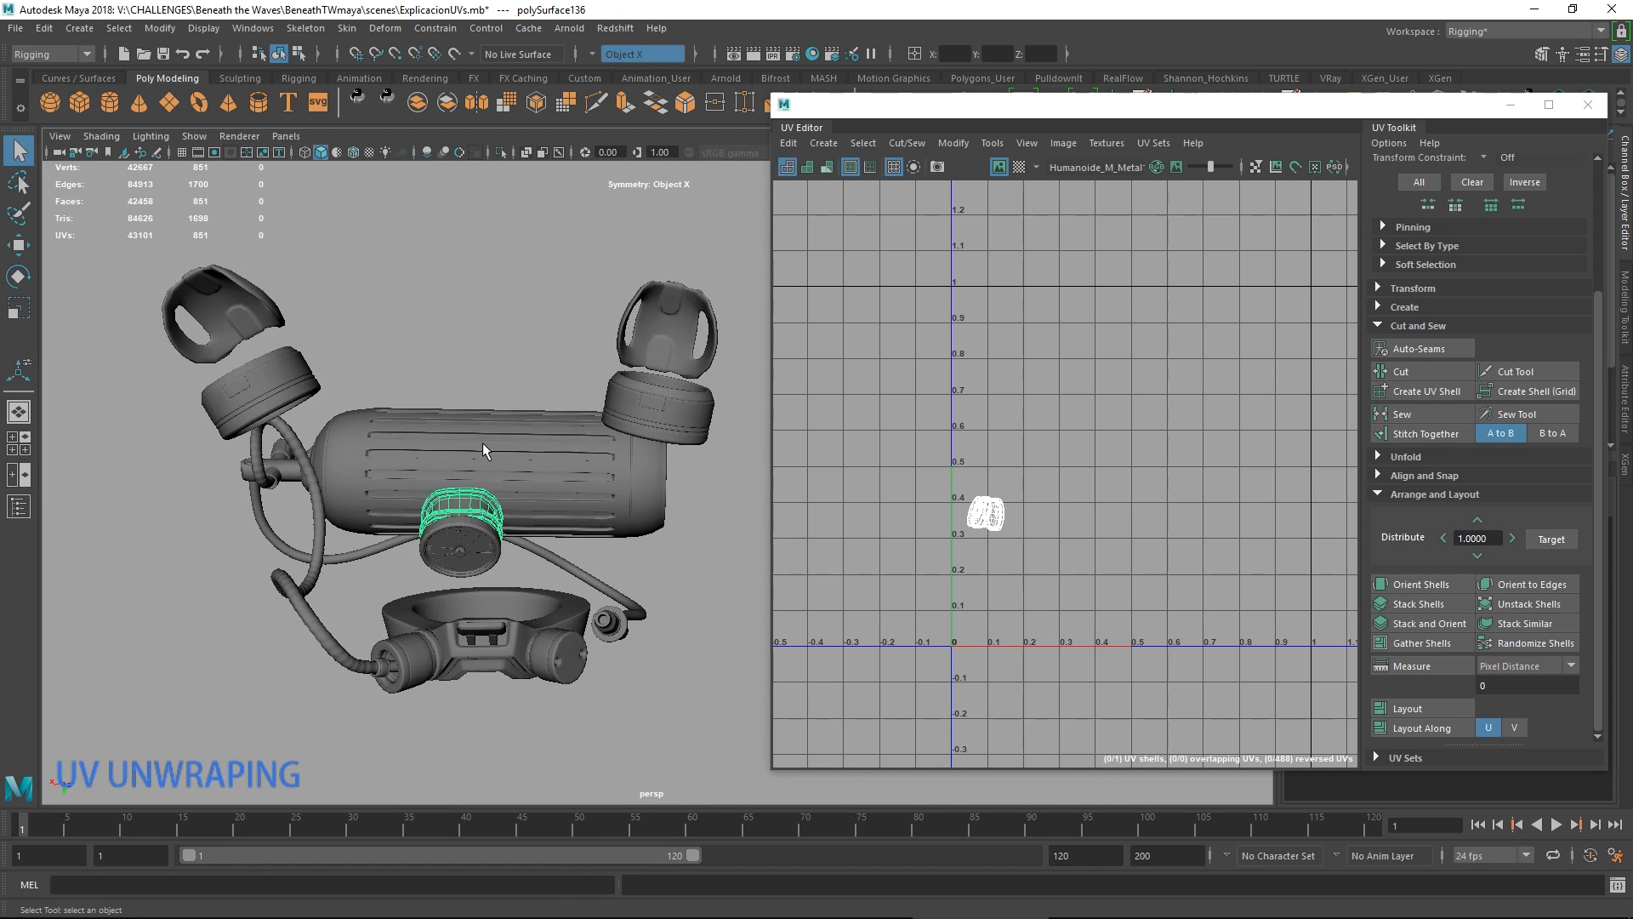
pyautogui.keyDown('alt'); pyautogui.moveTo(483, 444); pyautogui.dragTo(454, 524); pyautogui.keyUp('alt')
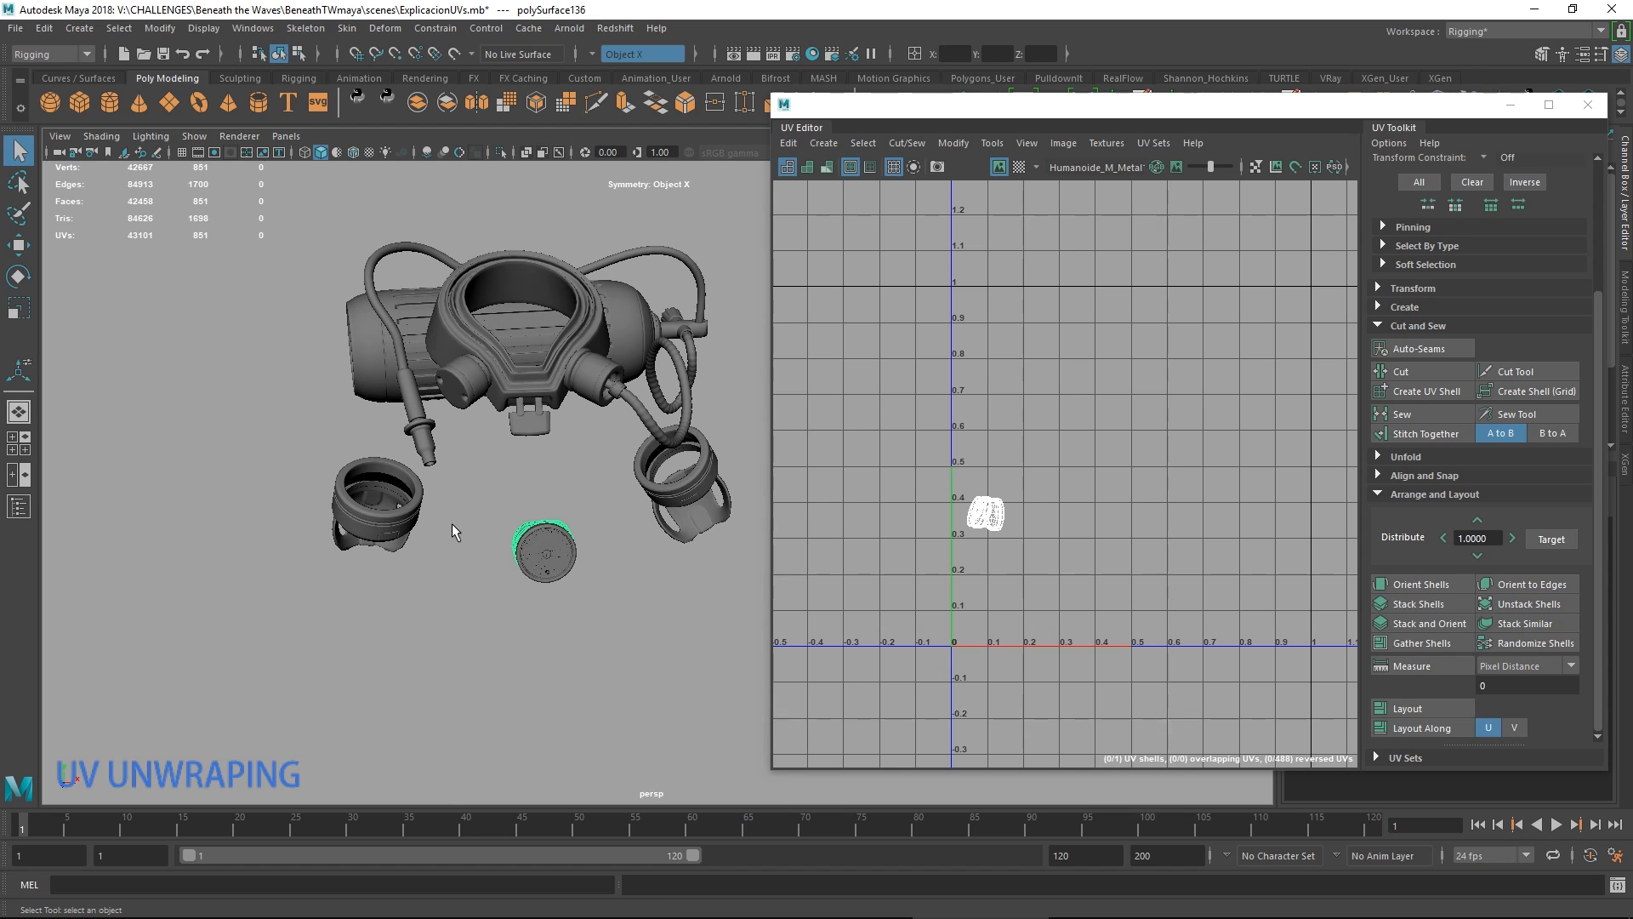
pyautogui.keyDown('alt'); pyautogui.moveTo(489, 508); pyautogui.dragTo(495, 558); pyautogui.keyUp('alt')
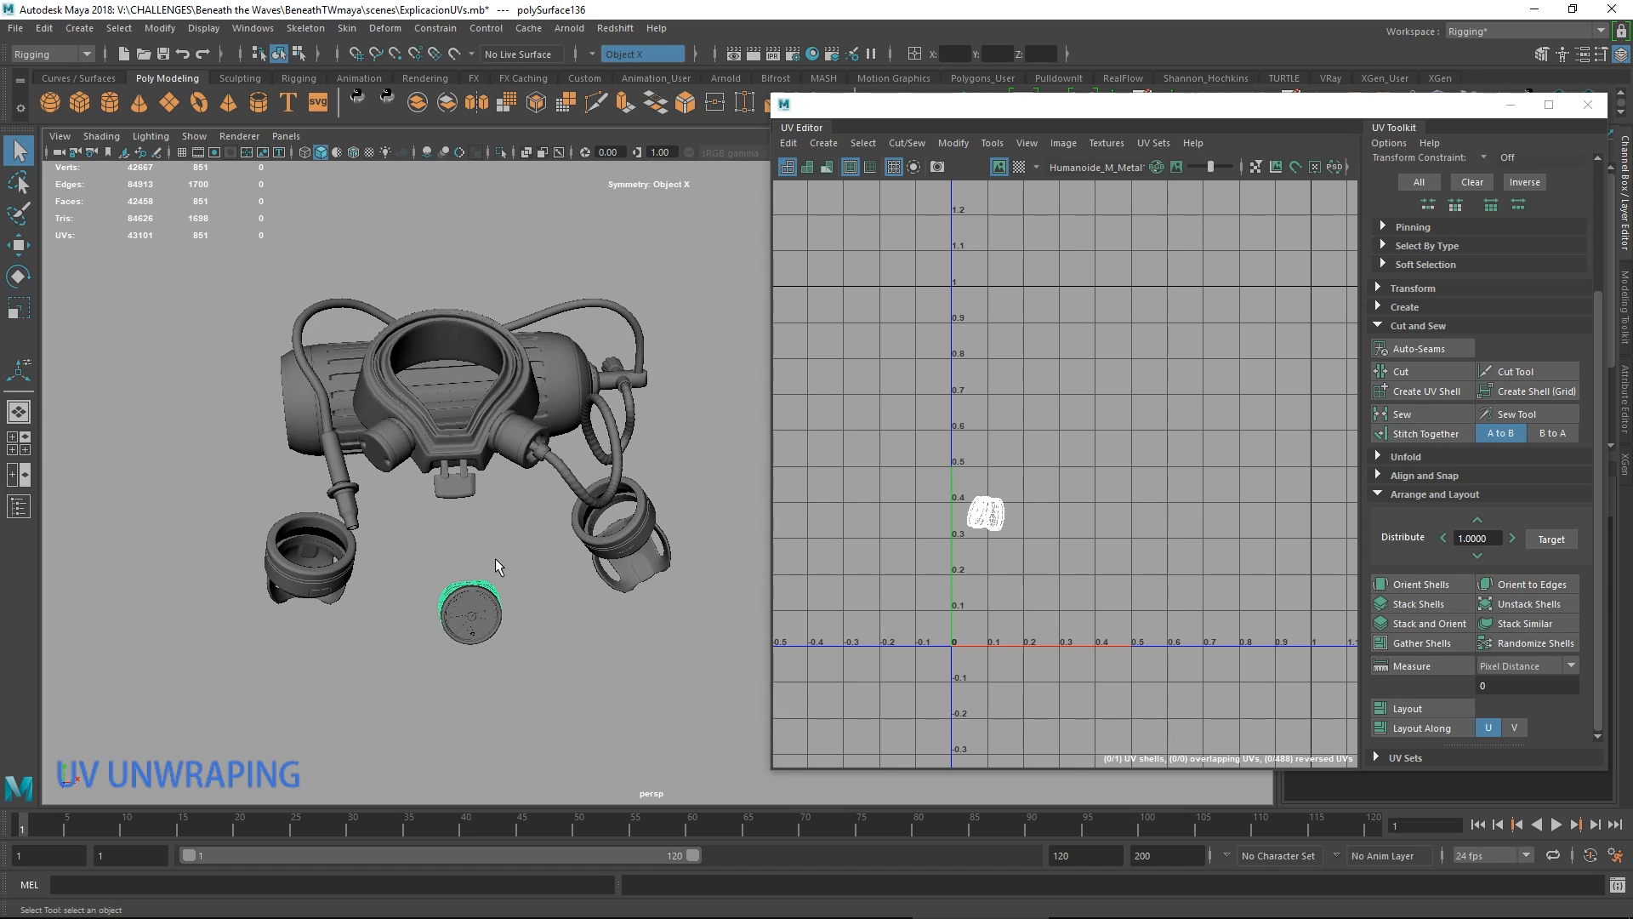
pyautogui.click(502, 557)
pyautogui.scroll(1, 508, 558)
pyautogui.scroll(2, 566, 526)
pyautogui.moveTo(550, 532)
pyautogui.keyDown('alt'); pyautogui.mouseDown(button='middle')
pyautogui.moveTo(575, 536)
pyautogui.moveTo(566, 515)
pyautogui.mouseUp(button='middle'); pyautogui.keyUp('alt')
pyautogui.moveTo(565, 516)
pyautogui.keyDown('alt'); pyautogui.mouseDown()
pyautogui.moveTo(542, 512)
pyautogui.moveTo(580, 548)
pyautogui.moveTo(500, 473)
pyautogui.moveTo(565, 505)
pyautogui.mouseUp(); pyautogui.keyUp('alt')
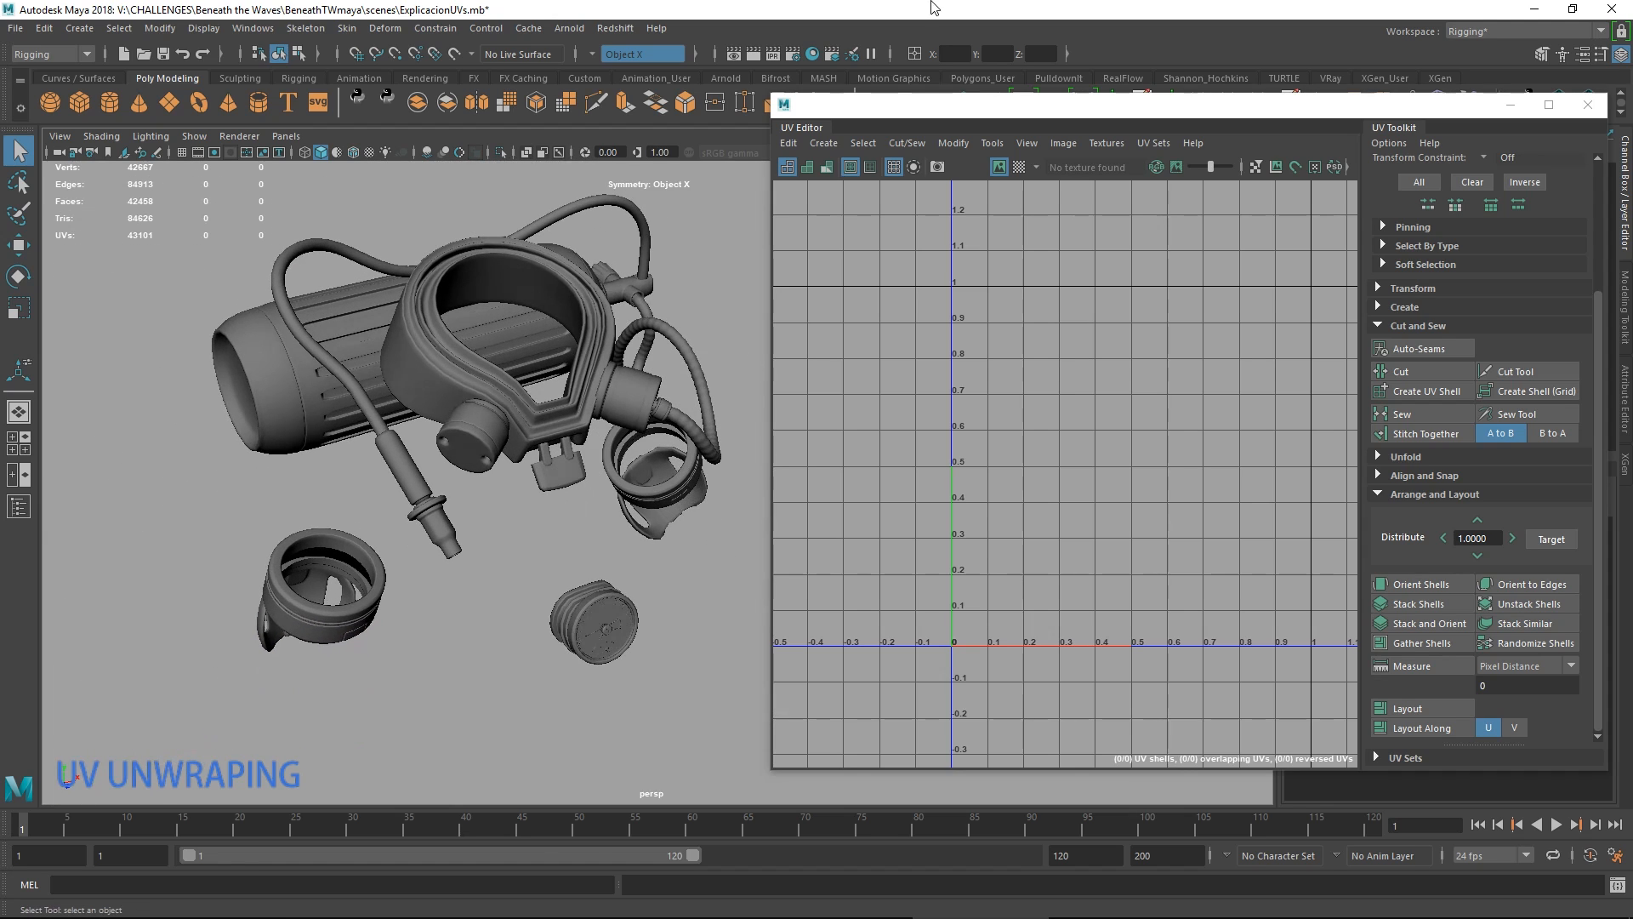
# Move the UV Editor window out of the way, hide layer L_Metal1 and show layer L_Telas1.
pyautogui.moveTo(939, 119); pyautogui.dragTo(919, 187)
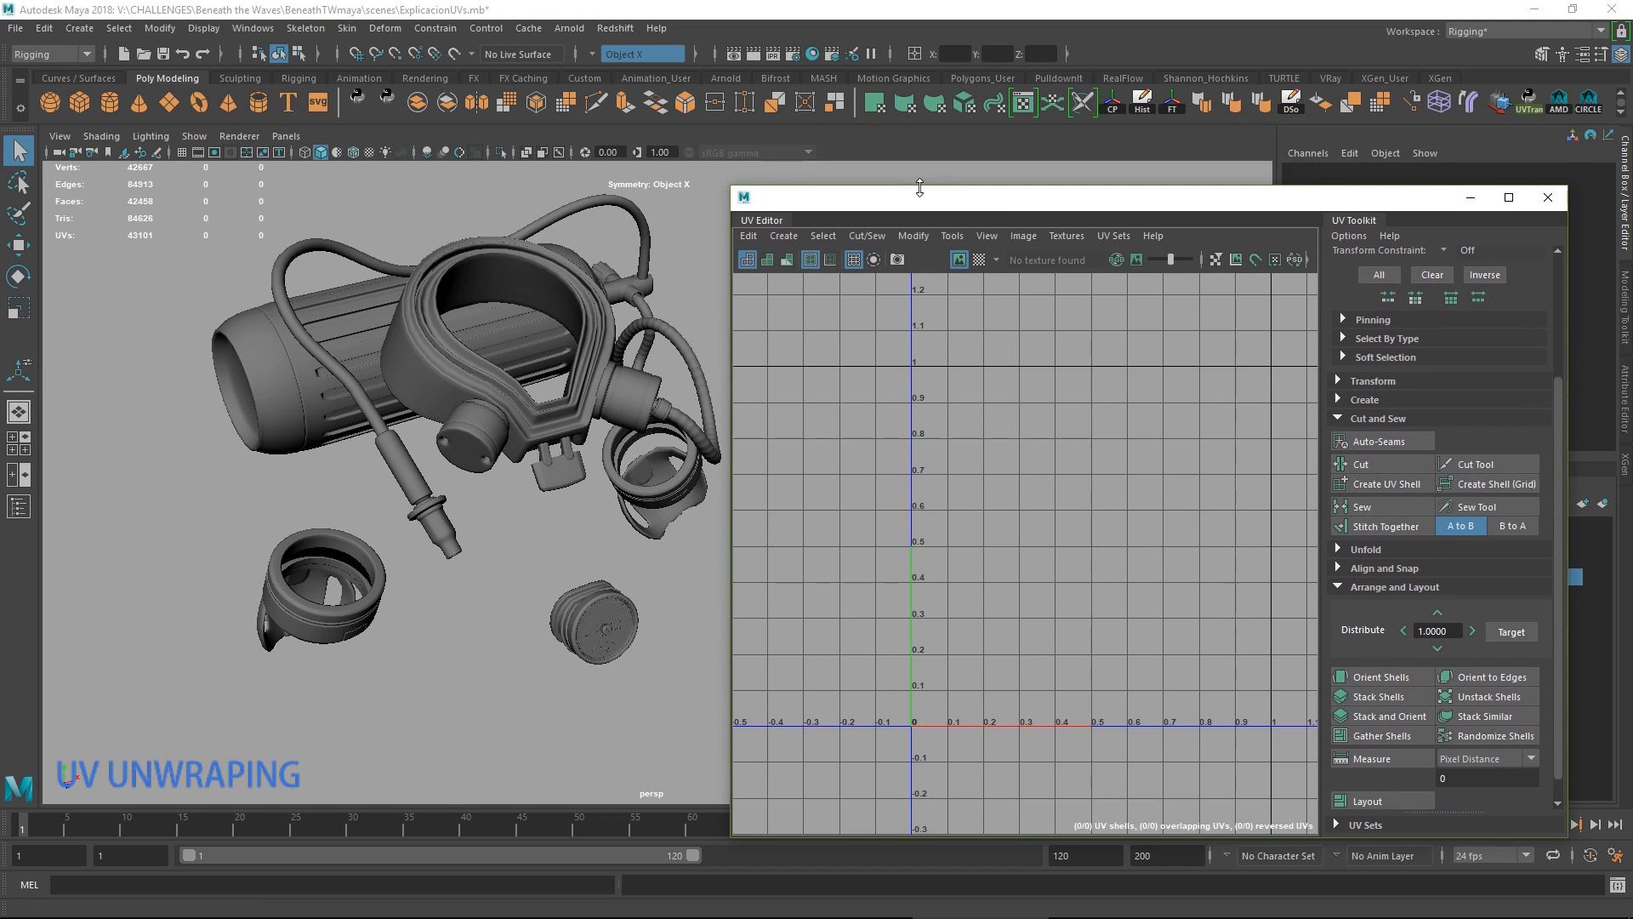
pyautogui.moveTo(723, 184); pyautogui.dragTo(789, 180)
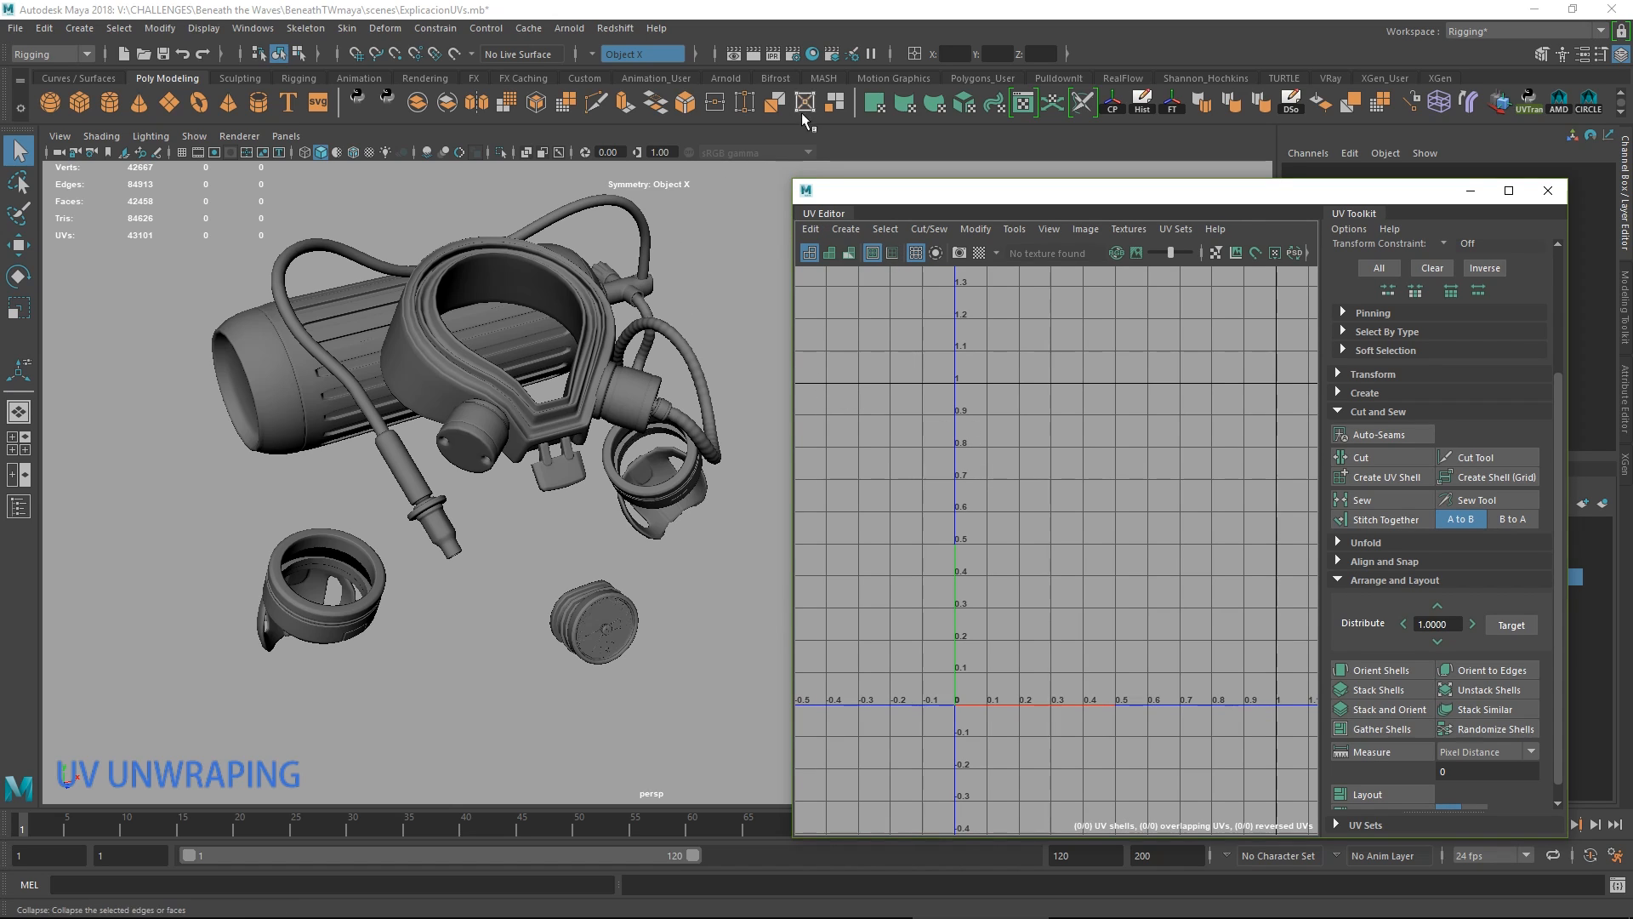
pyautogui.keyDown('alt'); pyautogui.moveTo(712, 327); pyautogui.dragTo(643, 354, button='middle'); pyautogui.keyUp('alt')
pyautogui.moveTo(1317, 182); pyautogui.dragTo(1132, 688)
pyautogui.click(1295, 561)
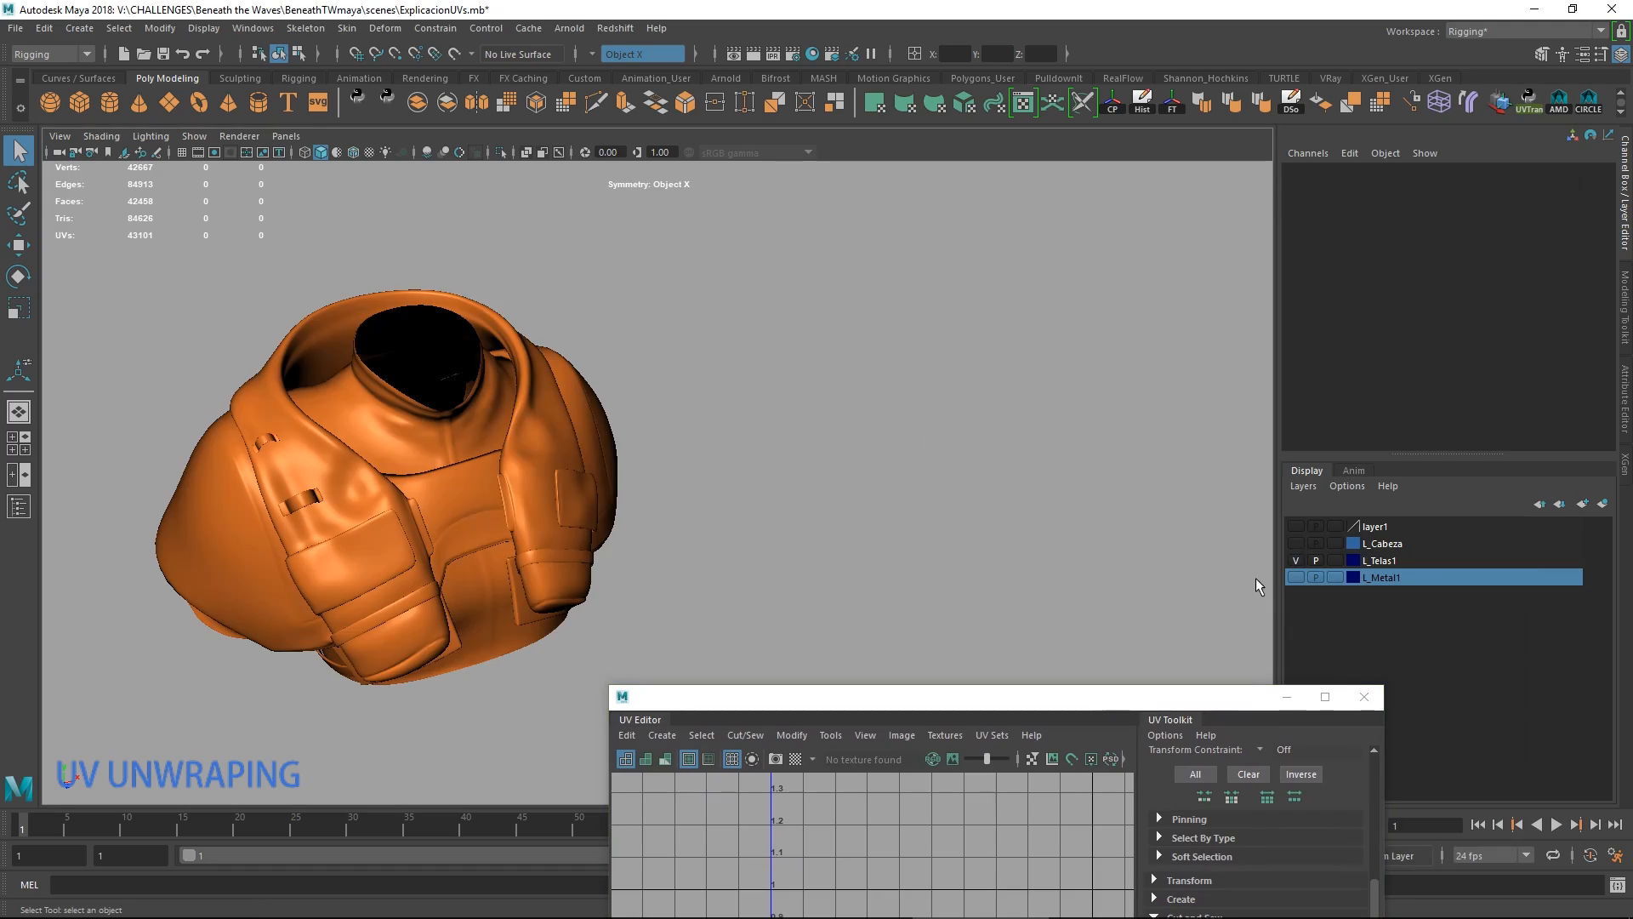
# Frame the fabric torso and select the padded vest piece that wraps around the neck.
pyautogui.click(430, 512)
pyautogui.press('f')
pyautogui.keyDown('alt'); pyautogui.moveTo(893, 497); pyautogui.dragTo(776, 468); pyautogui.keyUp('alt')
pyautogui.keyDown('alt'); pyautogui.moveTo(800, 499); pyautogui.dragTo(813, 445, button='middle'); pyautogui.keyUp('alt')
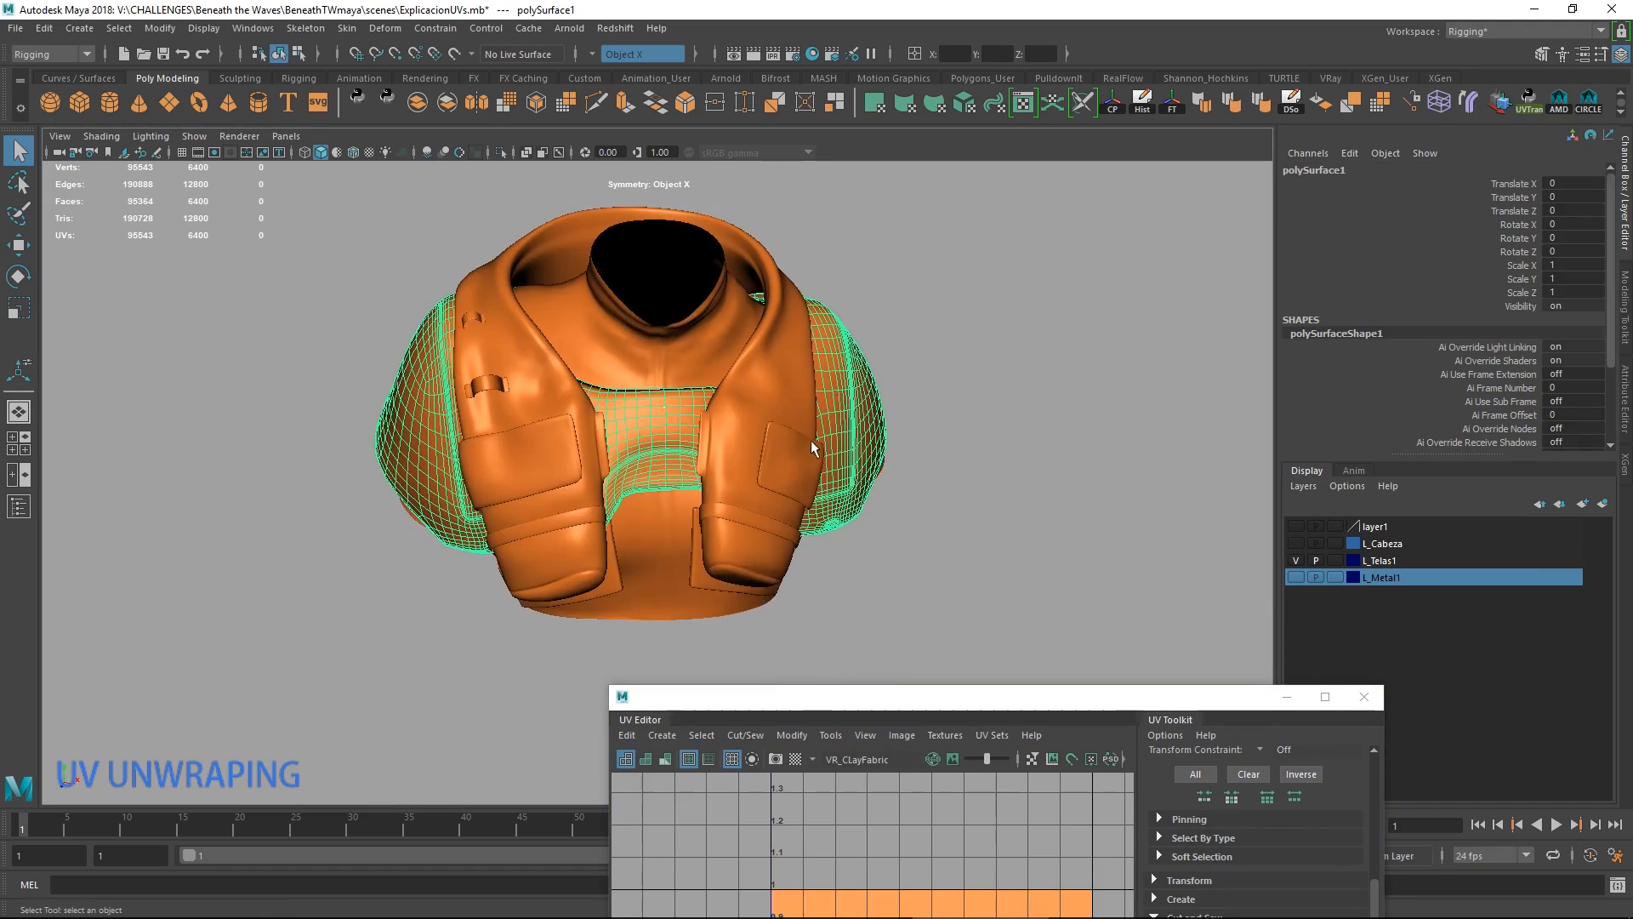
pyautogui.keyDown('alt'); pyautogui.moveTo(813, 445); pyautogui.dragTo(963, 416, button='right'); pyautogui.keyUp('alt')
pyautogui.keyDown('alt'); pyautogui.moveTo(964, 416); pyautogui.dragTo(512, 157); pyautogui.keyUp('alt')
pyautogui.click(874, 398)
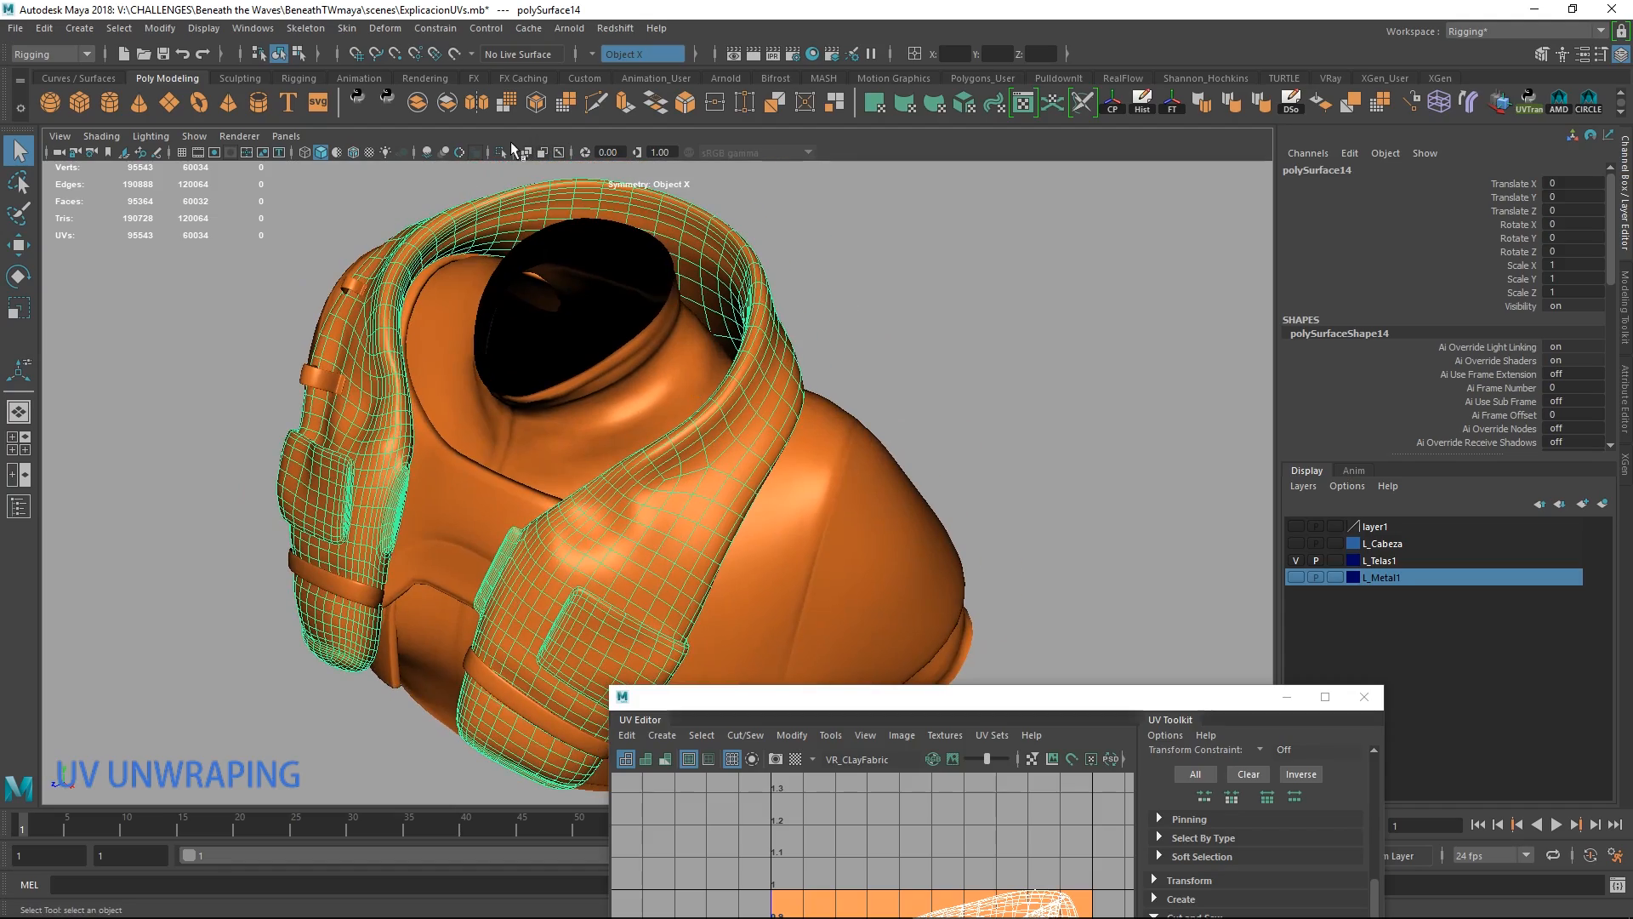
# Isolate the selected padded vest piece in the viewport and view it from the front.
pyautogui.click(501, 153)
pyautogui.keyDown('alt'); pyautogui.moveTo(584, 278); pyautogui.dragTo(802, 401); pyautogui.keyUp('alt')
pyautogui.keyDown('alt'); pyautogui.moveTo(802, 401); pyautogui.dragTo(838, 357, button='right'); pyautogui.keyUp('alt')
pyautogui.keyDown('alt'); pyautogui.moveTo(838, 358); pyautogui.dragTo(785, 358); pyautogui.keyUp('alt')
pyautogui.keyDown('alt'); pyautogui.moveTo(699, 318); pyautogui.dragTo(668, 336); pyautogui.keyUp('alt')
pyautogui.keyDown('alt'); pyautogui.moveTo(668, 336); pyautogui.dragTo(933, 364, button='right'); pyautogui.keyUp('alt')
pyautogui.keyDown('alt'); pyautogui.moveTo(933, 364); pyautogui.dragTo(875, 522); pyautogui.keyUp('alt')
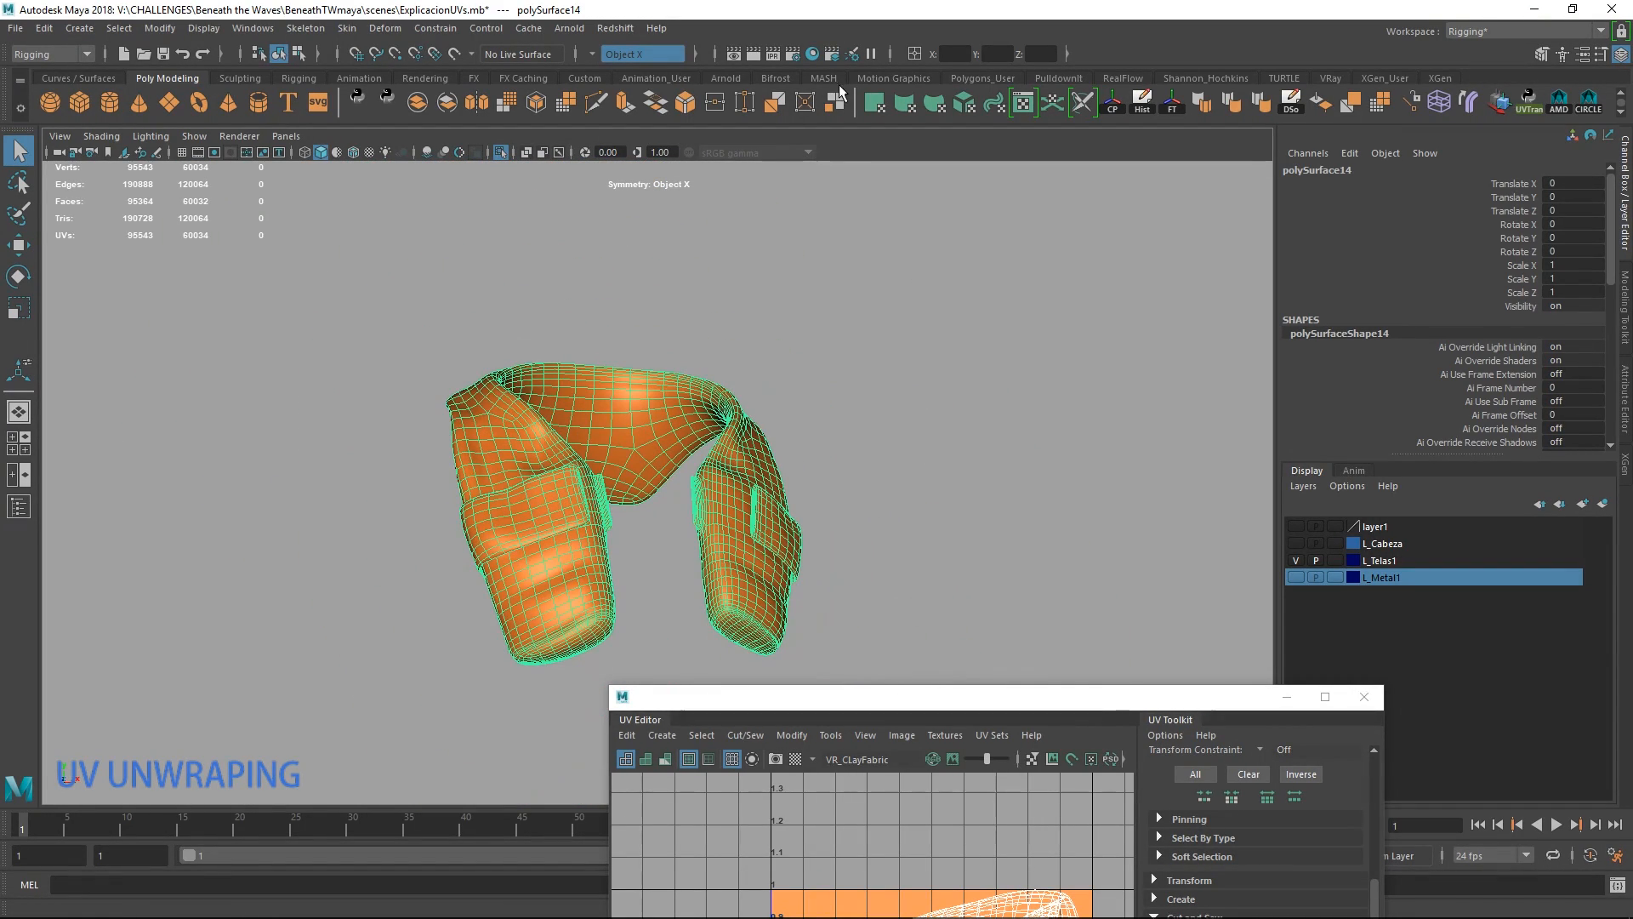
# Apply a planar UV projection to the padded vest piece, place the UV Editor beside it and return to object mode.
pyautogui.moveTo(963, 687); pyautogui.dragTo(1049, 343)
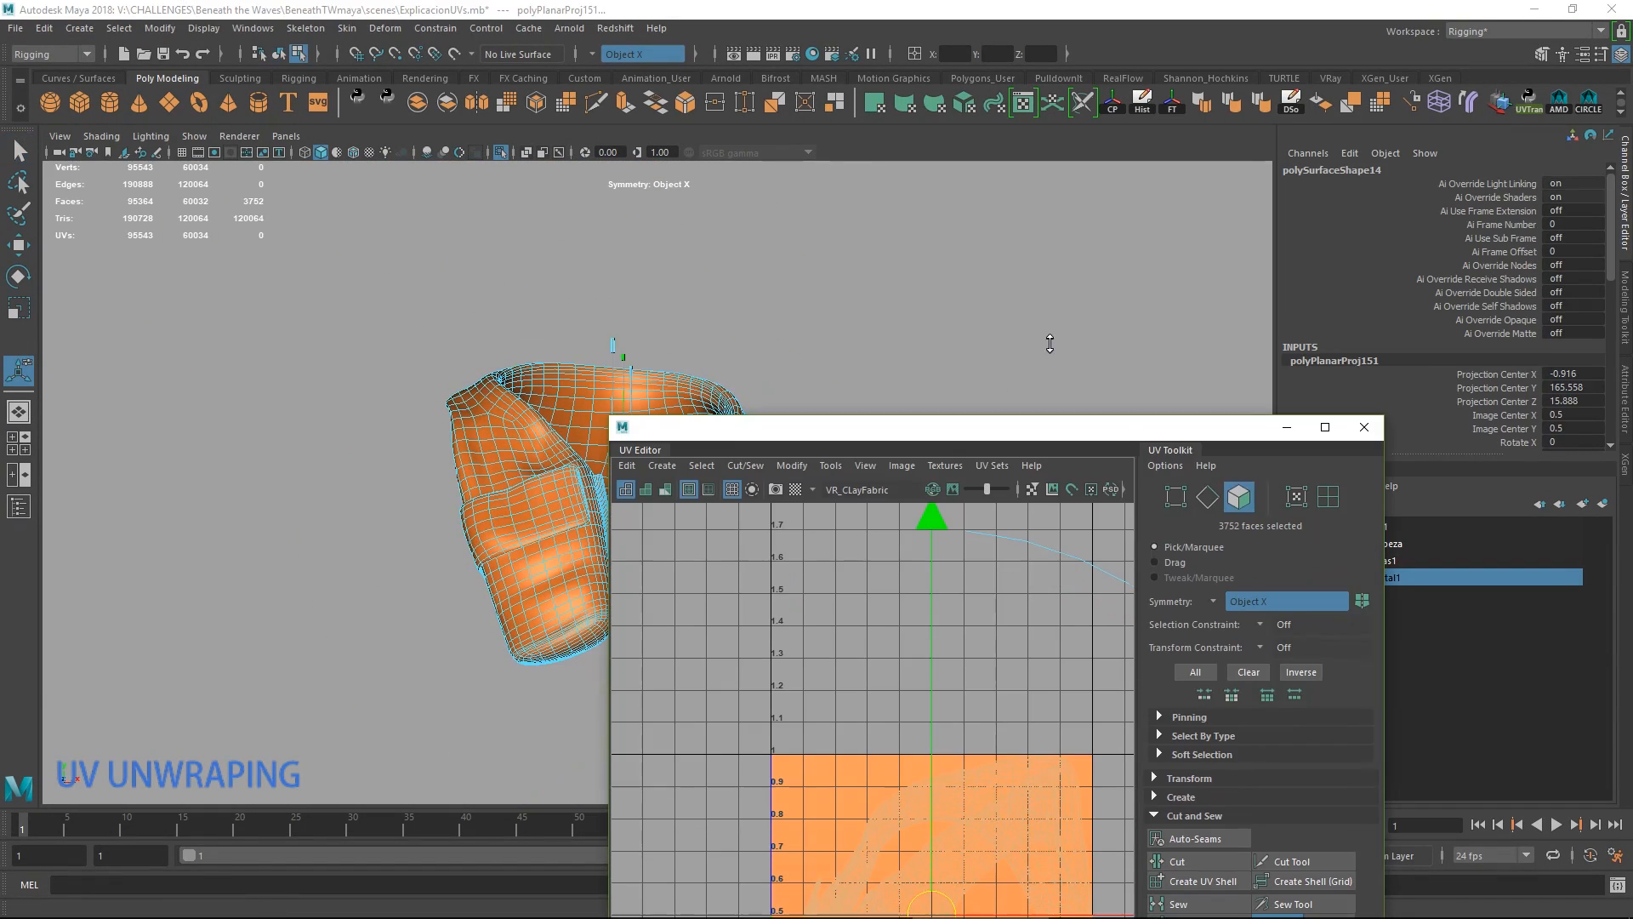
pyautogui.moveTo(1023, 434); pyautogui.dragTo(1135, 251)
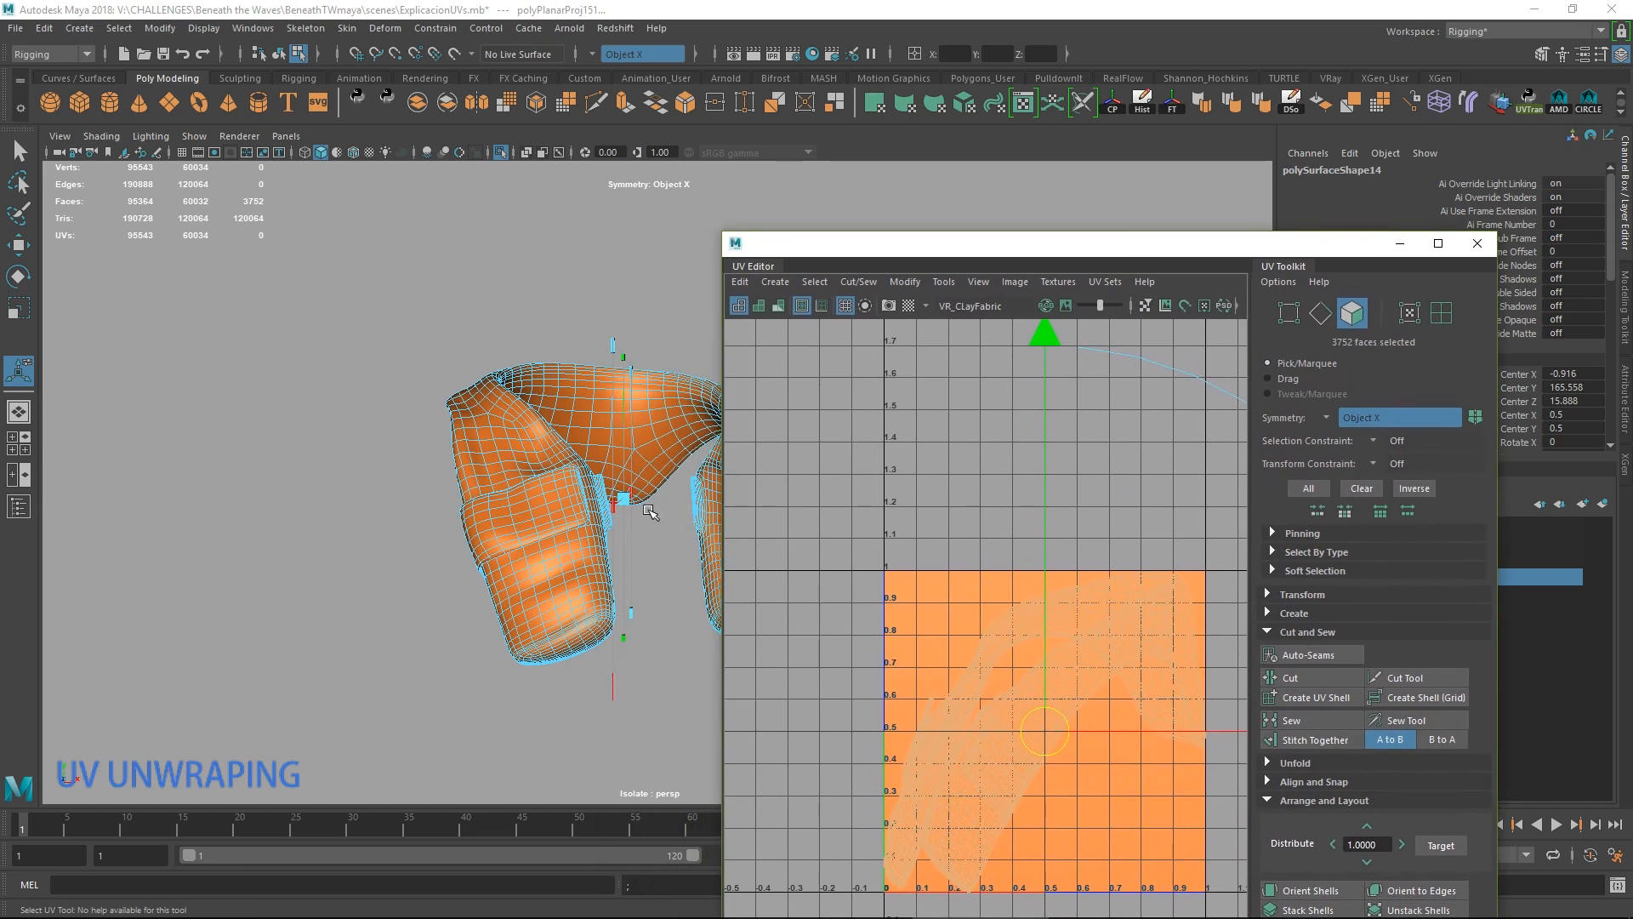
pyautogui.keyDown('alt'); pyautogui.moveTo(650, 506); pyautogui.dragTo(523, 501); pyautogui.keyUp('alt')
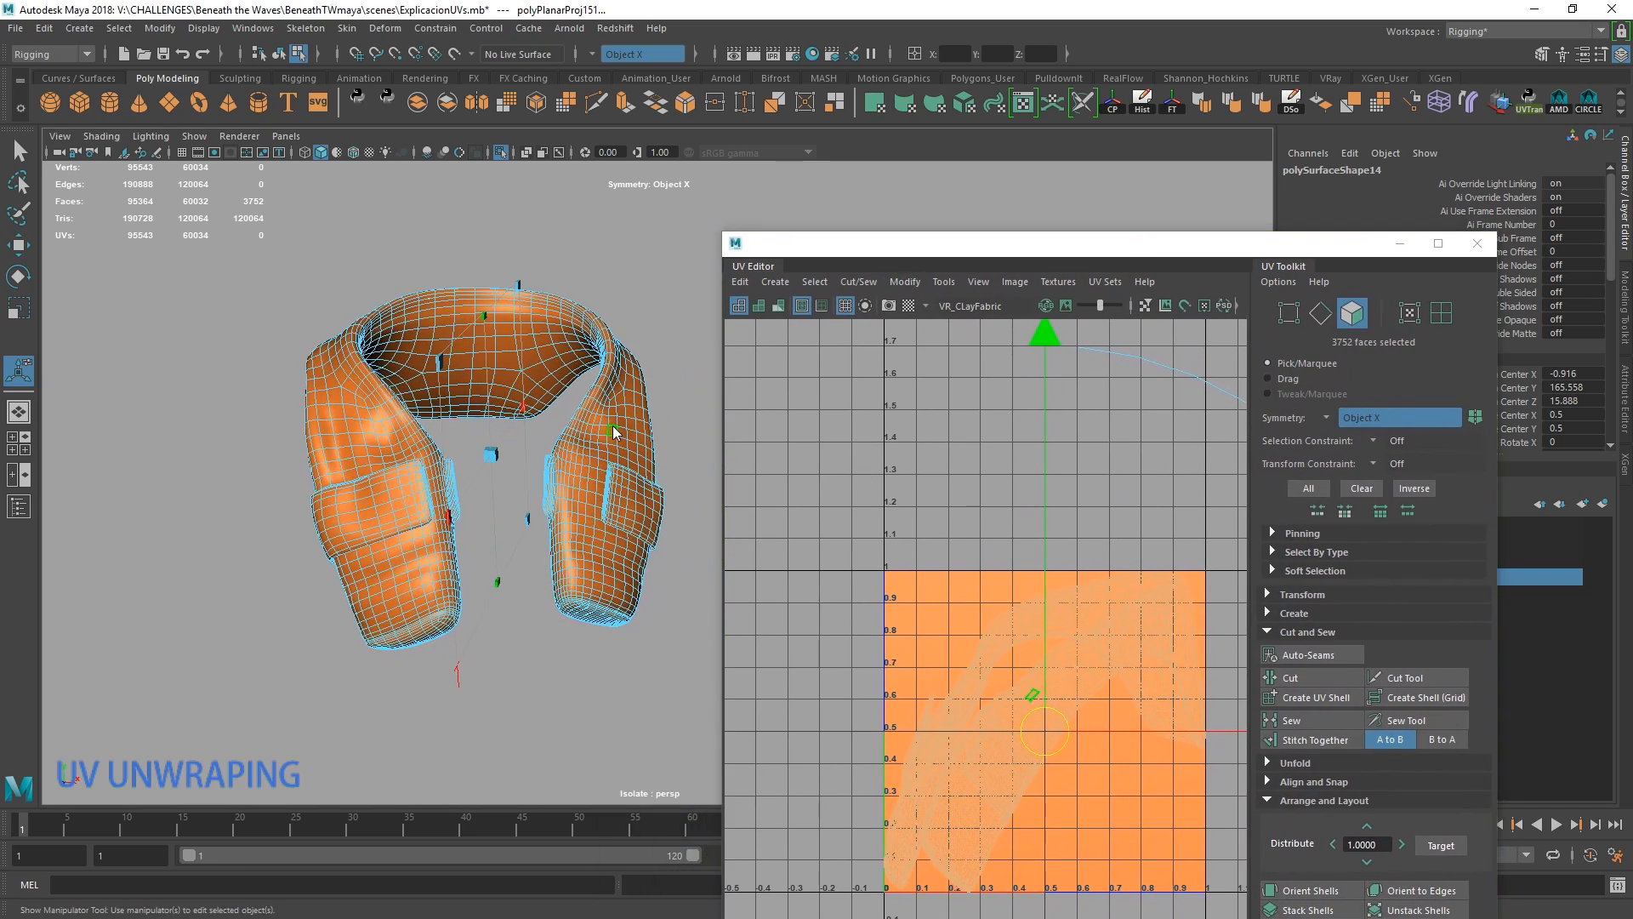
pyautogui.moveTo(614, 432); pyautogui.dragTo(617, 415, button='right')
# Select an edge loop along the outer rim of the padded collar, and return to object mode.
pyautogui.keyDown('alt'); pyautogui.moveTo(618, 415); pyautogui.dragTo(614, 492); pyautogui.keyUp('alt')
pyautogui.scroll(4, 410, 524)
pyautogui.keyDown('alt'); pyautogui.moveTo(354, 464); pyautogui.dragTo(332, 402); pyautogui.keyUp('alt')
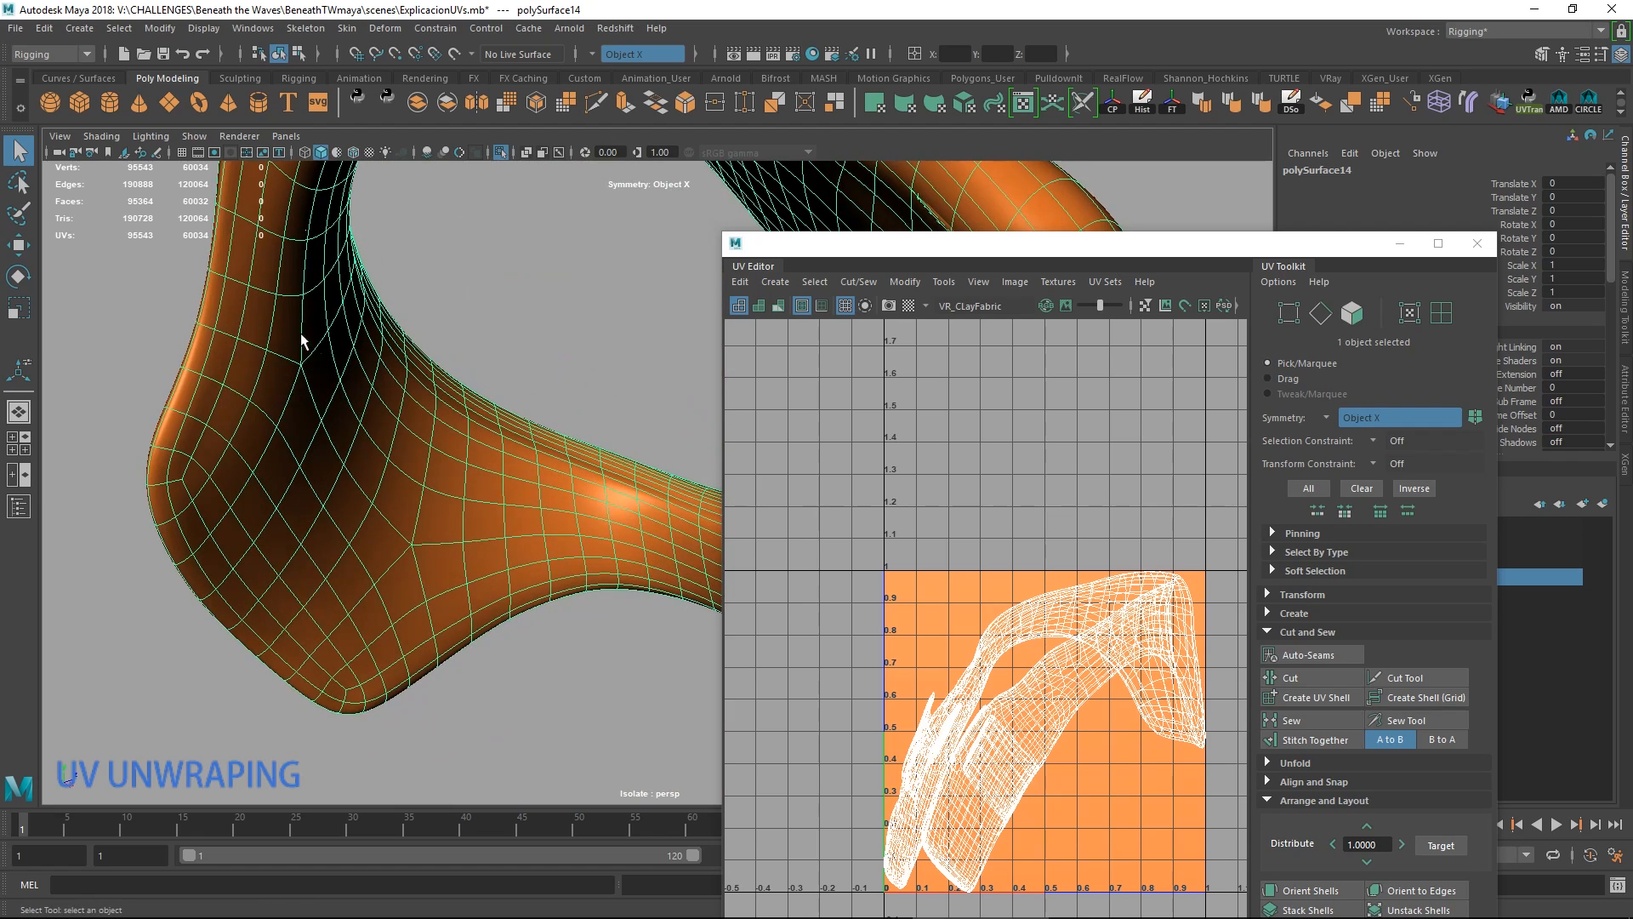
pyautogui.moveTo(302, 340); pyautogui.dragTo(299, 313, button='right')
pyautogui.keyDown('alt'); pyautogui.moveTo(299, 313); pyautogui.dragTo(258, 440); pyautogui.keyUp('alt')
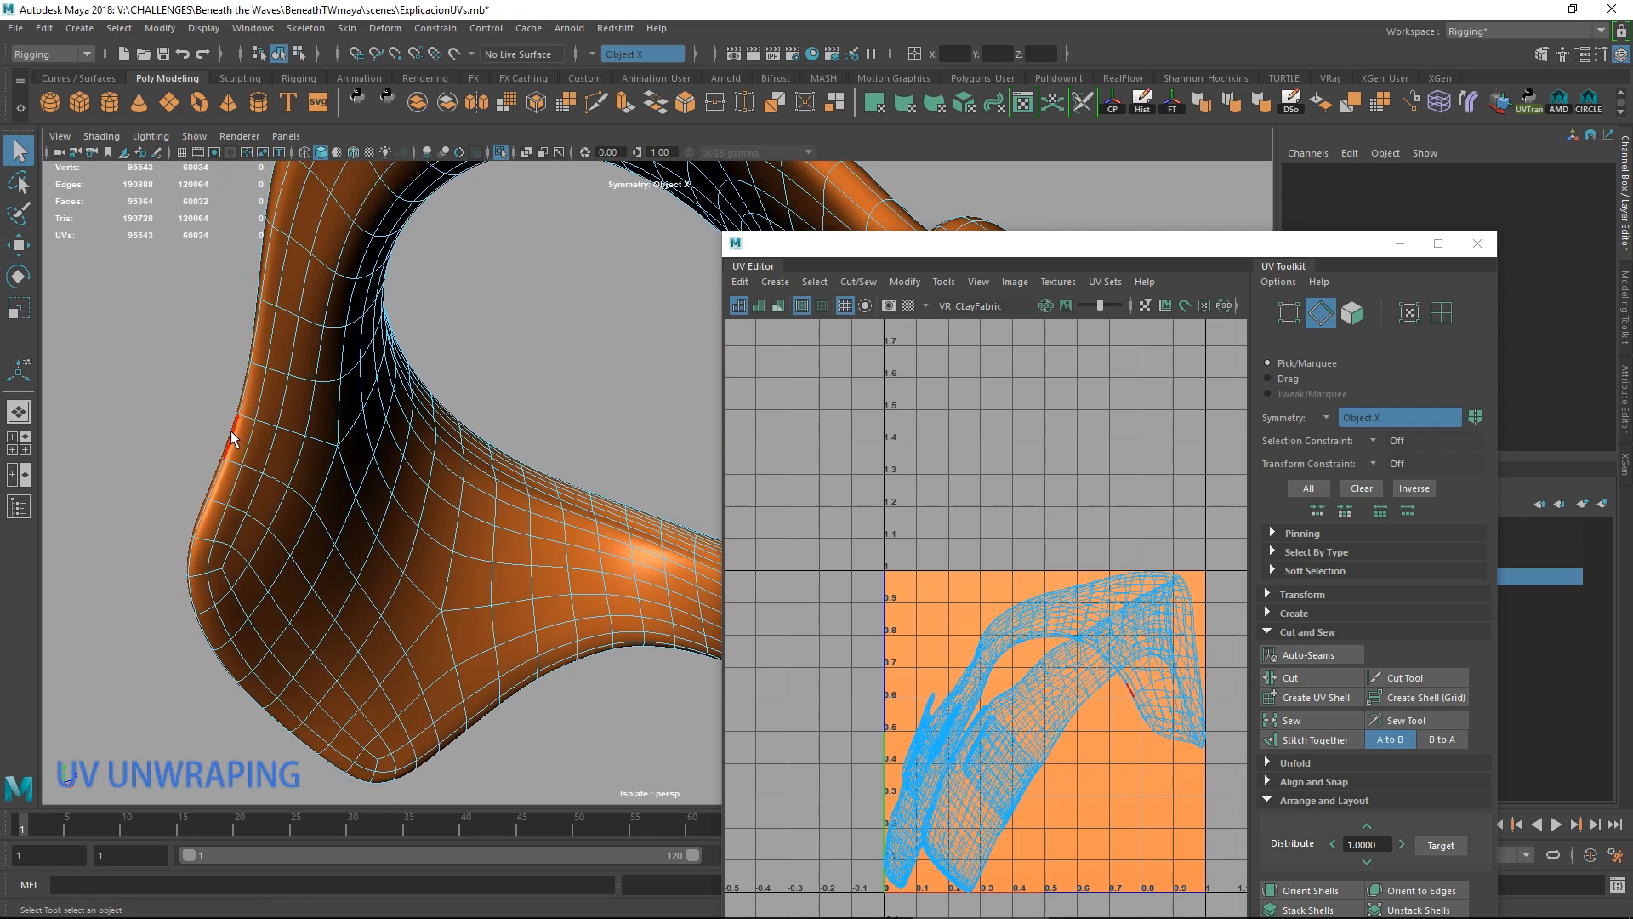
pyautogui.doubleClick(232, 431)
pyautogui.press('f')
pyautogui.keyDown('alt'); pyautogui.moveTo(511, 416); pyautogui.dragTo(449, 364); pyautogui.keyUp('alt')
pyautogui.moveTo(447, 357); pyautogui.dragTo(508, 347, button='right')
pyautogui.keyDown('alt'); pyautogui.moveTo(505, 349); pyautogui.dragTo(506, 359); pyautogui.keyUp('alt')
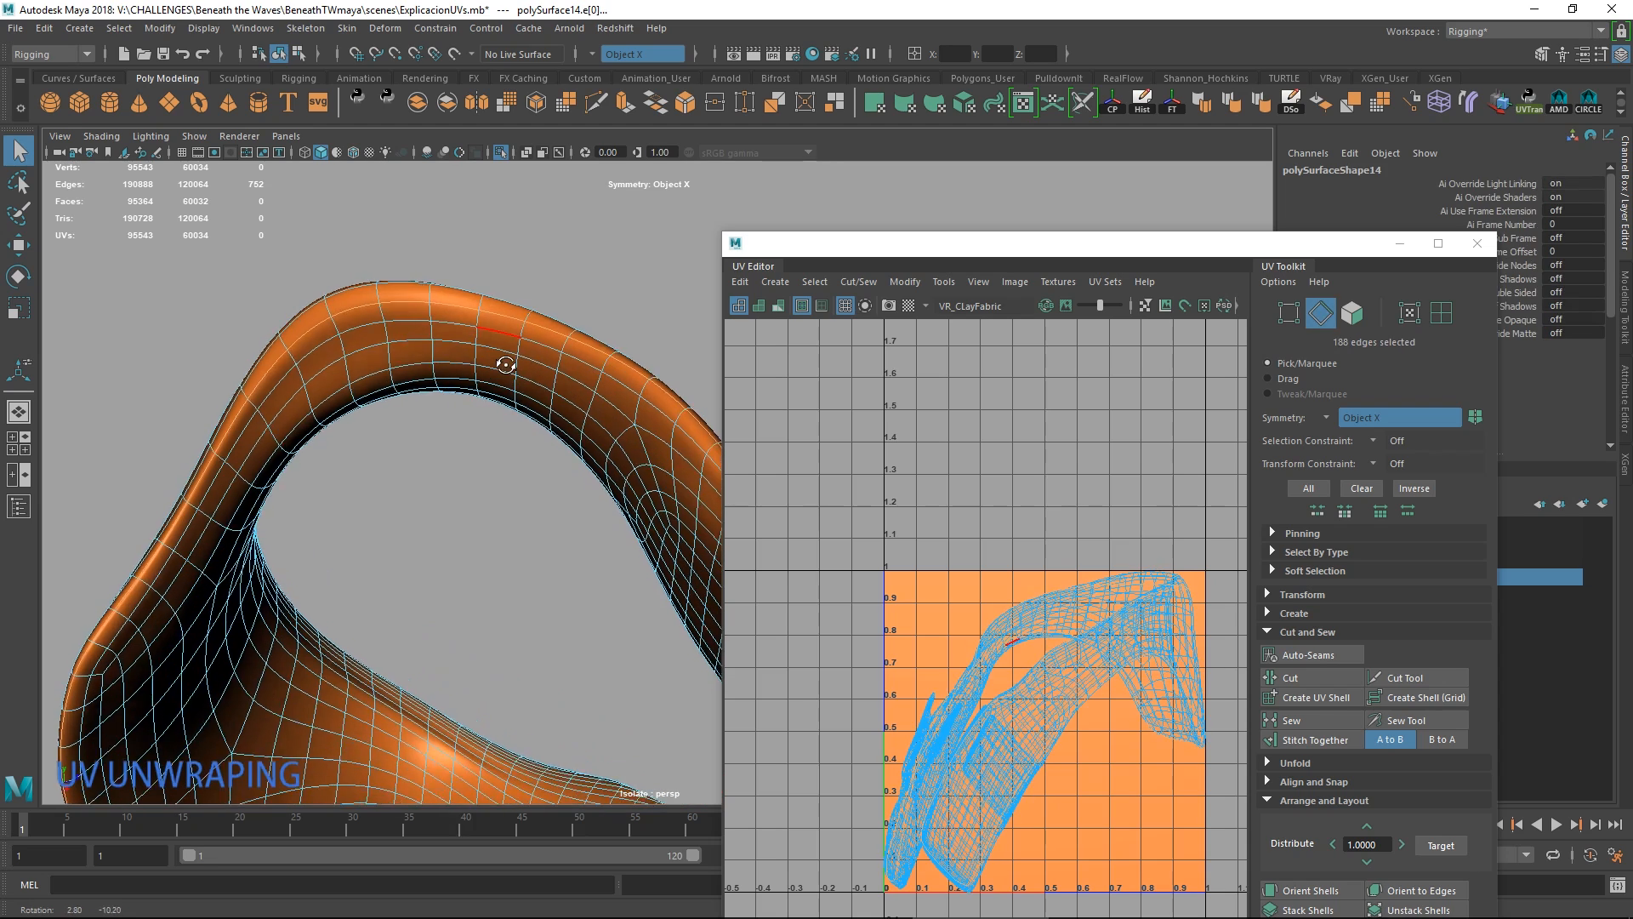
pyautogui.moveTo(506, 359); pyautogui.dragTo(553, 368, button='right')
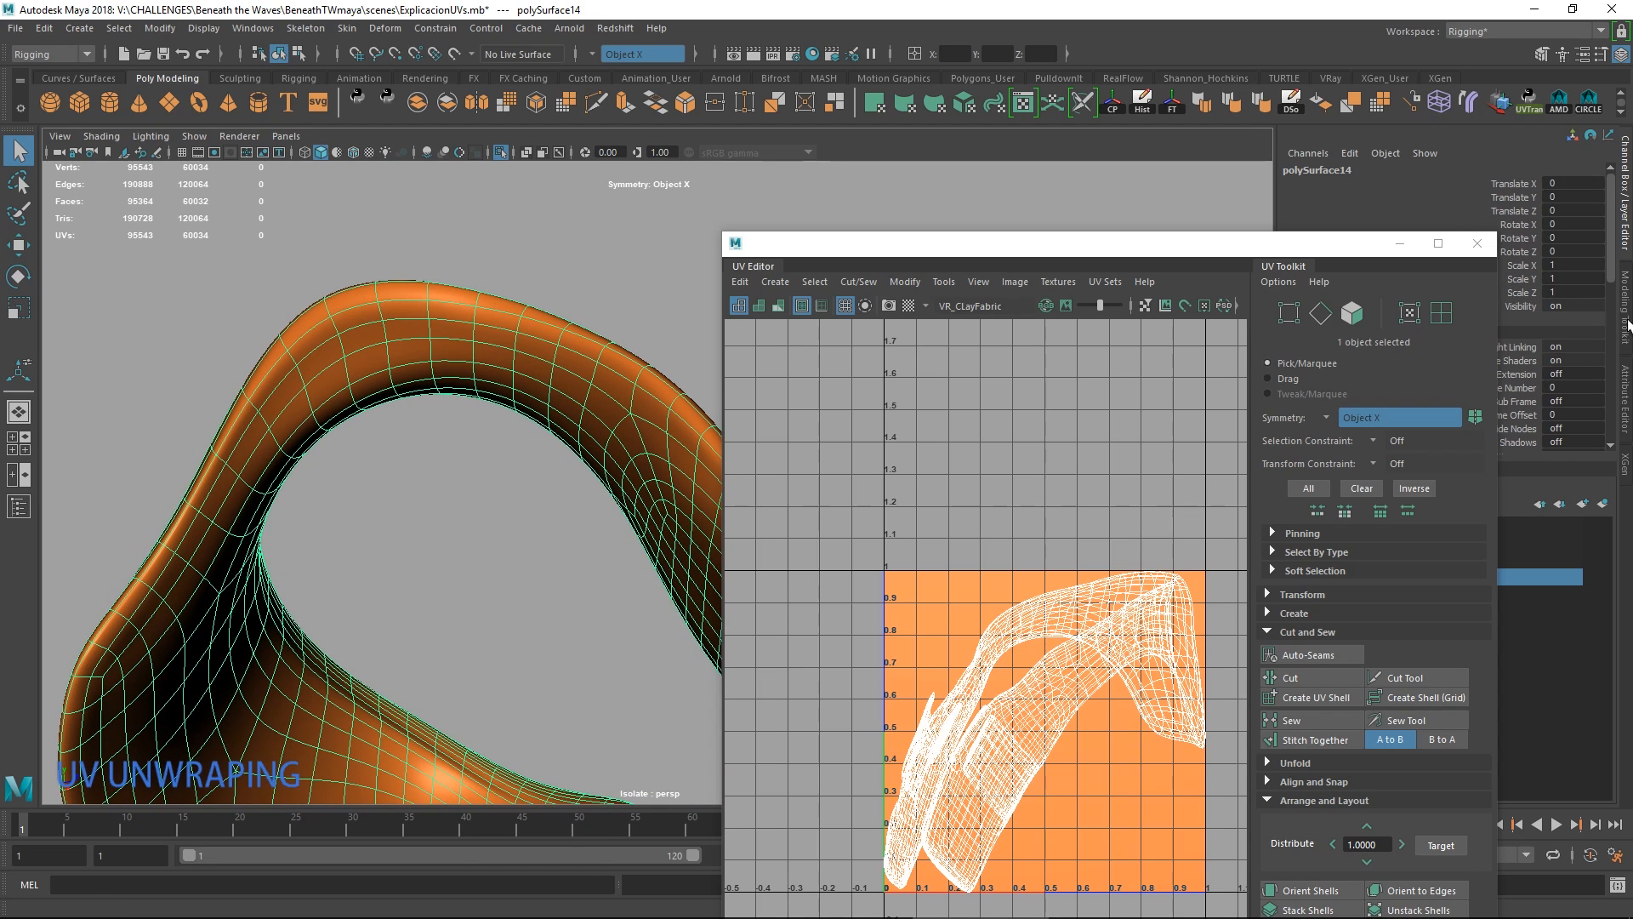
# Darken the diffuse color of the VR_CLayFabric material to a deep brown.
pyautogui.click(1622, 398)
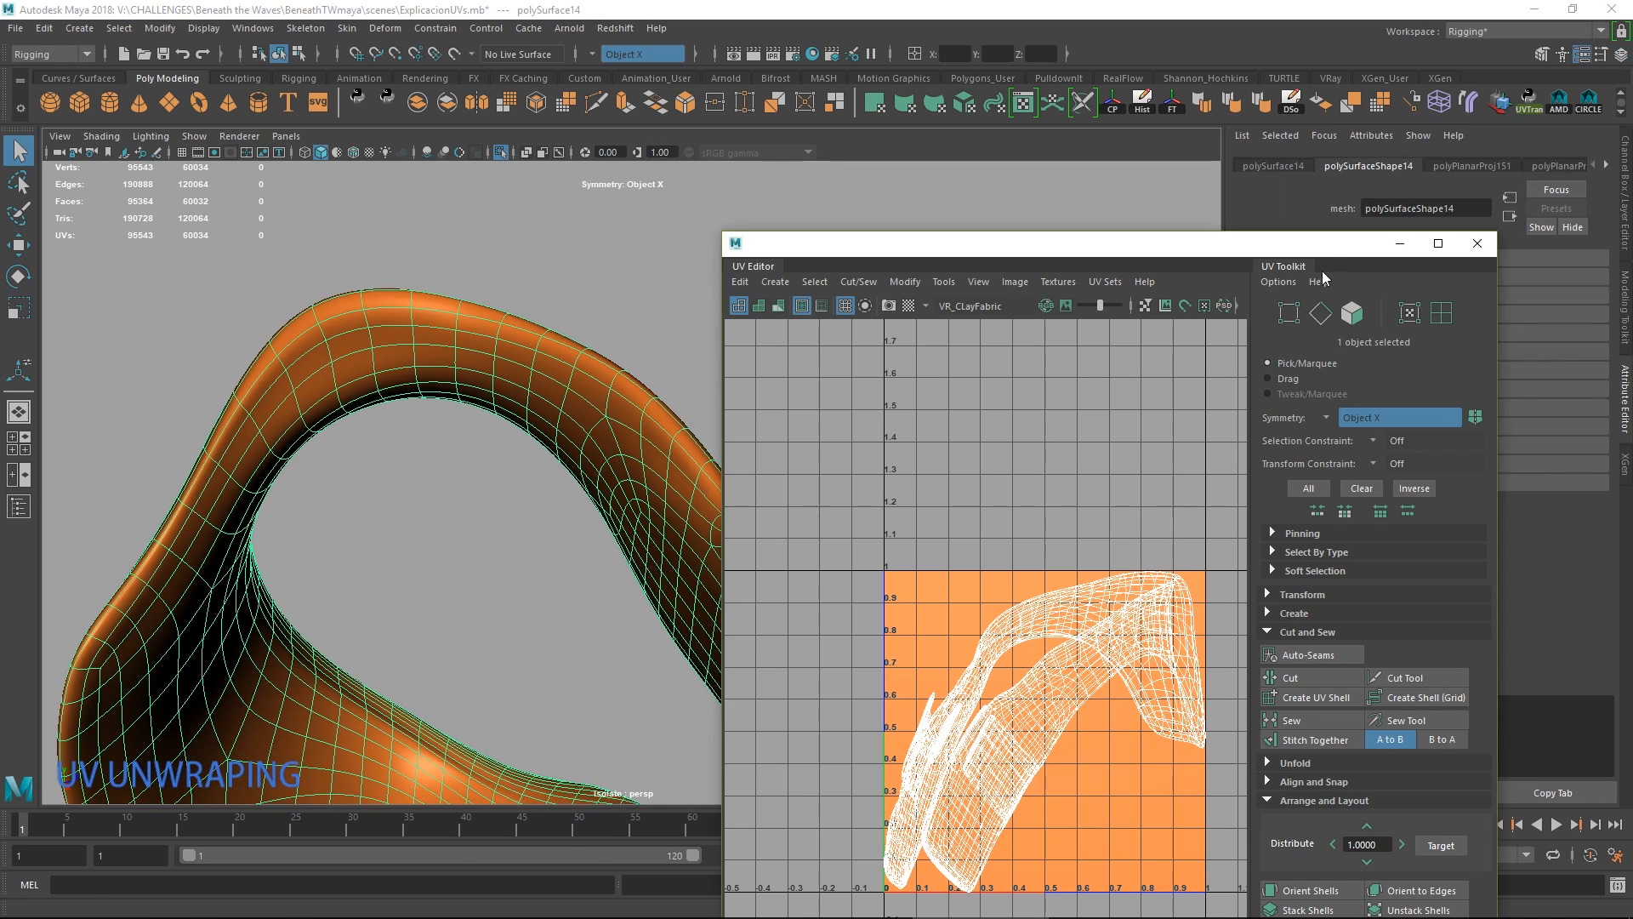
pyautogui.moveTo(1321, 273); pyautogui.dragTo(1078, 451)
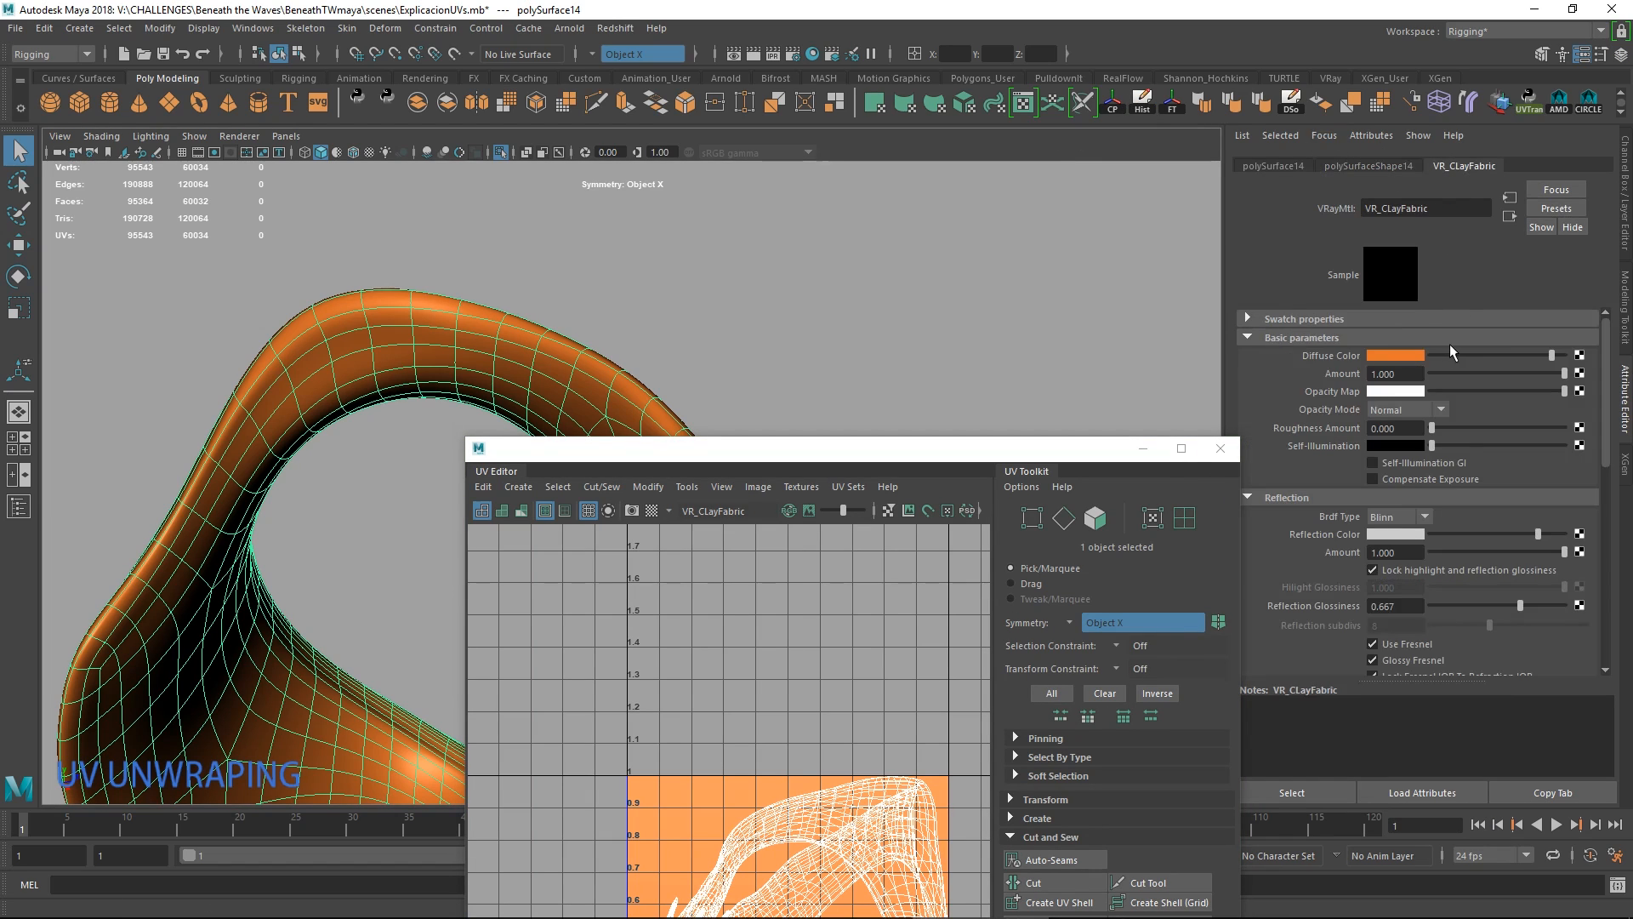
pyautogui.moveTo(1499, 355); pyautogui.dragTo(1461, 356)
pyautogui.keyDown('alt'); pyautogui.moveTo(964, 384); pyautogui.dragTo(812, 257, button='middle'); pyautogui.keyUp('alt')
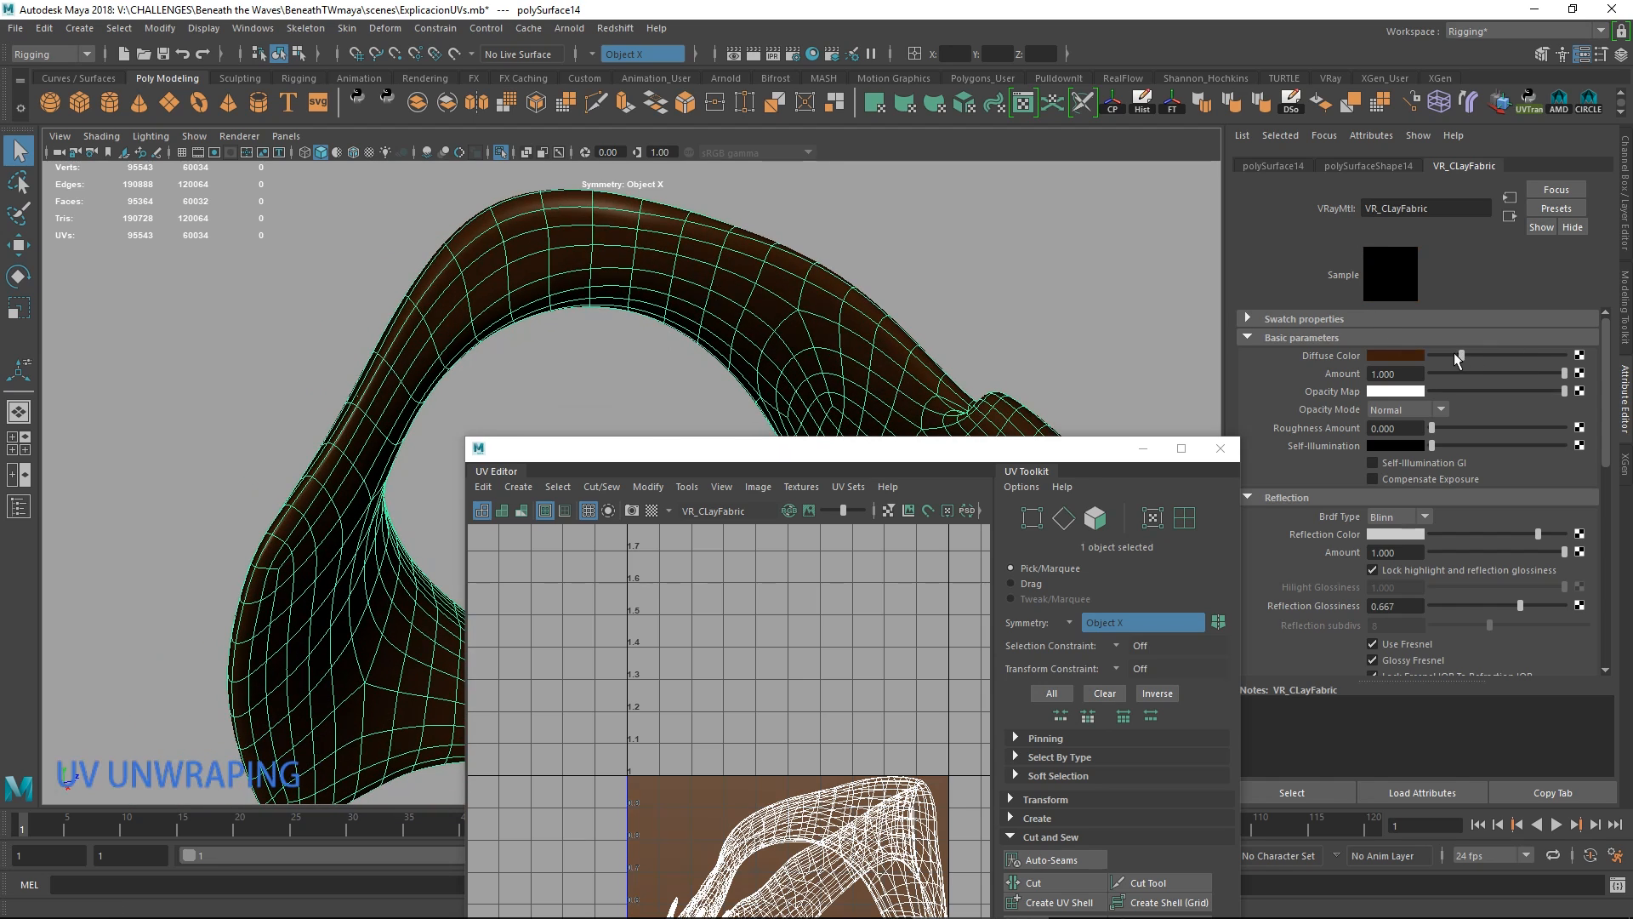
# Return to edge selection, minimize the UV Editor and refine the seam edges along the collar's outer rim.
pyautogui.moveTo(522, 270); pyautogui.dragTo(526, 216, button='right')
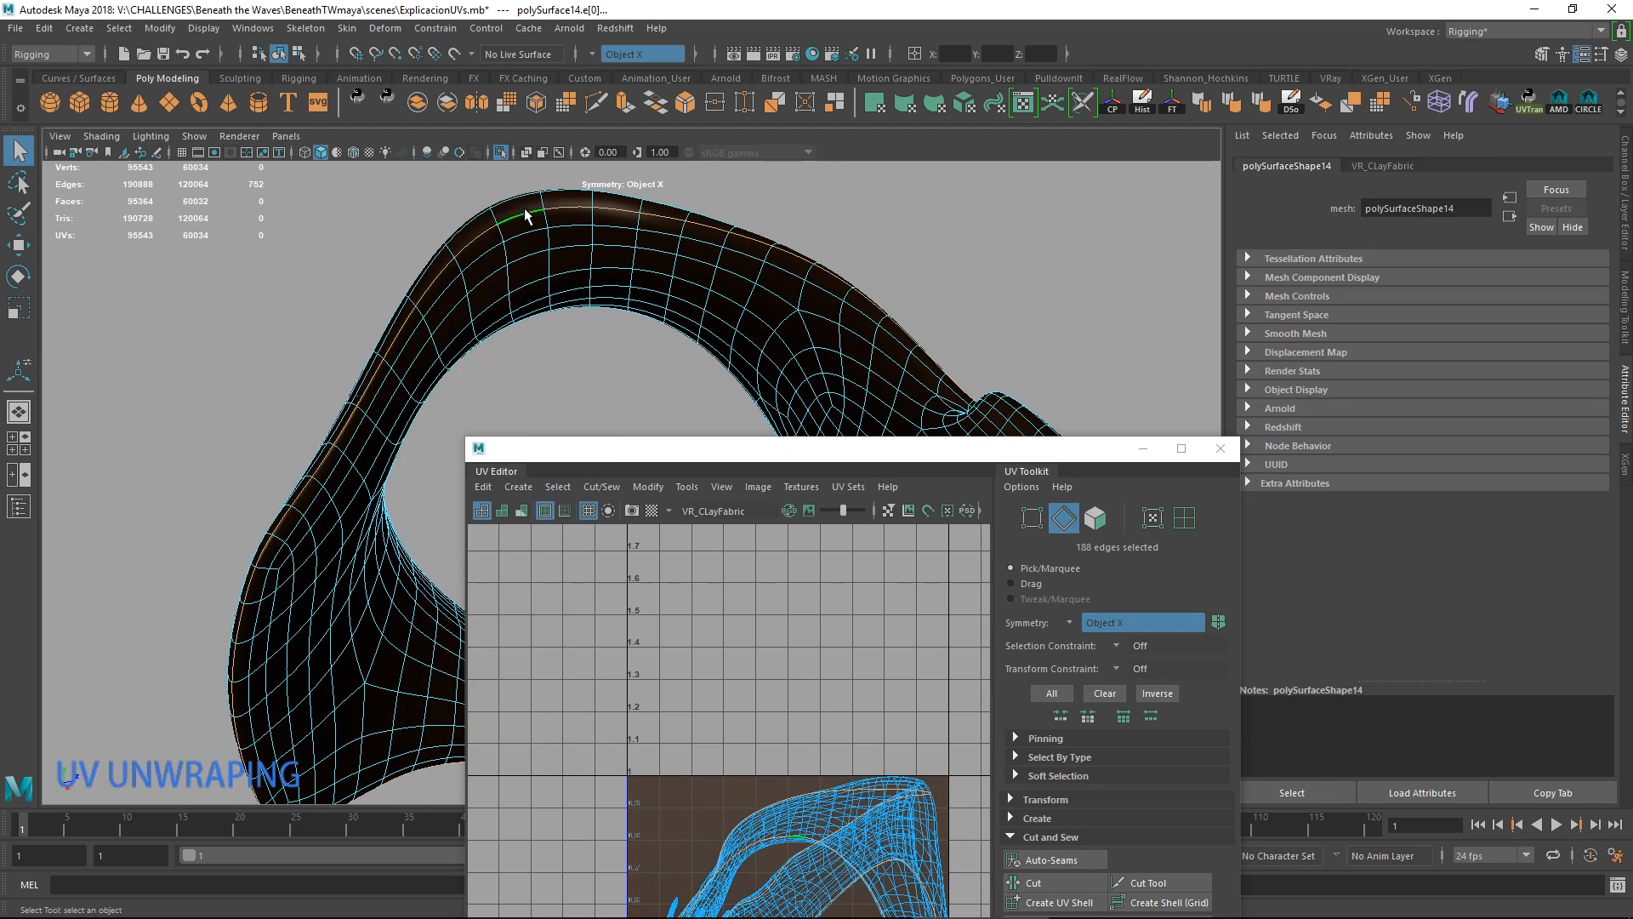
pyautogui.keyDown('alt'); pyautogui.moveTo(528, 215); pyautogui.dragTo(838, 336); pyautogui.keyUp('alt')
pyautogui.click(1157, 453)
pyautogui.keyDown('alt'); pyautogui.moveTo(1157, 453); pyautogui.dragTo(879, 547); pyautogui.keyUp('alt')
pyautogui.keyDown('alt'); pyautogui.moveTo(879, 547); pyautogui.dragTo(672, 417, button='middle'); pyautogui.keyUp('alt')
pyautogui.keyDown('alt'); pyautogui.moveTo(672, 417); pyautogui.dragTo(539, 462); pyautogui.keyUp('alt')
pyautogui.keyDown('alt'); pyautogui.moveTo(632, 348); pyautogui.dragTo(895, 356); pyautogui.keyUp('alt')
pyautogui.keyDown('alt'); pyautogui.moveTo(895, 356); pyautogui.dragTo(959, 514, button='right'); pyautogui.keyUp('alt')
pyautogui.keyDown('alt'); pyautogui.moveTo(944, 544); pyautogui.dragTo(867, 540); pyautogui.keyUp('alt')
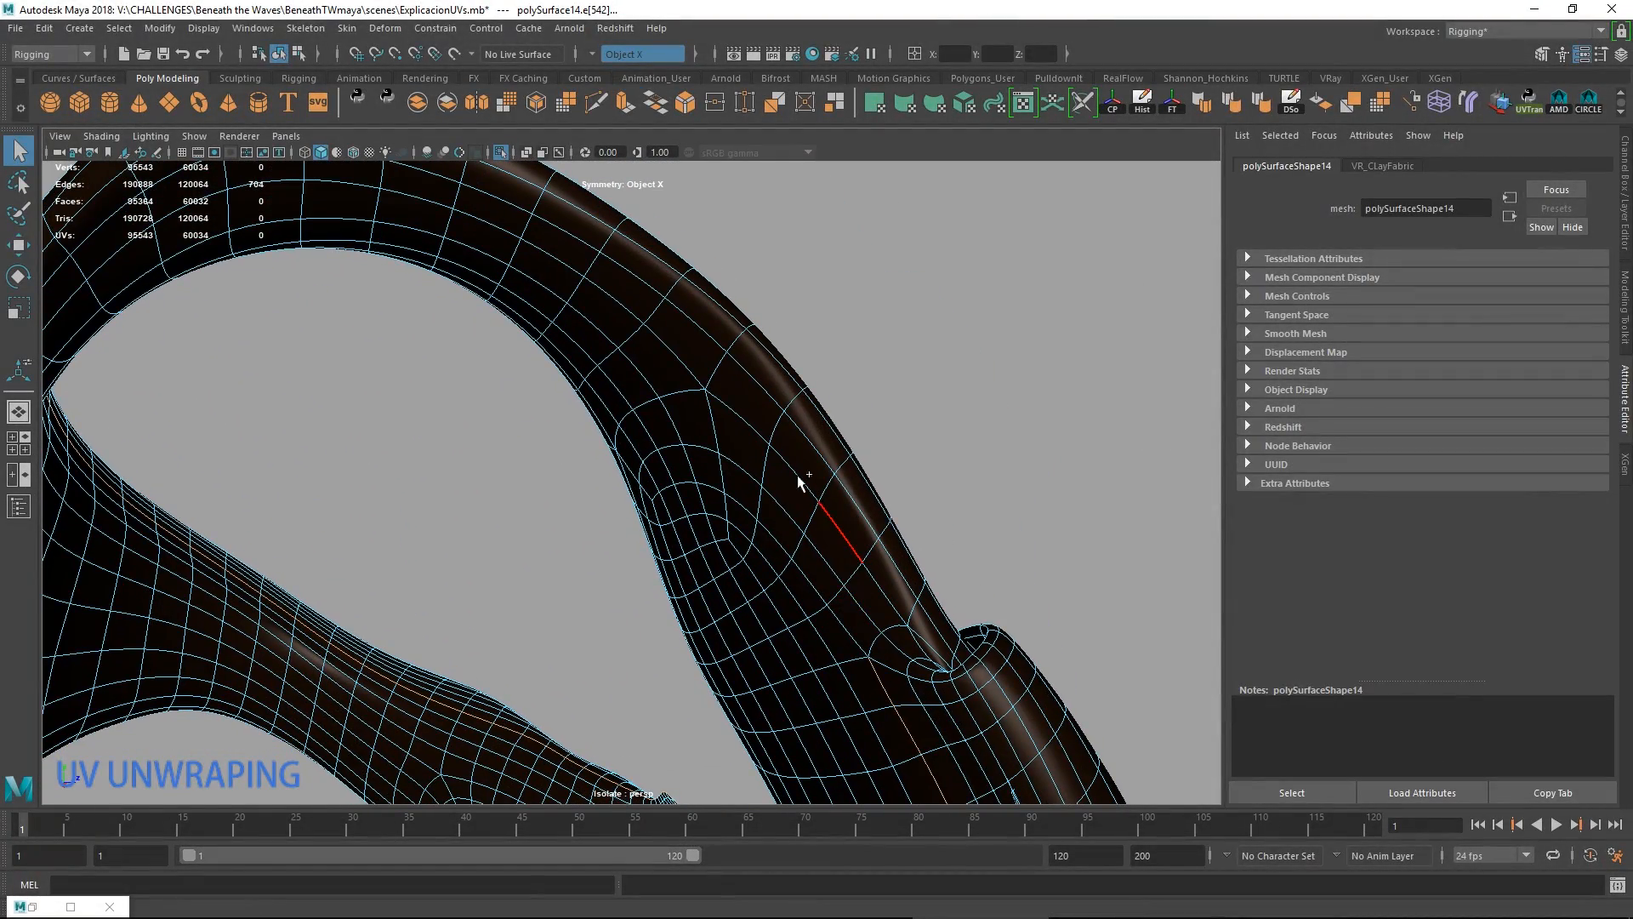
# Extend the seam edge selection around the collar and down to the corner of the strap's raised section.
pyautogui.keyDown('alt'); pyautogui.moveTo(663, 366); pyautogui.dragTo(485, 414); pyautogui.keyUp('alt')
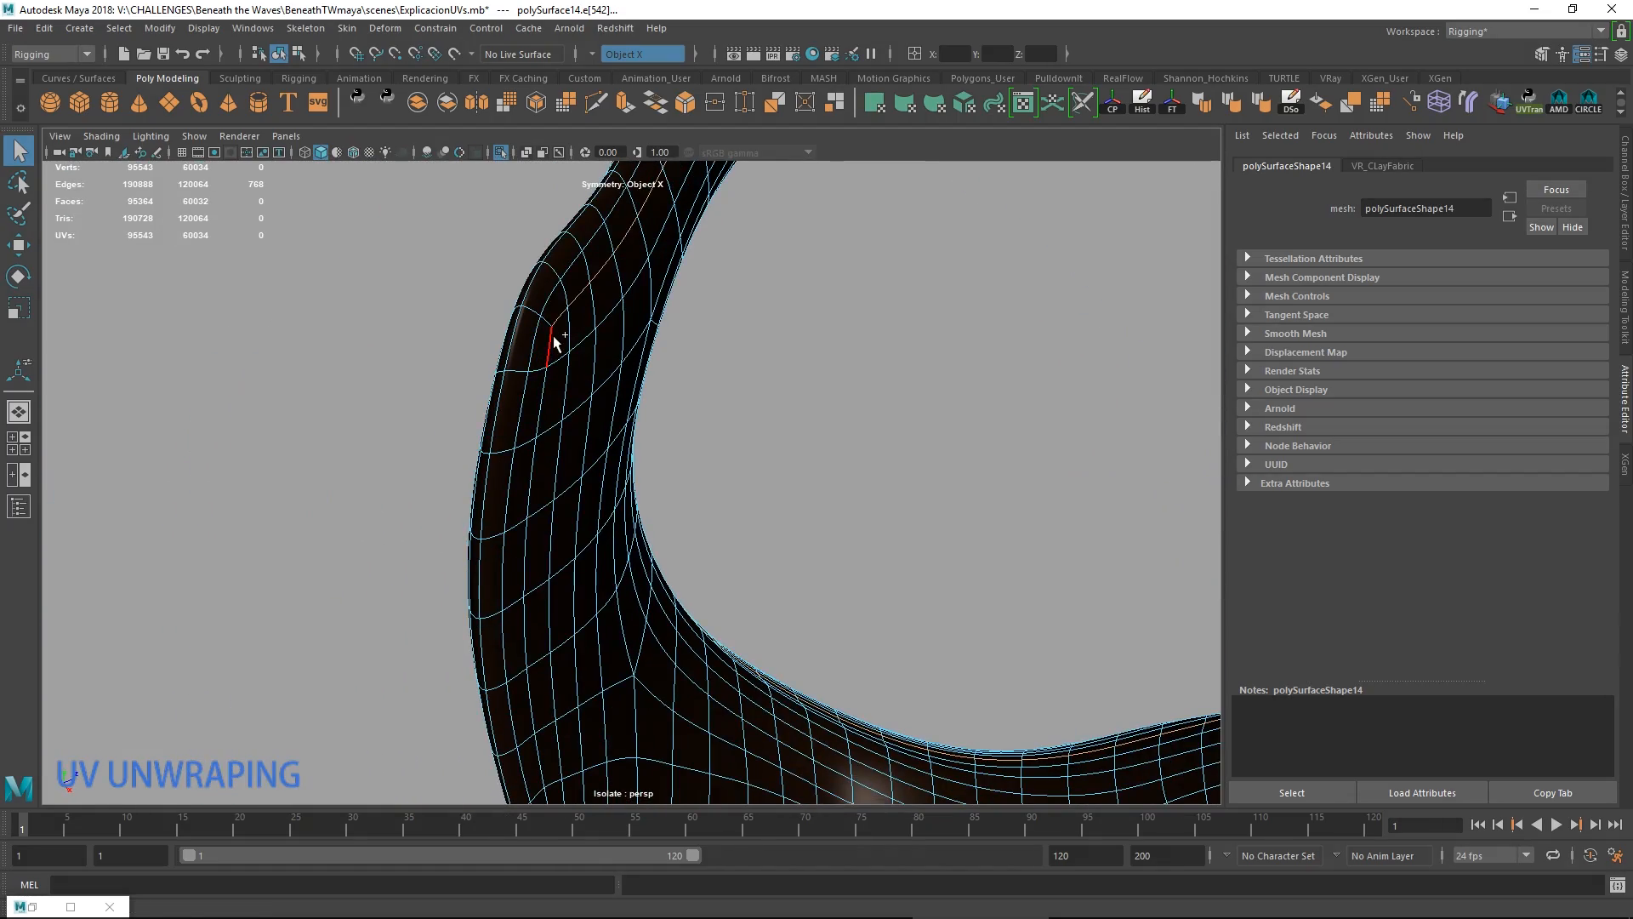
pyautogui.keyDown('alt'); pyautogui.moveTo(621, 489); pyautogui.dragTo(584, 547); pyautogui.keyUp('alt')
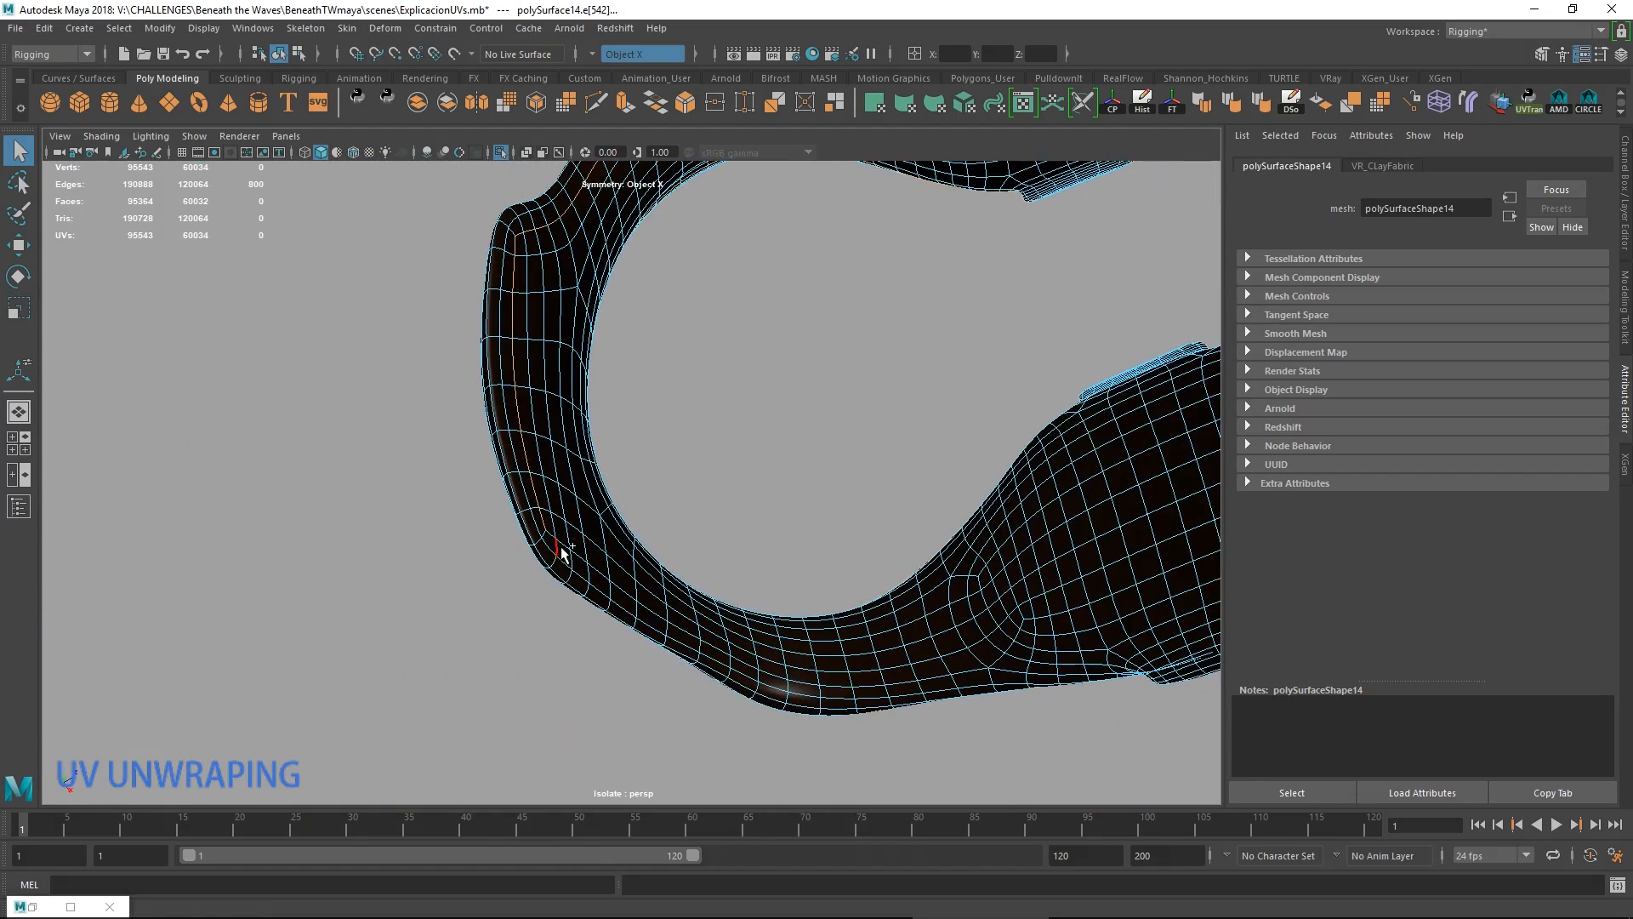
pyautogui.keyDown('alt'); pyautogui.moveTo(848, 607); pyautogui.dragTo(667, 536); pyautogui.keyUp('alt')
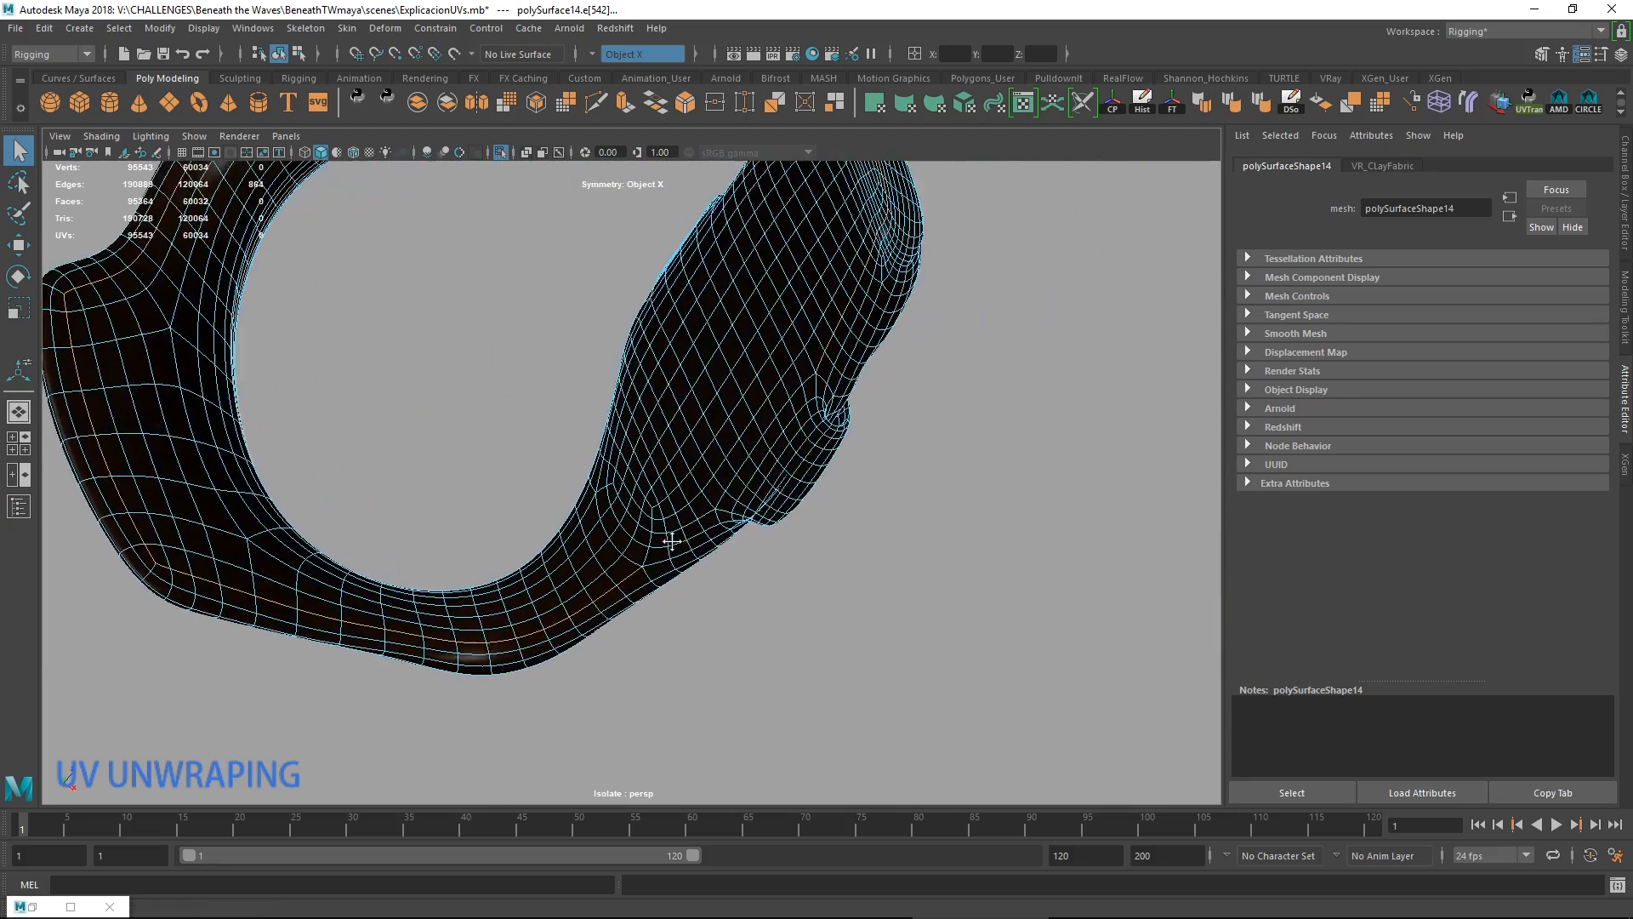
pyautogui.scroll(2, 668, 561)
pyautogui.keyDown('alt'); pyautogui.moveTo(666, 601); pyautogui.dragTo(772, 547); pyautogui.keyUp('alt')
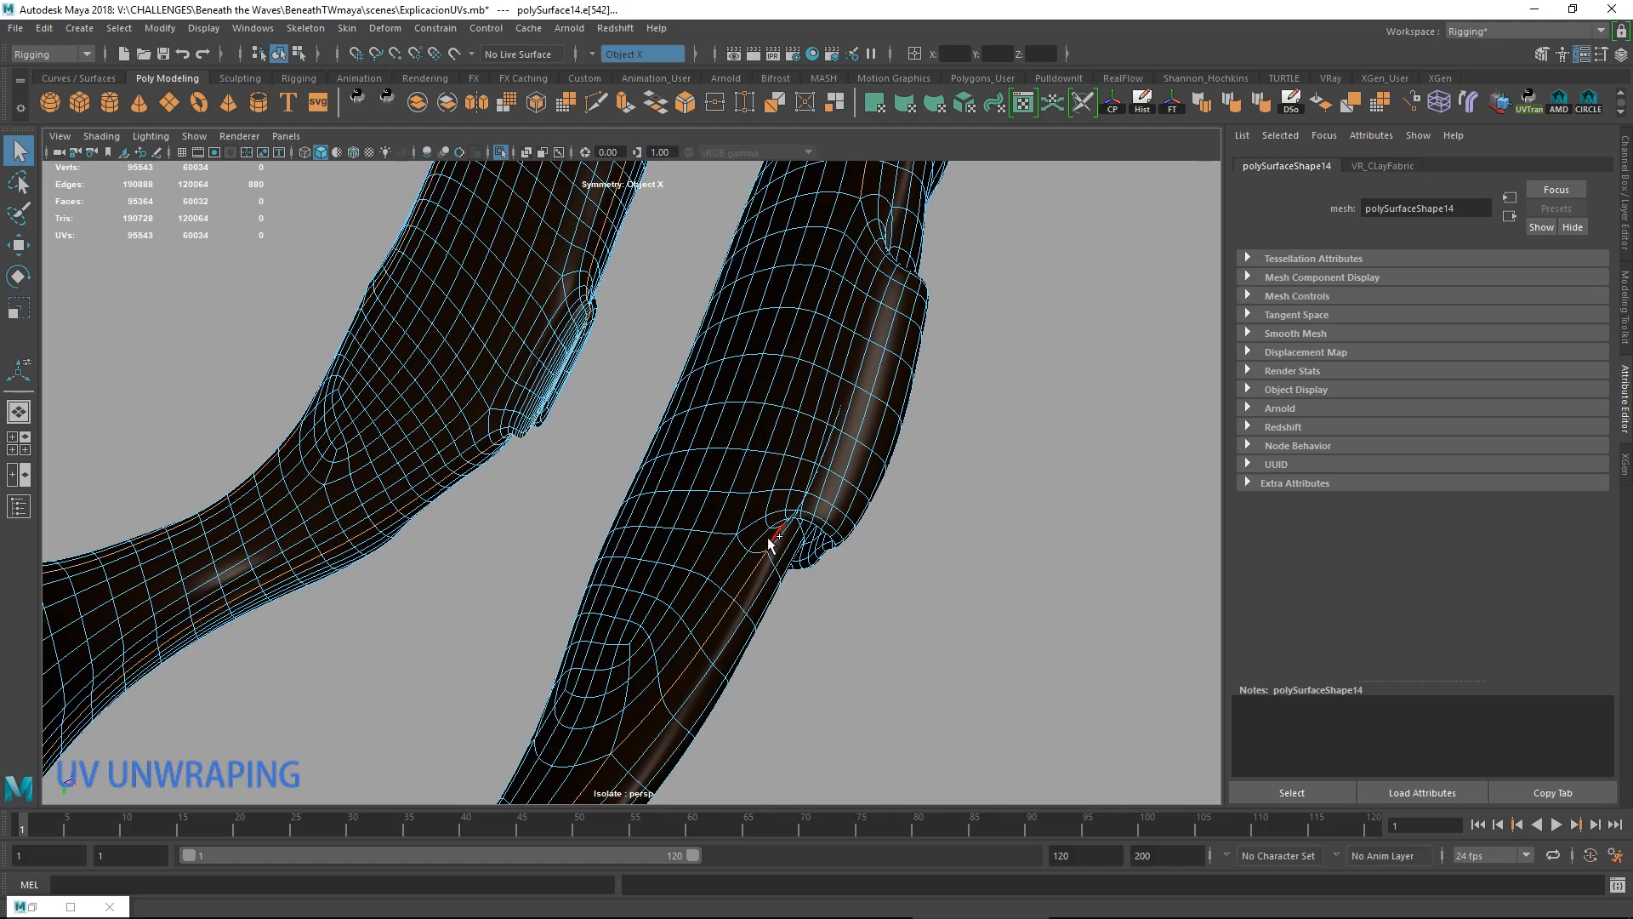
pyautogui.scroll(3, 794, 502)
pyautogui.keyDown('alt'); pyautogui.moveTo(758, 515); pyautogui.dragTo(842, 545); pyautogui.keyUp('alt')
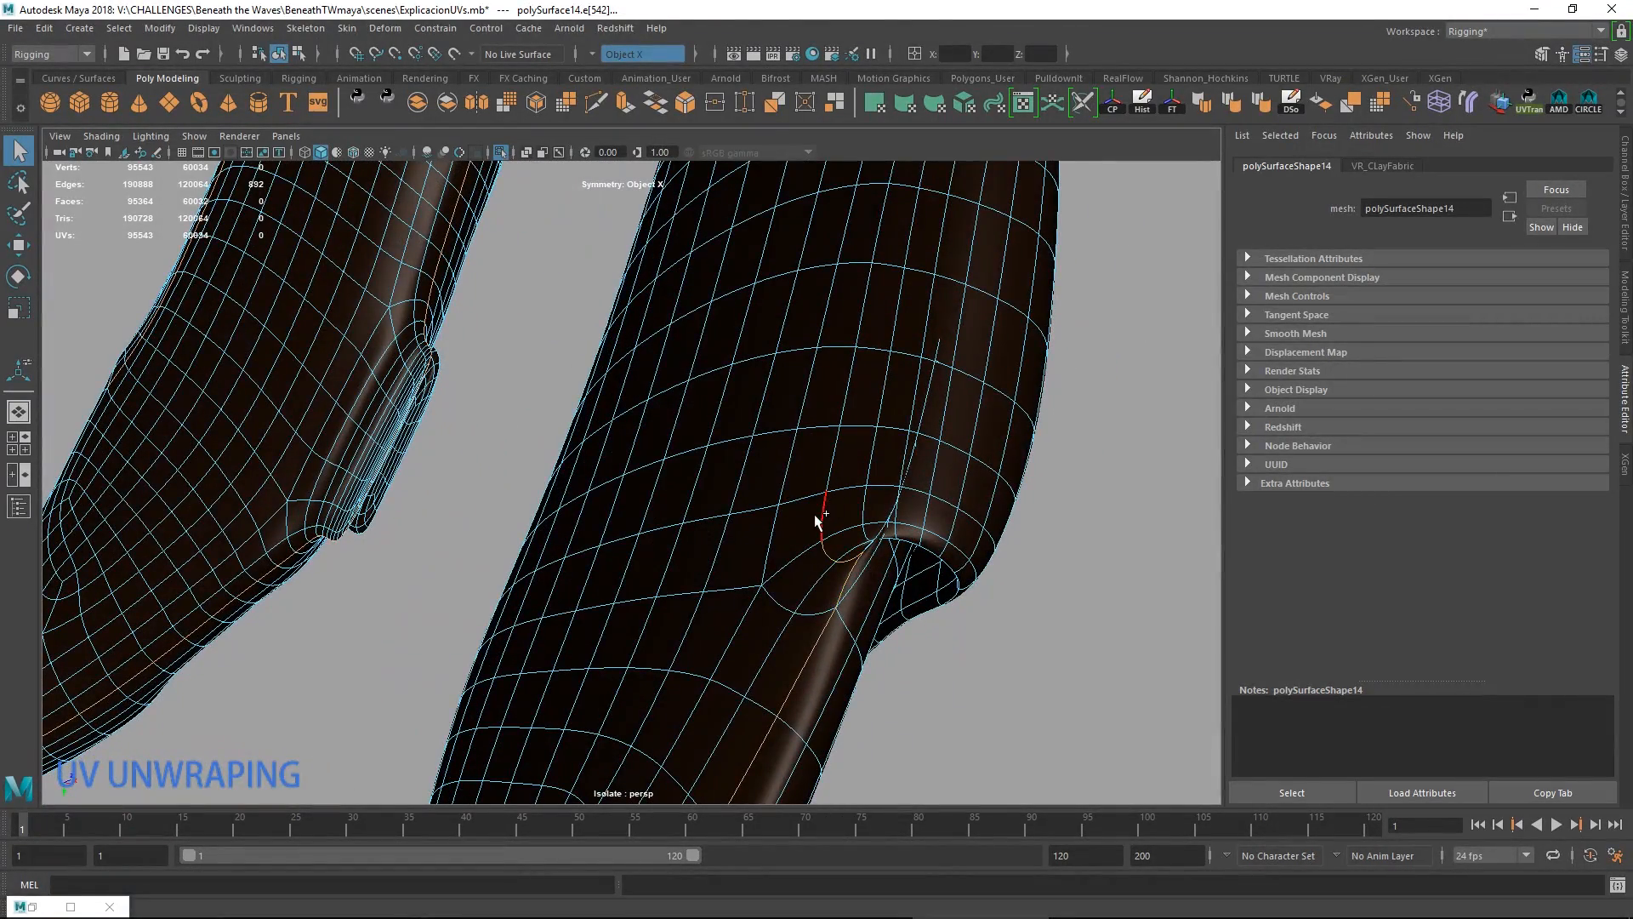
# Continue the seam edge selection along the raised section on the side of the strap.
pyautogui.scroll(-3, 868, 481)
pyautogui.keyDown('alt'); pyautogui.moveTo(860, 513); pyautogui.dragTo(773, 449); pyautogui.keyUp('alt')
pyautogui.keyDown('alt'); pyautogui.moveTo(864, 413); pyautogui.dragTo(773, 382); pyautogui.keyUp('alt')
pyautogui.scroll(3, 902, 429)
pyautogui.keyDown('alt'); pyautogui.moveTo(903, 431); pyautogui.dragTo(866, 477); pyautogui.keyUp('alt')
pyautogui.scroll(-5, 859, 486)
pyautogui.keyDown('alt'); pyautogui.moveTo(791, 390); pyautogui.dragTo(697, 565); pyautogui.keyUp('alt')
pyautogui.scroll(3, 831, 471)
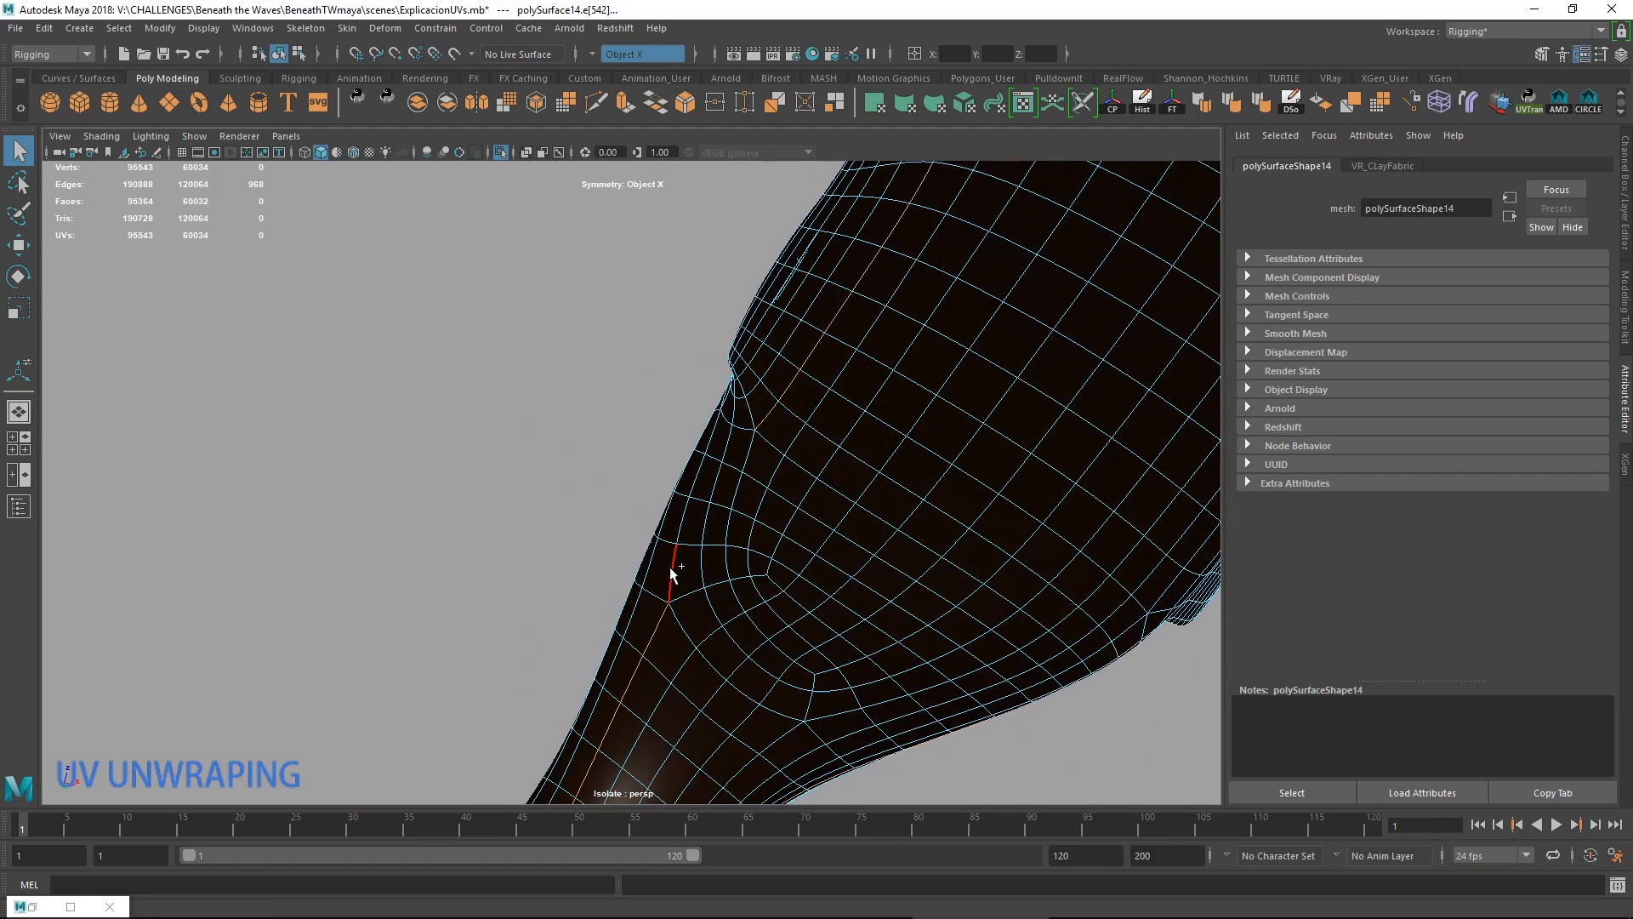
# Add the remaining seam edges along the opposite side of the strap, around its raised section and toward the tip.
pyautogui.keyDown('shift'); pyautogui.doubleClick(670, 568); pyautogui.keyUp('shift')
pyautogui.keyDown('alt'); pyautogui.moveTo(718, 500); pyautogui.dragTo(754, 595); pyautogui.keyUp('alt')
pyautogui.scroll(3, 755, 587)
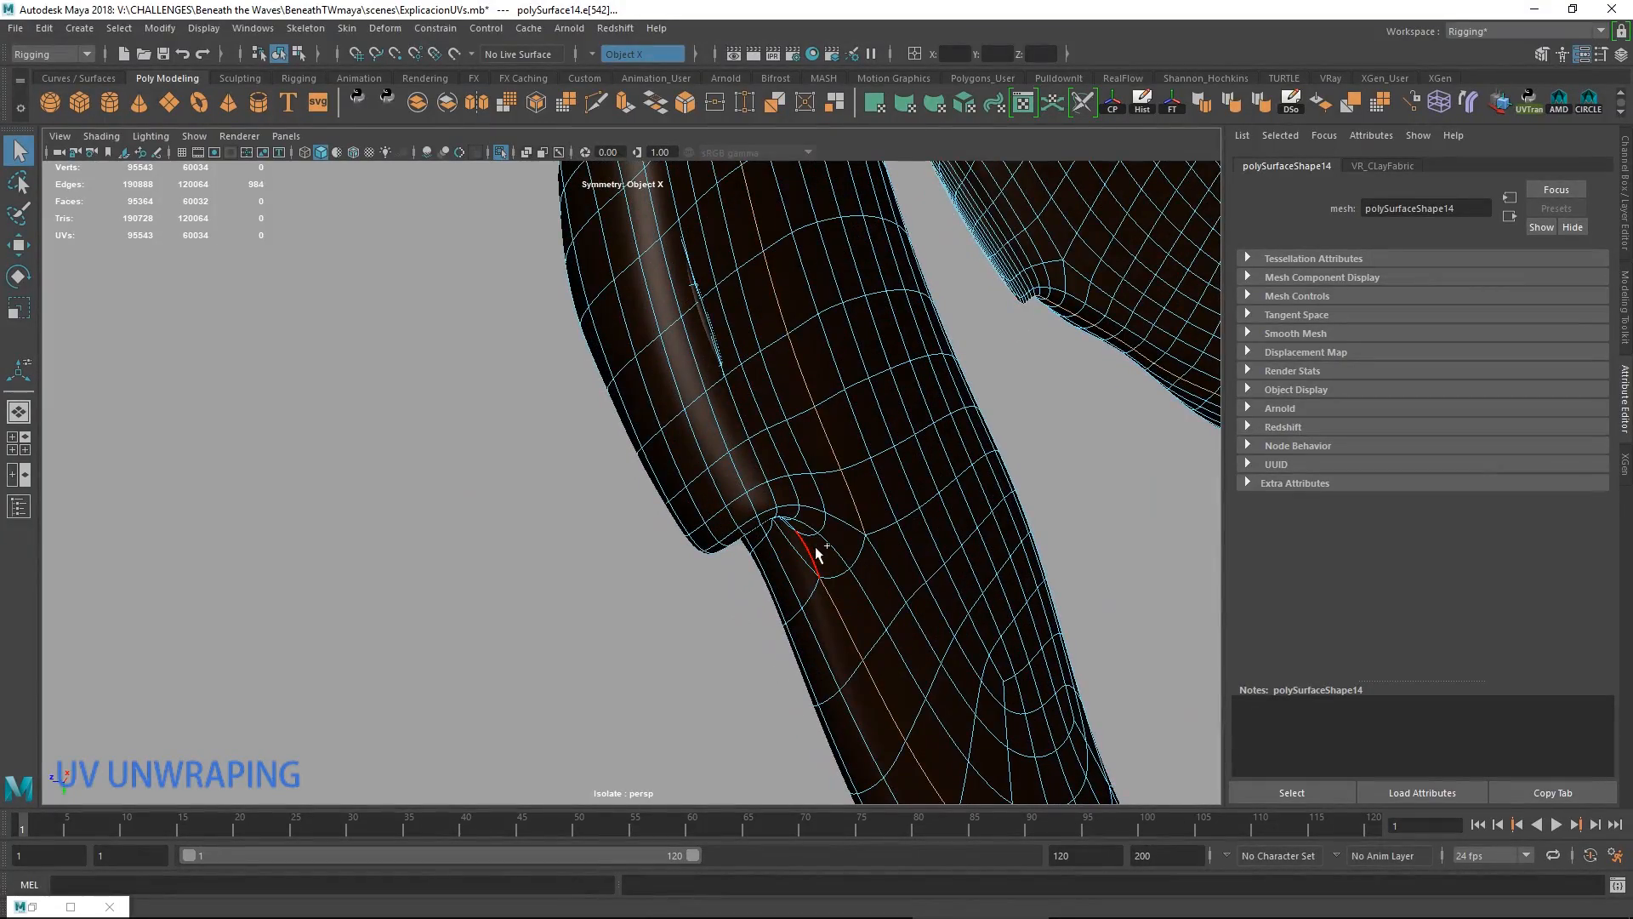
pyautogui.keyDown('alt'); pyautogui.moveTo(849, 546); pyautogui.dragTo(777, 507); pyautogui.keyUp('alt')
pyautogui.scroll(5, 669, 396)
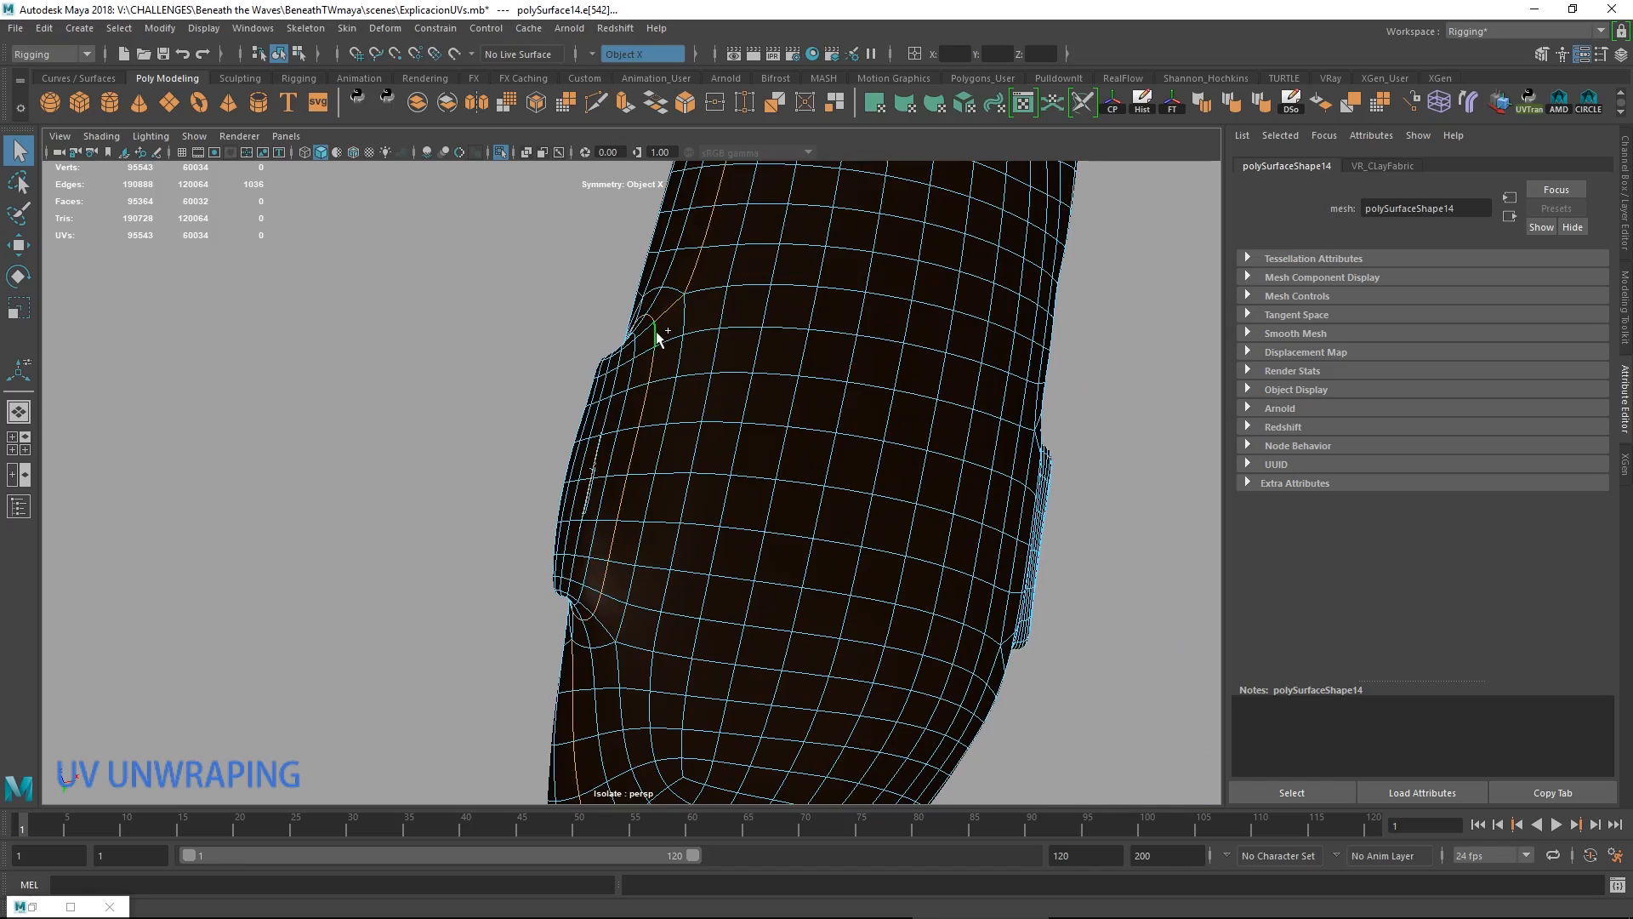
pyautogui.keyDown('alt'); pyautogui.moveTo(657, 336); pyautogui.dragTo(886, 599); pyautogui.keyUp('alt')
pyautogui.keyDown('alt'); pyautogui.moveTo(727, 604); pyautogui.dragTo(633, 529); pyautogui.keyUp('alt')
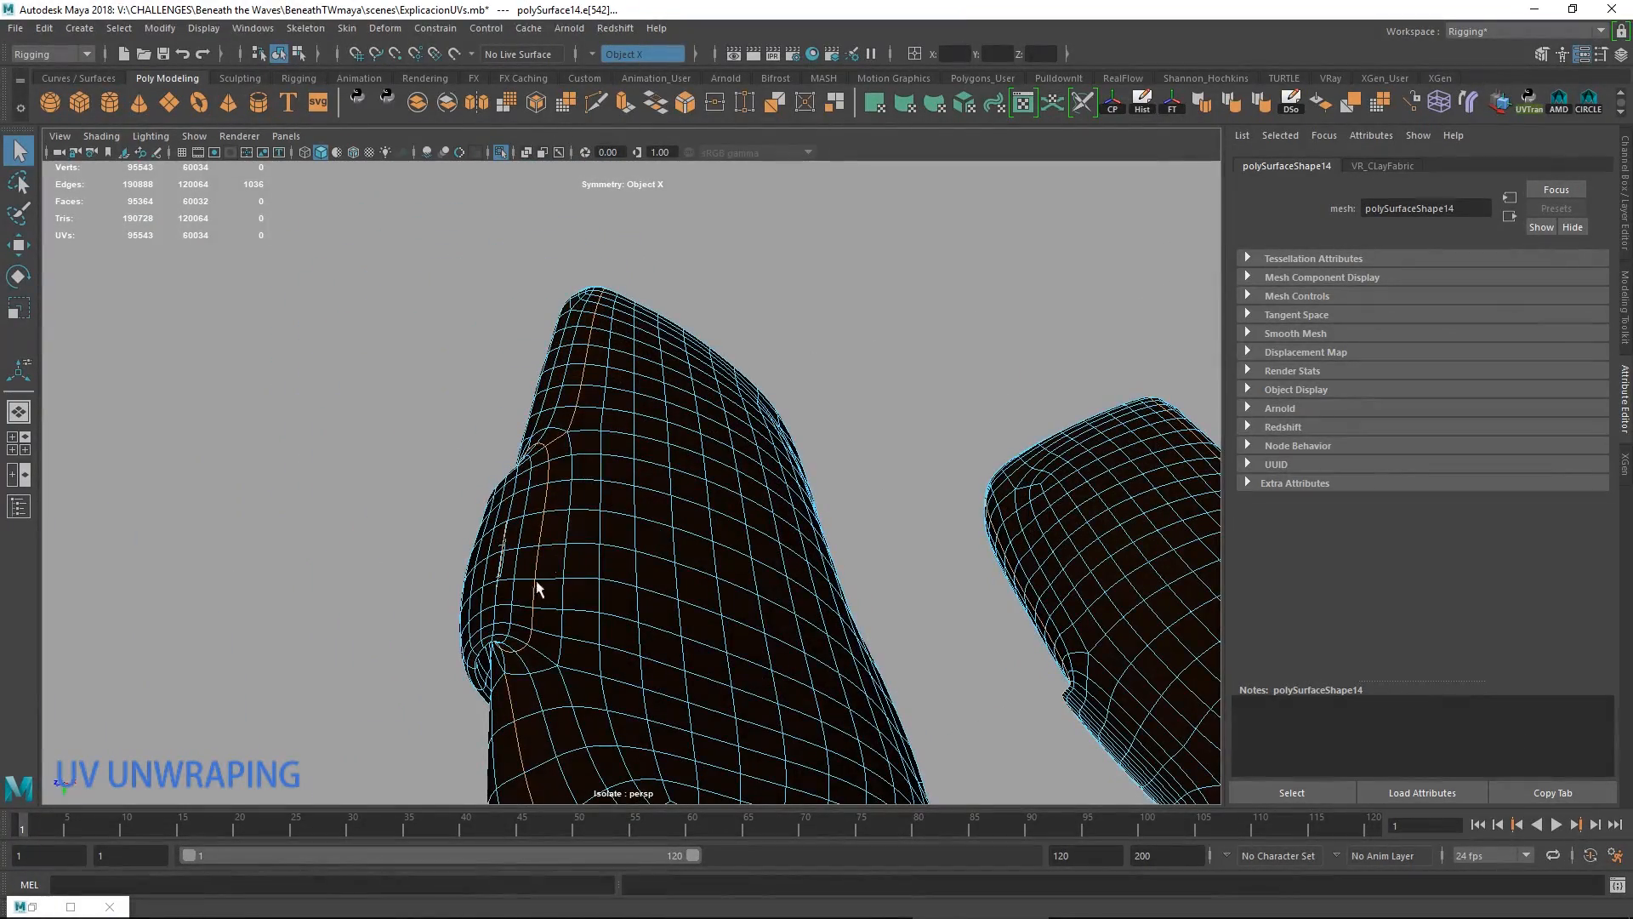
pyautogui.keyDown('alt'); pyautogui.moveTo(570, 462); pyautogui.dragTo(775, 587); pyautogui.keyUp('alt')
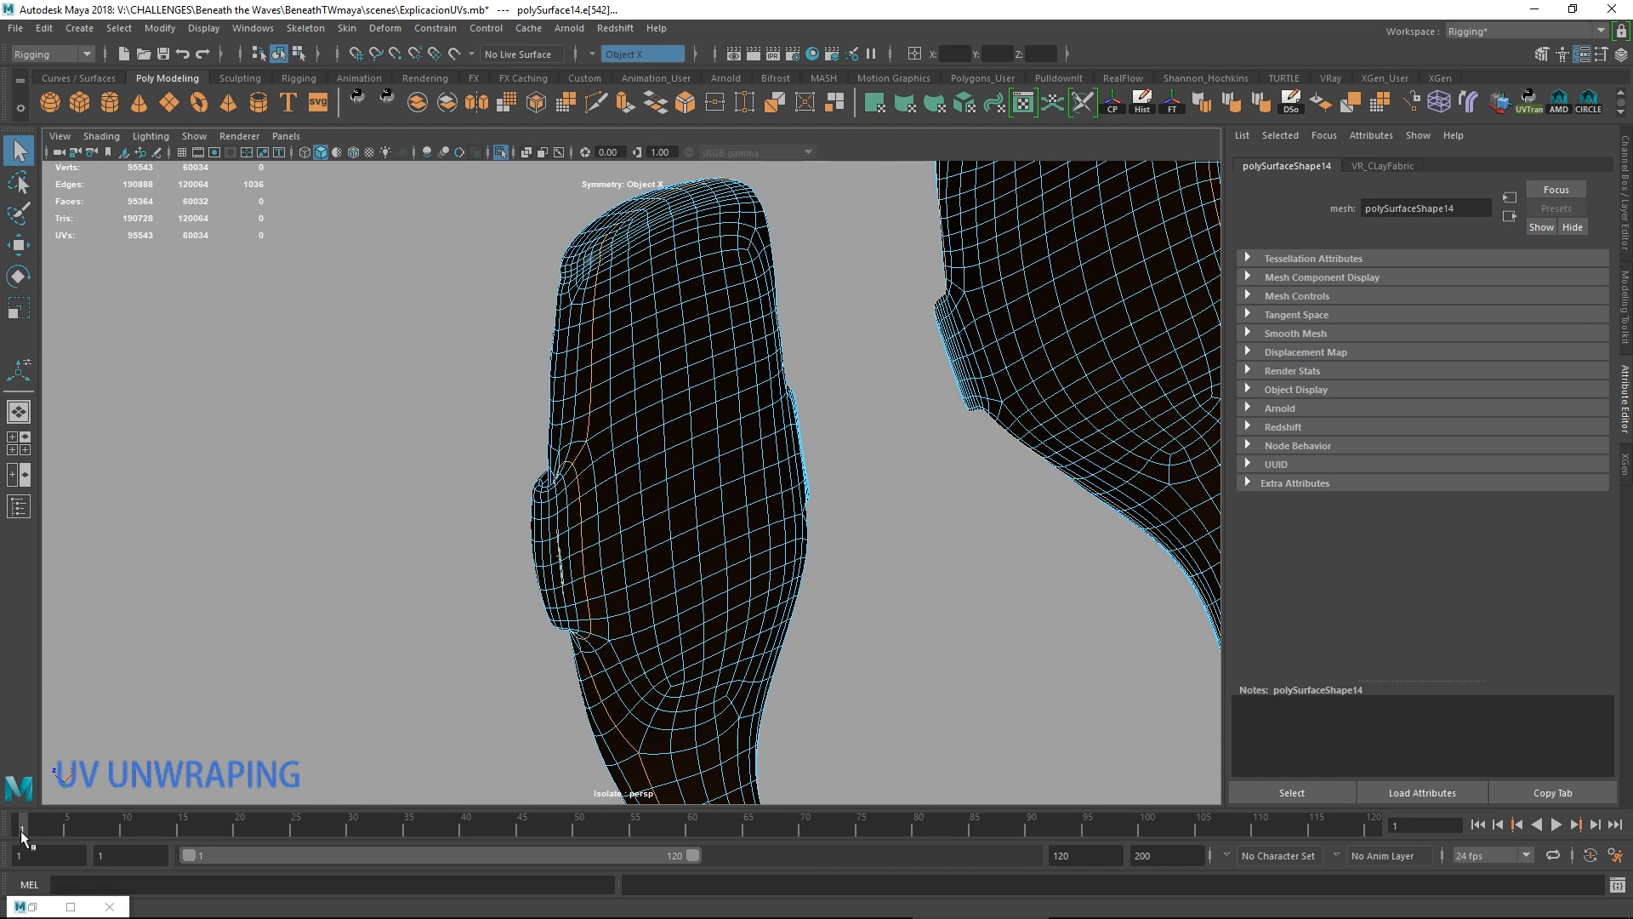
# Restore the UV Editor beside the model and cut the UVs along the selected seam edges.
pyautogui.click(26, 909)
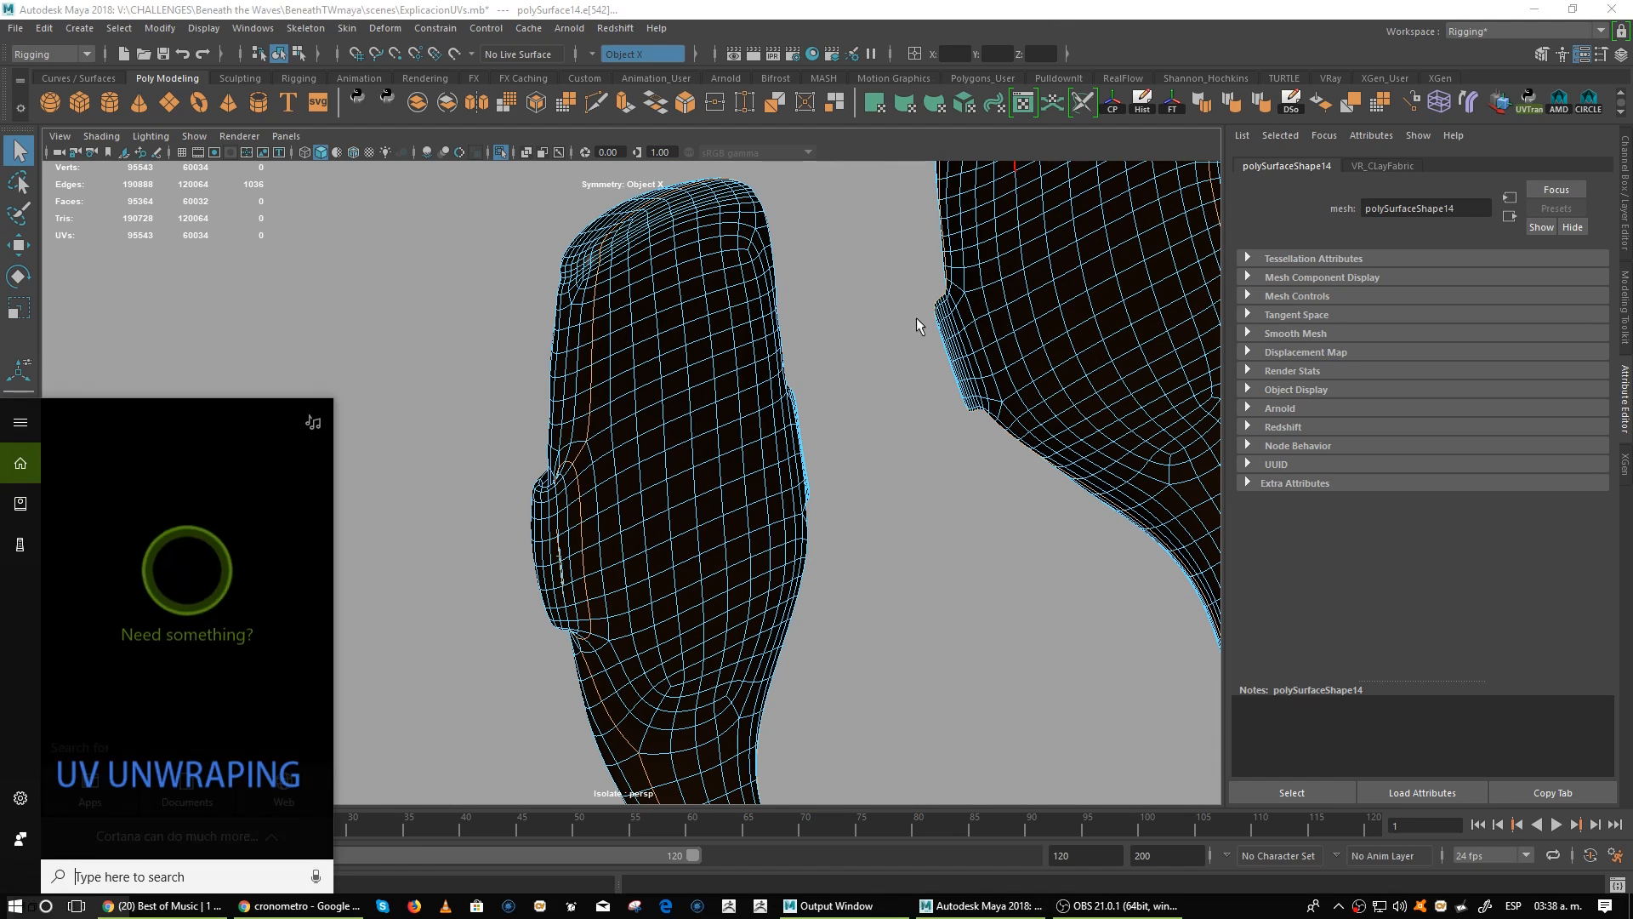
pyautogui.keyDown('alt'); pyautogui.moveTo(920, 327); pyautogui.dragTo(925, 304); pyautogui.keyUp('alt')
pyautogui.click(1023, 104)
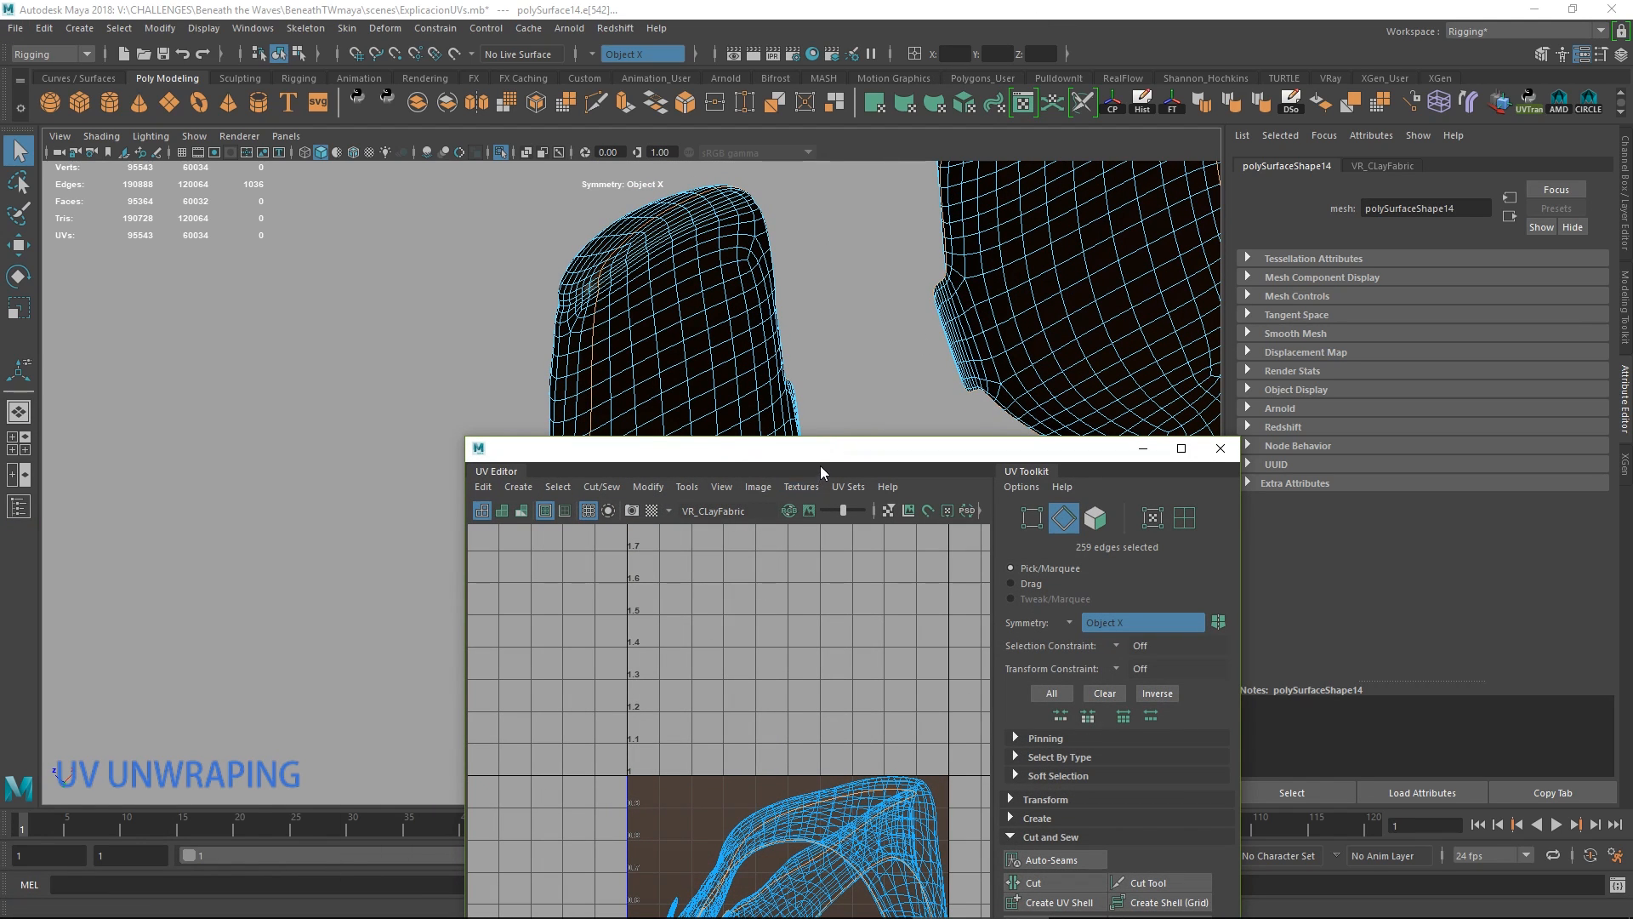
pyautogui.moveTo(821, 447); pyautogui.dragTo(1257, 63)
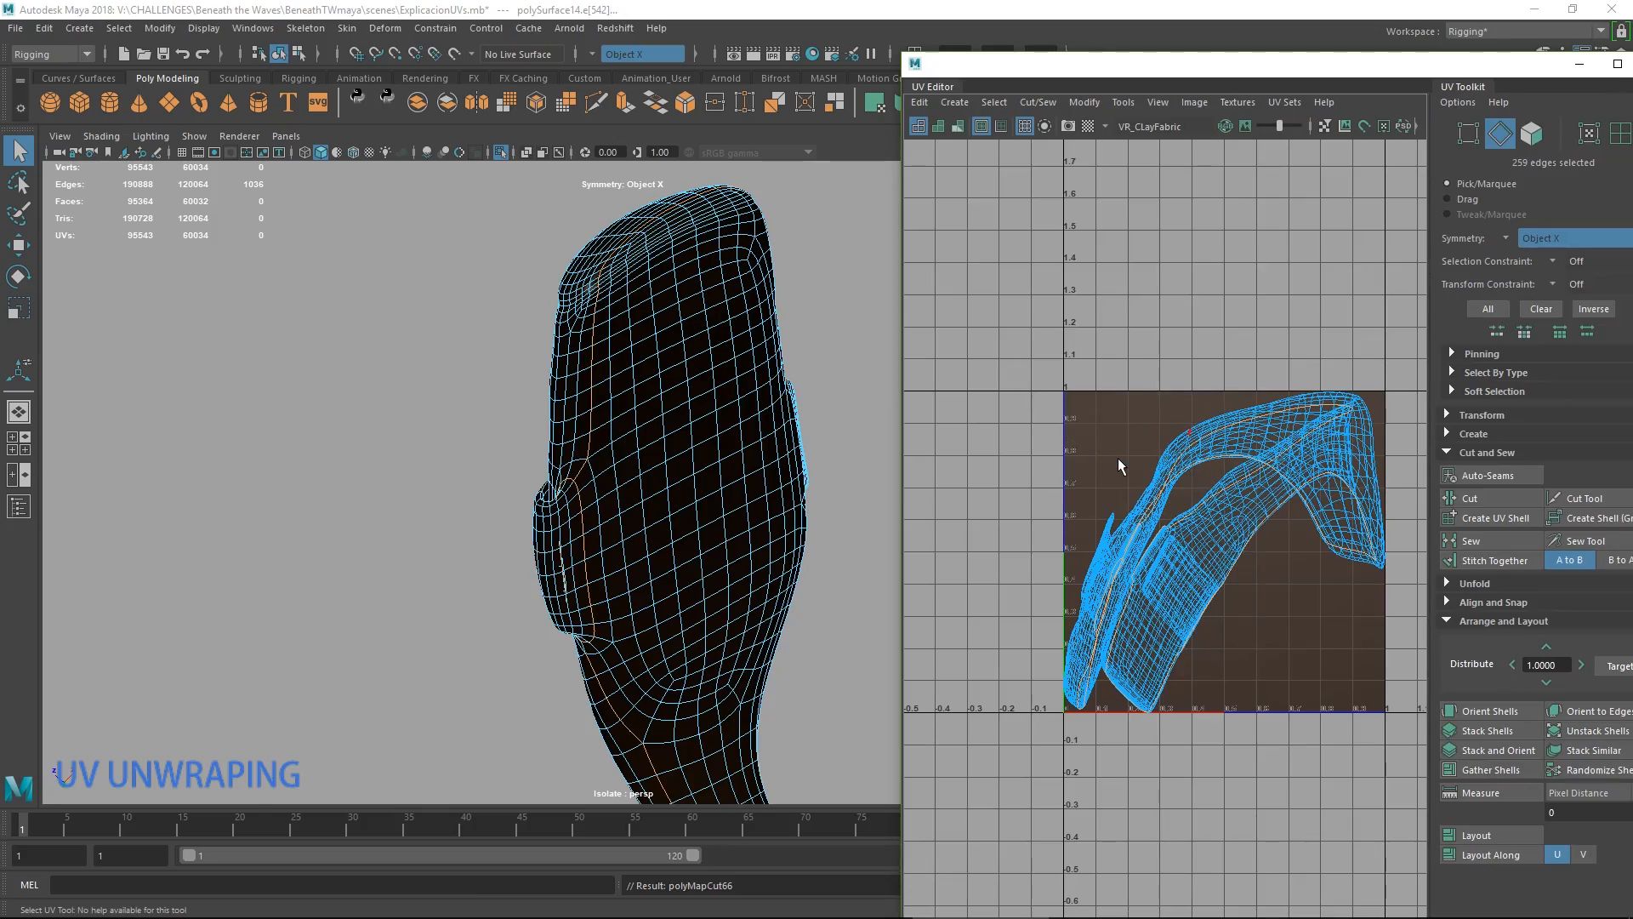
pyautogui.keyDown('alt'); pyautogui.moveTo(1117, 457); pyautogui.dragTo(996, 476, button='middle'); pyautogui.keyUp('alt')
# Select the UV shell of the padded vest body and move it above the 0–1 tile, away from the pocket shells.
pyautogui.keyDown('alt'); pyautogui.moveTo(696, 474); pyautogui.dragTo(646, 545); pyautogui.keyUp('alt')
pyautogui.moveTo(1115, 554); pyautogui.dragTo(1195, 547, button='right')
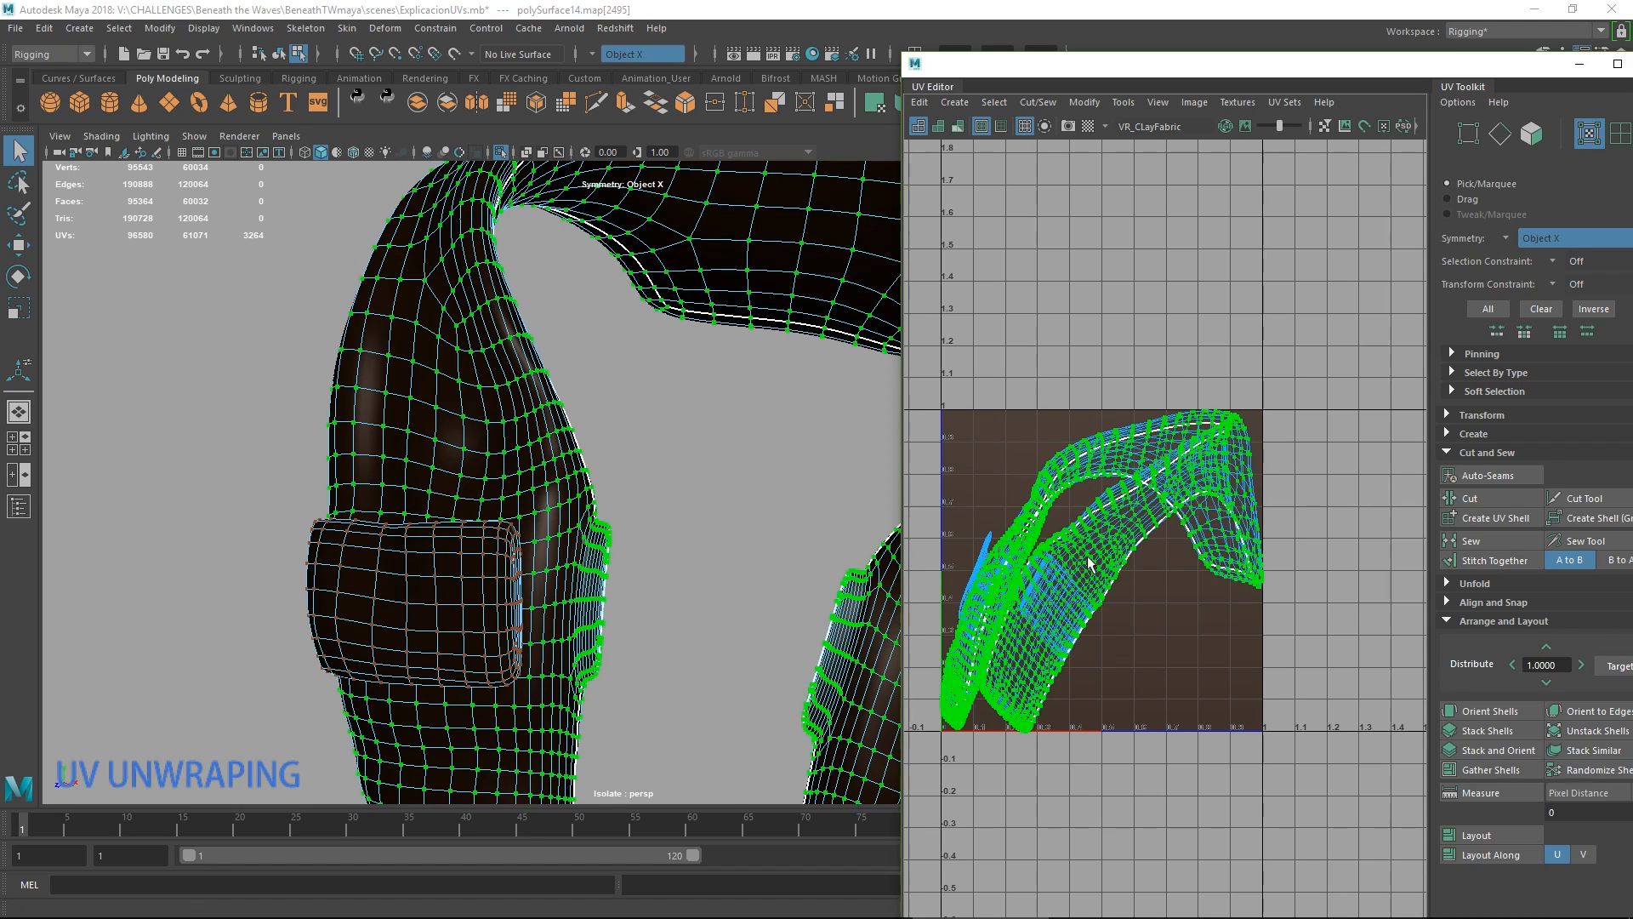
pyautogui.press('w')
pyautogui.scroll(-3, 1105, 574)
pyautogui.moveTo(1126, 578); pyautogui.dragTo(1145, 404)
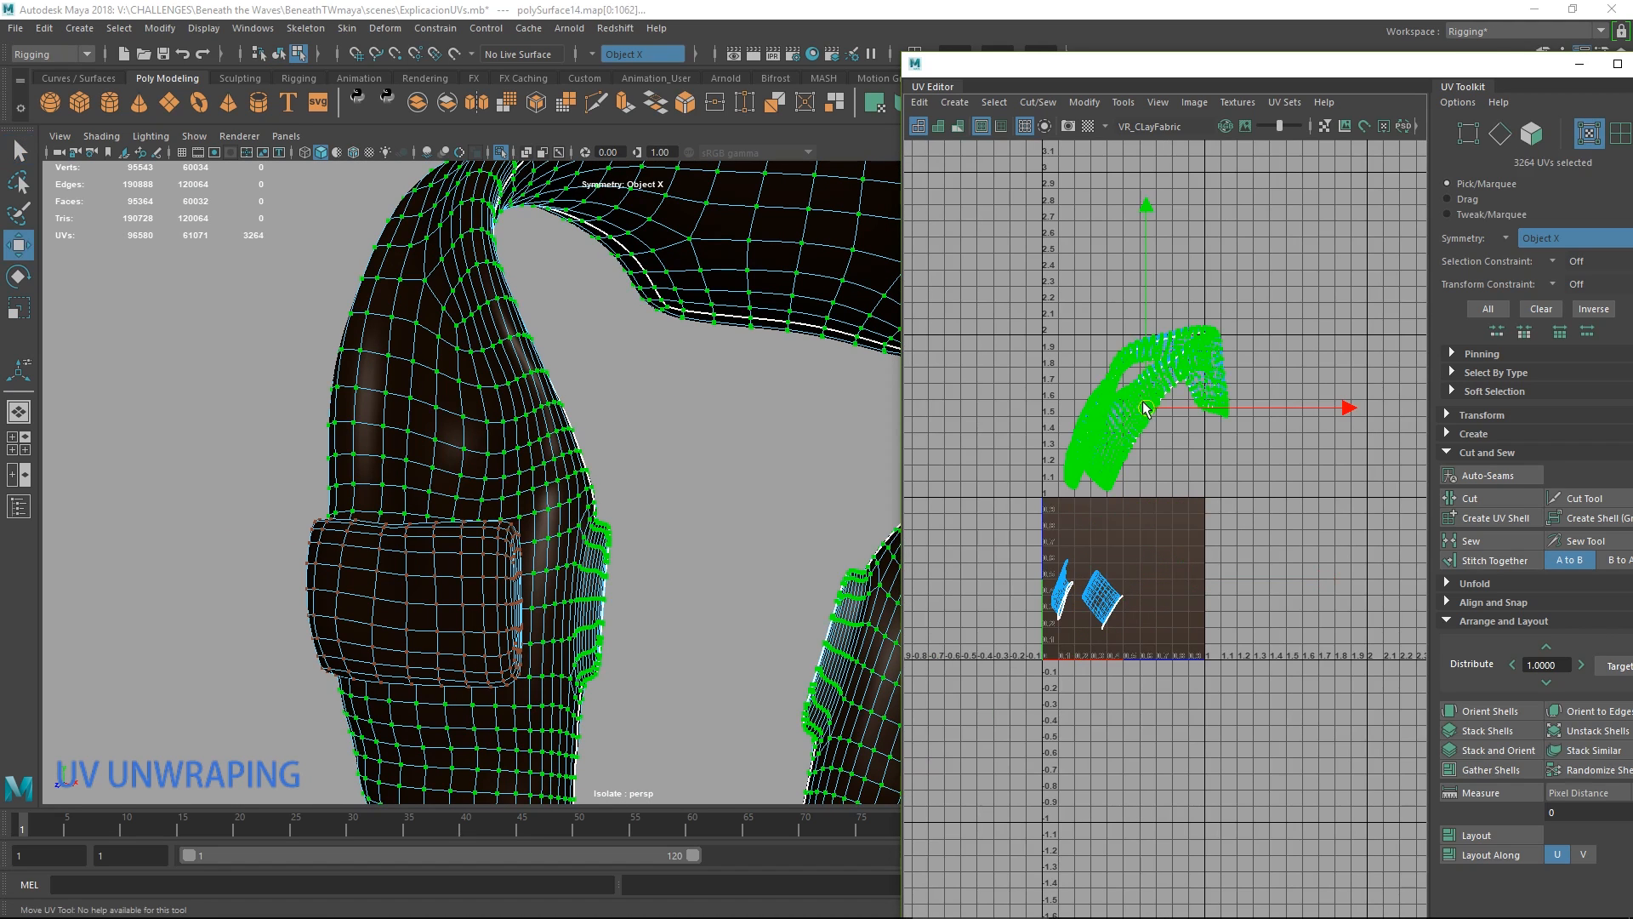
# Switch back to object mode and reselect the padded vest piece.
pyautogui.keyDown('alt'); pyautogui.moveTo(558, 544); pyautogui.dragTo(523, 516); pyautogui.keyUp('alt')
pyautogui.moveTo(543, 411); pyautogui.dragTo(549, 366, button='right')
pyautogui.keyDown('alt'); pyautogui.moveTo(568, 450); pyautogui.dragTo(534, 476); pyautogui.keyUp('alt')
pyautogui.moveTo(551, 366); pyautogui.dragTo(606, 330, button='right')
pyautogui.keyDown('alt'); pyautogui.moveTo(711, 466); pyautogui.dragTo(608, 557); pyautogui.keyUp('alt')
pyautogui.moveTo(608, 557); pyautogui.dragTo(660, 525, button='right')
pyautogui.click(660, 525)
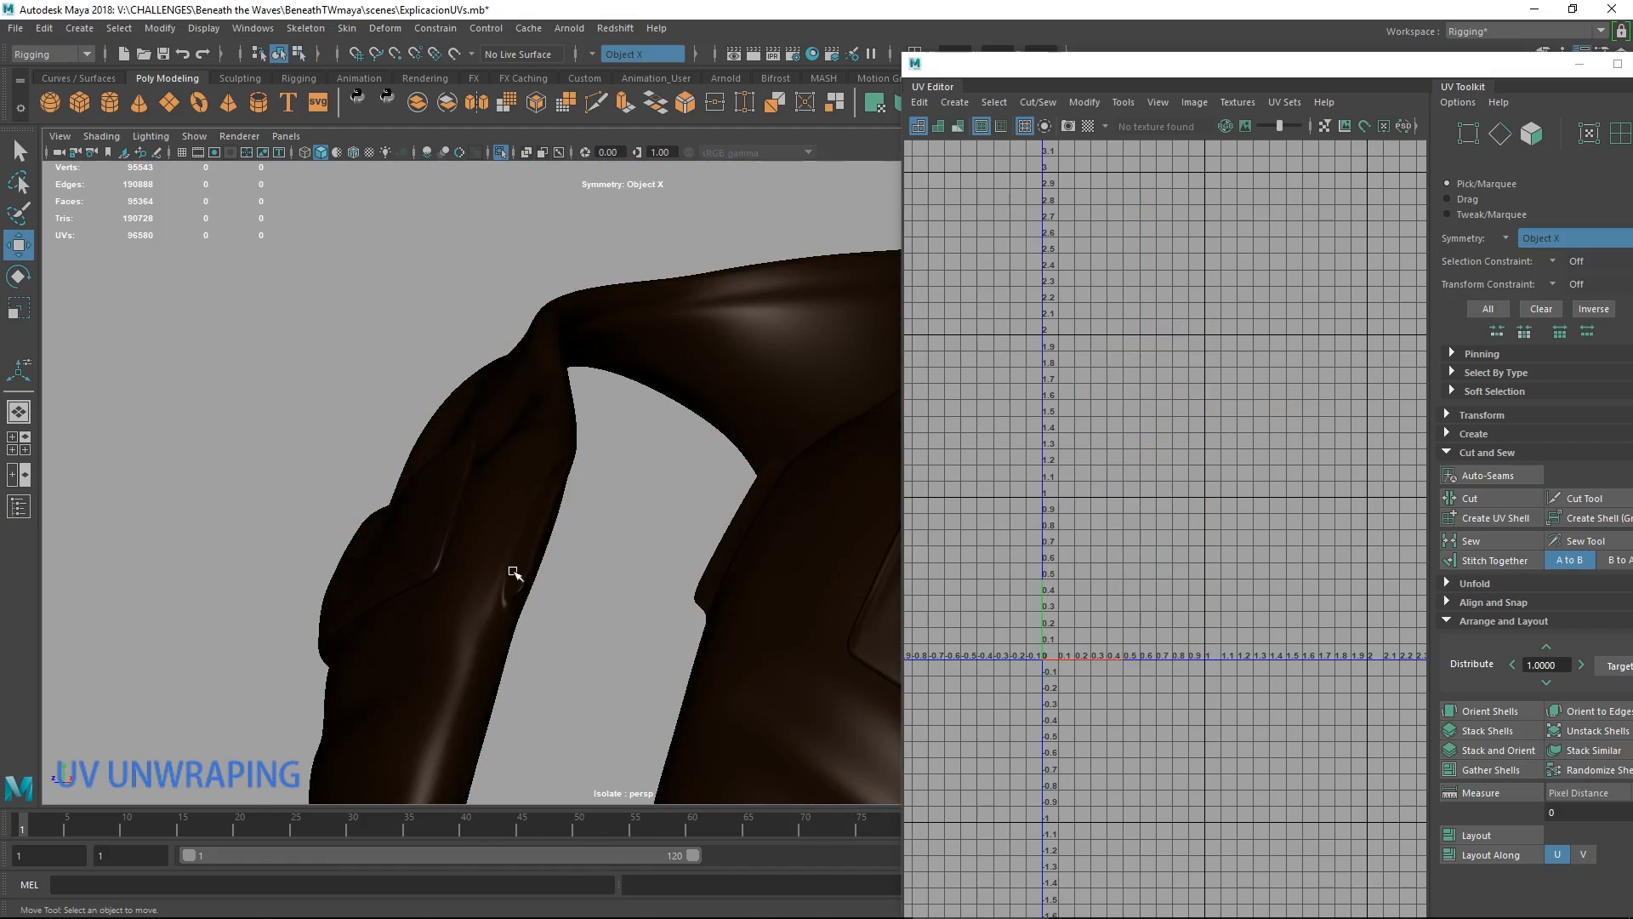
pyautogui.click(514, 572)
# Cut the unsplit seam edge at the corner of the strap's raised section and move the separated shell beside the other one.
pyautogui.keyDown('alt'); pyautogui.moveTo(514, 572); pyautogui.dragTo(710, 553); pyautogui.keyUp('alt')
pyautogui.keyDown('alt'); pyautogui.moveTo(711, 553); pyautogui.dragTo(691, 571, button='middle'); pyautogui.keyUp('alt')
pyautogui.keyDown('alt'); pyautogui.moveTo(691, 571); pyautogui.dragTo(227, 510); pyautogui.keyUp('alt')
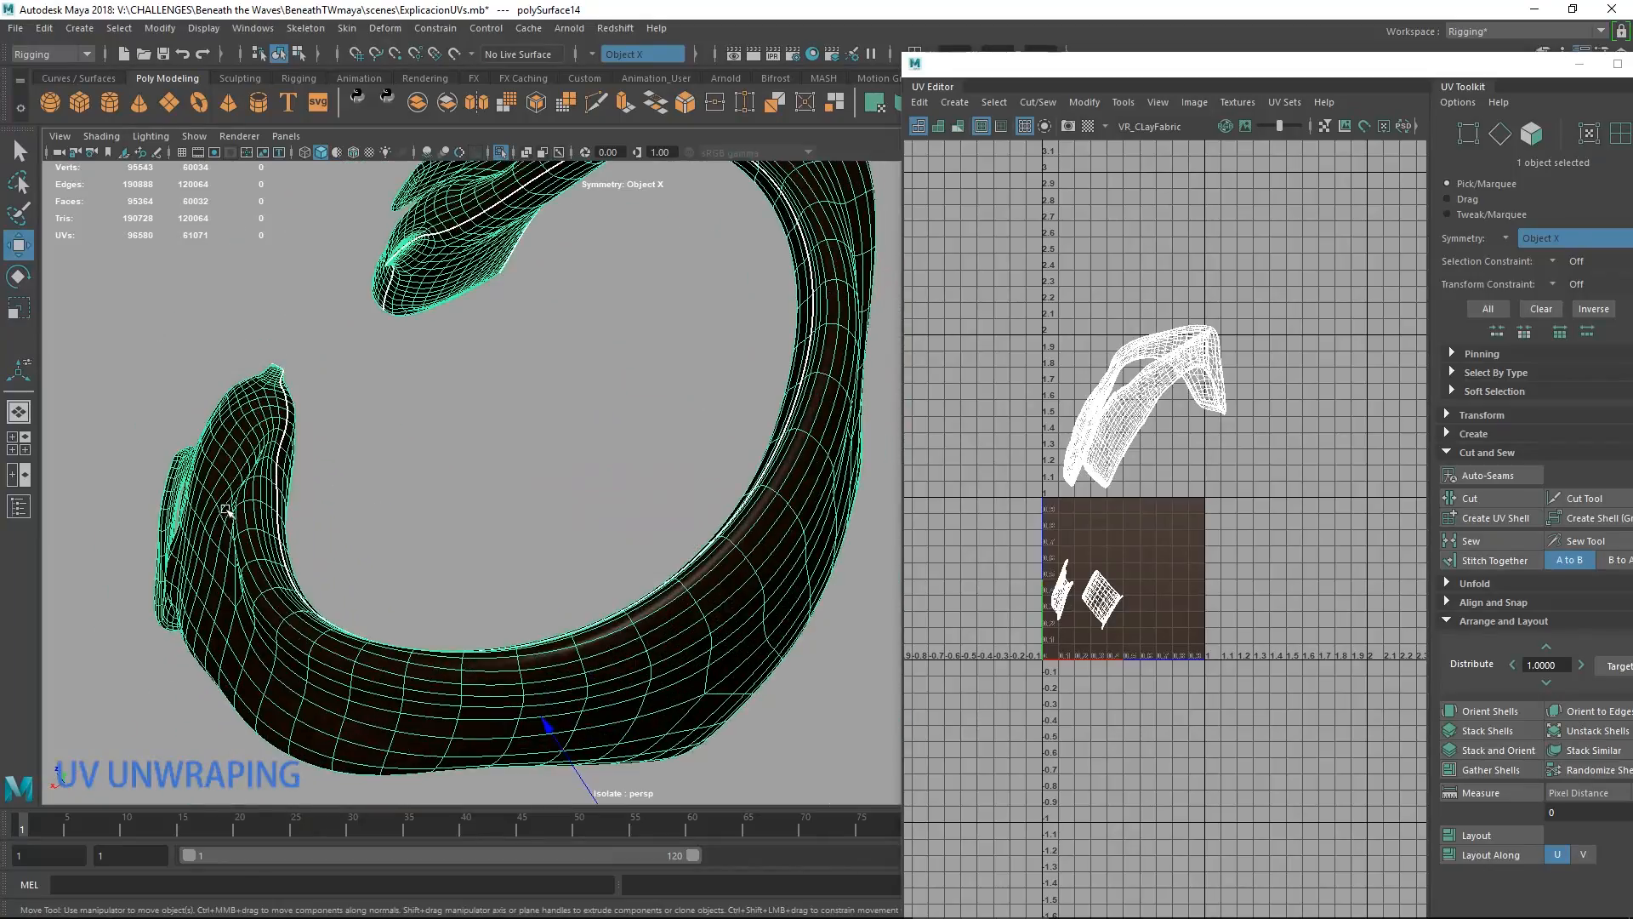
pyautogui.keyDown('alt'); pyautogui.moveTo(340, 531); pyautogui.dragTo(831, 474); pyautogui.keyUp('alt')
pyautogui.keyDown('alt'); pyautogui.moveTo(831, 474); pyautogui.dragTo(730, 611, button='middle'); pyautogui.keyUp('alt')
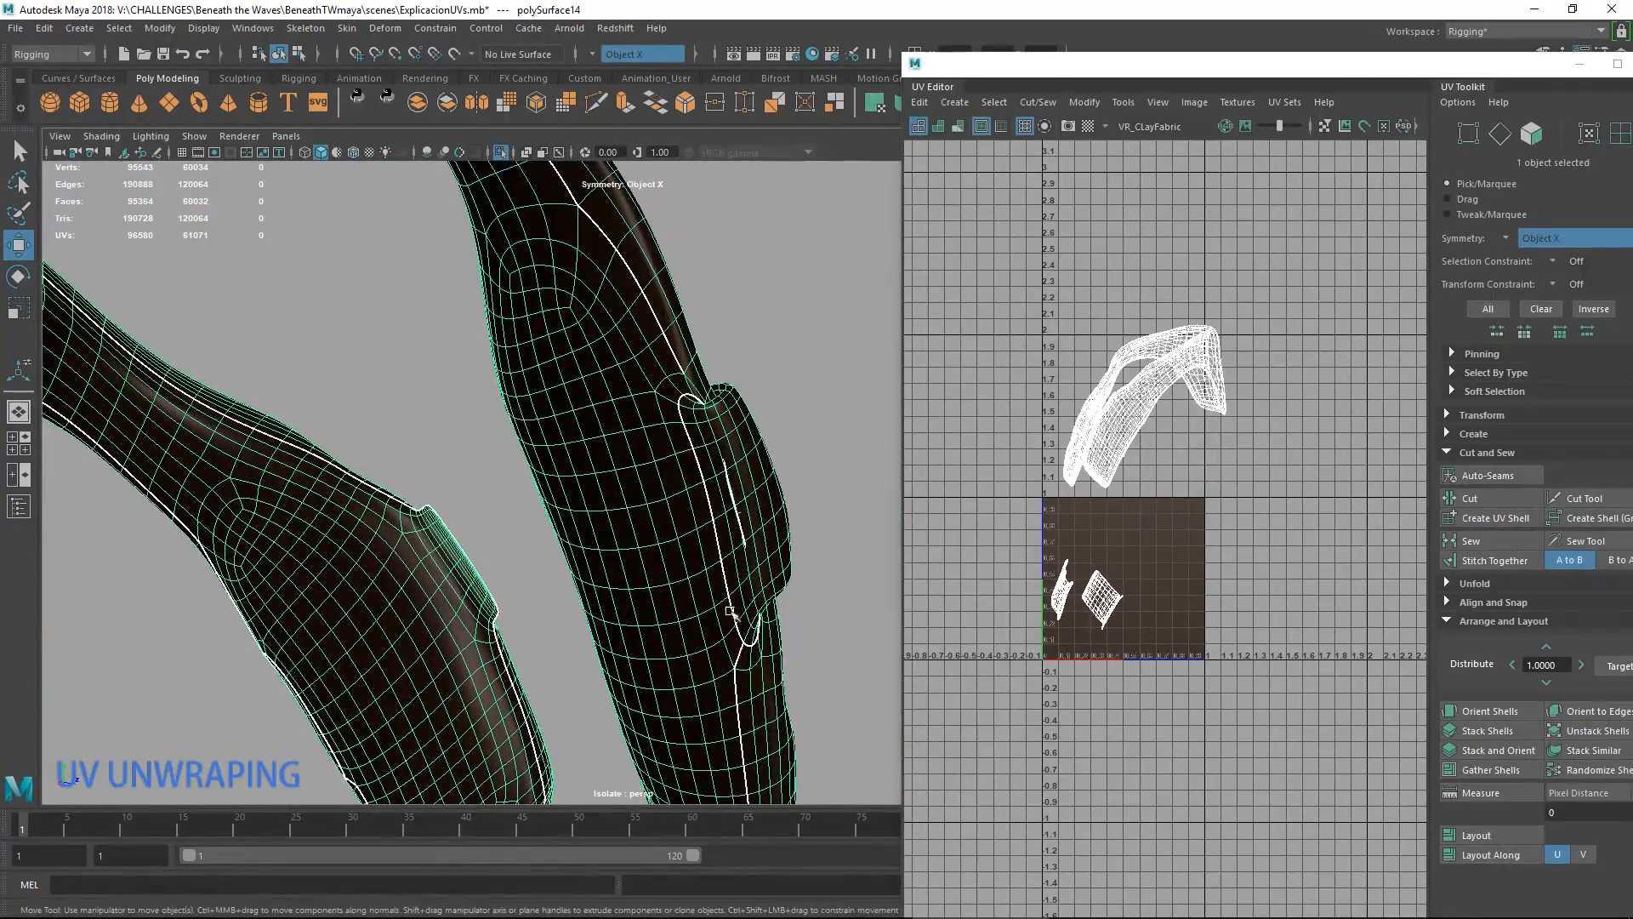
pyautogui.keyDown('alt'); pyautogui.moveTo(729, 611); pyautogui.dragTo(708, 614); pyautogui.keyUp('alt')
pyautogui.keyDown('alt'); pyautogui.moveTo(668, 544); pyautogui.dragTo(743, 487, button='right'); pyautogui.keyUp('alt')
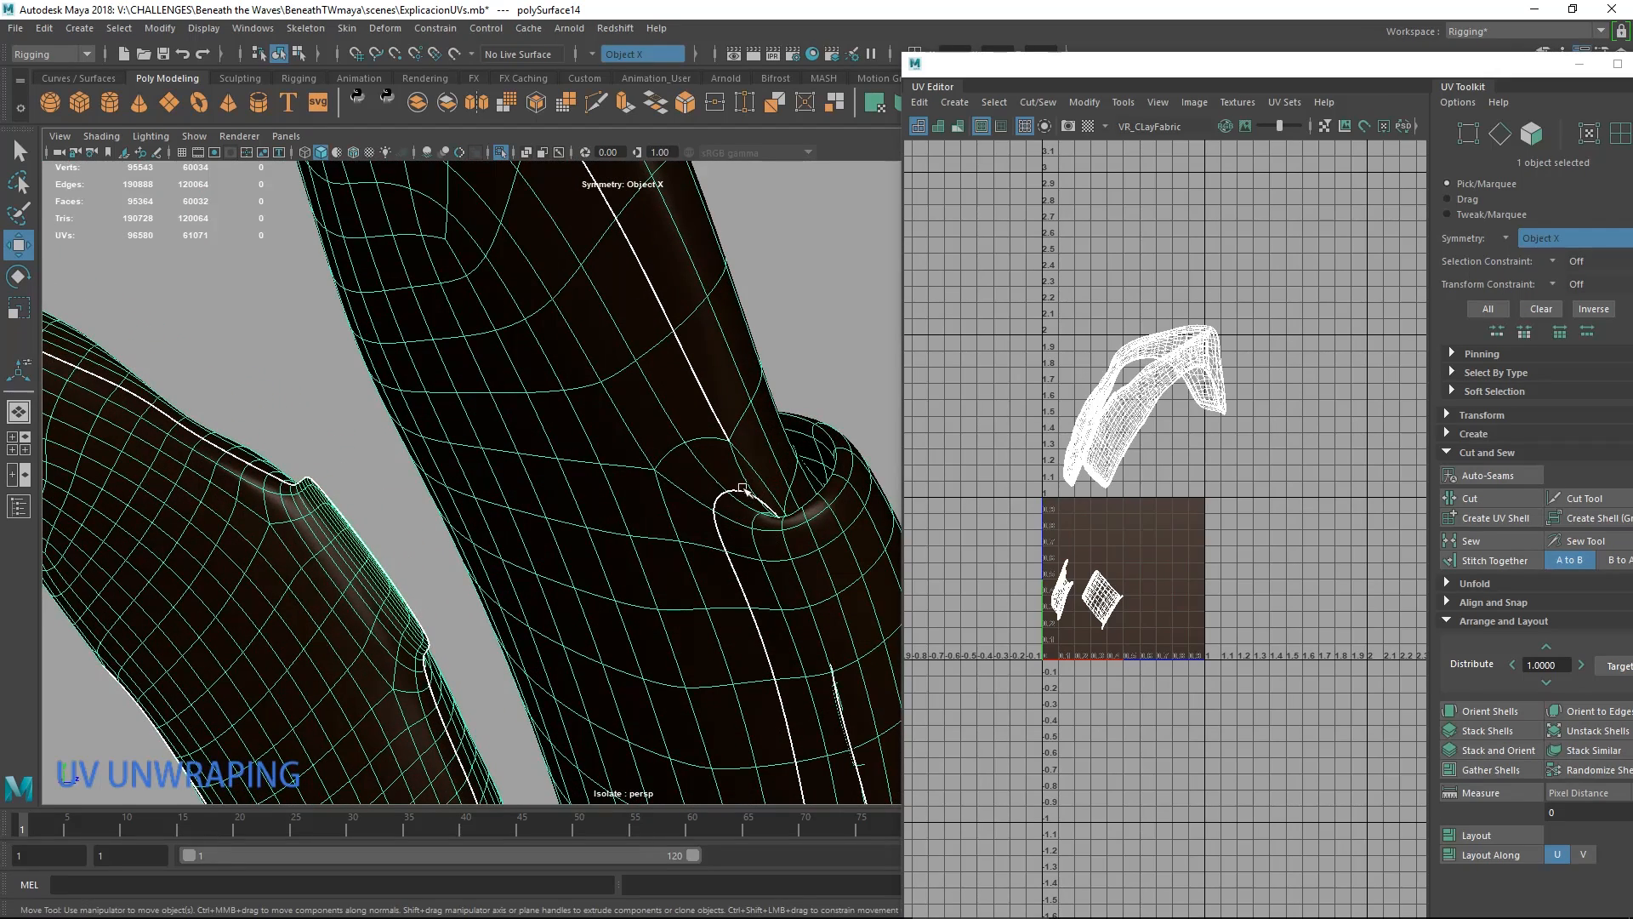
pyautogui.moveTo(726, 415); pyautogui.dragTo(726, 460, button='right')
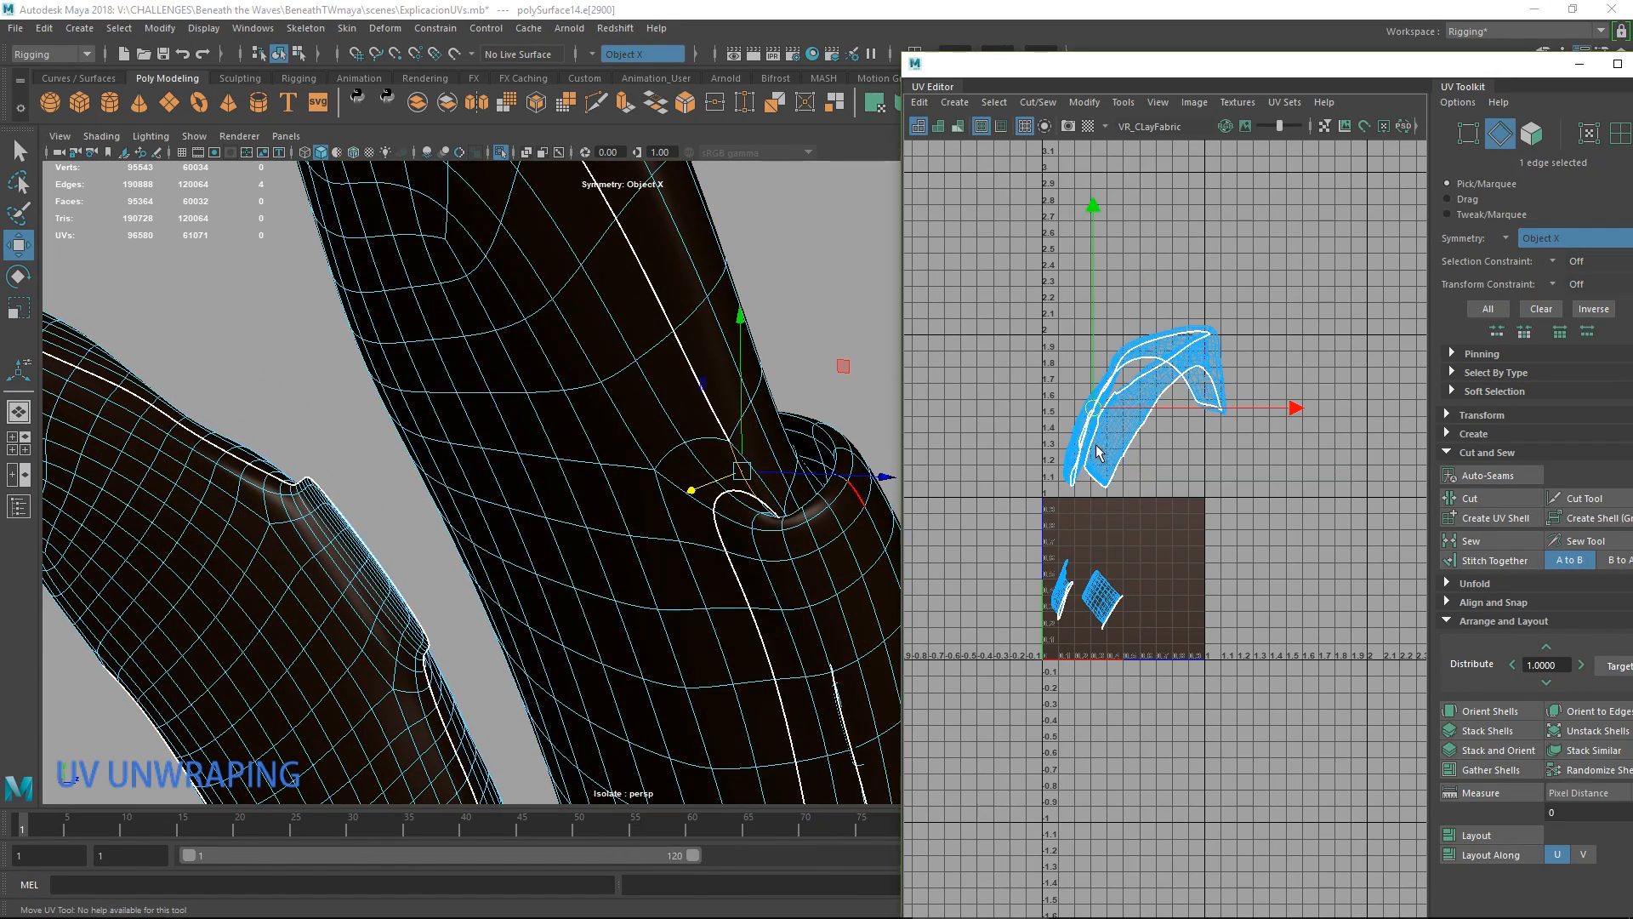
pyautogui.keyDown('shift'); pyautogui.moveTo(1059, 470); pyautogui.dragTo(1033, 475, button='right'); pyautogui.keyUp('shift')
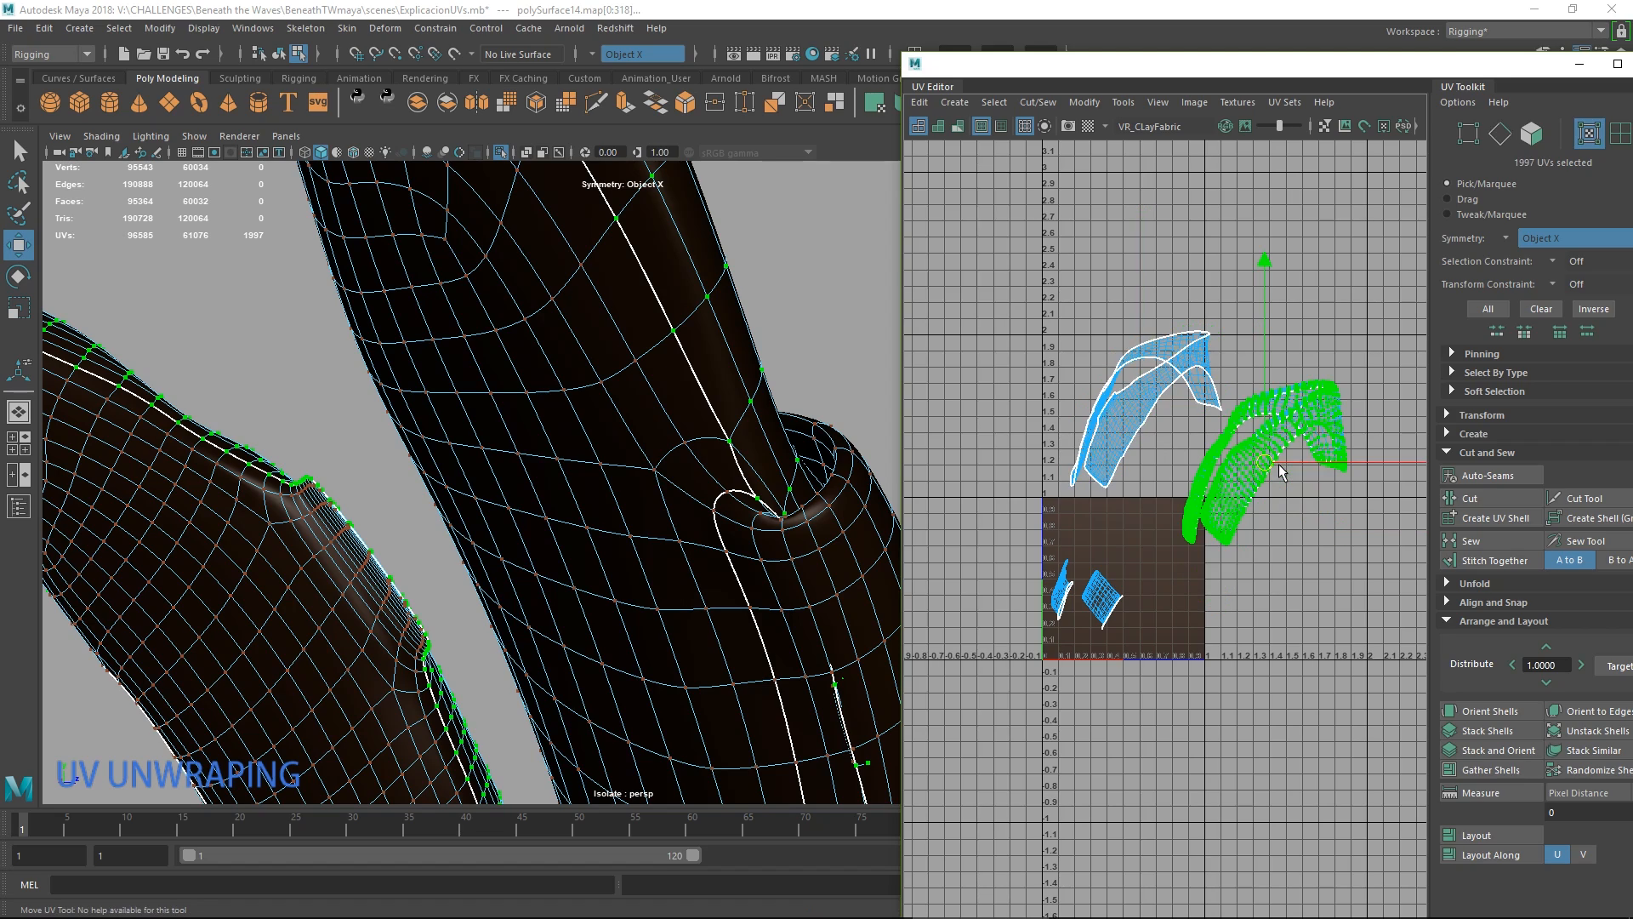
pyautogui.moveTo(1282, 472); pyautogui.dragTo(1288, 460)
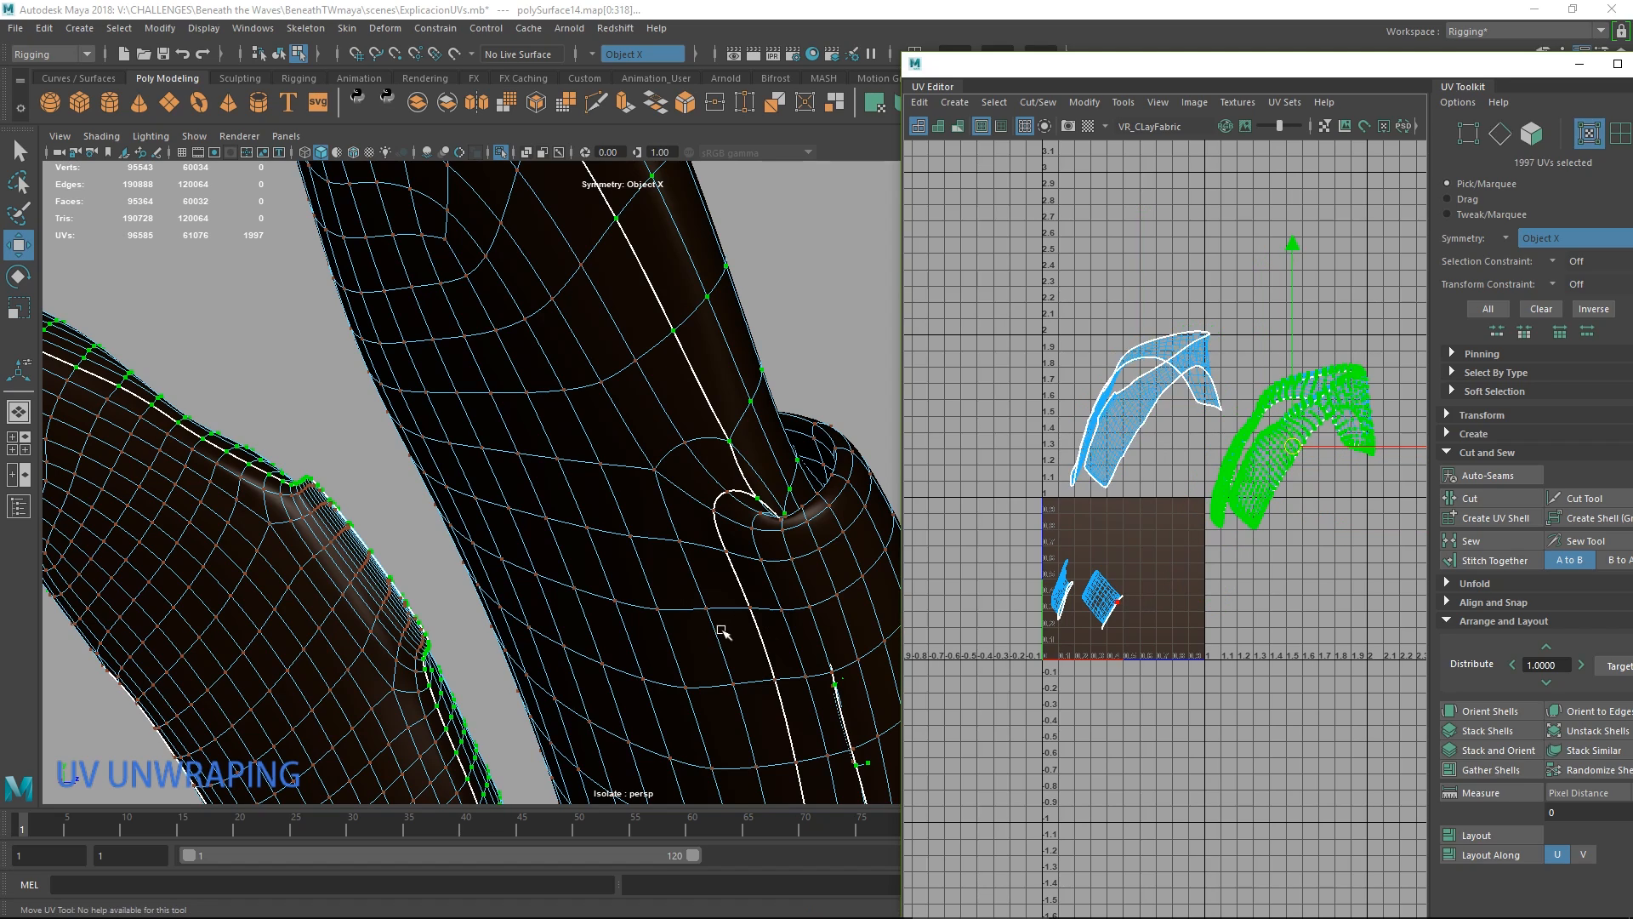
# Cut the UVs along the edge loop around the raised pocket and move two separated pocket shells apart inside the 0–1 tile.
pyautogui.keyDown('alt'); pyautogui.moveTo(721, 631); pyautogui.dragTo(469, 630); pyautogui.keyUp('alt')
pyautogui.keyDown('shift'); pyautogui.doubleClick(628, 639); pyautogui.keyUp('shift')
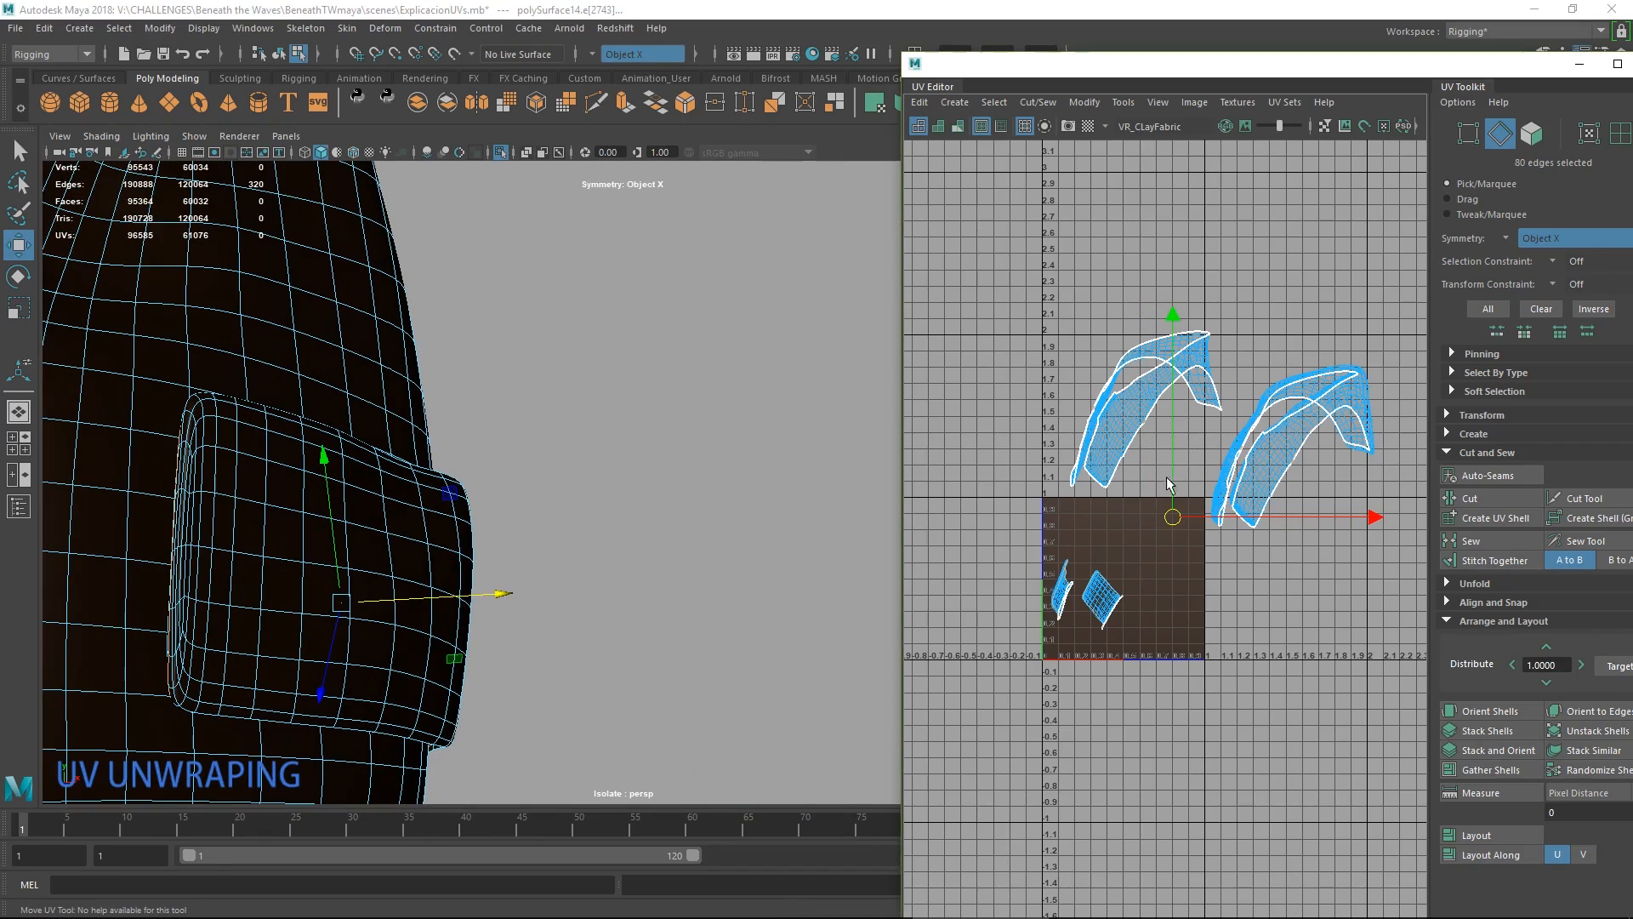
pyautogui.moveTo(1107, 600); pyautogui.dragTo(1058, 625, button='right')
pyautogui.rightClick(1108, 600)
pyautogui.moveTo(1083, 594); pyautogui.dragTo(1109, 597, button='right')
pyautogui.doubleClick(1101, 597)
pyautogui.moveTo(1097, 606); pyautogui.dragTo(1161, 563)
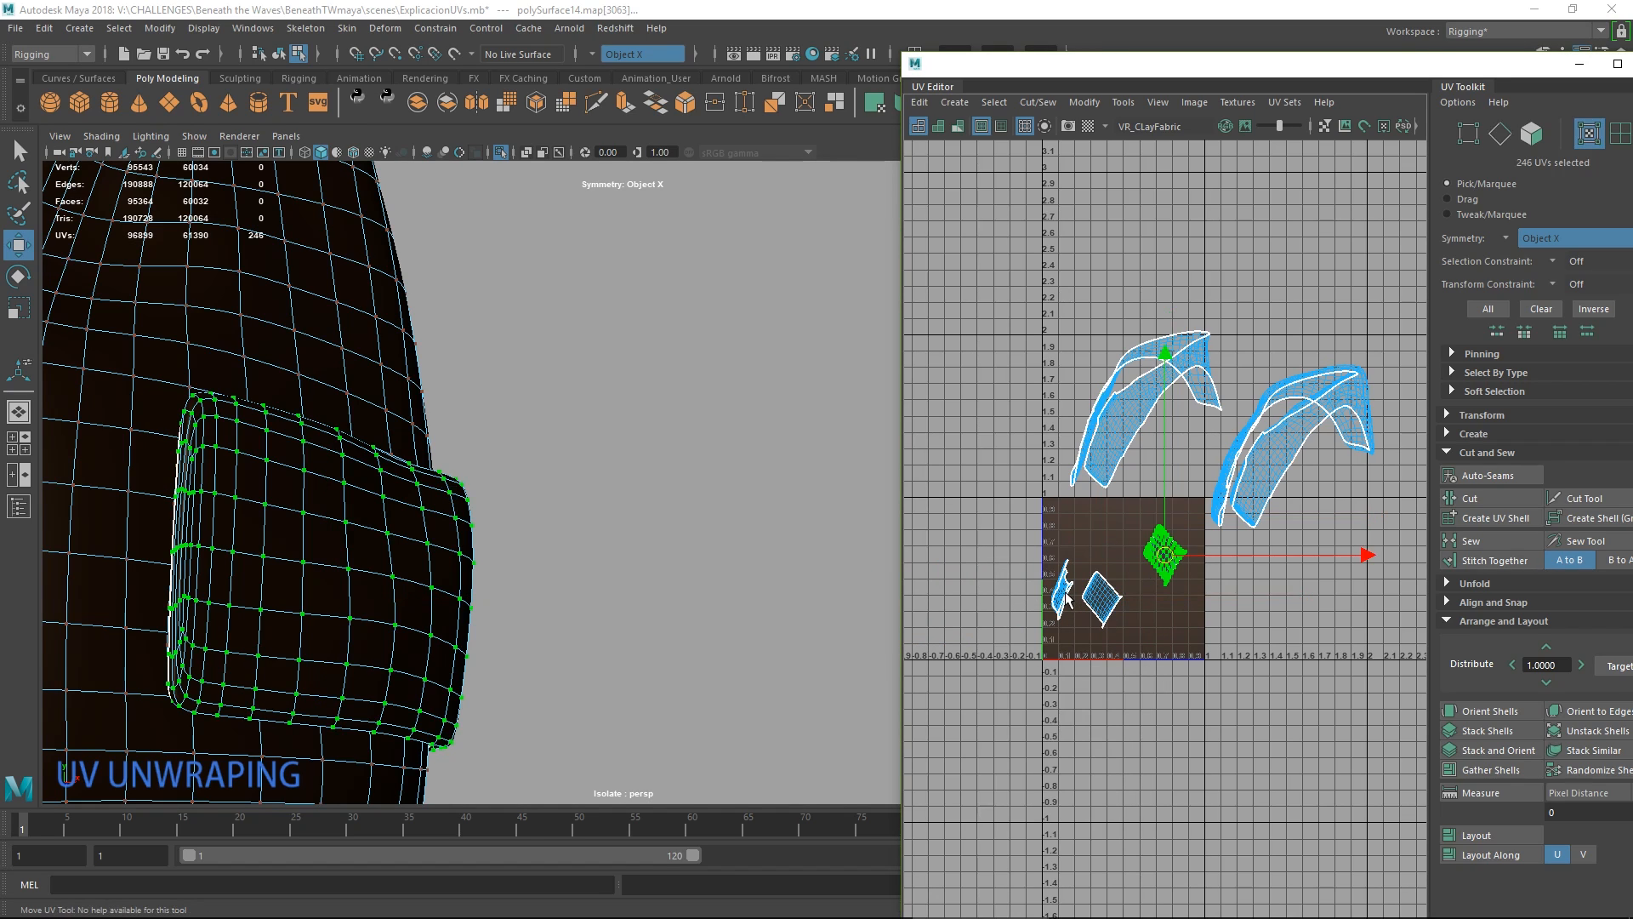
pyautogui.doubleClick(1063, 594)
pyautogui.moveTo(1059, 595); pyautogui.dragTo(1097, 557)
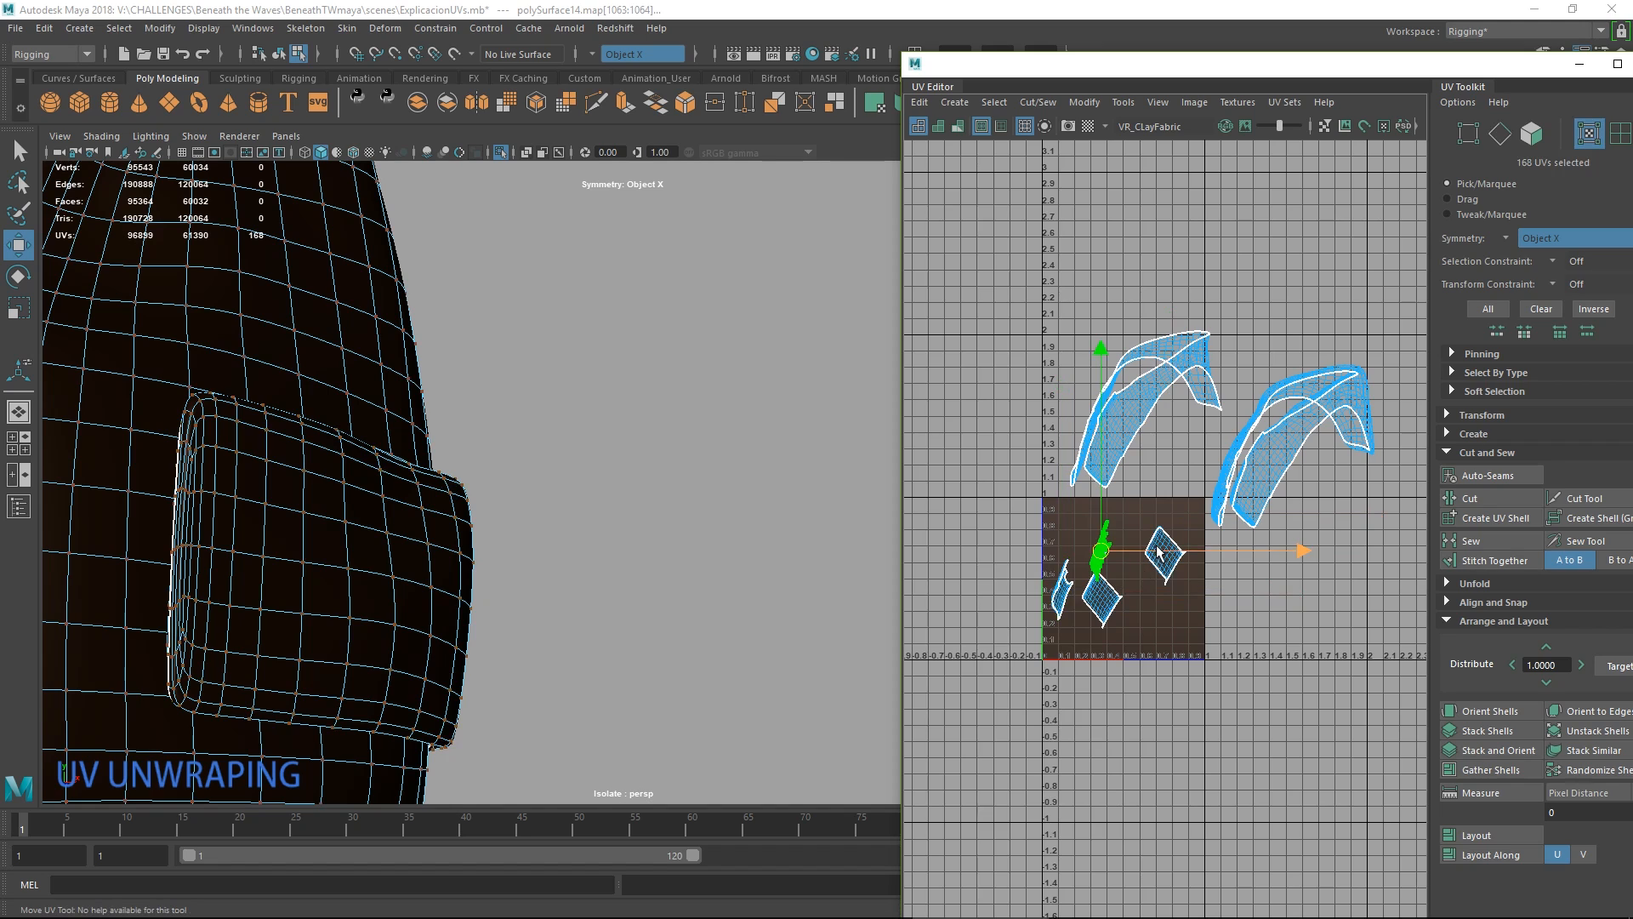
# Select the UVs of all the vest's shells and unfold them together.
pyautogui.keyDown('alt'); pyautogui.moveTo(1167, 553); pyautogui.dragTo(1106, 626, button='middle'); pyautogui.keyUp('alt')
pyautogui.click(938, 336)
pyautogui.moveTo(933, 308); pyautogui.dragTo(1349, 790)
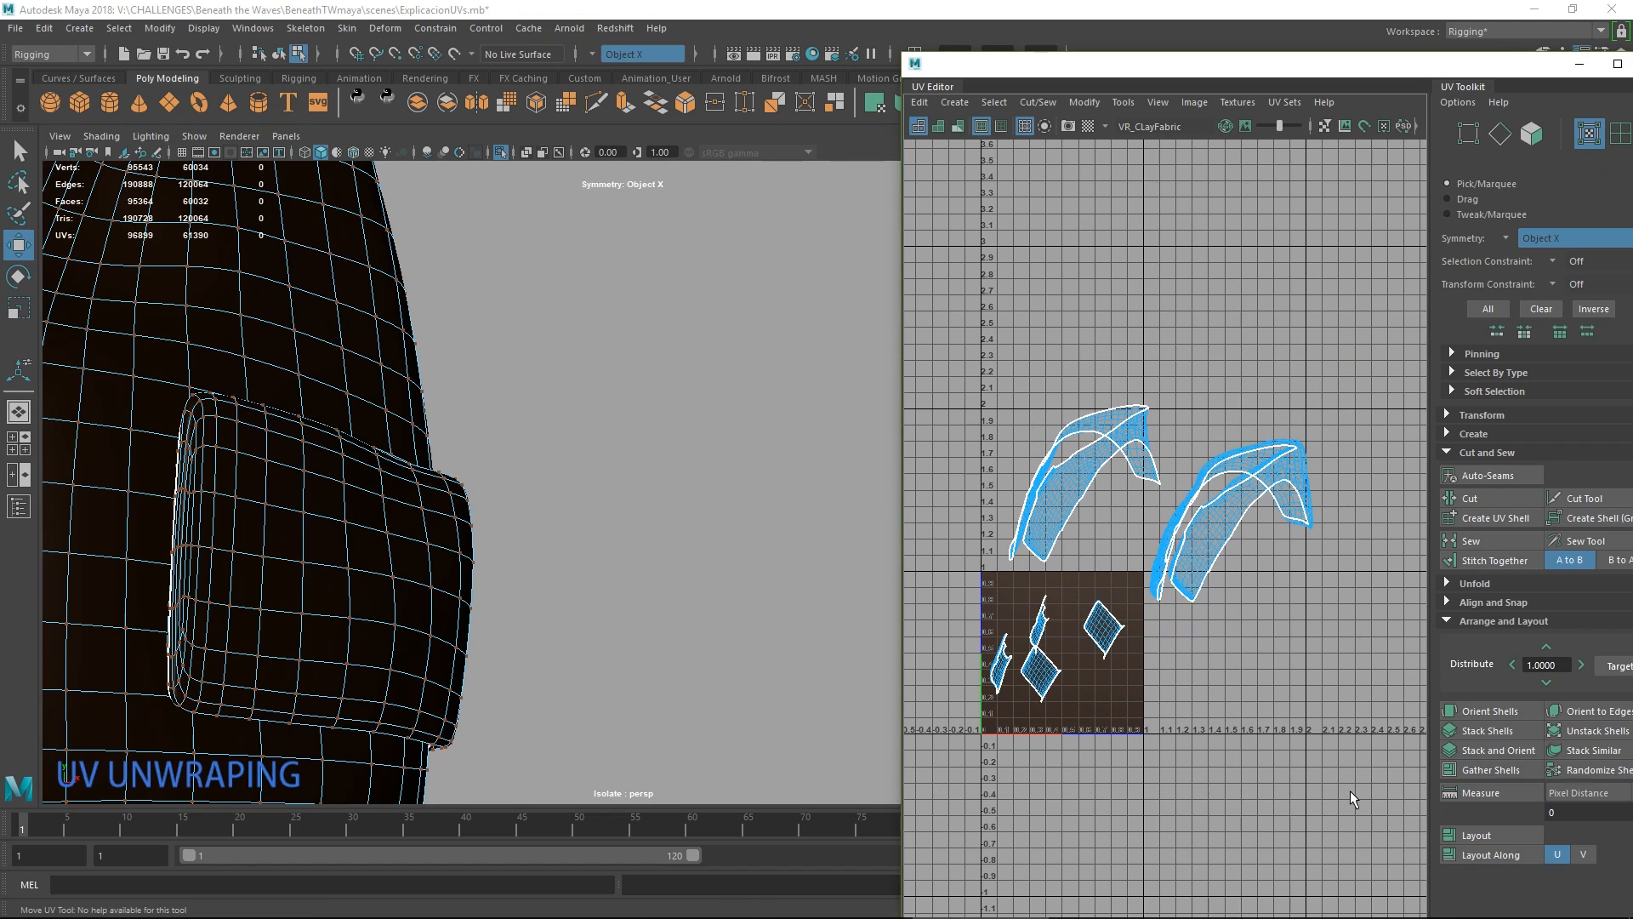
pyautogui.keyDown('shift'); pyautogui.moveTo(976, 440); pyautogui.dragTo(828, 452, button='right'); pyautogui.keyUp('shift')
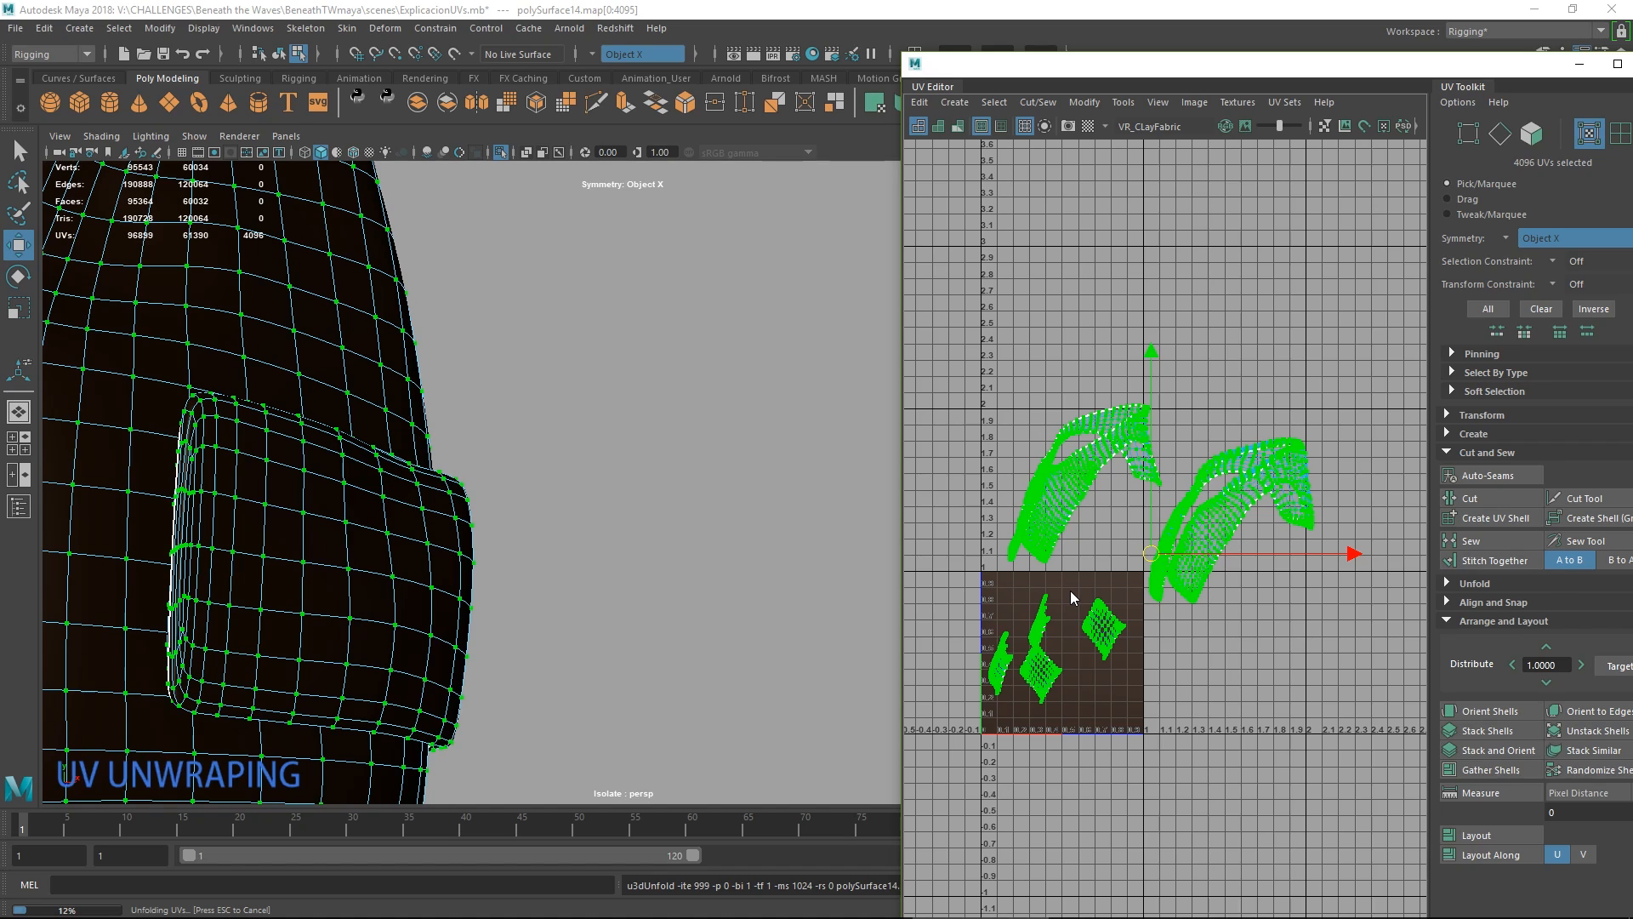
# Unfold the smaller of the two large vest body shells on its own.
pyautogui.click(1109, 522)
pyautogui.keyDown('alt'); pyautogui.moveTo(1121, 515); pyautogui.dragTo(1087, 567, button='middle'); pyautogui.keyUp('alt')
pyautogui.doubleClick(1041, 544)
pyautogui.keyDown('shift'); pyautogui.moveTo(1084, 441); pyautogui.dragTo(895, 438, button='right'); pyautogui.keyUp('shift')
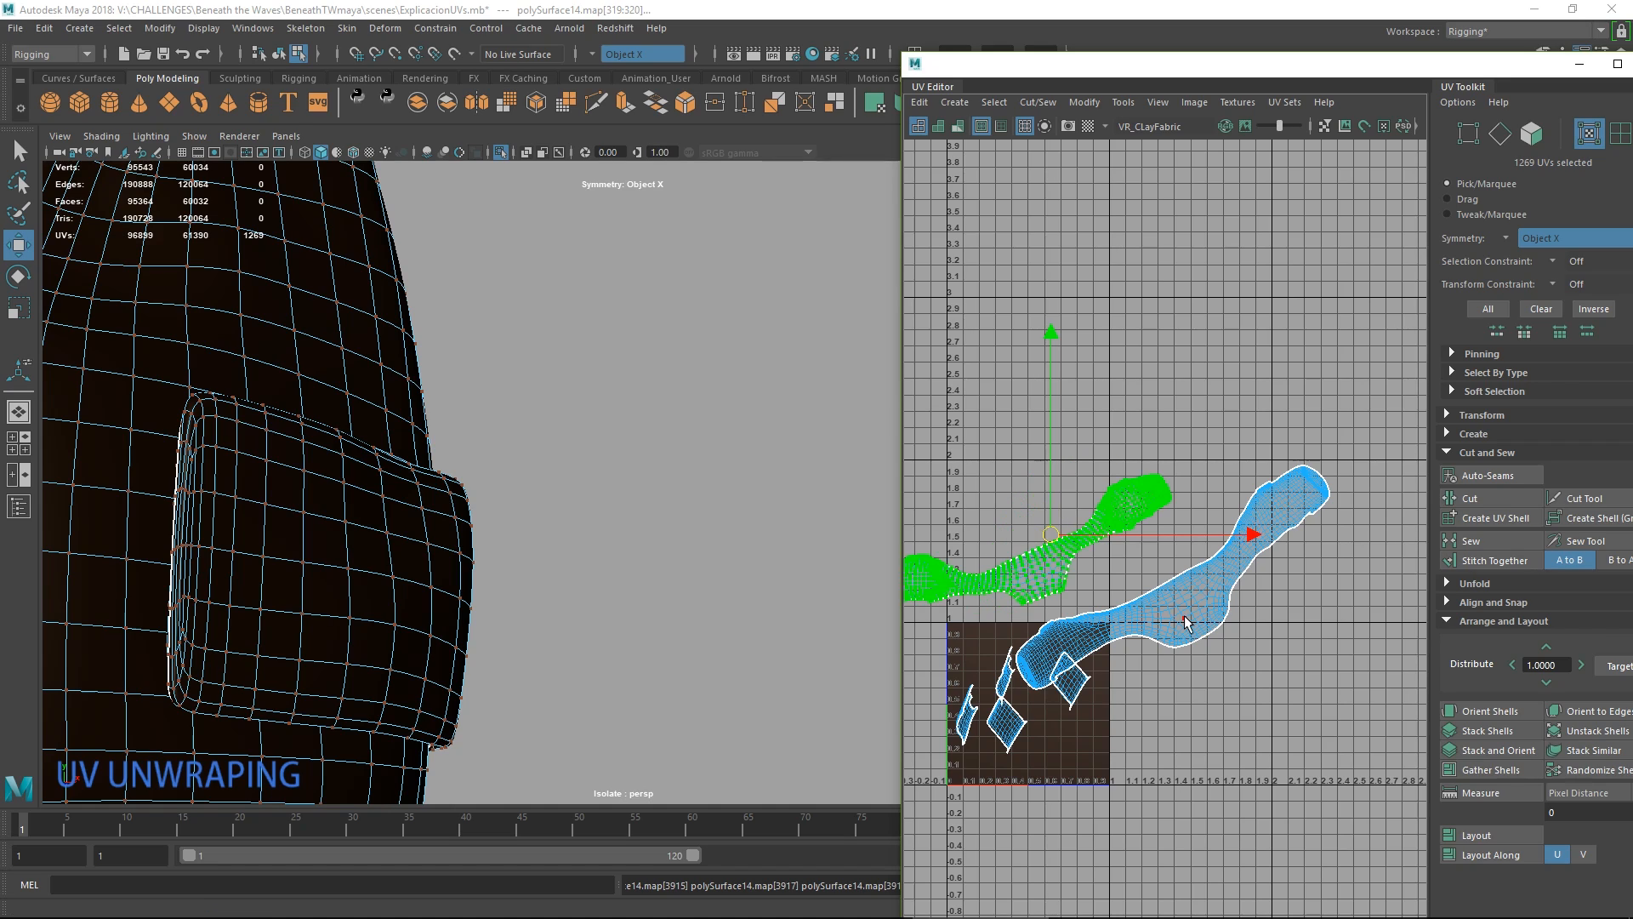
# Unfold the larger vest body shell and move it above the other body shell, clear of the 0–1 tile.
pyautogui.click(1195, 635)
pyautogui.doubleClick(1195, 635)
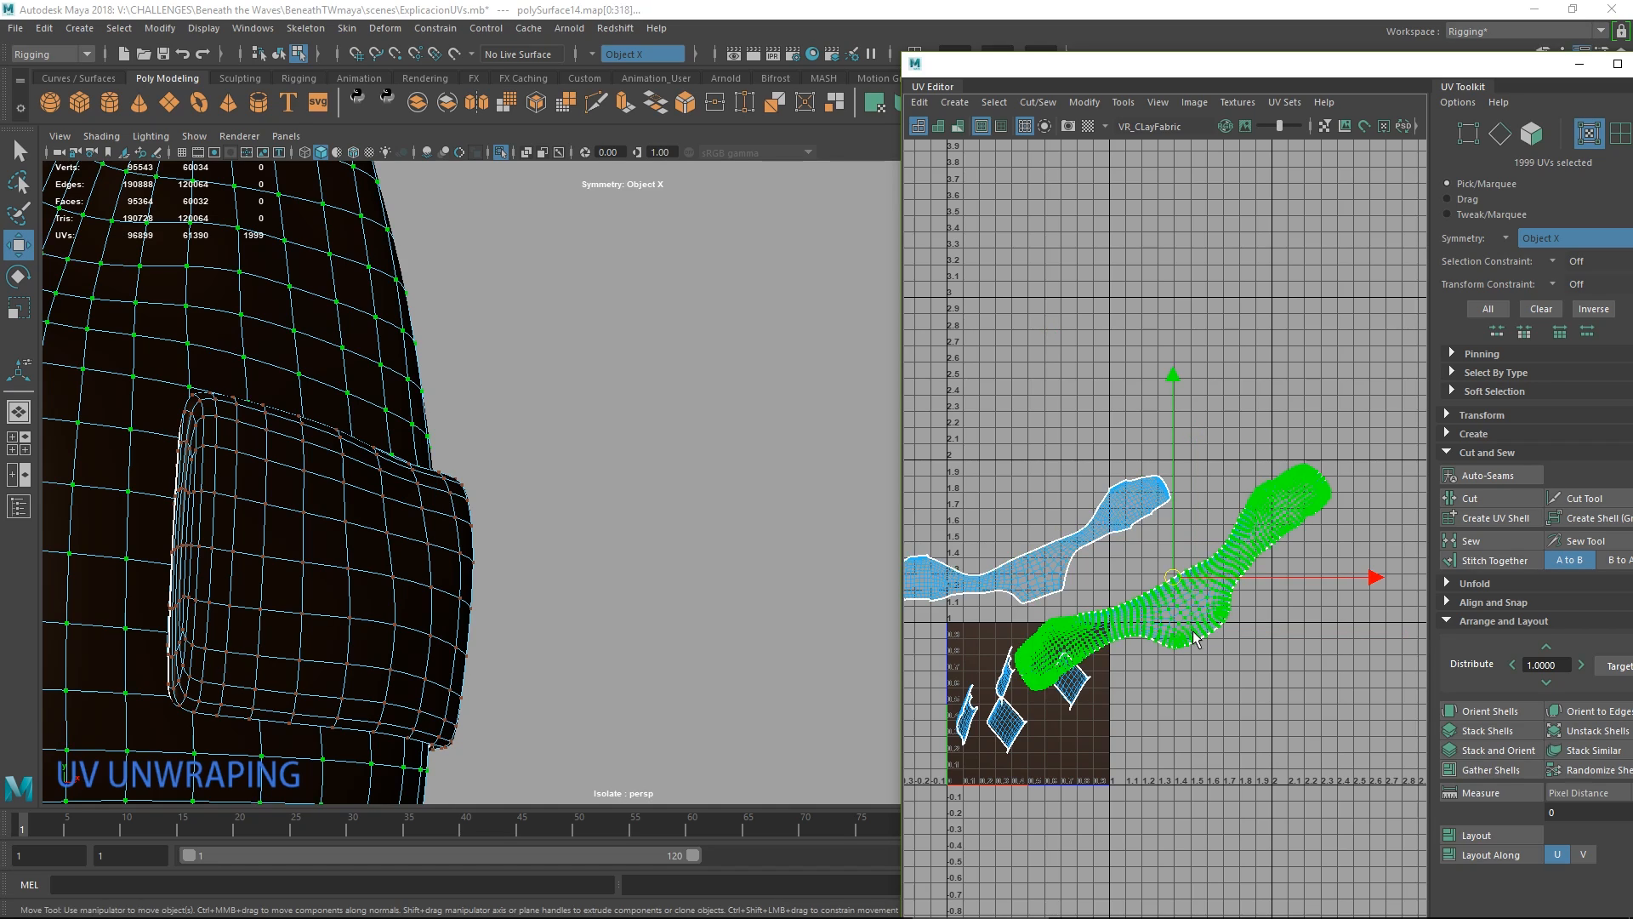
pyautogui.hotkey('ctrl', 'u')
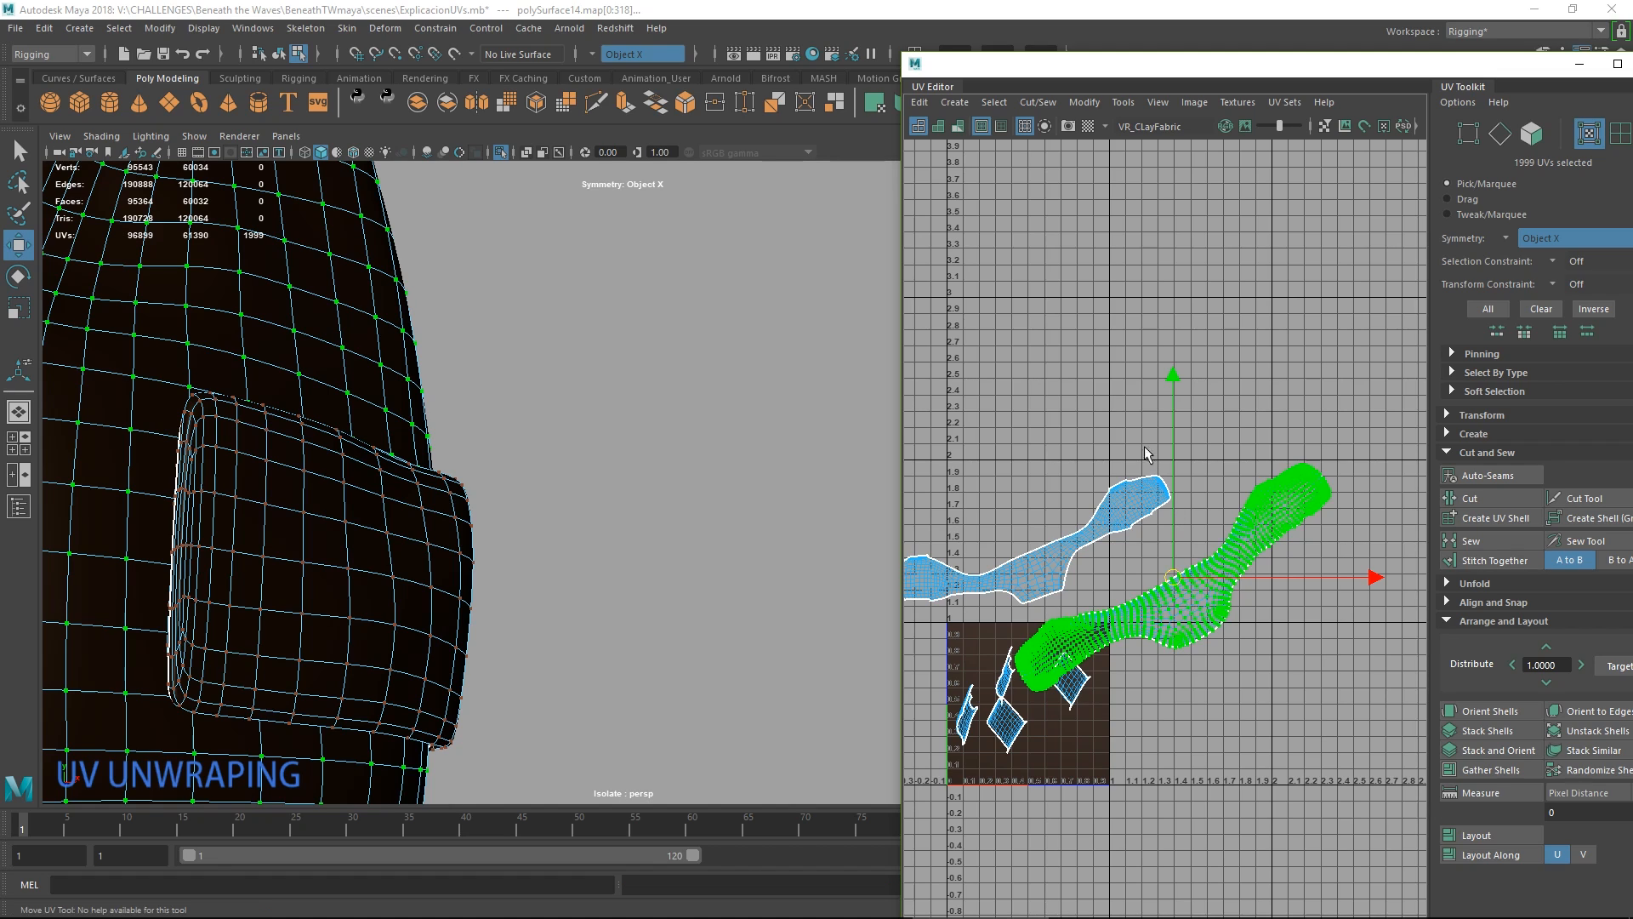
pyautogui.moveTo(1173, 577); pyautogui.dragTo(1118, 375)
pyautogui.keyDown('alt'); pyautogui.moveTo(1145, 482); pyautogui.dragTo(1322, 414, button='middle'); pyautogui.keyUp('alt')
# Unfold each of the four small pocket shells inside the 0–1 tile individually.
pyautogui.click(1258, 601)
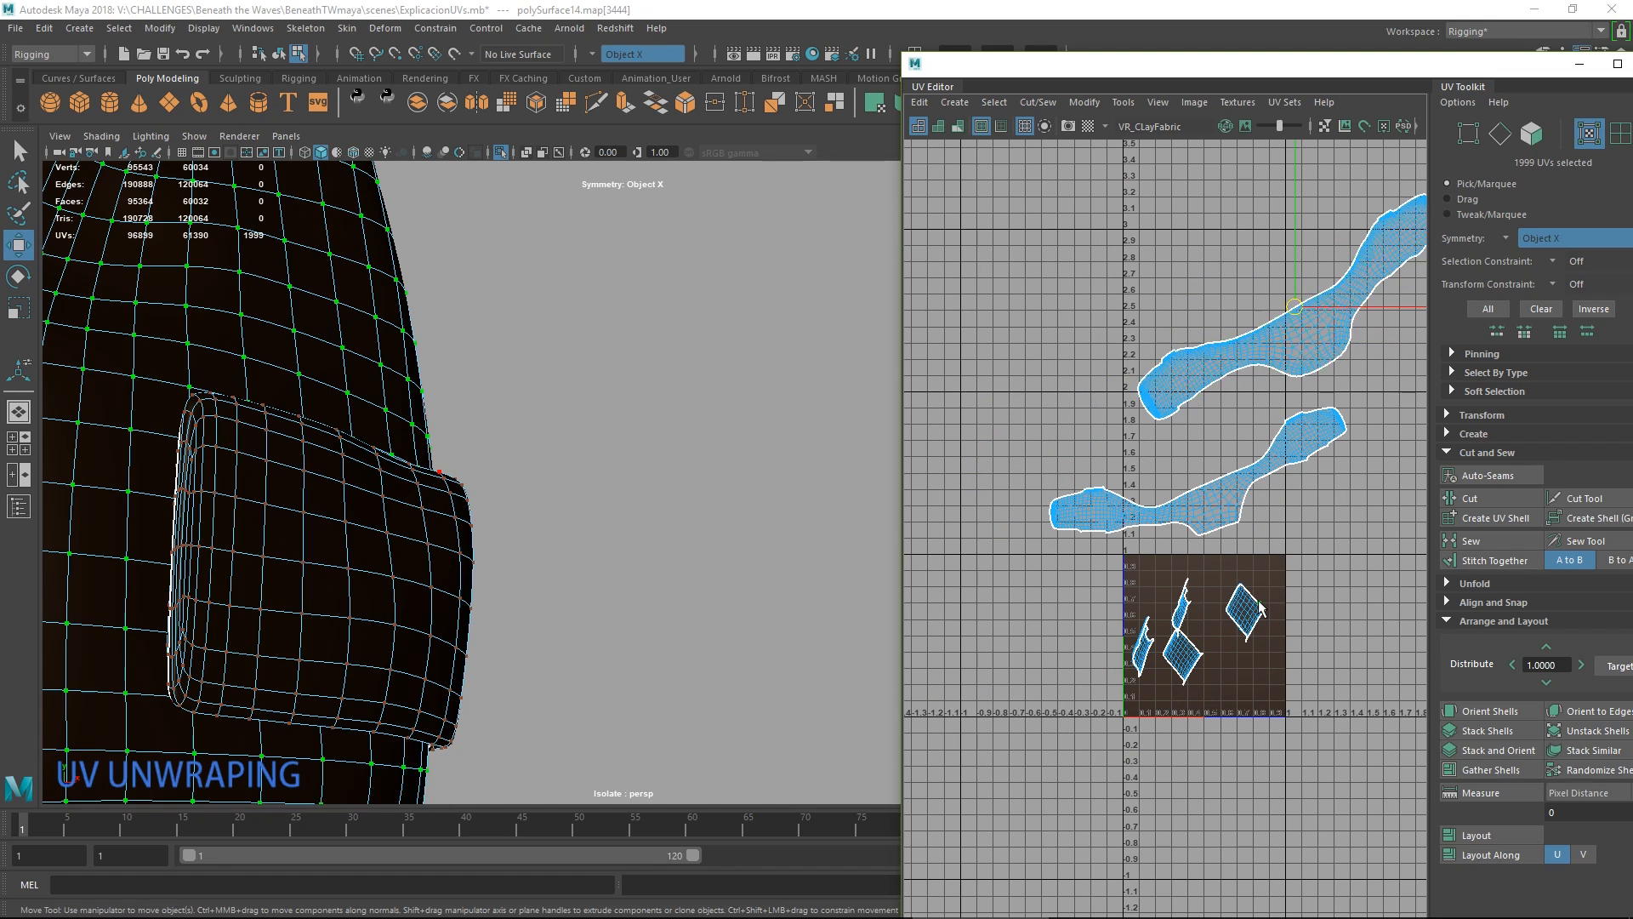
pyautogui.doubleClick(1259, 602)
pyautogui.hotkey('ctrl', 'u')
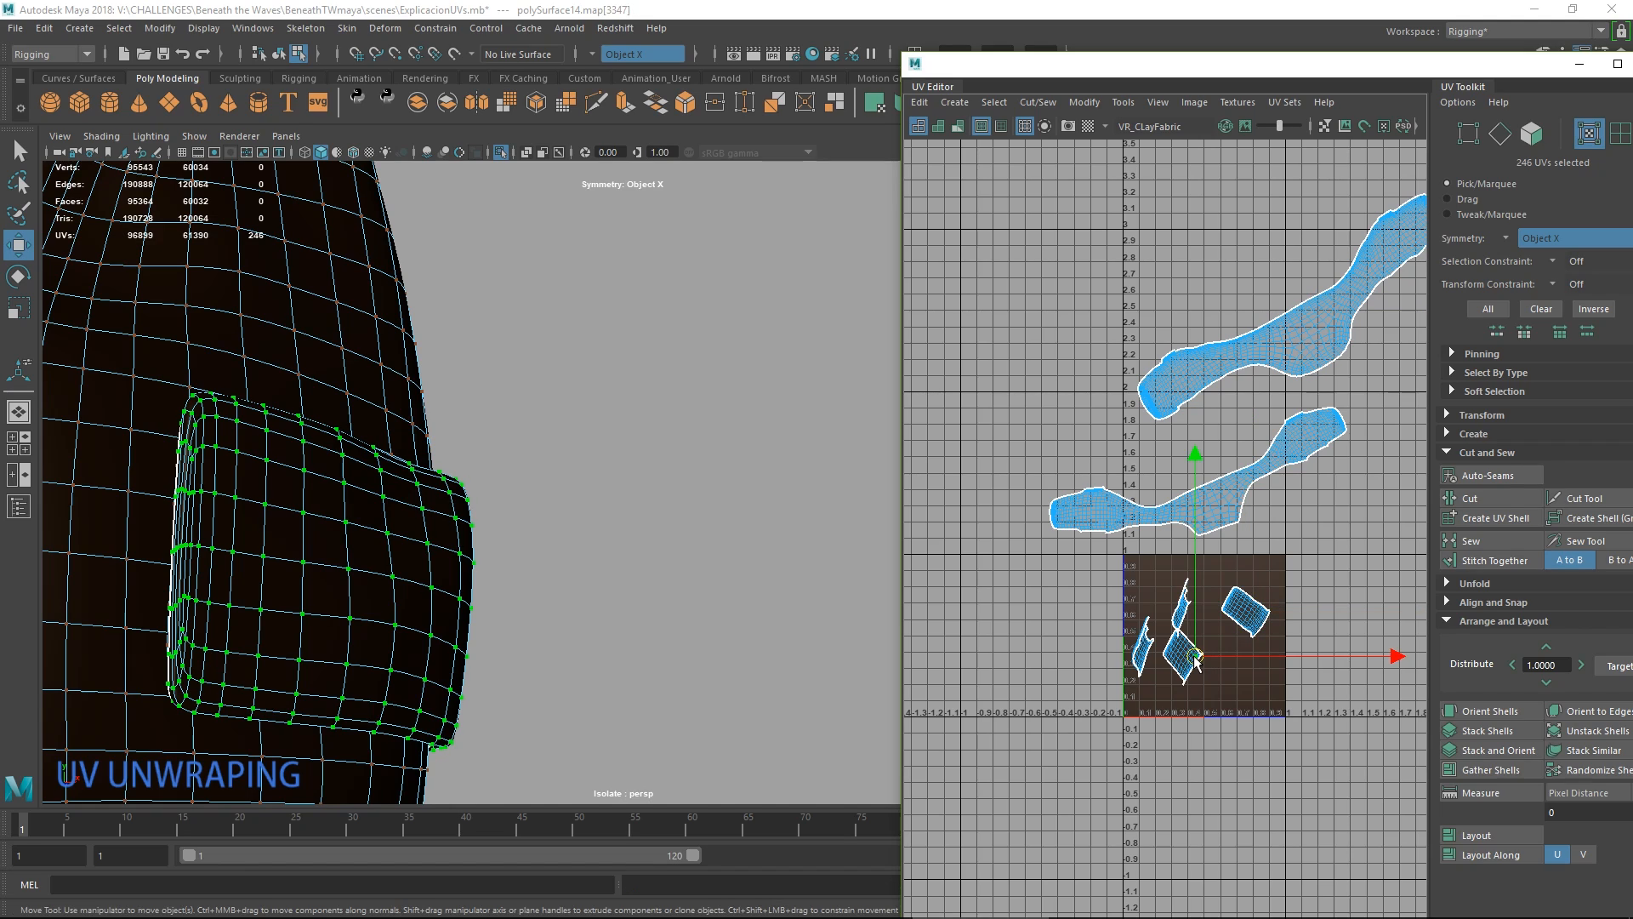
pyautogui.doubleClick(1199, 663)
pyautogui.hotkey('ctrl', 'u')
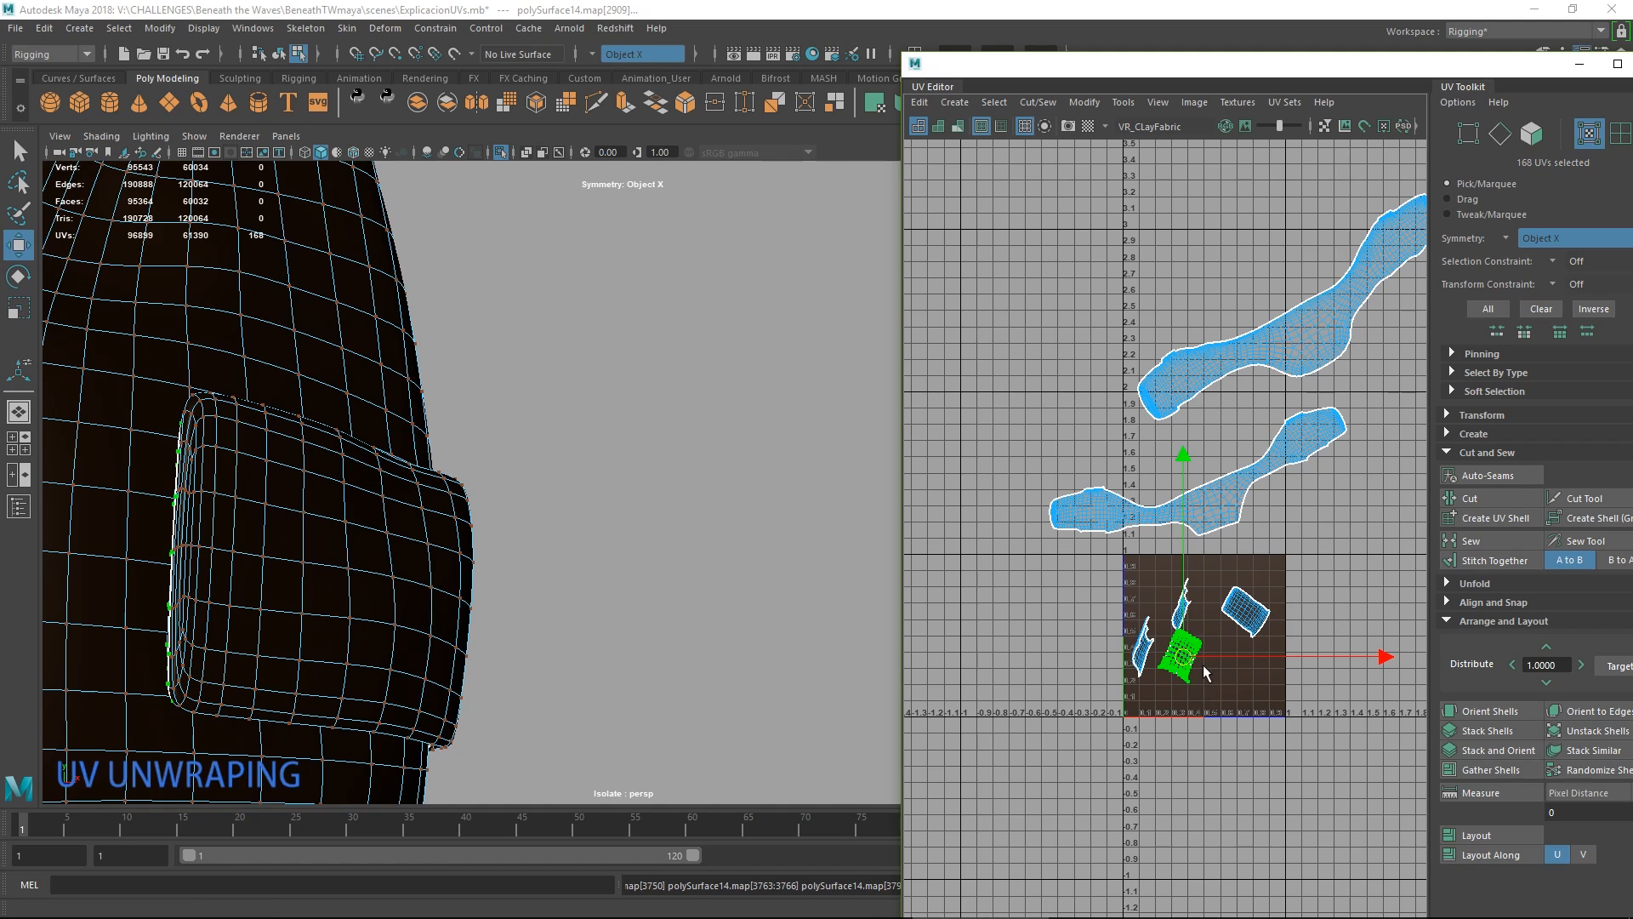
pyautogui.doubleClick(1183, 605)
pyautogui.hotkey('ctrl', 'u')
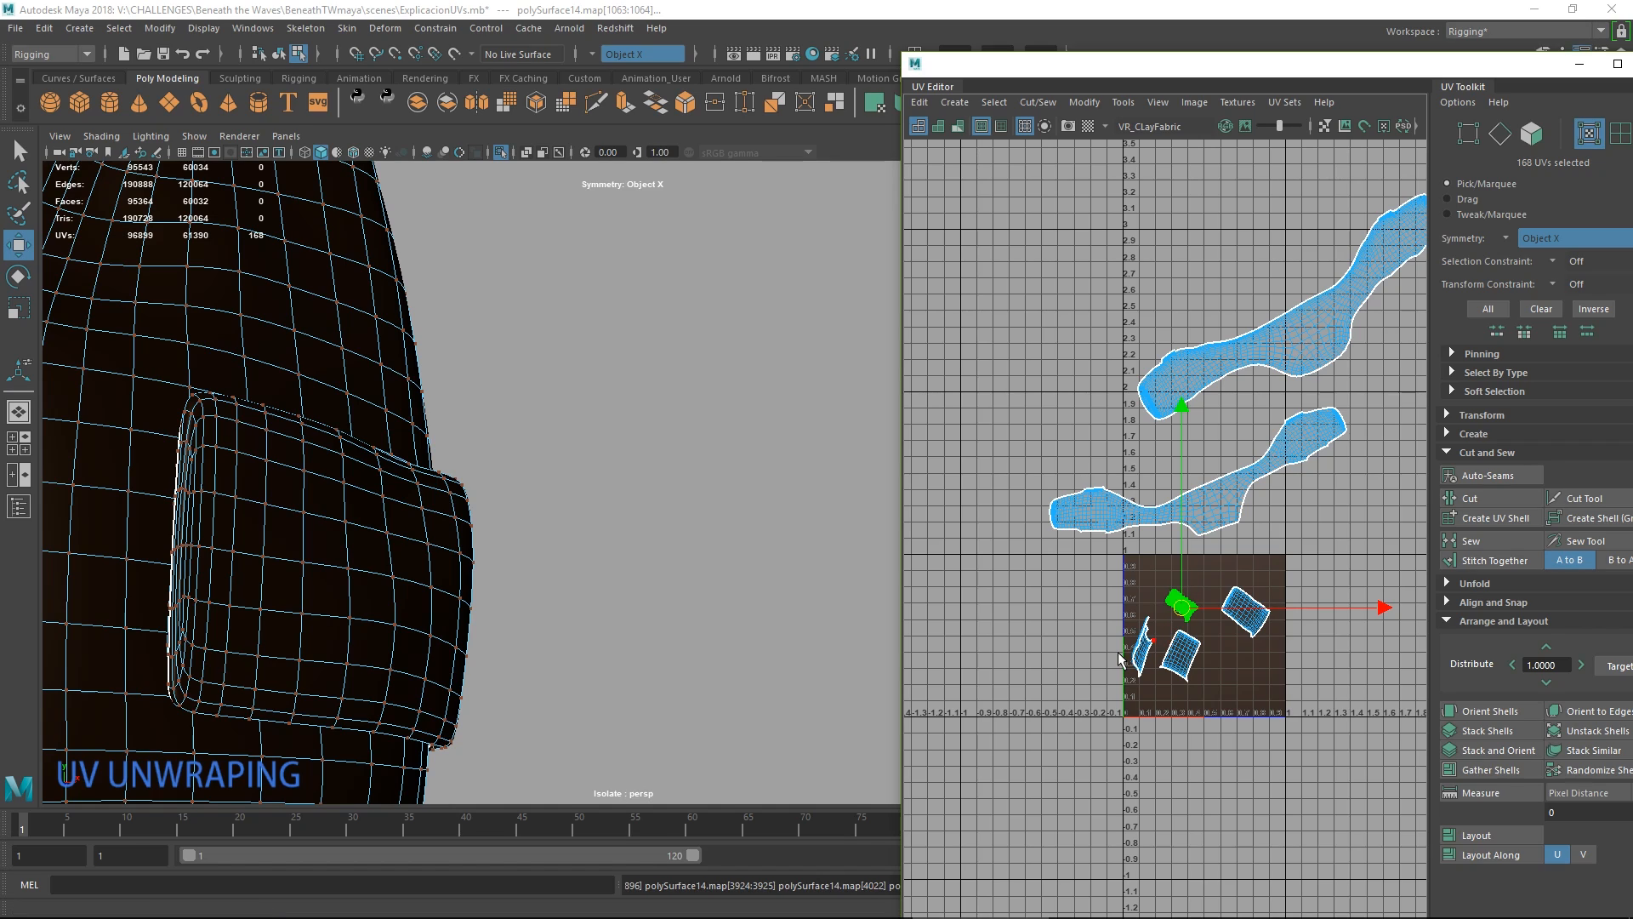
pyautogui.doubleClick(1142, 651)
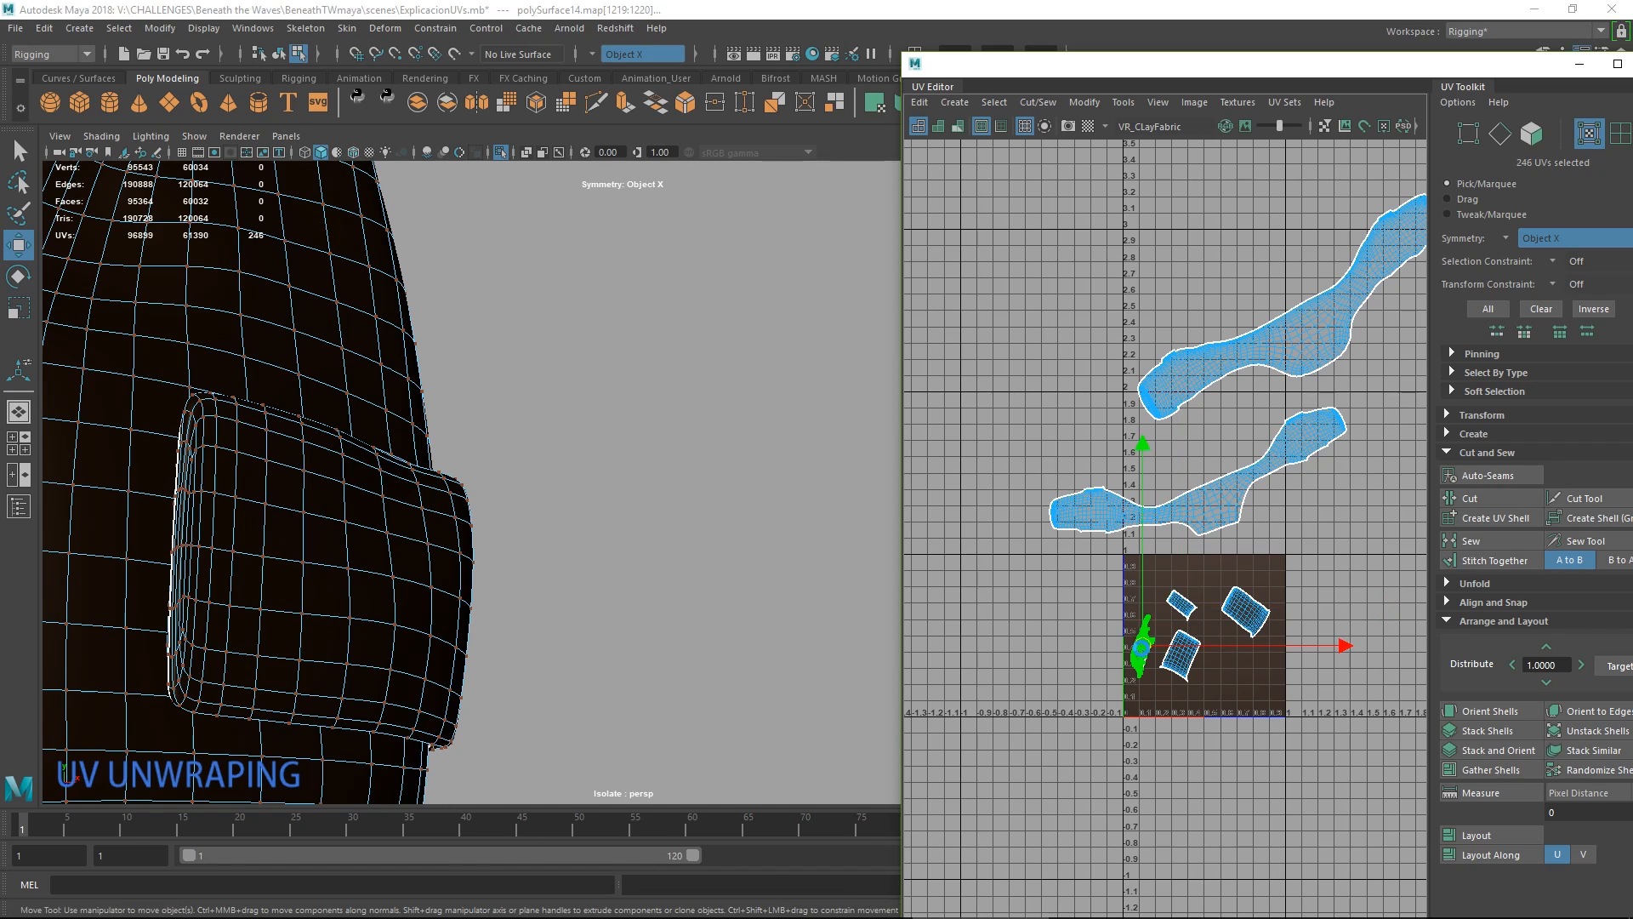
pyautogui.hotkey('ctrl', 'u')
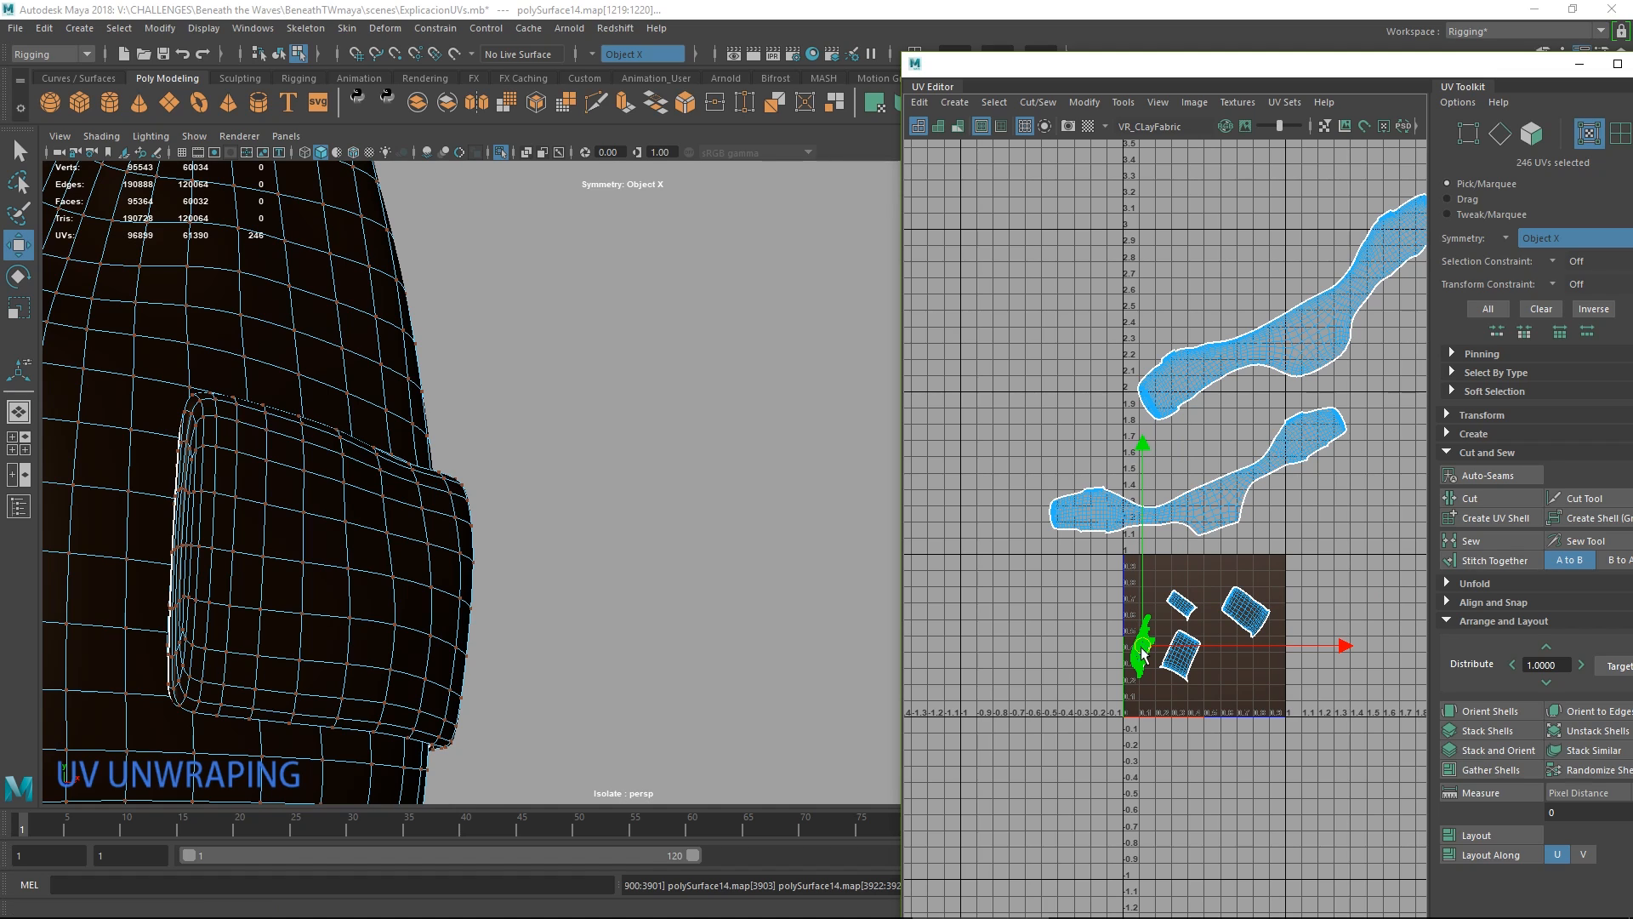
# Examine the outlines of the unfolded body shells up close and compare them with the seams on the vest model.
pyautogui.keyDown('alt'); pyautogui.moveTo(1191, 635); pyautogui.dragTo(1157, 654, button='middle'); pyautogui.keyUp('alt')
pyautogui.keyDown('alt'); pyautogui.moveTo(530, 577); pyautogui.dragTo(663, 528); pyautogui.keyUp('alt')
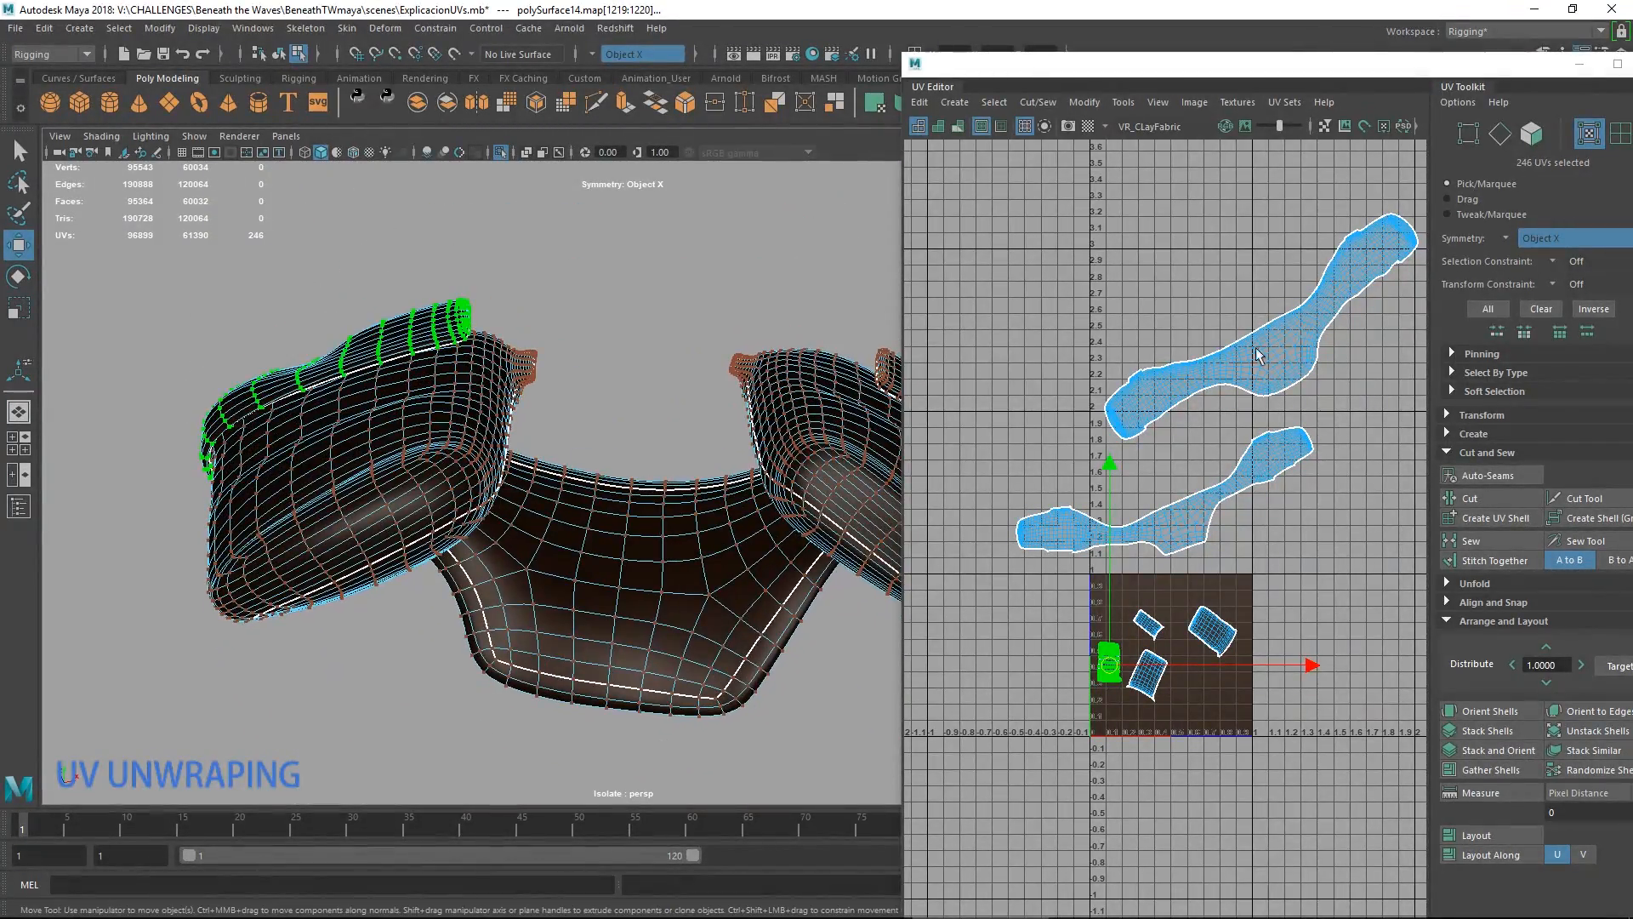
pyautogui.scroll(6, 1287, 375)
pyautogui.keyDown('alt'); pyautogui.moveTo(1211, 429); pyautogui.dragTo(887, 663, button='middle'); pyautogui.keyUp('alt')
pyautogui.keyDown('alt'); pyautogui.moveTo(1400, 149); pyautogui.dragTo(1253, 395, button='middle'); pyautogui.keyUp('alt')
pyautogui.scroll(5, 1247, 354)
pyautogui.scroll(-3, 1209, 374)
pyautogui.keyDown('alt'); pyautogui.moveTo(1105, 460); pyautogui.dragTo(1188, 477, button='middle'); pyautogui.keyUp('alt')
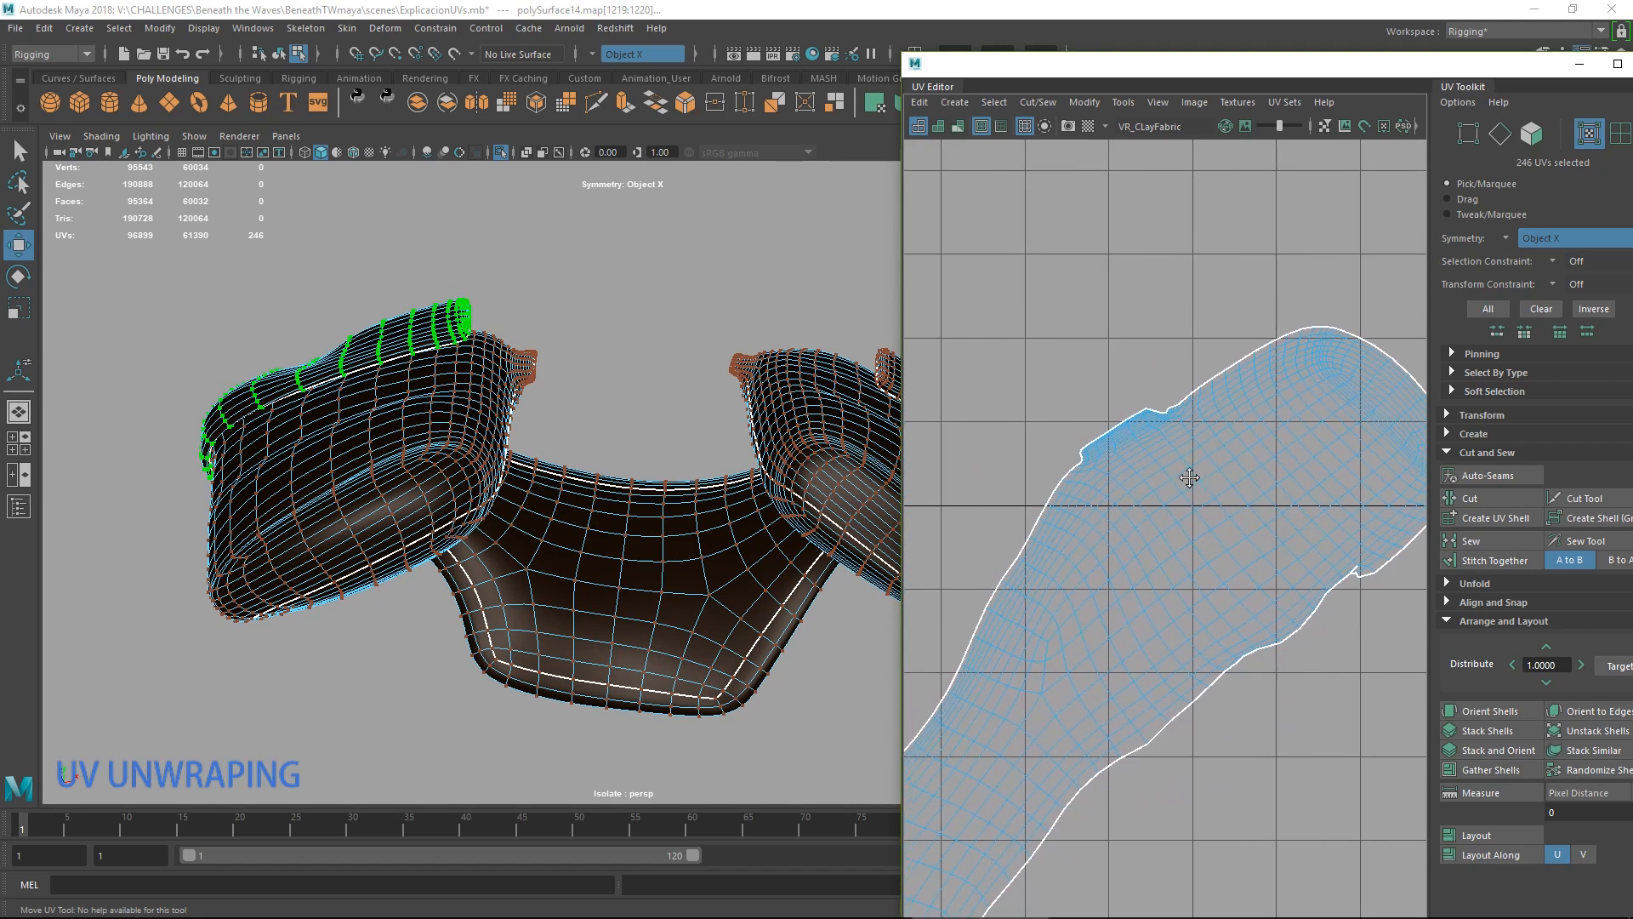
pyautogui.scroll(1, 1188, 477)
pyautogui.keyDown('alt'); pyautogui.moveTo(437, 465); pyautogui.dragTo(448, 545); pyautogui.keyUp('alt')
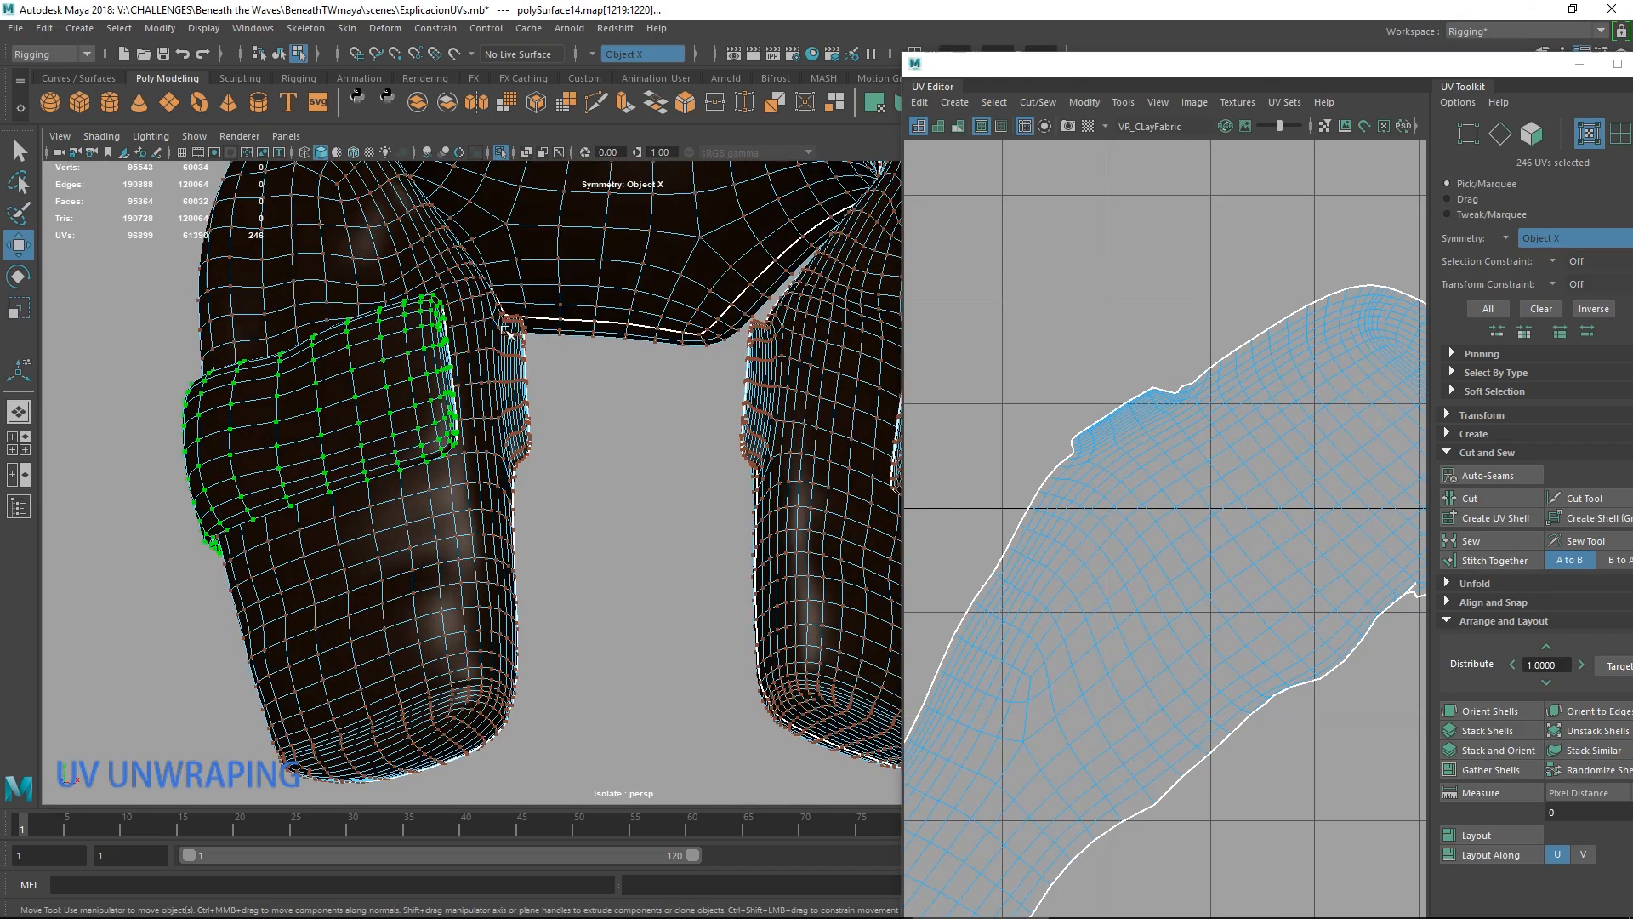
pyautogui.keyDown('alt'); pyautogui.moveTo(1157, 630); pyautogui.dragTo(1296, 368, button='middle'); pyautogui.keyUp('alt')
pyautogui.keyDown('alt'); pyautogui.moveTo(1097, 587); pyautogui.dragTo(1243, 390, button='middle'); pyautogui.keyUp('alt')
pyautogui.keyDown('alt'); pyautogui.moveTo(1073, 699); pyautogui.dragTo(1231, 412, button='middle'); pyautogui.keyUp('alt')
pyautogui.scroll(-4, 1386, 426)
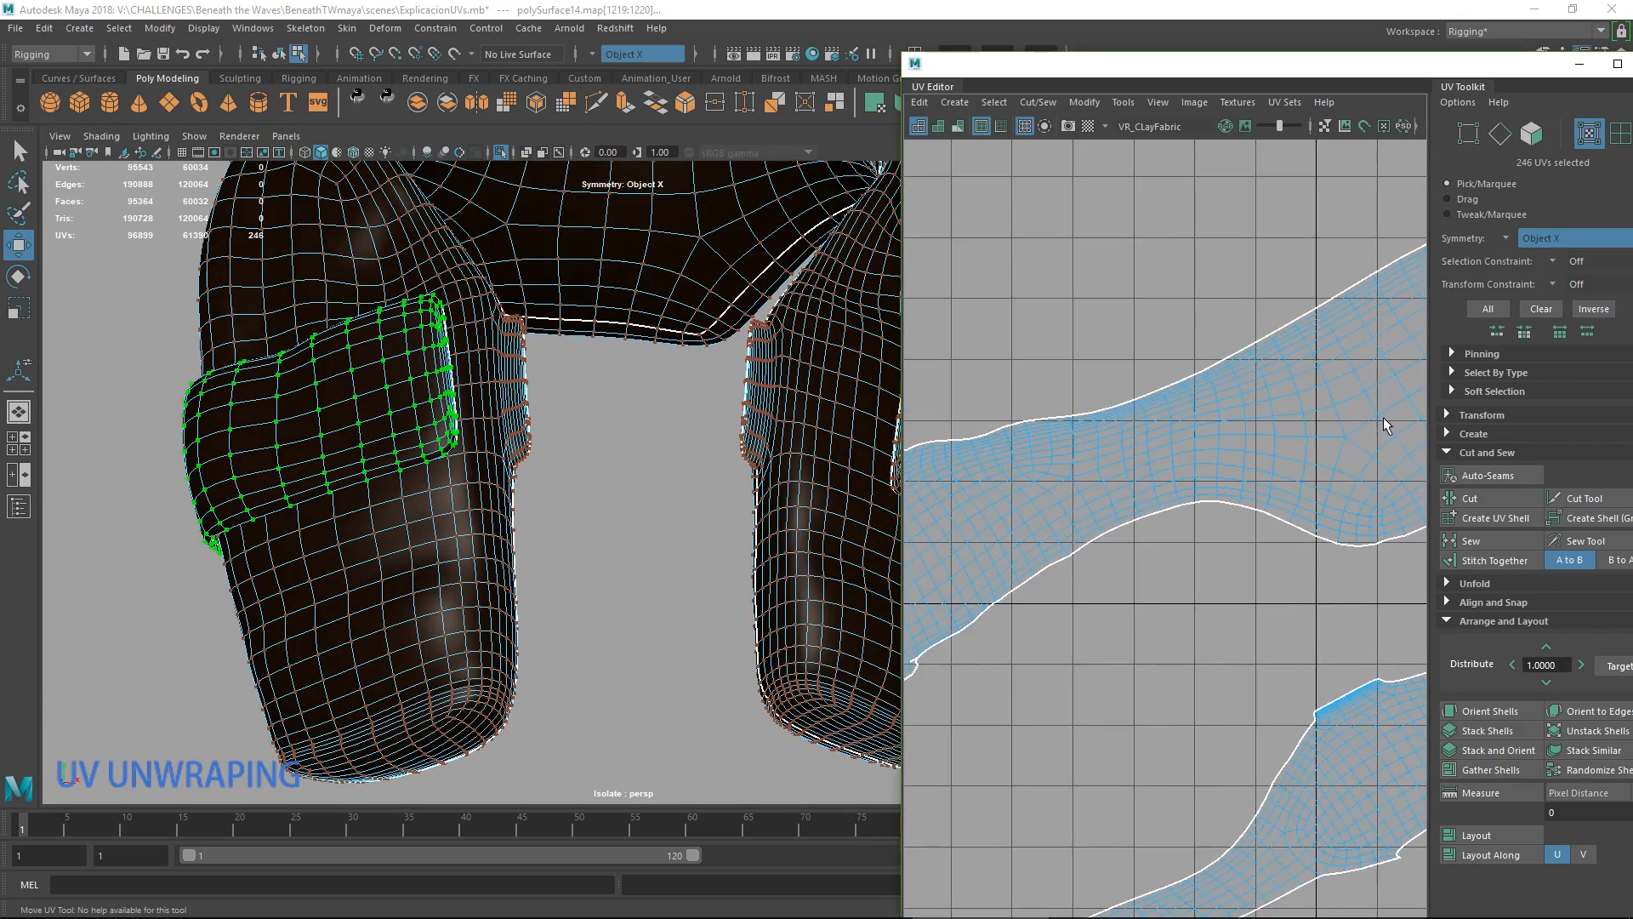
pyautogui.scroll(2, 1188, 510)
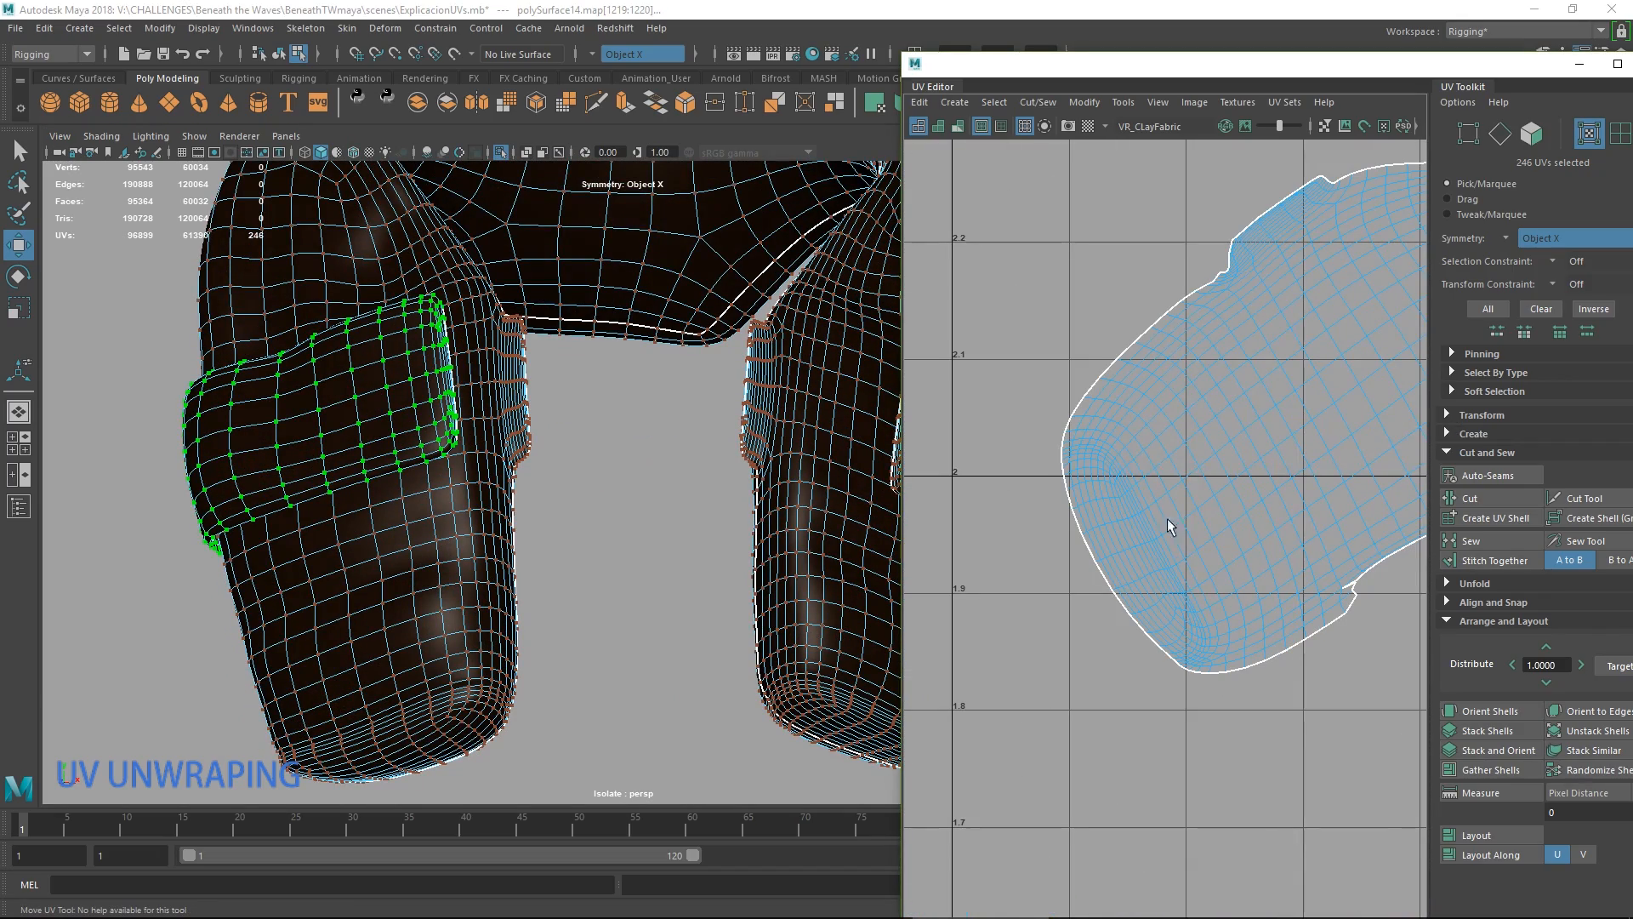
pyautogui.keyDown('alt'); pyautogui.moveTo(523, 637); pyautogui.dragTo(616, 625); pyautogui.keyUp('alt')
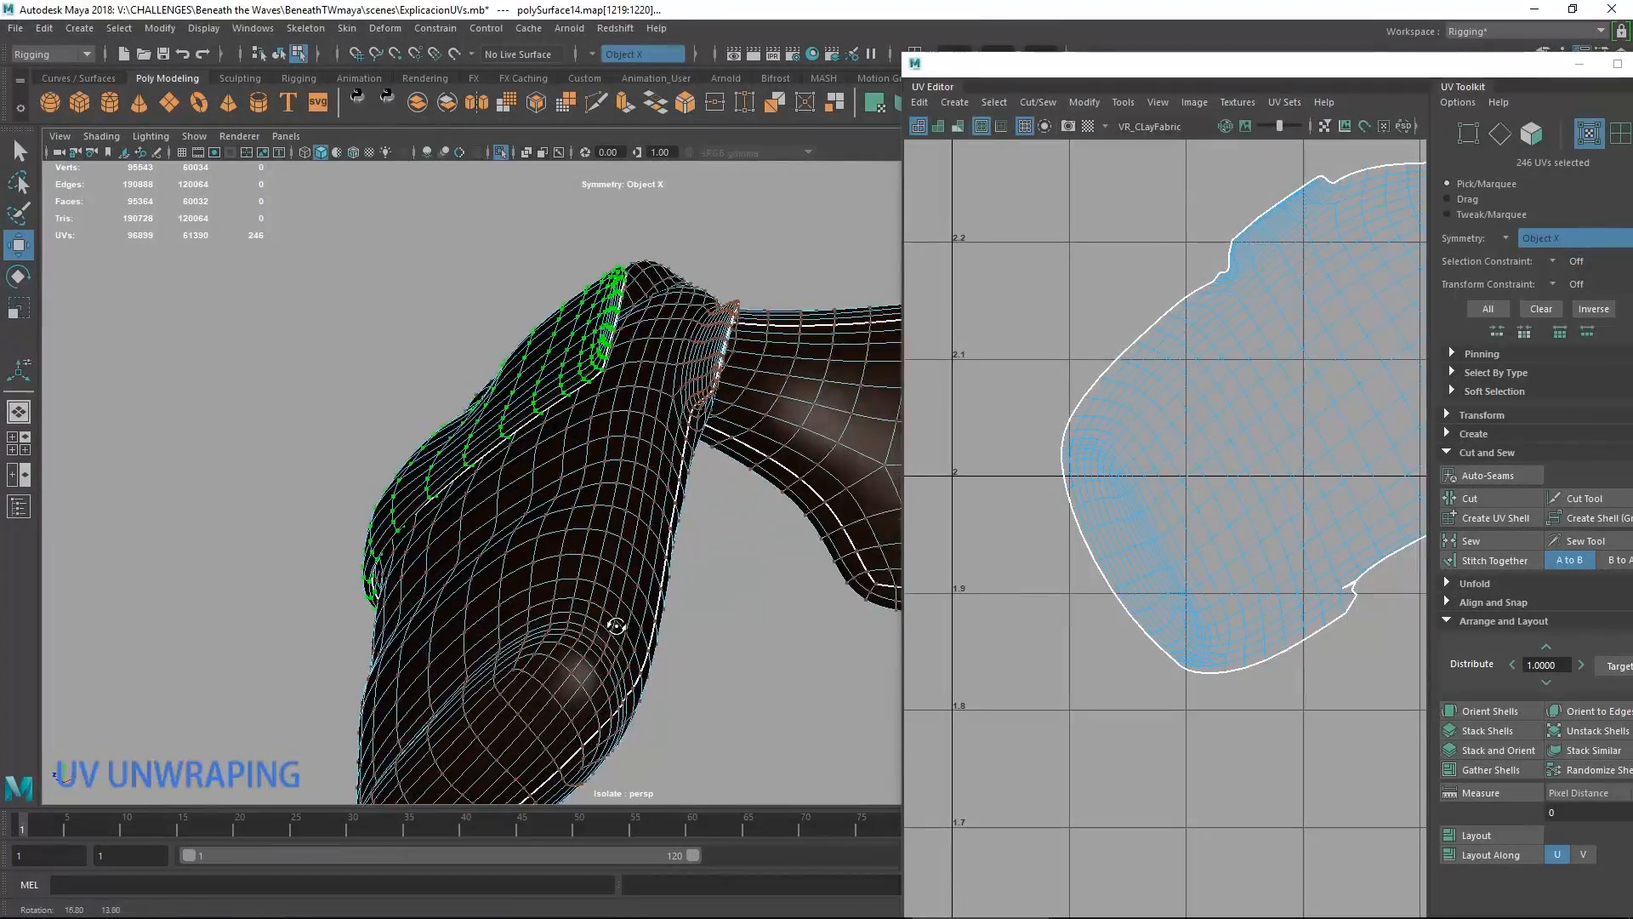
pyautogui.keyDown('alt'); pyautogui.moveTo(615, 625); pyautogui.dragTo(660, 485, button='middle'); pyautogui.keyUp('alt')
# Select an edge loop at the rounded lower end of the vest's front panel and inspect the seam there from several sides.
pyautogui.moveTo(639, 512); pyautogui.dragTo(638, 368, button='right')
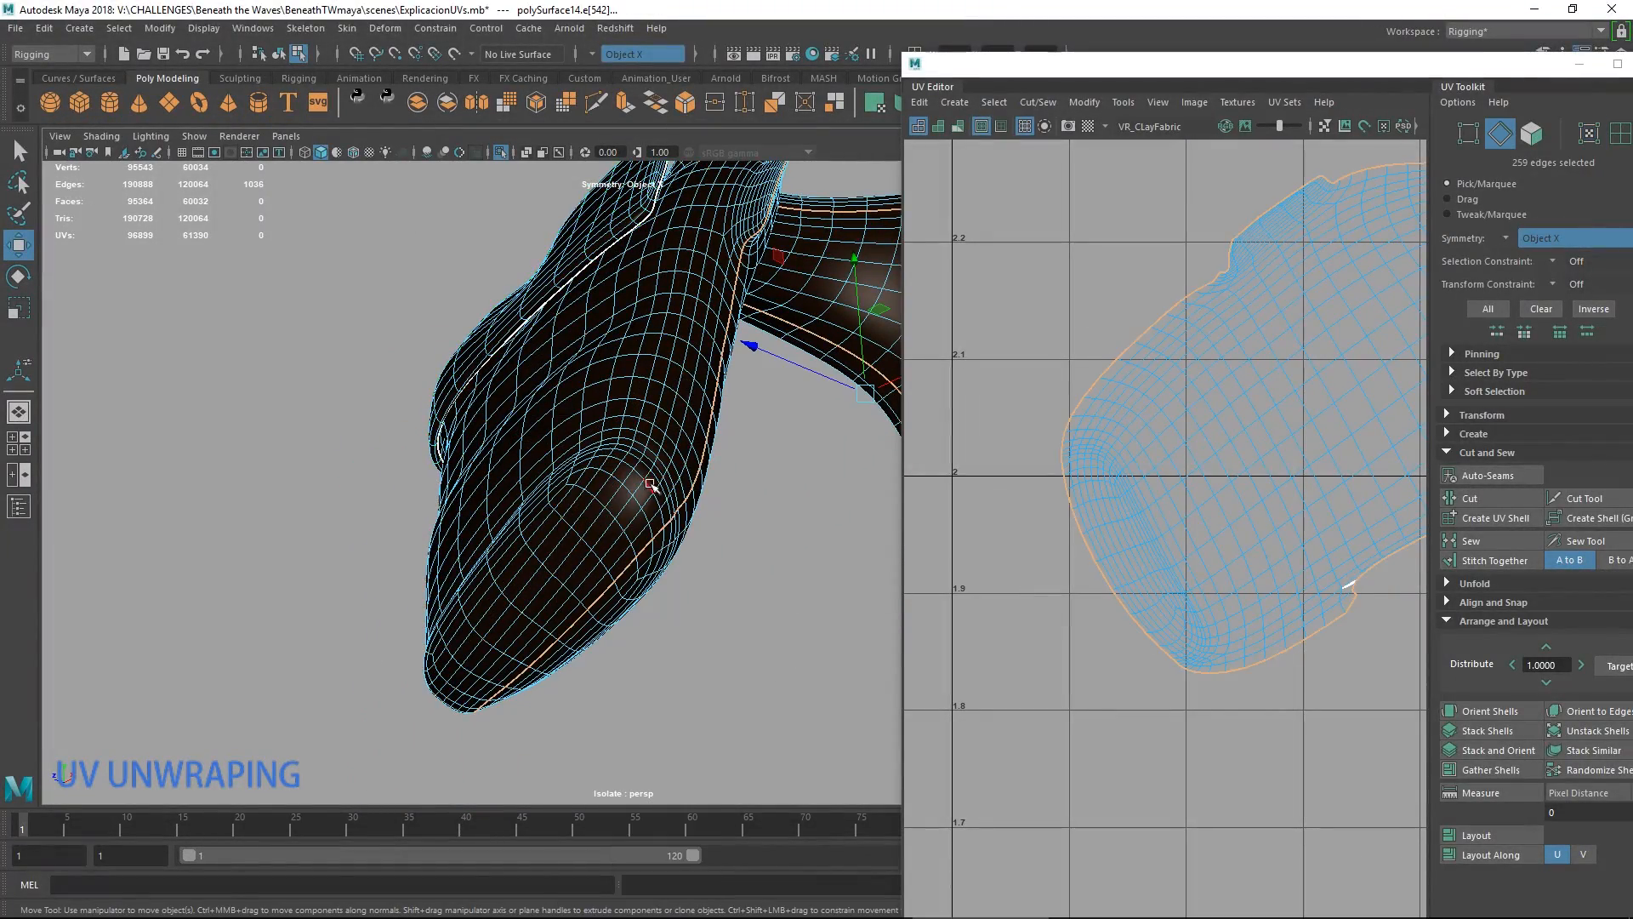
pyautogui.doubleClick(653, 470)
pyautogui.press('f')
pyautogui.keyDown('alt'); pyautogui.moveTo(740, 485); pyautogui.dragTo(822, 505); pyautogui.keyUp('alt')
pyautogui.keyDown('alt'); pyautogui.moveTo(822, 505); pyautogui.dragTo(610, 489, button='right'); pyautogui.keyUp('alt')
pyautogui.moveTo(675, 501)
pyautogui.keyDown('alt'); pyautogui.mouseDown()
pyautogui.moveTo(783, 464)
pyautogui.moveTo(669, 518)
pyautogui.mouseUp(); pyautogui.keyUp('alt')
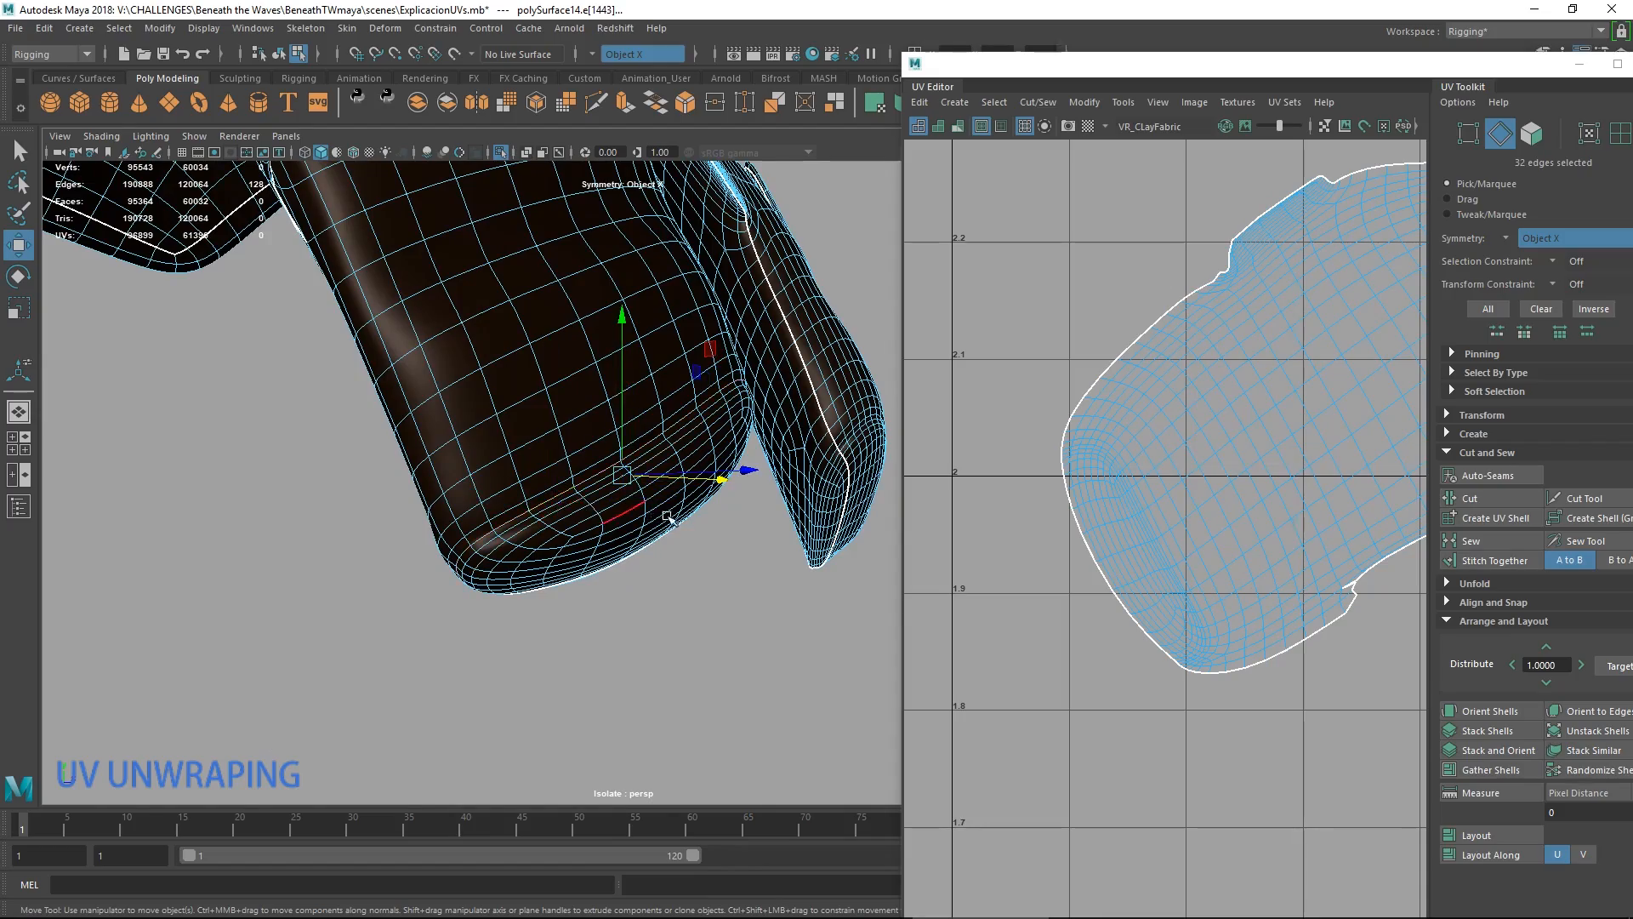
pyautogui.keyDown('alt'); pyautogui.moveTo(670, 518); pyautogui.dragTo(748, 503, button='right'); pyautogui.keyUp('alt')
pyautogui.keyDown('alt'); pyautogui.moveTo(748, 503); pyautogui.dragTo(784, 477); pyautogui.keyUp('alt')
pyautogui.keyDown('alt'); pyautogui.moveTo(783, 477); pyautogui.dragTo(434, 614, button='middle'); pyautogui.keyUp('alt')
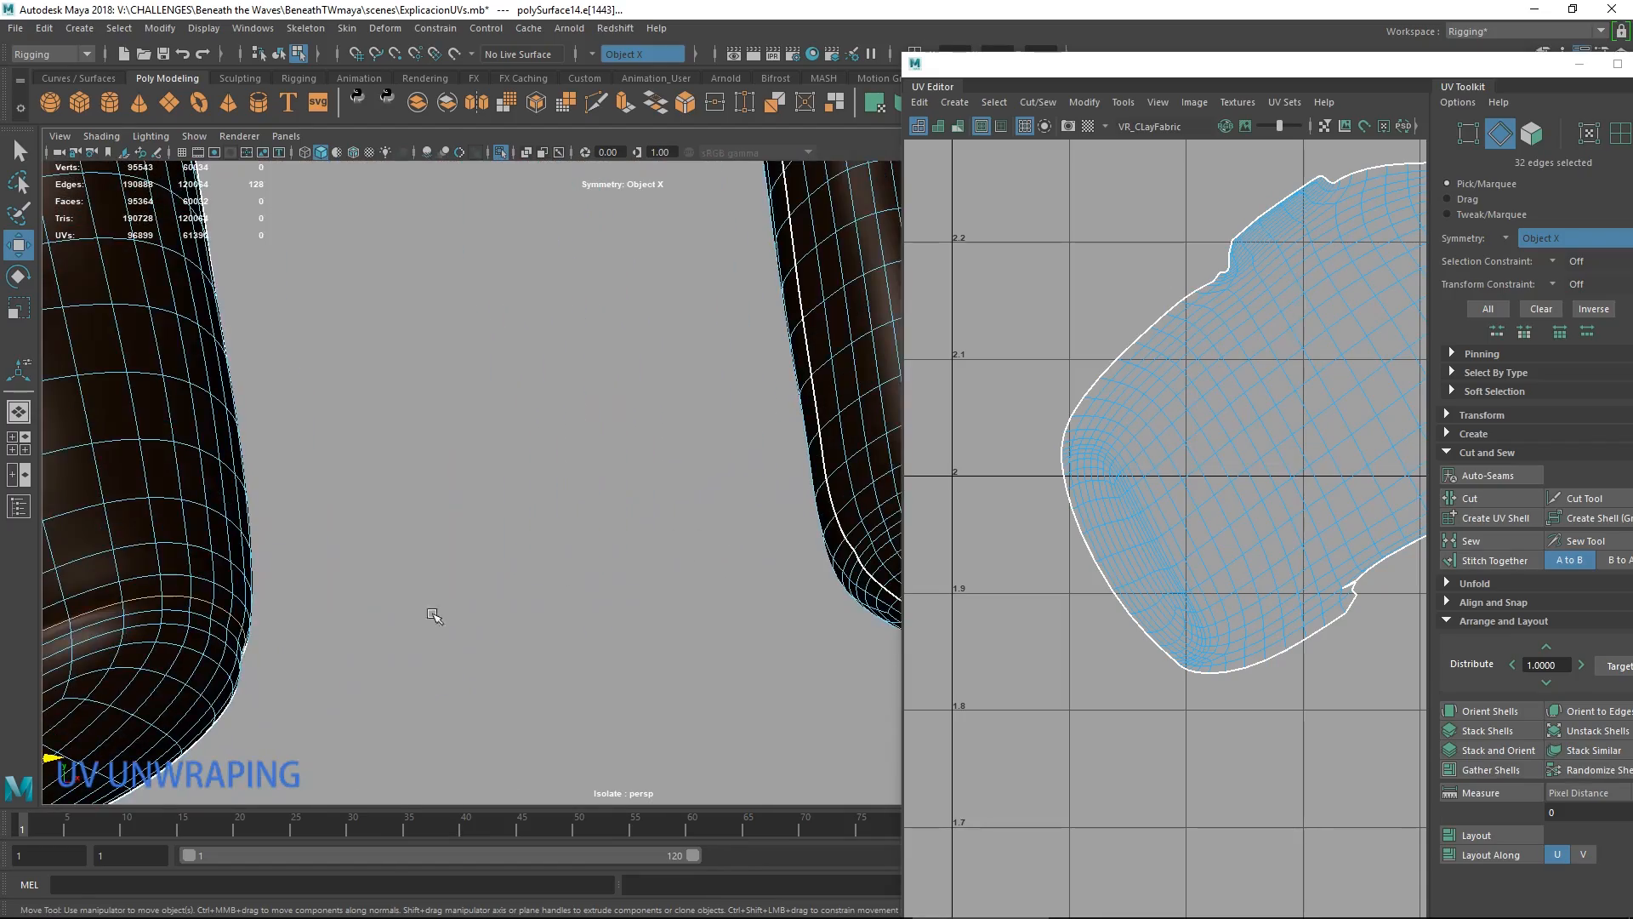
pyautogui.keyDown('alt'); pyautogui.moveTo(433, 614); pyautogui.dragTo(297, 609, button='right'); pyautogui.keyUp('alt')
pyautogui.keyDown('alt'); pyautogui.moveTo(619, 579); pyautogui.dragTo(510, 588); pyautogui.keyUp('alt')
pyautogui.keyDown('alt'); pyautogui.moveTo(511, 589); pyautogui.dragTo(621, 580, button='right'); pyautogui.keyUp('alt')
pyautogui.keyDown('alt'); pyautogui.moveTo(498, 594); pyautogui.dragTo(783, 521, button='middle'); pyautogui.keyUp('alt')
pyautogui.keyDown('alt'); pyautogui.moveTo(696, 520); pyautogui.dragTo(638, 456); pyautogui.keyUp('alt')
pyautogui.keyDown('alt'); pyautogui.moveTo(638, 456); pyautogui.dragTo(615, 508, button='right'); pyautogui.keyUp('alt')
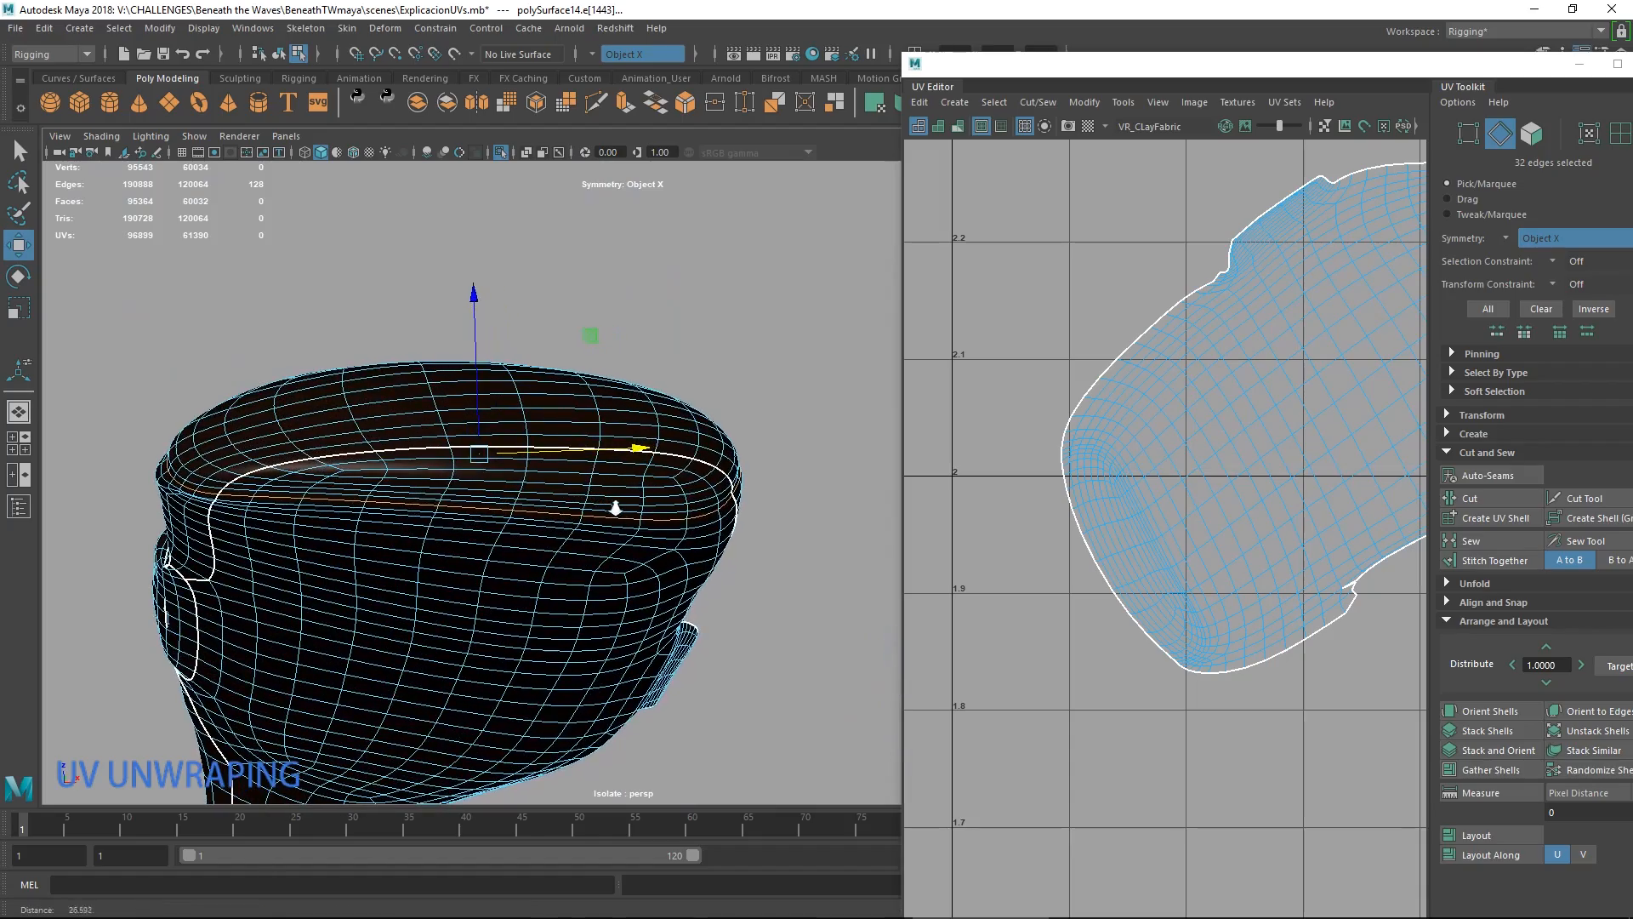
pyautogui.keyDown('alt'); pyautogui.moveTo(583, 467); pyautogui.dragTo(801, 535); pyautogui.keyUp('alt')
# Widen the UV Editor over the model view and bring all the vest shells into view.
pyautogui.scroll(-5, 1231, 446)
pyautogui.keyDown('alt'); pyautogui.moveTo(1274, 443); pyautogui.dragTo(1023, 513, button='middle'); pyautogui.keyUp('alt')
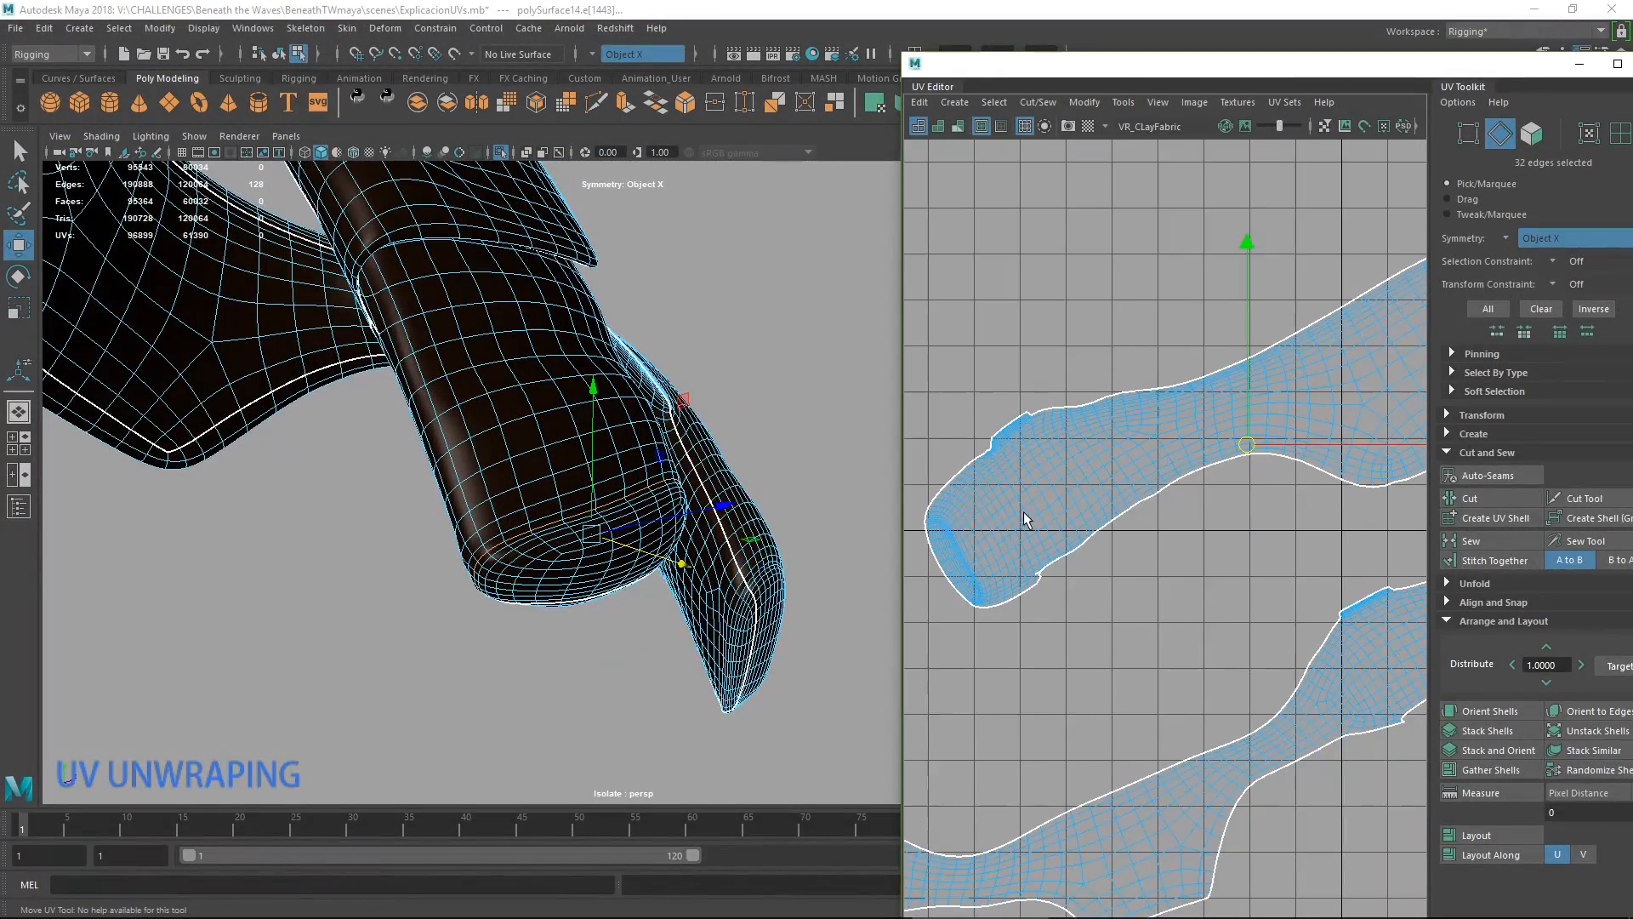
pyautogui.scroll(-5, 1178, 490)
pyautogui.keyDown('alt'); pyautogui.moveTo(1316, 372); pyautogui.dragTo(1226, 441, button='middle'); pyautogui.keyUp('alt')
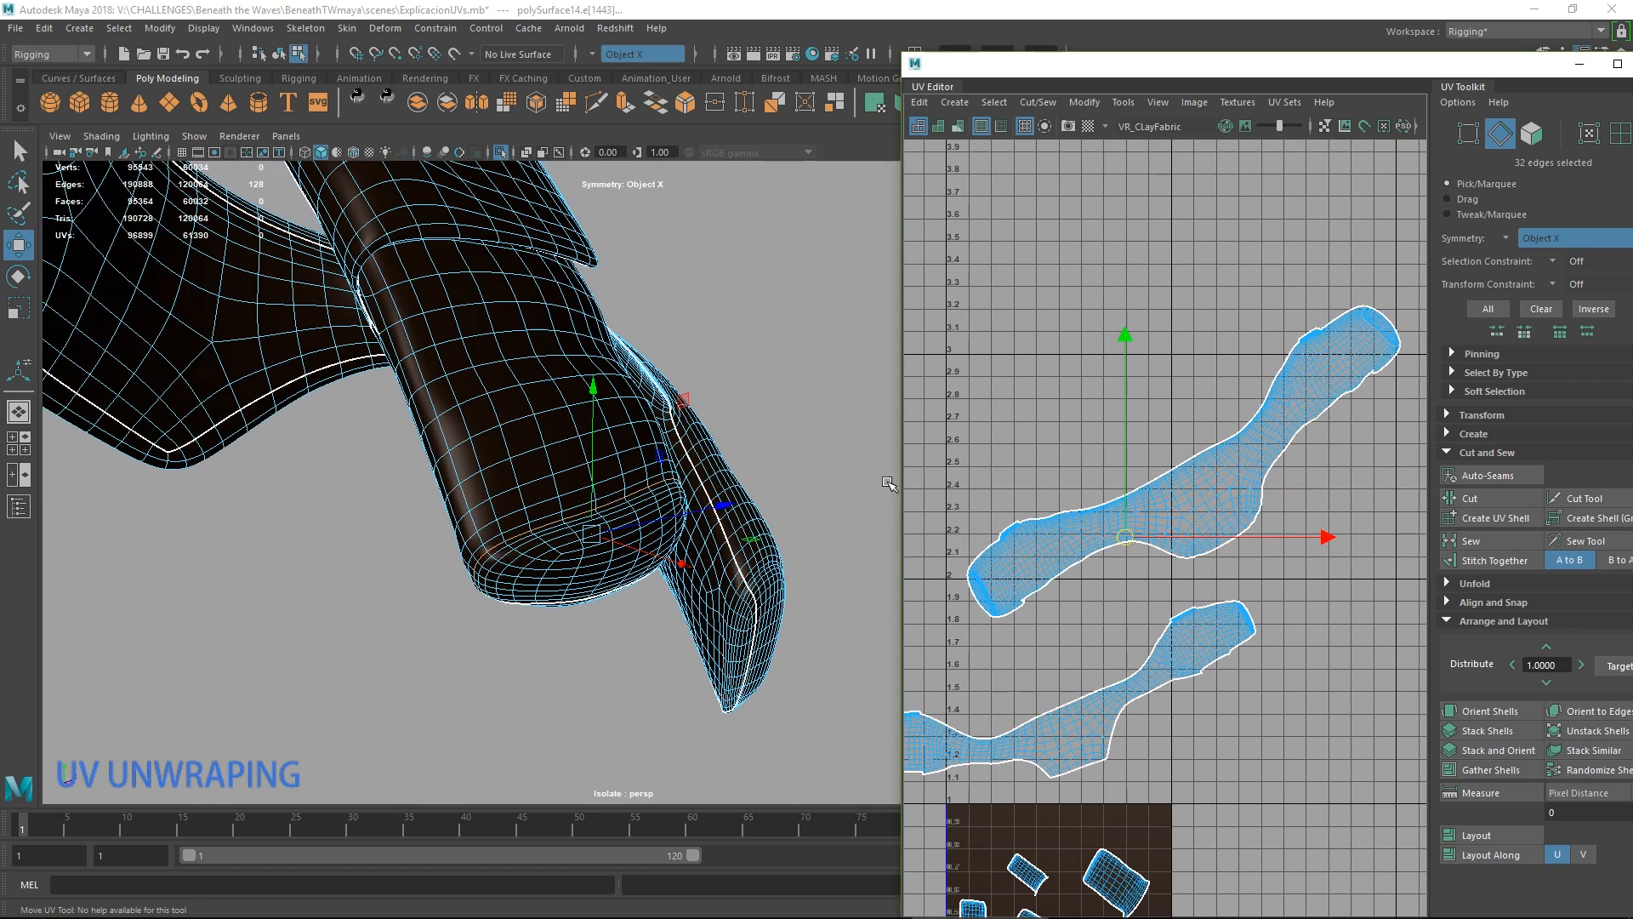
pyautogui.moveTo(901, 468); pyautogui.dragTo(775, 485)
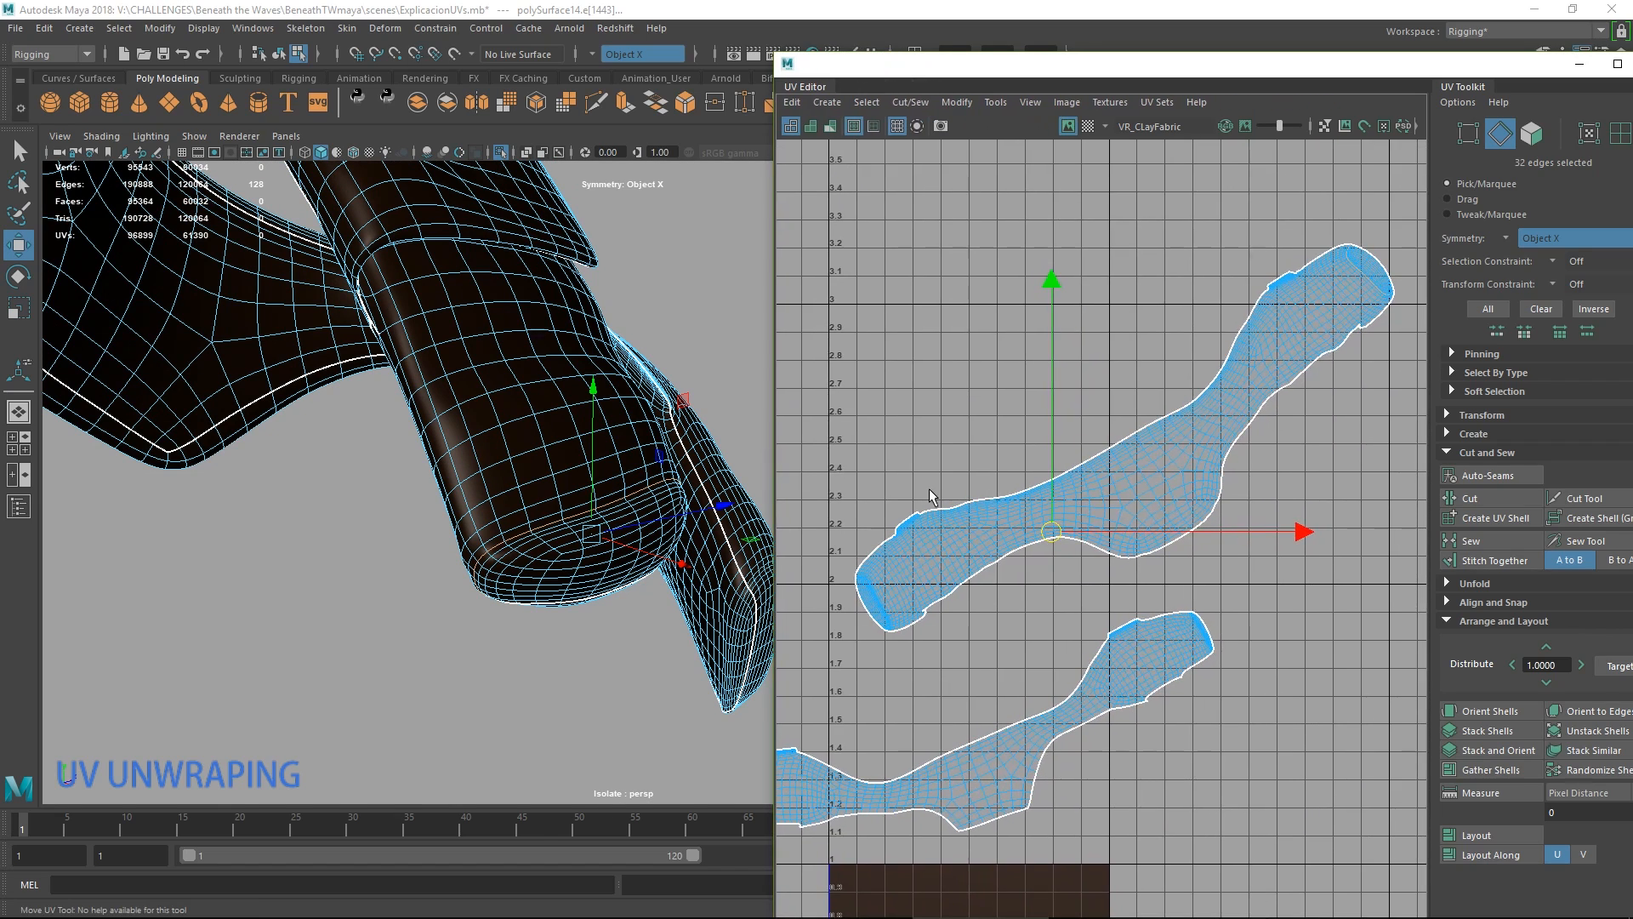
pyautogui.scroll(-5, 1012, 587)
pyautogui.keyDown('alt'); pyautogui.moveTo(1014, 600); pyautogui.dragTo(1069, 533, button='middle'); pyautogui.keyUp('alt')
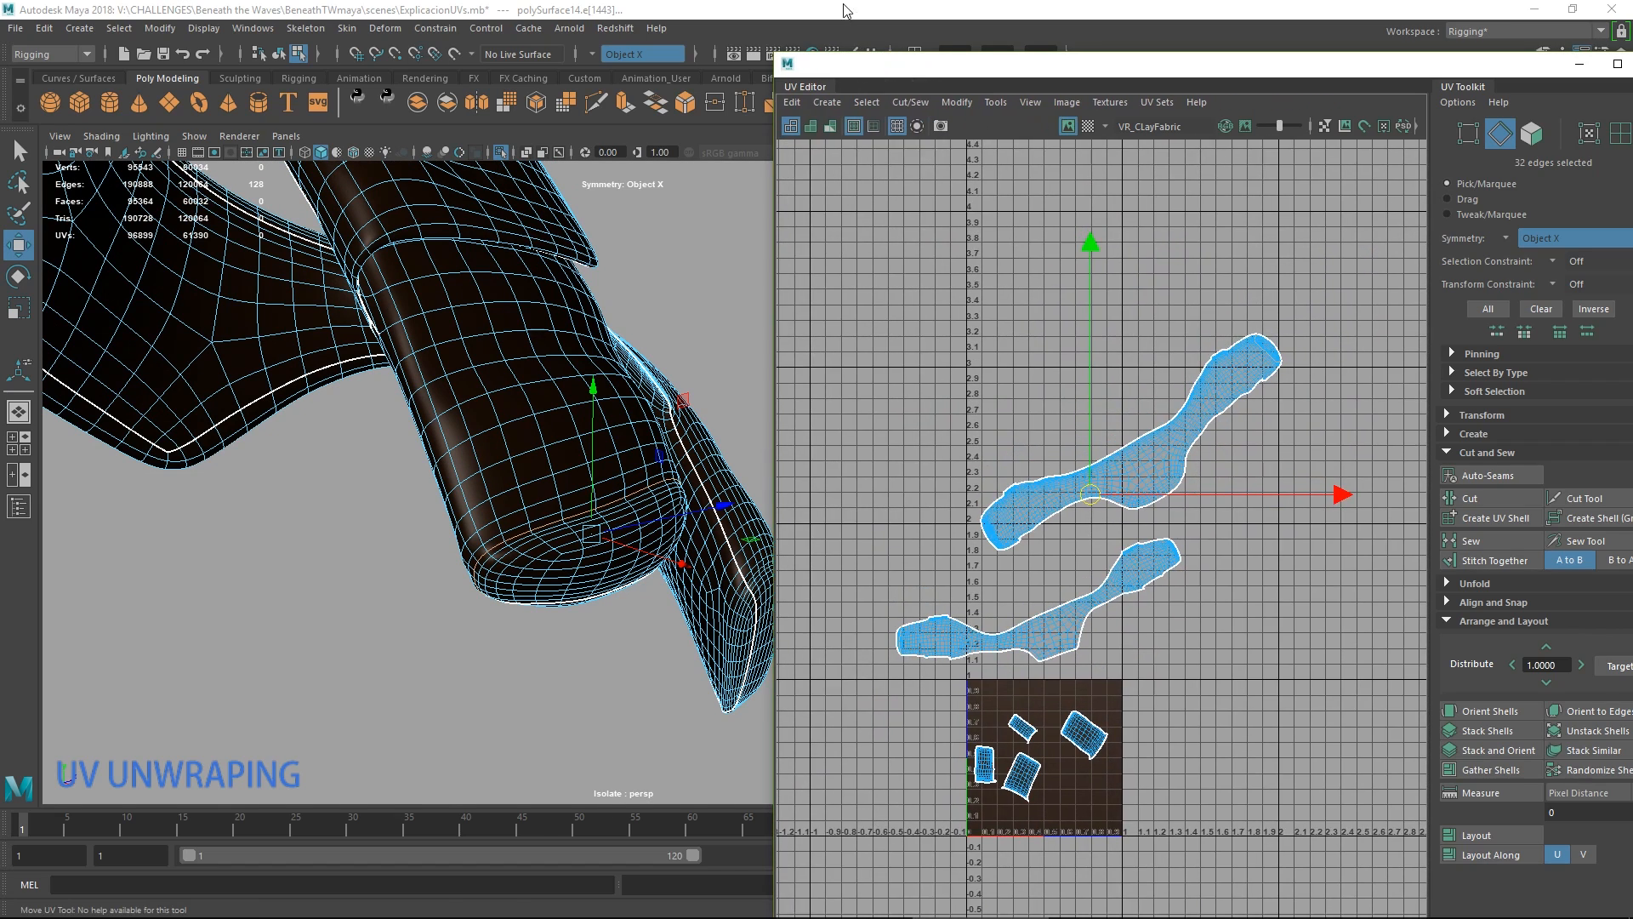
# Turn on UV distortion shading and examine the larger body shell for stretched and compressed areas.
pyautogui.click(830, 126)
pyautogui.scroll(-3, 1113, 383)
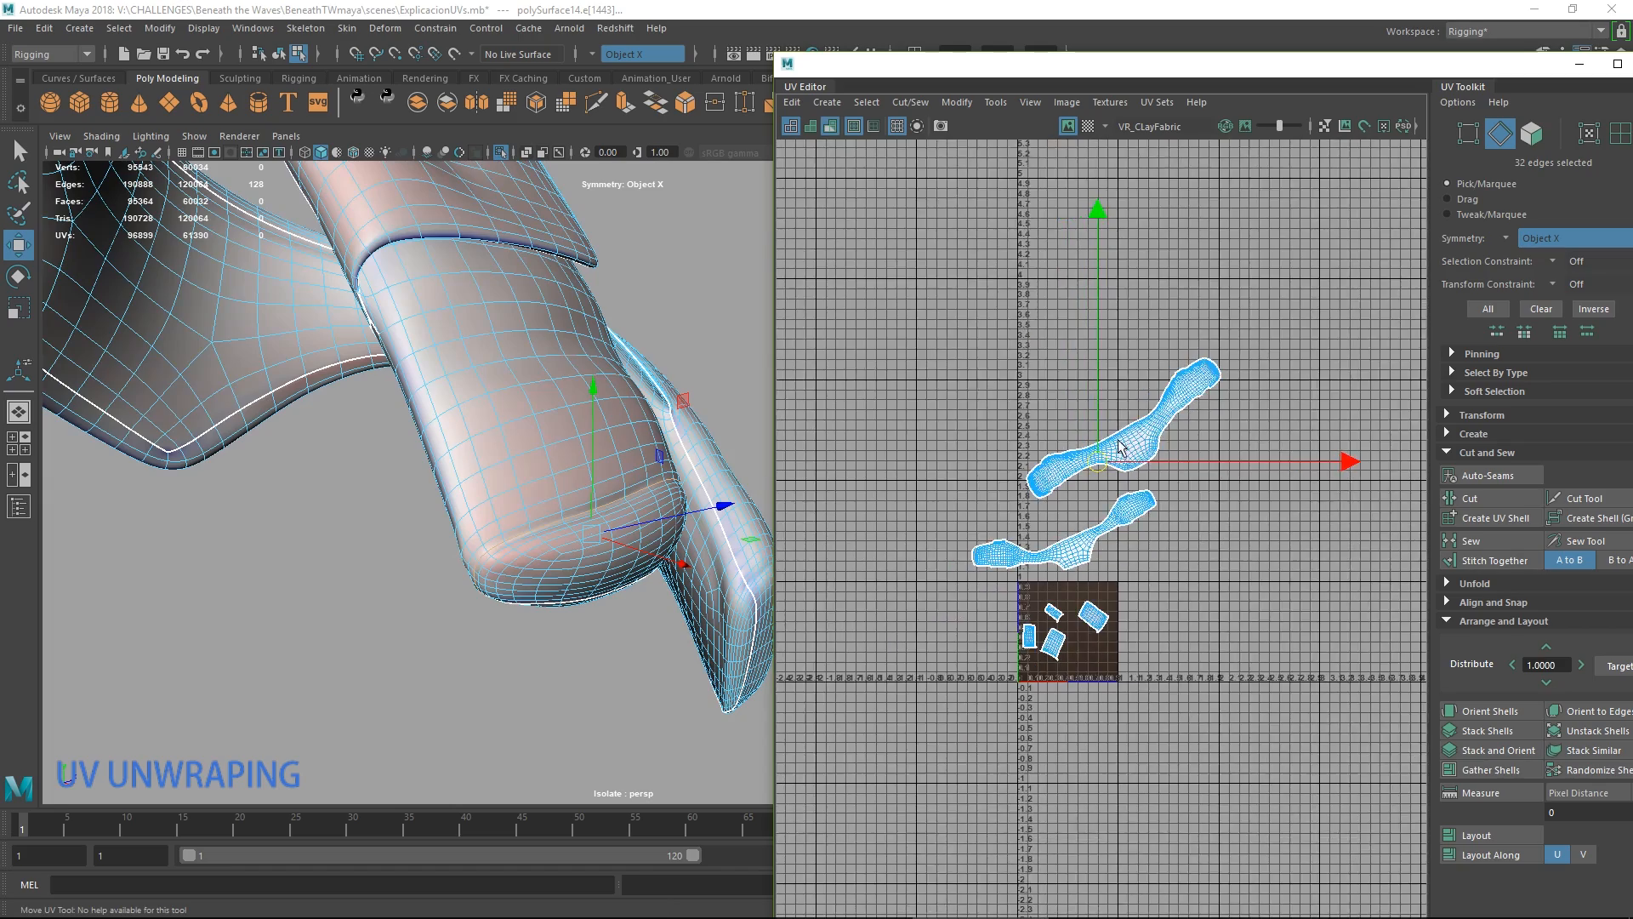
pyautogui.scroll(10, 1119, 448)
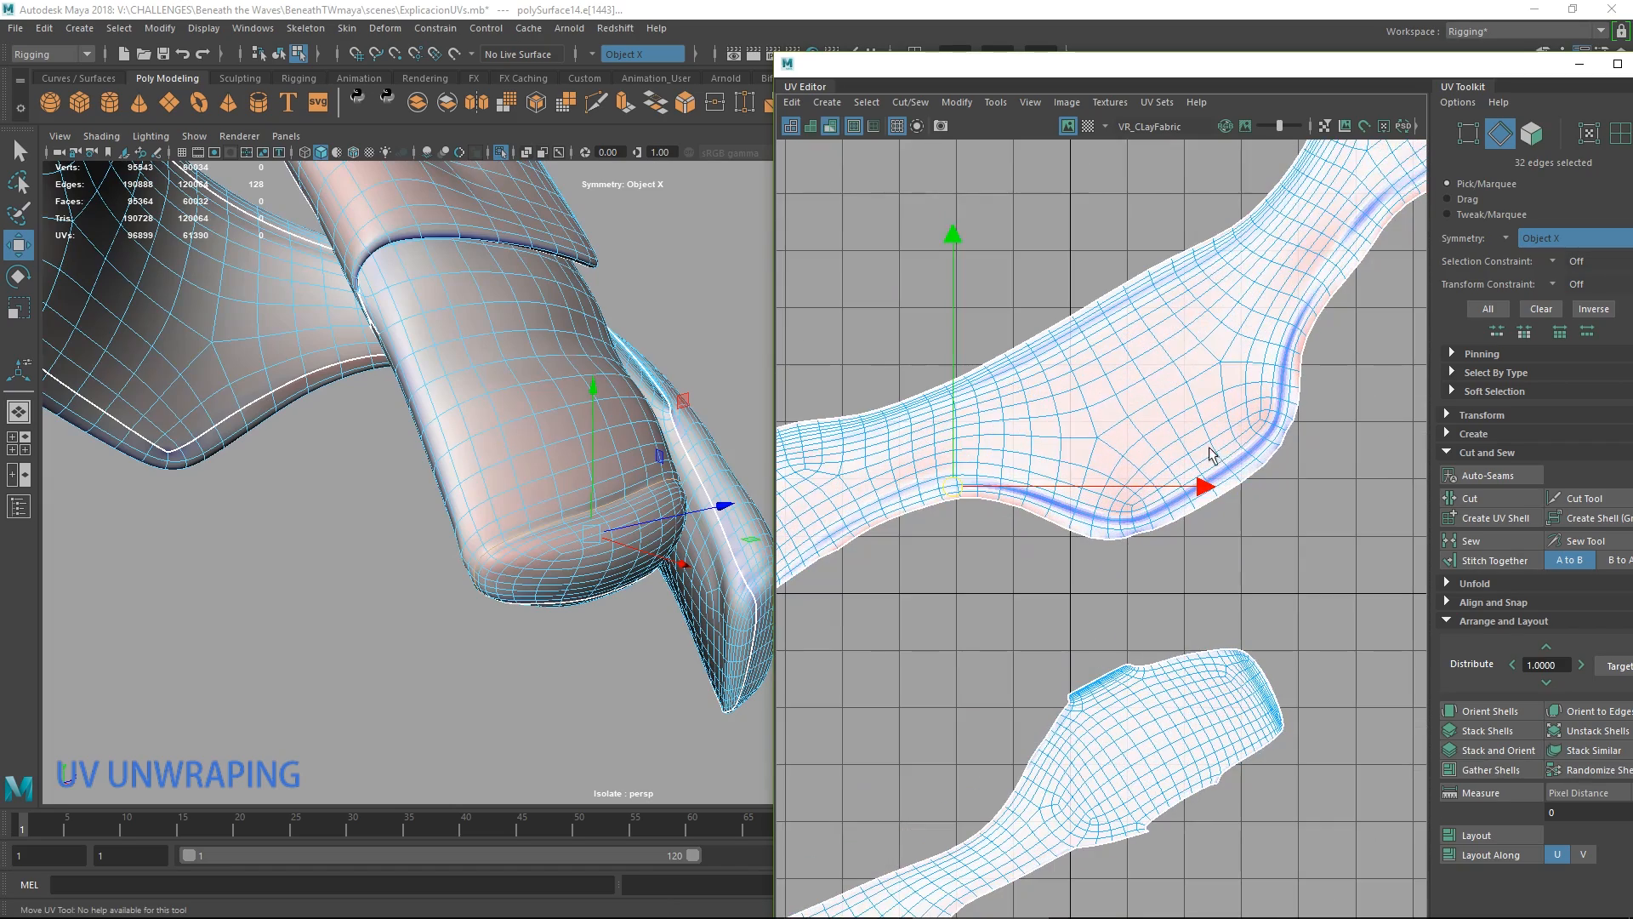
pyautogui.scroll(5, 1068, 527)
pyautogui.scroll(-3, 1063, 494)
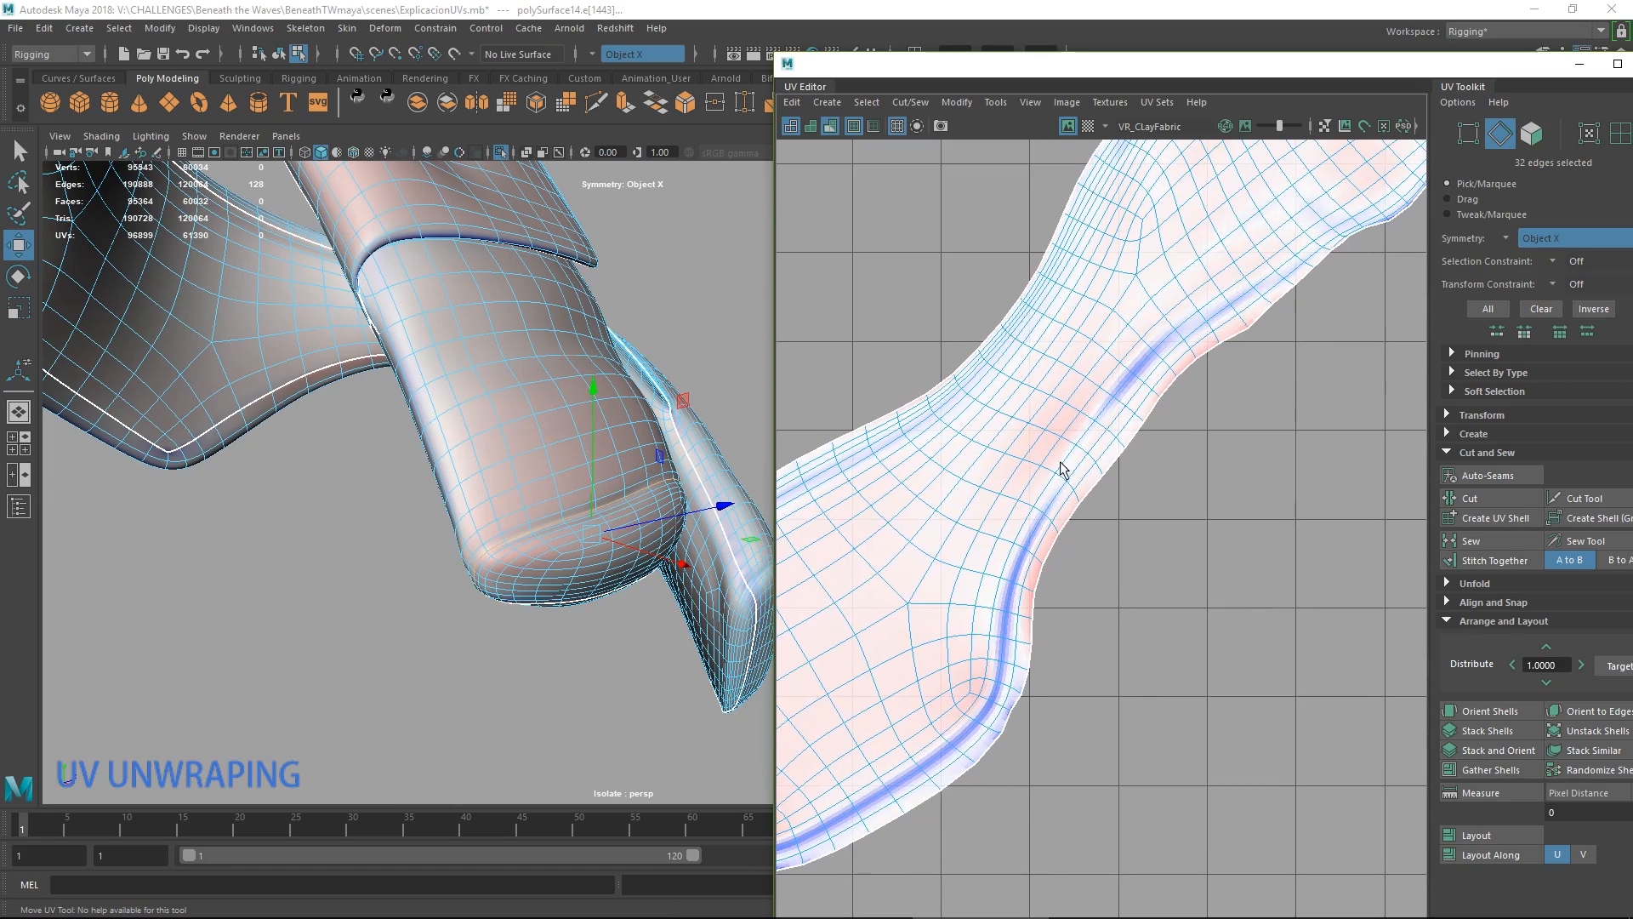
pyautogui.keyDown('alt'); pyautogui.moveTo(1078, 409); pyautogui.dragTo(1050, 467, button='middle'); pyautogui.keyUp('alt')
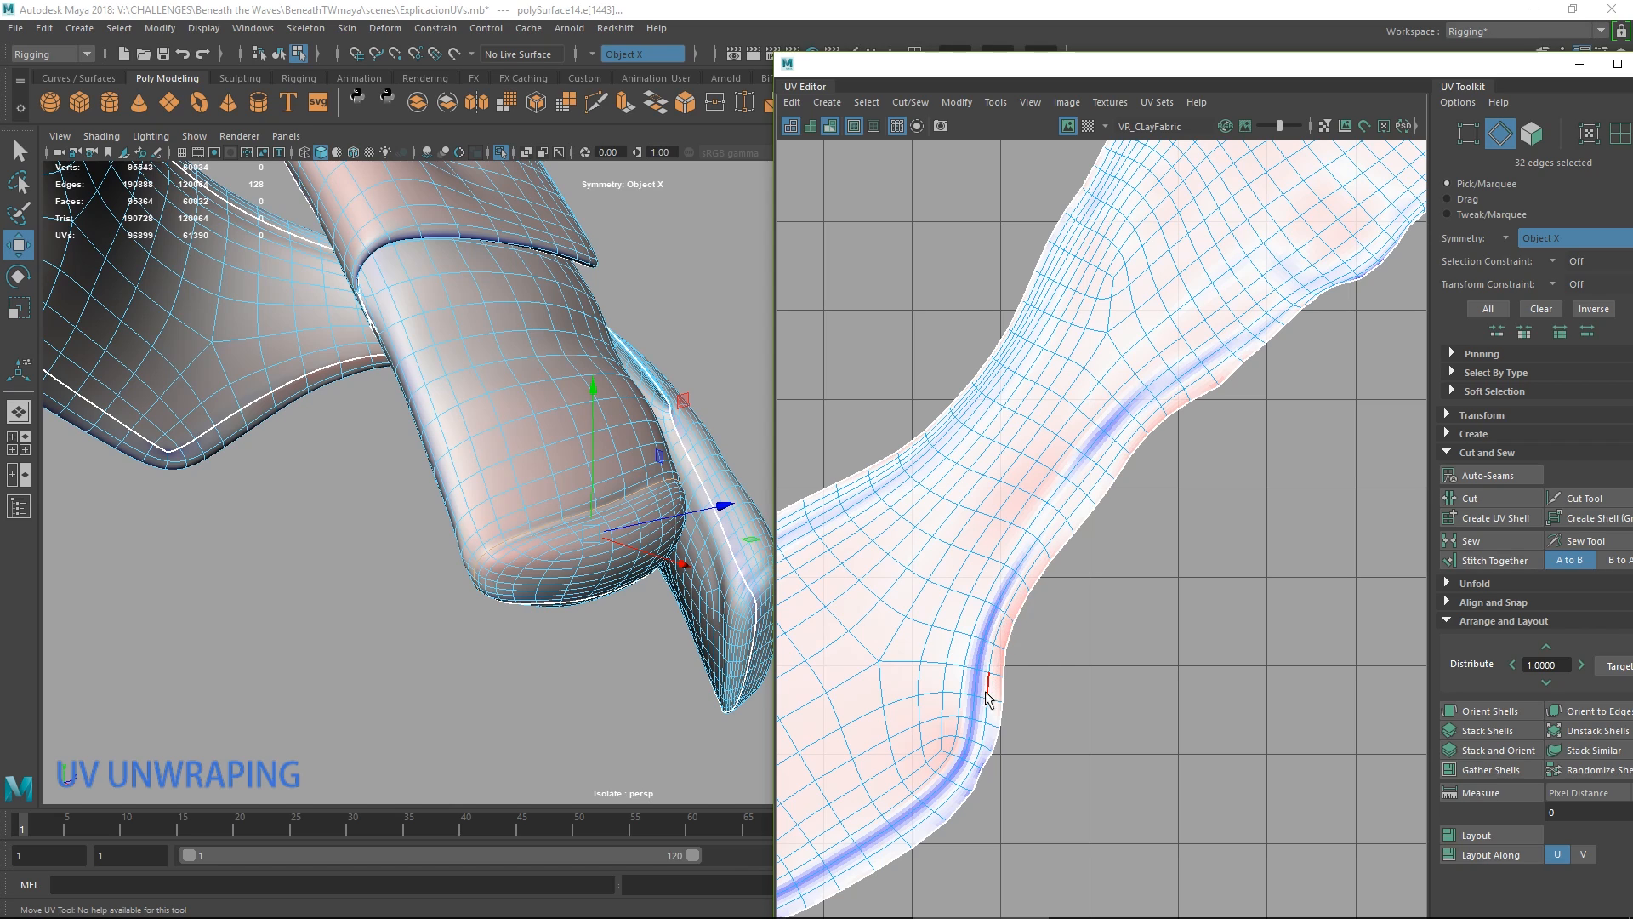
pyautogui.scroll(-3, 1012, 553)
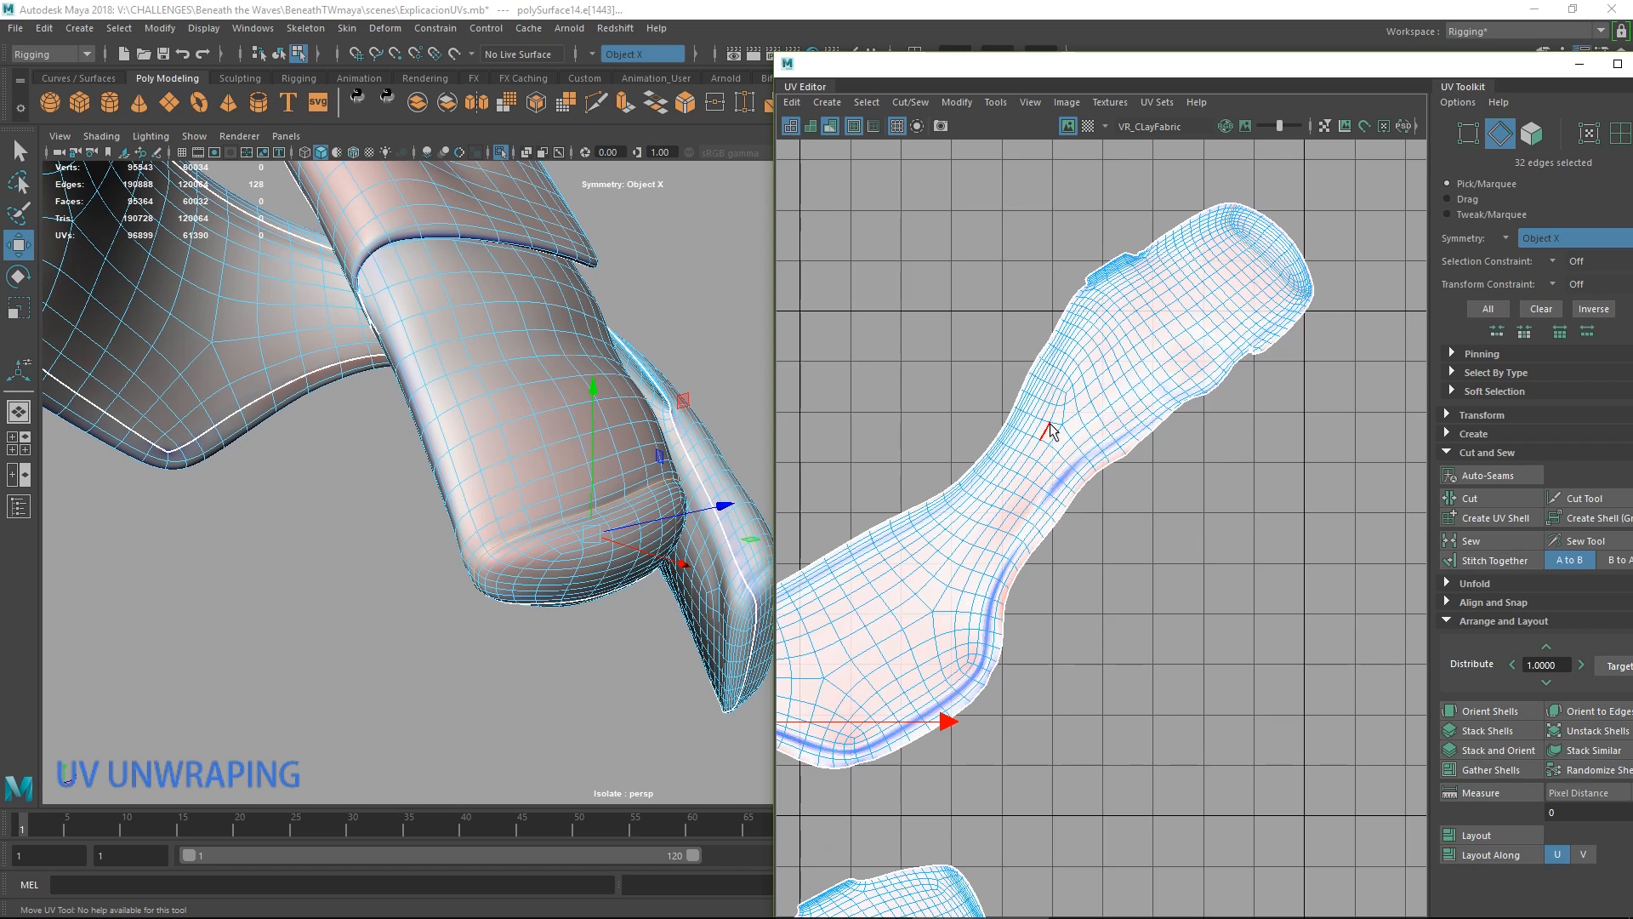
# Switch to UV selection and select the whole larger body shell.
pyautogui.moveTo(1059, 431); pyautogui.dragTo(1133, 432, button='right')
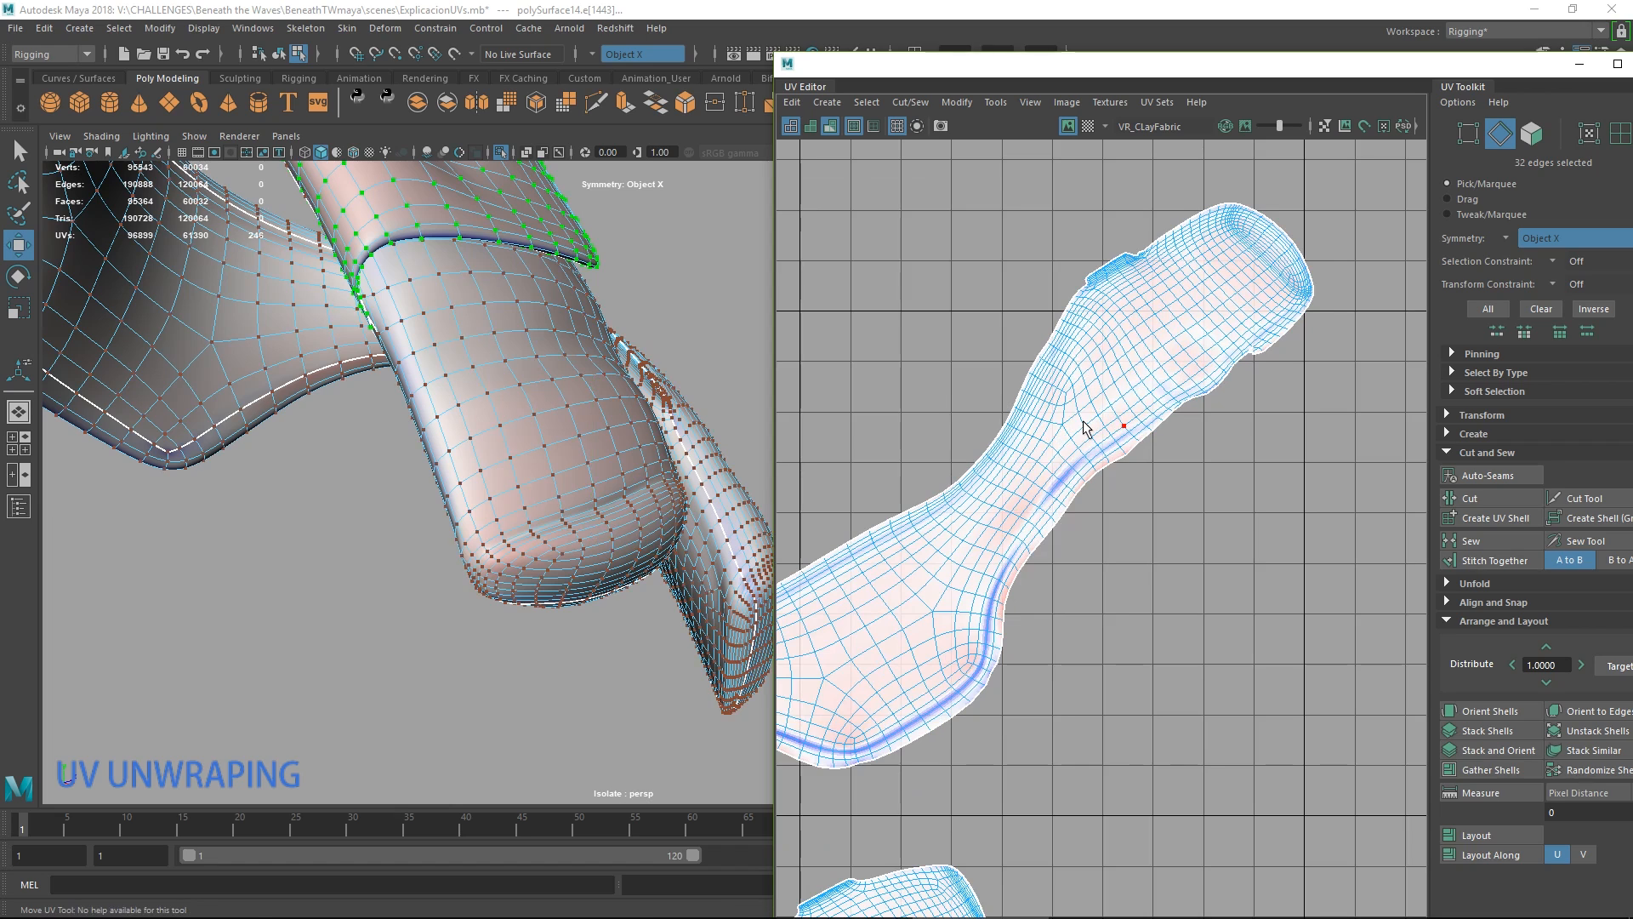
pyautogui.doubleClick(1081, 421)
pyautogui.press('f')
pyautogui.scroll(-5, 1114, 561)
pyautogui.keyDown('alt'); pyautogui.moveTo(1082, 685); pyautogui.dragTo(1089, 622, button='middle'); pyautogui.keyUp('alt')
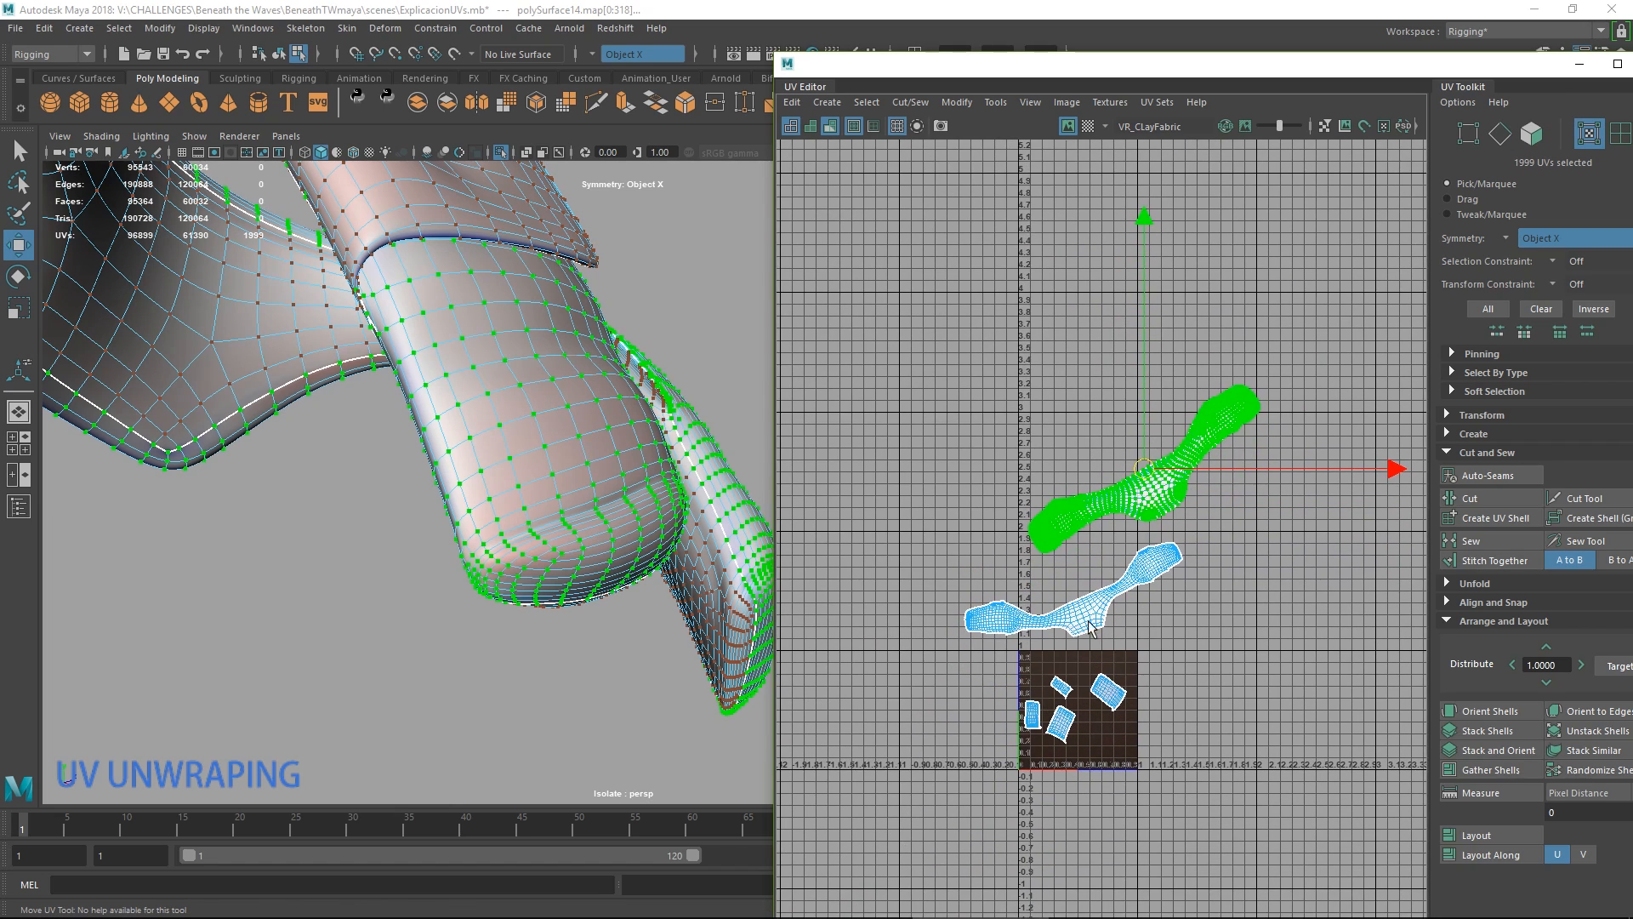
# Add the remaining large and small vest shells to the selection and rotate them all together counter-clockwise.
pyautogui.keyDown('shift'); pyautogui.doubleClick(1014, 605); pyautogui.keyUp('shift')
pyautogui.keyDown('shift'); pyautogui.doubleClick(1108, 691); pyautogui.keyUp('shift')
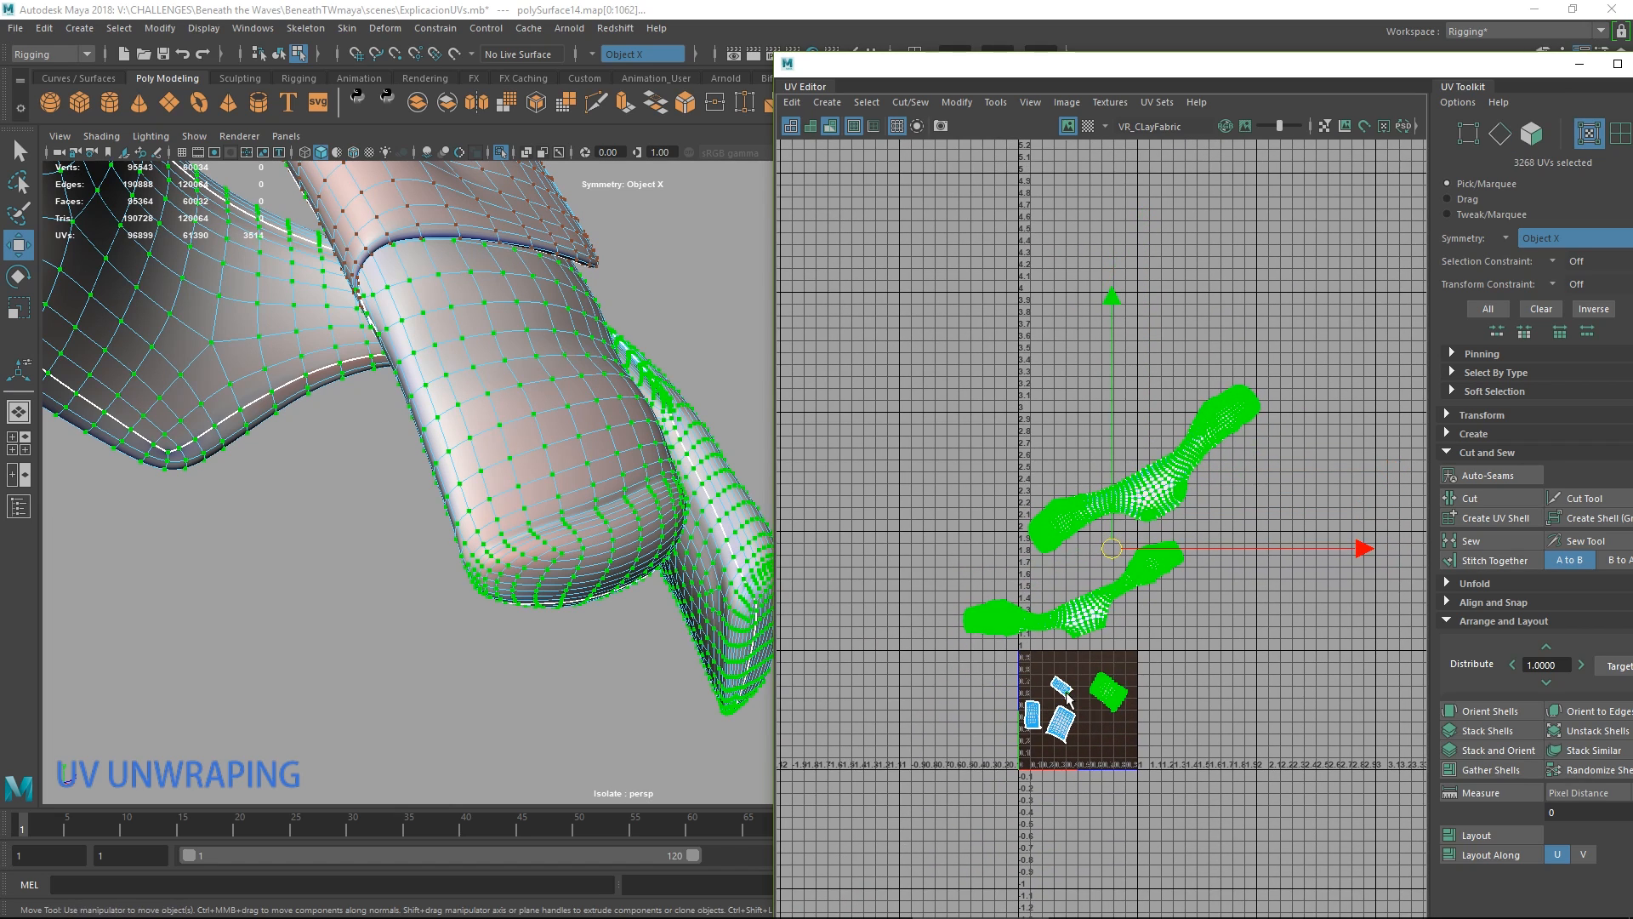
pyautogui.keyDown('shift'); pyautogui.doubleClick(1061, 688); pyautogui.keyUp('shift')
pyautogui.keyDown('shift'); pyautogui.doubleClick(1034, 717); pyautogui.keyUp('shift')
pyautogui.keyDown('shift'); pyautogui.doubleClick(1061, 723); pyautogui.keyUp('shift')
pyautogui.press('e')
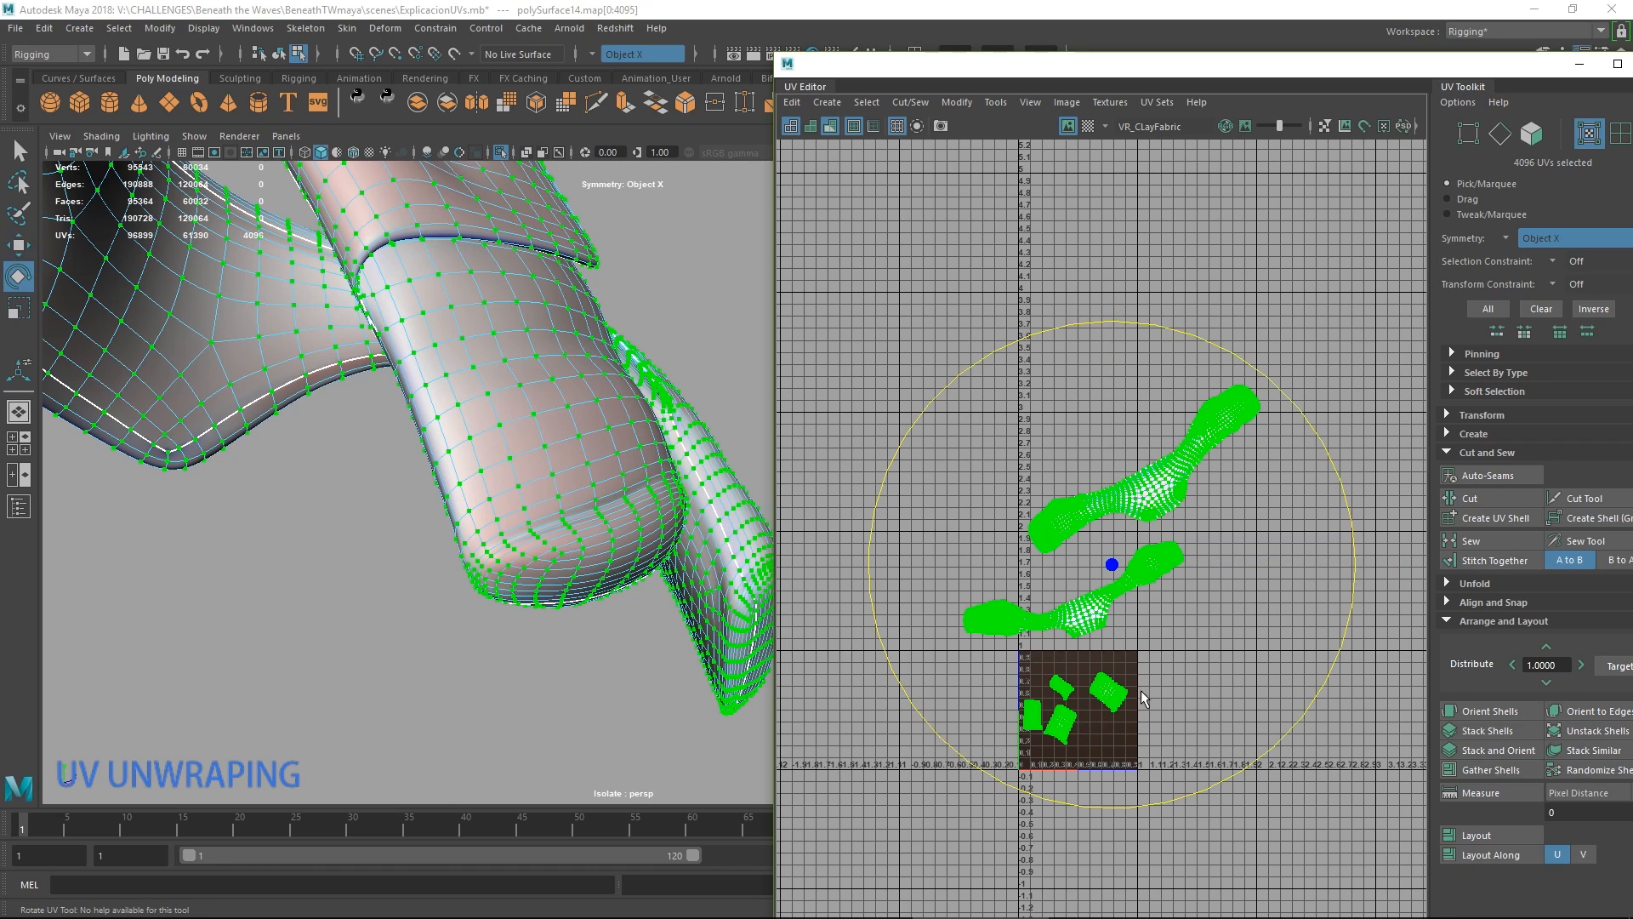
pyautogui.moveTo(1350, 650); pyautogui.dragTo(1298, 639)
pyautogui.keyDown('alt'); pyautogui.moveTo(1298, 639); pyautogui.dragTo(1257, 606, button='middle'); pyautogui.keyUp('alt')
# Pack all the selected vest shells into the 0–1 UV tile with Layout, clear the selection and check the packing.
pyautogui.press('w')
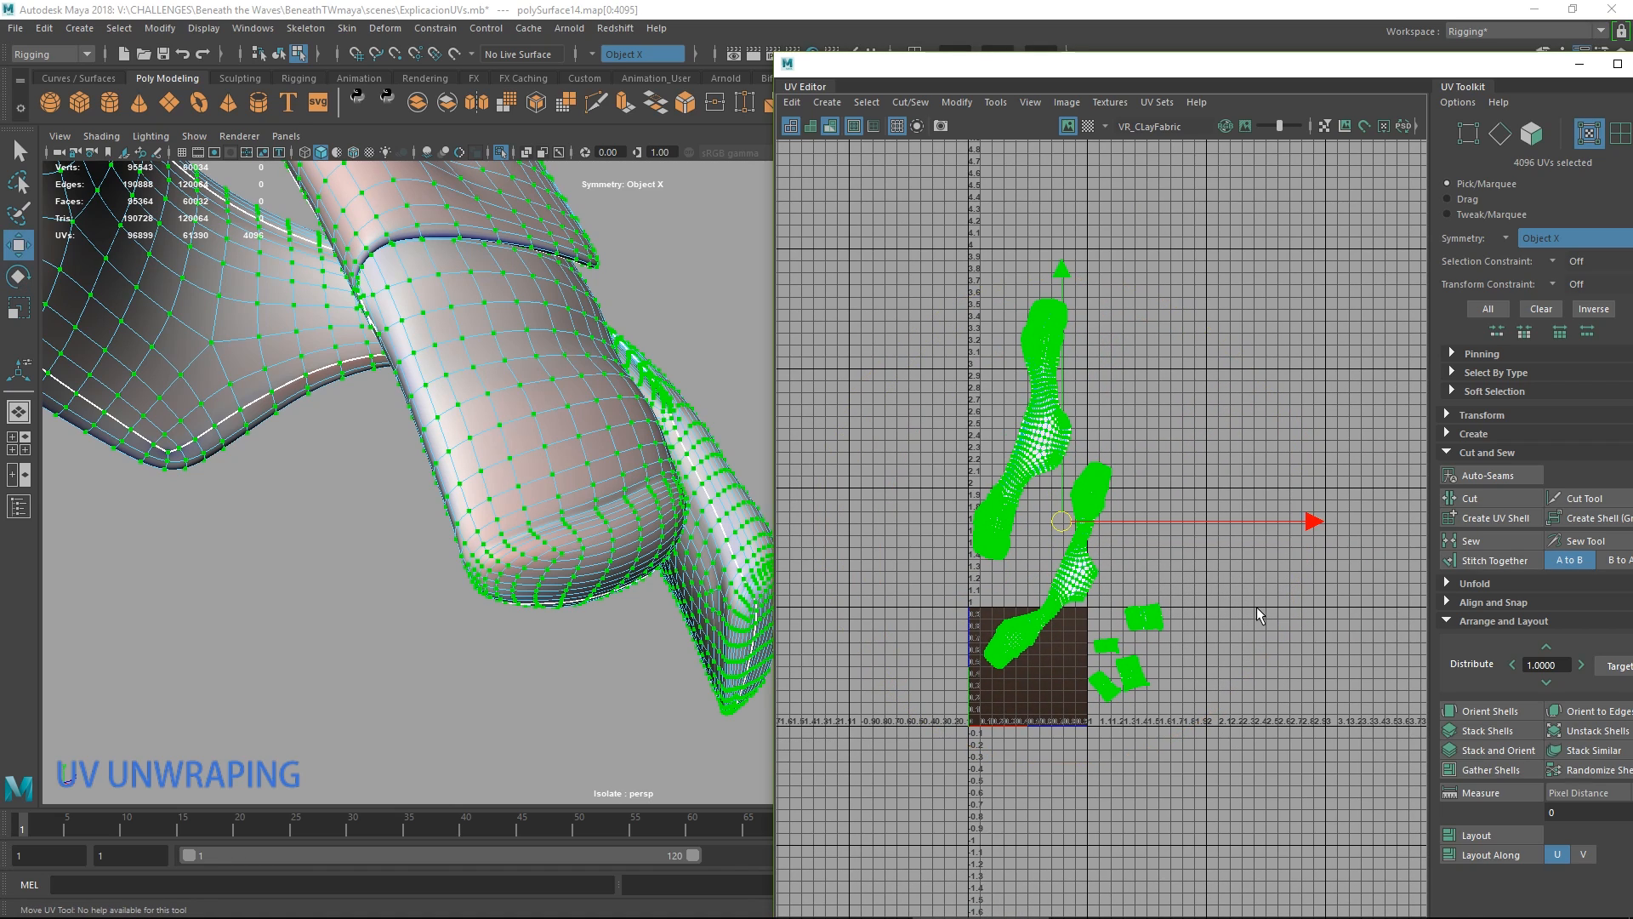
pyautogui.click(1484, 838)
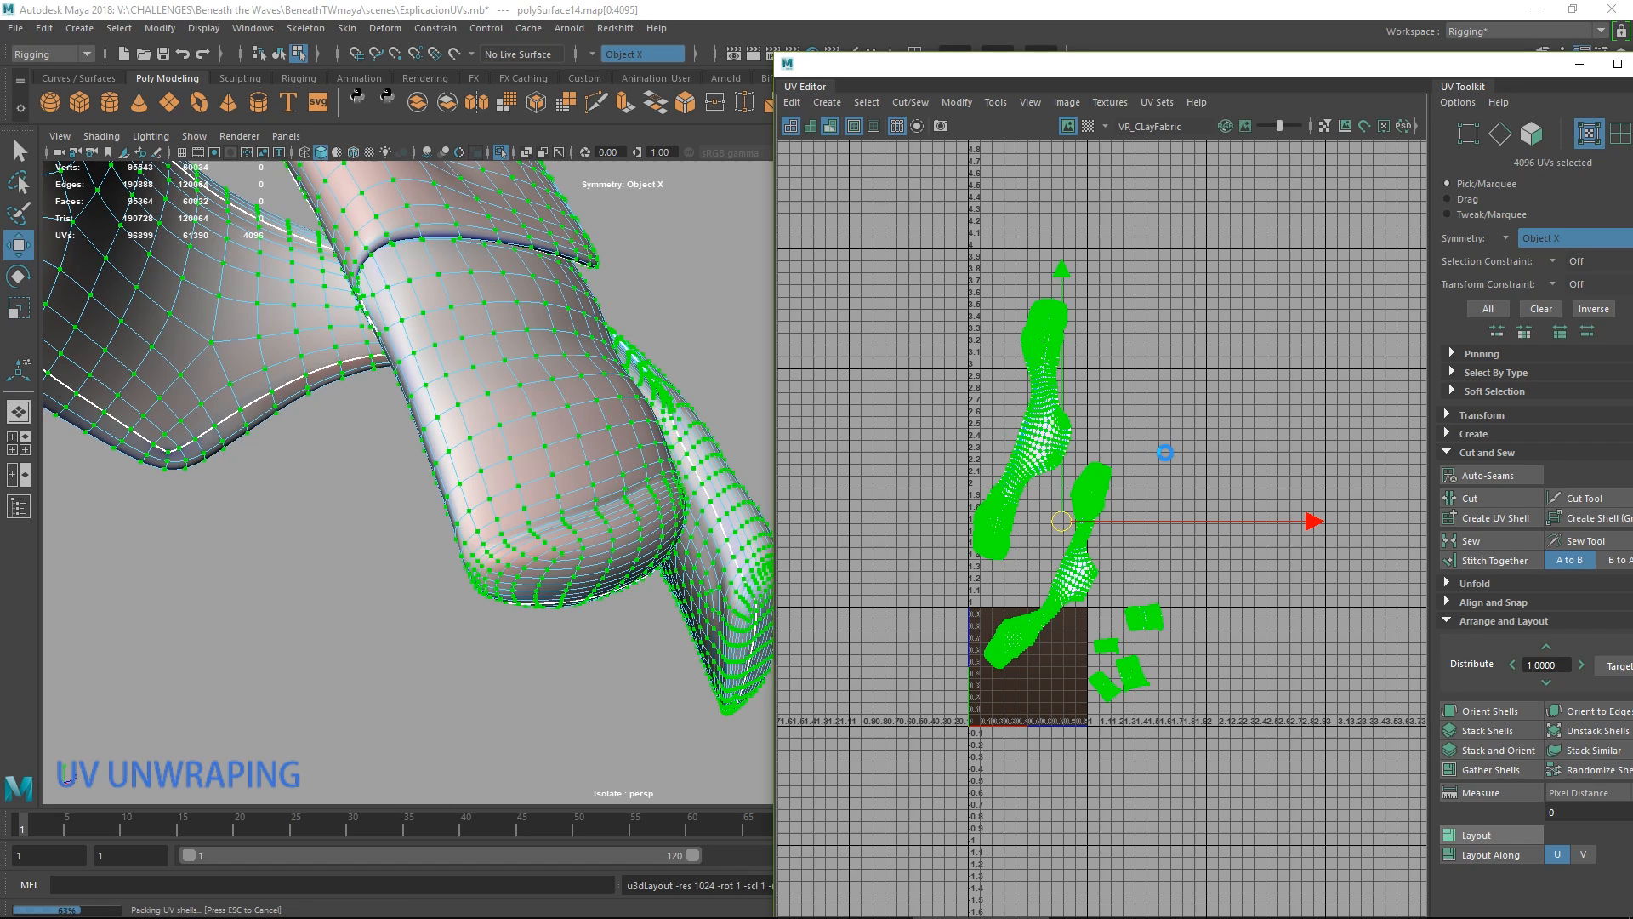
pyautogui.scroll(3, 1077, 585)
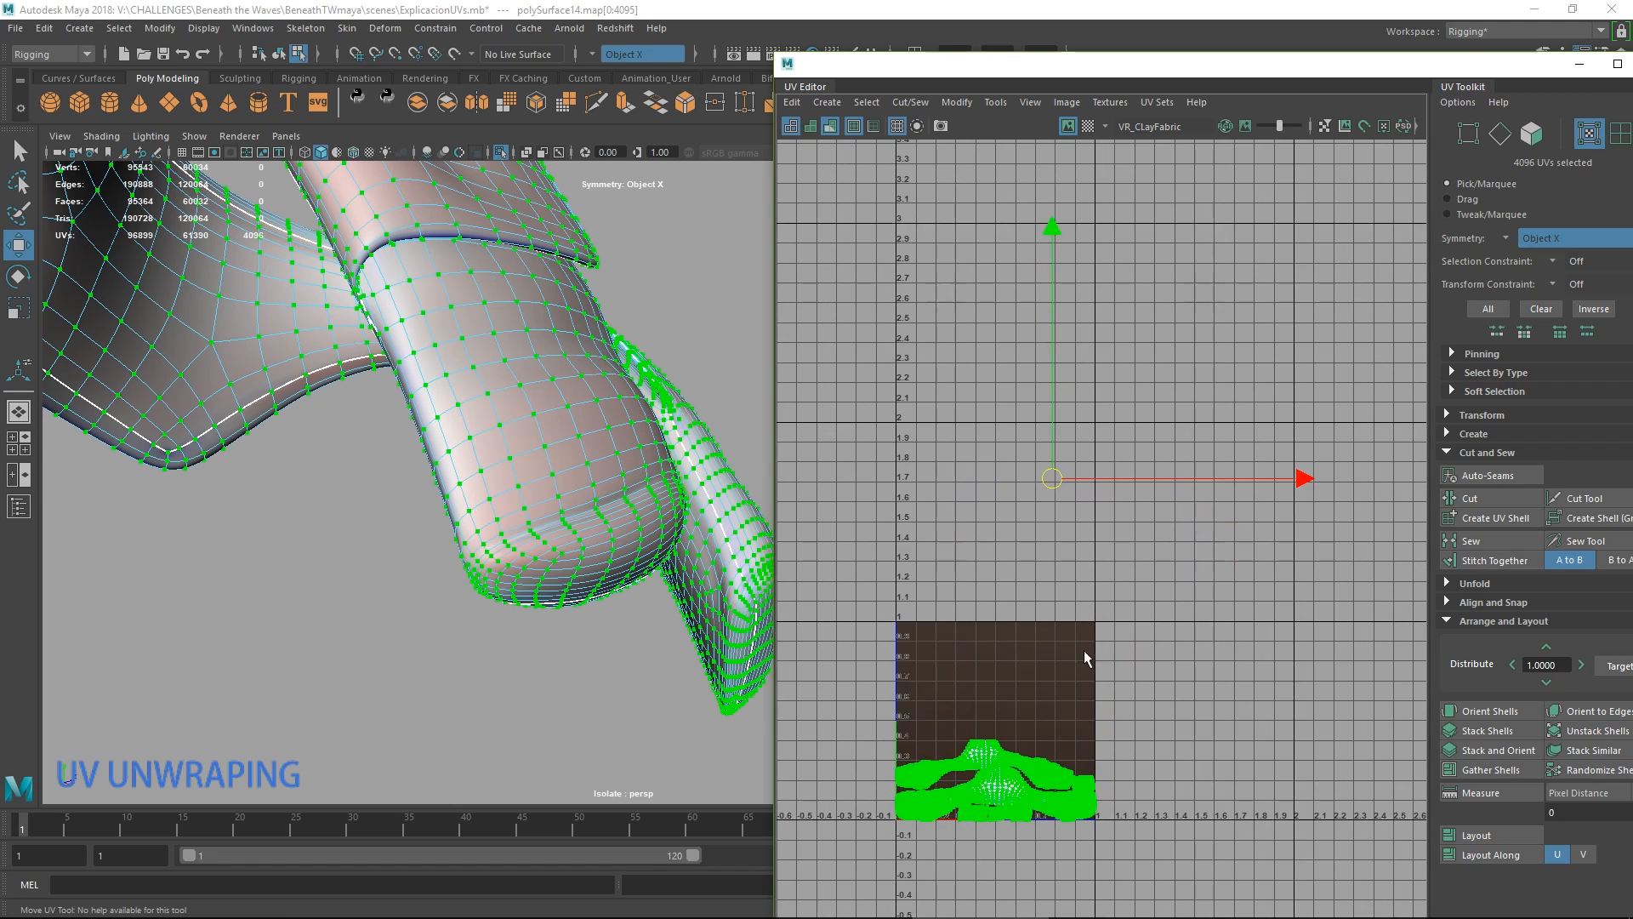
pyautogui.keyDown('alt'); pyautogui.moveTo(1079, 657); pyautogui.dragTo(1104, 510, button='middle'); pyautogui.keyUp('alt')
pyautogui.click(1066, 535)
pyautogui.scroll(5, 1079, 601)
pyautogui.keyDown('alt'); pyautogui.moveTo(1054, 642); pyautogui.dragTo(1132, 537, button='middle'); pyautogui.keyUp('alt')
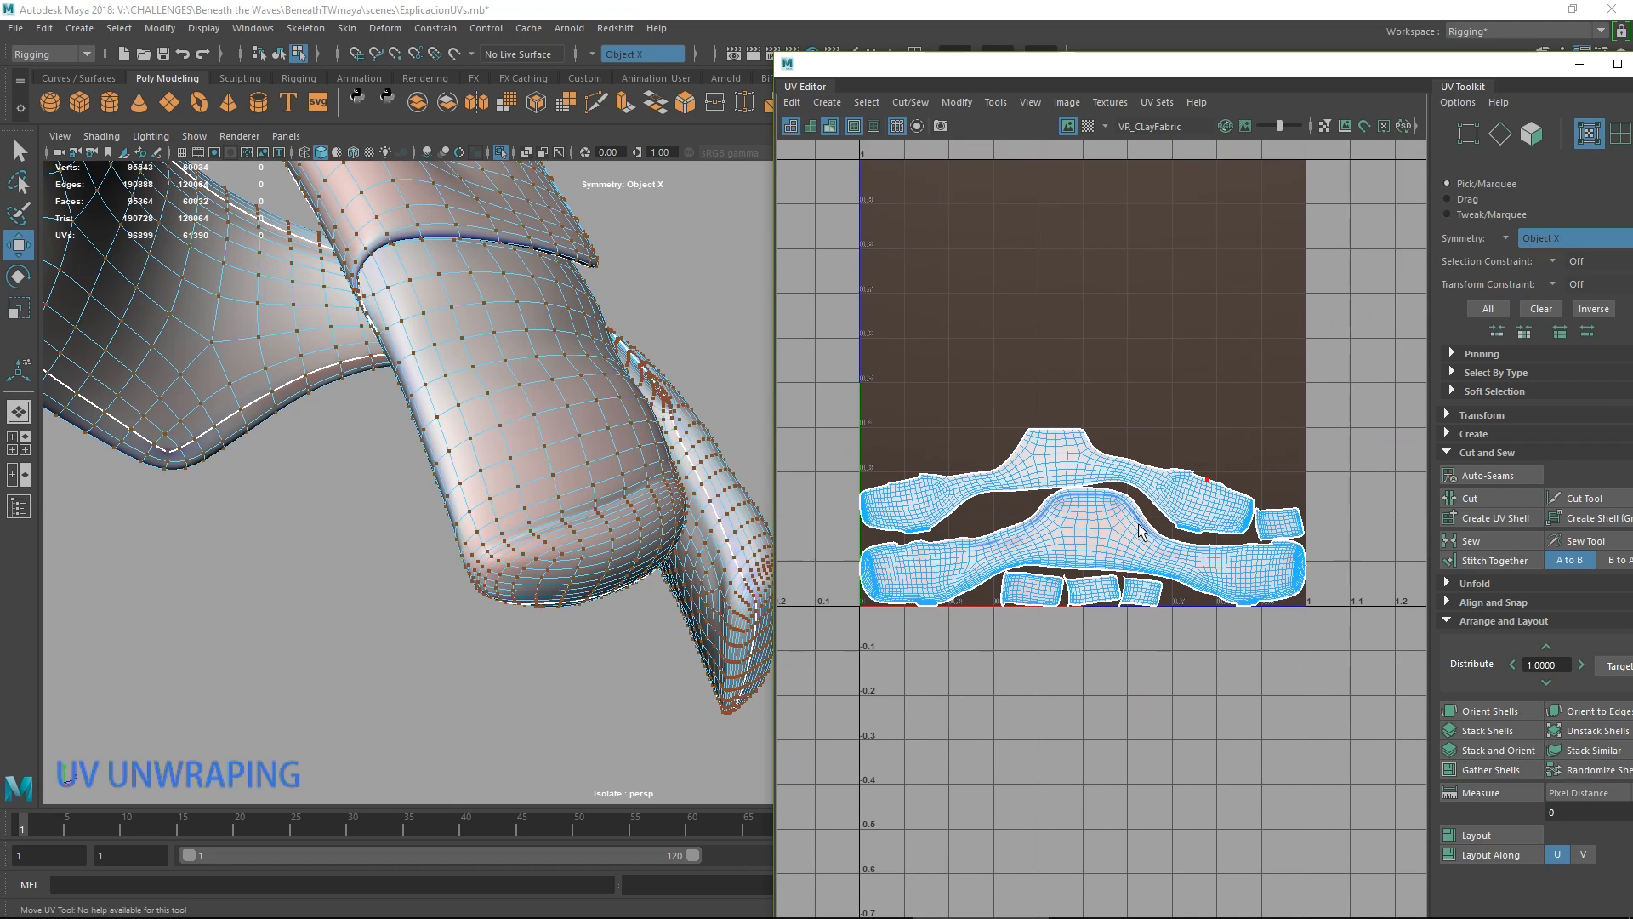
pyautogui.scroll(5, 1127, 536)
pyautogui.scroll(-4, 1272, 496)
pyautogui.keyDown('alt'); pyautogui.moveTo(1271, 496); pyautogui.dragTo(1169, 515, button='middle'); pyautogui.keyUp('alt')
pyautogui.keyDown('alt'); pyautogui.moveTo(1154, 409); pyautogui.dragTo(1201, 446, button='middle'); pyautogui.keyUp('alt')
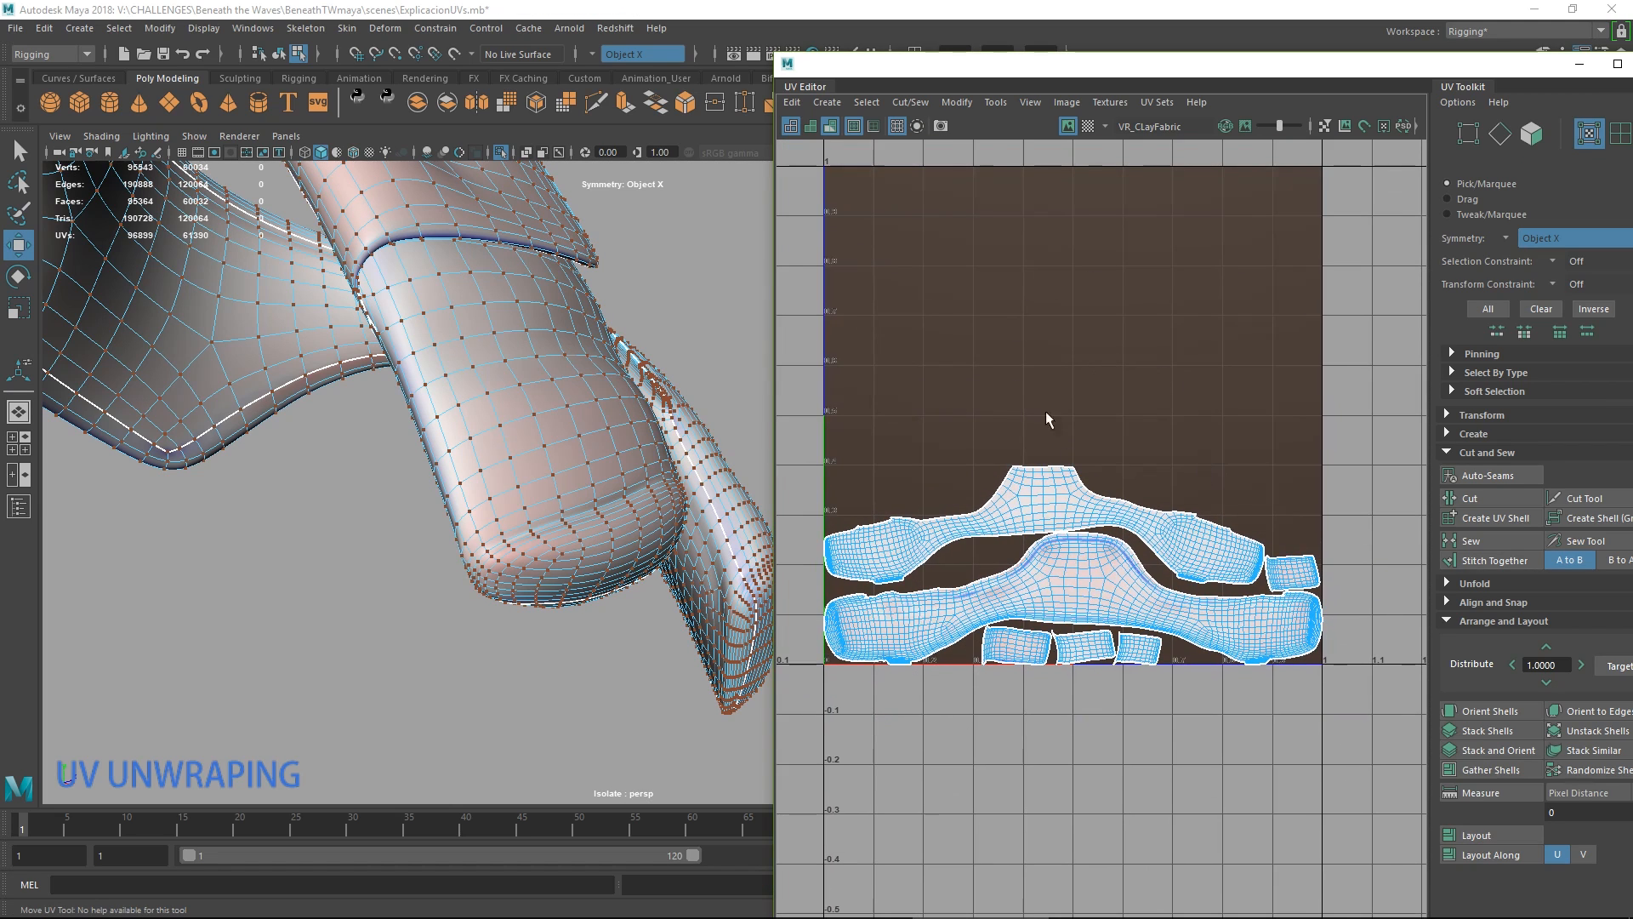
pyautogui.scroll(5, 509, 334)
# Return the vest to object mode and leave isolation so the whole upper outfit is displayed.
pyautogui.moveTo(509, 333); pyautogui.dragTo(560, 264, button='right')
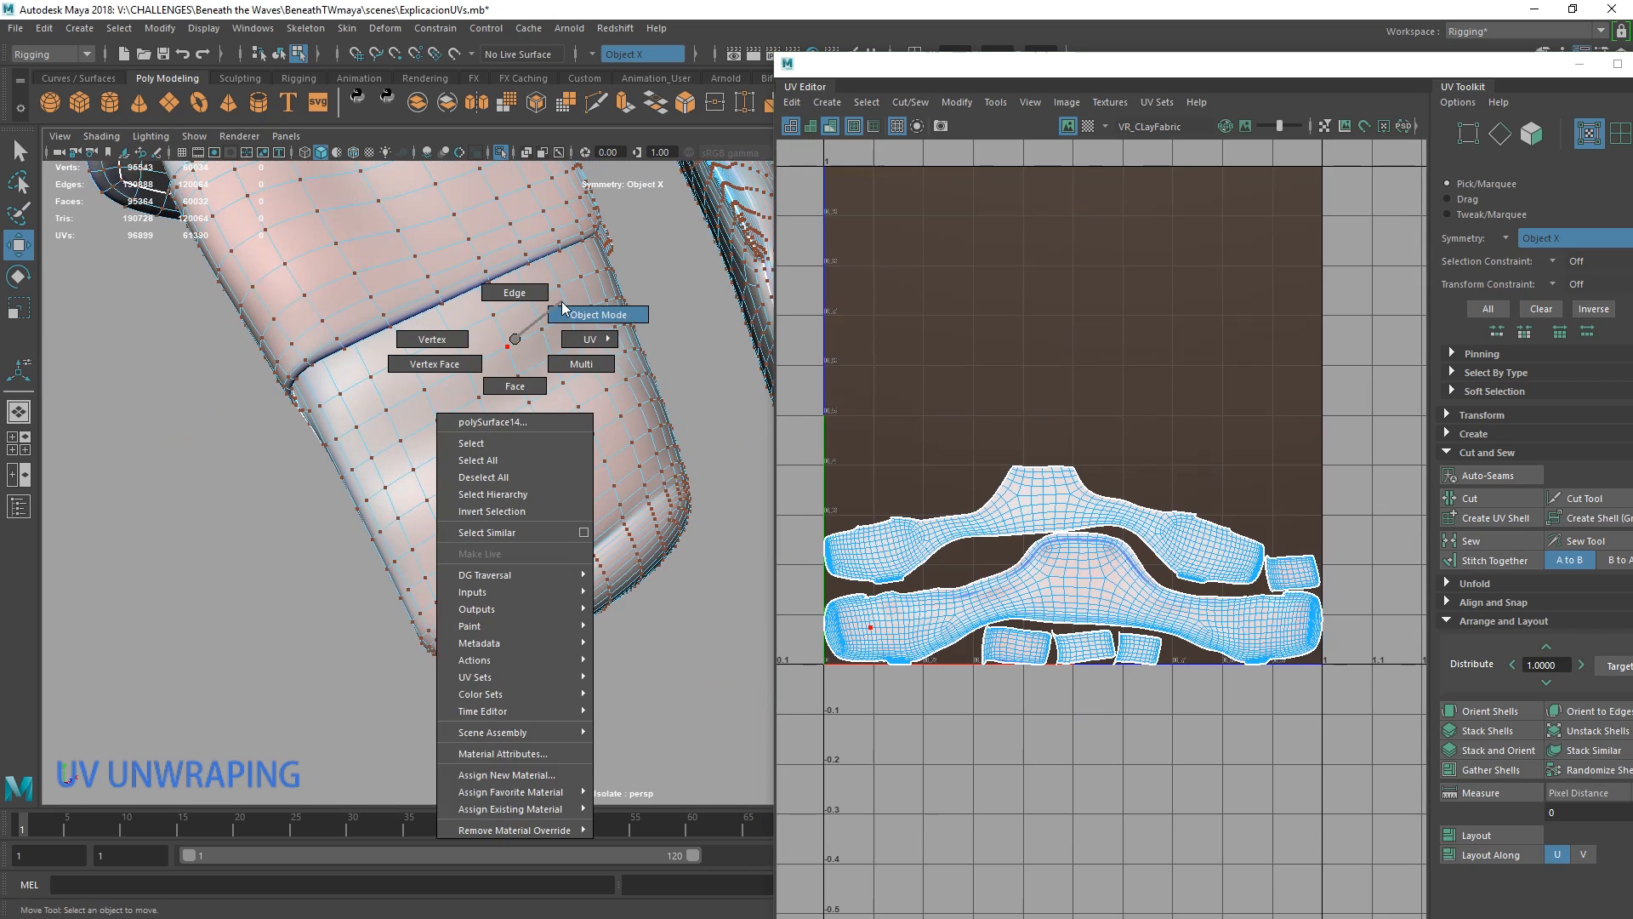
pyautogui.click(502, 153)
pyautogui.keyDown('alt'); pyautogui.moveTo(621, 330); pyautogui.dragTo(482, 459, button='middle'); pyautogui.keyUp('alt')
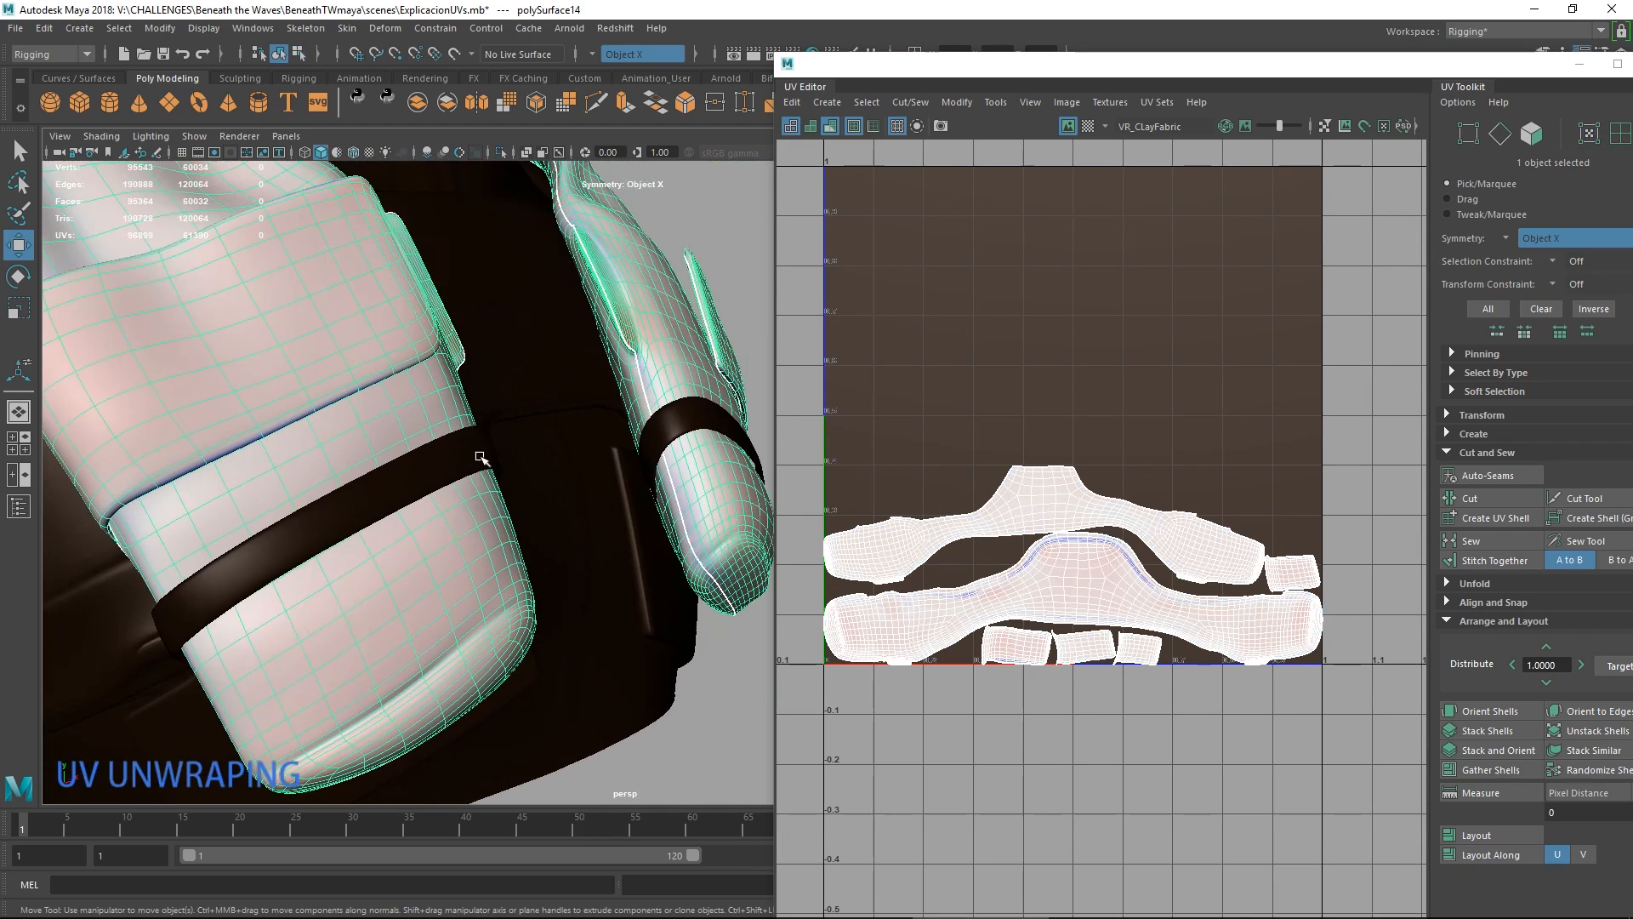
pyautogui.scroll(-5, 483, 459)
pyautogui.keyDown('alt'); pyautogui.moveTo(555, 467); pyautogui.dragTo(506, 453); pyautogui.keyUp('alt')
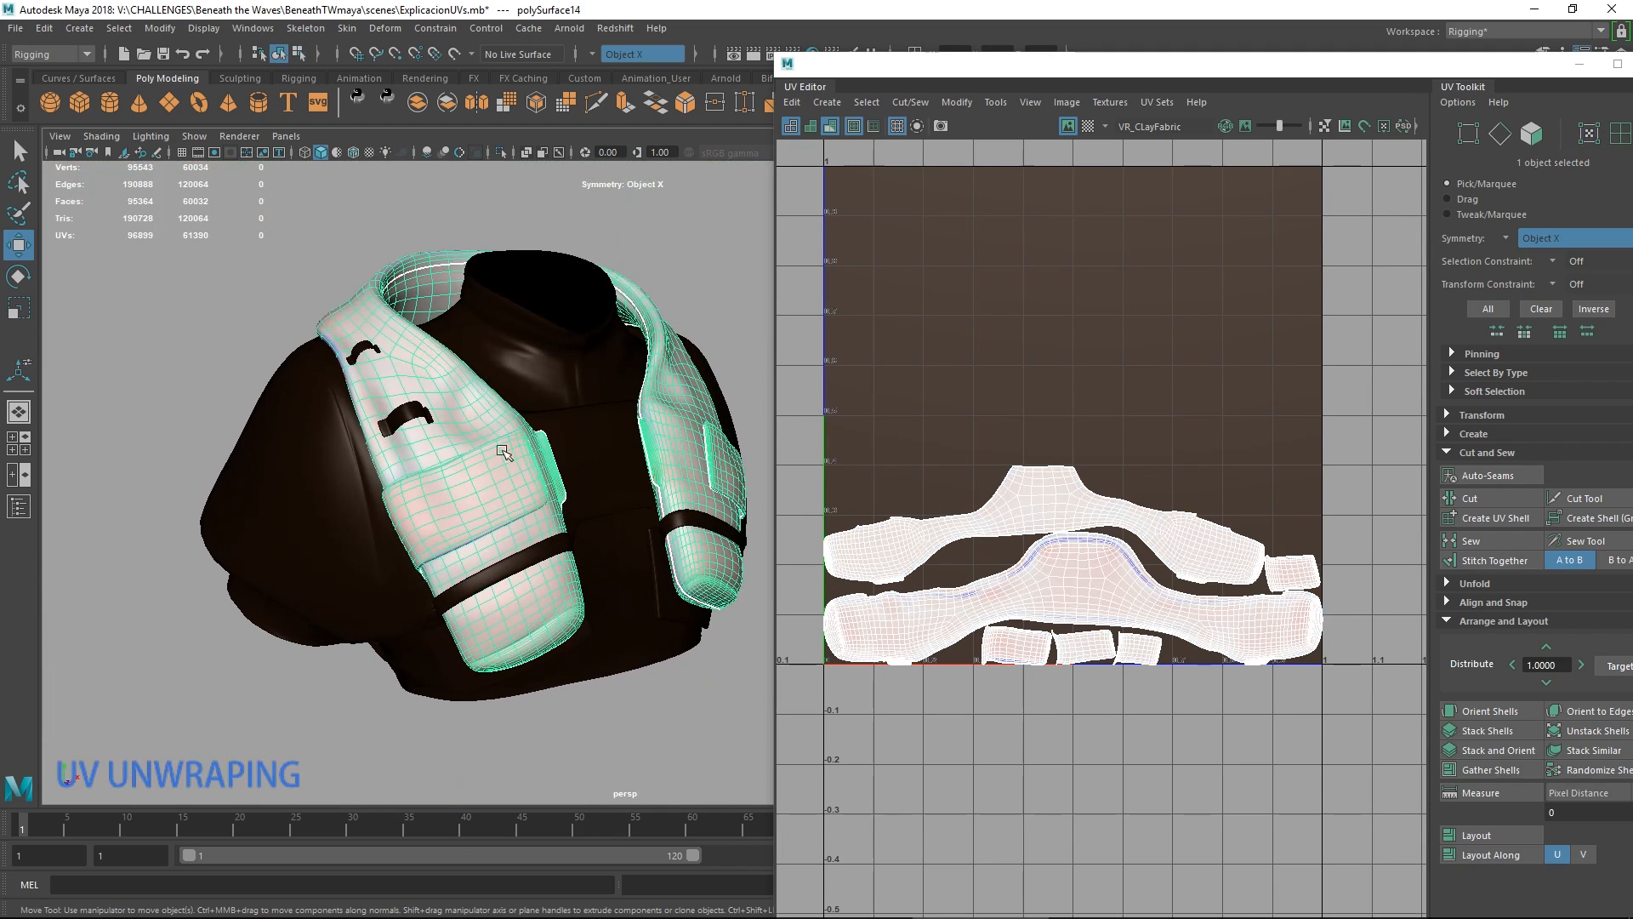
# Select the high-collared inner torso garment, move the UV Editor clear of the model view and isolate the garment.
pyautogui.click(541, 357)
pyautogui.keyDown('alt'); pyautogui.moveTo(541, 357); pyautogui.dragTo(732, 408); pyautogui.keyUp('alt')
pyautogui.moveTo(948, 63); pyautogui.dragTo(977, 319)
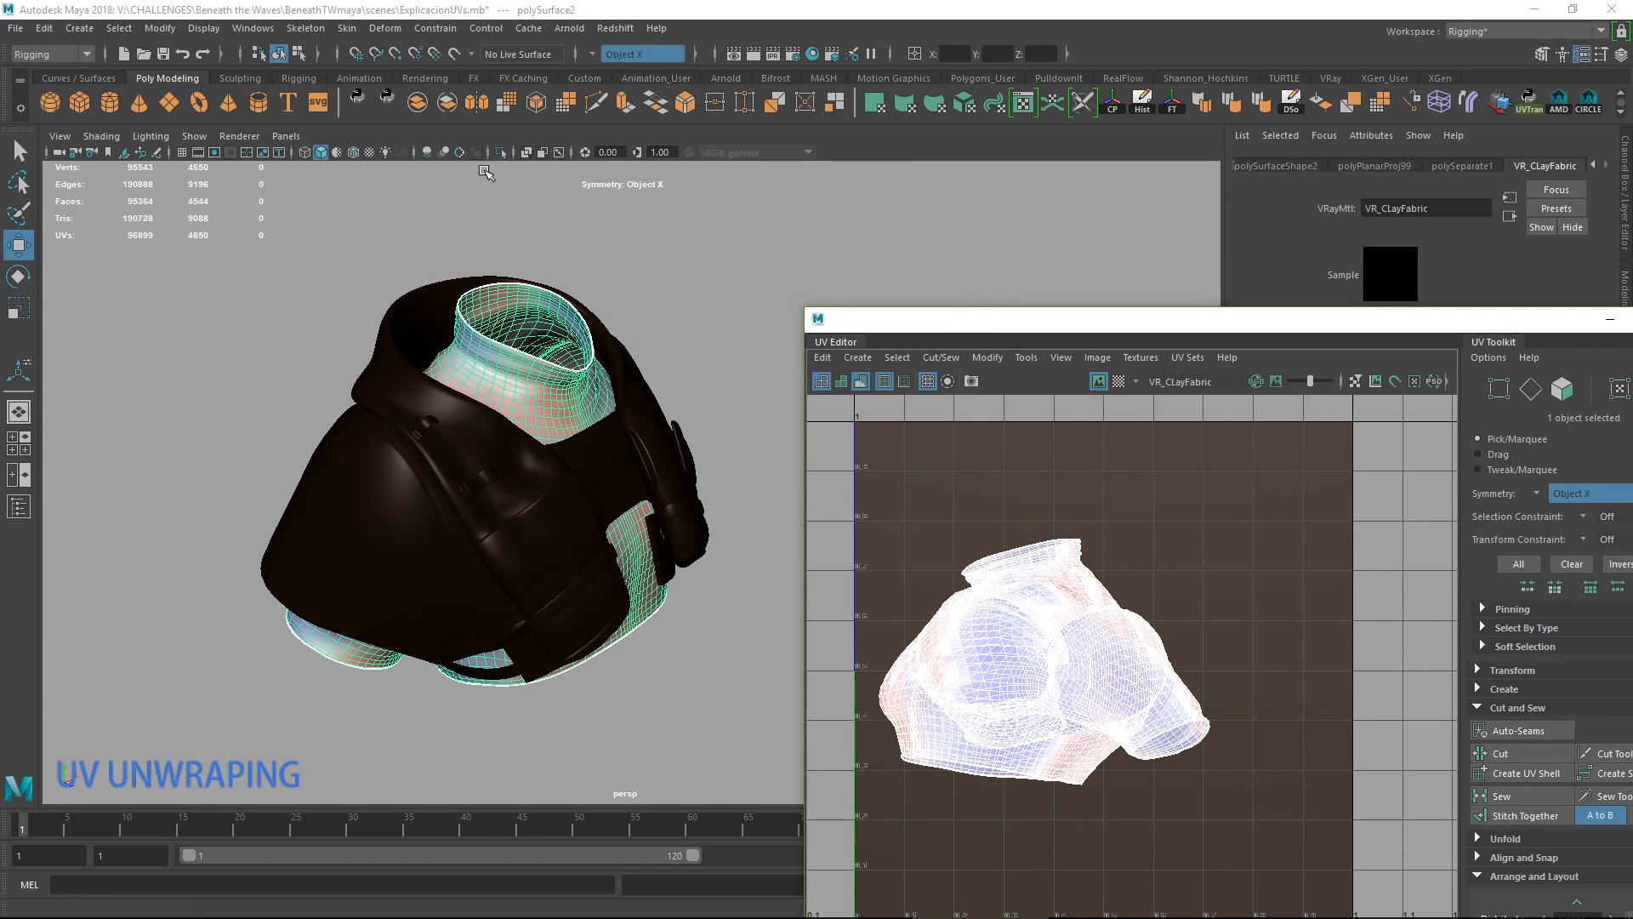
pyautogui.click(501, 153)
pyautogui.keyDown('alt'); pyautogui.moveTo(707, 396); pyautogui.dragTo(677, 672); pyautogui.keyUp('alt')
pyautogui.scroll(3, 623, 451)
# Select the edge loop running over the garment's shoulder and sleeve, and turn off UV distortion shading.
pyautogui.moveTo(691, 330); pyautogui.dragTo(672, 274, button='right')
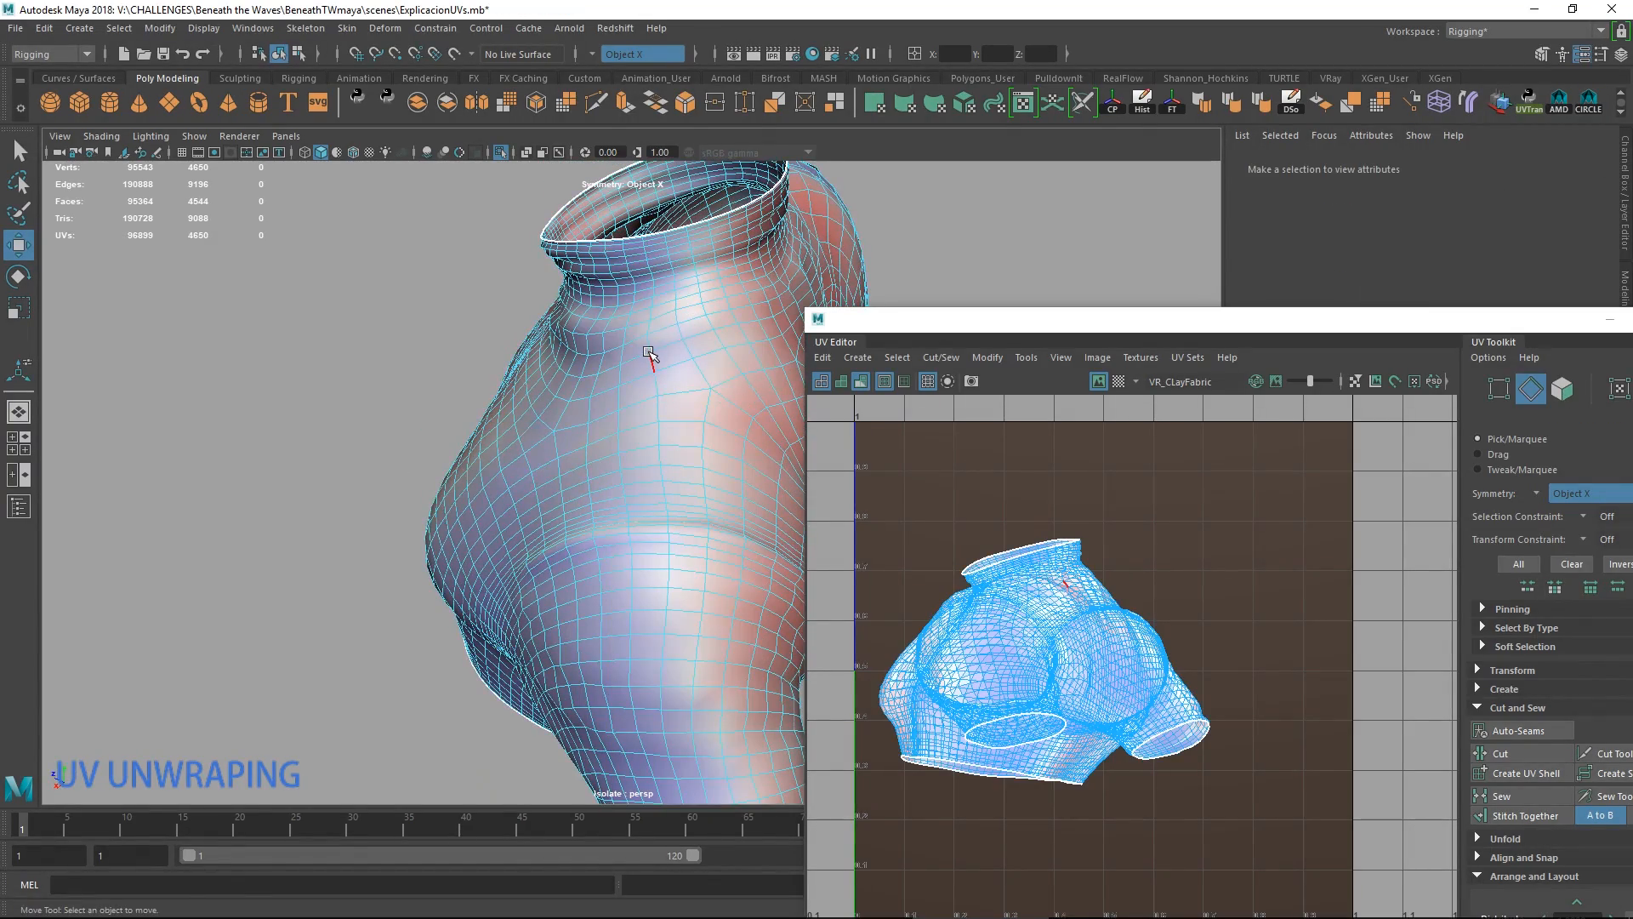
pyautogui.click(650, 356)
pyautogui.doubleClick(651, 358)
pyautogui.keyDown('alt'); pyautogui.moveTo(651, 366); pyautogui.dragTo(543, 445); pyautogui.keyUp('alt')
pyautogui.press('q')
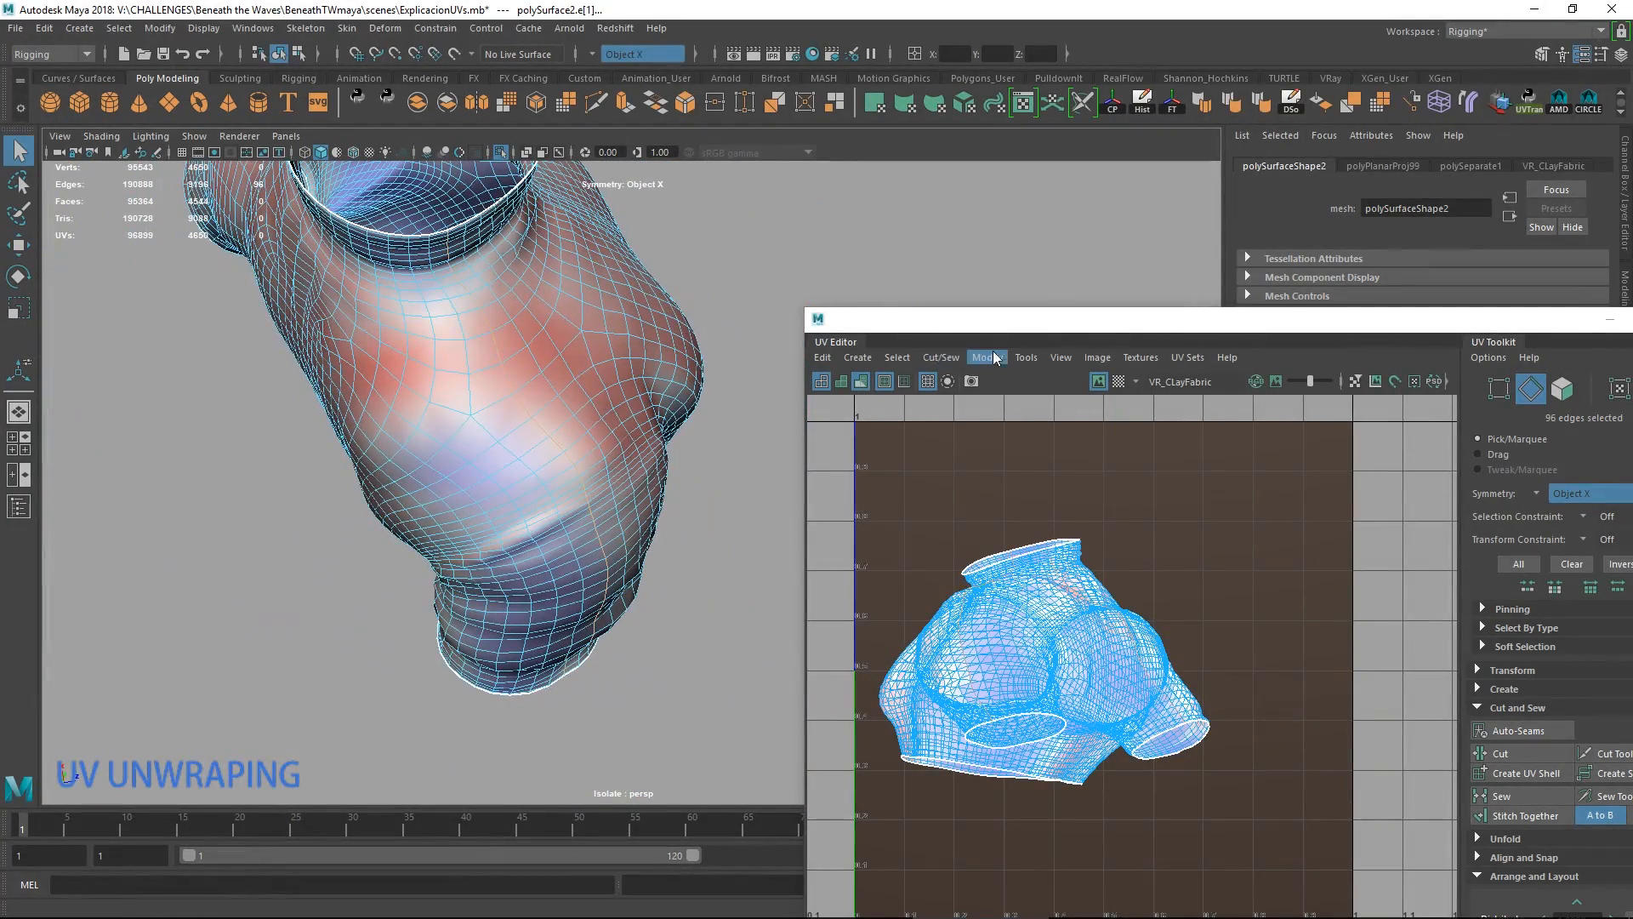
pyautogui.click(861, 382)
# Add the edge loops under the arms and down the garment's sides, and cut the UVs along all selected edges.
pyautogui.moveTo(625, 464)
pyautogui.keyDown('alt'); pyautogui.mouseDown()
pyautogui.moveTo(601, 409)
pyautogui.moveTo(669, 551)
pyautogui.moveTo(729, 499)
pyautogui.moveTo(528, 547)
pyautogui.moveTo(478, 514)
pyautogui.moveTo(602, 532)
pyautogui.moveTo(649, 485)
pyautogui.moveTo(629, 478)
pyautogui.moveTo(640, 498)
pyautogui.moveTo(546, 466)
pyautogui.moveTo(636, 479)
pyautogui.moveTo(638, 523)
pyautogui.moveTo(618, 526)
pyautogui.moveTo(574, 437)
pyautogui.mouseUp(); pyautogui.keyUp('alt')
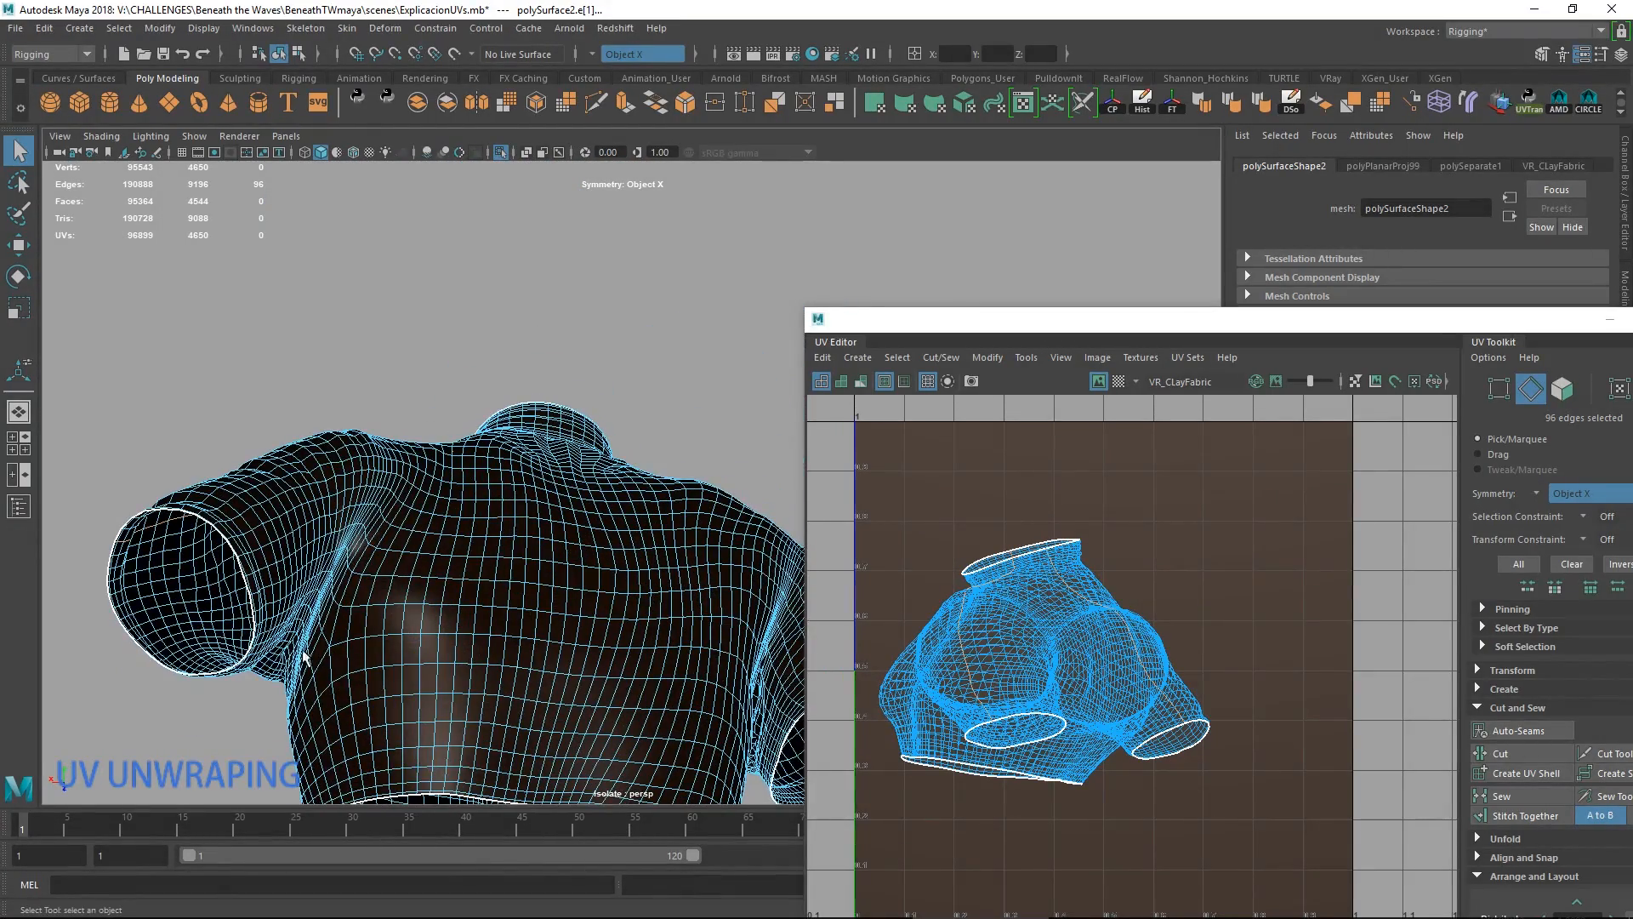
pyautogui.keyDown('alt'); pyautogui.moveTo(334, 773); pyautogui.dragTo(528, 547); pyautogui.keyUp('alt')
pyautogui.keyDown('shift'); pyautogui.doubleClick(555, 519); pyautogui.keyUp('shift')
pyautogui.keyDown('shift'); pyautogui.doubleClick(565, 551); pyautogui.keyUp('shift')
pyautogui.keyDown('alt'); pyautogui.moveTo(589, 372); pyautogui.dragTo(596, 408); pyautogui.keyUp('alt')
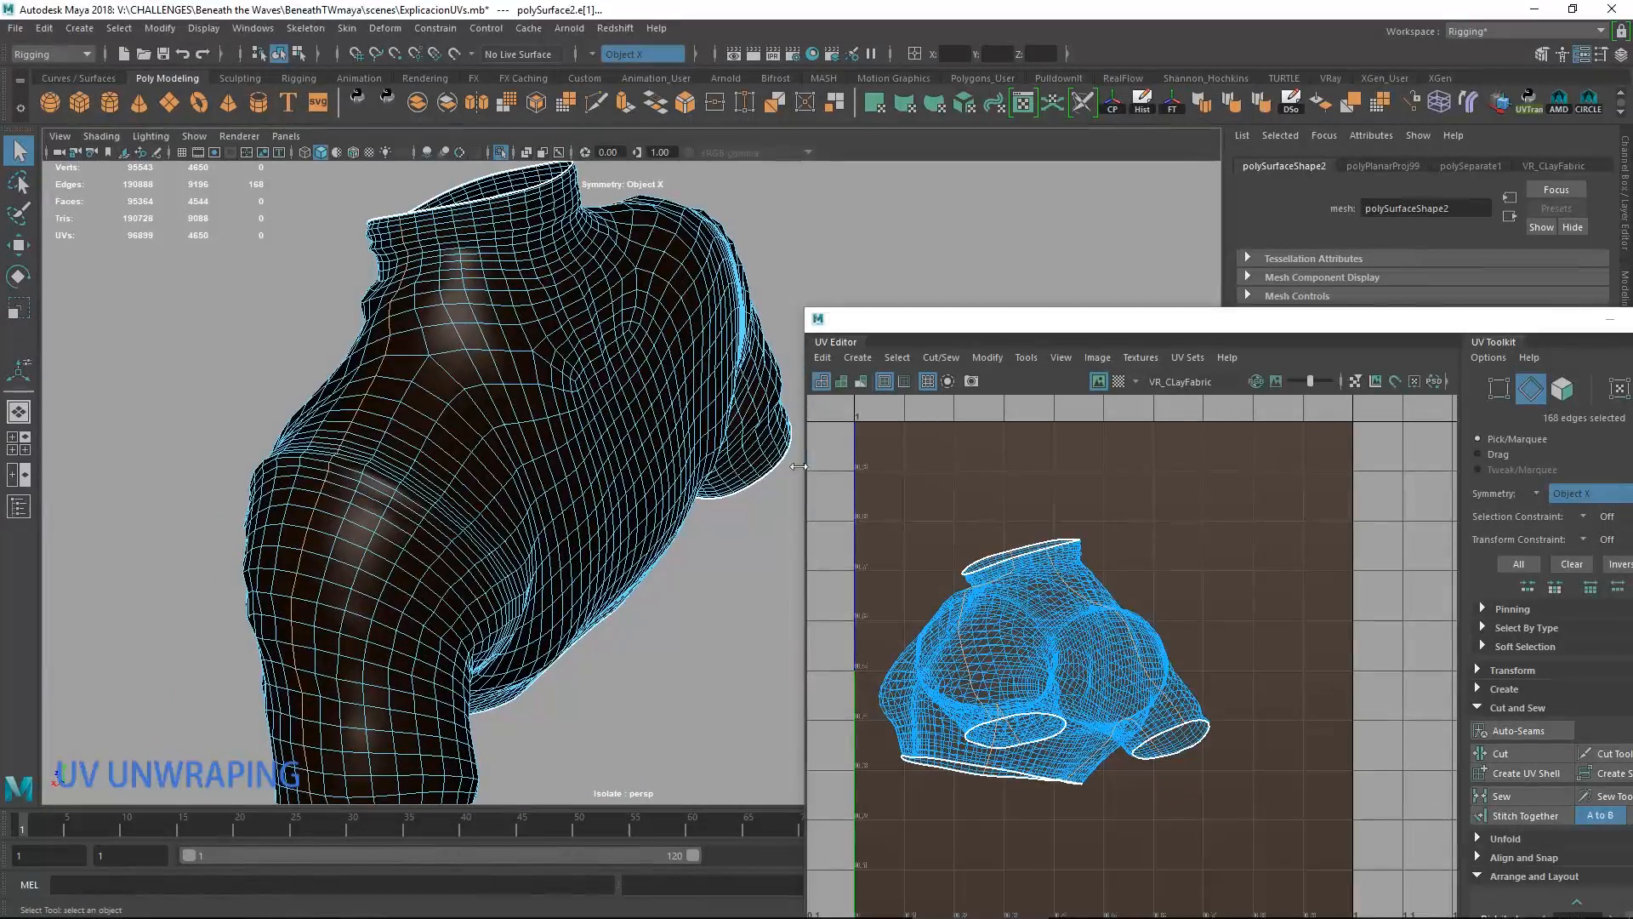
pyautogui.moveTo(1146, 583)
pyautogui.keyDown('shift'); pyautogui.mouseDown(button='right')
pyautogui.moveTo(1088, 595)
pyautogui.moveTo(1180, 568)
pyautogui.moveTo(1066, 609)
pyautogui.moveTo(1140, 609)
pyautogui.mouseUp(button='right'); pyautogui.keyUp('shift')
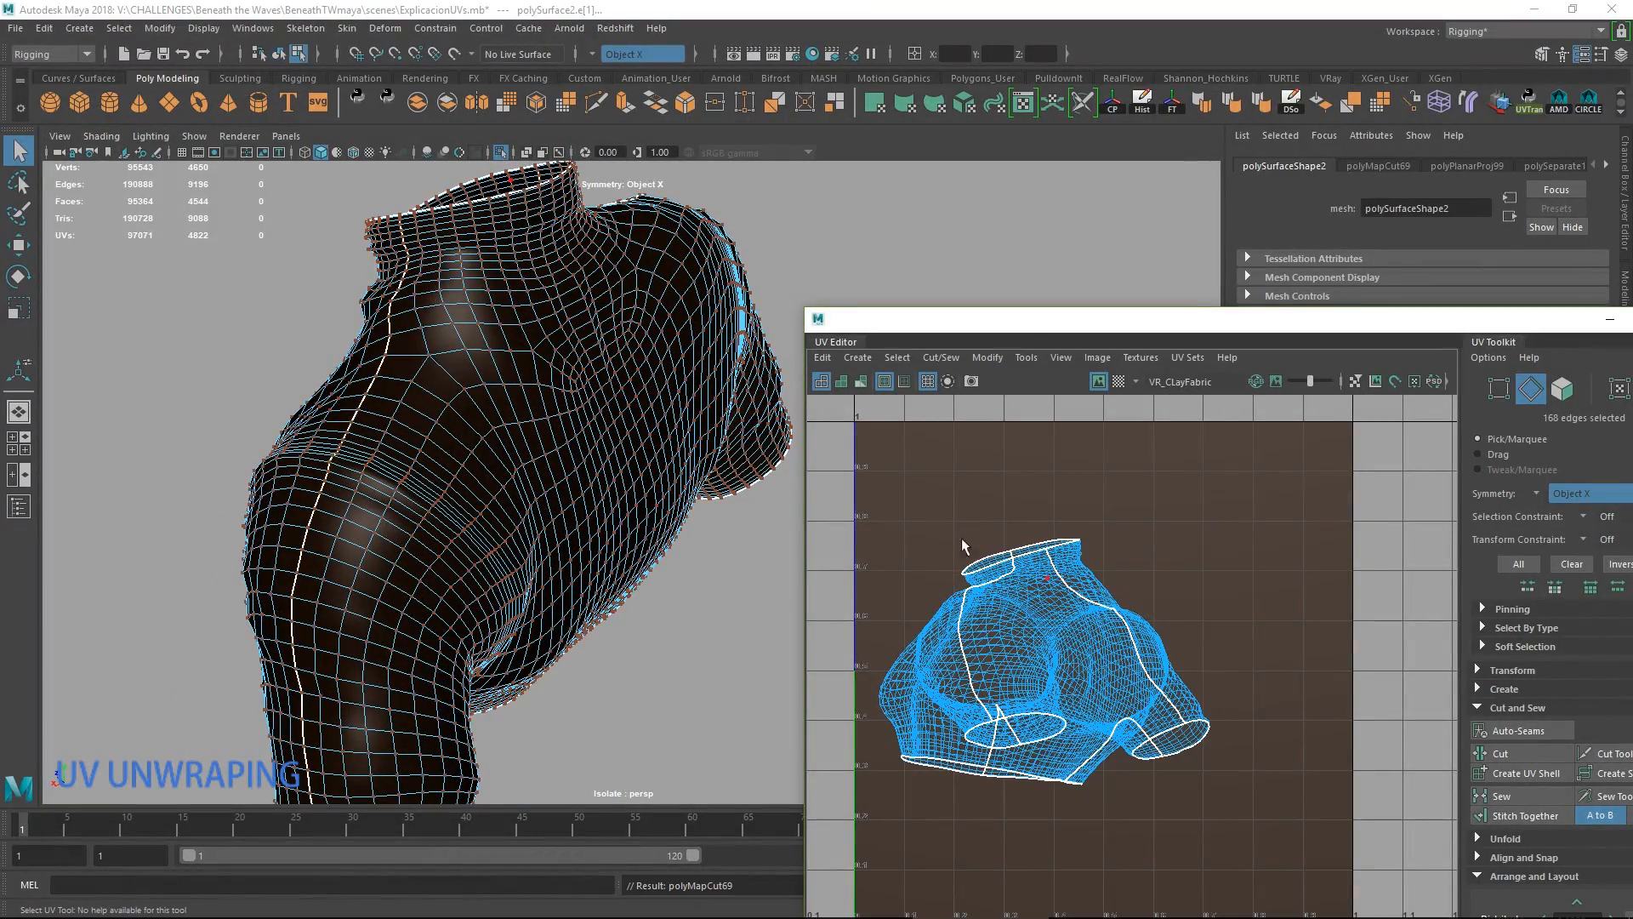
# Select all of the torso garment's UVs and unfold them.
pyautogui.moveTo(854, 478); pyautogui.dragTo(1396, 832)
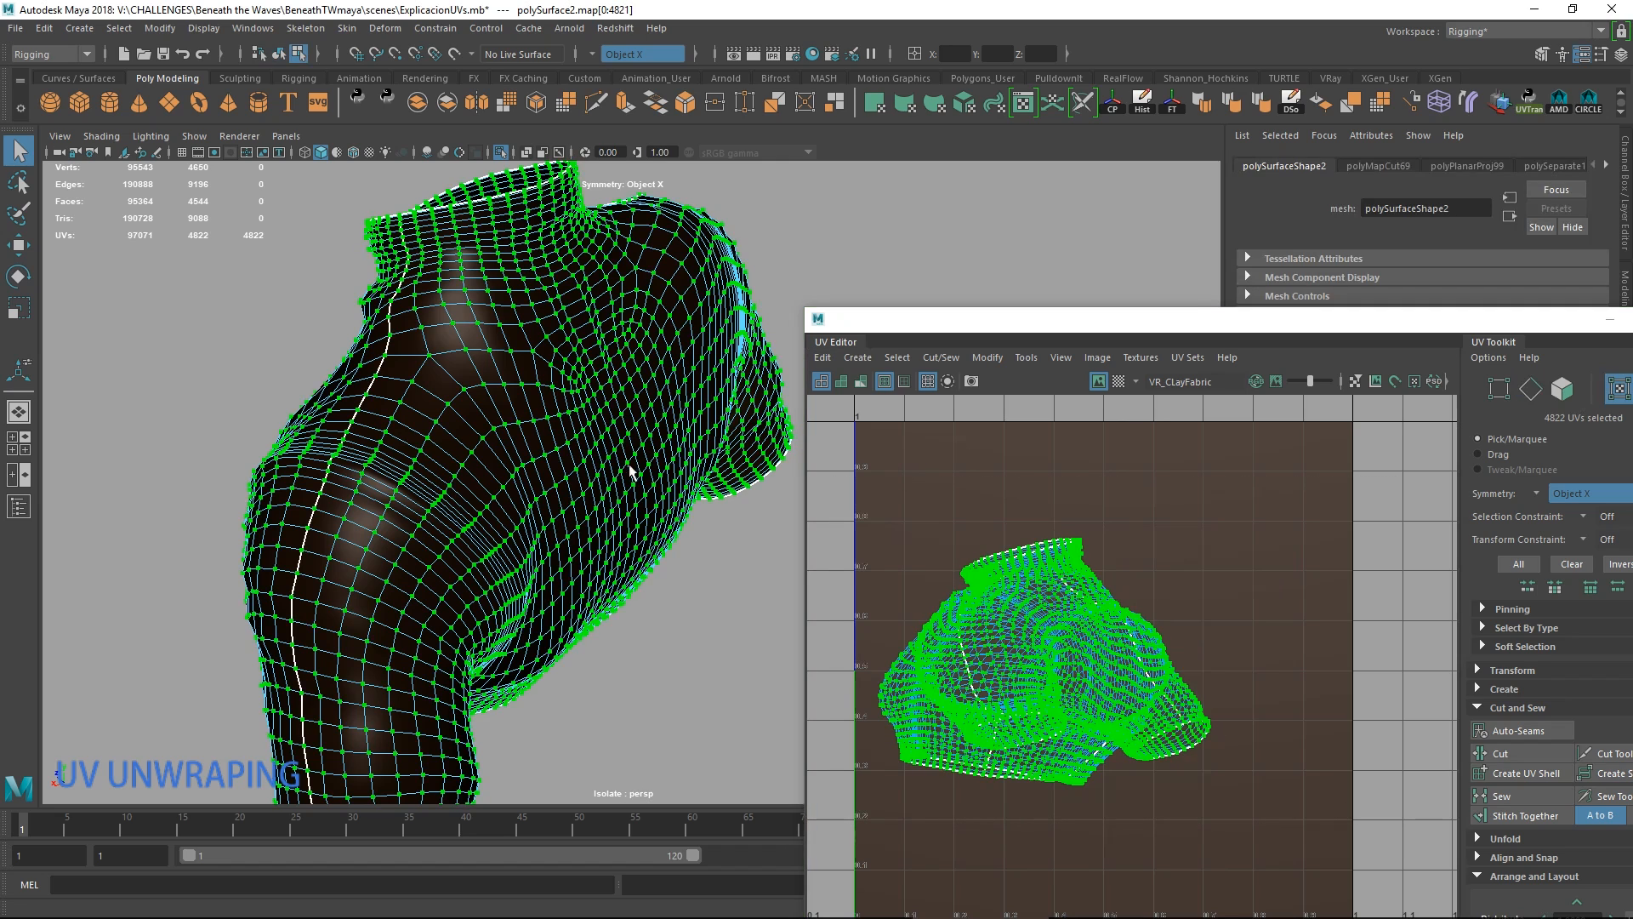
pyautogui.keyDown('alt'); pyautogui.moveTo(697, 544); pyautogui.dragTo(672, 505, button='middle'); pyautogui.keyUp('alt')
pyautogui.keyDown('shift'); pyautogui.moveTo(1117, 573); pyautogui.dragTo(941, 440, button='right'); pyautogui.keyUp('shift')
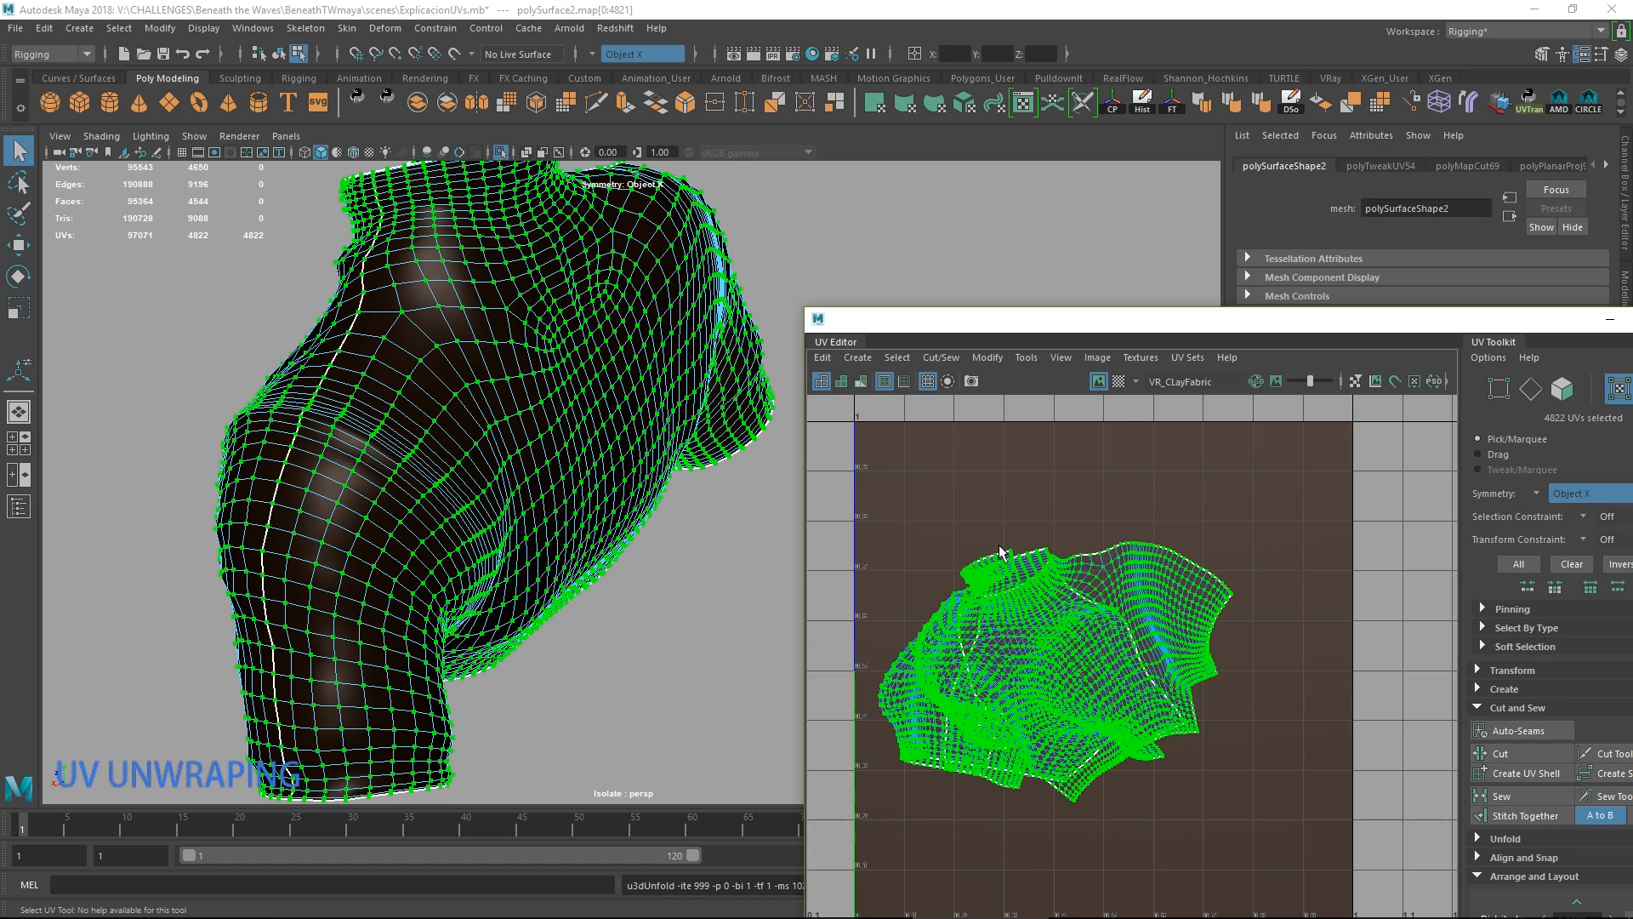
# Separate the overlapping garment shells by moving the back shell up and the front shell down.
pyautogui.doubleClick(1104, 595)
pyautogui.scroll(-3, 1115, 667)
pyautogui.press('w')
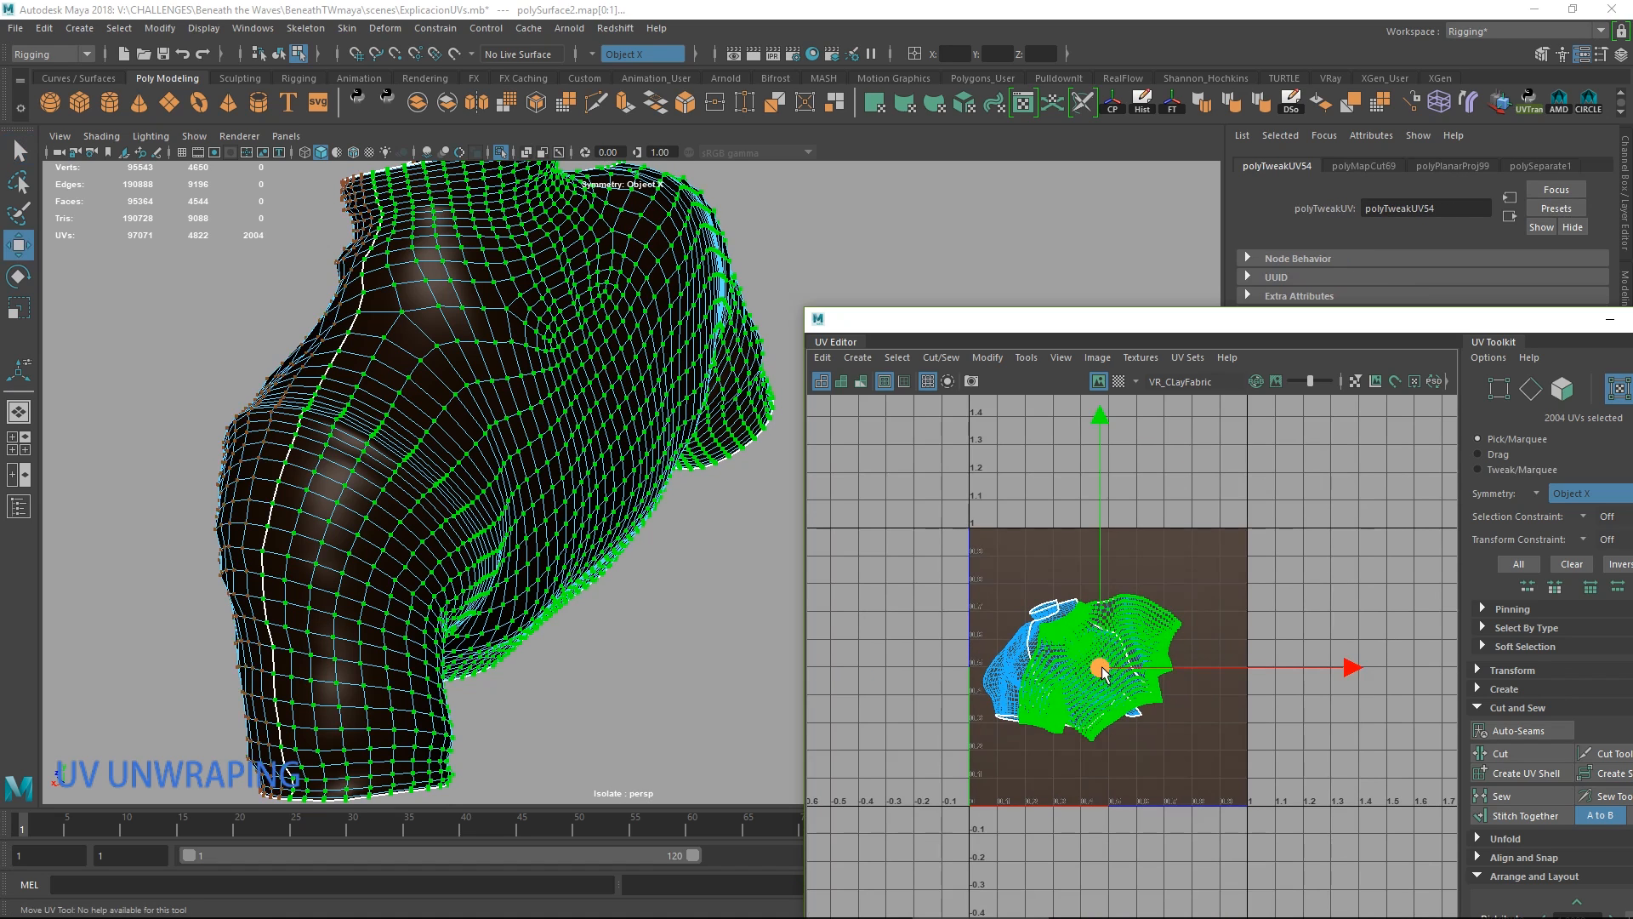
pyautogui.moveTo(1117, 674); pyautogui.dragTo(1229, 549)
pyautogui.doubleClick(1084, 706)
pyautogui.moveTo(1084, 706); pyautogui.dragTo(1103, 842)
# Unfold the garment's front shell again and move it up into the 0–1 UV tile.
pyautogui.keyDown('alt'); pyautogui.moveTo(444, 583); pyautogui.dragTo(578, 510); pyautogui.keyUp('alt')
pyautogui.keyDown('shift'); pyautogui.moveTo(1107, 628); pyautogui.dragTo(945, 442, button='right'); pyautogui.keyUp('shift')
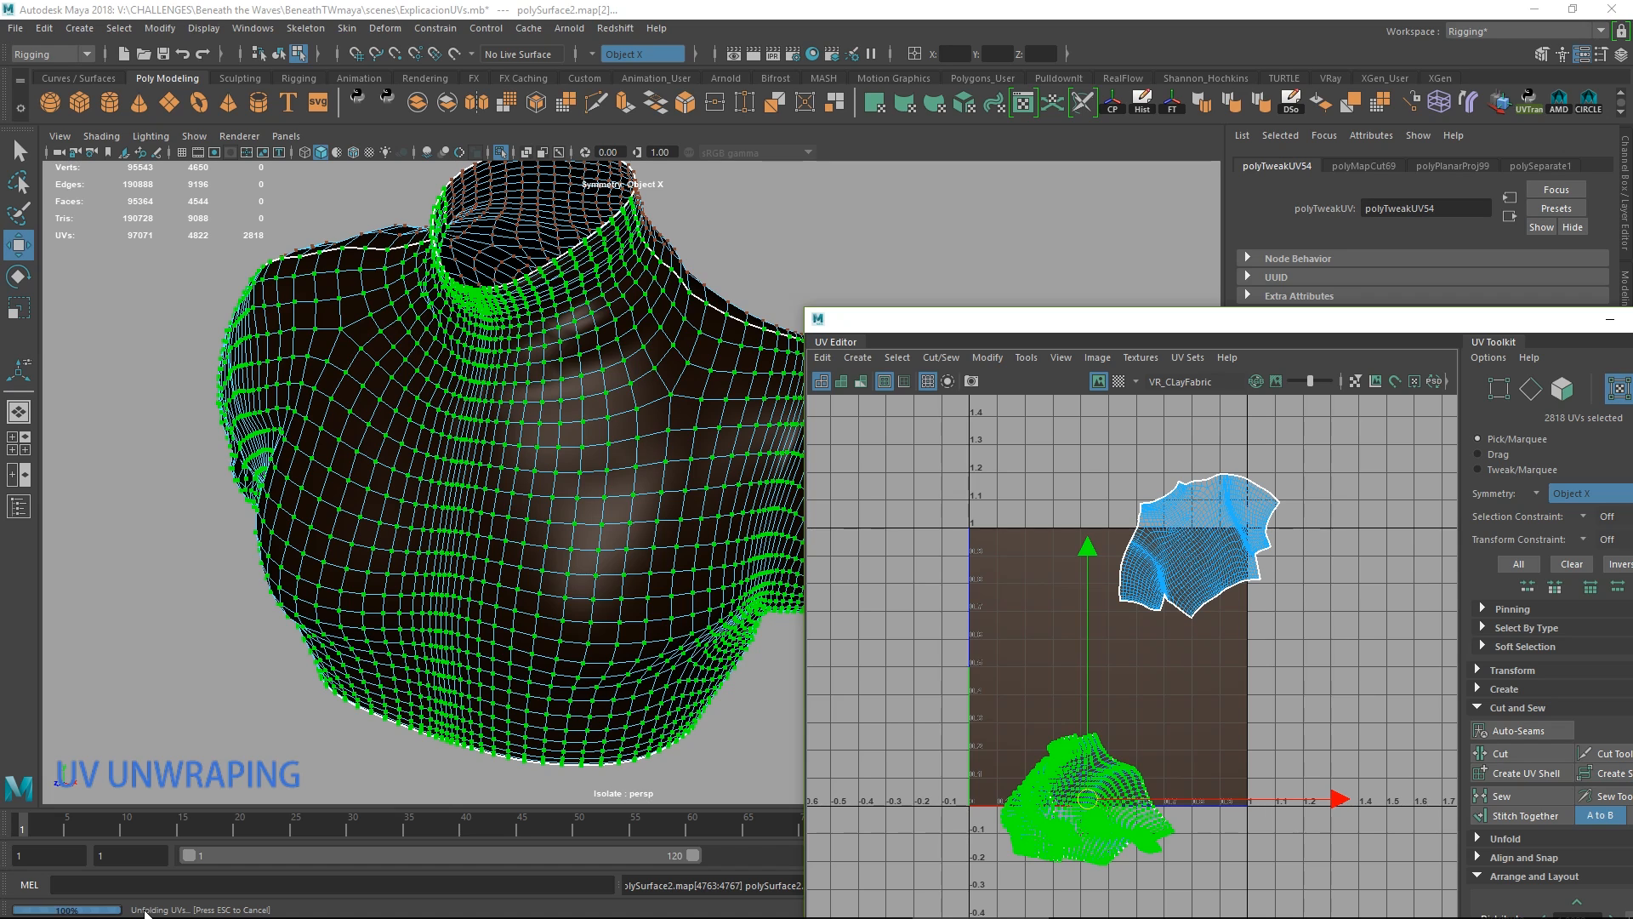
pyautogui.scroll(5, 1169, 782)
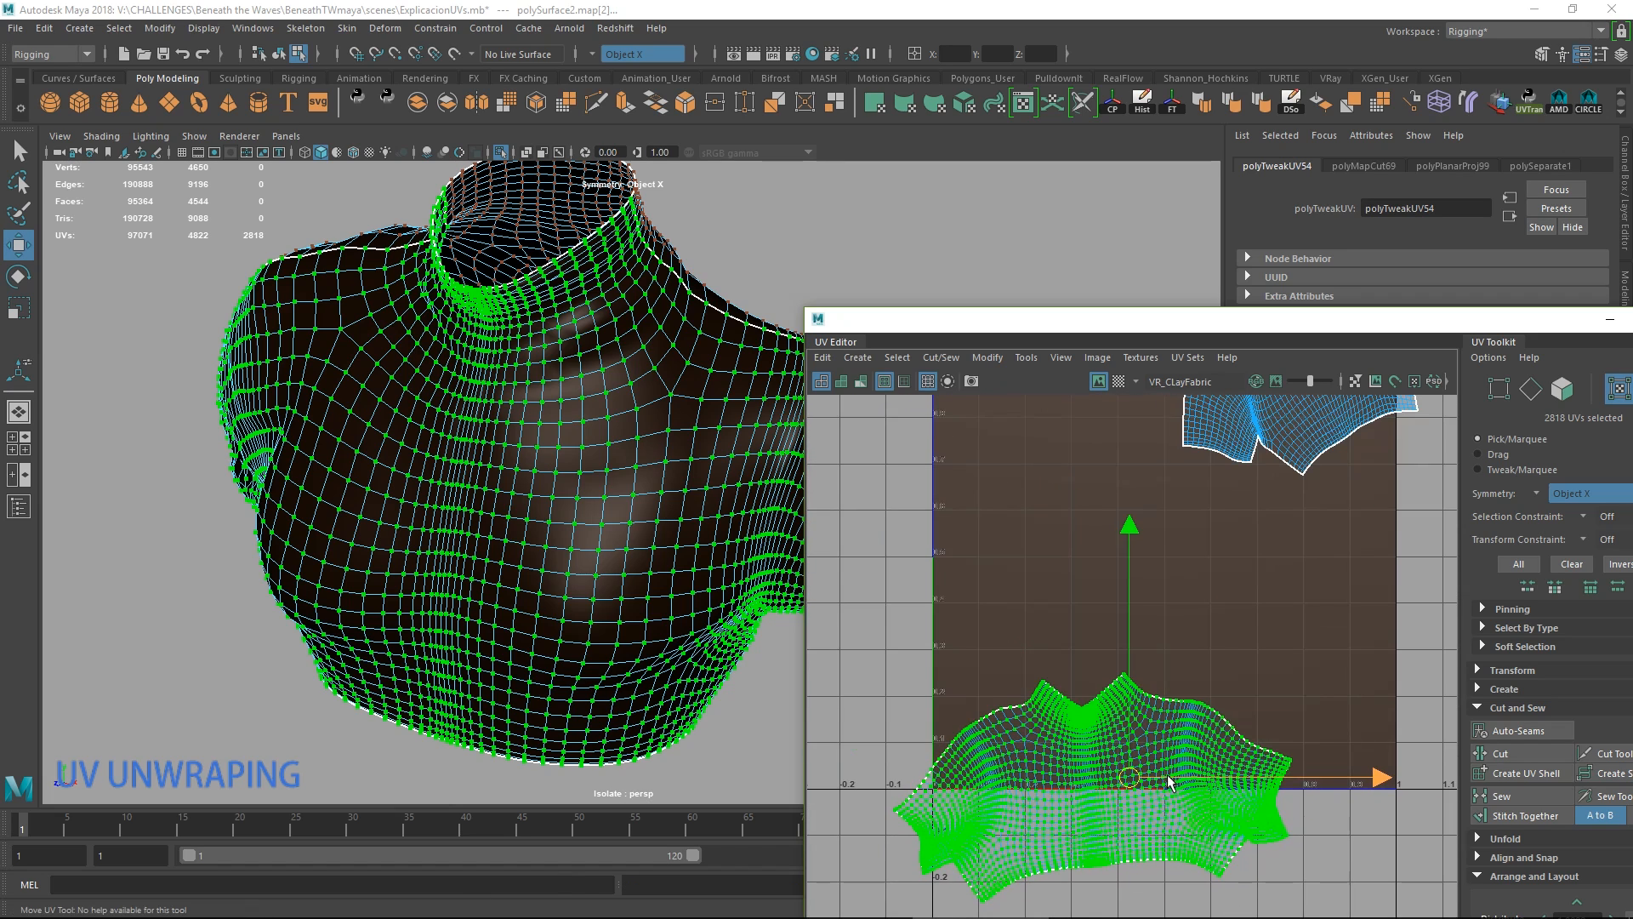
pyautogui.moveTo(1130, 777); pyautogui.dragTo(1212, 582)
pyautogui.keyDown('alt'); pyautogui.moveTo(1202, 572); pyautogui.dragTo(1167, 749, button='middle'); pyautogui.keyUp('alt')
# Turn on UV distortion shading for both garment shells and unfold the back shell again.
pyautogui.moveTo(1438, 897); pyautogui.dragTo(918, 397)
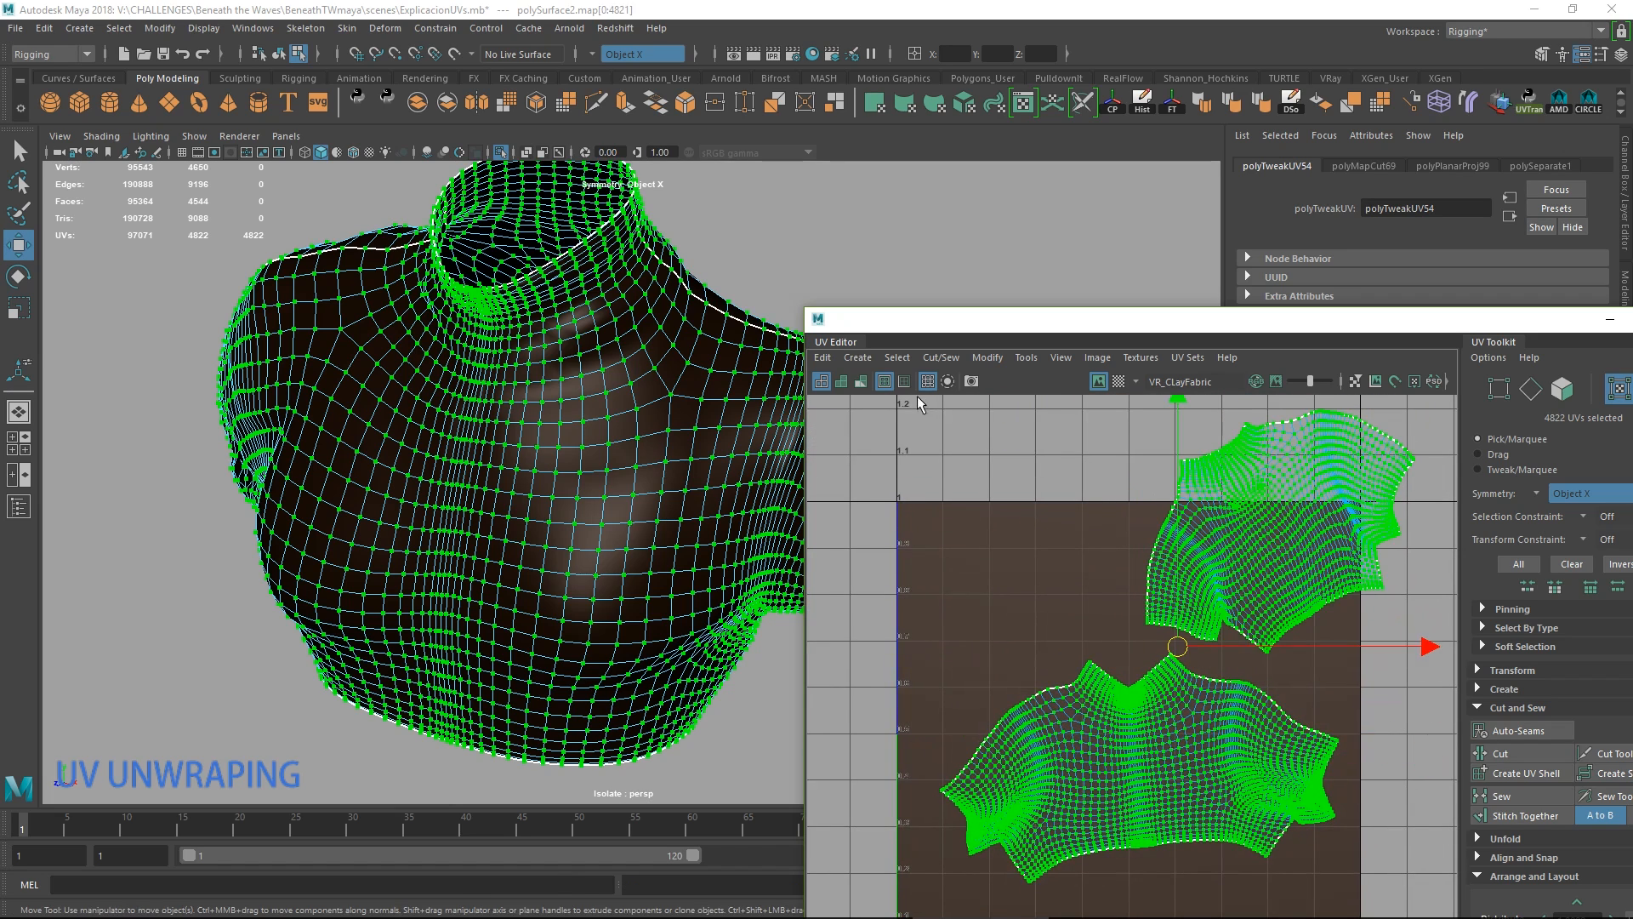
pyautogui.click(861, 381)
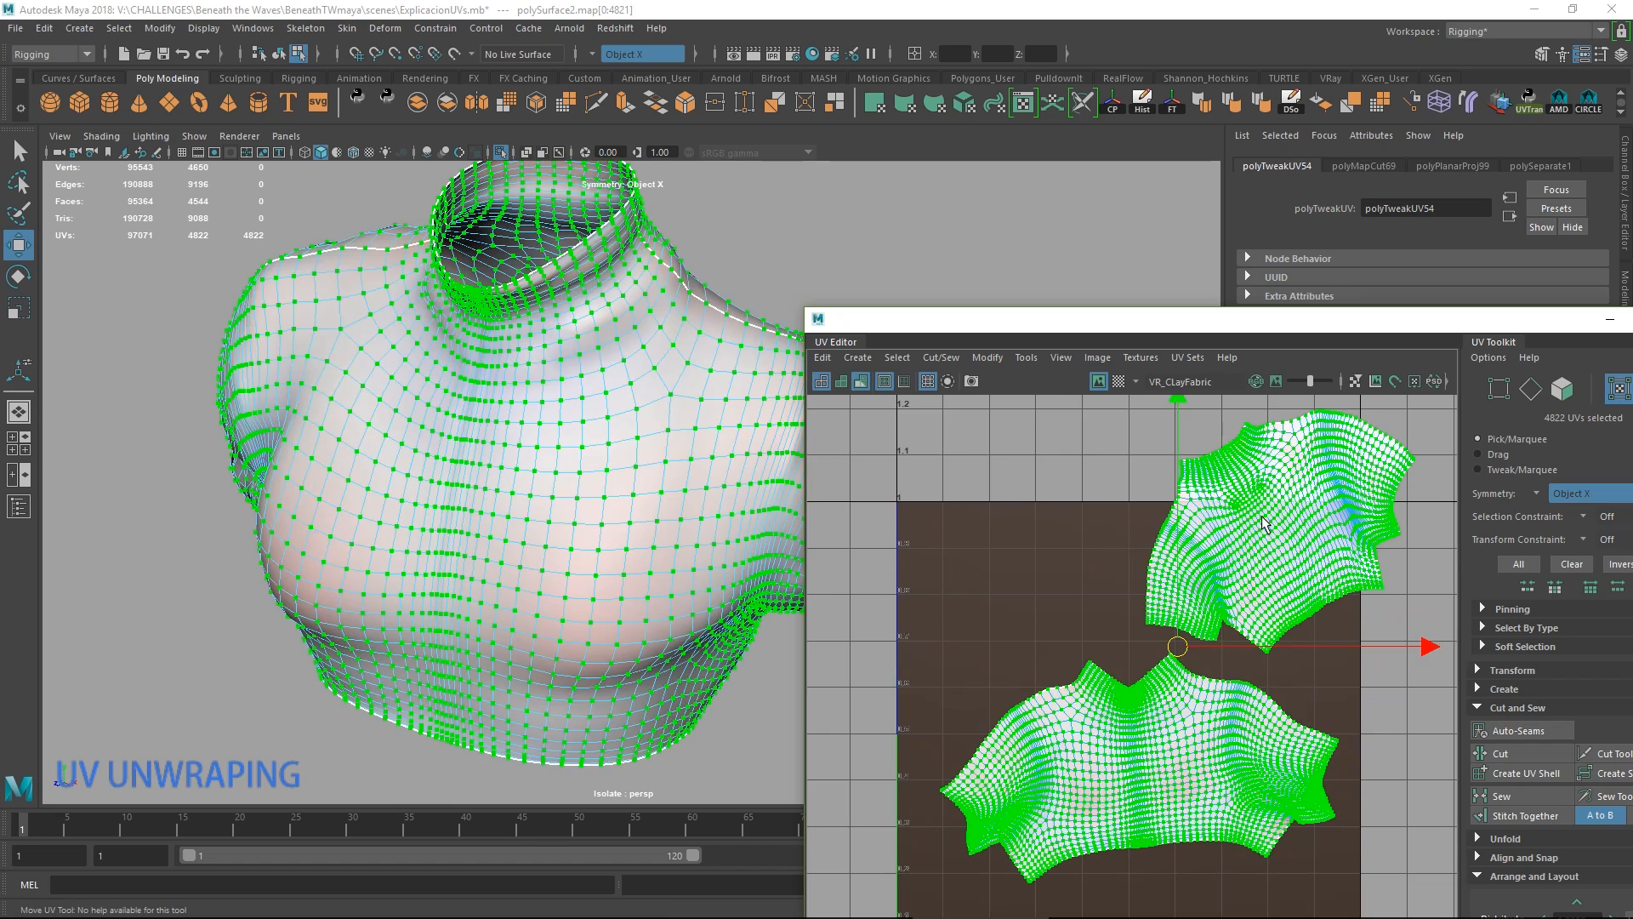
pyautogui.keyDown('alt'); pyautogui.moveTo(1262, 517); pyautogui.dragTo(1177, 538, button='middle'); pyautogui.keyUp('alt')
pyautogui.doubleClick(1186, 543)
pyautogui.keyDown('shift'); pyautogui.moveTo(1185, 542); pyautogui.dragTo(1005, 442, button='right'); pyautogui.keyUp('shift')
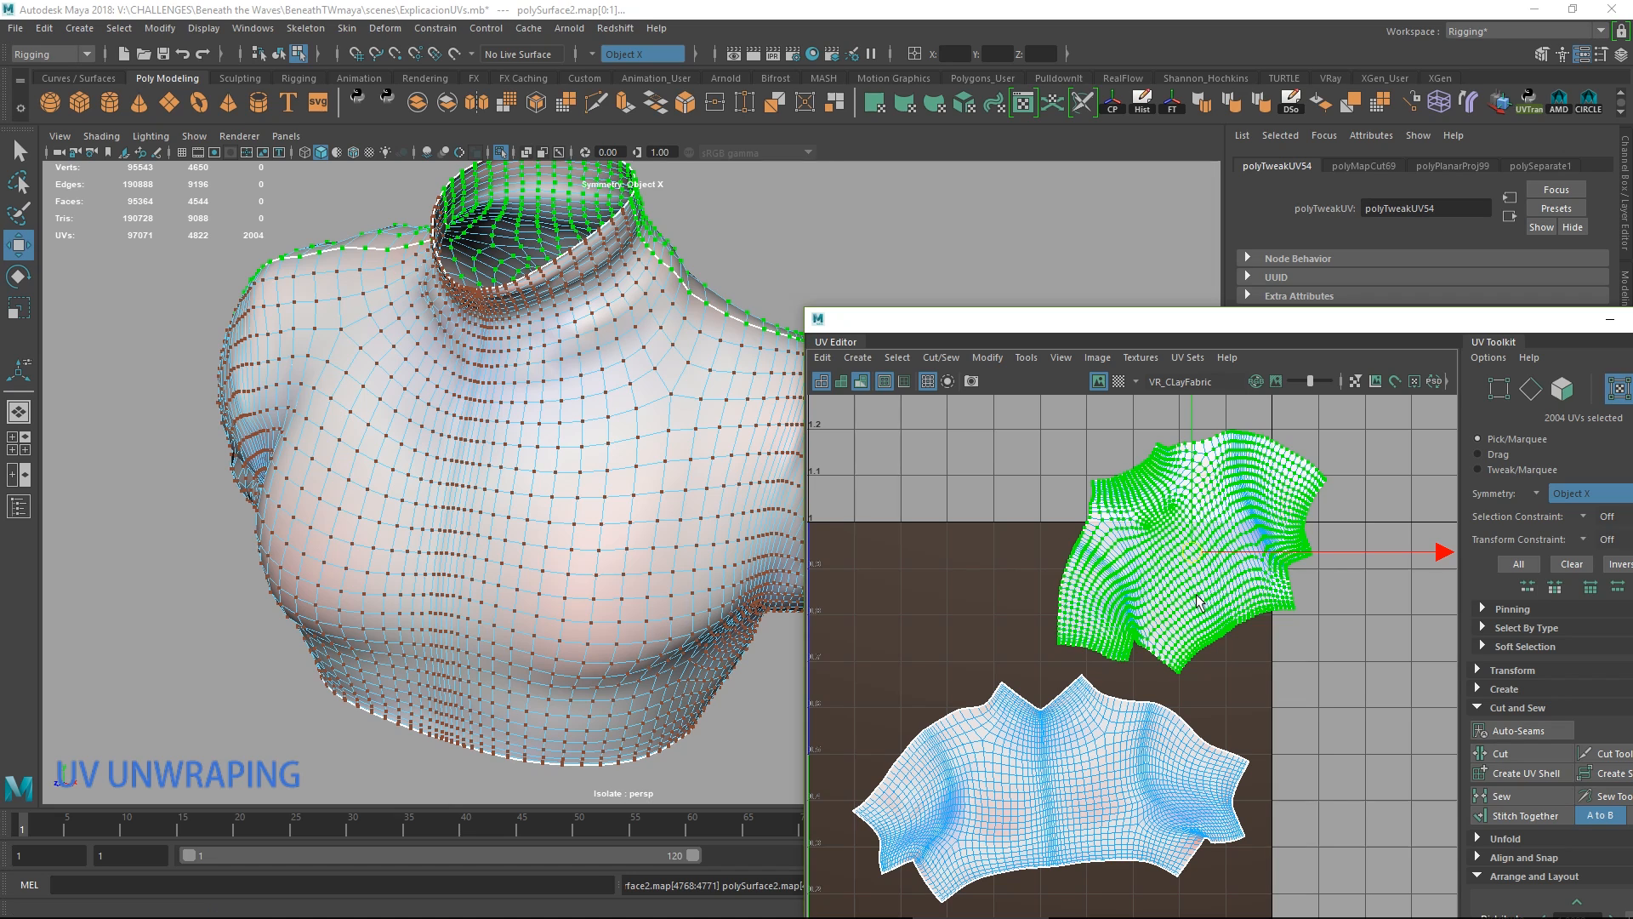
# Examine the back shell's distortion shading and the garment from several angles for stretched or compressed areas.
pyautogui.keyDown('alt'); pyautogui.moveTo(1298, 553); pyautogui.dragTo(1210, 580, button='middle'); pyautogui.keyUp('alt')
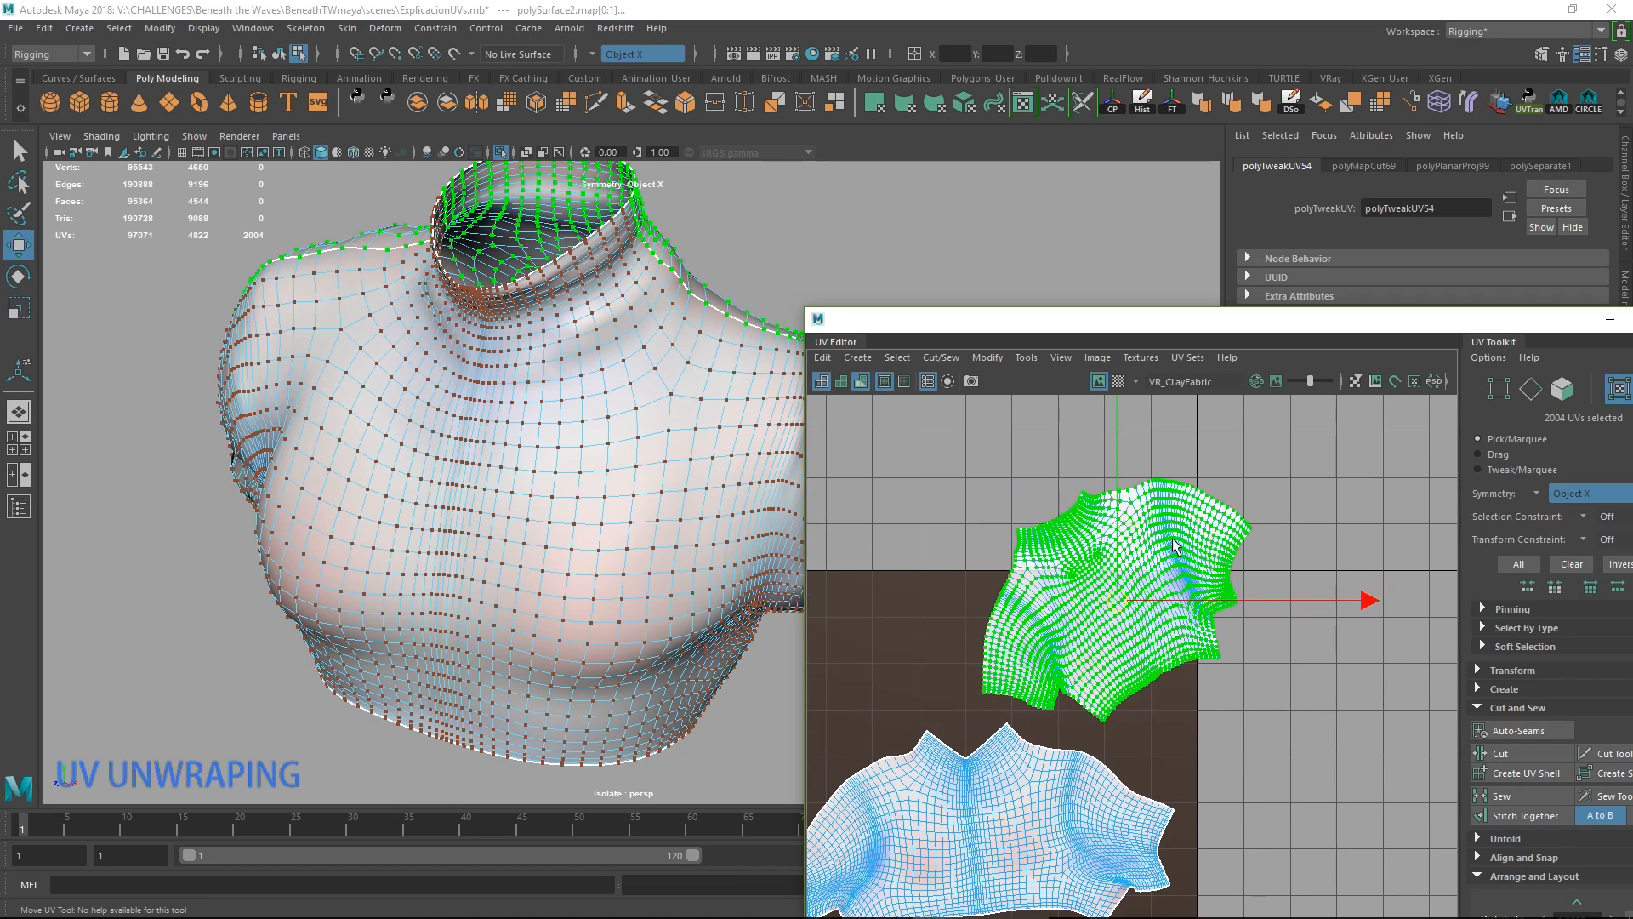
pyautogui.scroll(2, 1249, 579)
pyautogui.keyDown('alt'); pyautogui.moveTo(493, 583); pyautogui.dragTo(660, 574); pyautogui.keyUp('alt')
pyautogui.scroll(-4, 659, 574)
pyautogui.keyDown('alt'); pyautogui.moveTo(659, 575); pyautogui.dragTo(446, 572, button='middle'); pyautogui.keyUp('alt')
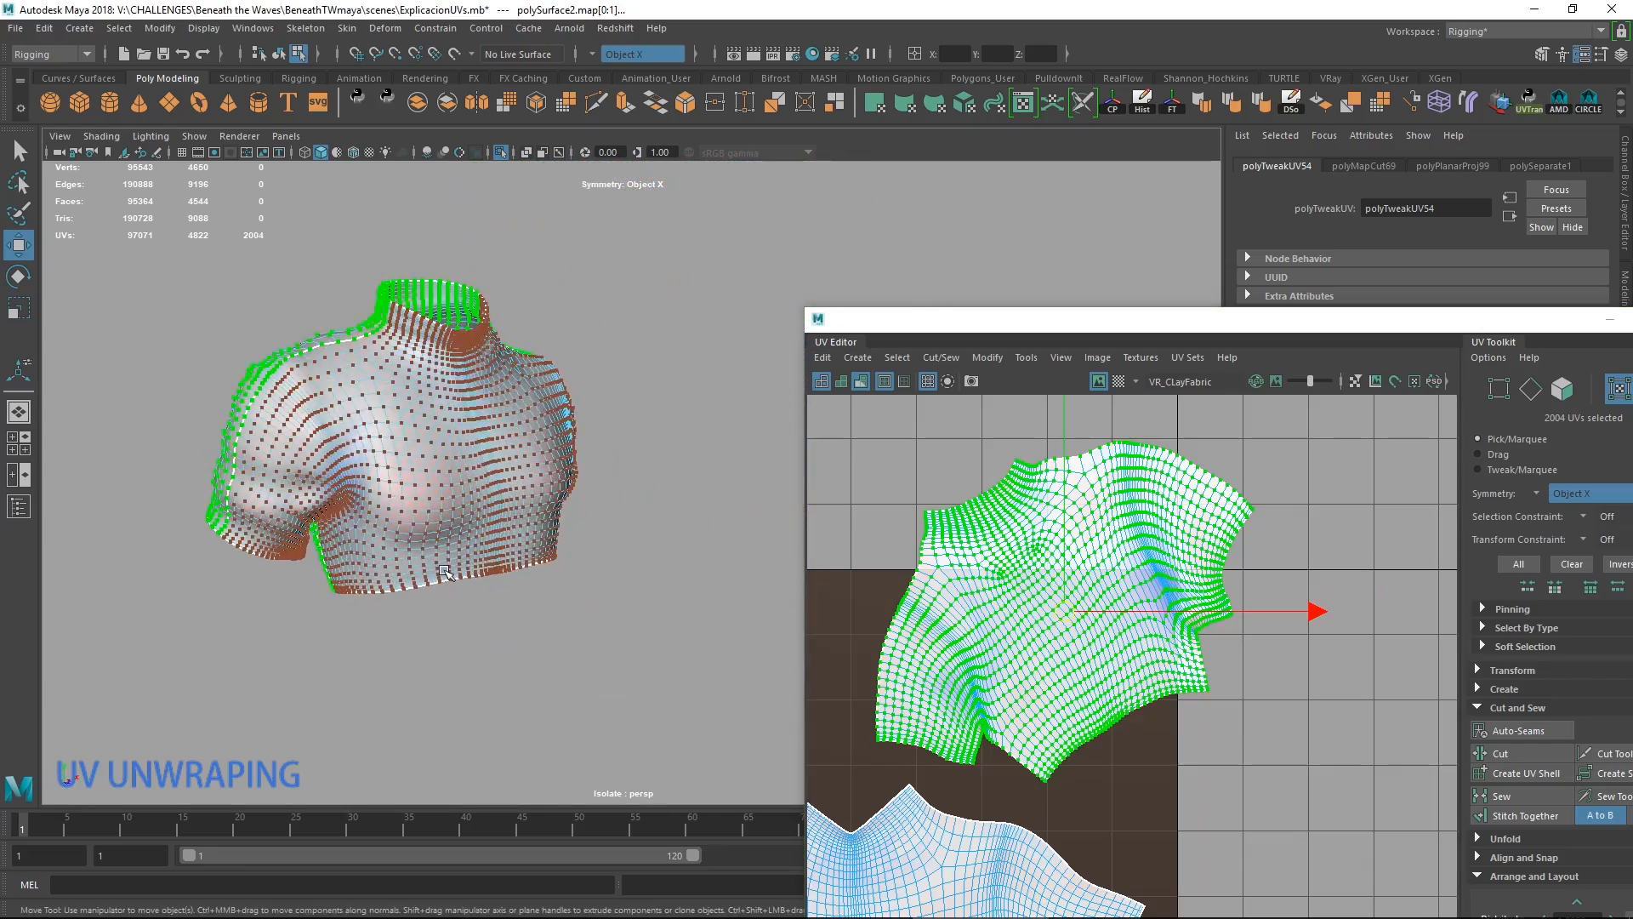
pyautogui.keyDown('alt'); pyautogui.moveTo(446, 572); pyautogui.dragTo(493, 595); pyautogui.keyUp('alt')
pyautogui.keyDown('alt'); pyautogui.moveTo(502, 536); pyautogui.dragTo(633, 587, button='middle'); pyautogui.keyUp('alt')
pyautogui.keyDown('alt'); pyautogui.moveTo(634, 587); pyautogui.dragTo(572, 551); pyautogui.keyUp('alt')
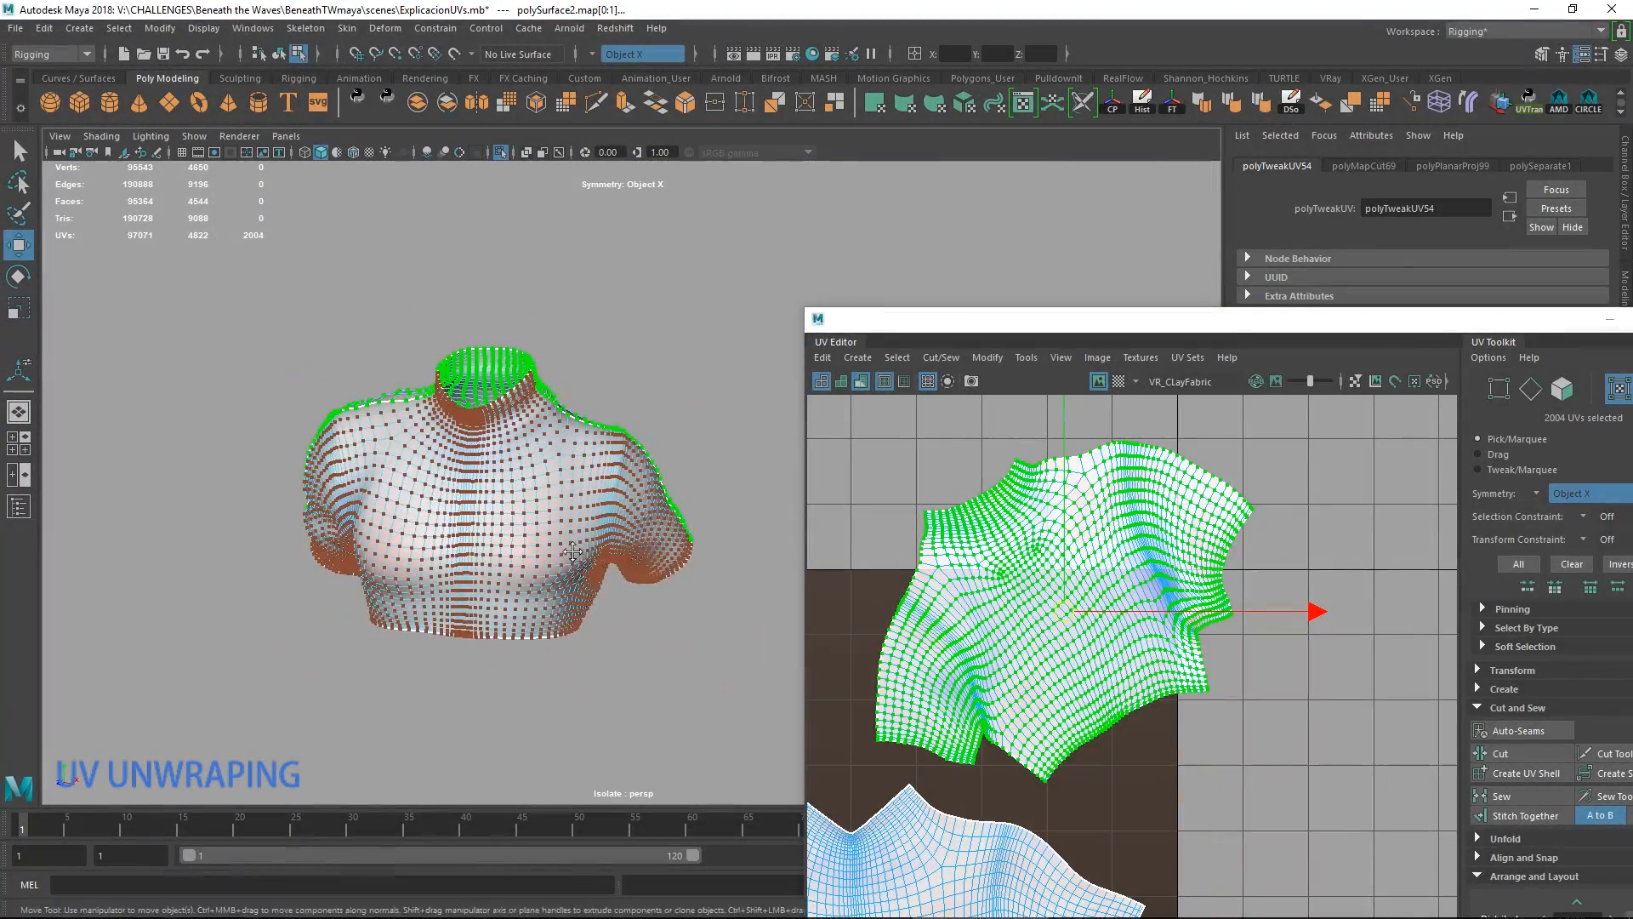
pyautogui.keyDown('alt'); pyautogui.moveTo(573, 551); pyautogui.dragTo(593, 564, button='middle'); pyautogui.keyUp('alt')
pyautogui.scroll(3, 1132, 533)
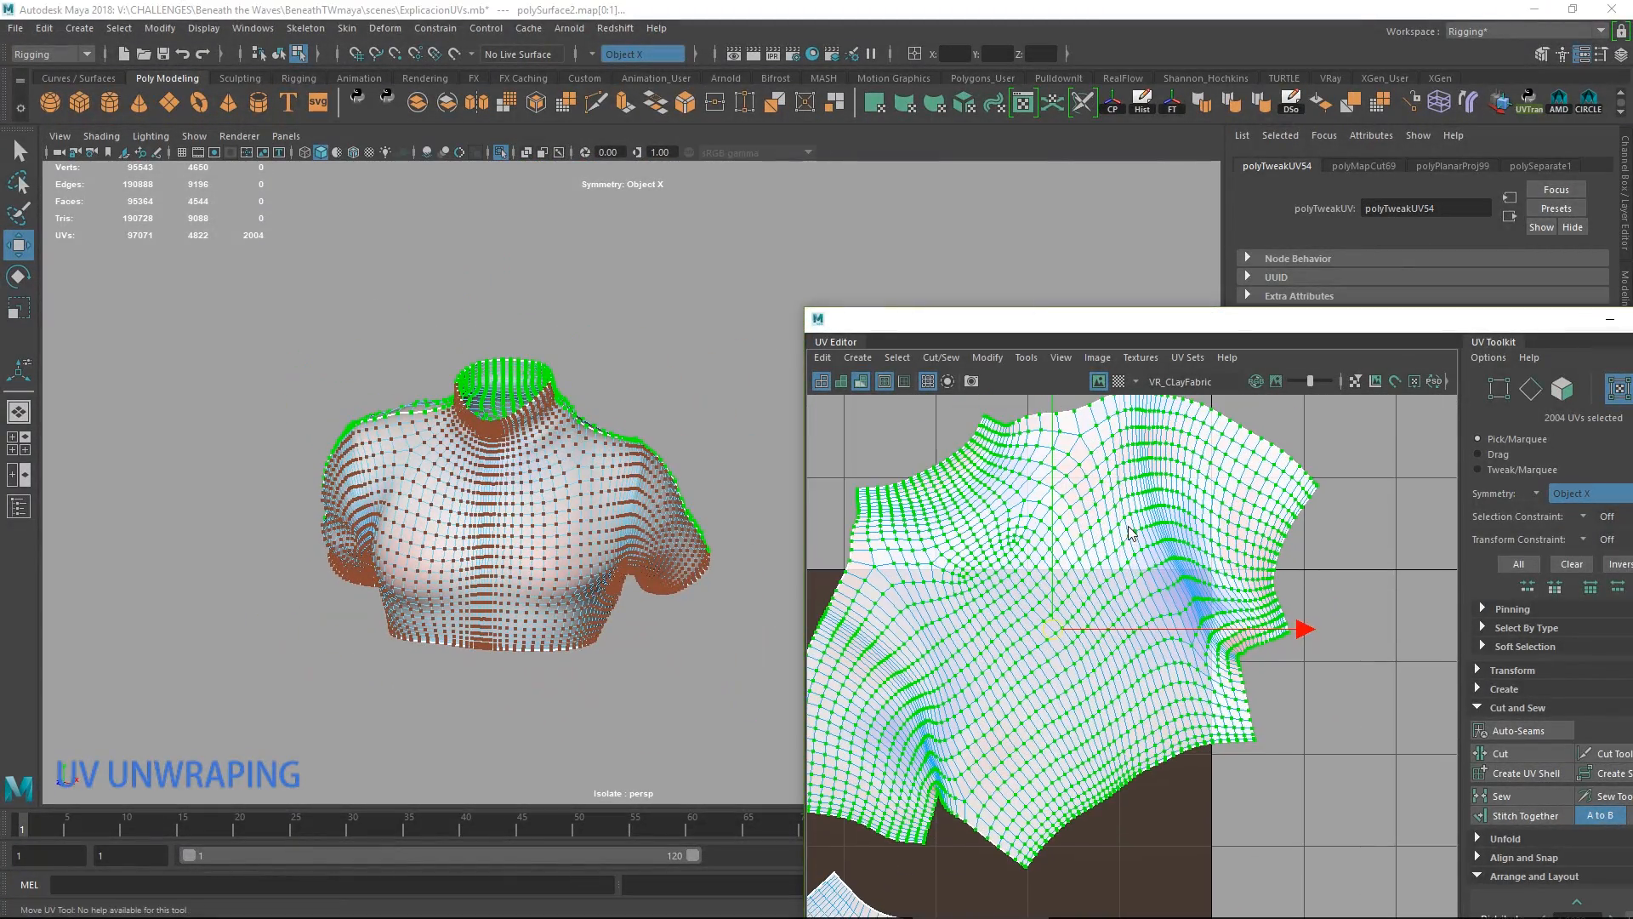
# Optimize the back shell's UVs with the Unfold3D method using 200 iterations.
pyautogui.keyDown('shift'); pyautogui.rightClick(1128, 440); pyautogui.keyUp('shift')
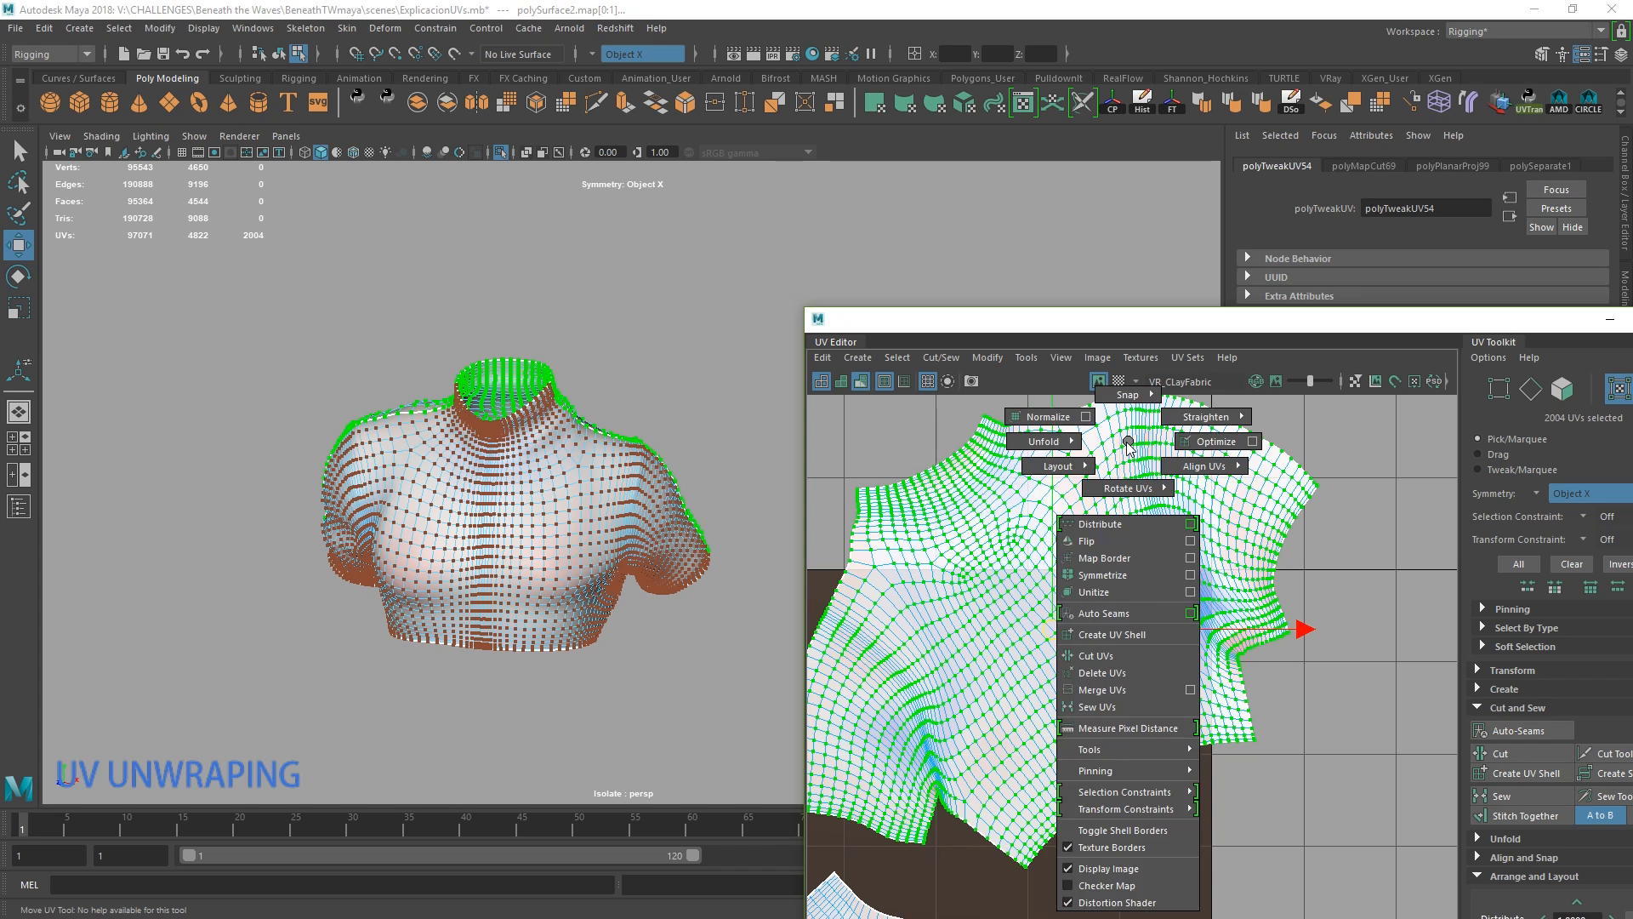
pyautogui.keyDown('shift'); pyautogui.moveTo(1127, 440); pyautogui.dragTo(1252, 441, button='right'); pyautogui.keyUp('shift')
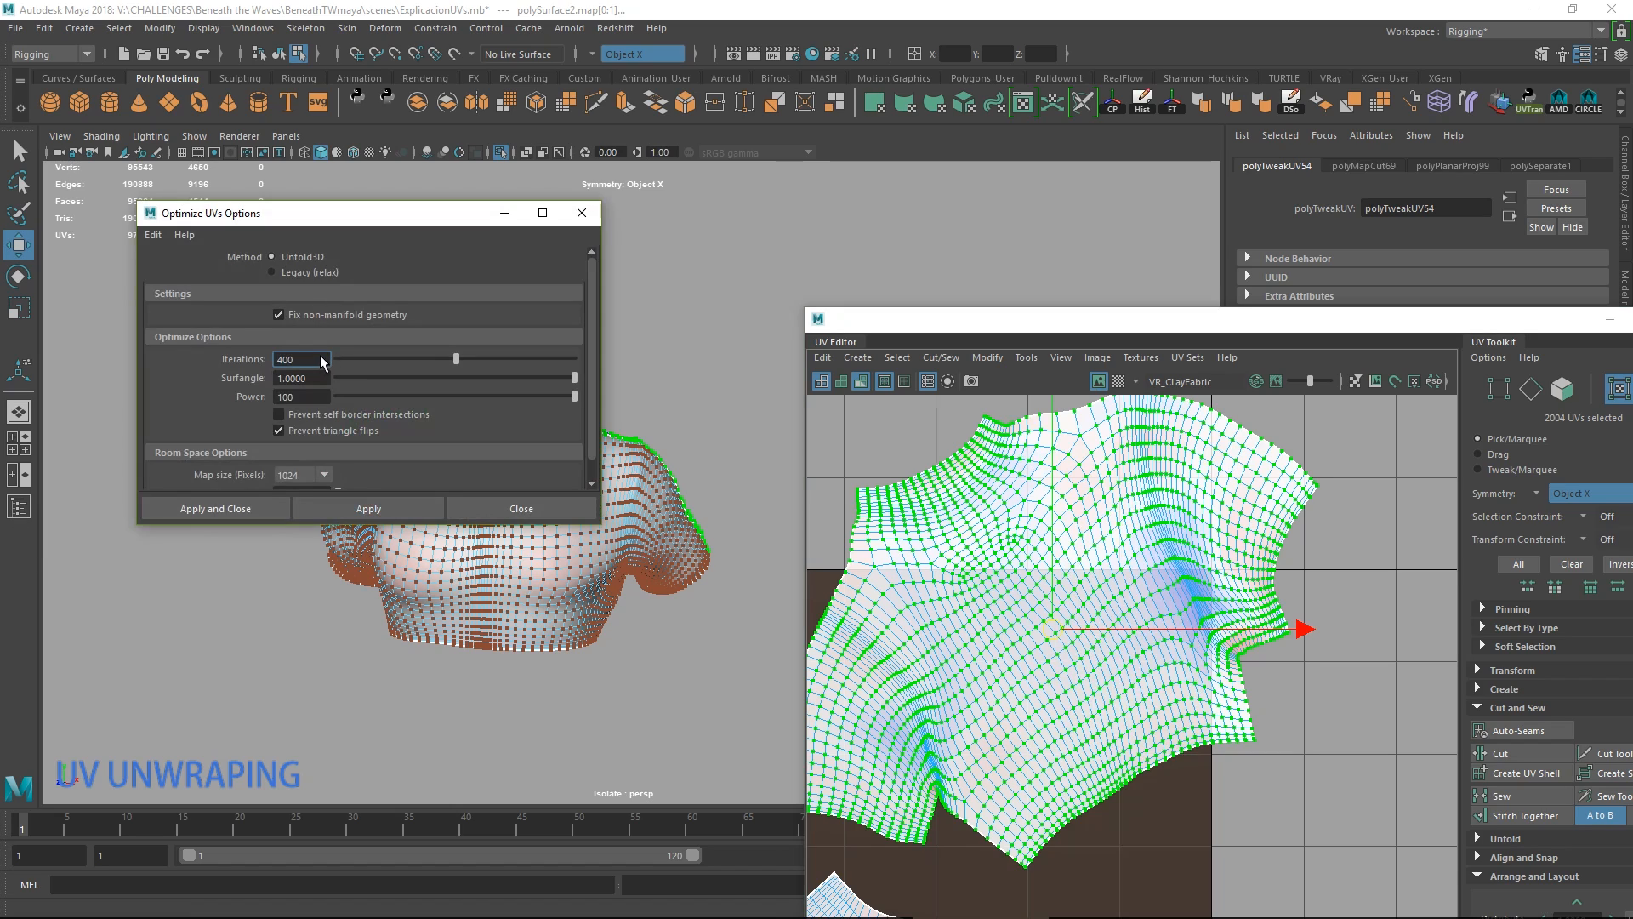
pyautogui.doubleClick(322, 359)
pyautogui.write('200')
pyautogui.click(247, 509)
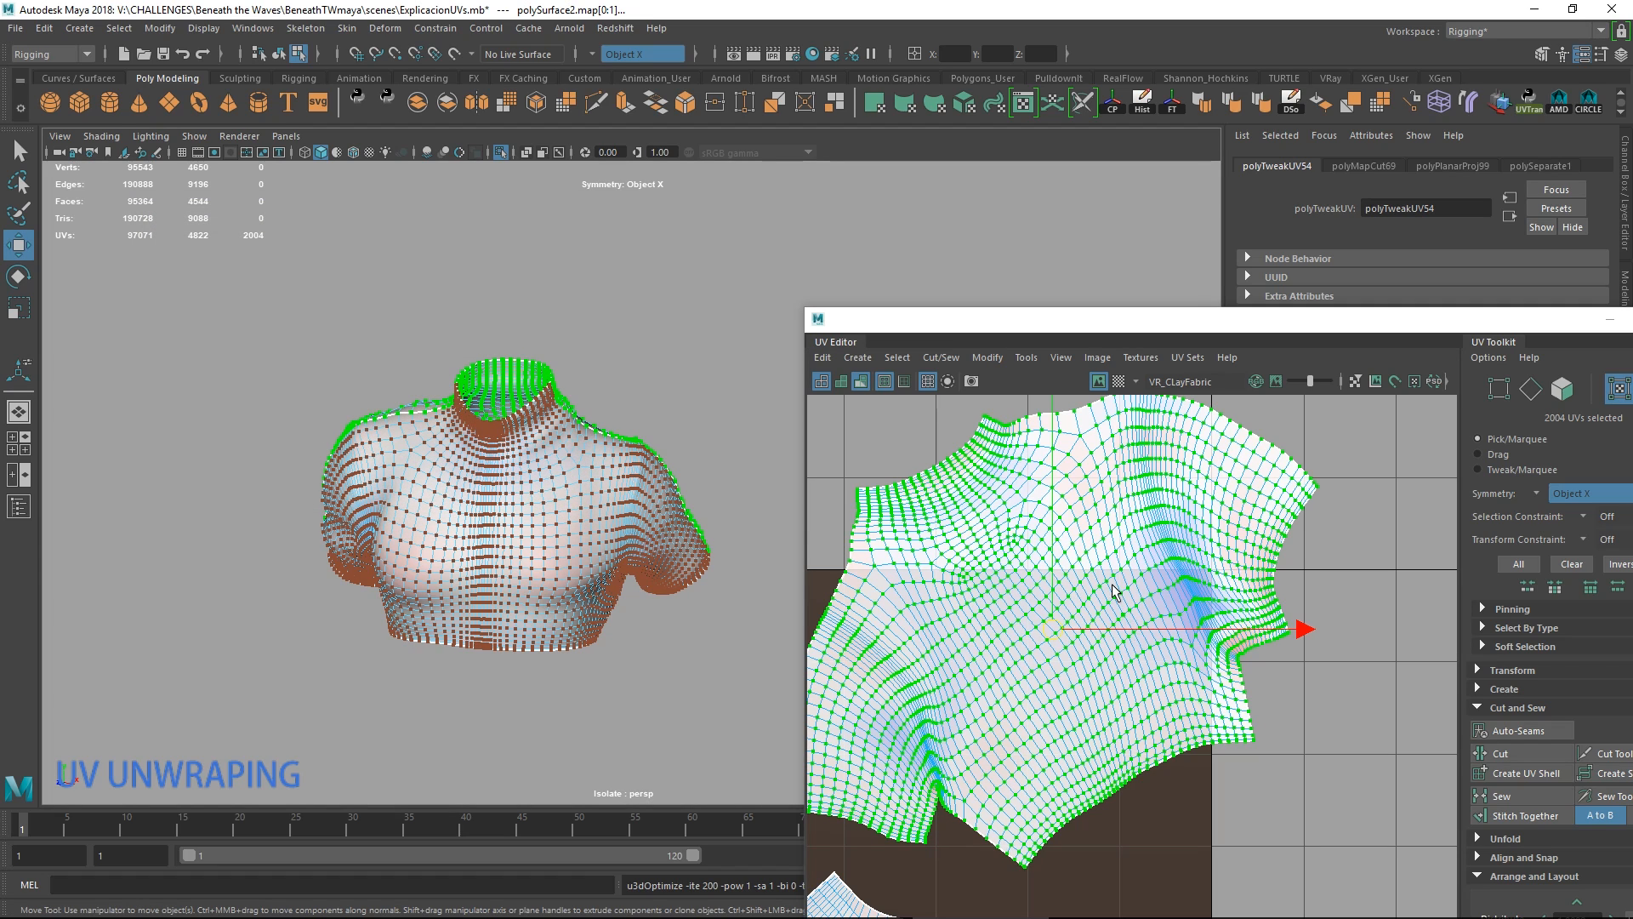
# Add the front shell to the UV selection and bring both garment shells into view.
pyautogui.moveTo(1150, 595)
pyautogui.keyDown('alt'); pyautogui.mouseDown(button='middle')
pyautogui.moveTo(1107, 574)
pyautogui.moveTo(1135, 622)
pyautogui.mouseUp(button='middle'); pyautogui.keyUp('alt')
pyautogui.moveTo(1041, 653); pyautogui.dragTo(1046, 625)
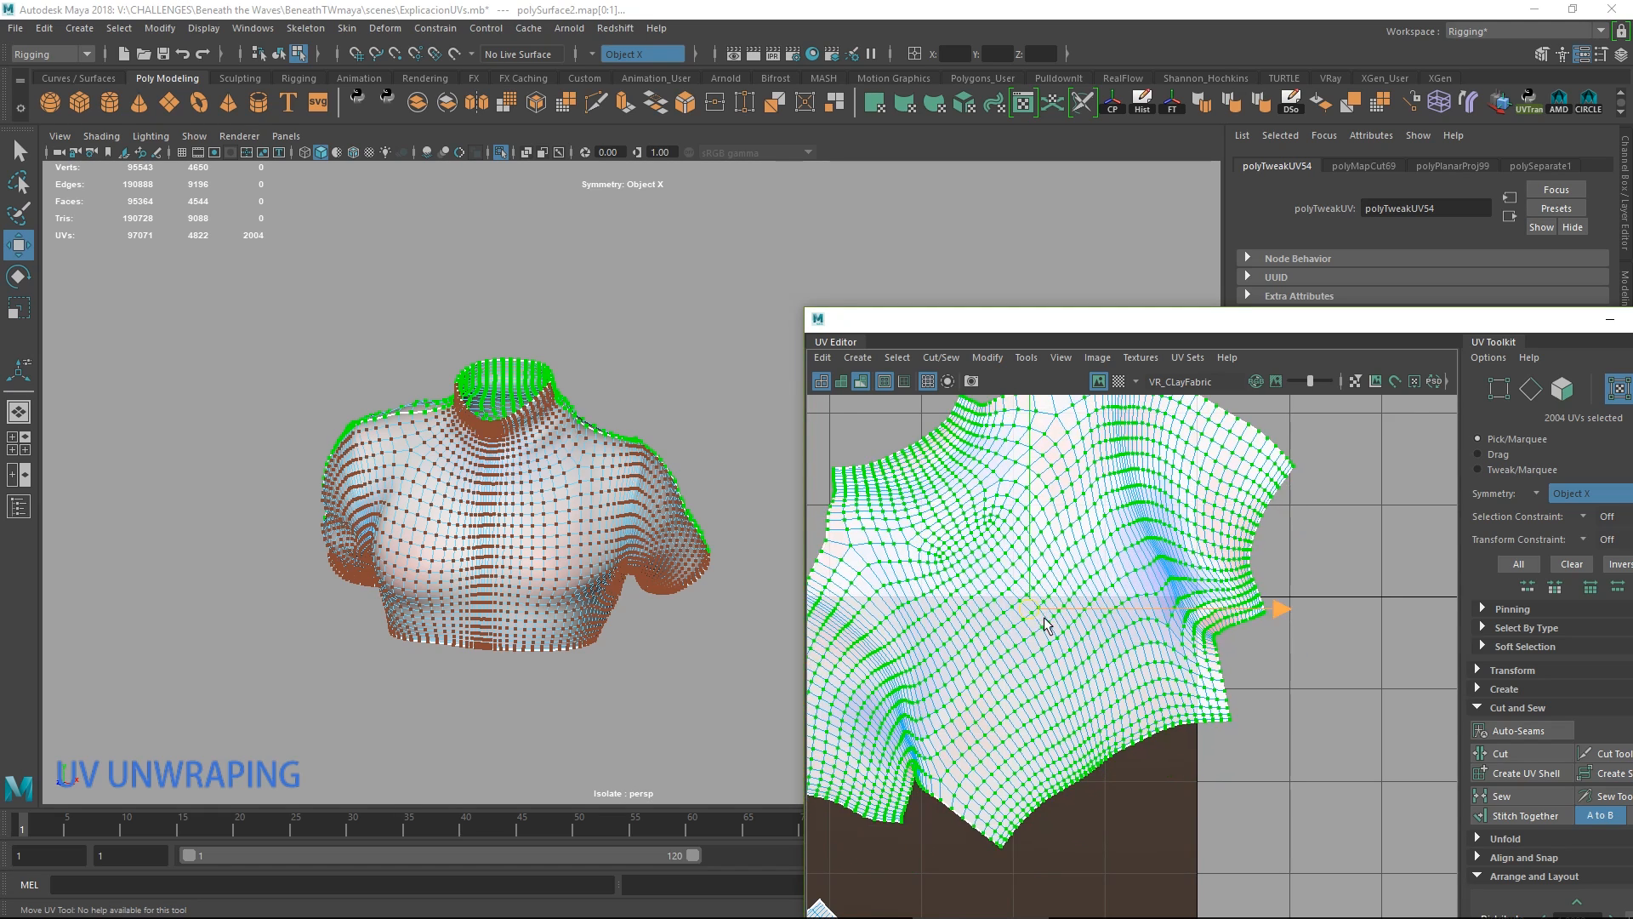
pyautogui.scroll(-3, 1059, 628)
pyautogui.keyDown('alt'); pyautogui.moveTo(1068, 630); pyautogui.dragTo(1127, 579, button='middle'); pyautogui.keyUp('alt')
pyautogui.keyDown('shift'); pyautogui.doubleClick(978, 818); pyautogui.keyUp('shift')
pyautogui.press('f')
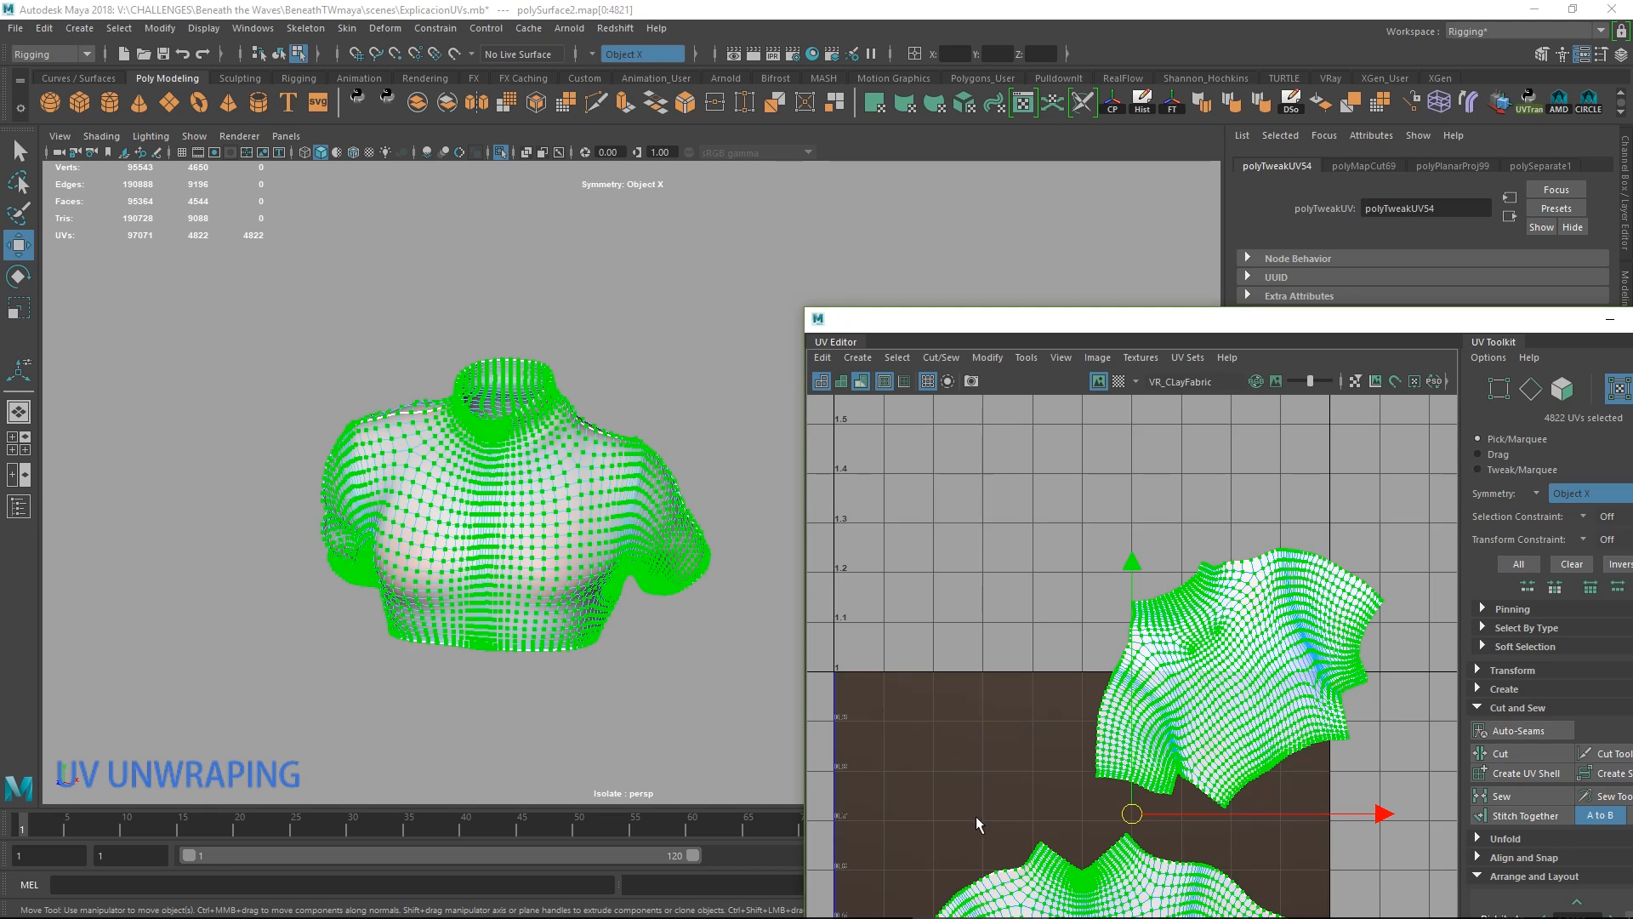
pyautogui.keyDown('alt'); pyautogui.moveTo(997, 591); pyautogui.dragTo(990, 445, button='middle'); pyautogui.keyUp('alt')
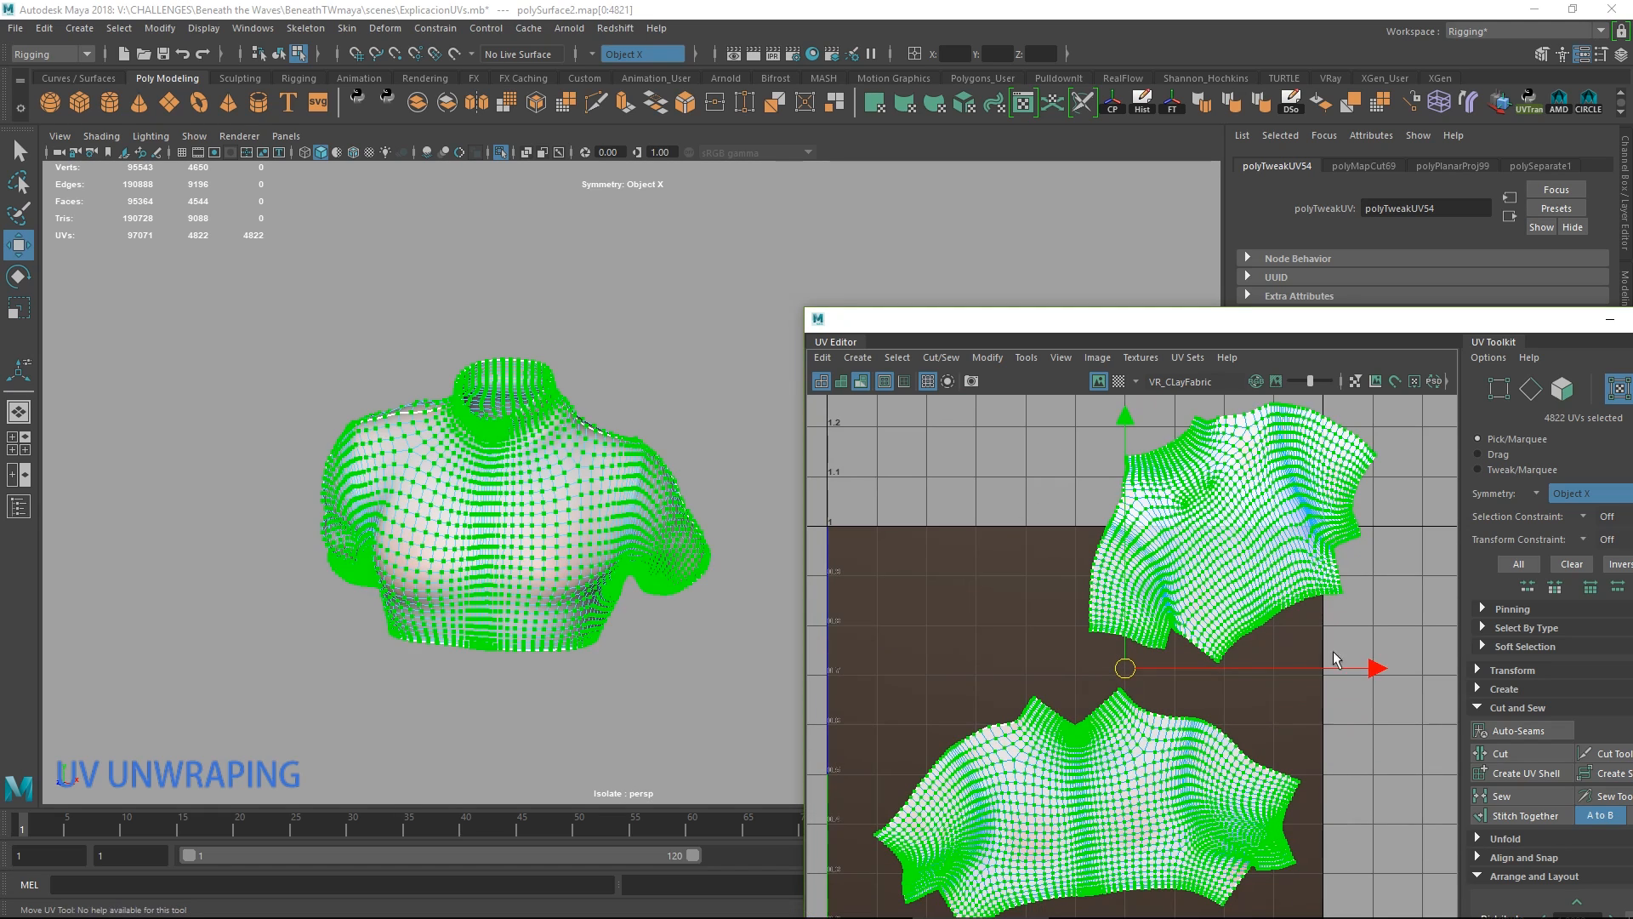
# Move the UV Editor window so that both garment shells and the full width of the UV Toolkit fit on screen.
pyautogui.click(1495, 840)
pyautogui.click(1497, 839)
pyautogui.moveTo(1388, 319); pyautogui.dragTo(1277, 169)
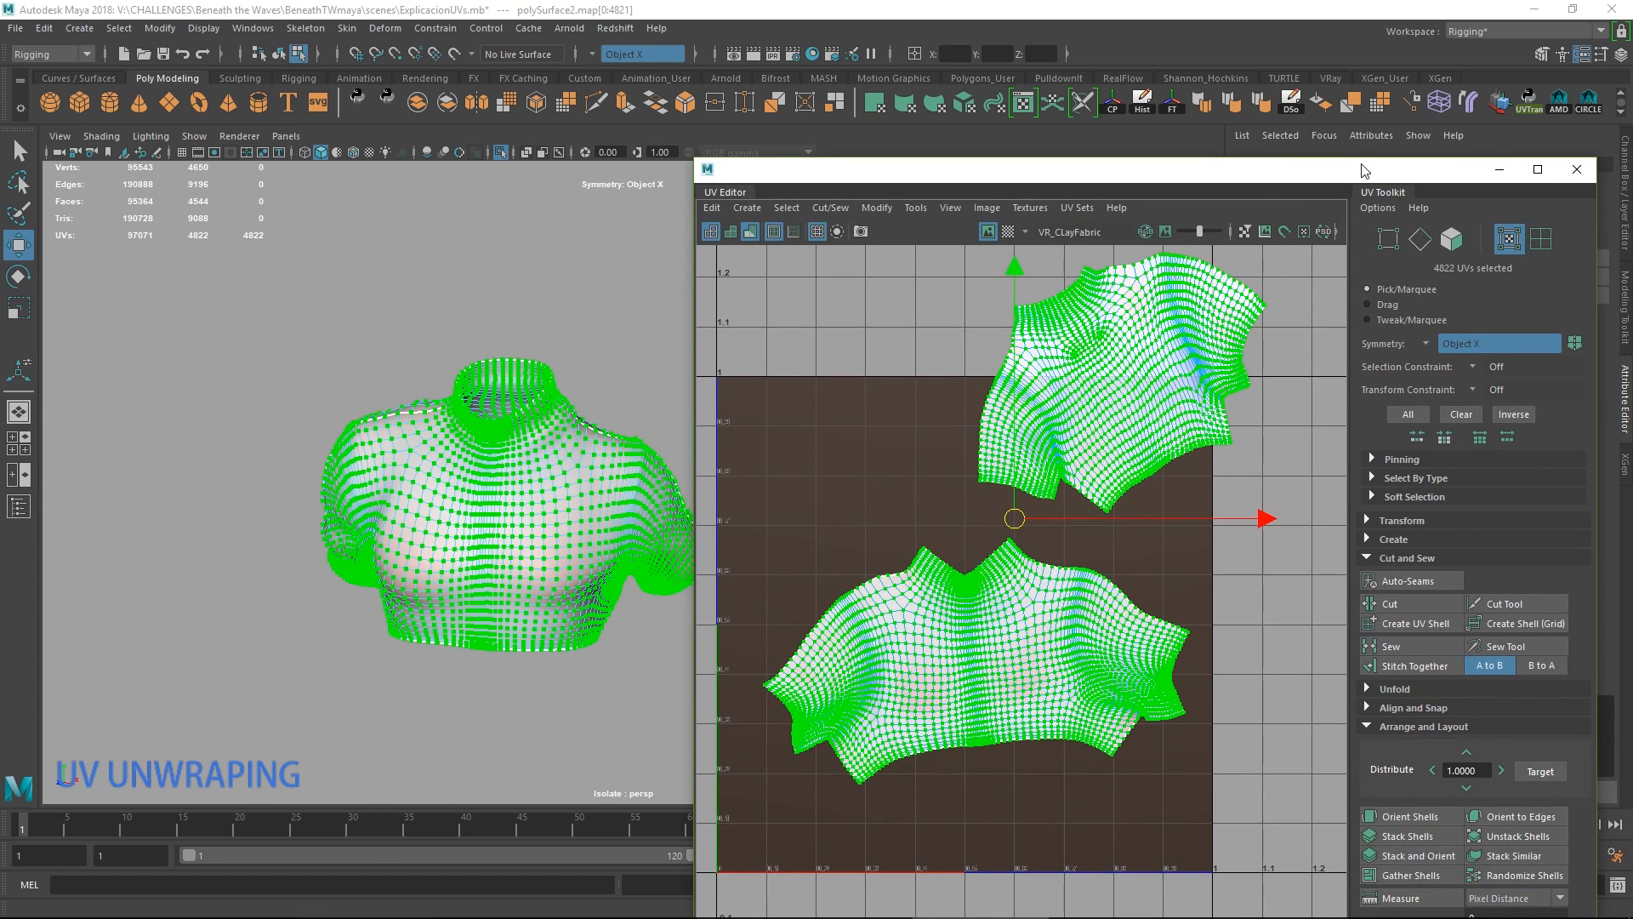
# Lay out the front and back garment shells inside the 0–1 UV tile and return to object selection.
pyautogui.moveTo(1365, 169); pyautogui.dragTo(1339, 73)
pyautogui.click(1387, 842)
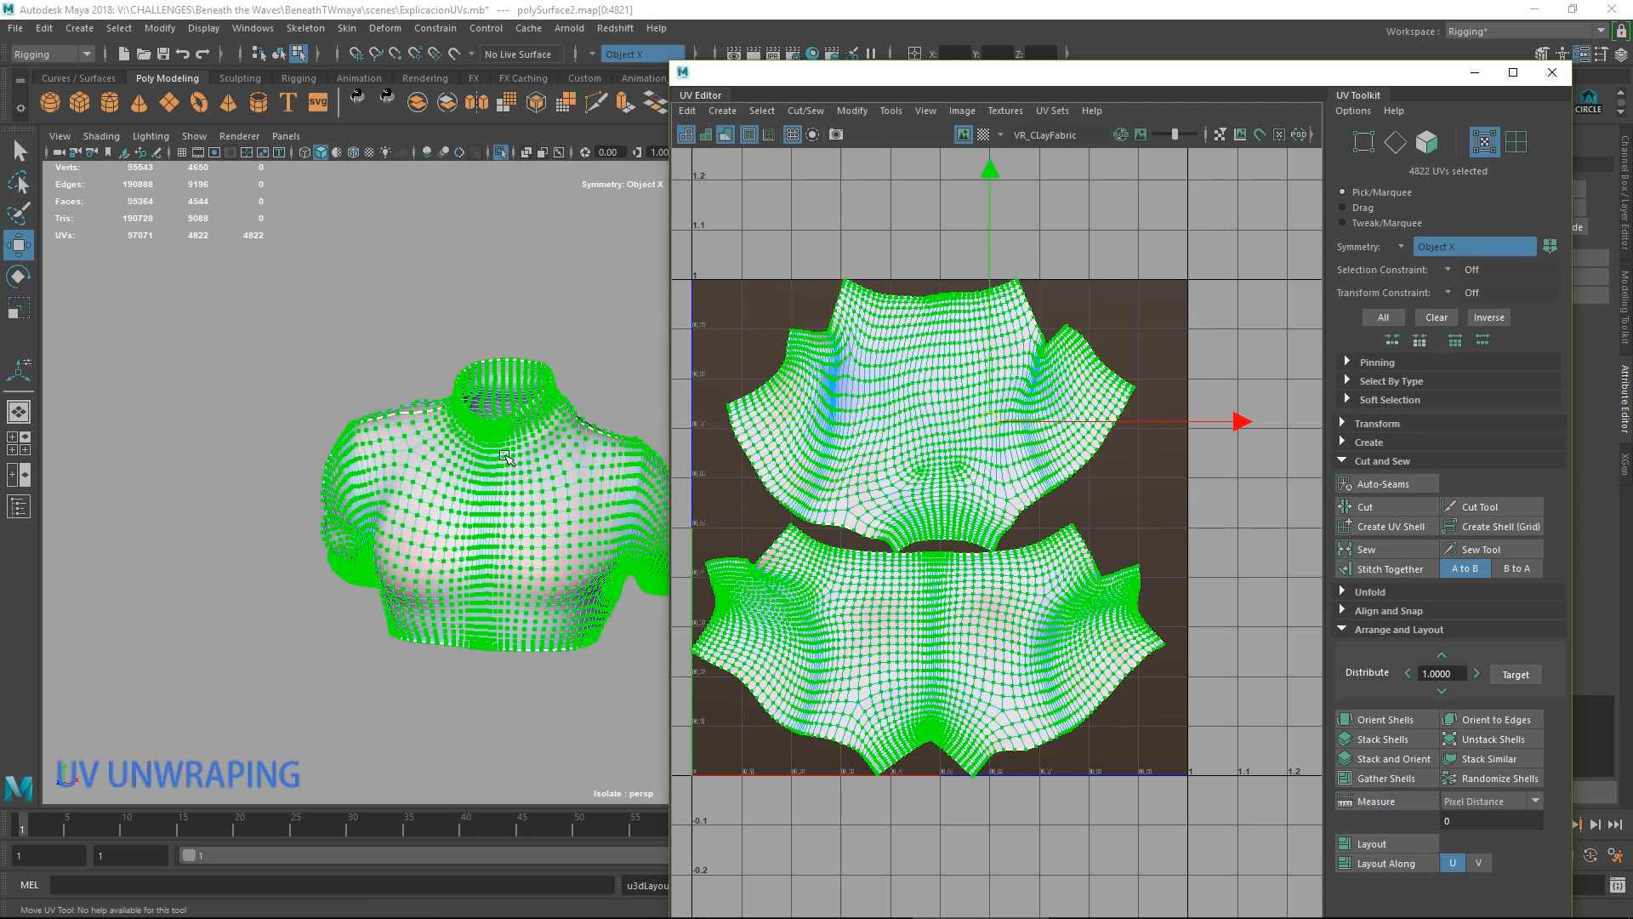
pyautogui.moveTo(508, 457); pyautogui.dragTo(599, 387, button='right')
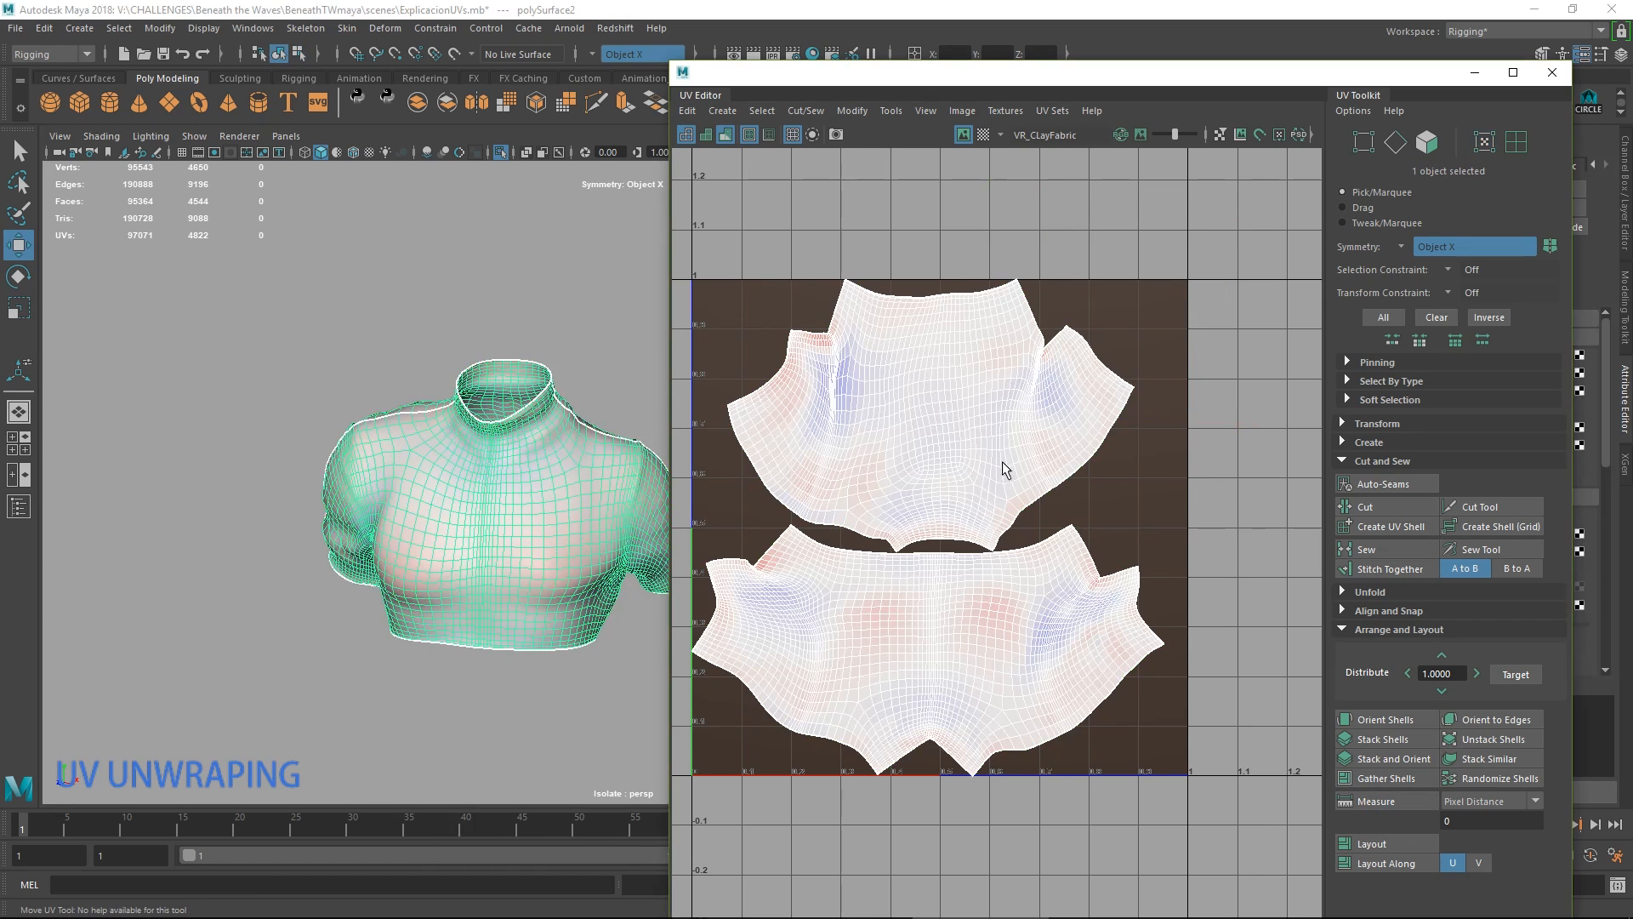
# Display the checker map on the garment, inspect its squares up close around the collar and chest, and close the UV Editor.
pyautogui.keyDown('alt'); pyautogui.moveTo(1002, 461); pyautogui.dragTo(1051, 467, button='middle'); pyautogui.keyUp('alt')
pyautogui.click(984, 135)
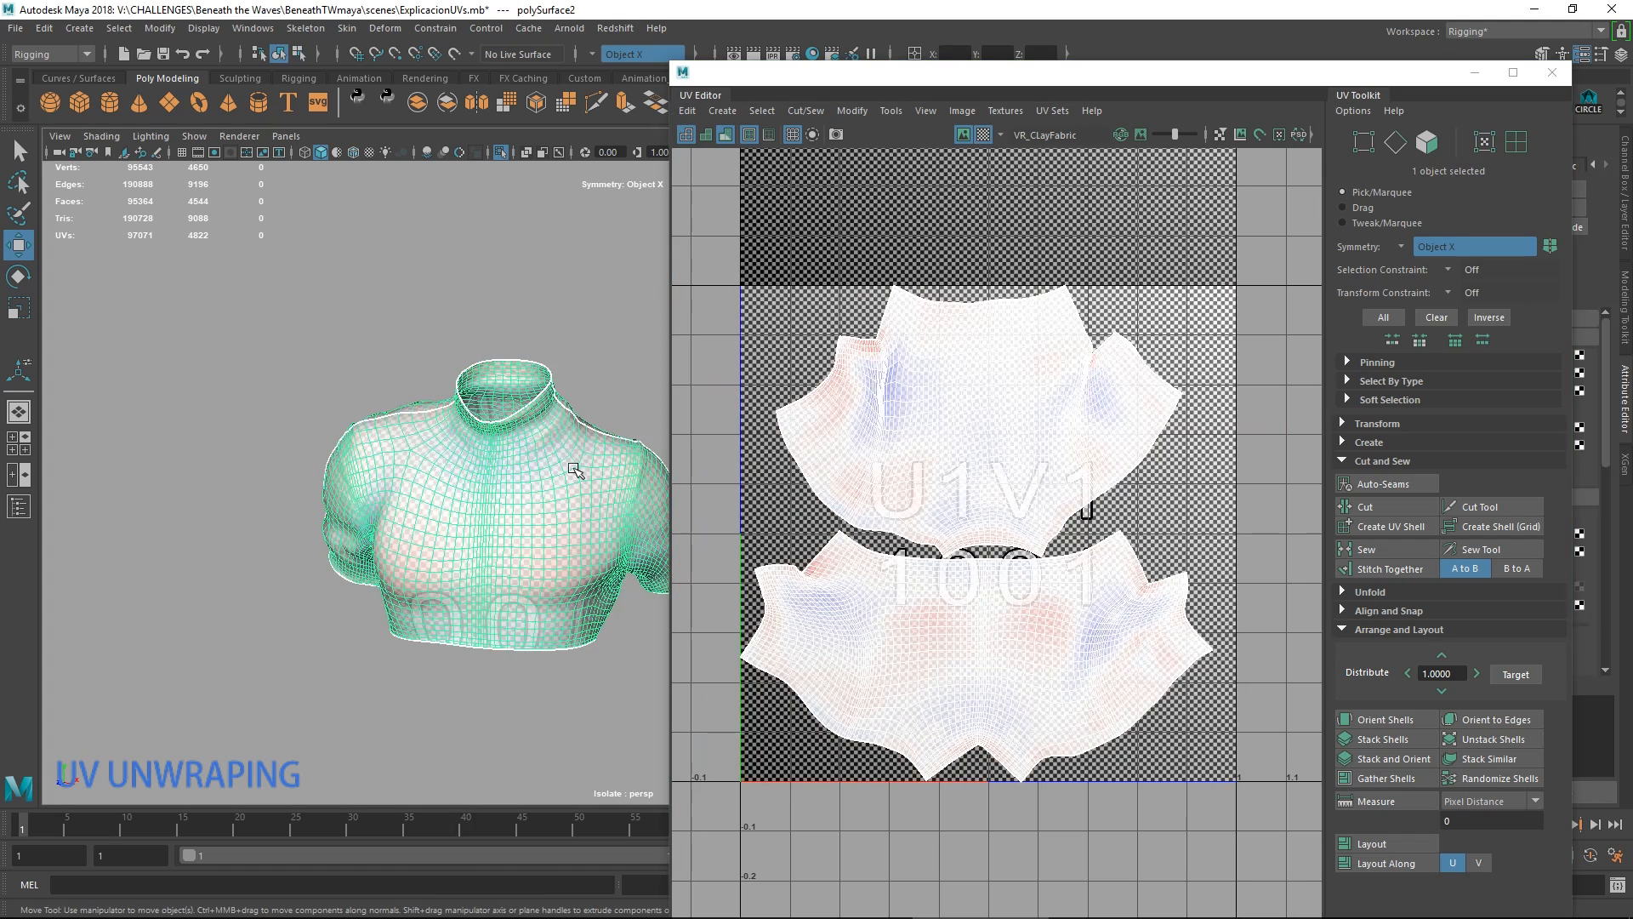
pyautogui.keyDown('alt'); pyautogui.moveTo(572, 466); pyautogui.dragTo(568, 454); pyautogui.keyUp('alt')
pyautogui.keyDown('alt'); pyautogui.moveTo(568, 455); pyautogui.dragTo(637, 485, button='right'); pyautogui.keyUp('alt')
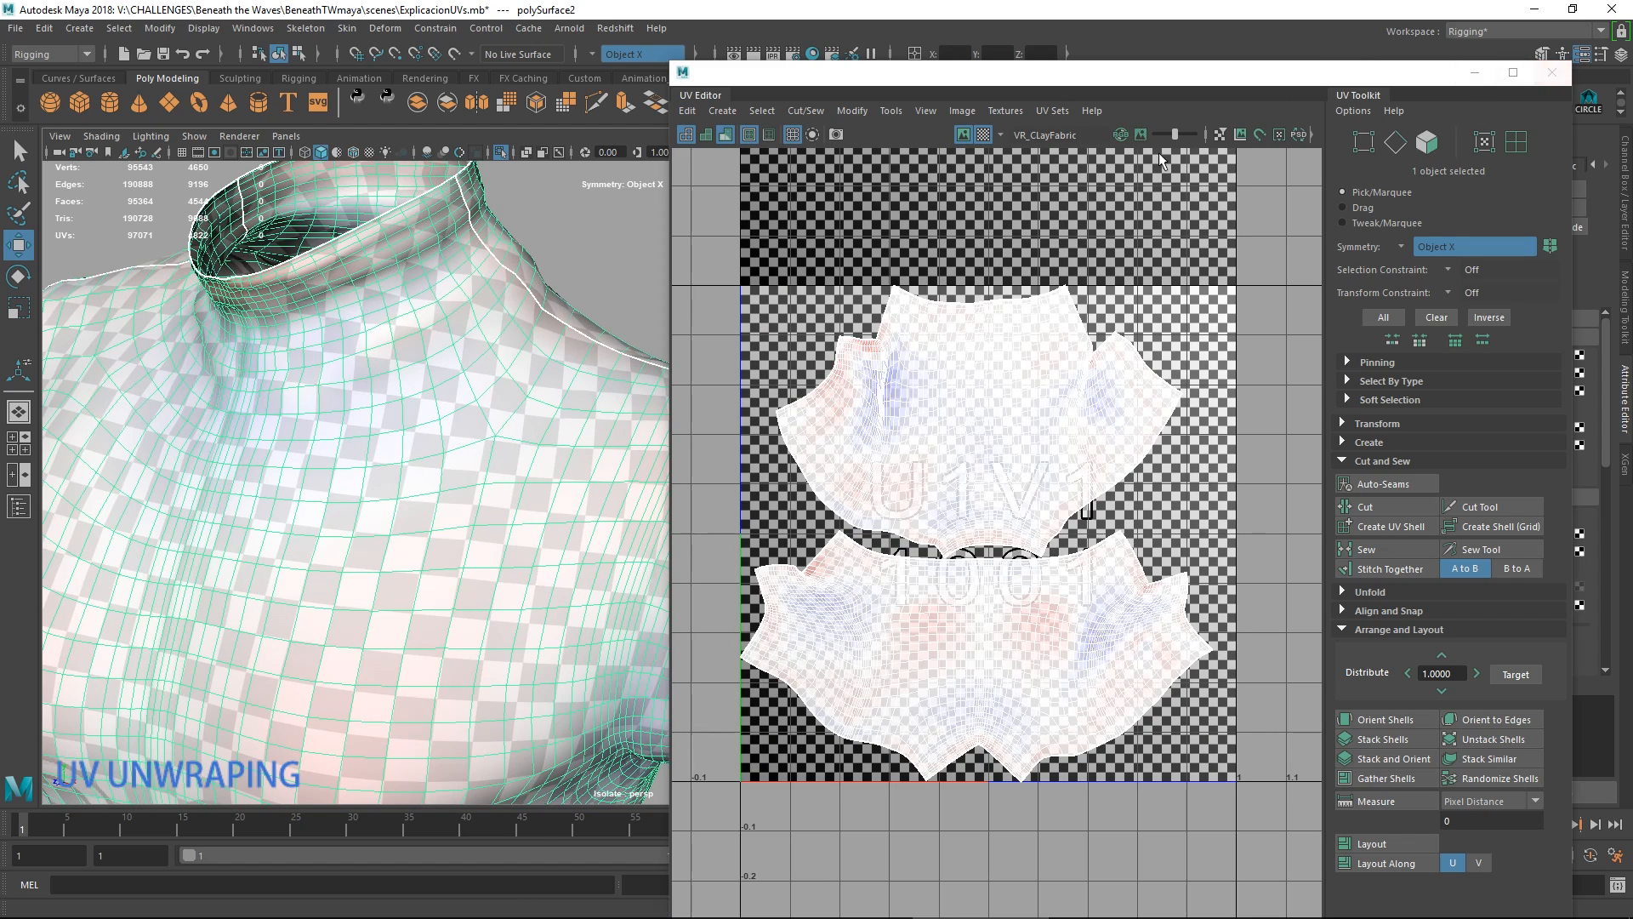
pyautogui.click(1552, 73)
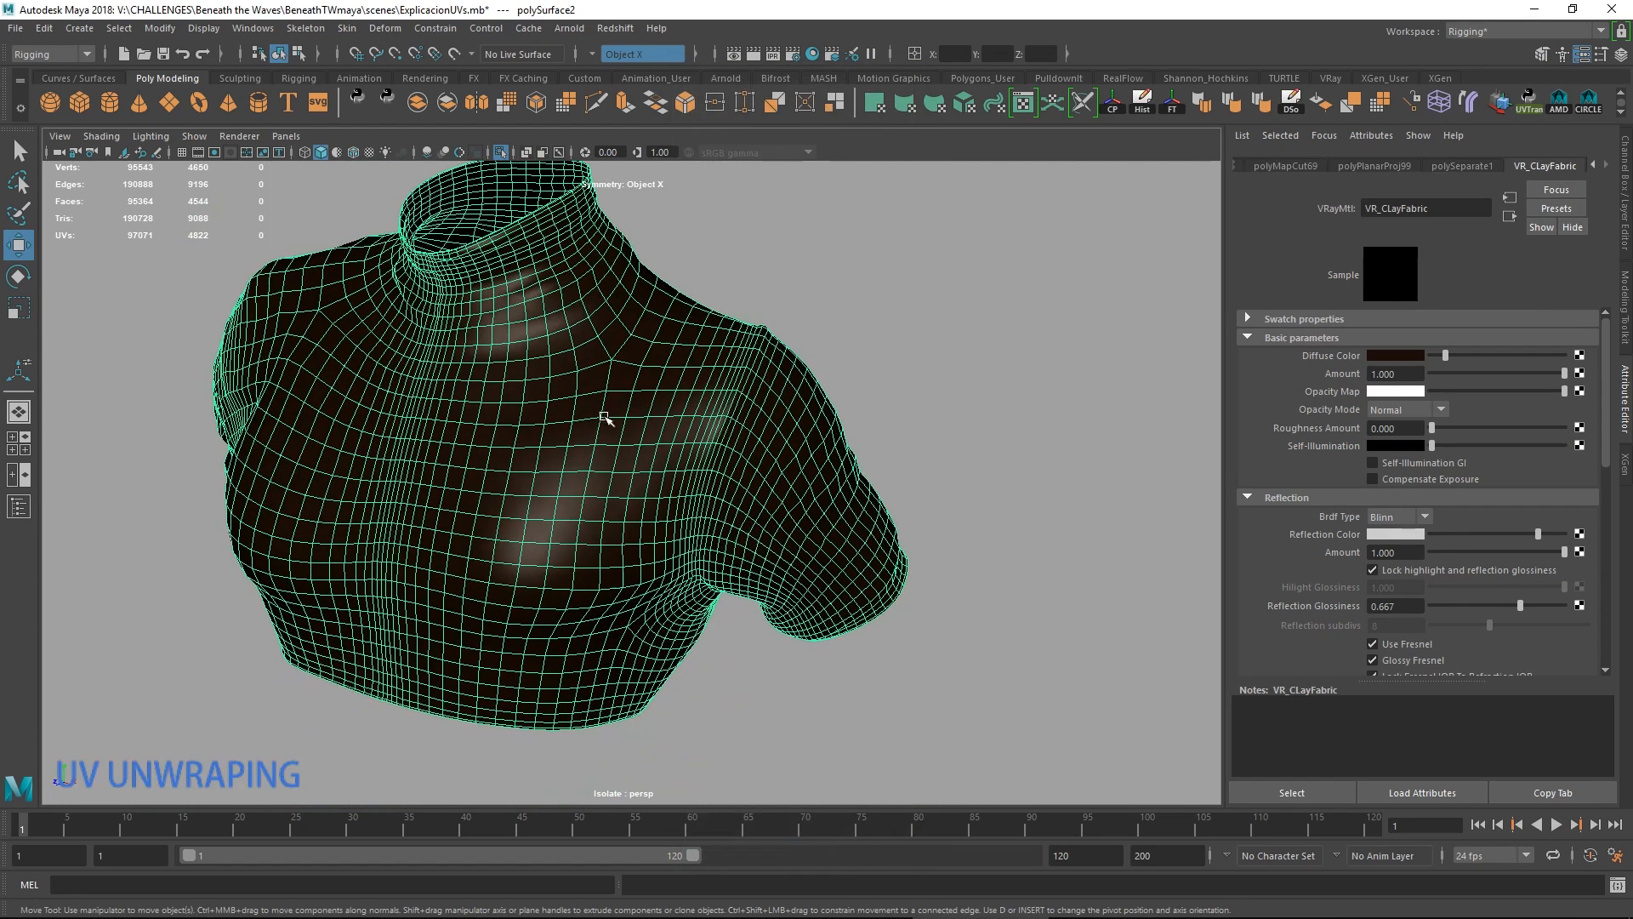
# Deselect the torso garment and examine its shaded surface from the side, front and up close.
pyautogui.moveTo(683, 374); pyautogui.dragTo(771, 326, button='right')
pyautogui.scroll(-4, 770, 324)
pyautogui.keyDown('alt'); pyautogui.moveTo(938, 436); pyautogui.dragTo(886, 421); pyautogui.keyUp('alt')
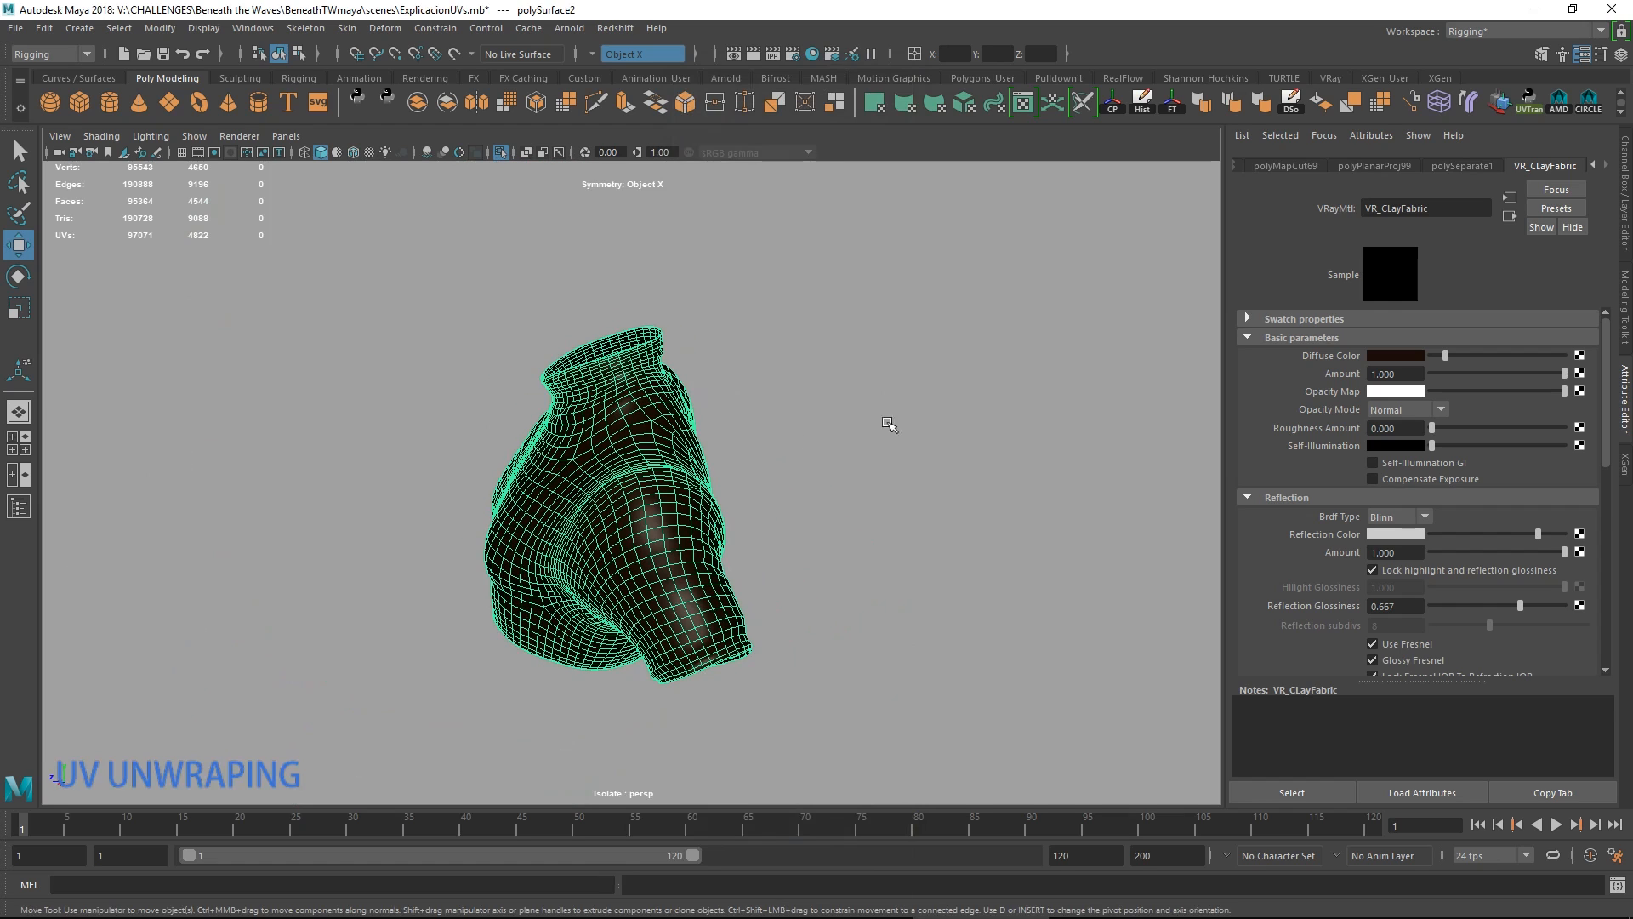
pyautogui.click(888, 423)
pyautogui.scroll(2, 833, 466)
pyautogui.keyDown('alt'); pyautogui.moveTo(831, 467); pyautogui.dragTo(726, 488); pyautogui.keyUp('alt')
pyautogui.scroll(4, 800, 528)
pyautogui.scroll(-6, 759, 535)
pyautogui.keyDown('alt'); pyautogui.moveTo(802, 529); pyautogui.dragTo(700, 500); pyautogui.keyUp('alt')
pyautogui.scroll(6, 703, 500)
pyautogui.keyDown('alt'); pyautogui.moveTo(1042, 510); pyautogui.dragTo(931, 512); pyautogui.keyUp('alt')
pyautogui.keyDown('alt'); pyautogui.moveTo(931, 512); pyautogui.dragTo(922, 493, button='middle'); pyautogui.keyUp('alt')
pyautogui.keyDown('alt'); pyautogui.moveTo(1012, 502); pyautogui.dragTo(1012, 457); pyautogui.keyUp('alt')
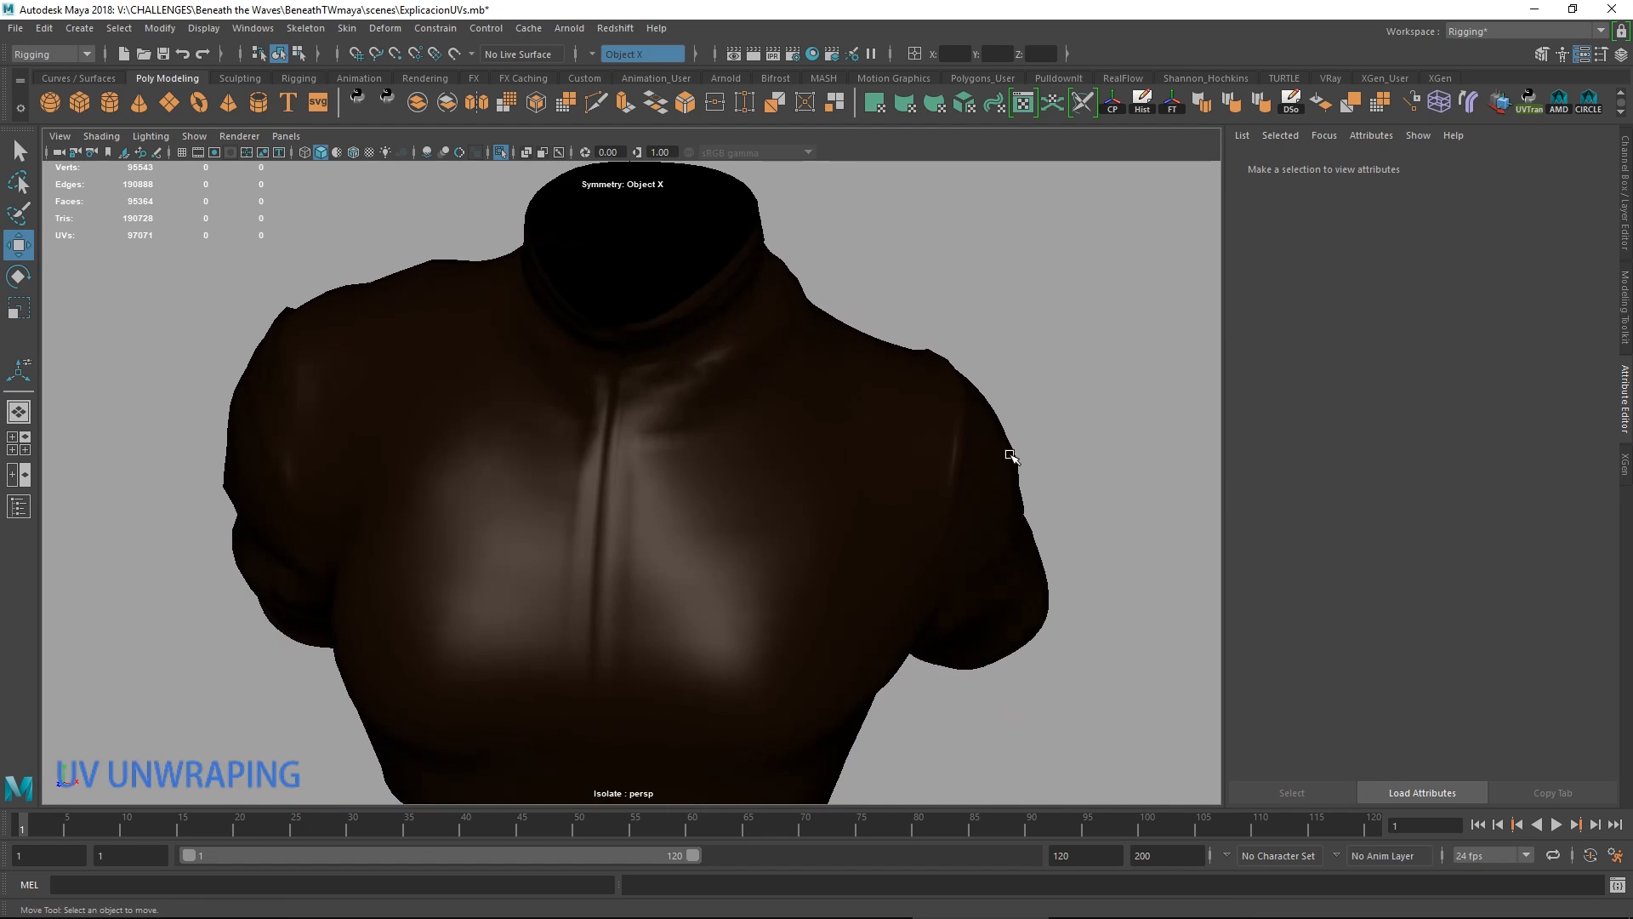
pyautogui.scroll(-6, 1011, 456)
# Turn on the visibility of the L_Metal1 and L_Cabeza display layers.
pyautogui.click(1624, 222)
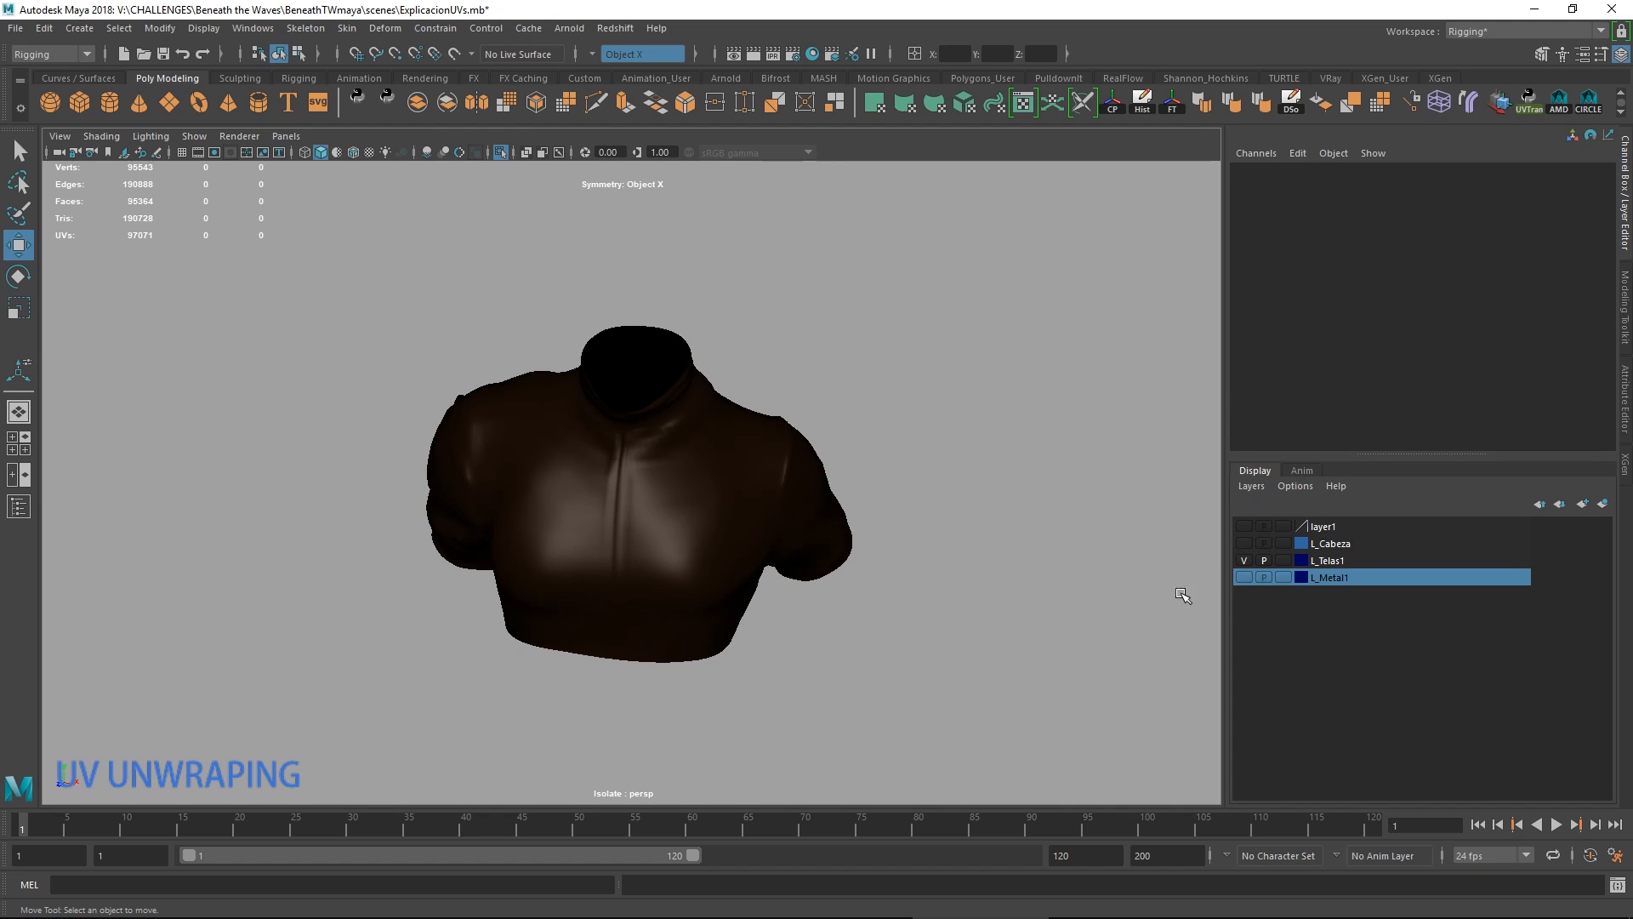
pyautogui.click(1243, 576)
pyautogui.click(1244, 543)
# Examine the isolated garment's collar, shoulder and sleeve areas from several angles with all three part layers switched on.
pyautogui.click(697, 542)
pyautogui.moveTo(697, 542)
pyautogui.keyDown('alt'); pyautogui.mouseDown()
pyautogui.moveTo(752, 531)
pyautogui.moveTo(726, 529)
pyautogui.mouseUp(); pyautogui.keyUp('alt')
pyautogui.click(884, 384)
pyautogui.scroll(2, 848, 498)
pyautogui.keyDown('alt'); pyautogui.moveTo(848, 497); pyautogui.dragTo(773, 481); pyautogui.keyUp('alt')
pyautogui.keyDown('alt'); pyautogui.moveTo(774, 482); pyautogui.dragTo(756, 465, button='middle'); pyautogui.keyUp('alt')
pyautogui.scroll(4, 740, 494)
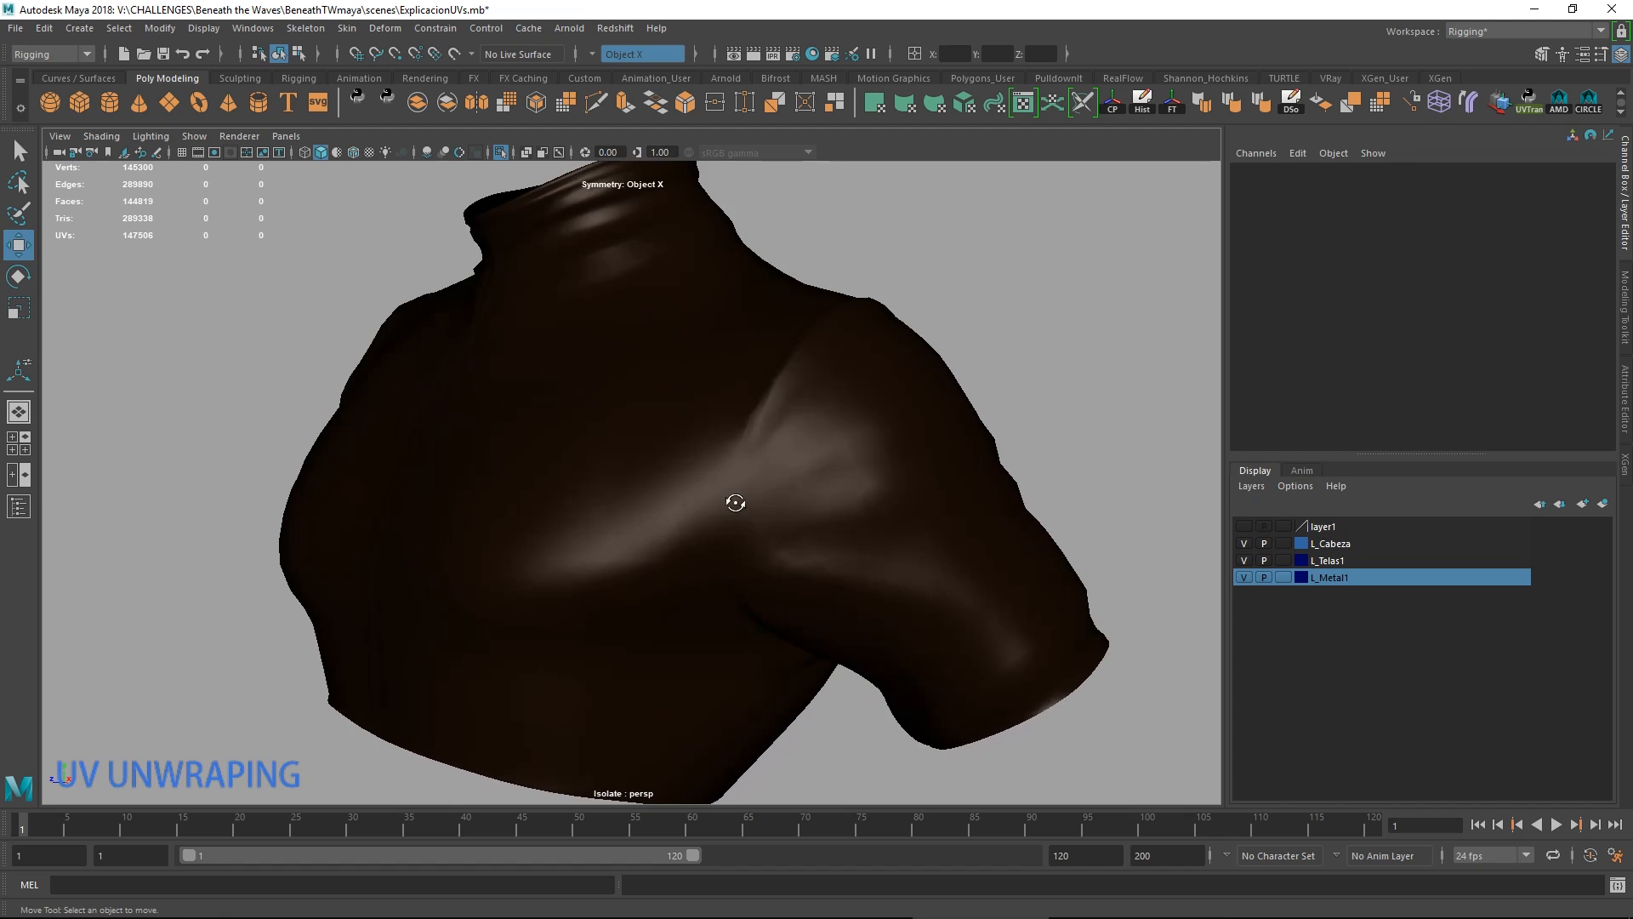
pyautogui.keyDown('alt'); pyautogui.moveTo(732, 502); pyautogui.dragTo(751, 473); pyautogui.keyUp('alt')
pyautogui.scroll(-4, 836, 496)
pyautogui.keyDown('alt'); pyautogui.moveTo(751, 474); pyautogui.dragTo(769, 511, button='middle'); pyautogui.keyUp('alt')
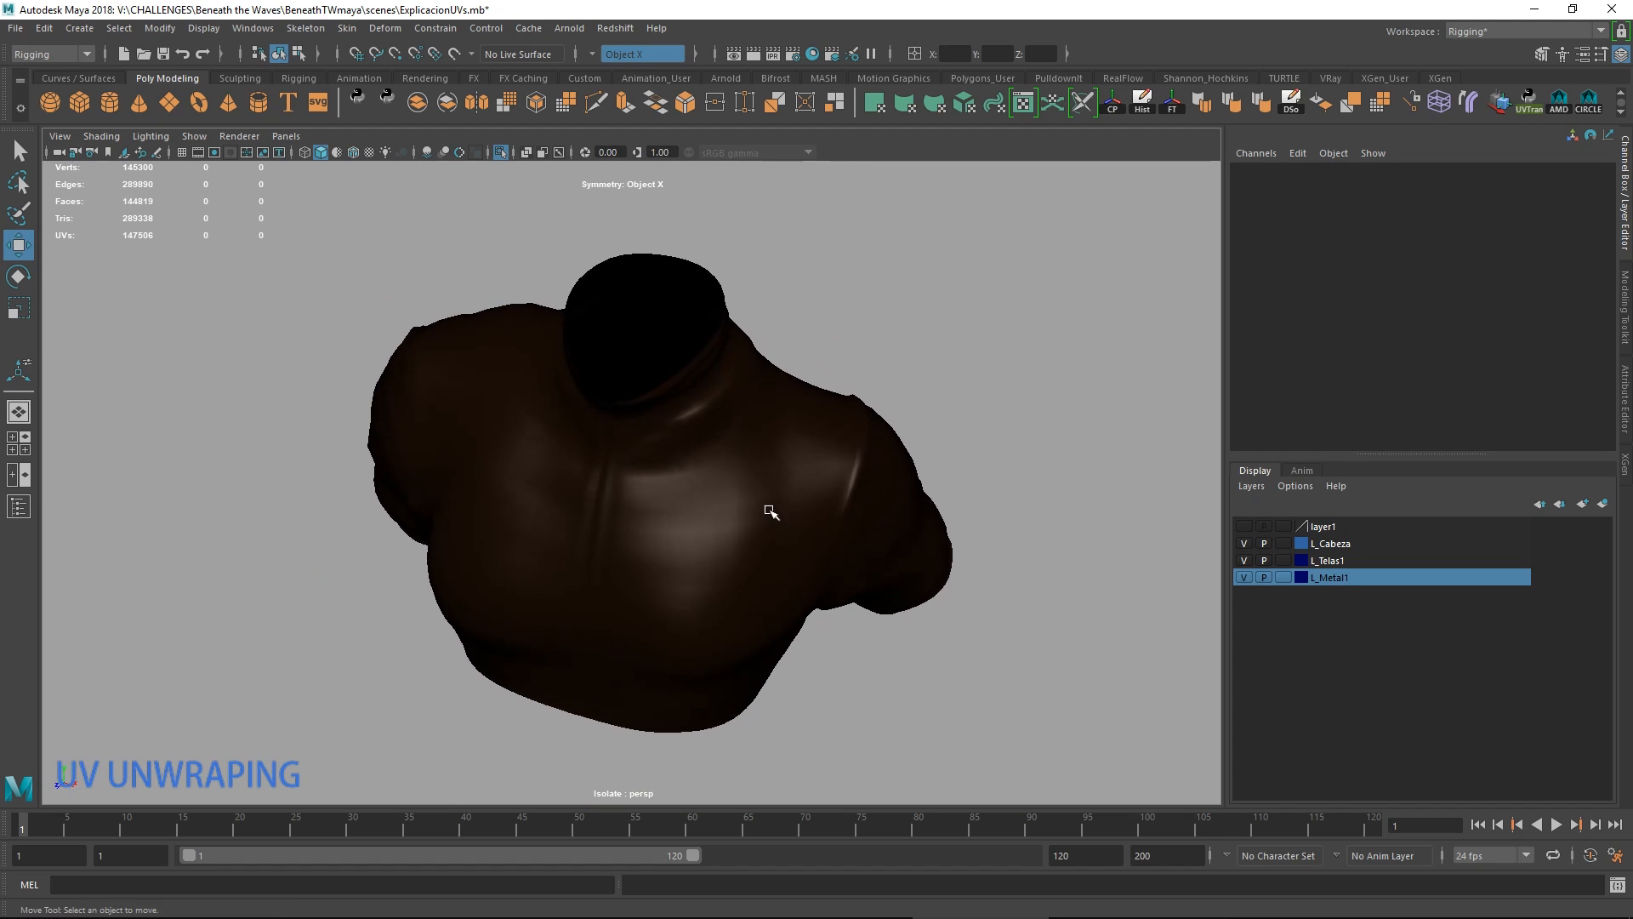
pyautogui.moveTo(770, 510)
pyautogui.keyDown('alt'); pyautogui.mouseDown()
pyautogui.moveTo(788, 518)
pyautogui.moveTo(783, 477)
pyautogui.moveTo(752, 520)
pyautogui.mouseUp(); pyautogui.keyUp('alt')
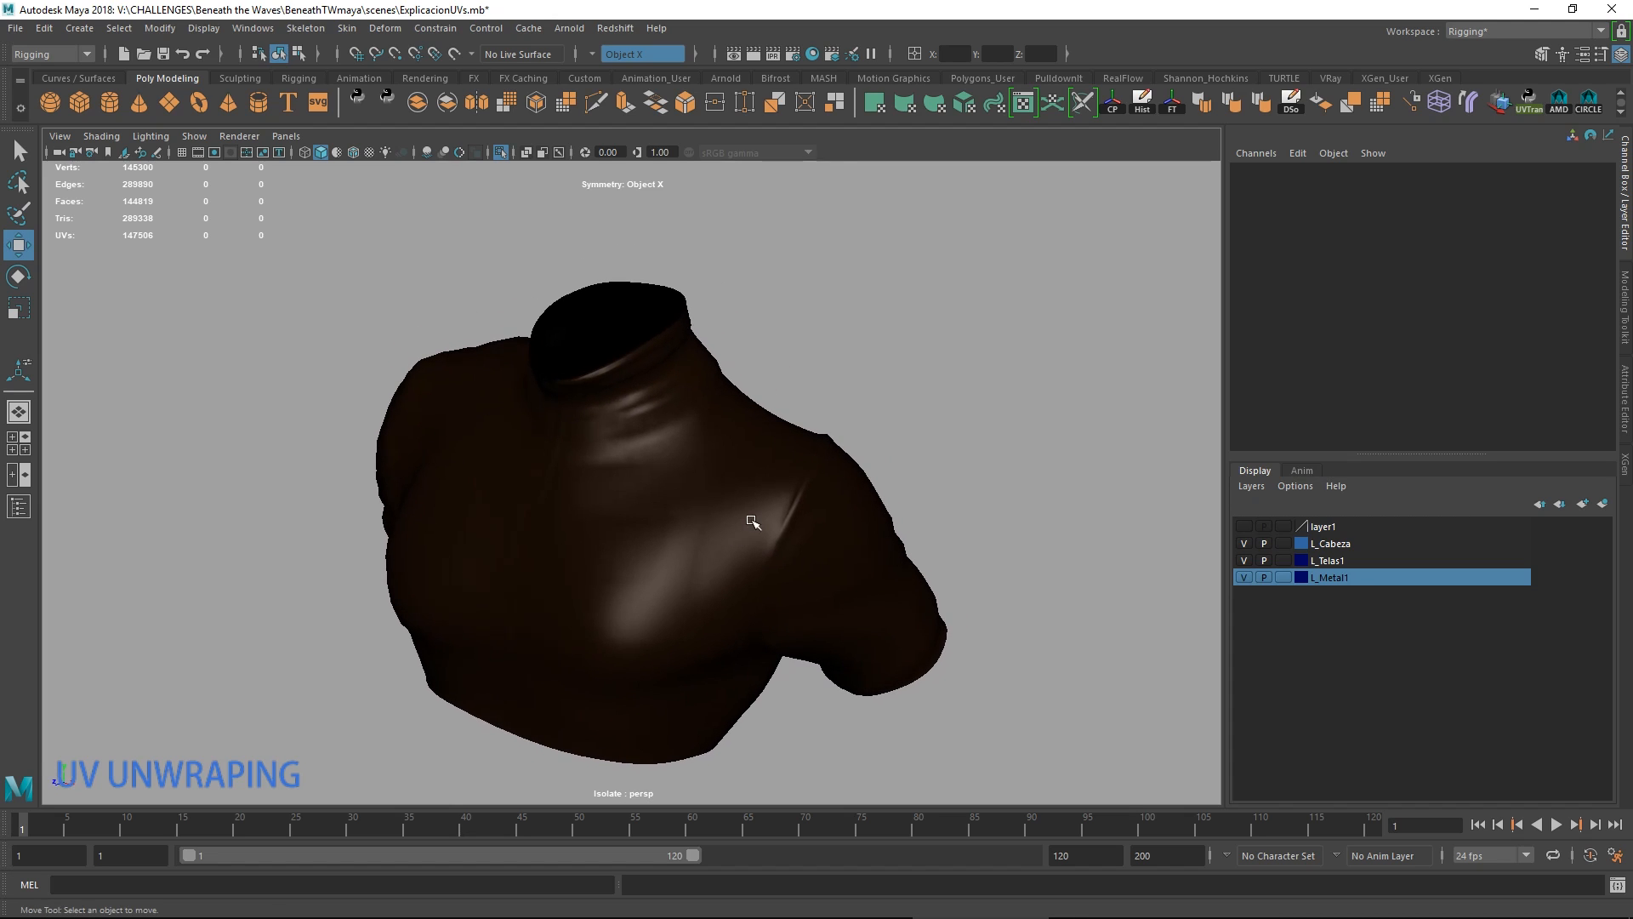